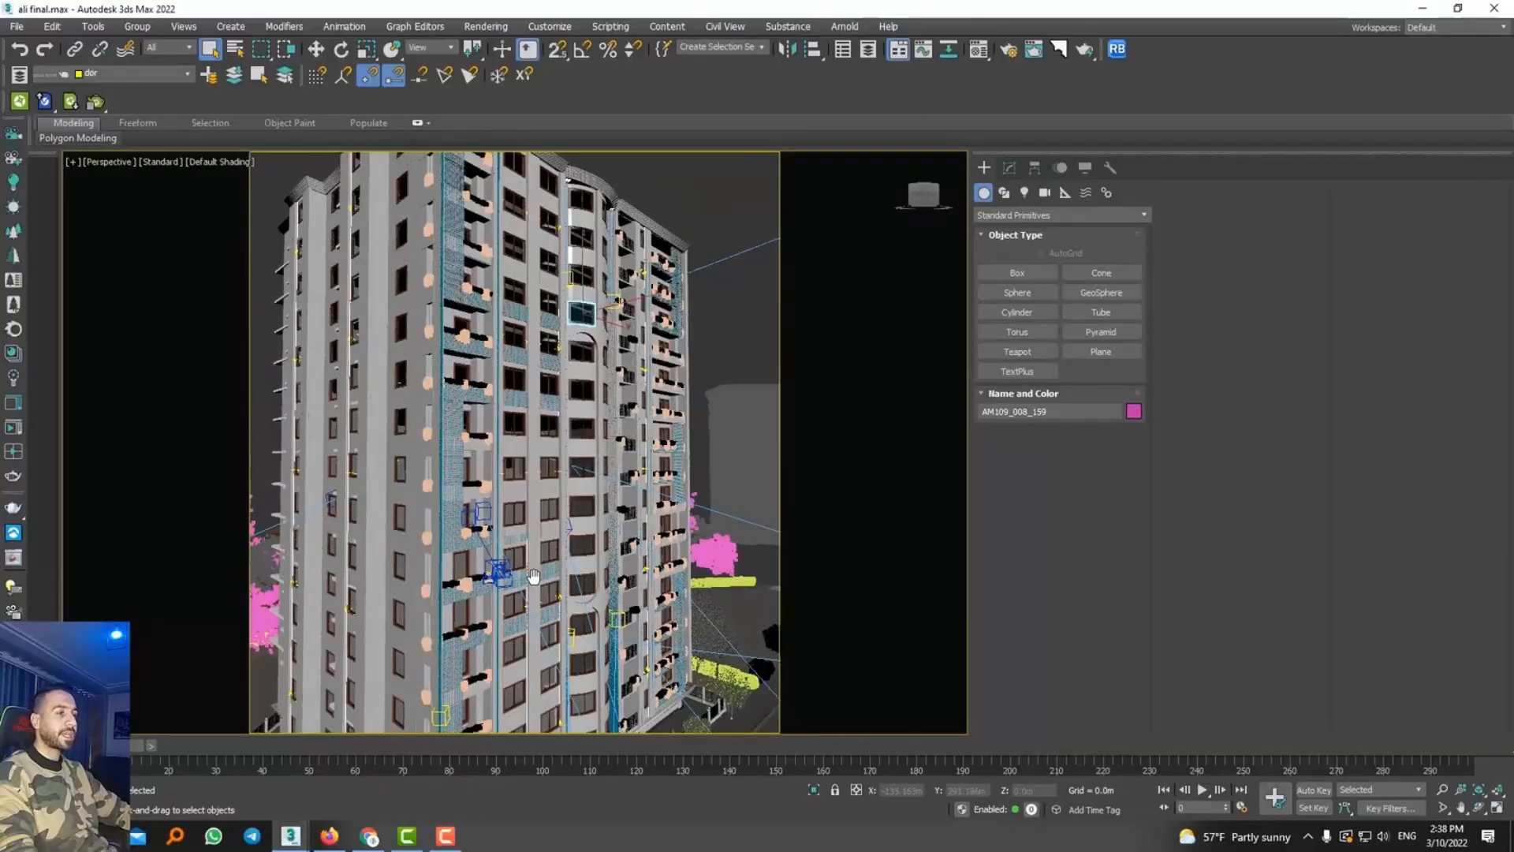
scroll(592, 576, "down", 5)
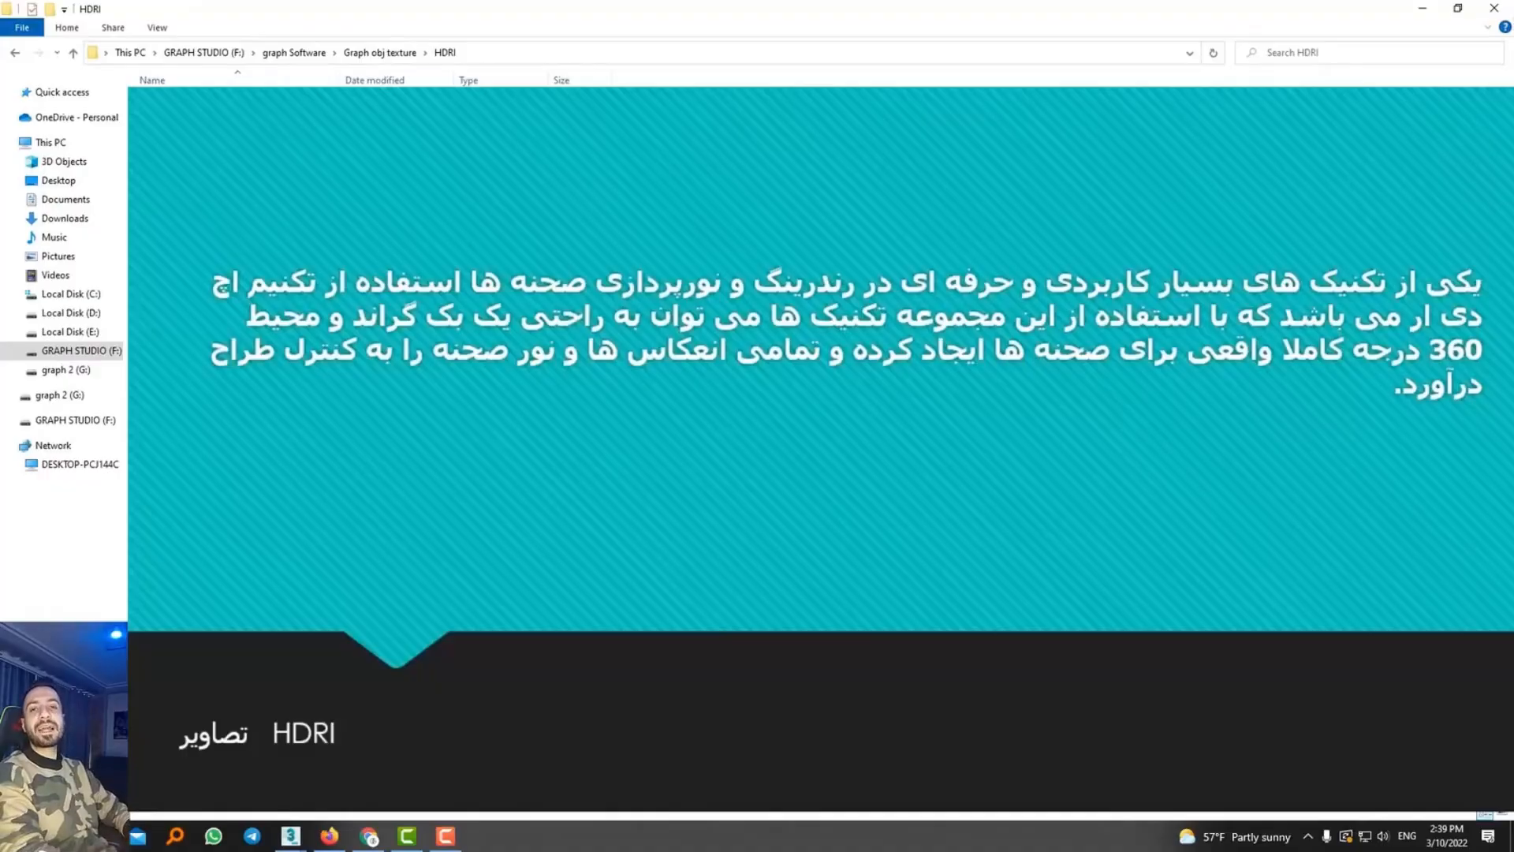
Review the sky previews in the 3D Collective - Real Light 22 HDRI Pack Pro folder, then return to the HDRI folder
double_click(250, 134)
double_click(250, 134)
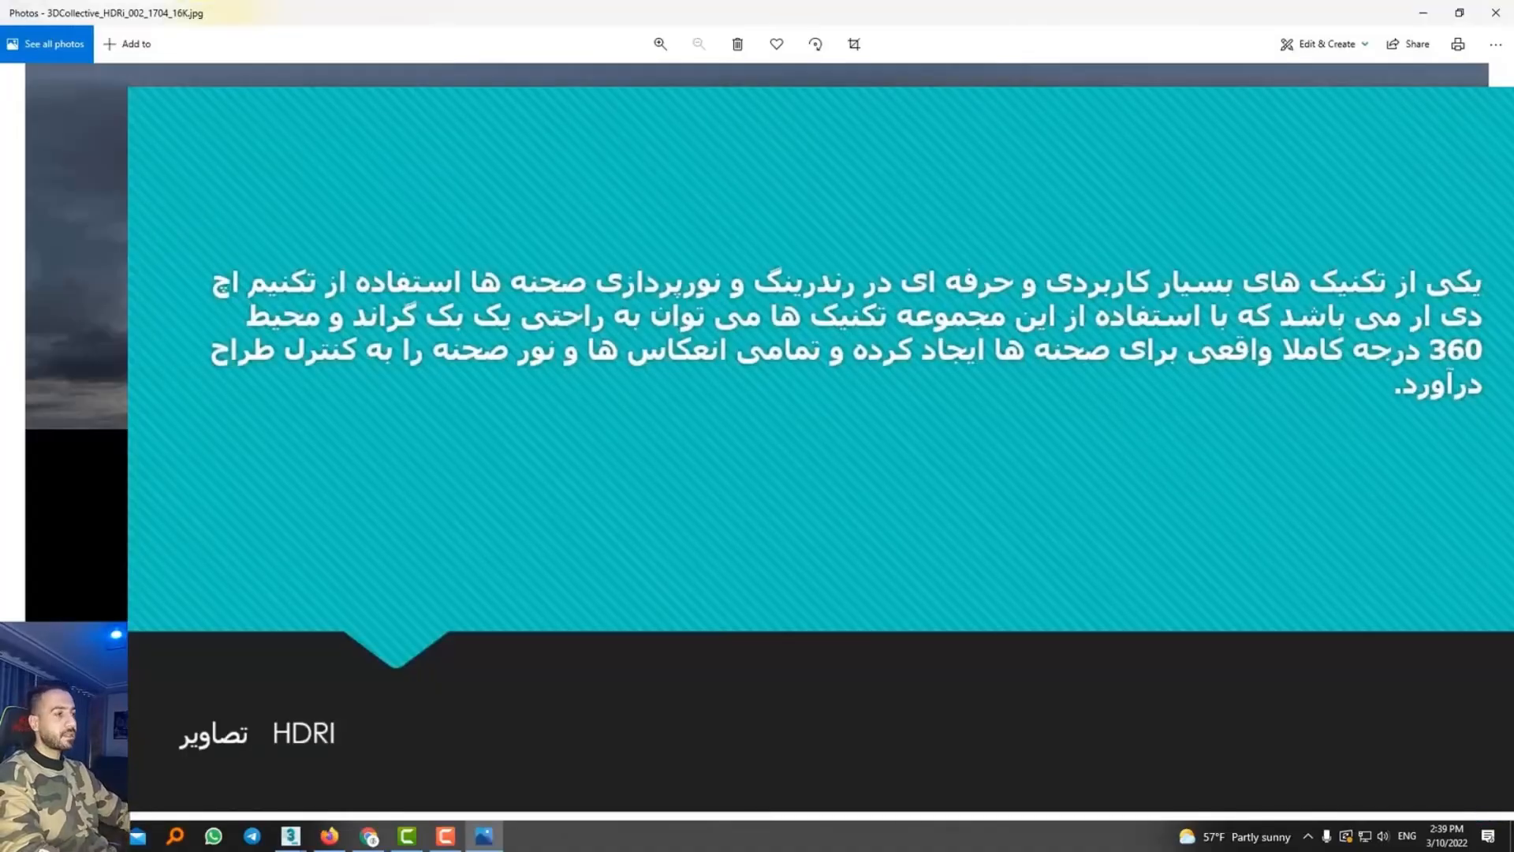
key("Right")
key("Right")
key("Right")
key("Right")
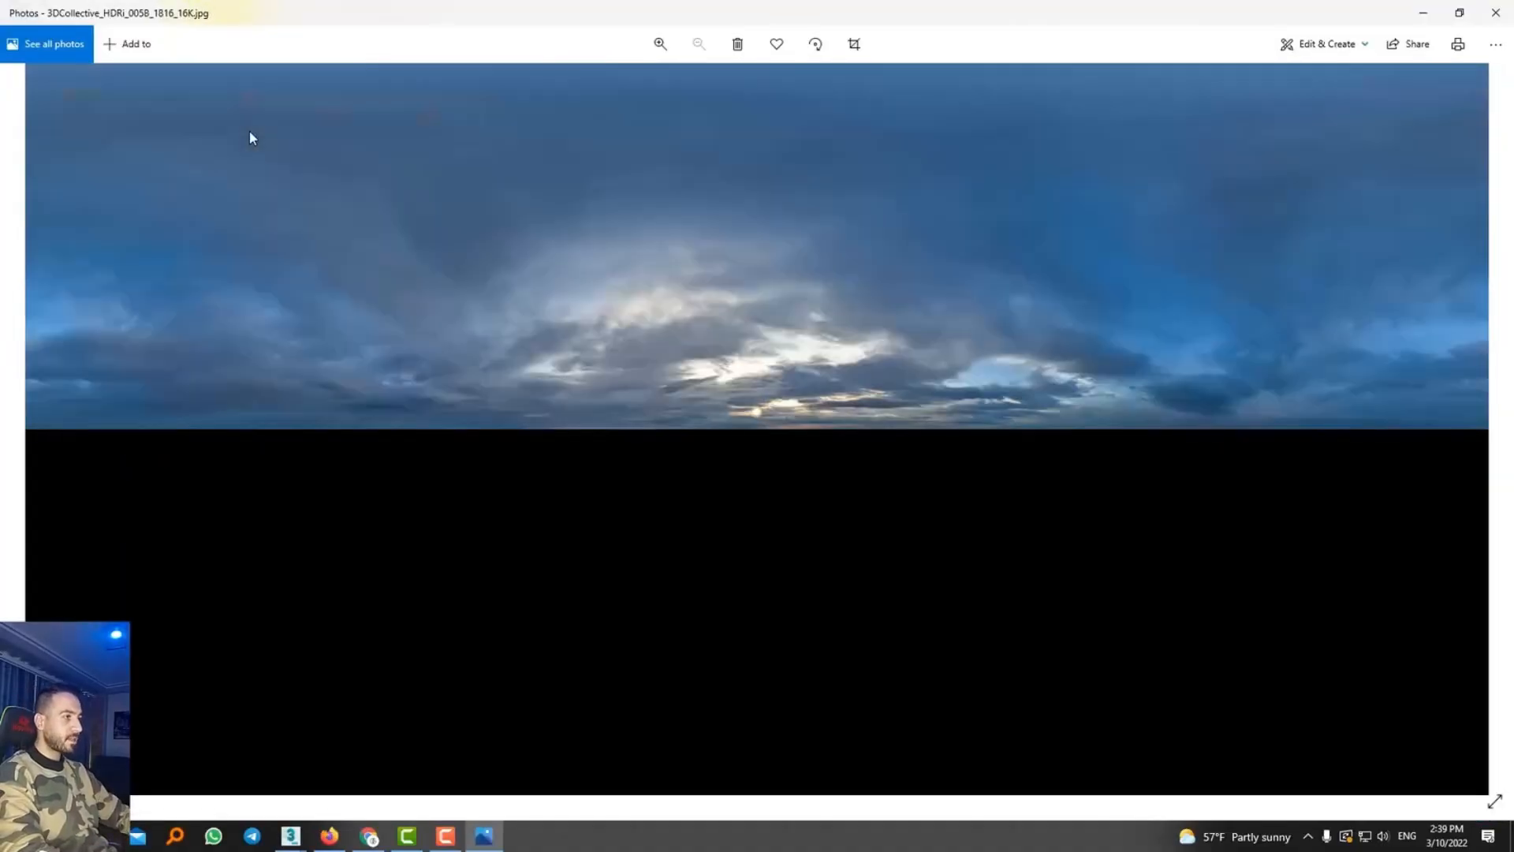
key("Right")
key("Right")
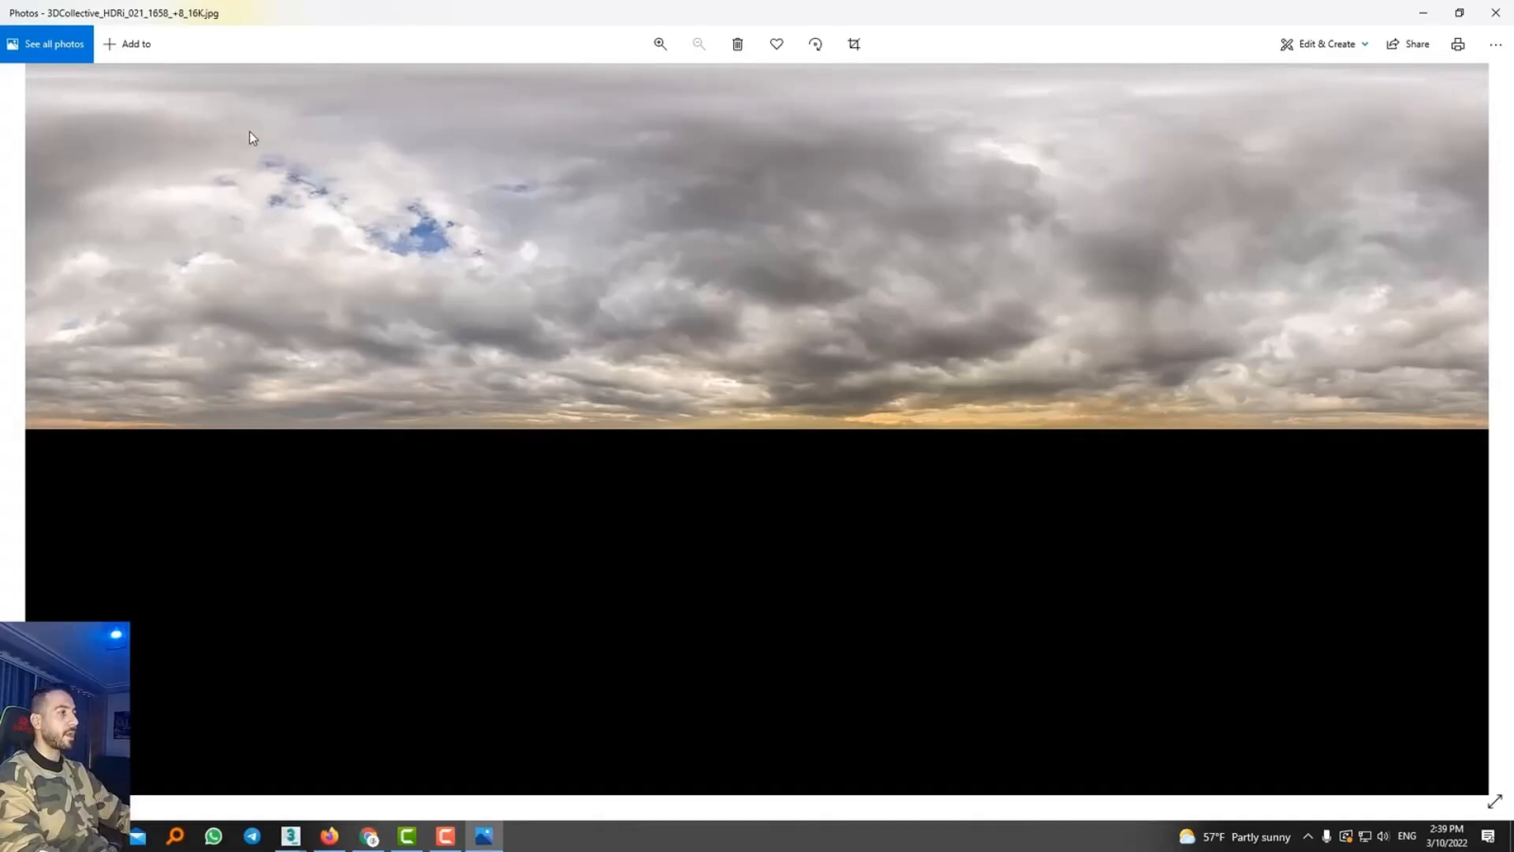
key("Right")
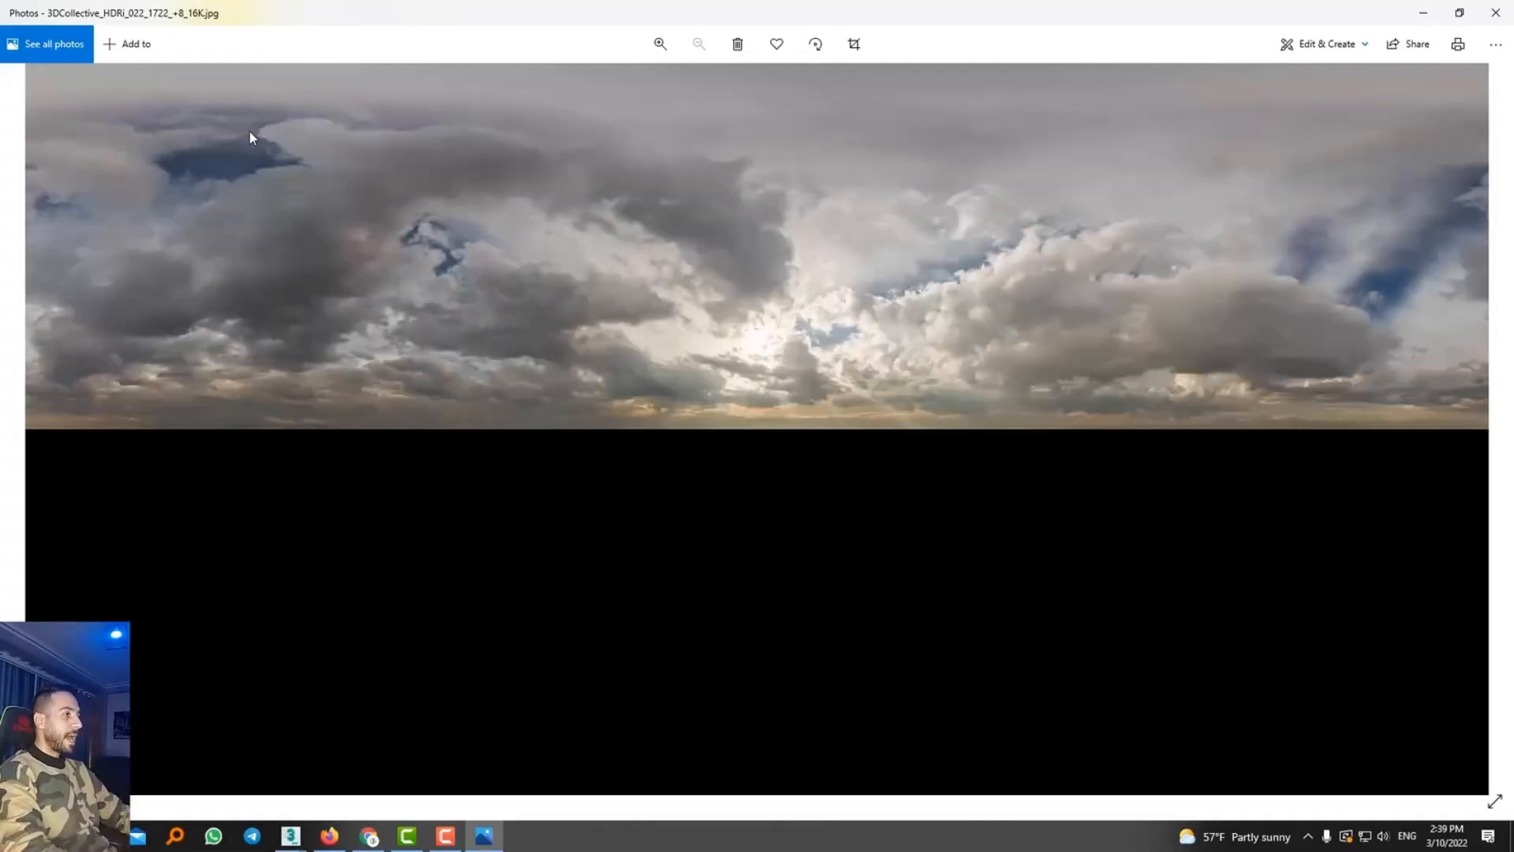
key("Right")
key("Right")
key("Right")
key("Right")
key("Right")
key("Right")
key("Right")
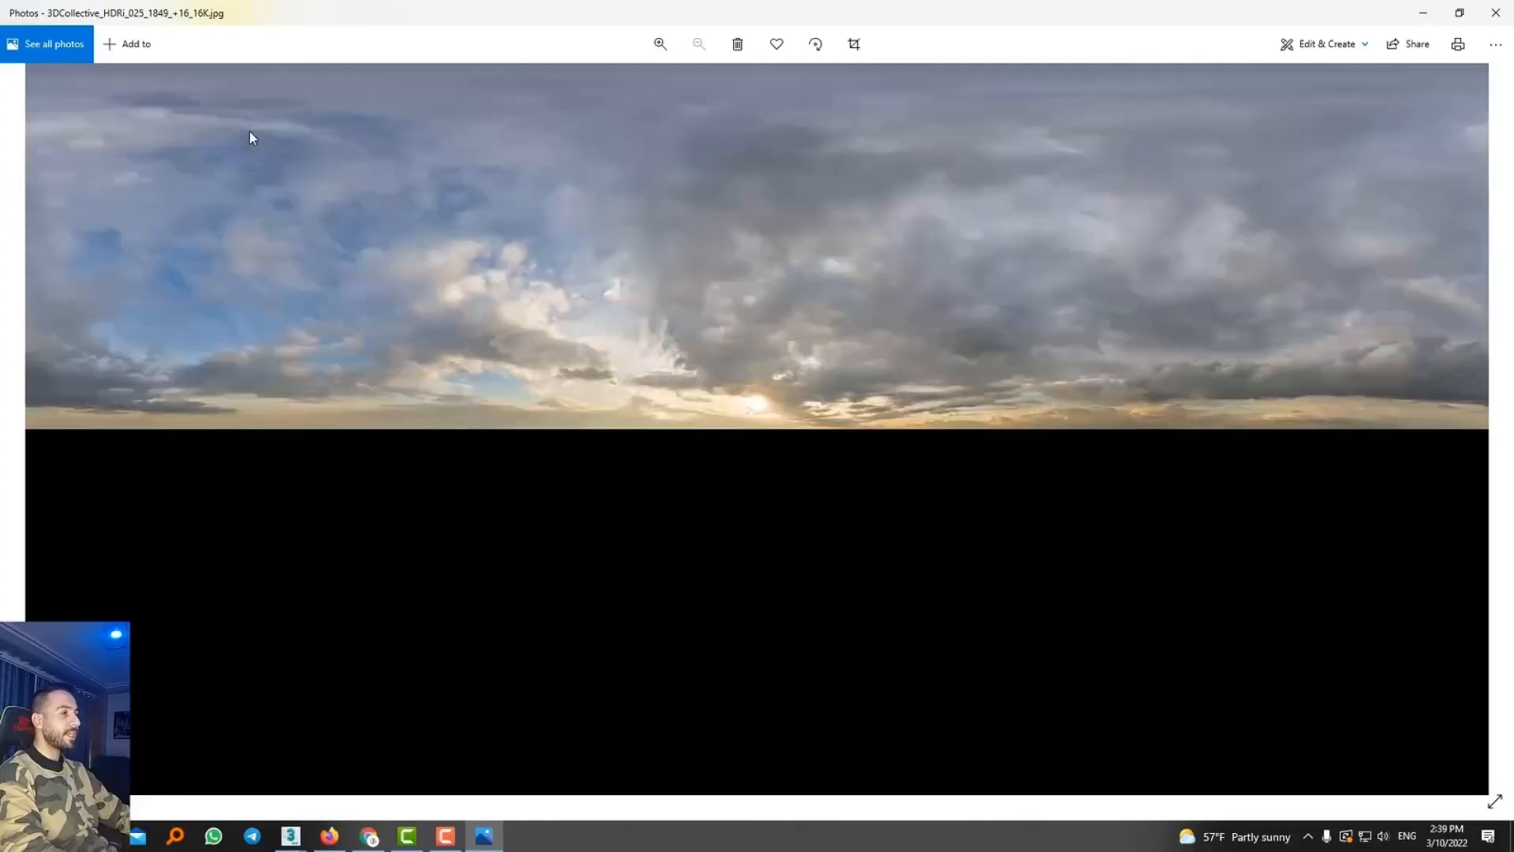
key("Right")
key("Right")
key("Right")
key("Right")
key("Right")
key("Right")
key("Right")
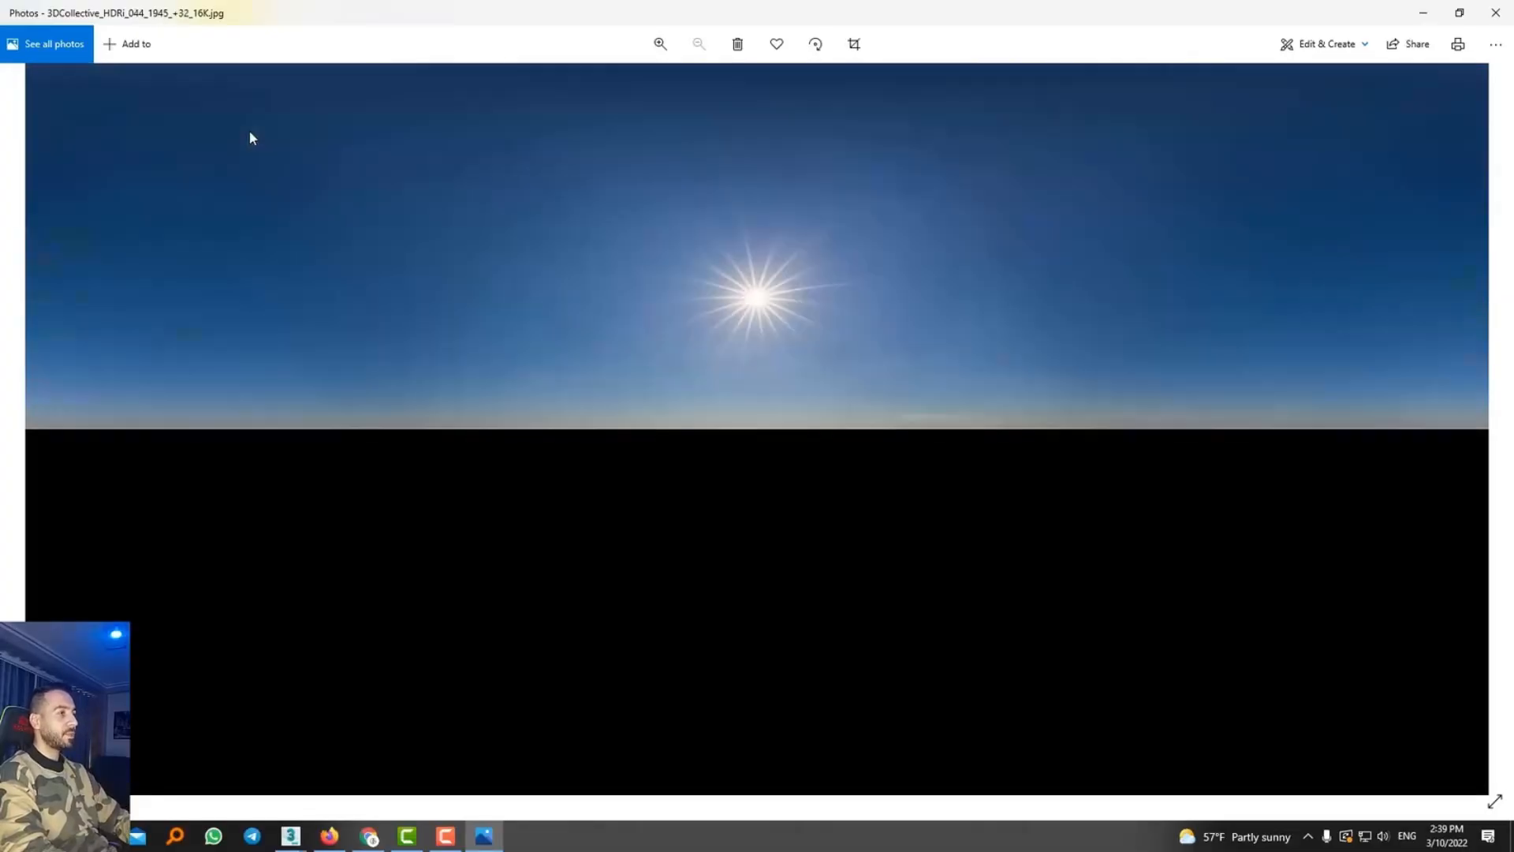
key("Right")
key("Right")
key("Right")
key("Right")
key("Right")
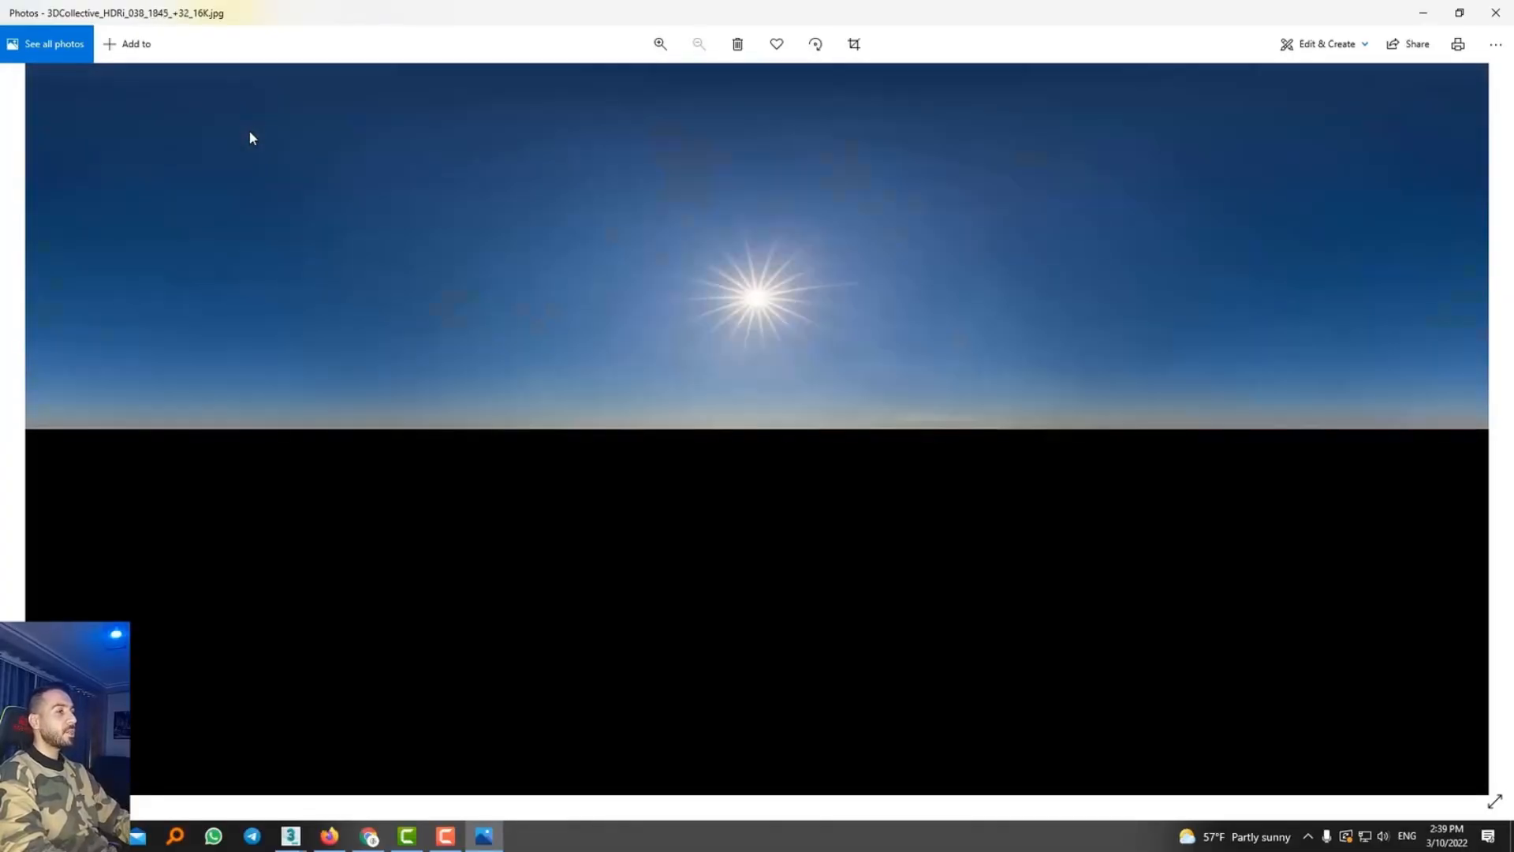
key("Right")
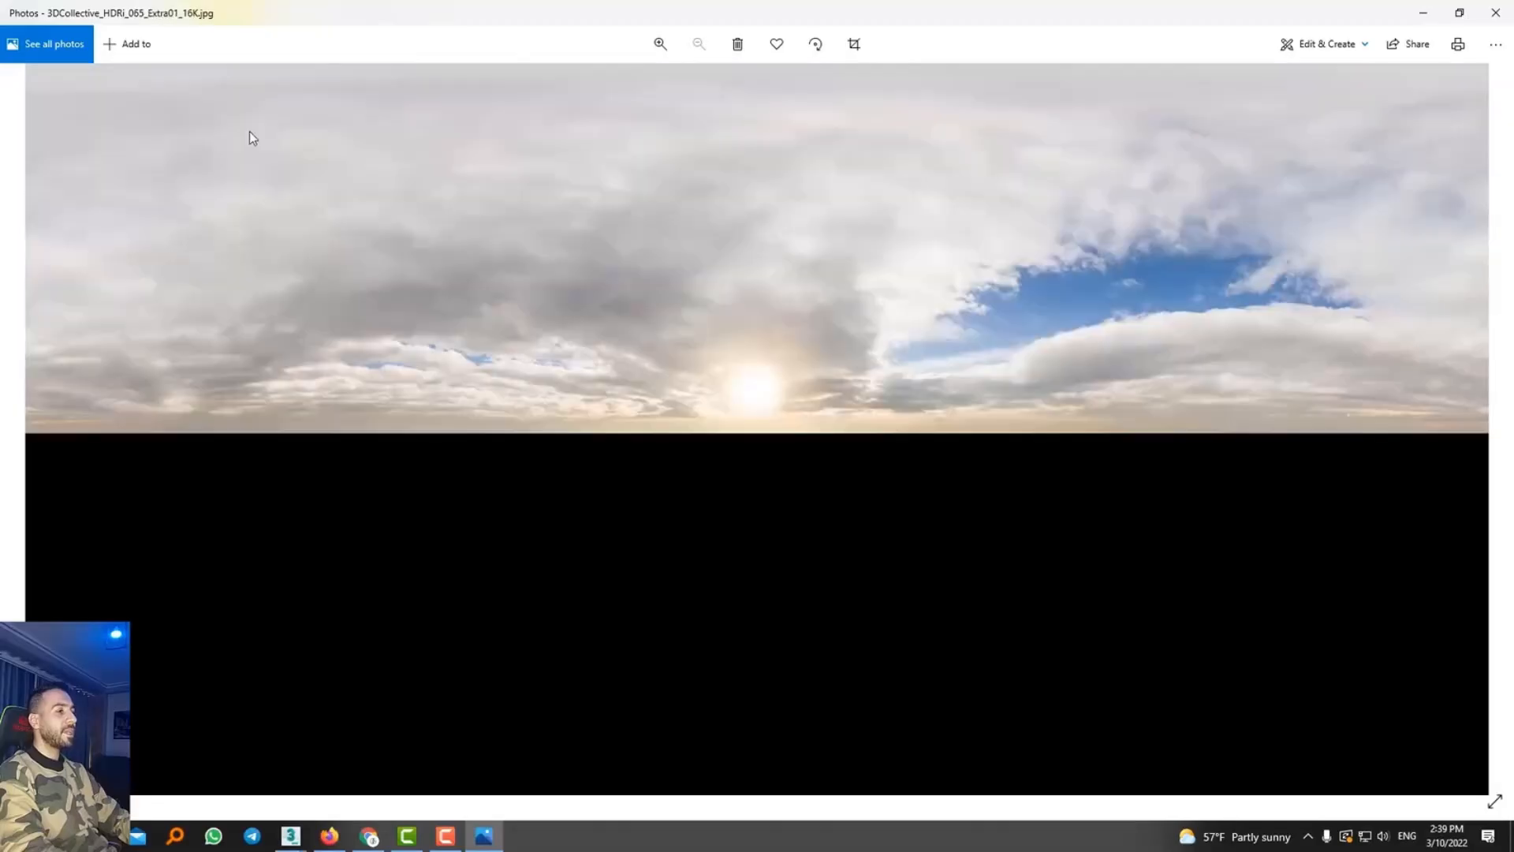
left_click(1495, 13)
key("BackSpace")
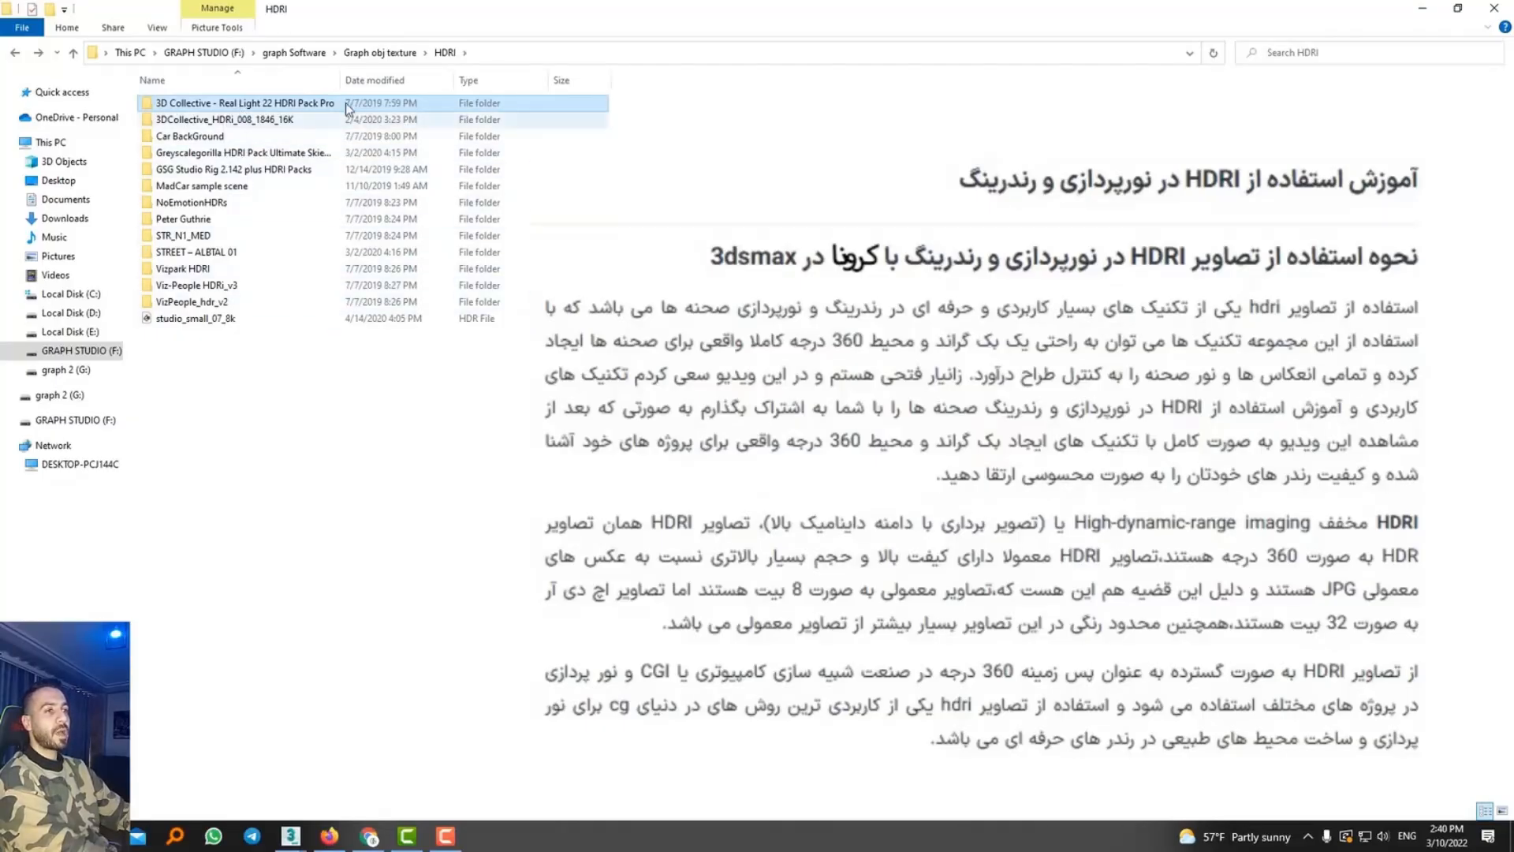
Look through the pages of HDRI_v3_Catalog in the Viz-People HDRi_v3 folder, then close the catalog
double_click(197, 285)
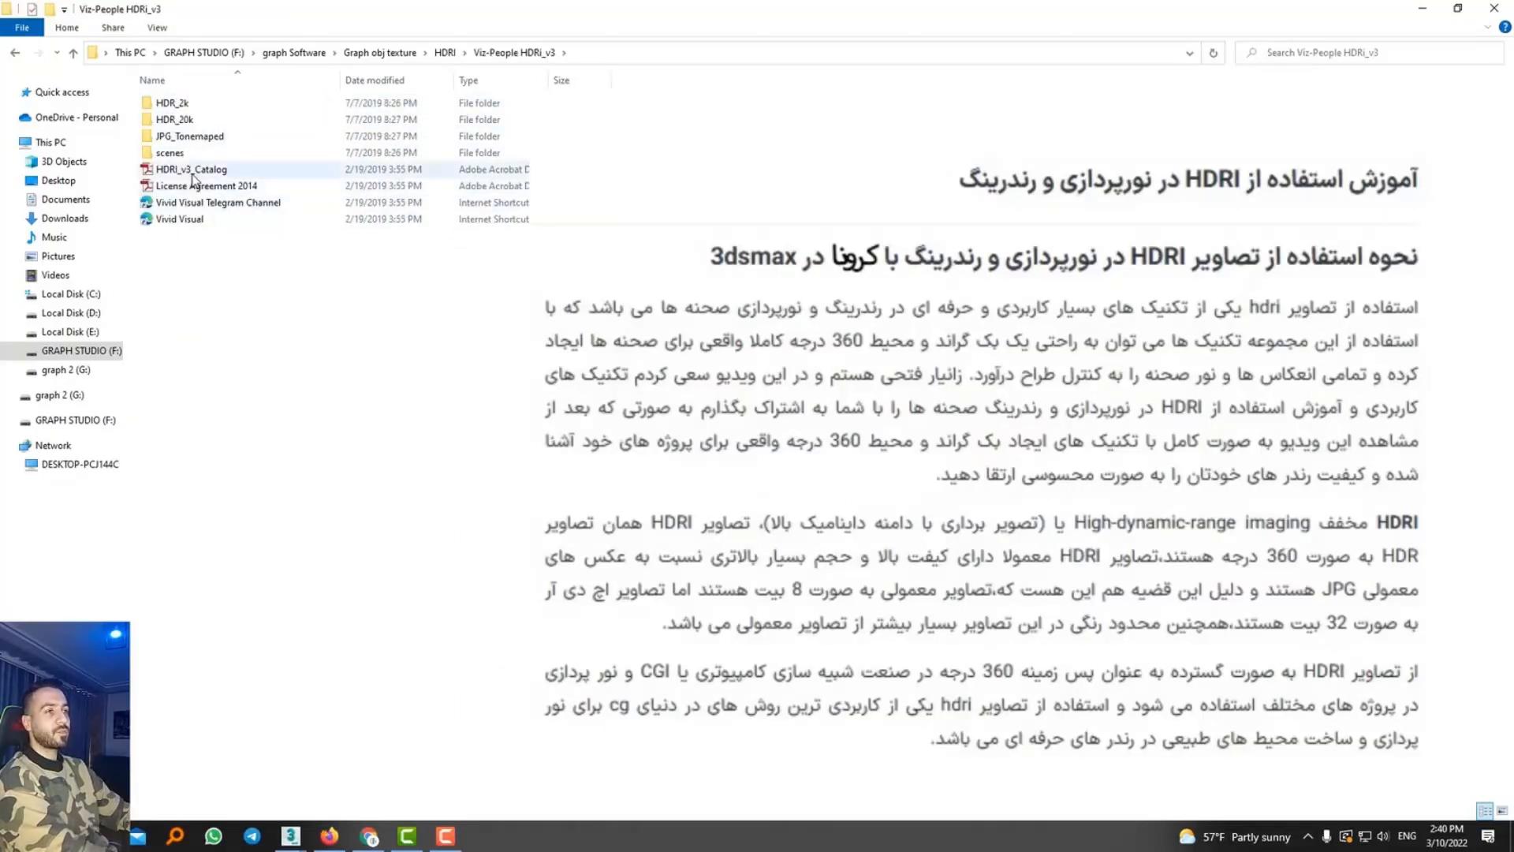
double_click(197, 169)
left_click(767, 35)
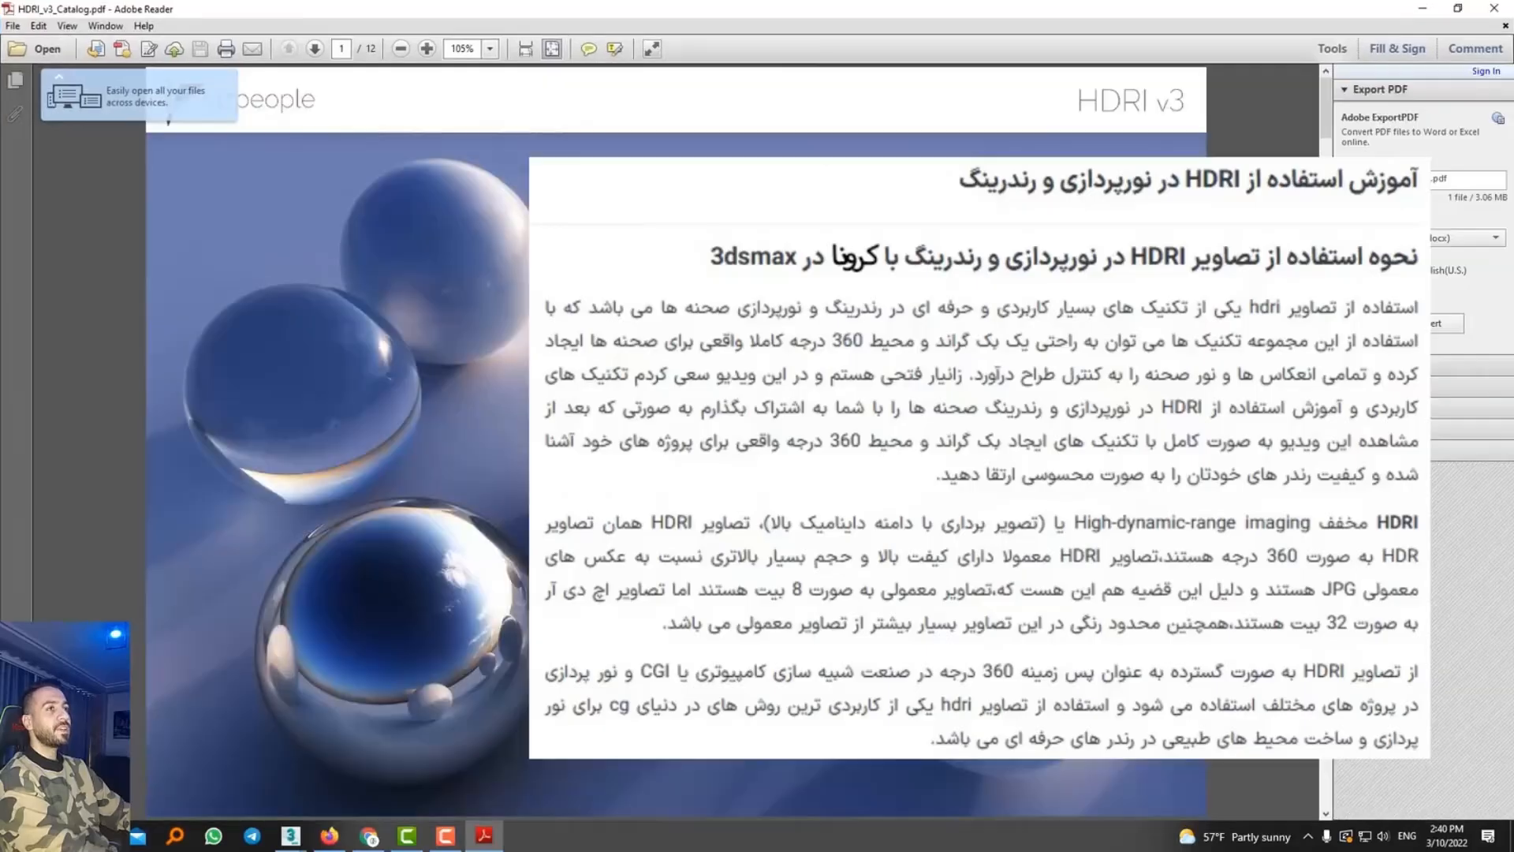
key("Page_Down")
key("Page_Down")
key("Page_Down")
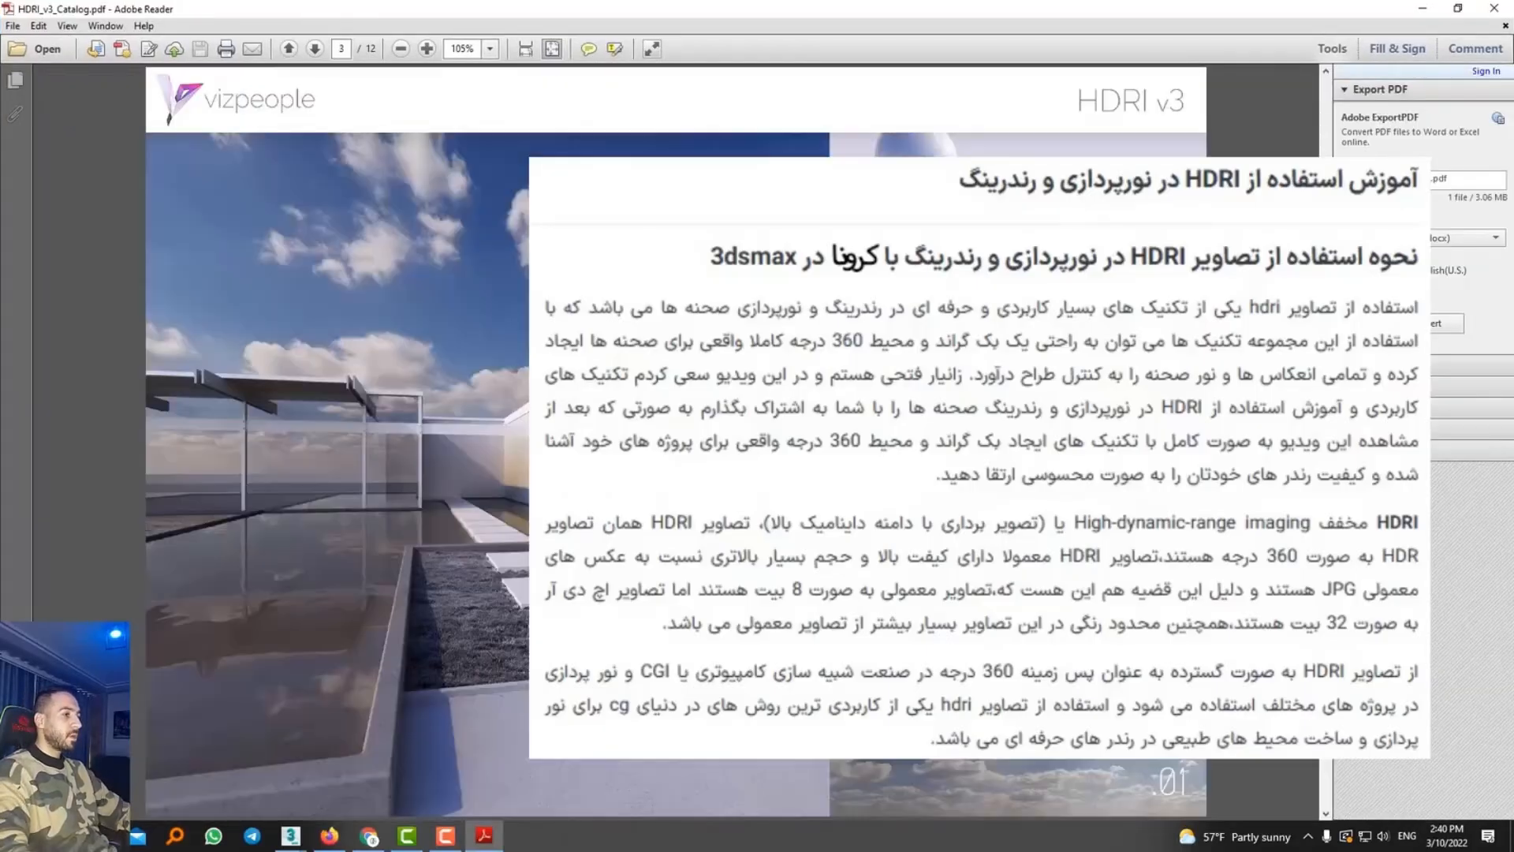
key("Page_Down")
key("Page_Down")
key("Page_Down")
key("Page_Down")
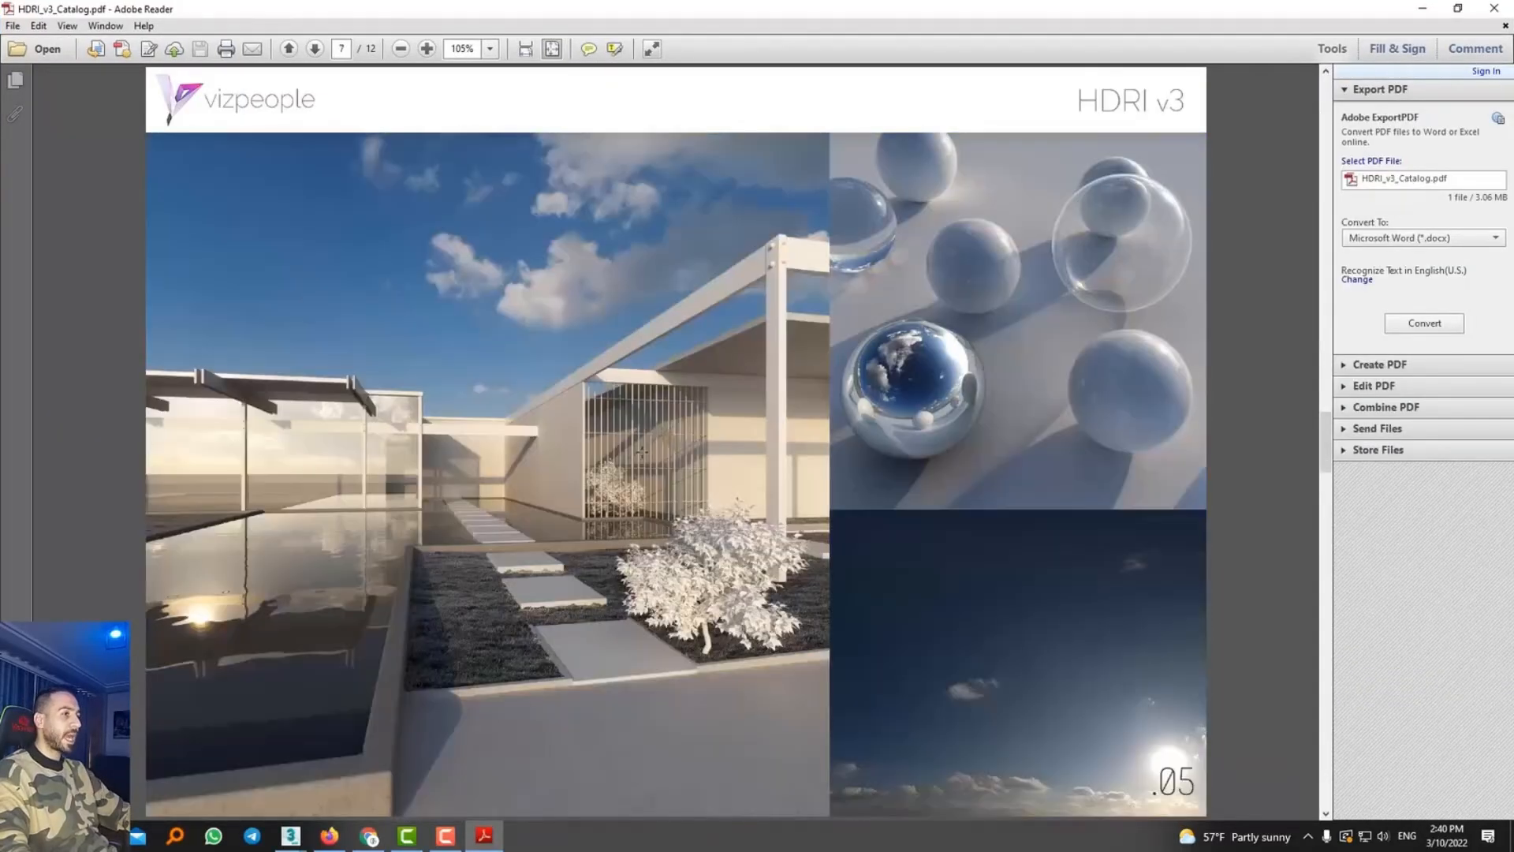
scroll(642, 452, "down", 4)
scroll(642, 452, "up", 8)
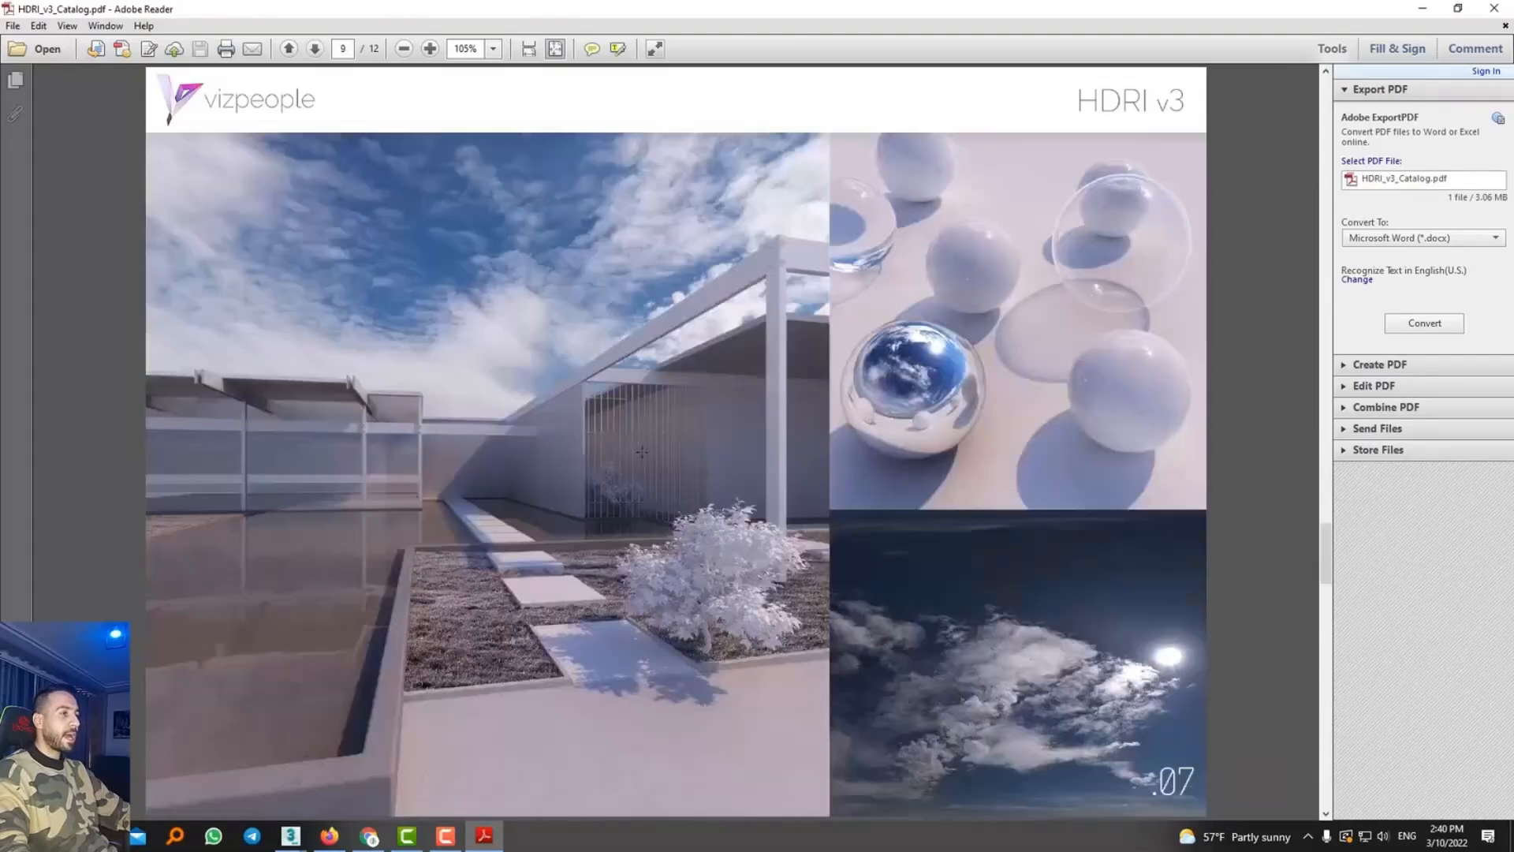
scroll(642, 452, "up", 3)
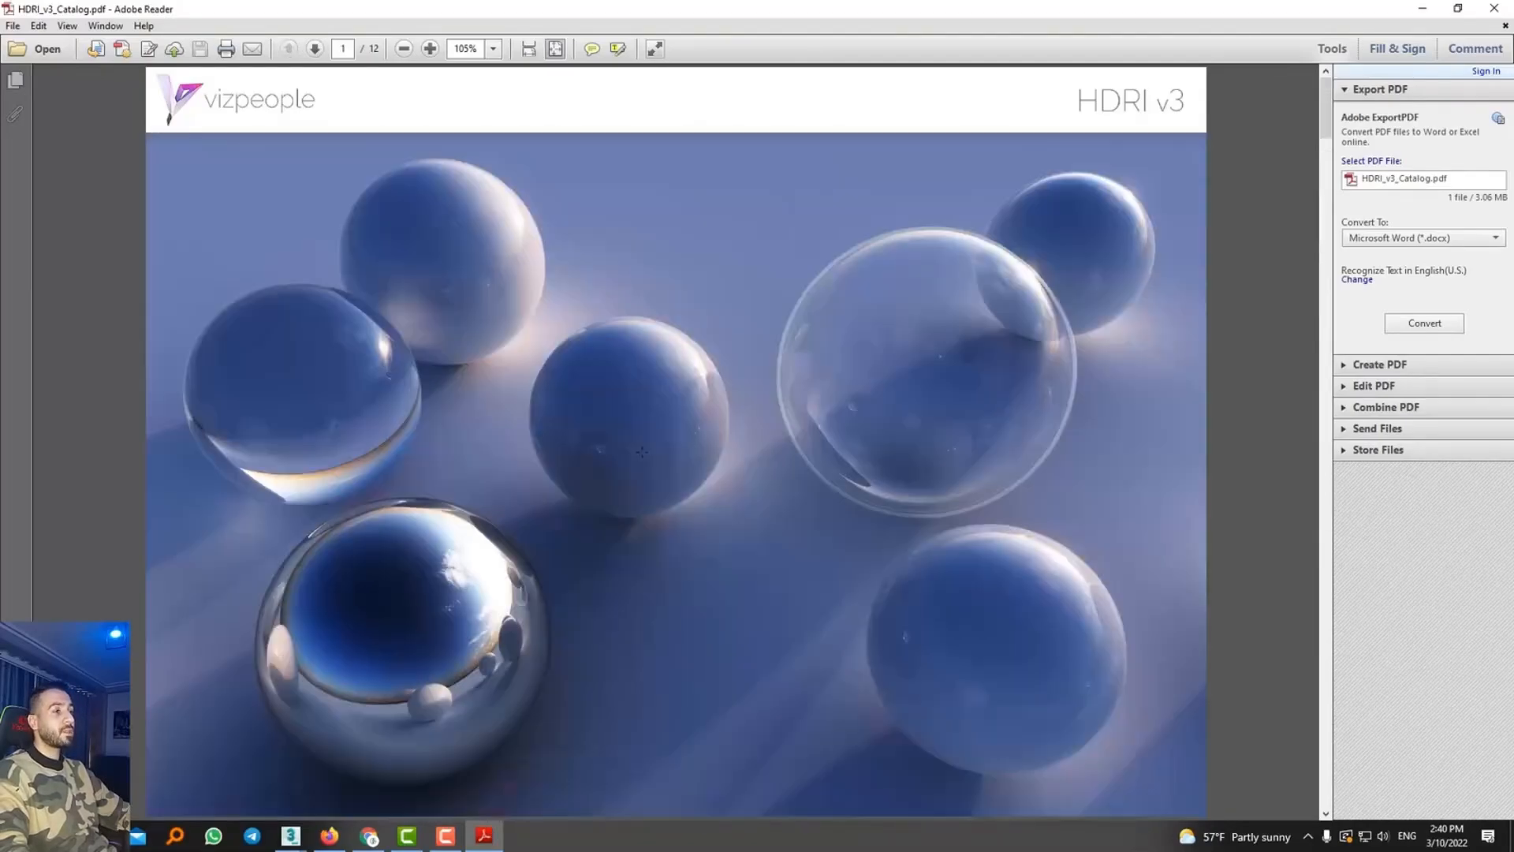
left_click(1509, 6)
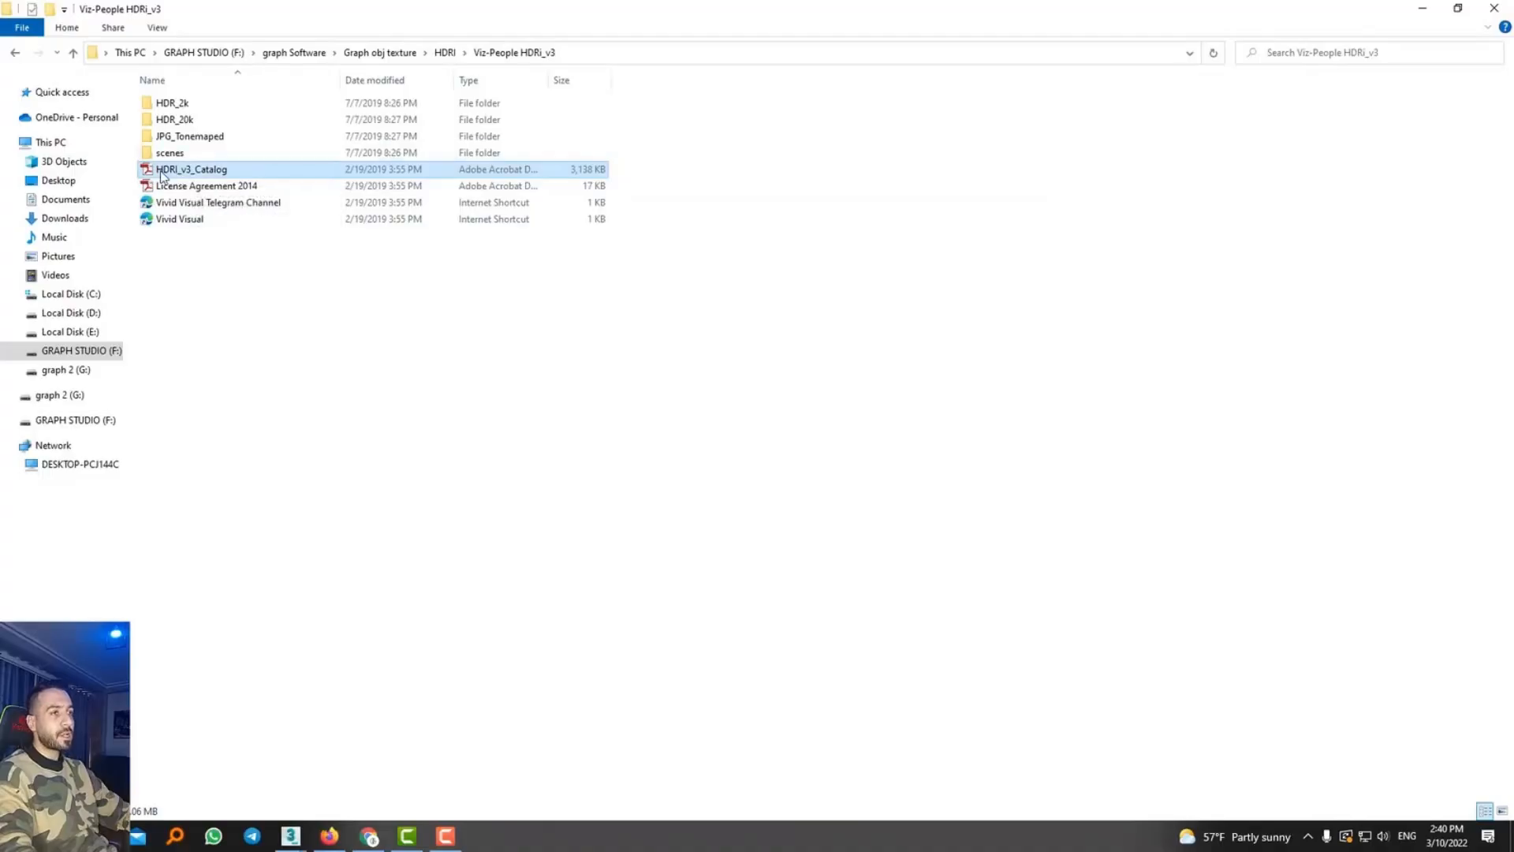
Check the HDR_20k and JPG_Tonemaped folders of Viz-People HDRi_v3, including the first tonemapped preview image
double_click(187, 121)
key("alt+Left")
double_click(189, 136)
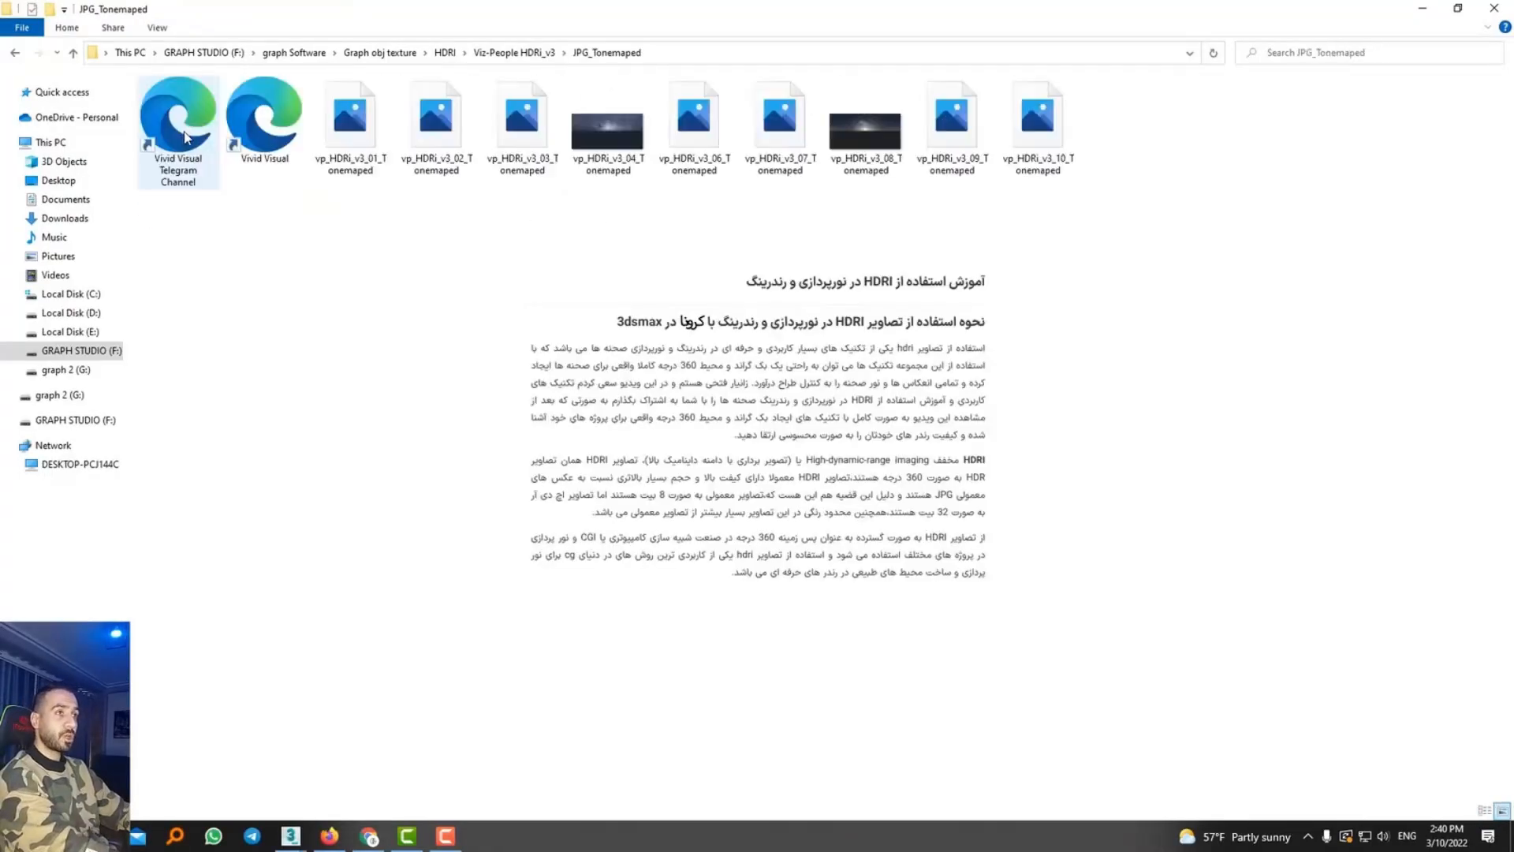
double_click(369, 141)
left_click(1503, 6)
key("alt+Left")
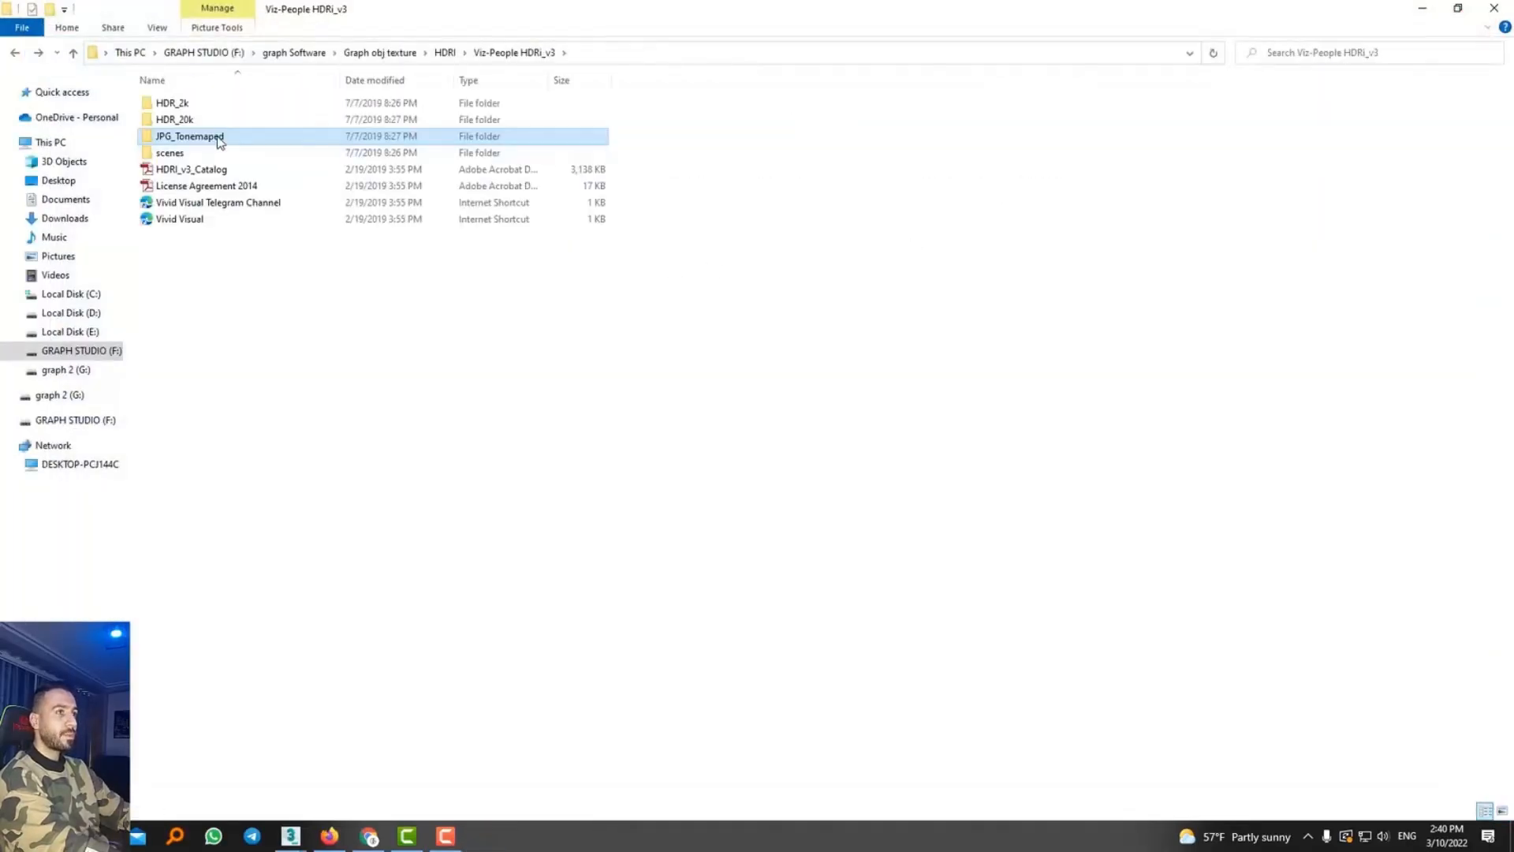
Compare the HDR files in the HDR_2k and HDR_20k folders, then return to the HDRI folder
double_click(180, 104)
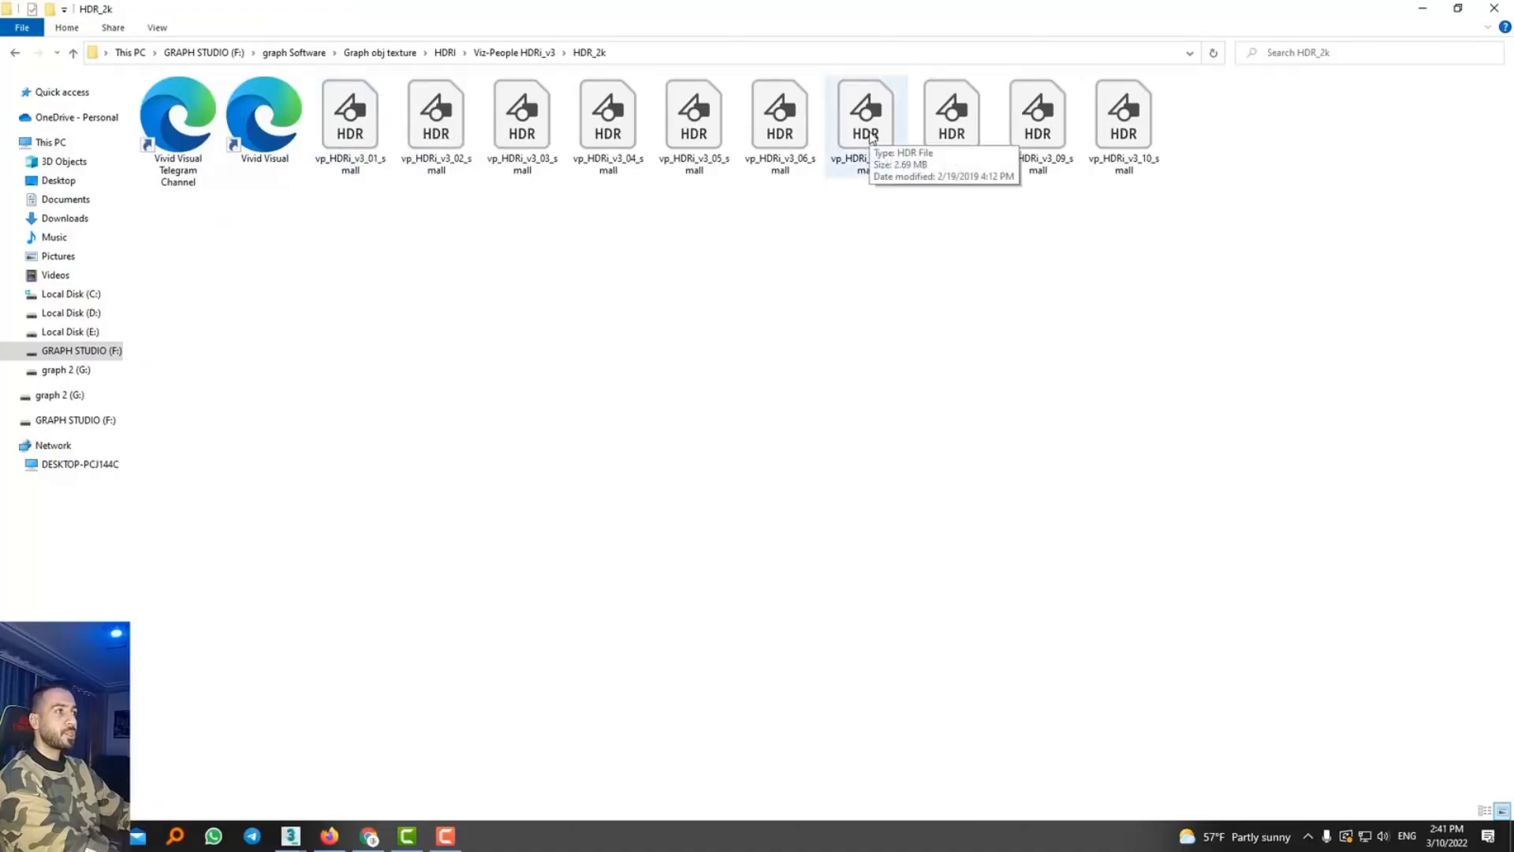
key("BackSpace")
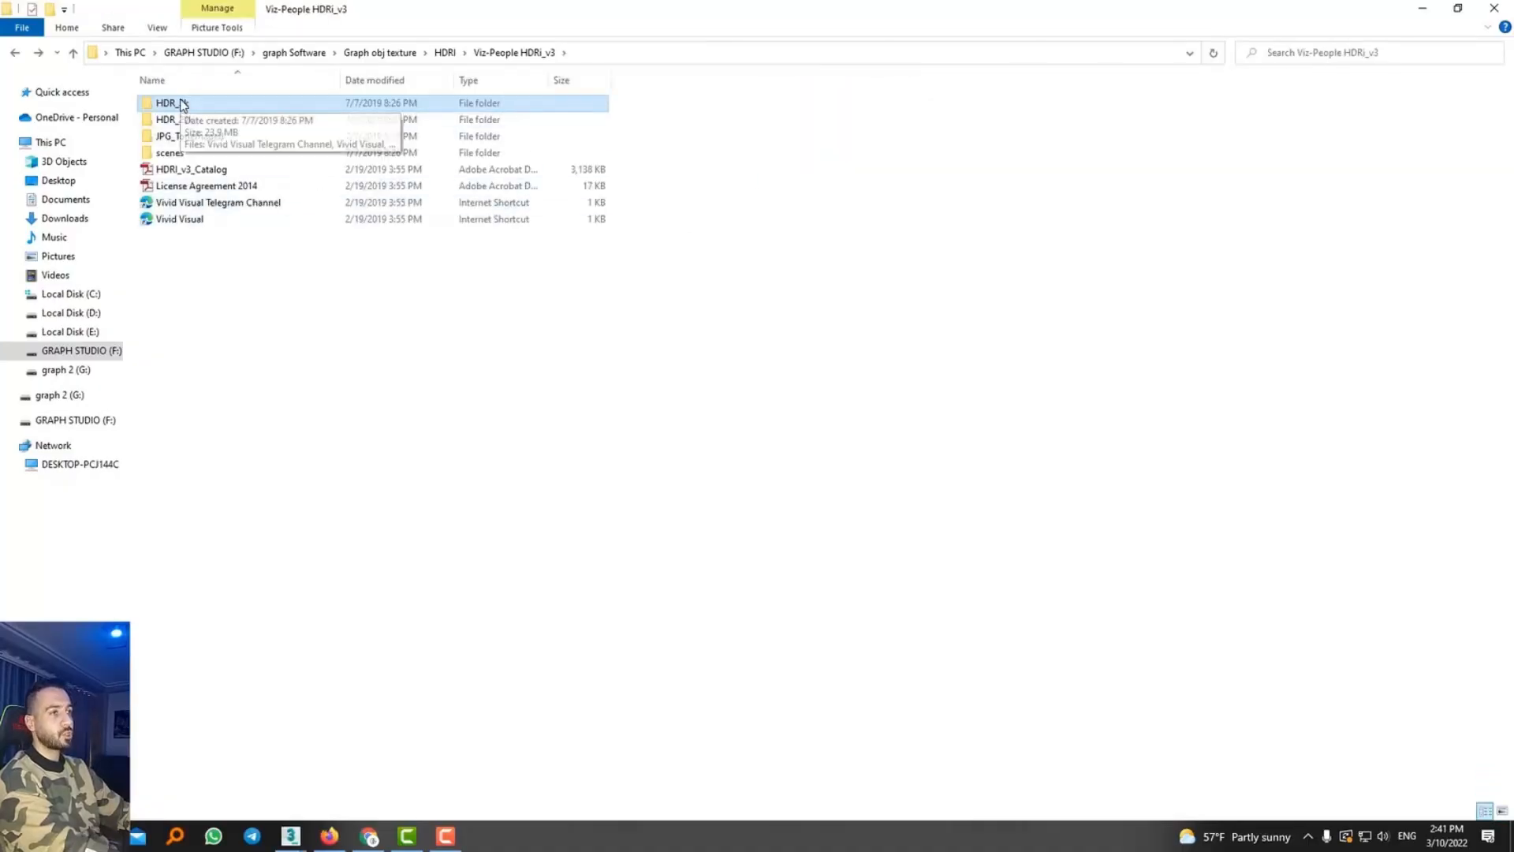
double_click(183, 126)
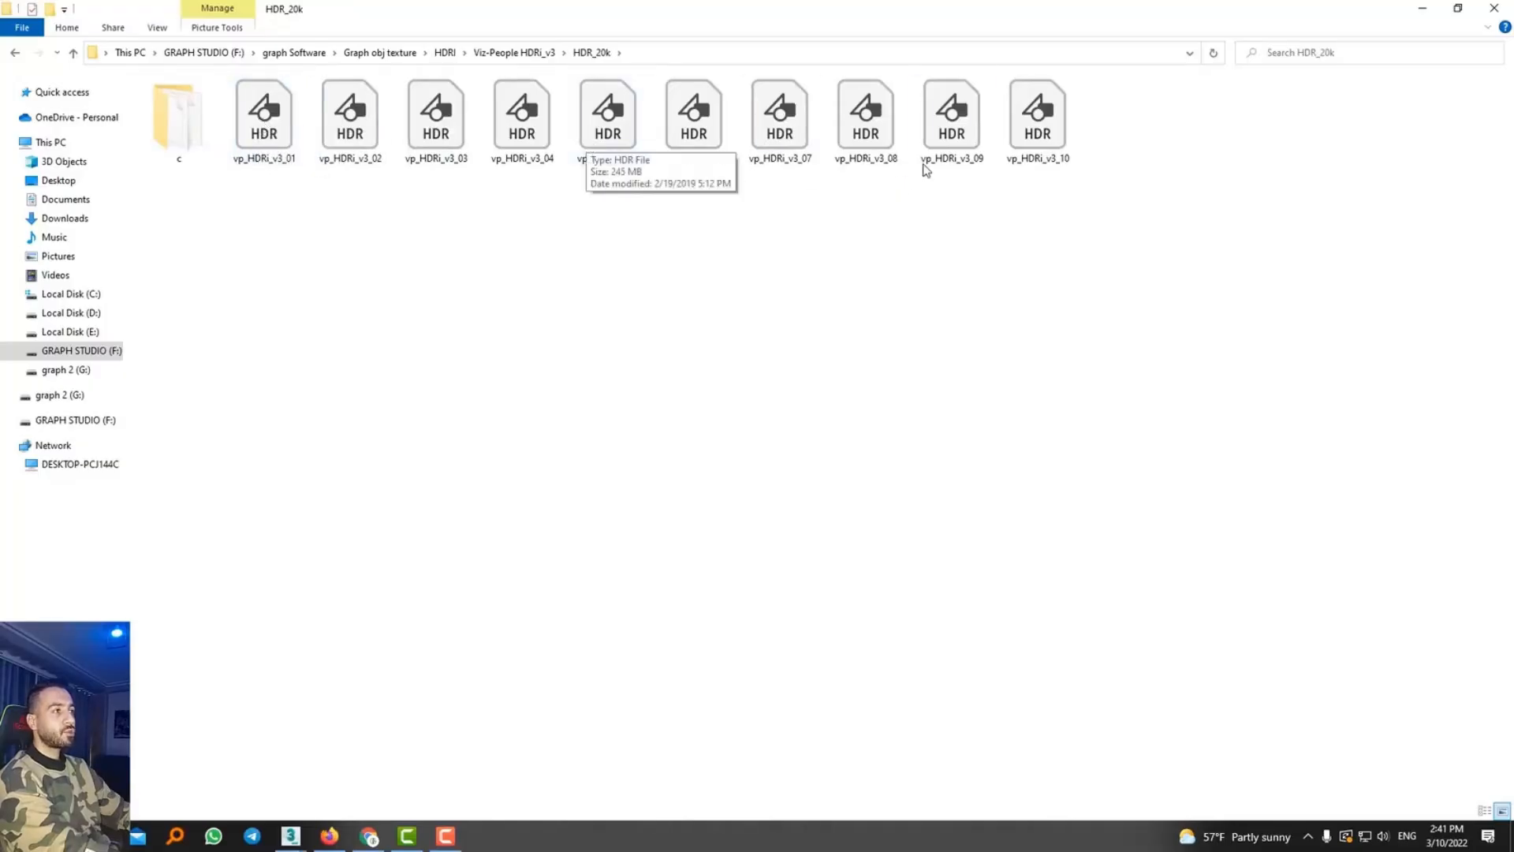
double_click(180, 126)
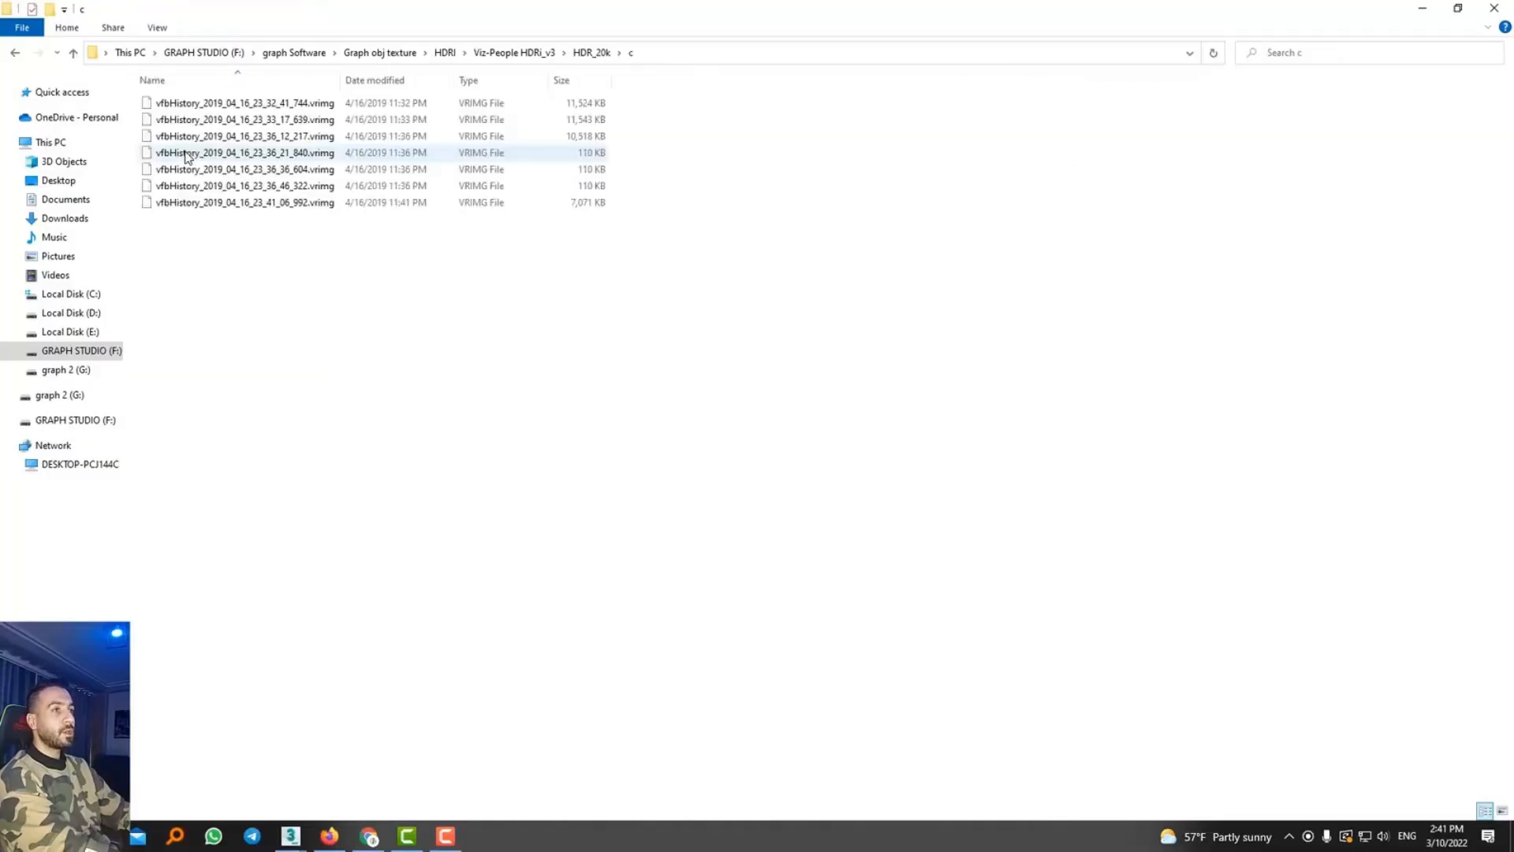
key("BackSpace")
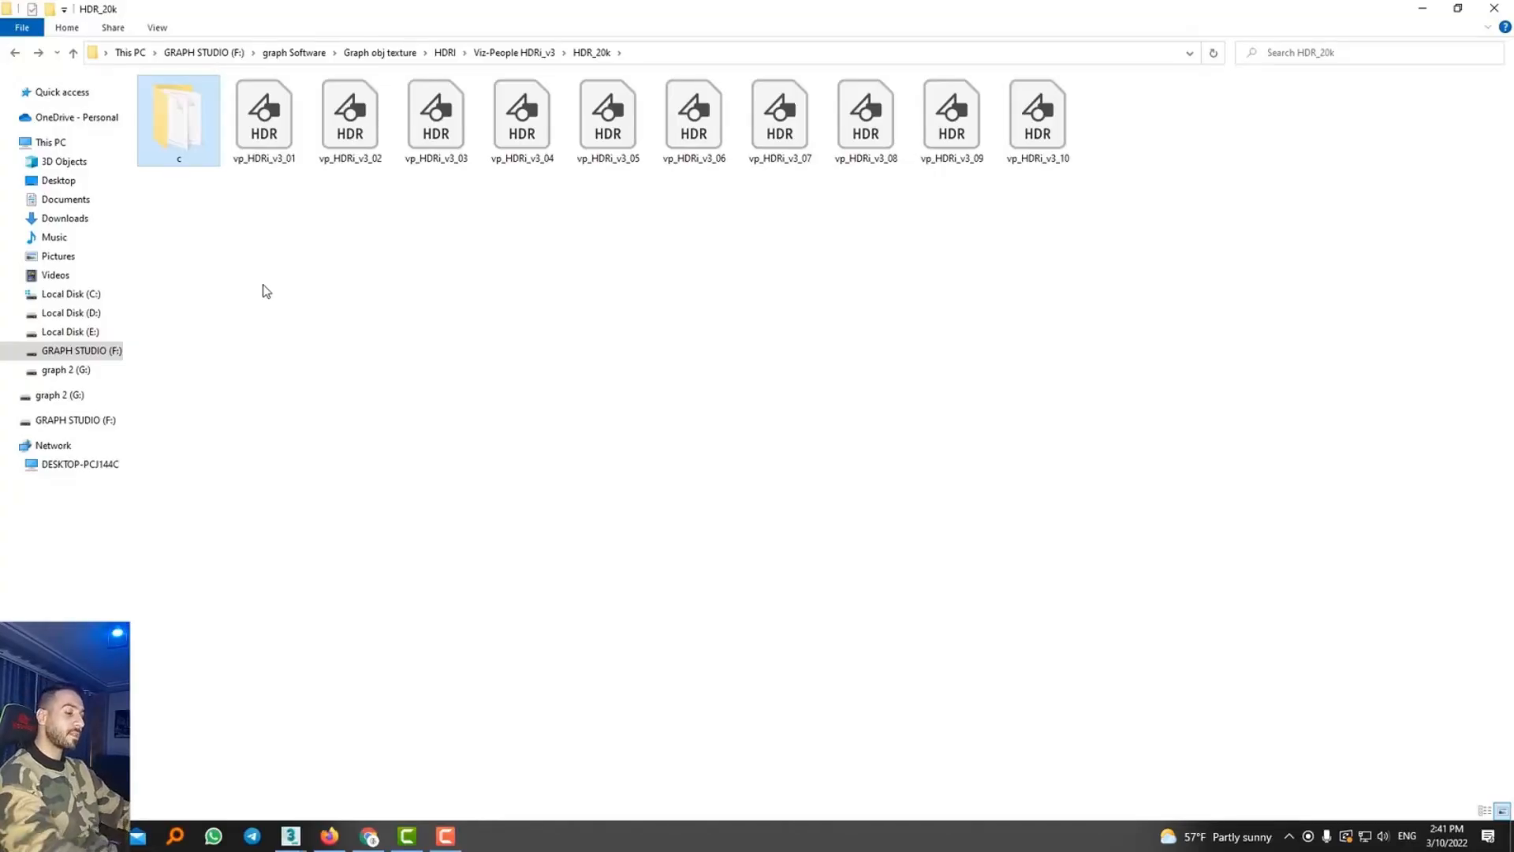
key("alt+Up")
key("alt+Up")
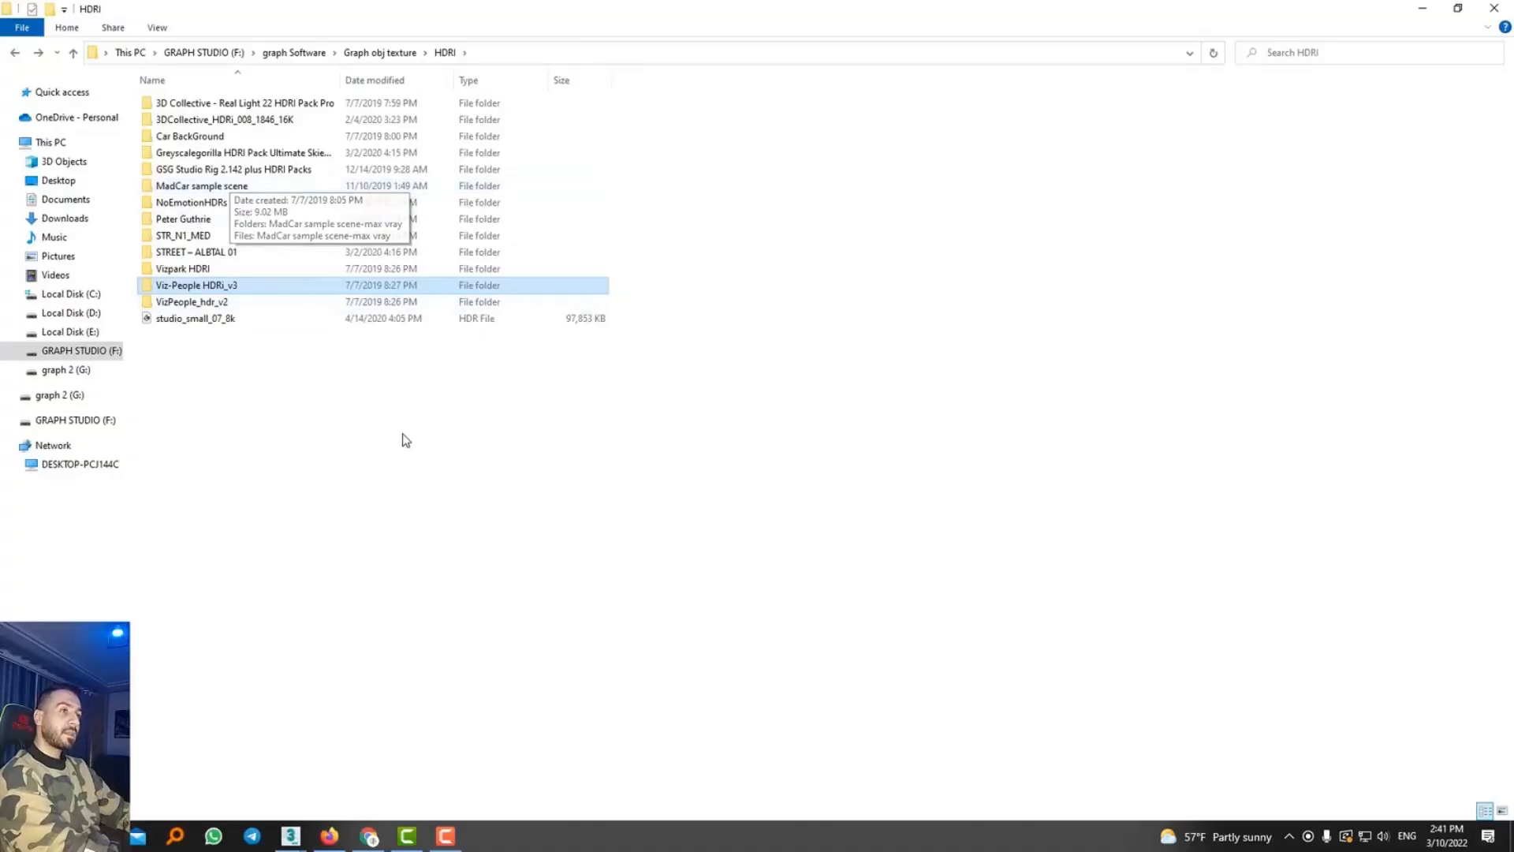
Review the JPG sky previews in the Peter Guthrie HDRI folder, starting from 0707 Dawn Sun, and come back to its file listing
double_click(183, 219)
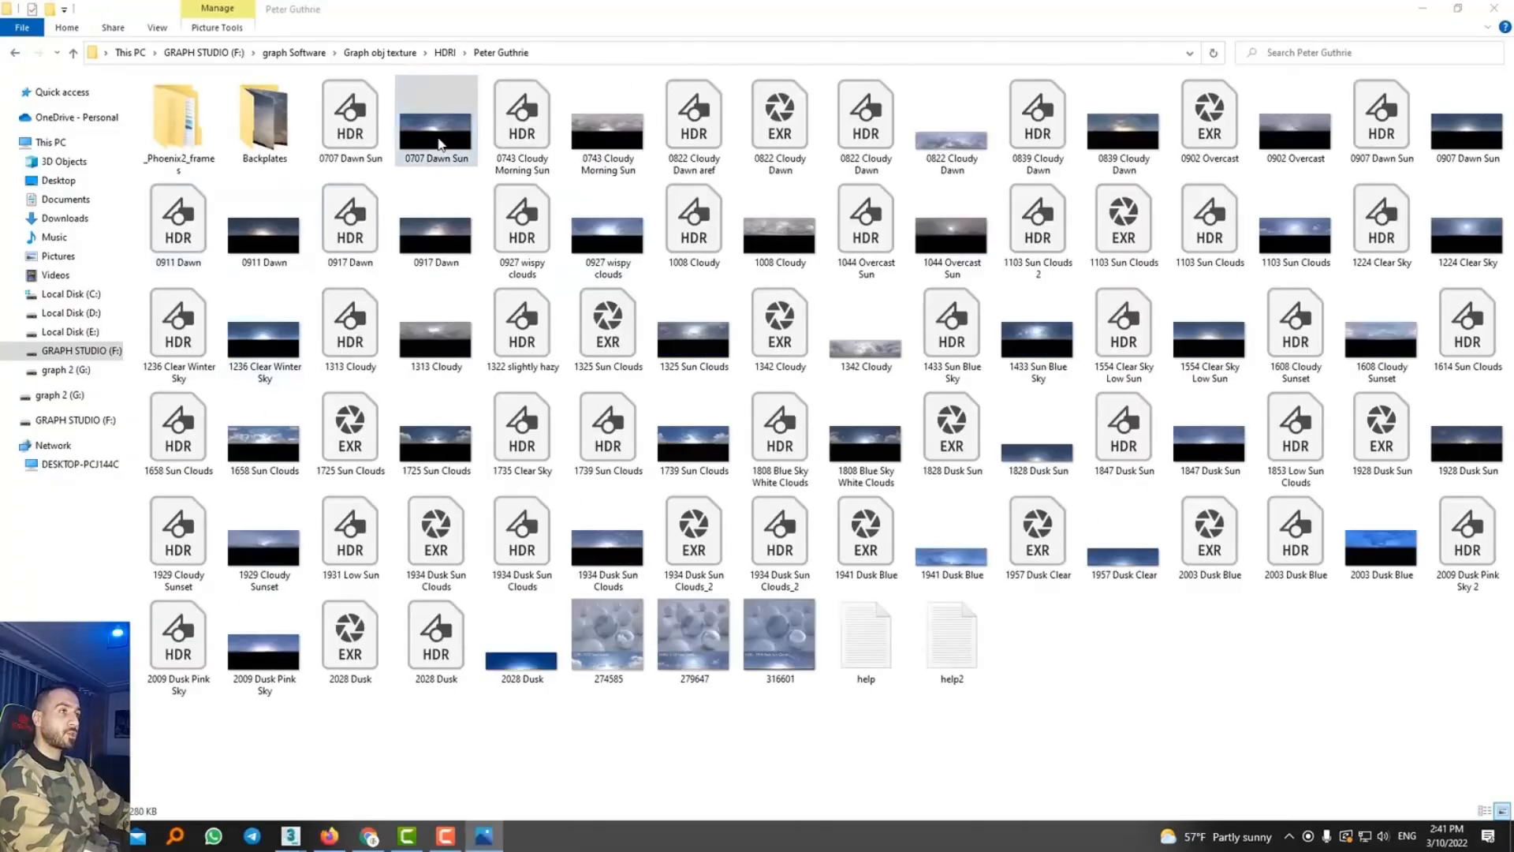
double_click(440, 144)
scroll(440, 144, "down", 9)
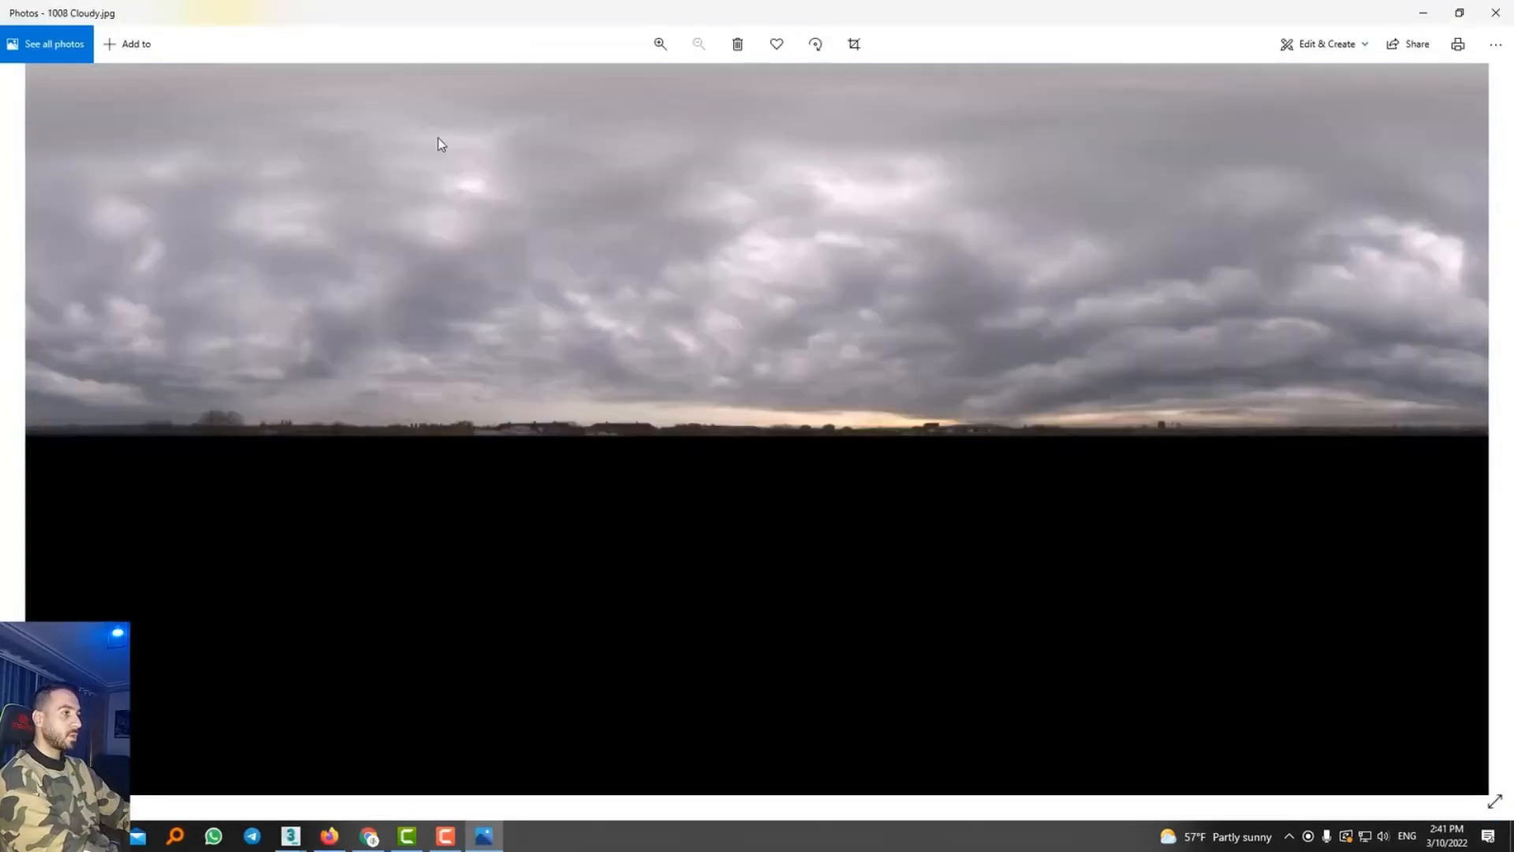
scroll(440, 145, "down", 2)
scroll(440, 144, "up", 1)
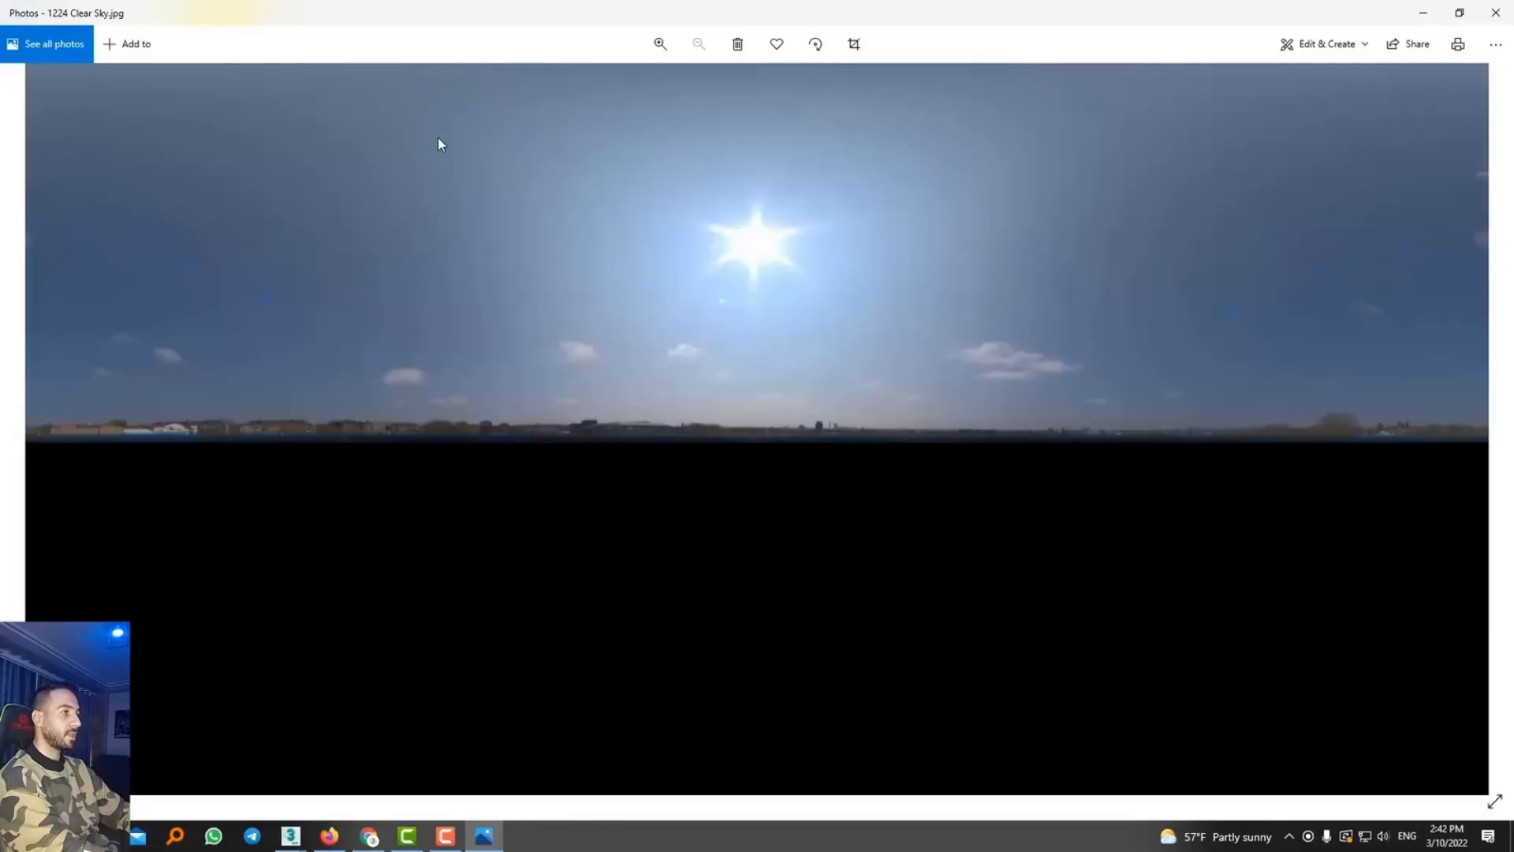
scroll(440, 144, "down", 1)
key("Right")
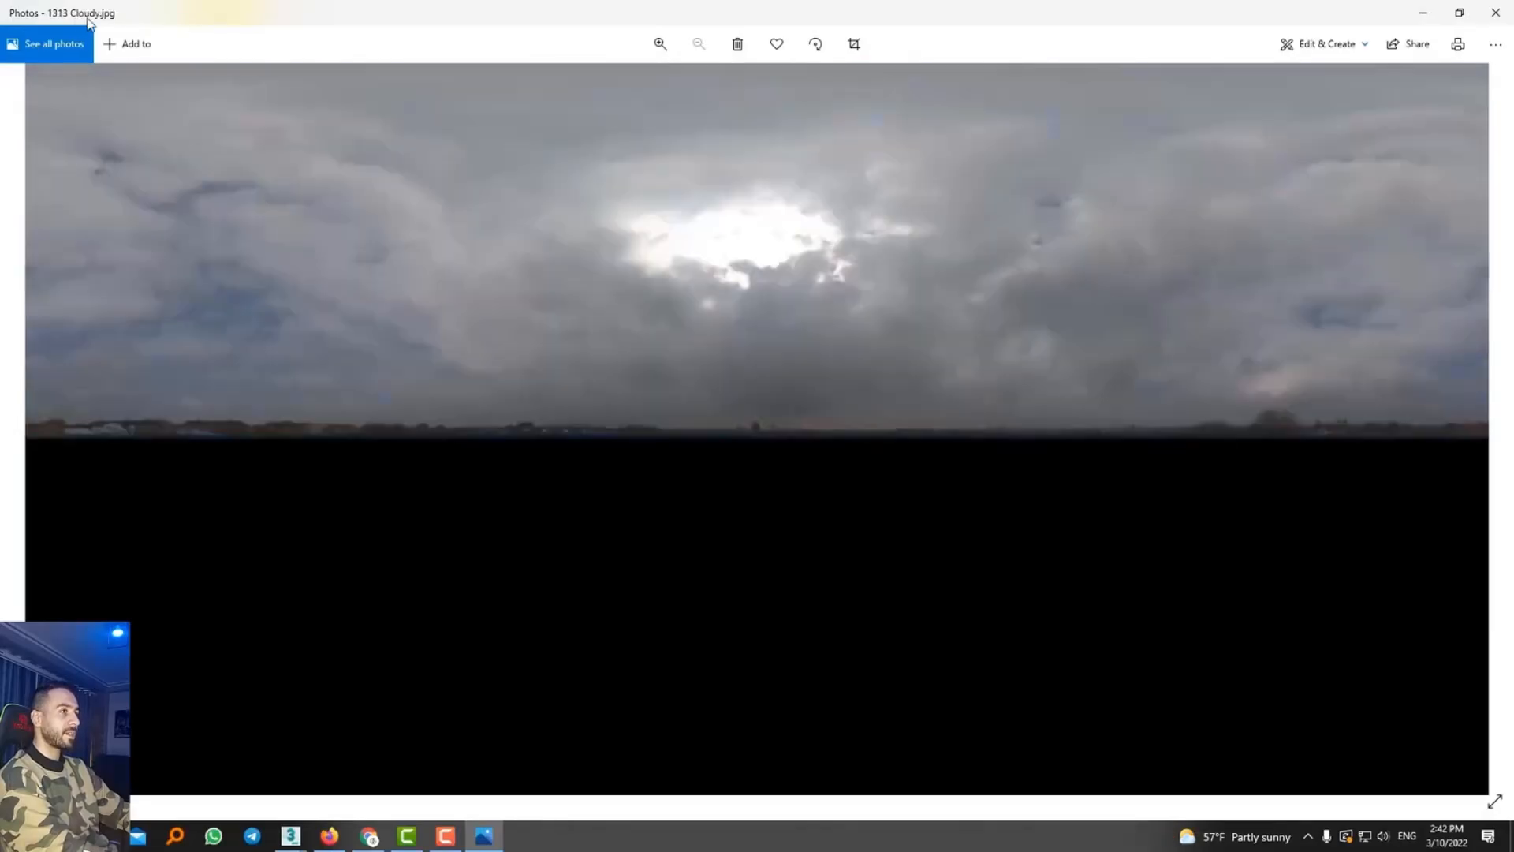
key("Left")
key("Right")
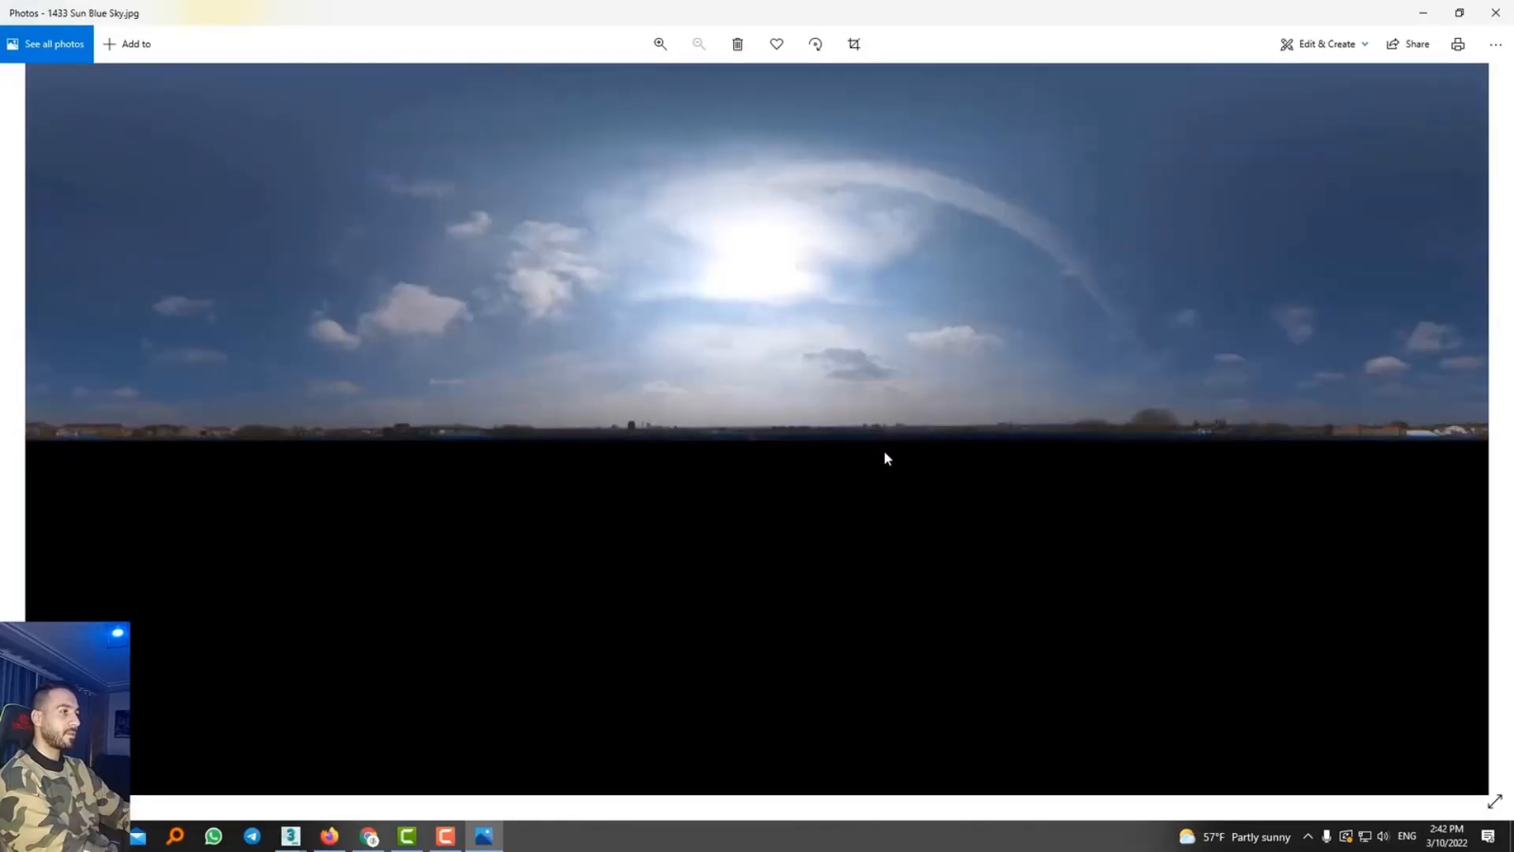
key("Right")
key("Right")
key("Right")
key("Right")
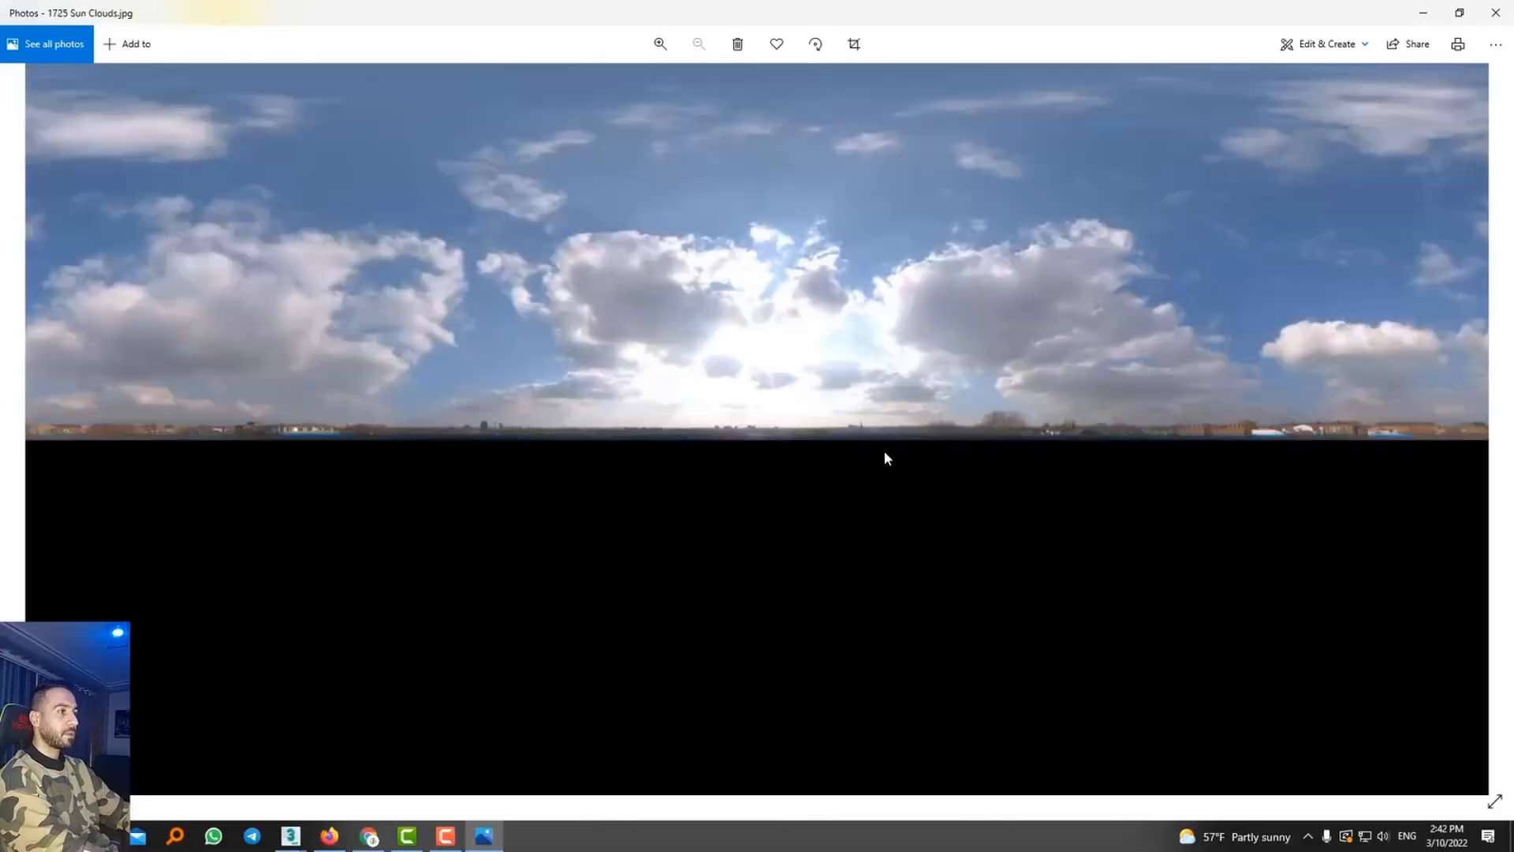
key("Right")
key("Right")
key("Right")
key("Right")
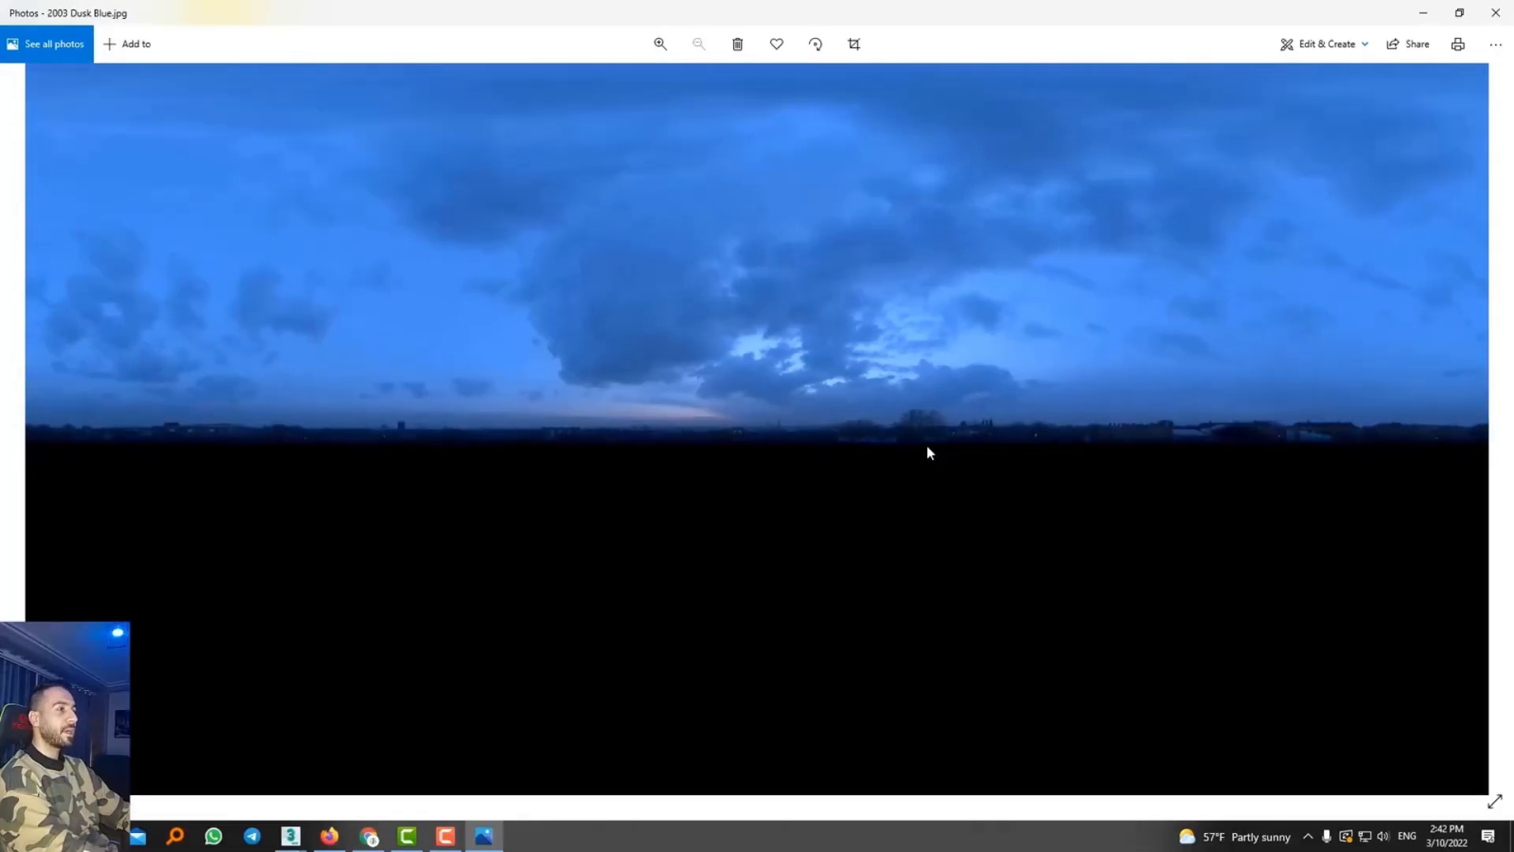
key("Right")
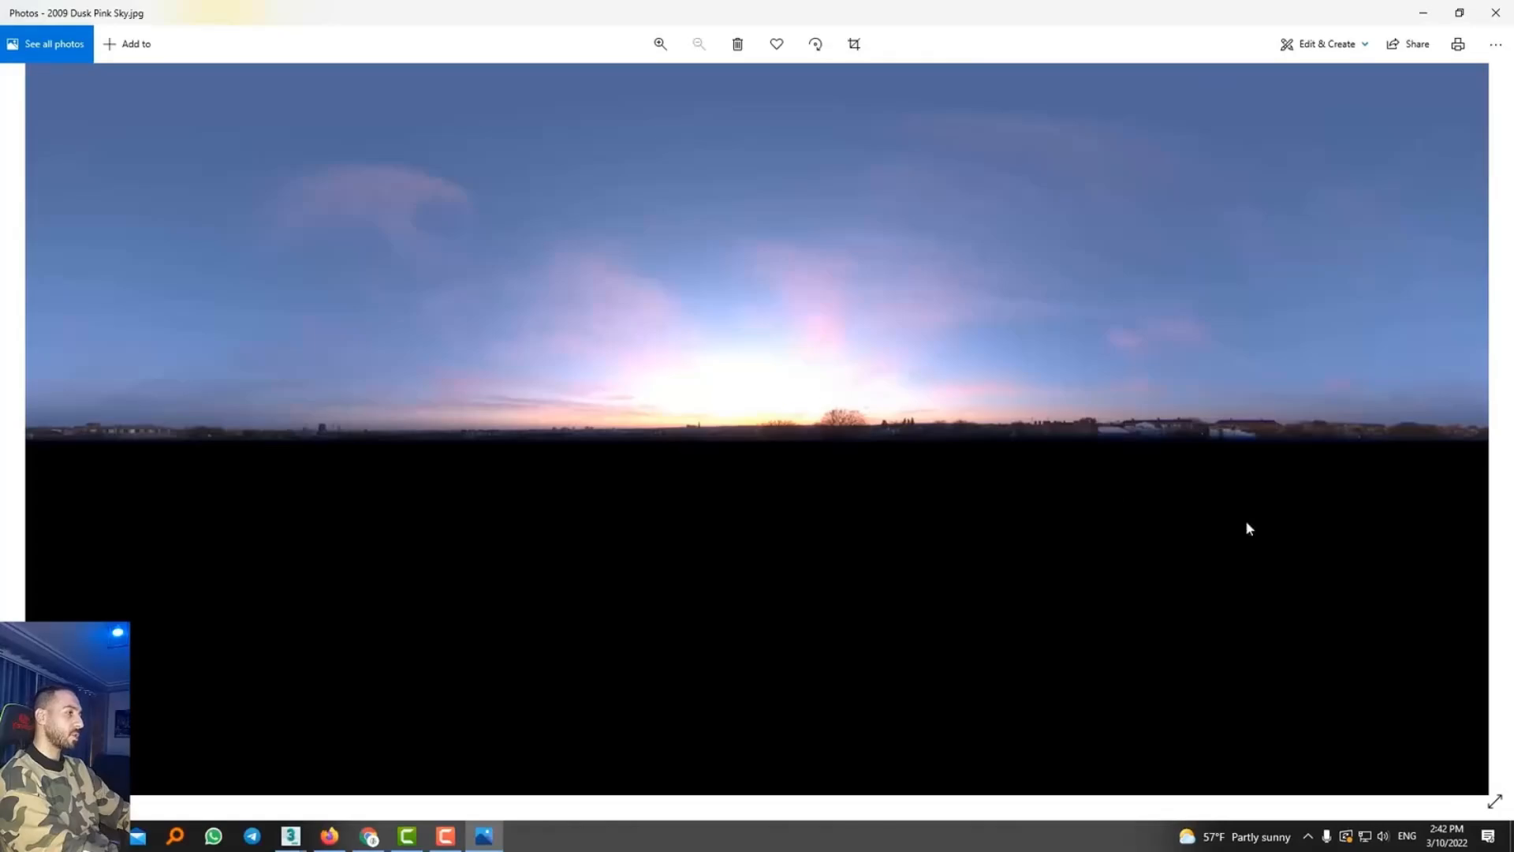
key("Left")
key("Right")
key("Right")
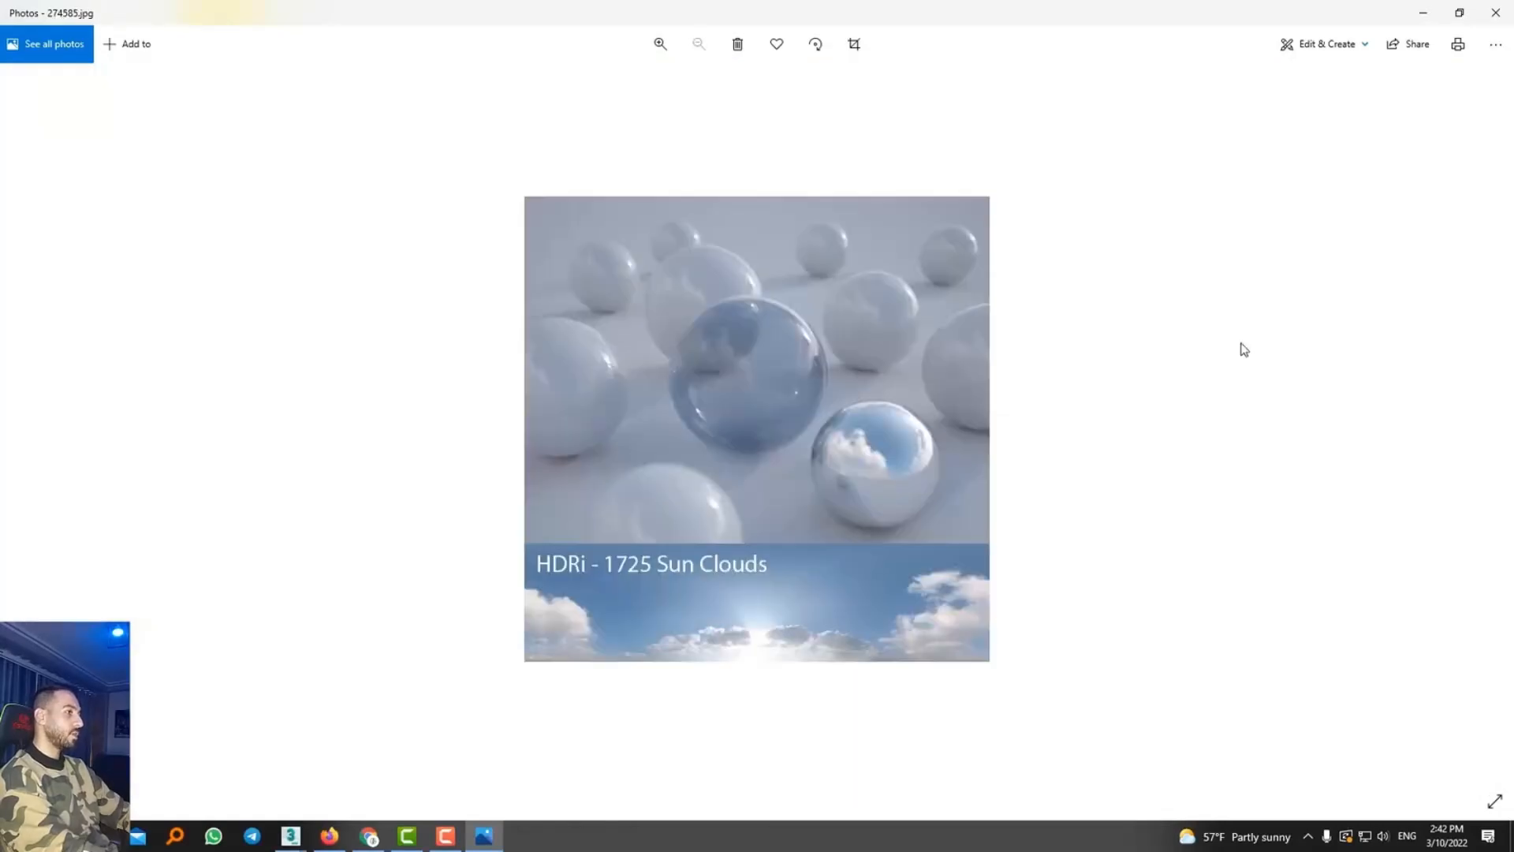
left_click(1494, 11)
key("alt+Left")
double_click(197, 220)
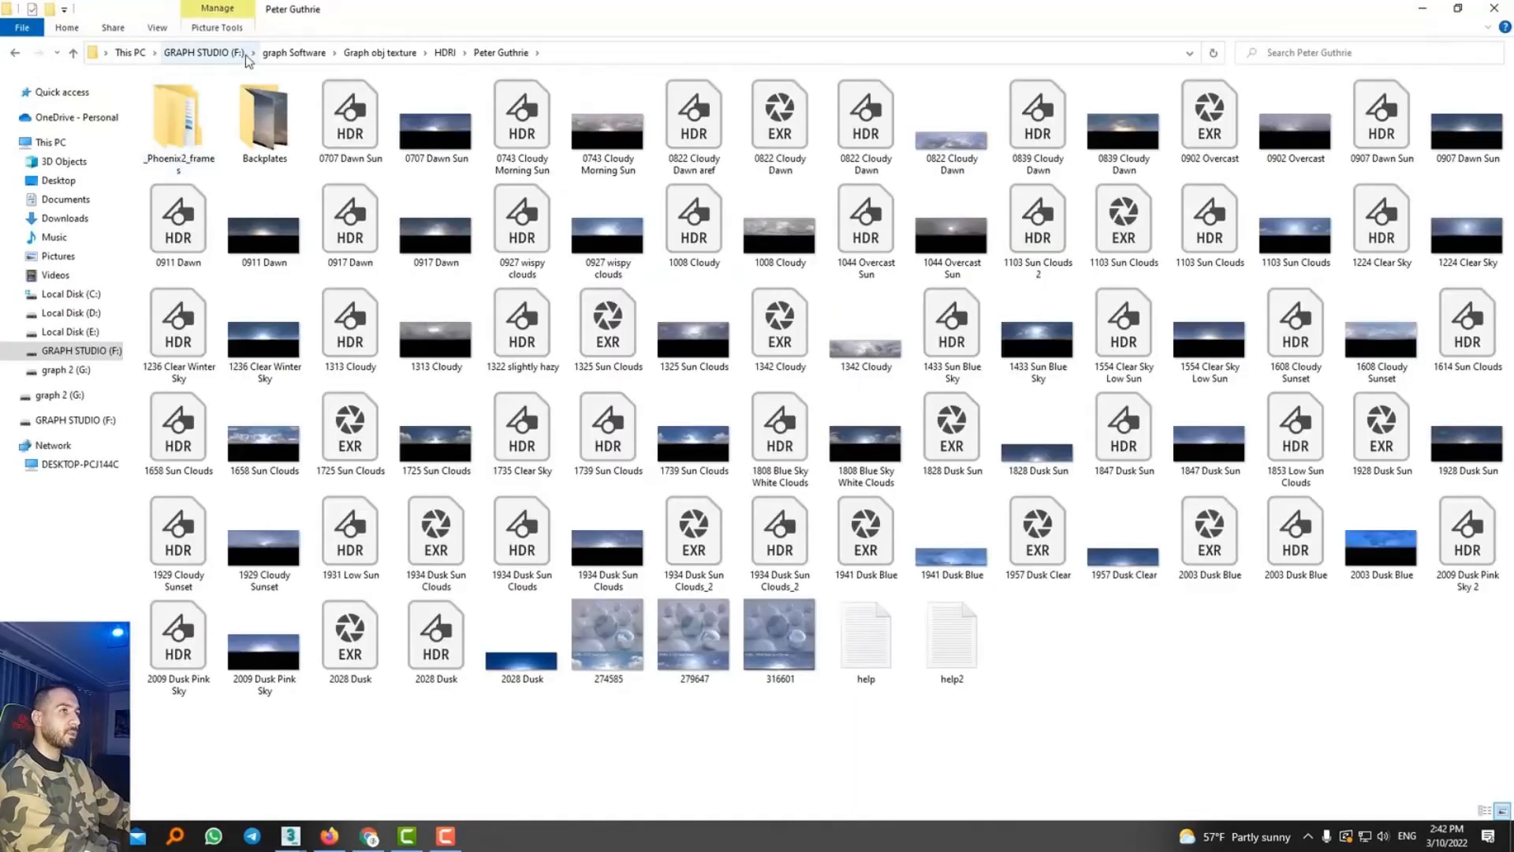
Open the graph new hdri folder under Pack Object Texture > Textures > HDRI on the graph 2 (G:) drive
key("alt+Left")
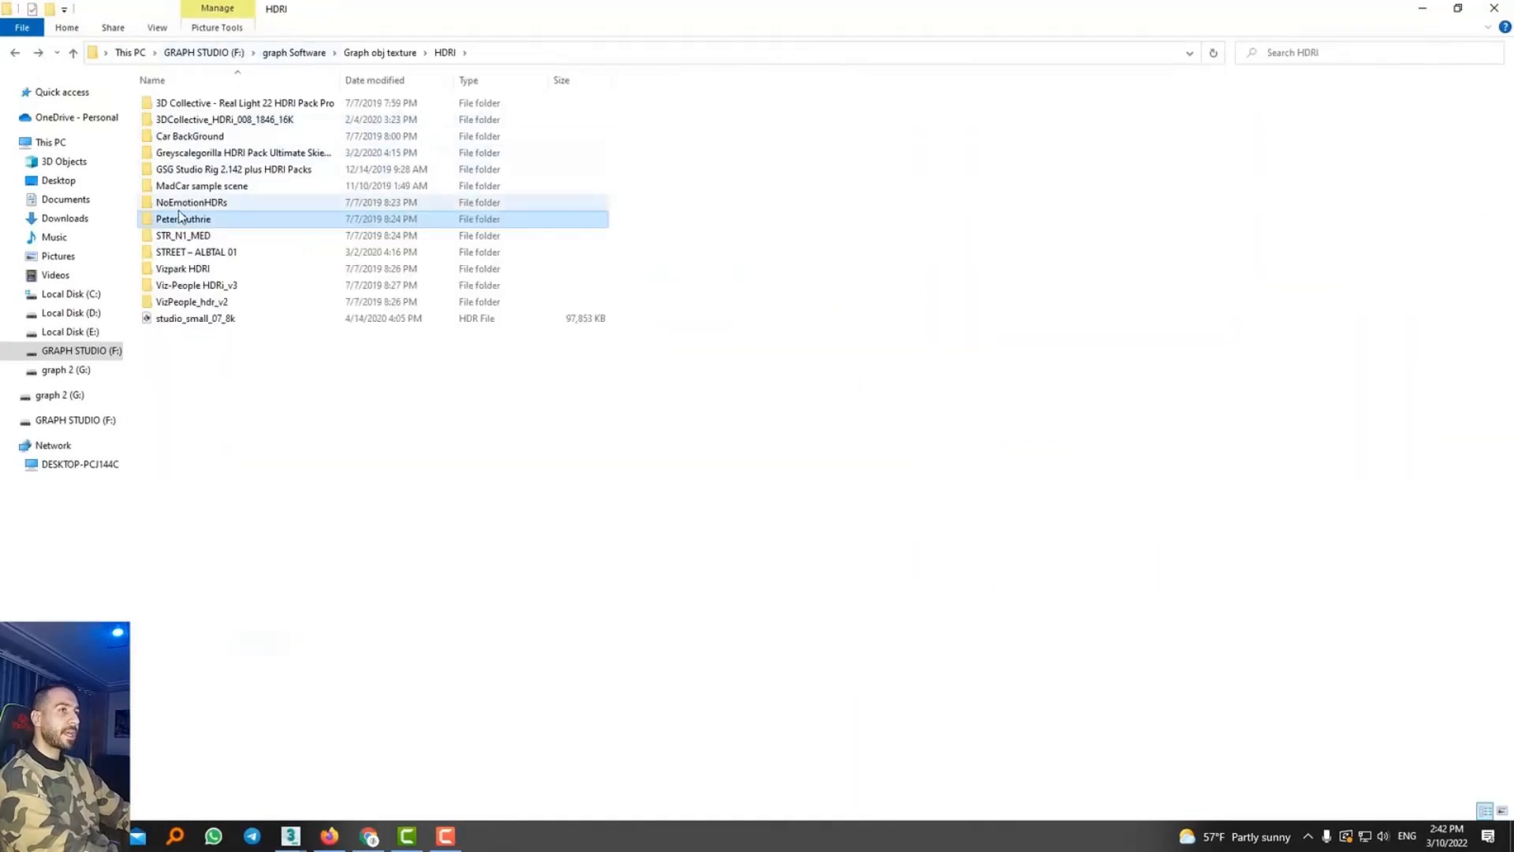
left_click(67, 370)
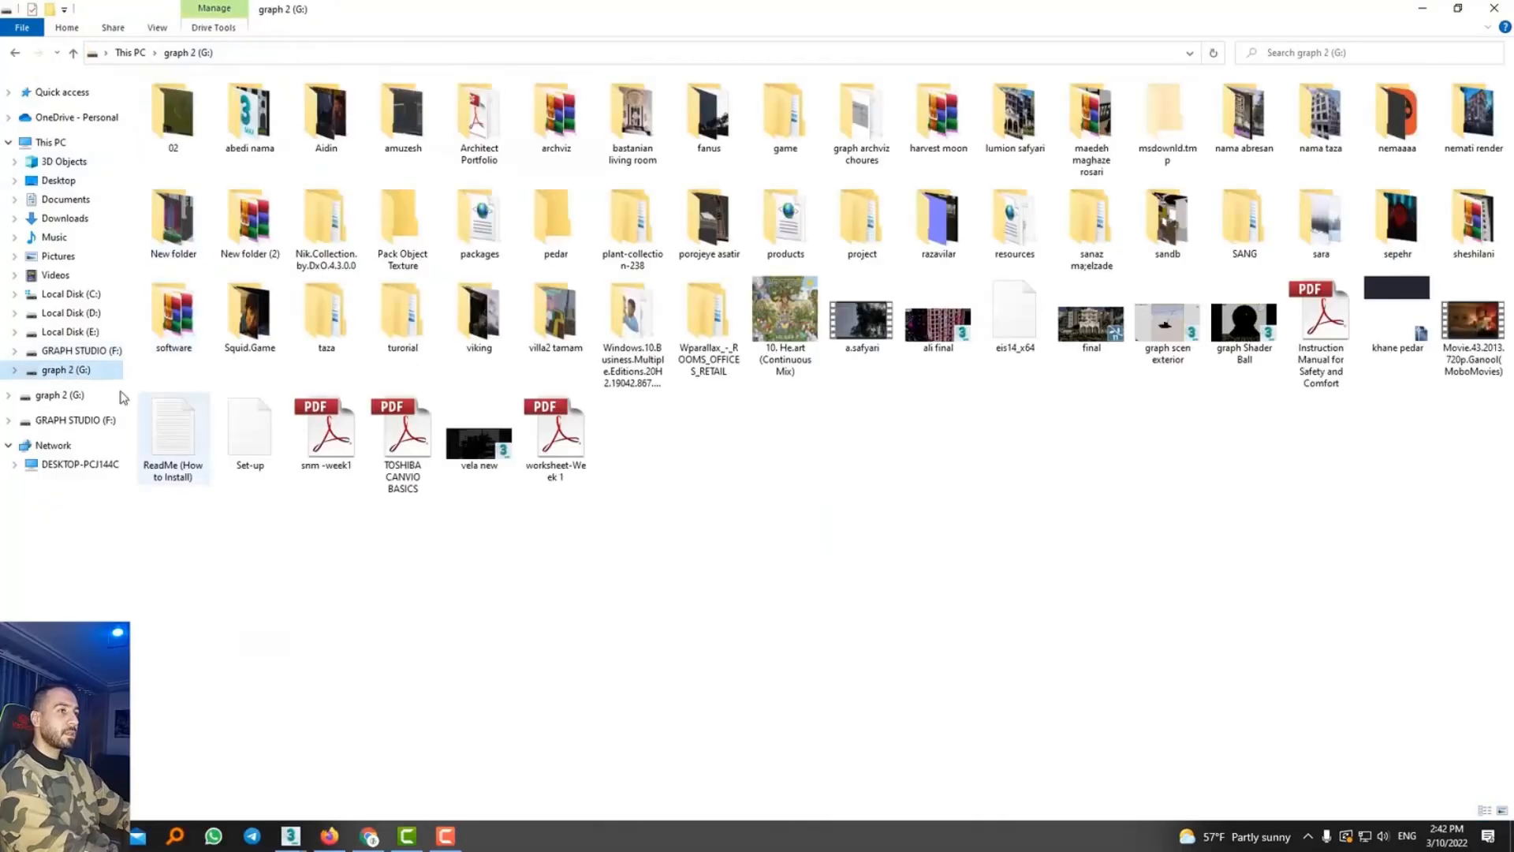
double_click(404, 220)
double_click(193, 219)
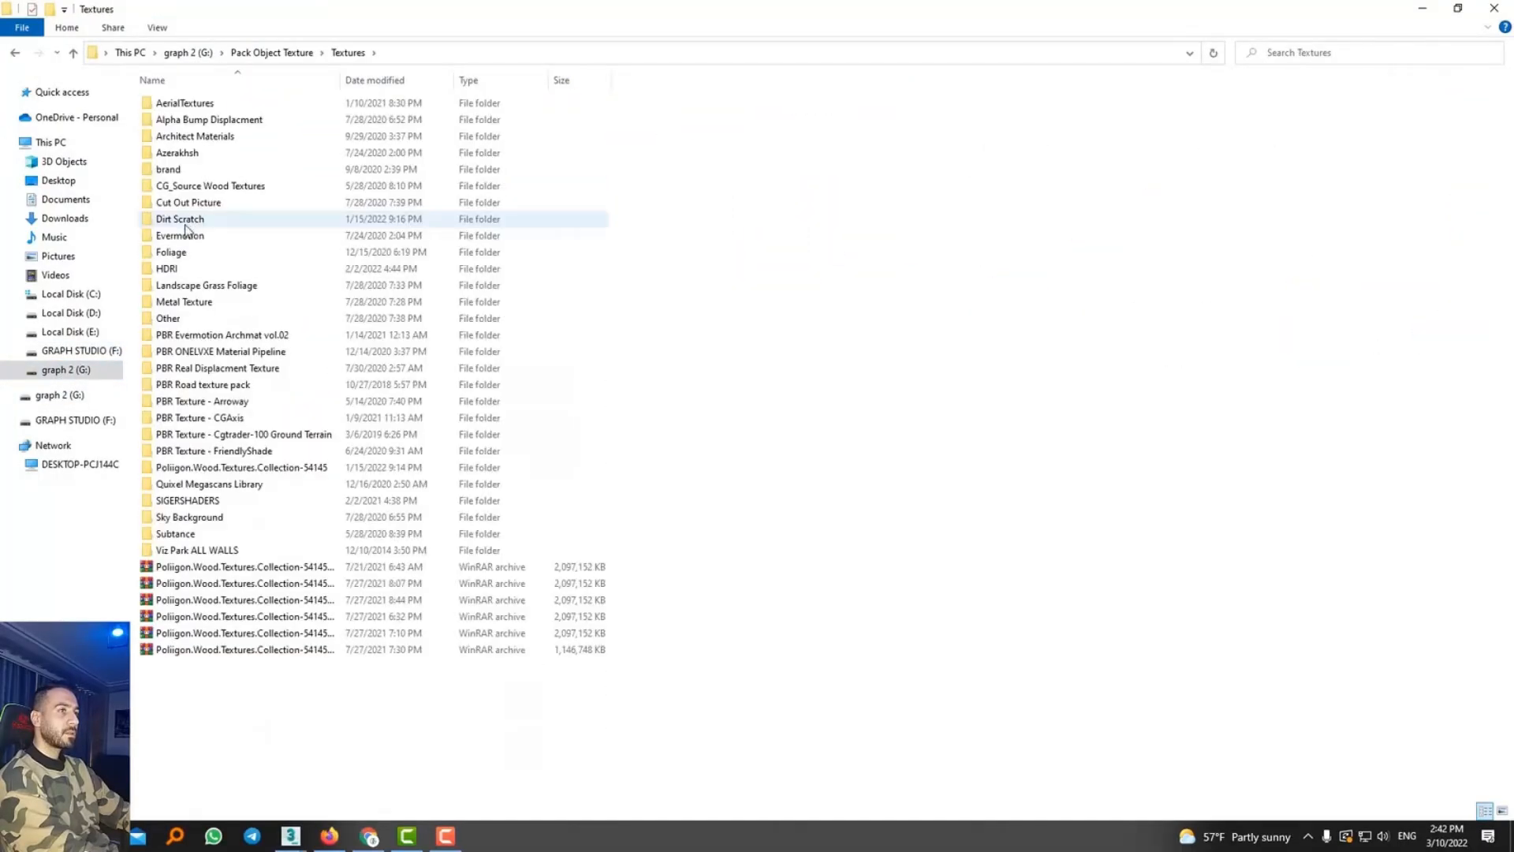
double_click(201, 268)
double_click(207, 104)
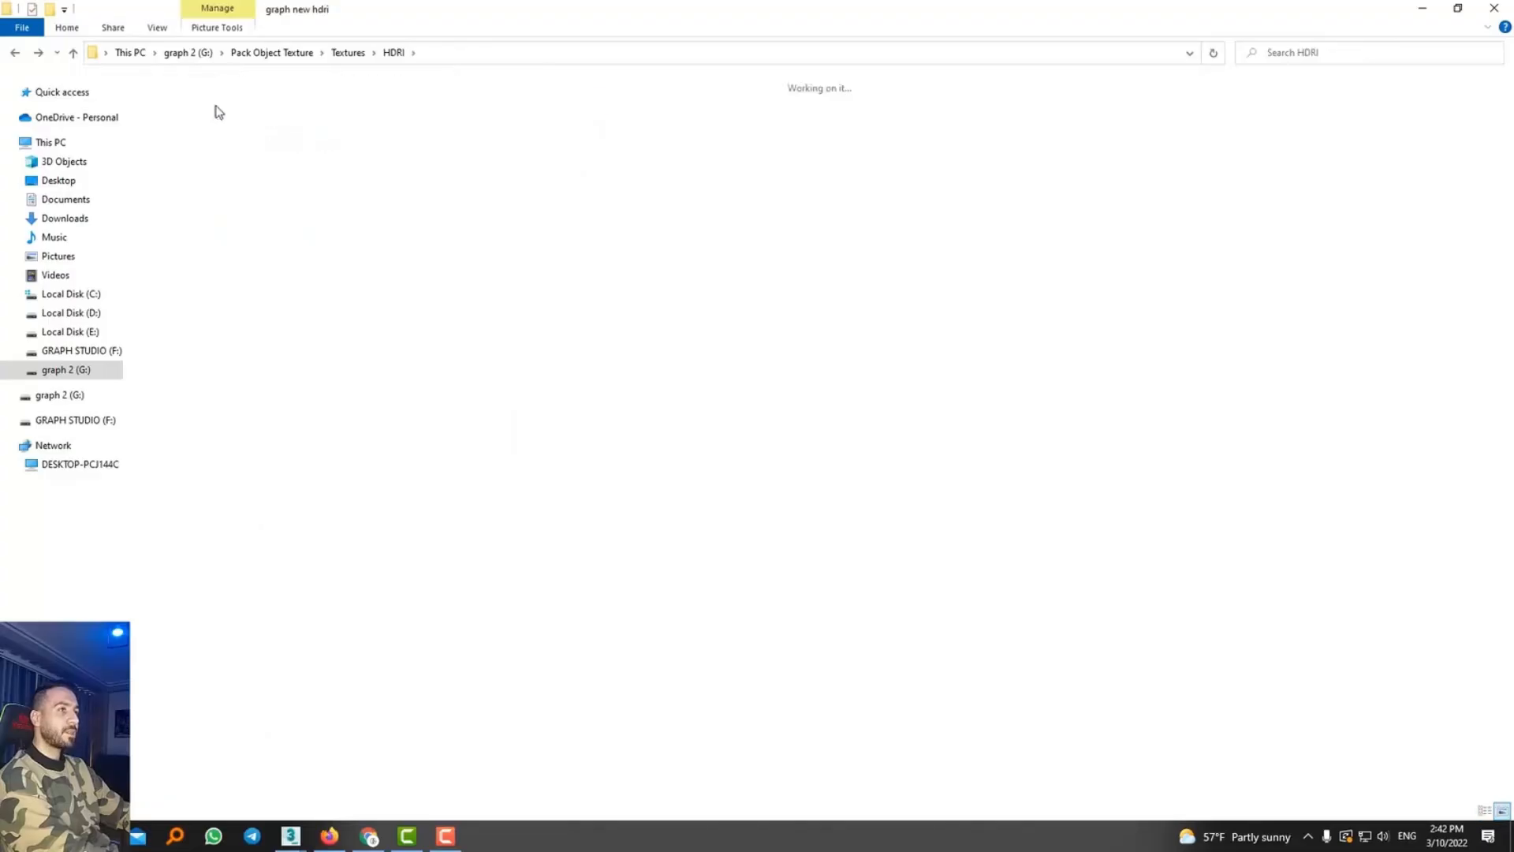
Look through the sky previews in the folder from HDR_Skies_437 to HDR_Skies_483, and close the image viewer
double_click(846, 229)
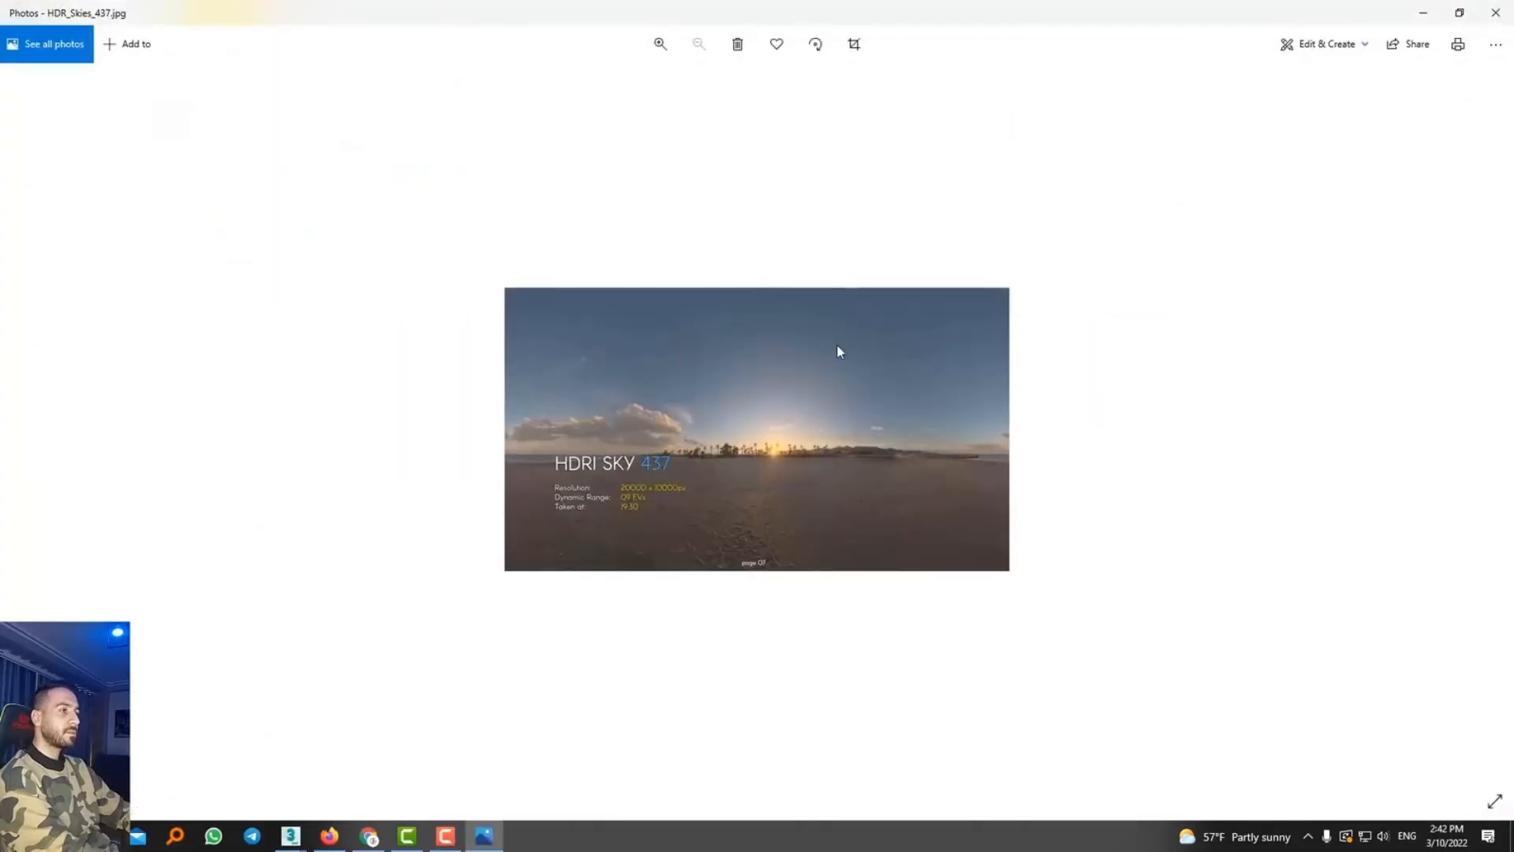
key("Right")
key("Right")
key("Right")
key("Right")
key("Right")
key("Right")
key("Right")
key("Right")
key("Right")
key("Right")
key("Right")
key("Right")
key("Right")
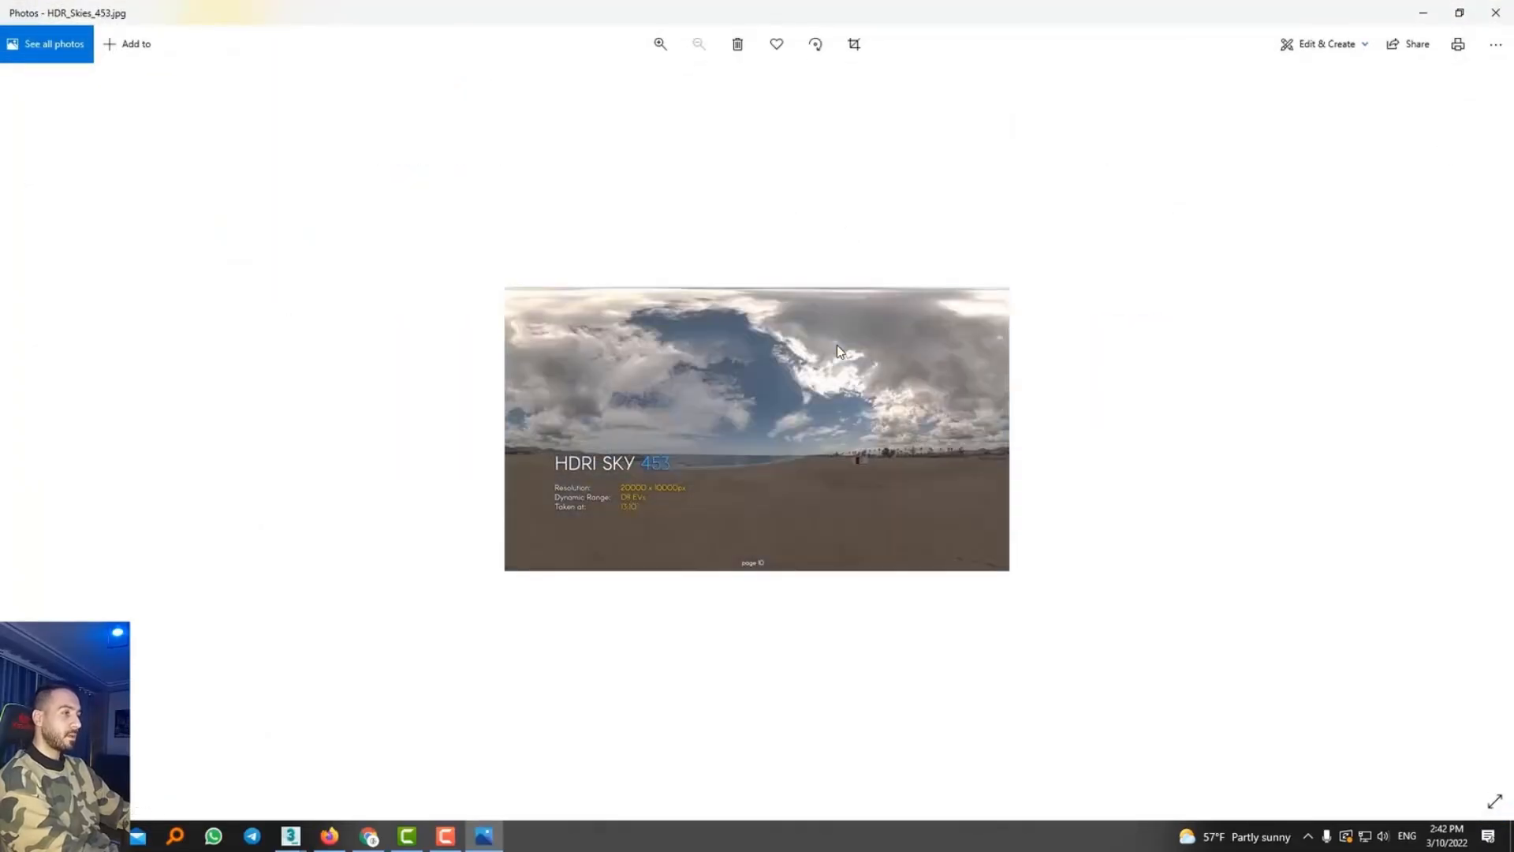
key("Right")
key("Right")
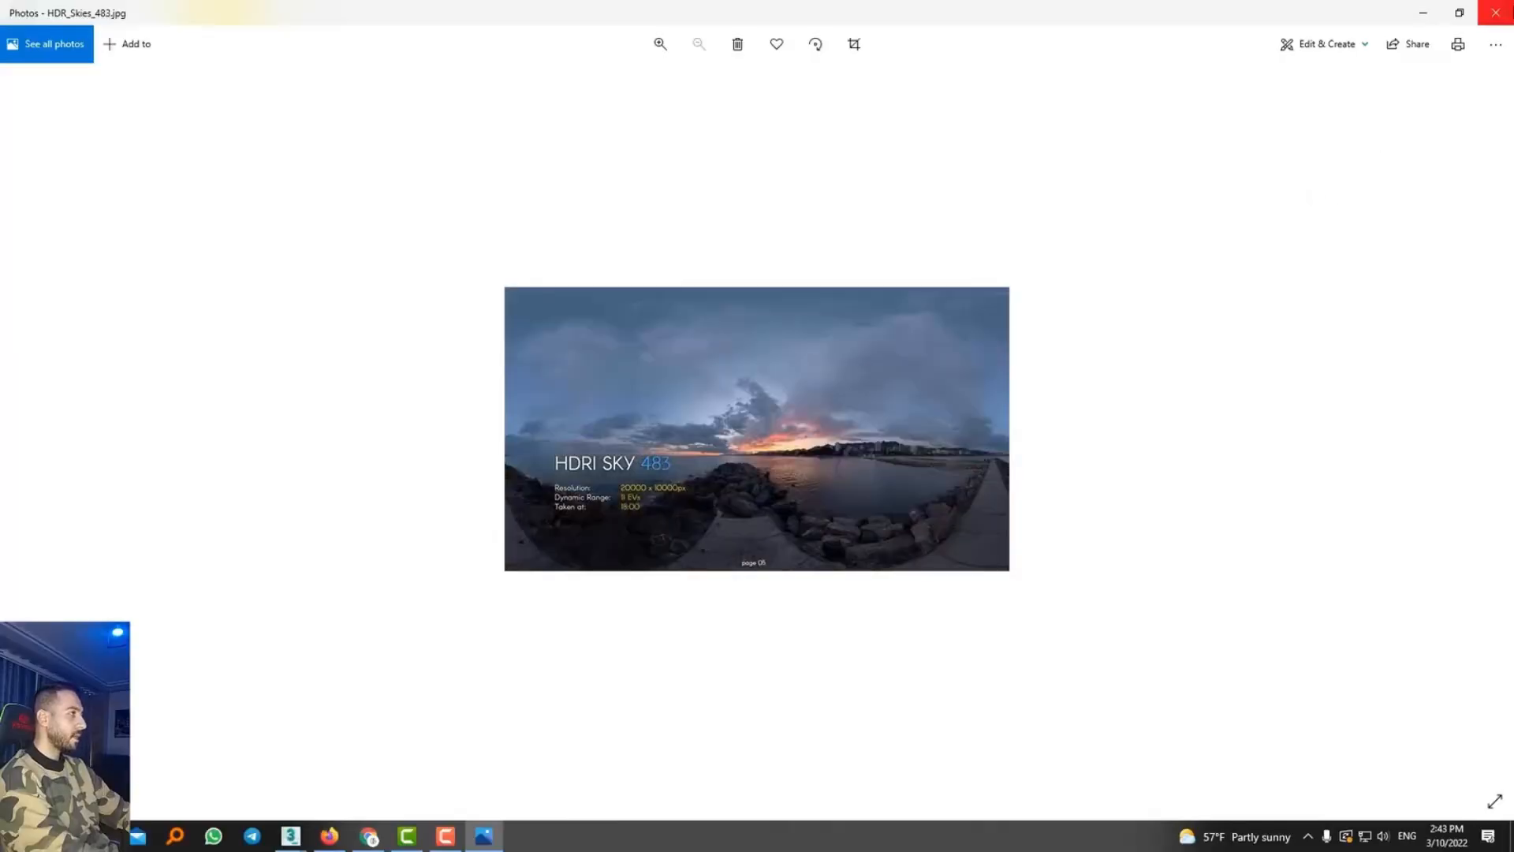
key("alt+F4")
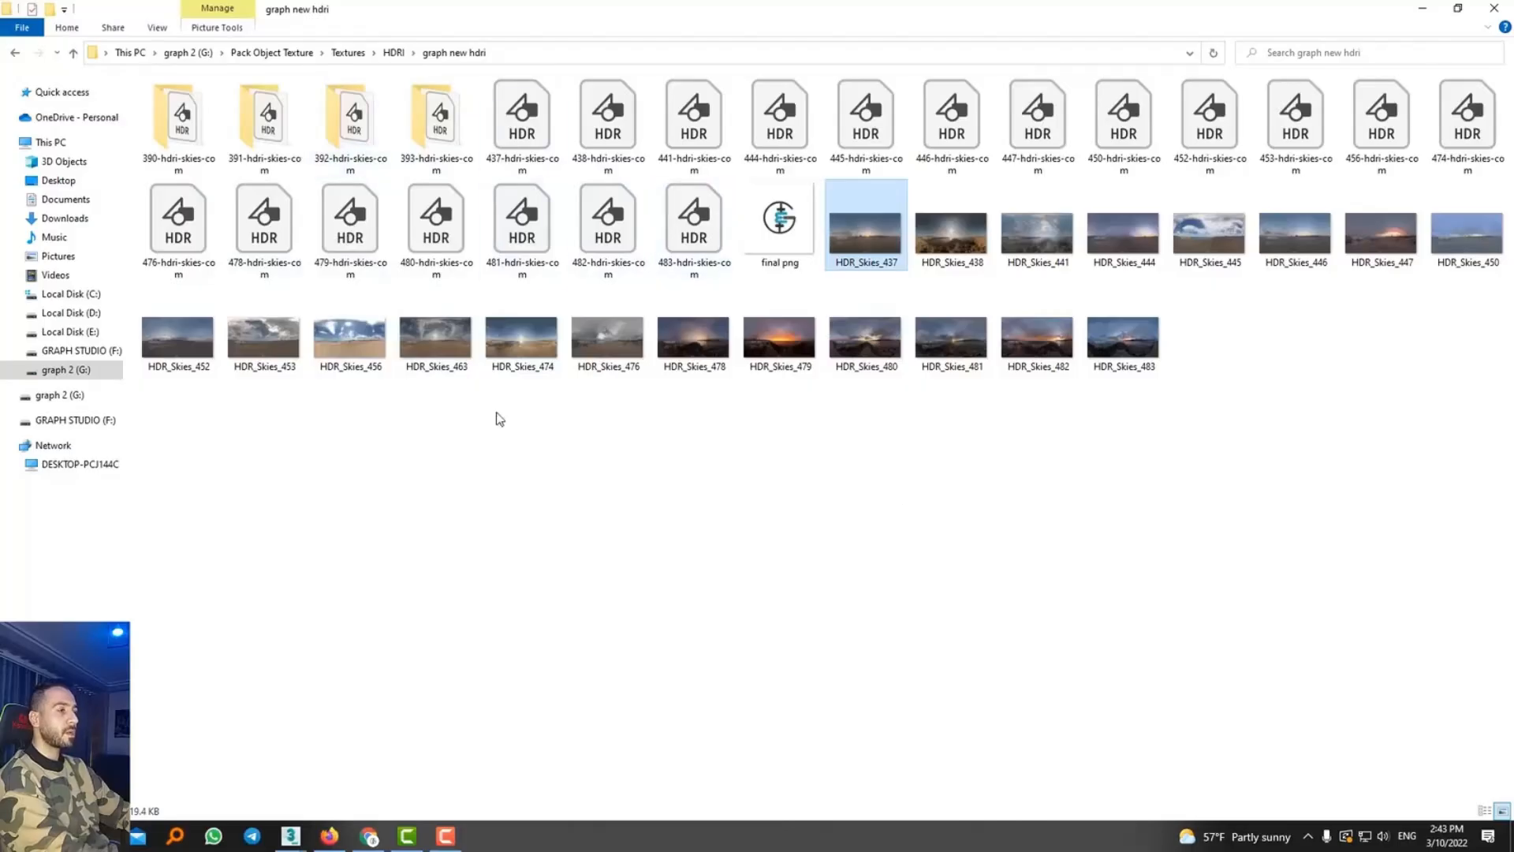
Copy the graph new hdri folder's path and switch to the MODEL.max scene in 3ds Max
right_click(394, 52)
left_click(430, 98)
right_click(347, 52)
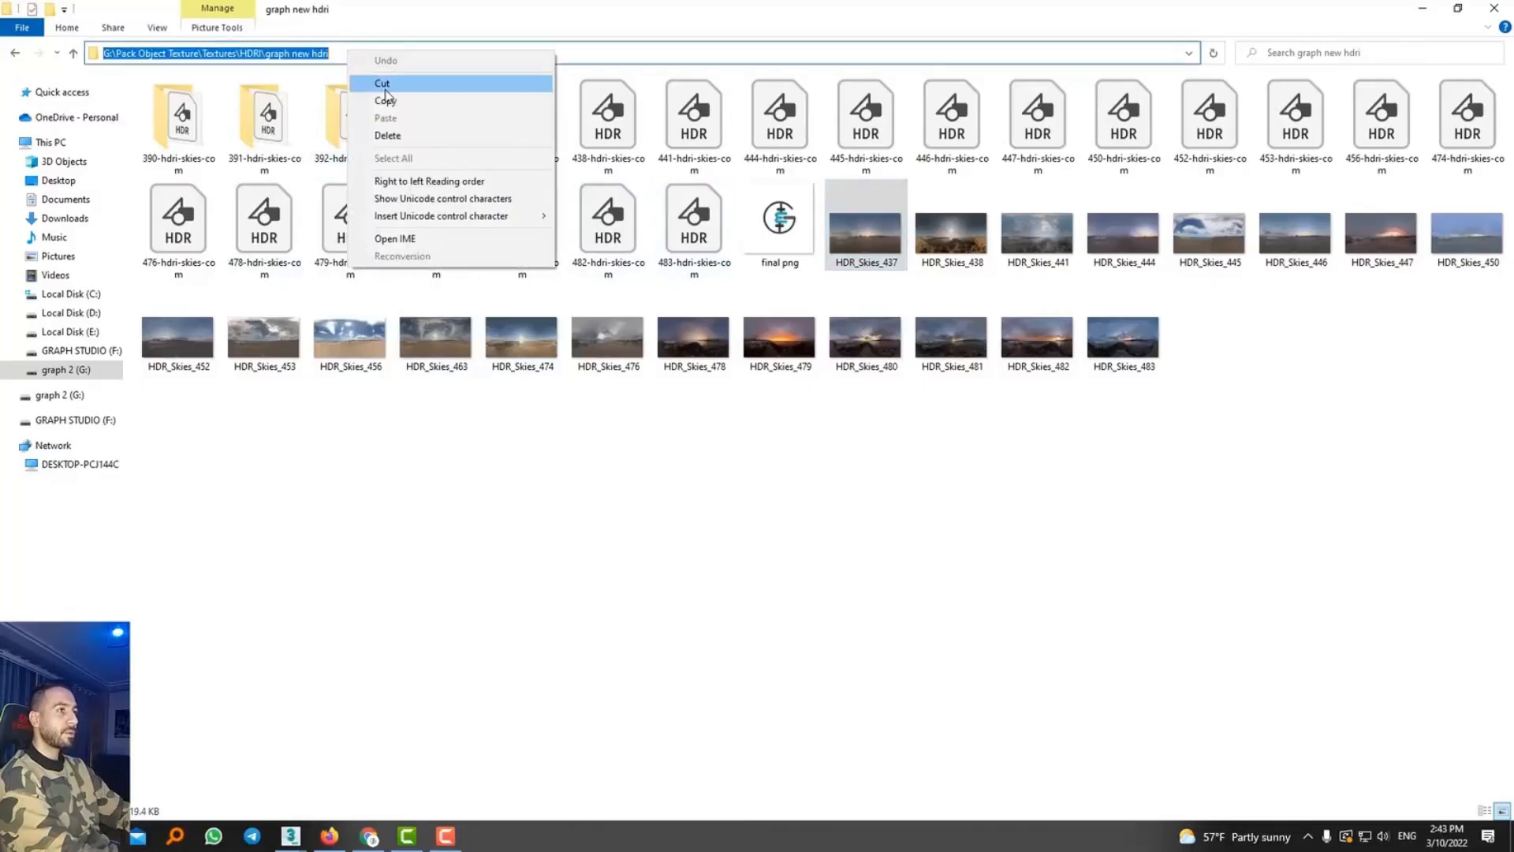
left_click(379, 96)
mouse_move(291, 835)
left_click(388, 763)
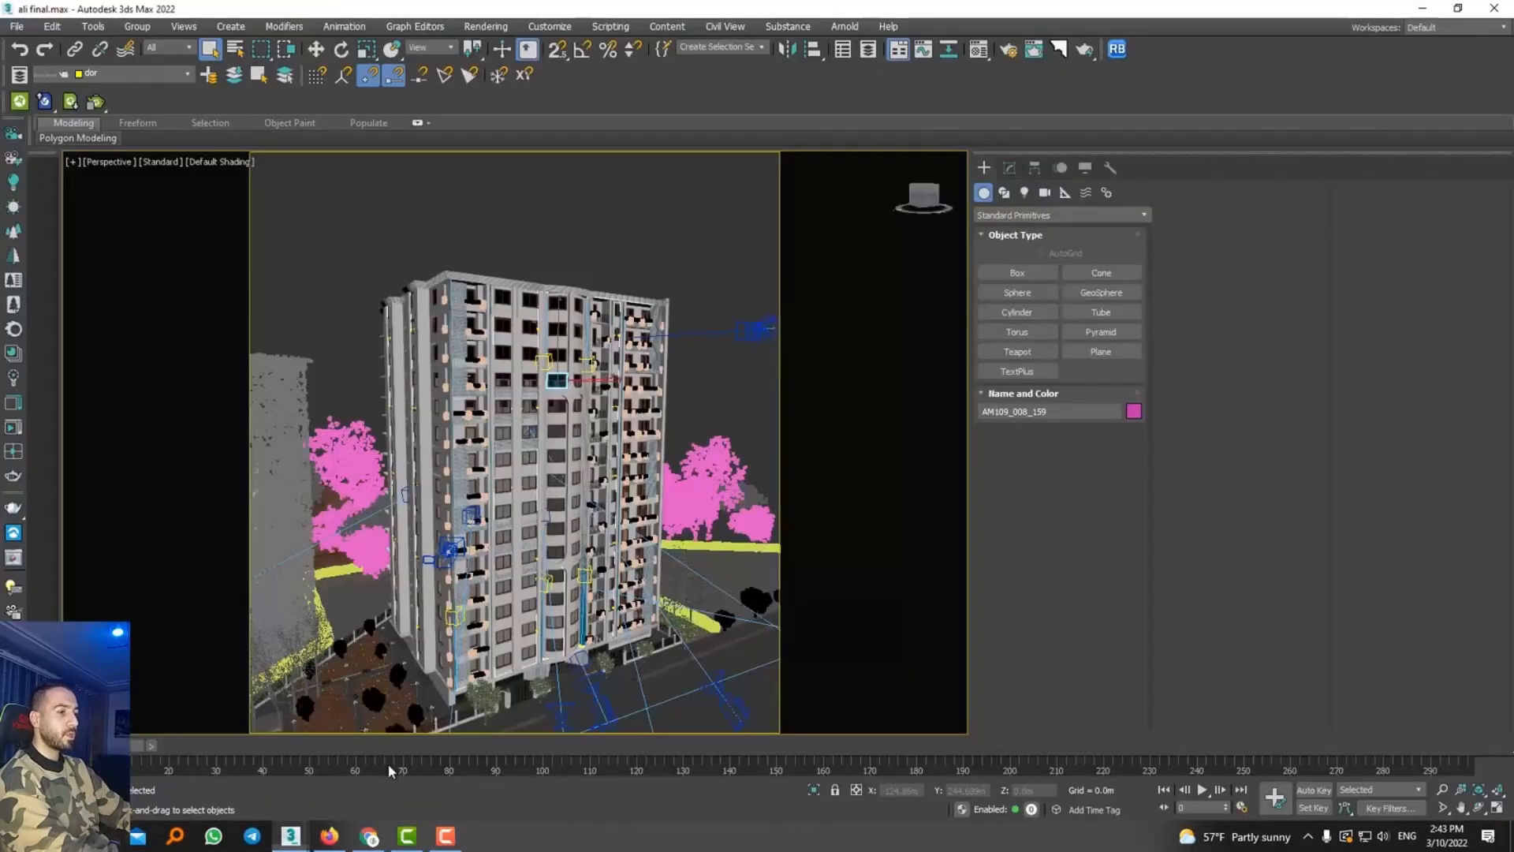
left_click(216, 767)
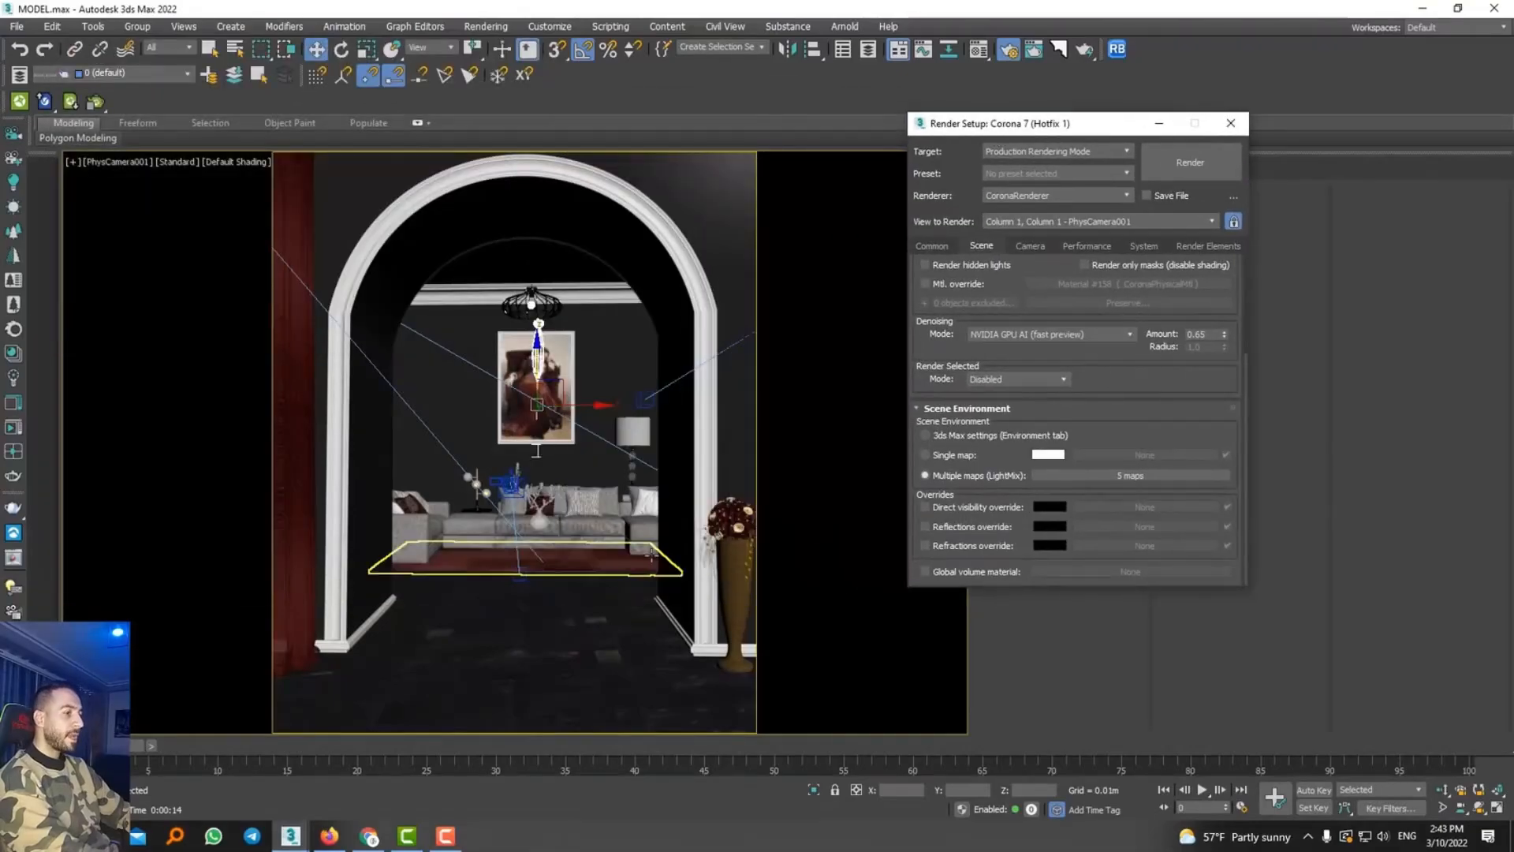
Set Corona's scene environment to use the 3ds Max settings and replace the CoronaSky environment map with a CoronaBitmap
left_click(959, 438)
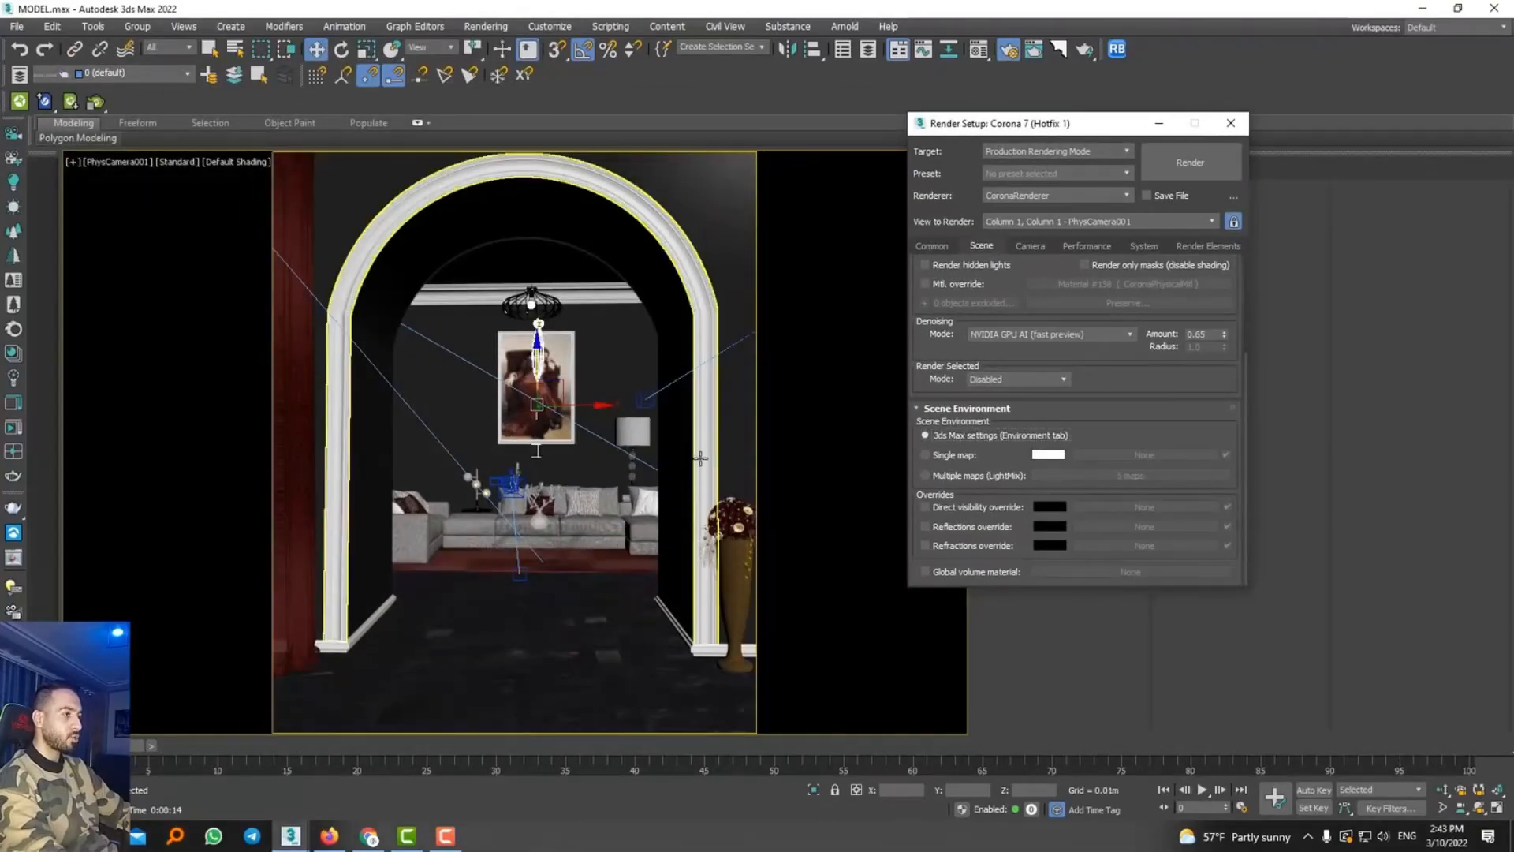
key("8")
right_click(967, 293)
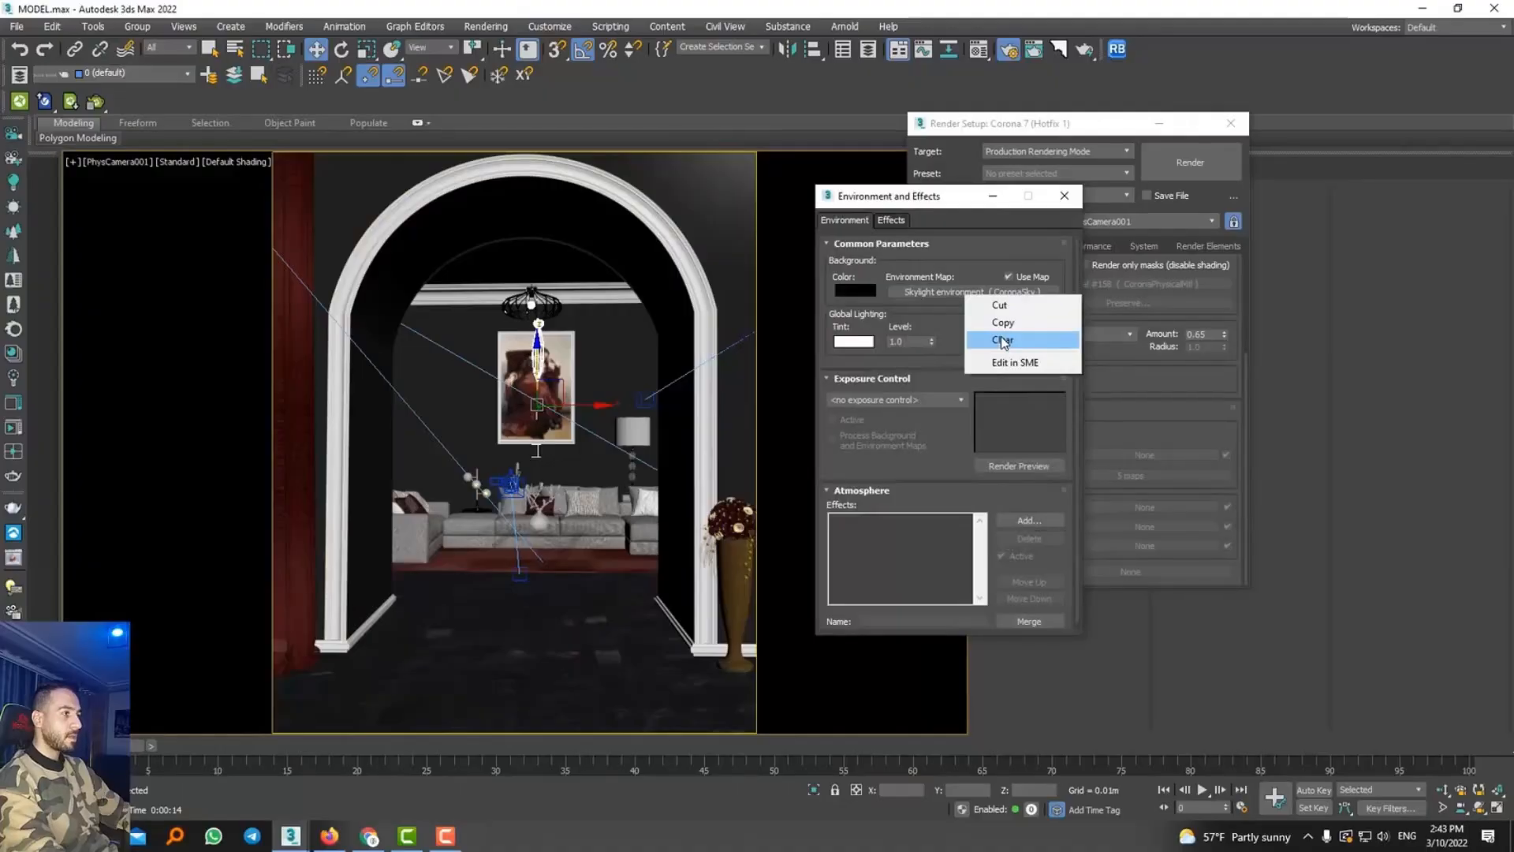
left_click(1001, 341)
left_click(963, 293)
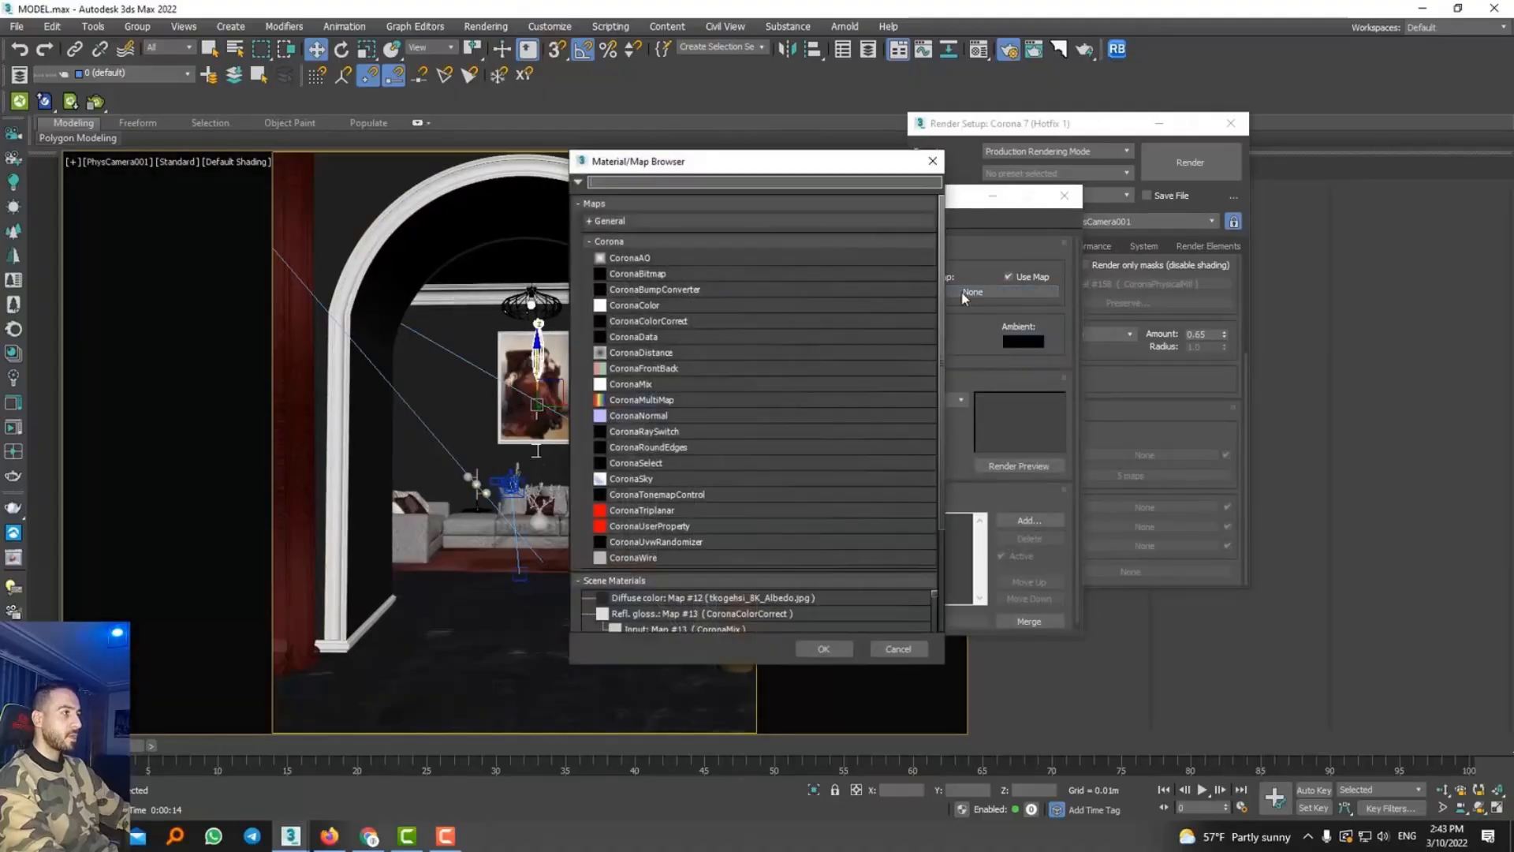
double_click(647, 276)
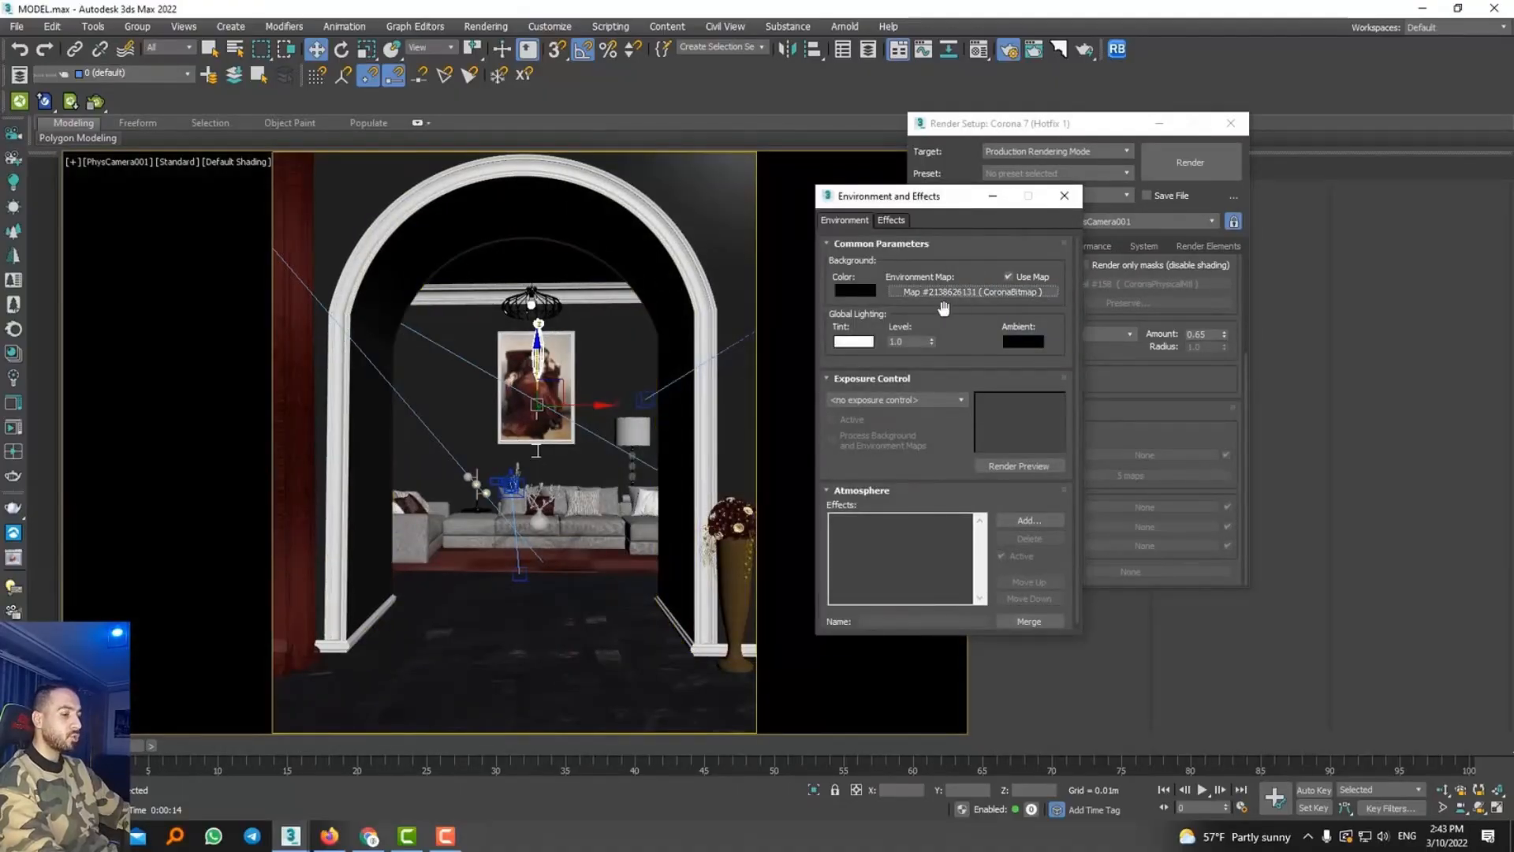
Place the environment CoronaBitmap as an instance in the Material Editor's skylight slot
key("m")
left_click_drag(934, 294, 477, 378)
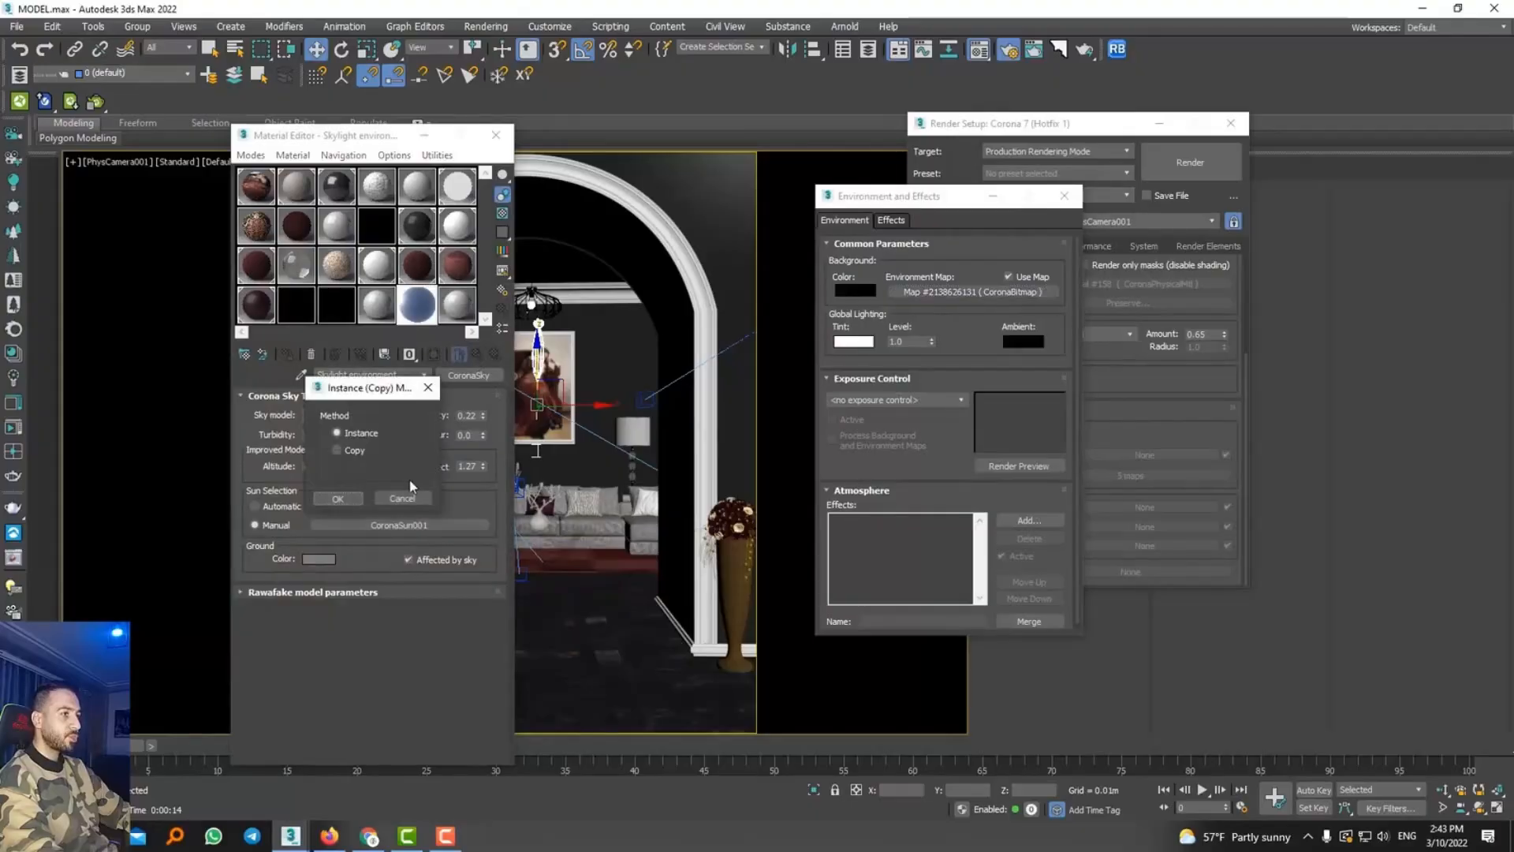
left_click(339, 498)
Load 479-hdri-skies-com.hdr from the copied graph new hdri path into the CoronaBitmap
right_click(210, 336)
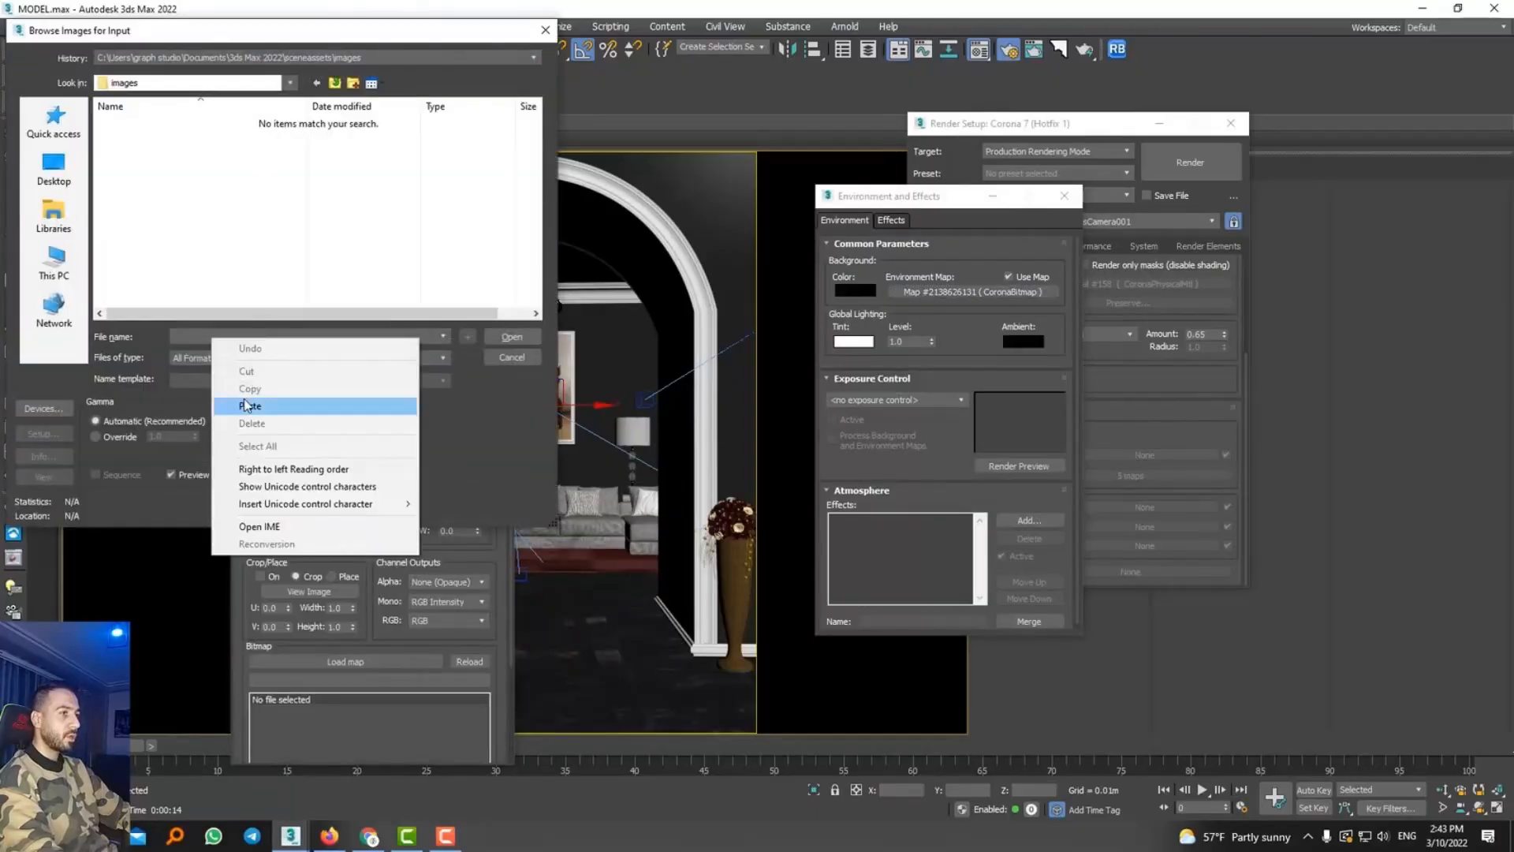
left_click(237, 407)
left_click(511, 337)
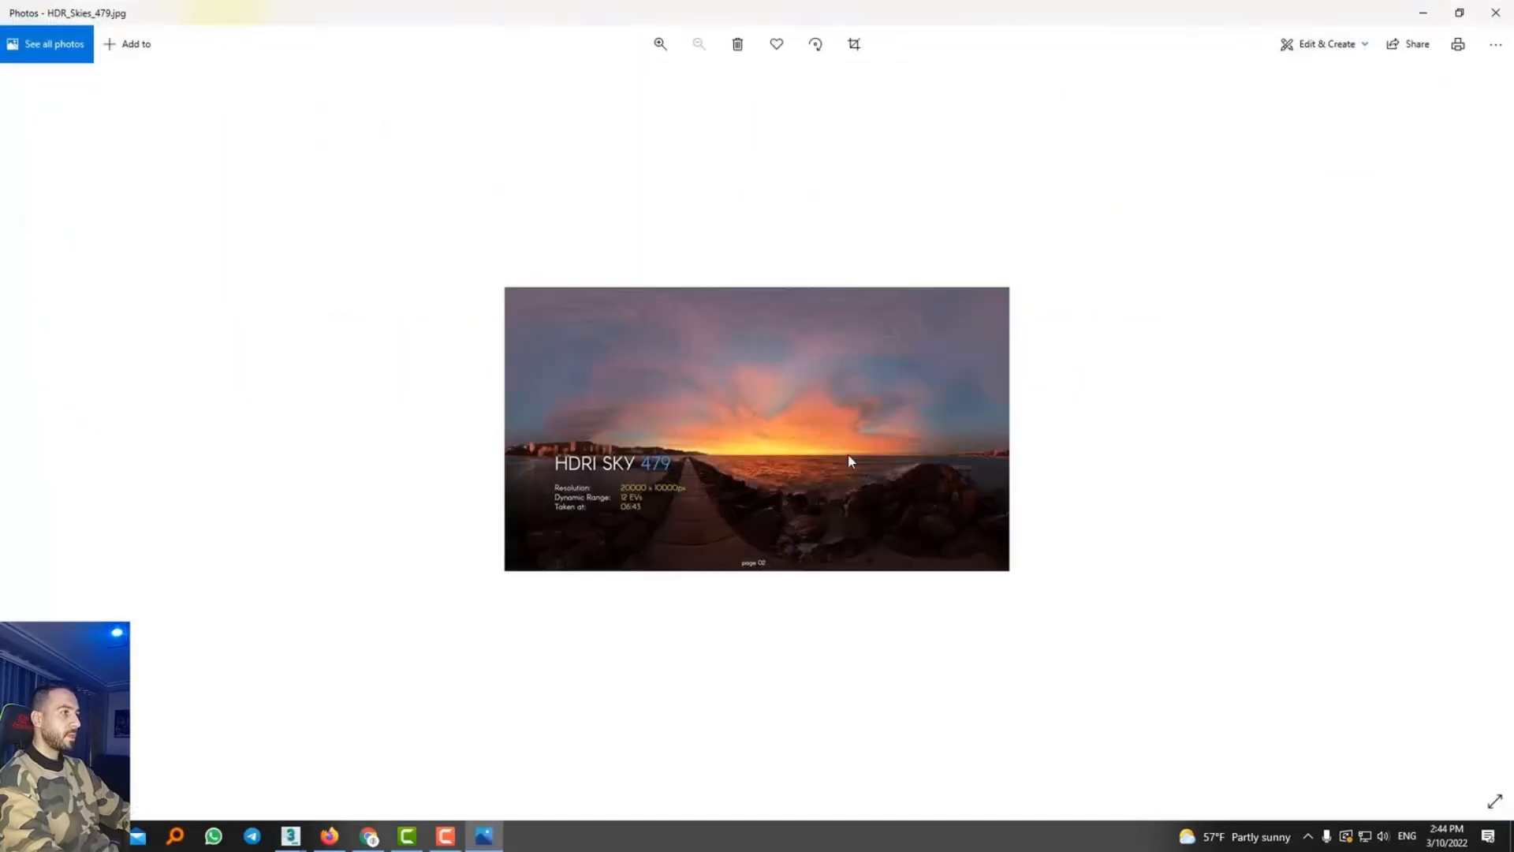
left_click(1495, 13)
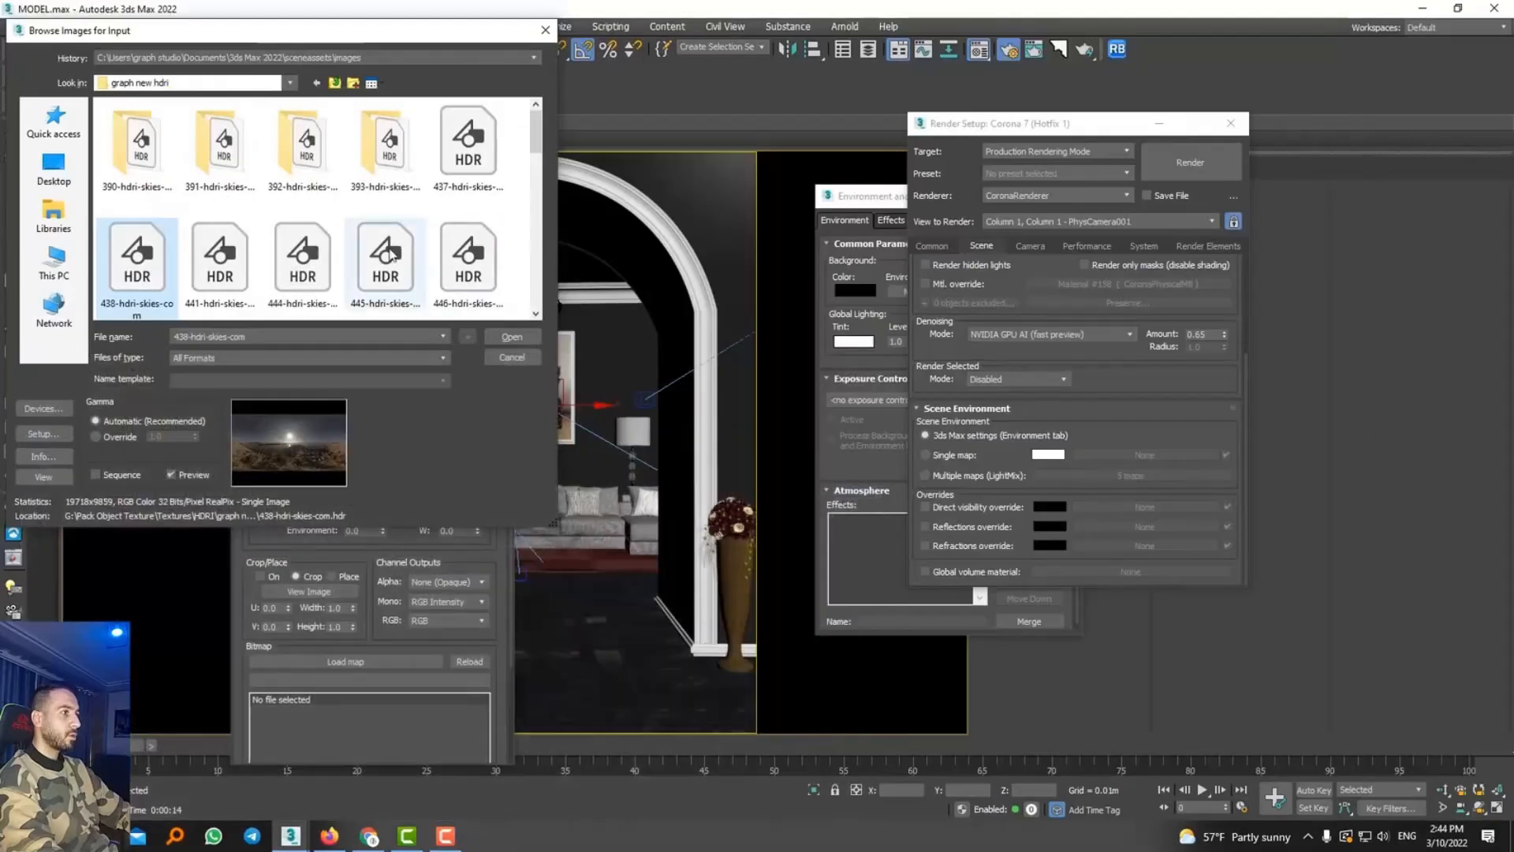
scroll(403, 264, "down", 4)
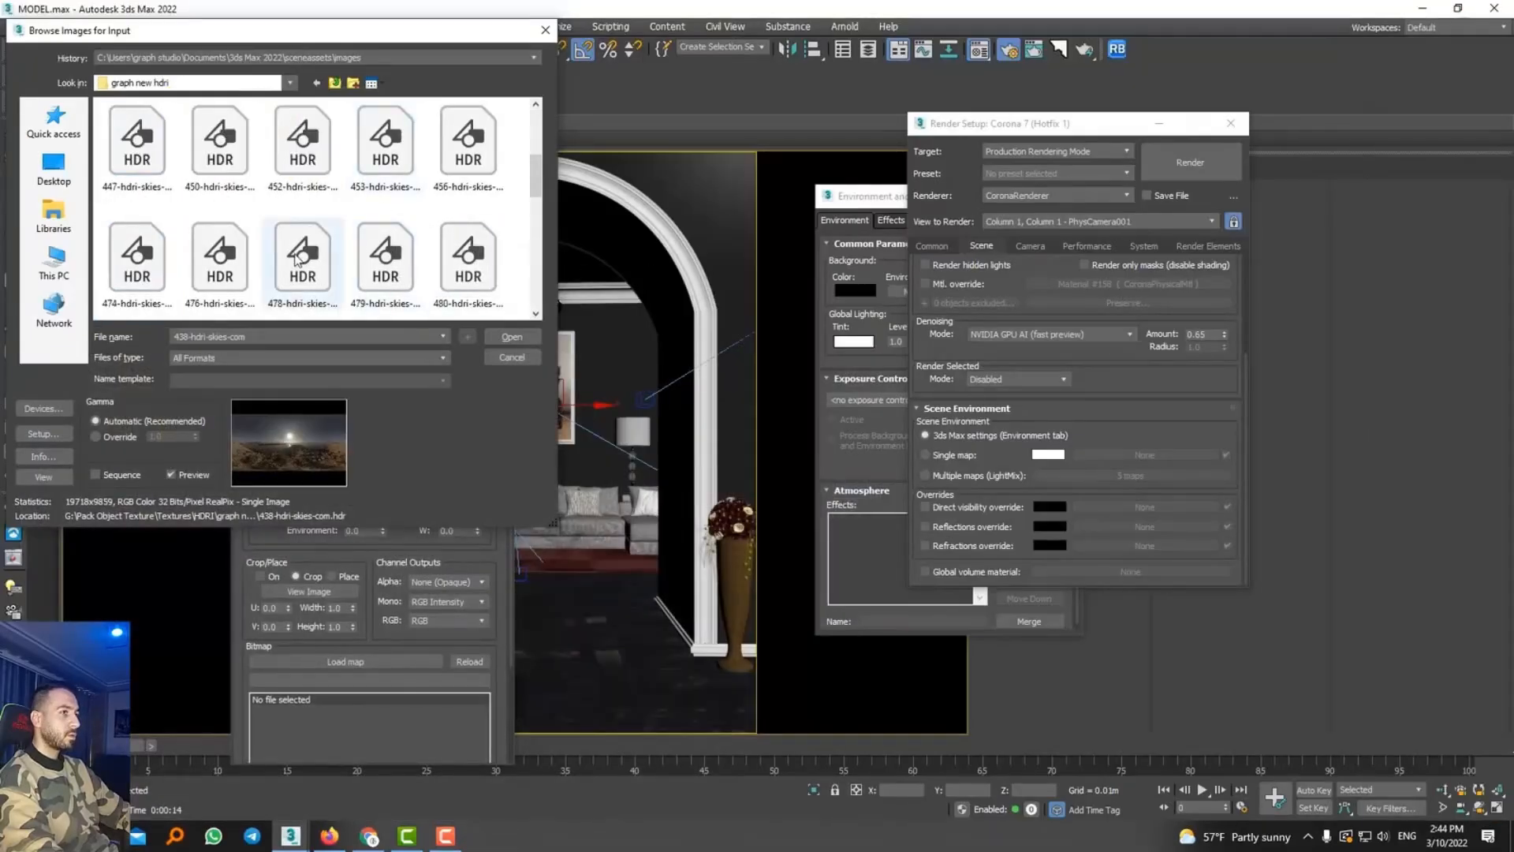
left_click(388, 264)
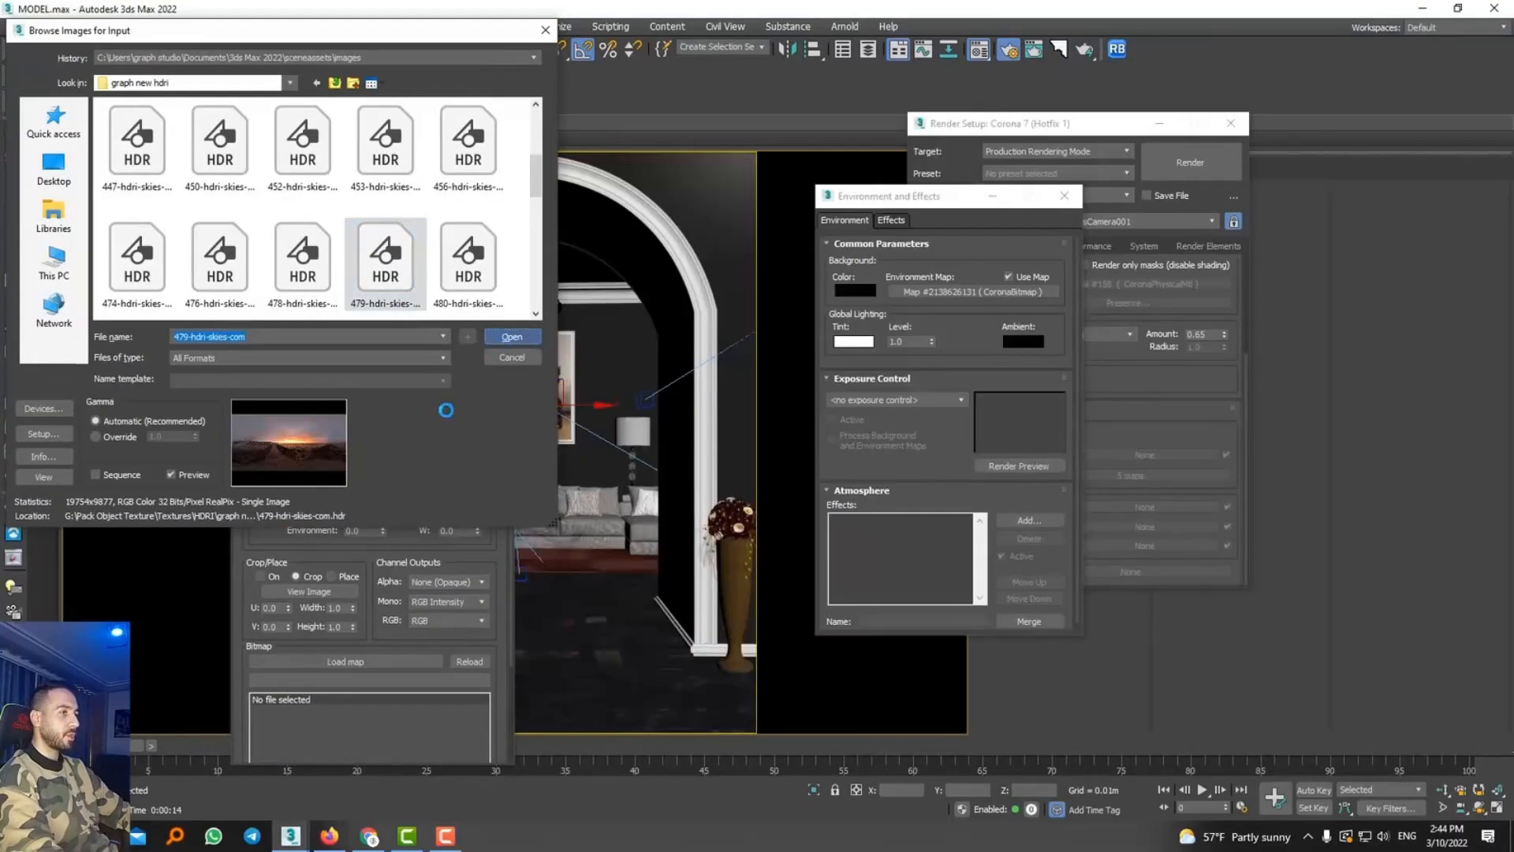
left_click(249, 368)
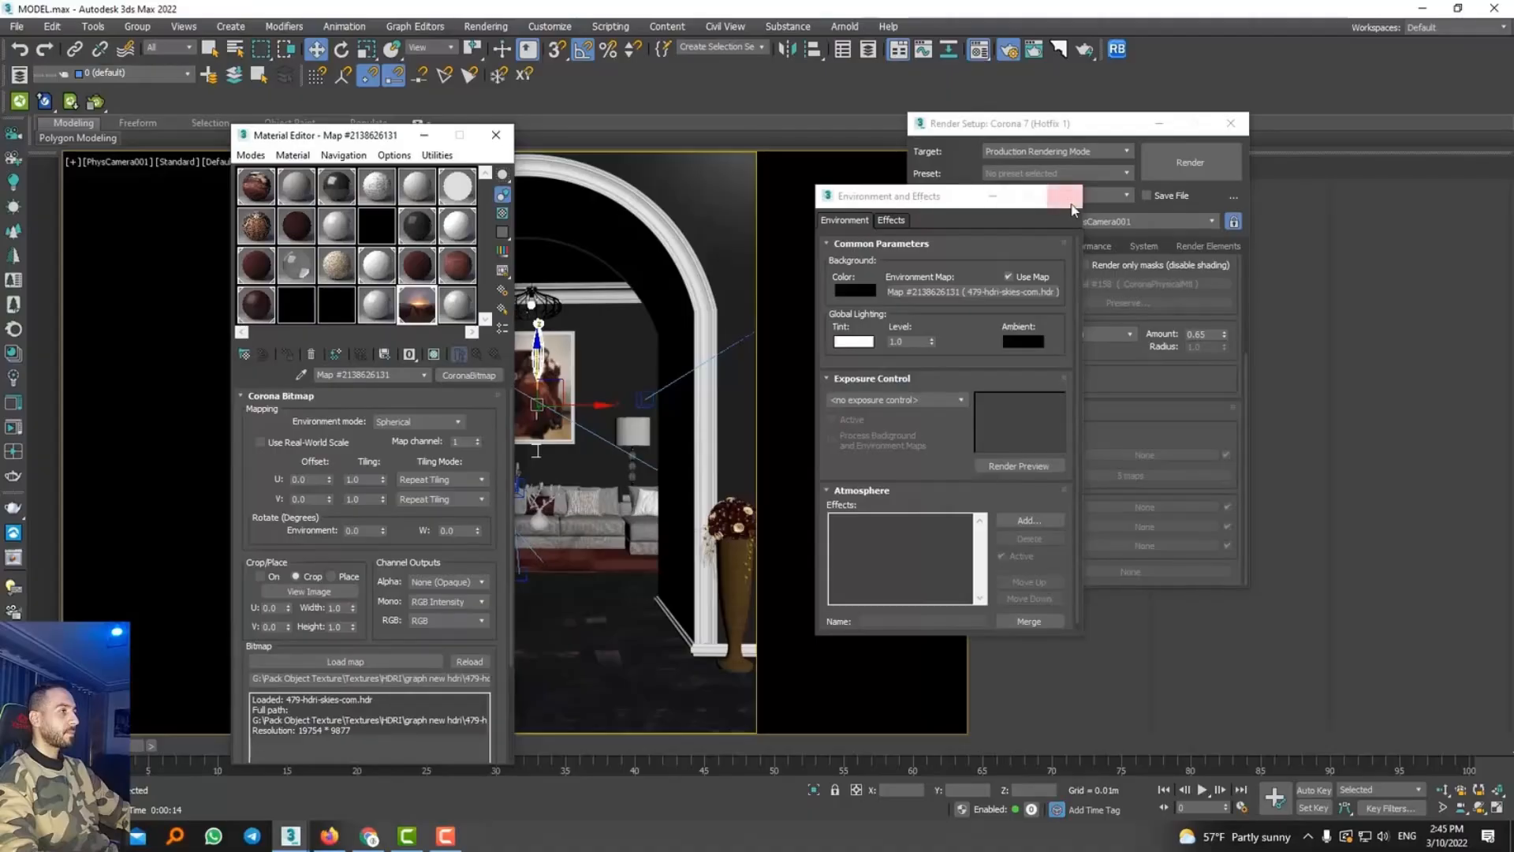
Enable the material override and start an interactive LightMix render of the scene, dismissing the Corona error messages
left_click(1069, 199)
scroll(956, 454, "up", 4)
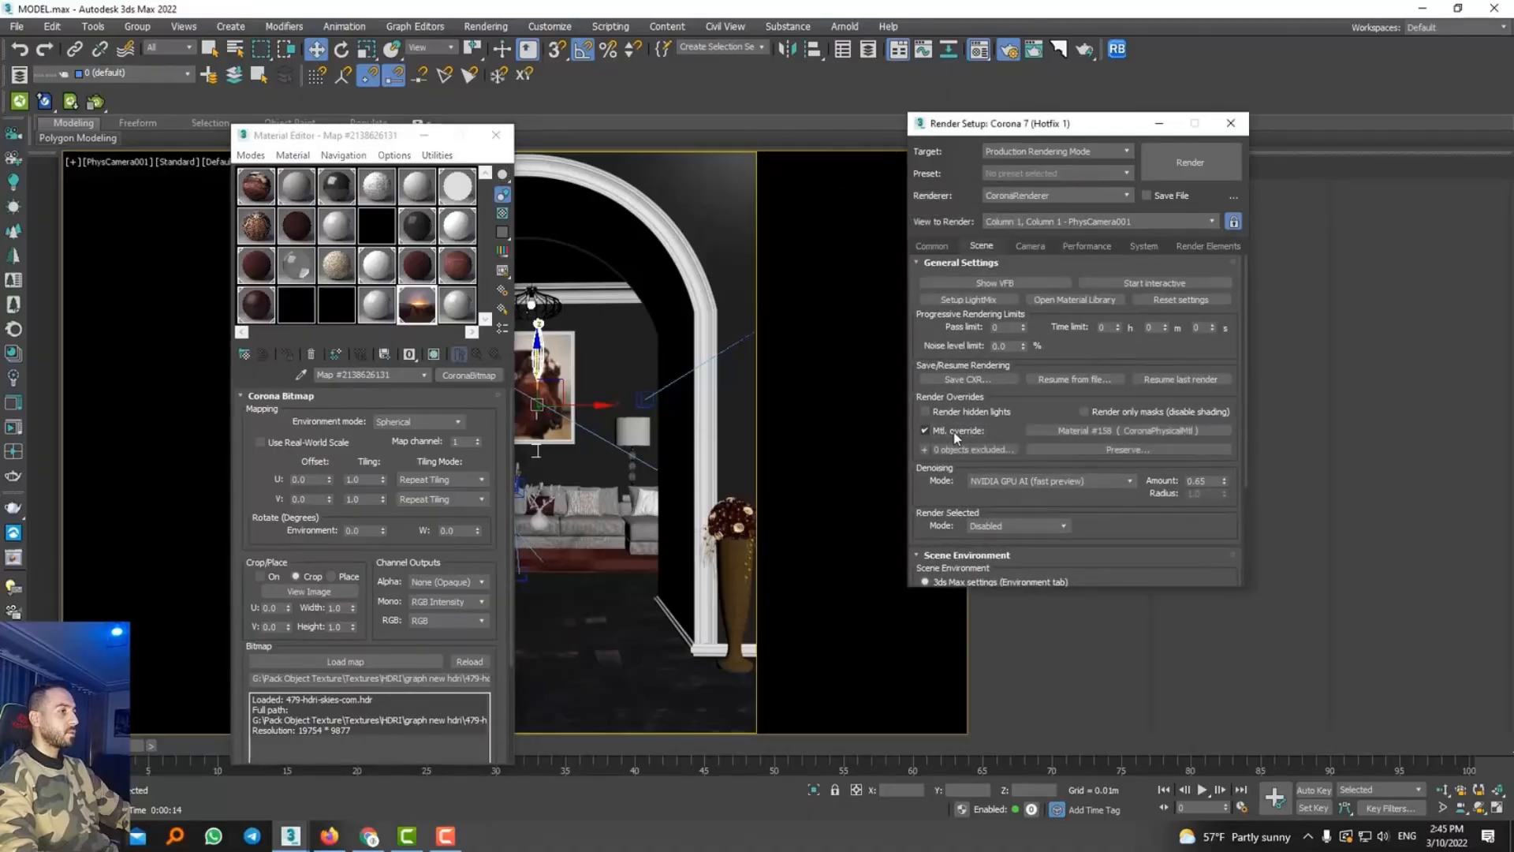
left_click(964, 300)
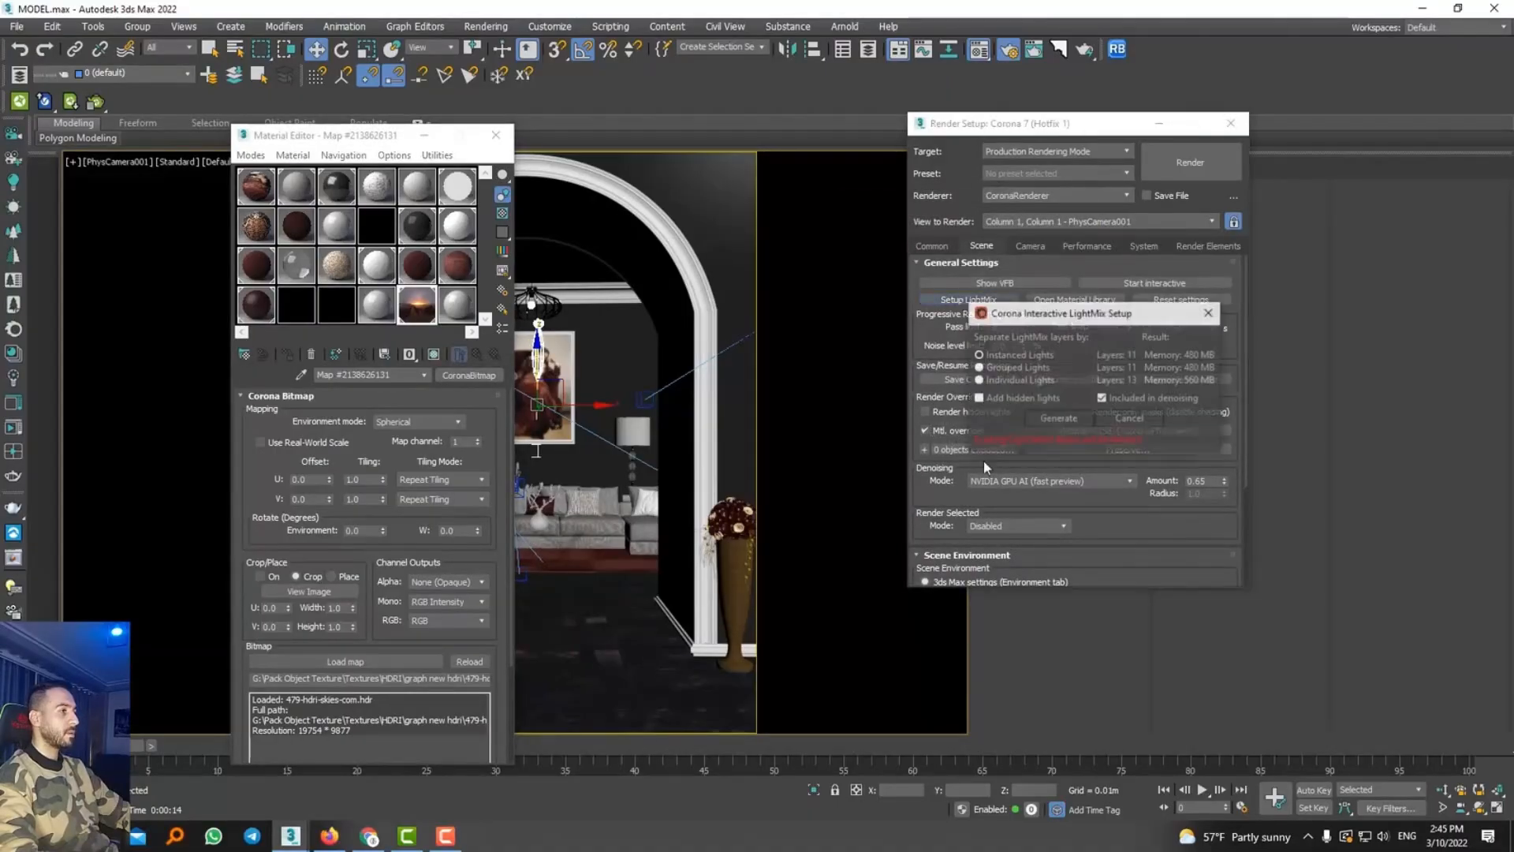
left_click(1115, 403)
scroll(951, 536, "down", 2)
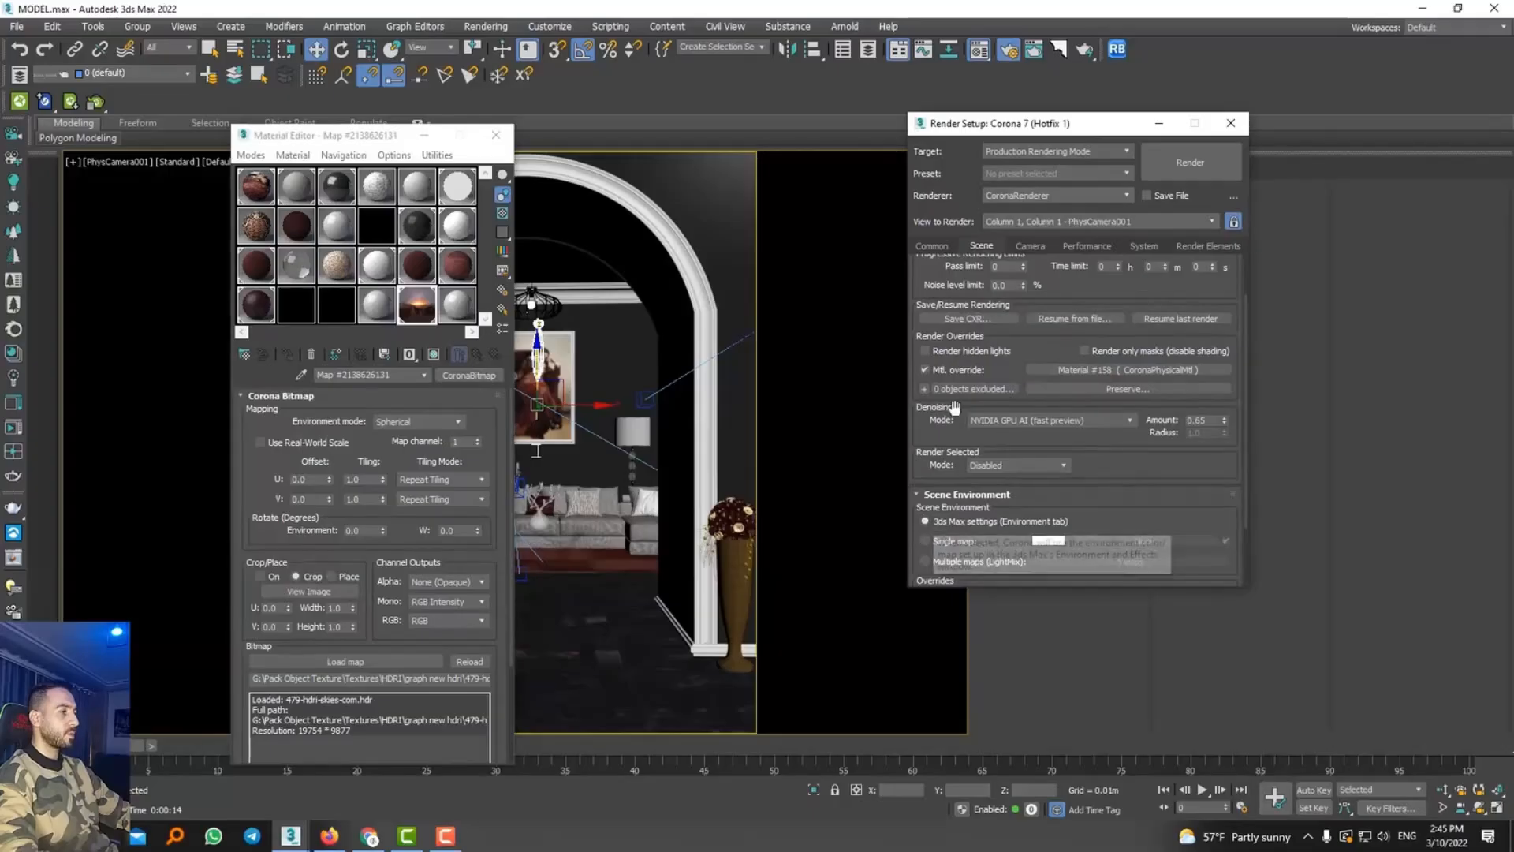
scroll(954, 407, "up", 2)
left_click(994, 302)
left_click(1083, 421)
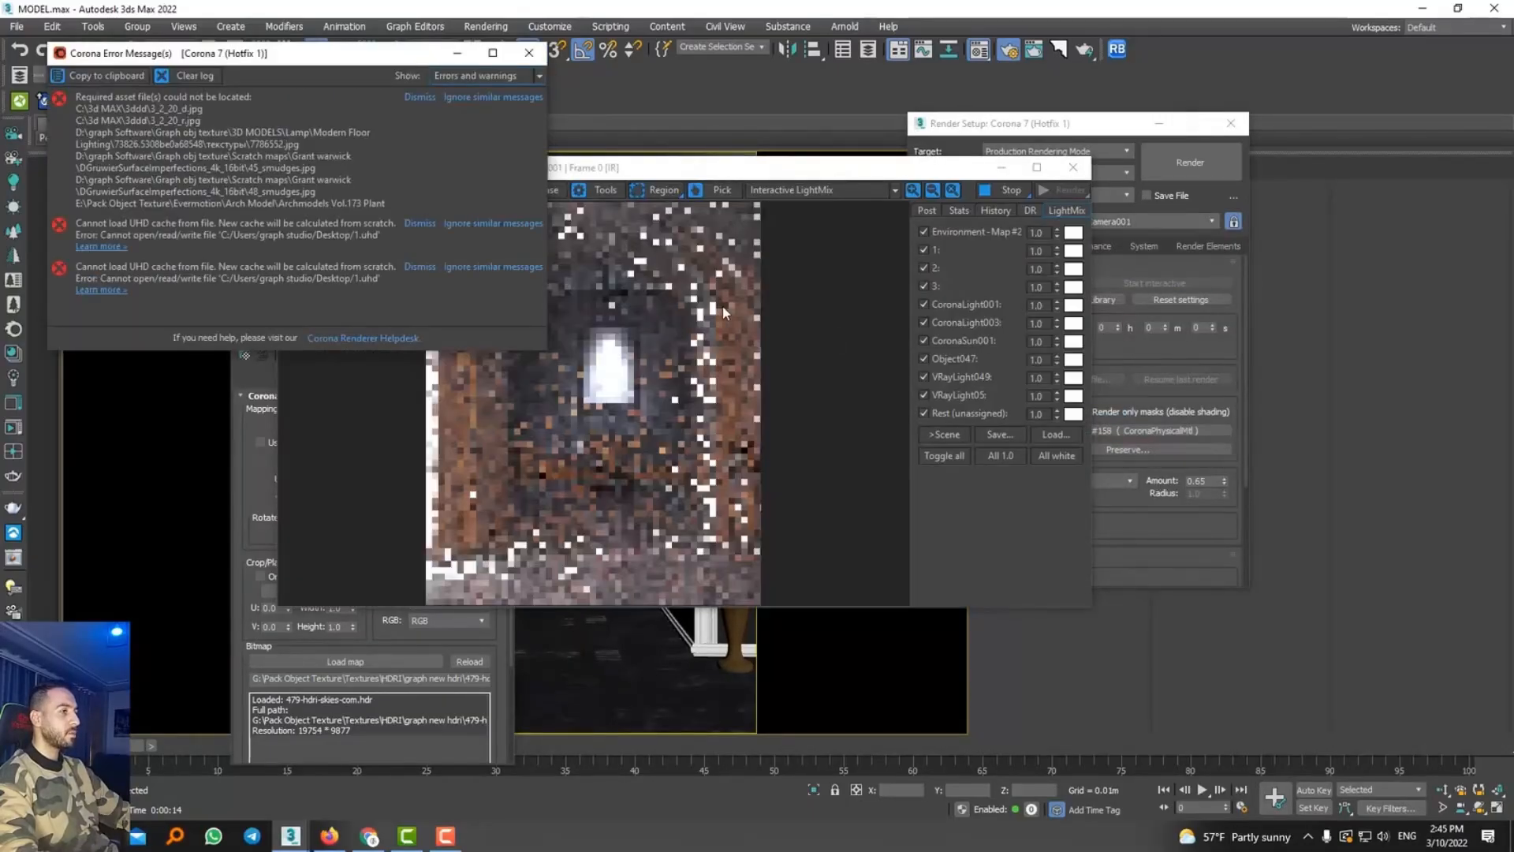
left_click(542, 52)
Turn off all LightMix layers except the Environment map and raise its intensity to 1.697
left_click(933, 457)
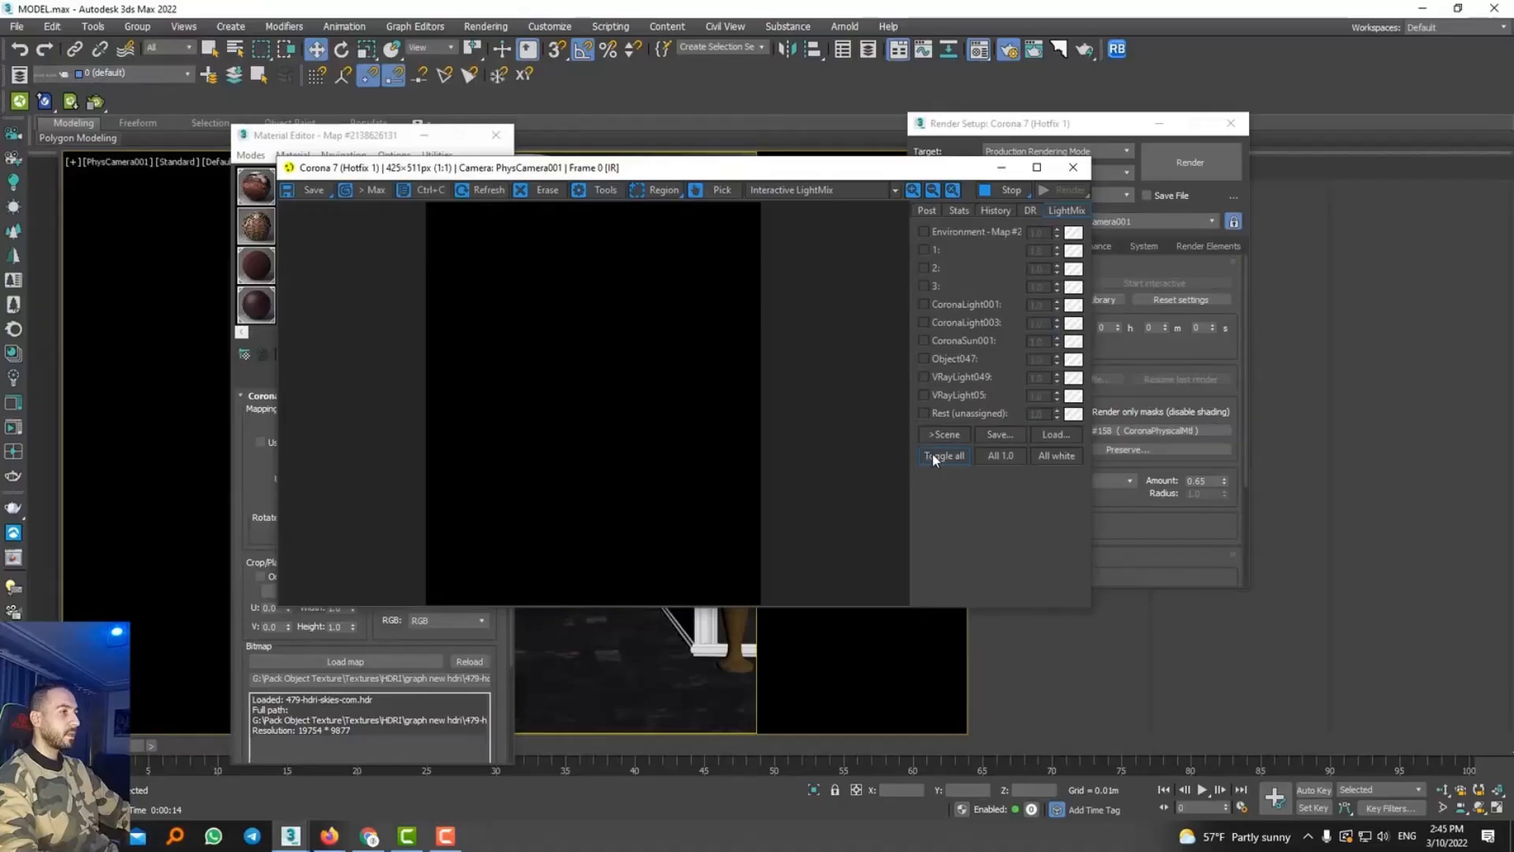
left_click(950, 236)
left_click_drag(1057, 199, 1048, 137)
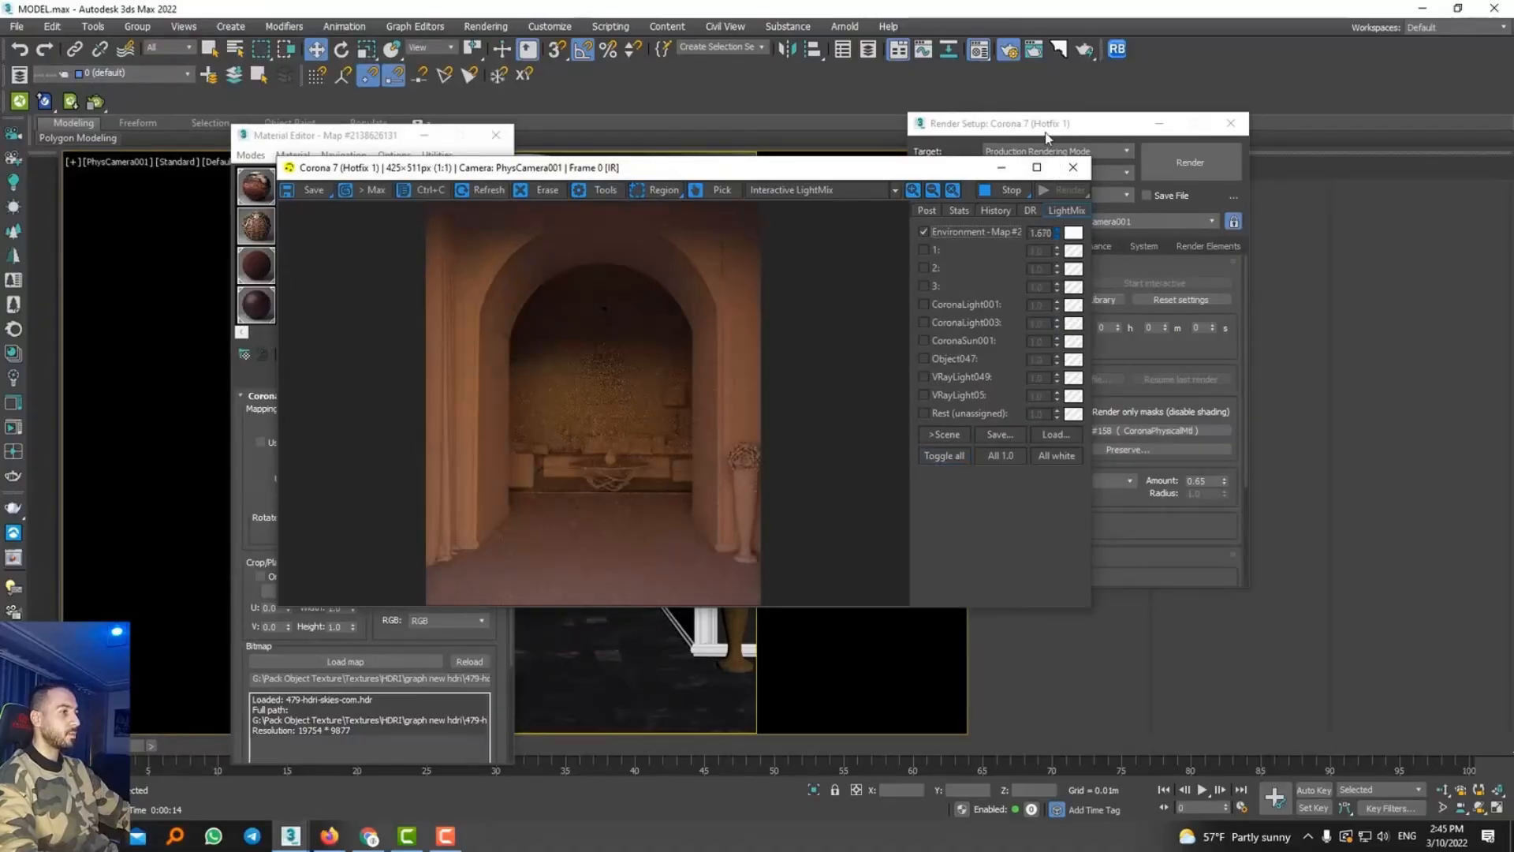
left_click_drag(655, 168, 968, 125)
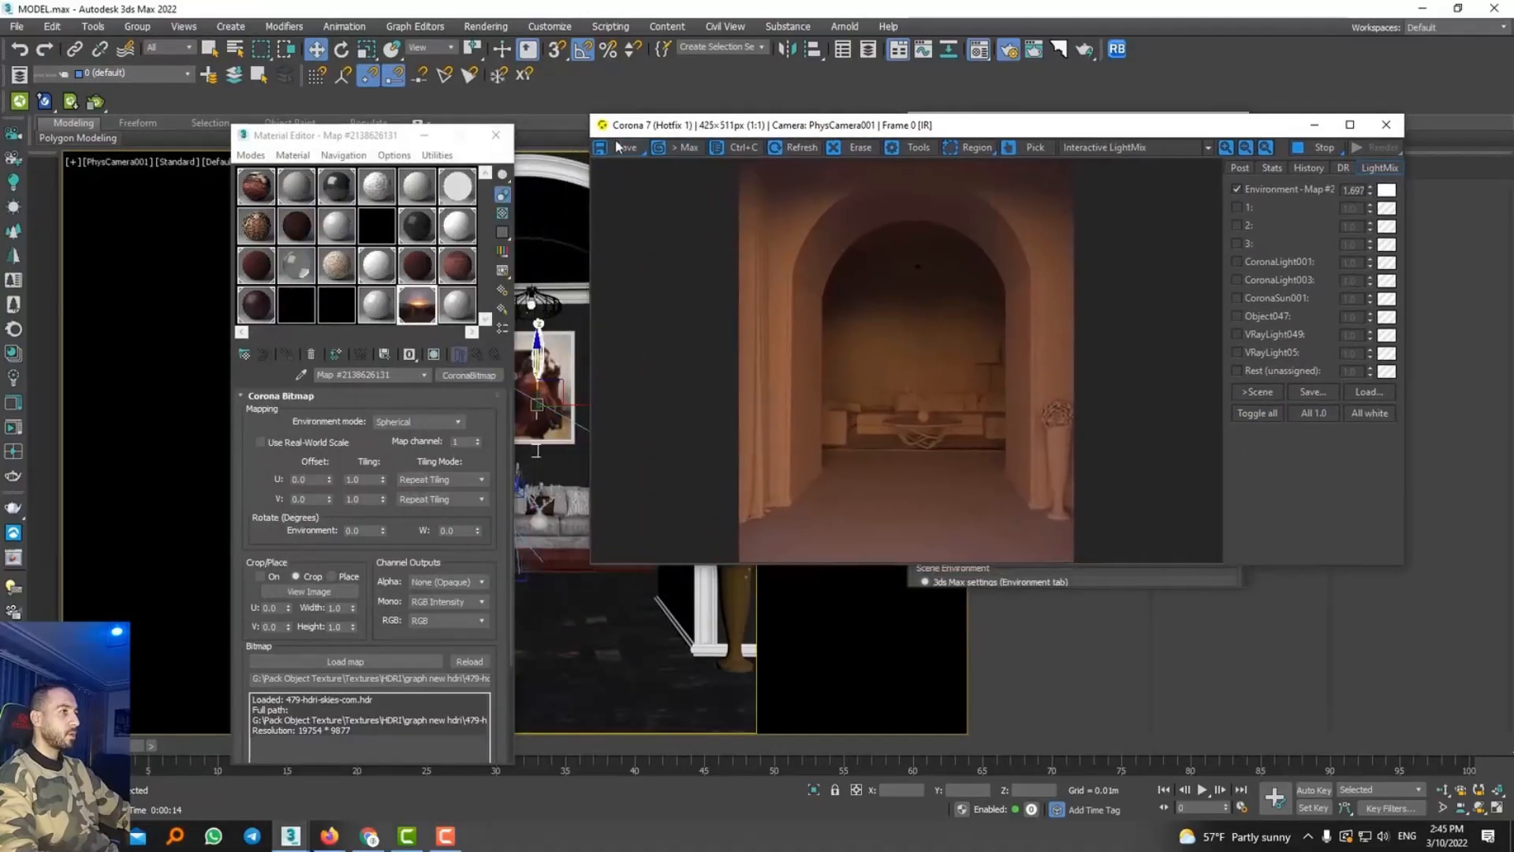
Show an enlarged preview of the sky map beside the render and set the map's environment rotation to 45 degrees
double_click(418, 309)
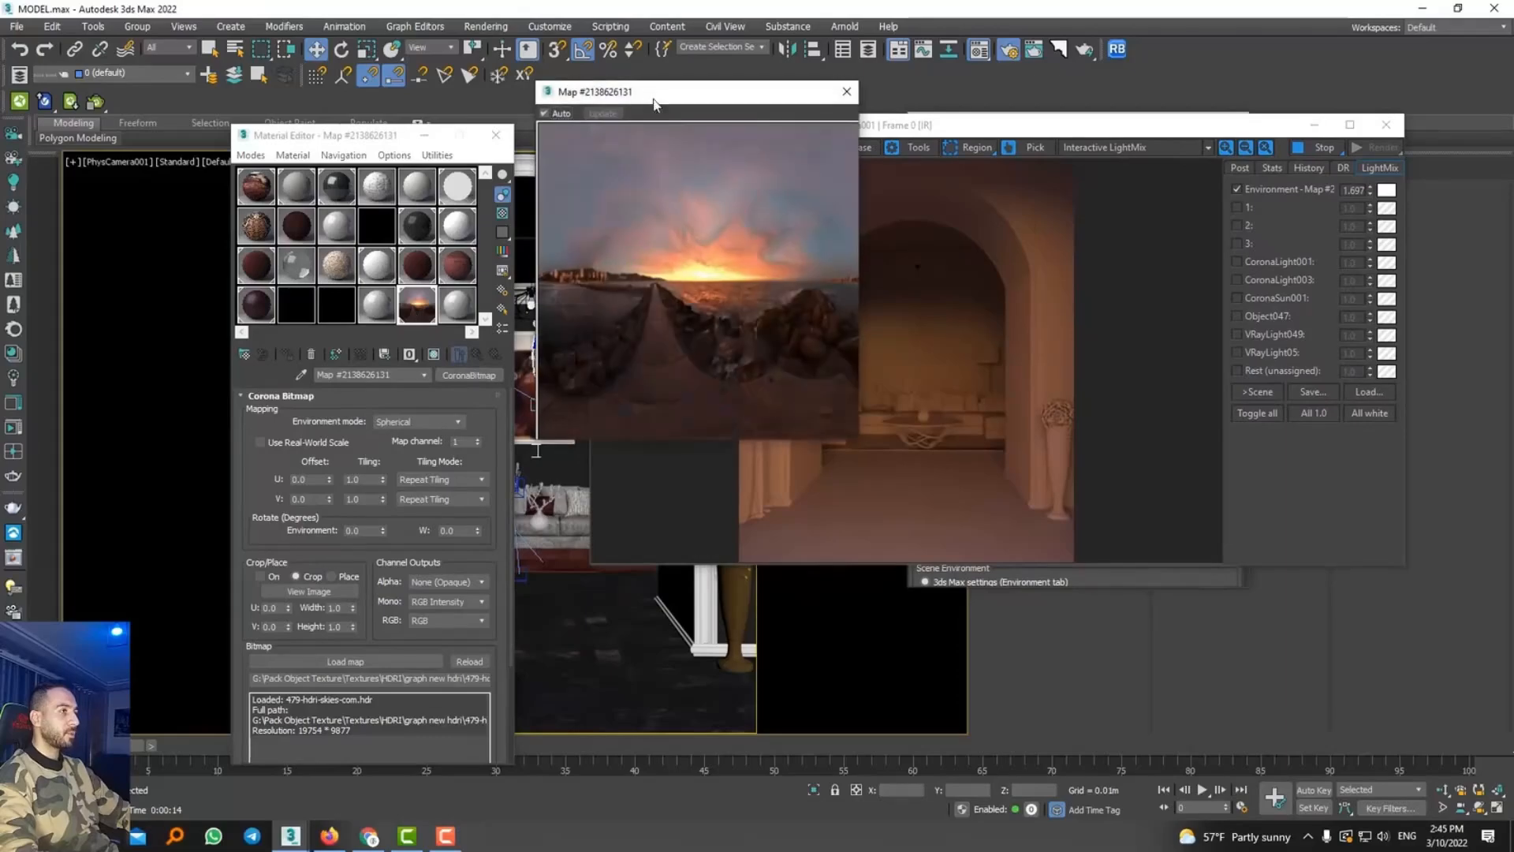
left_click_drag(660, 131, 305, 125)
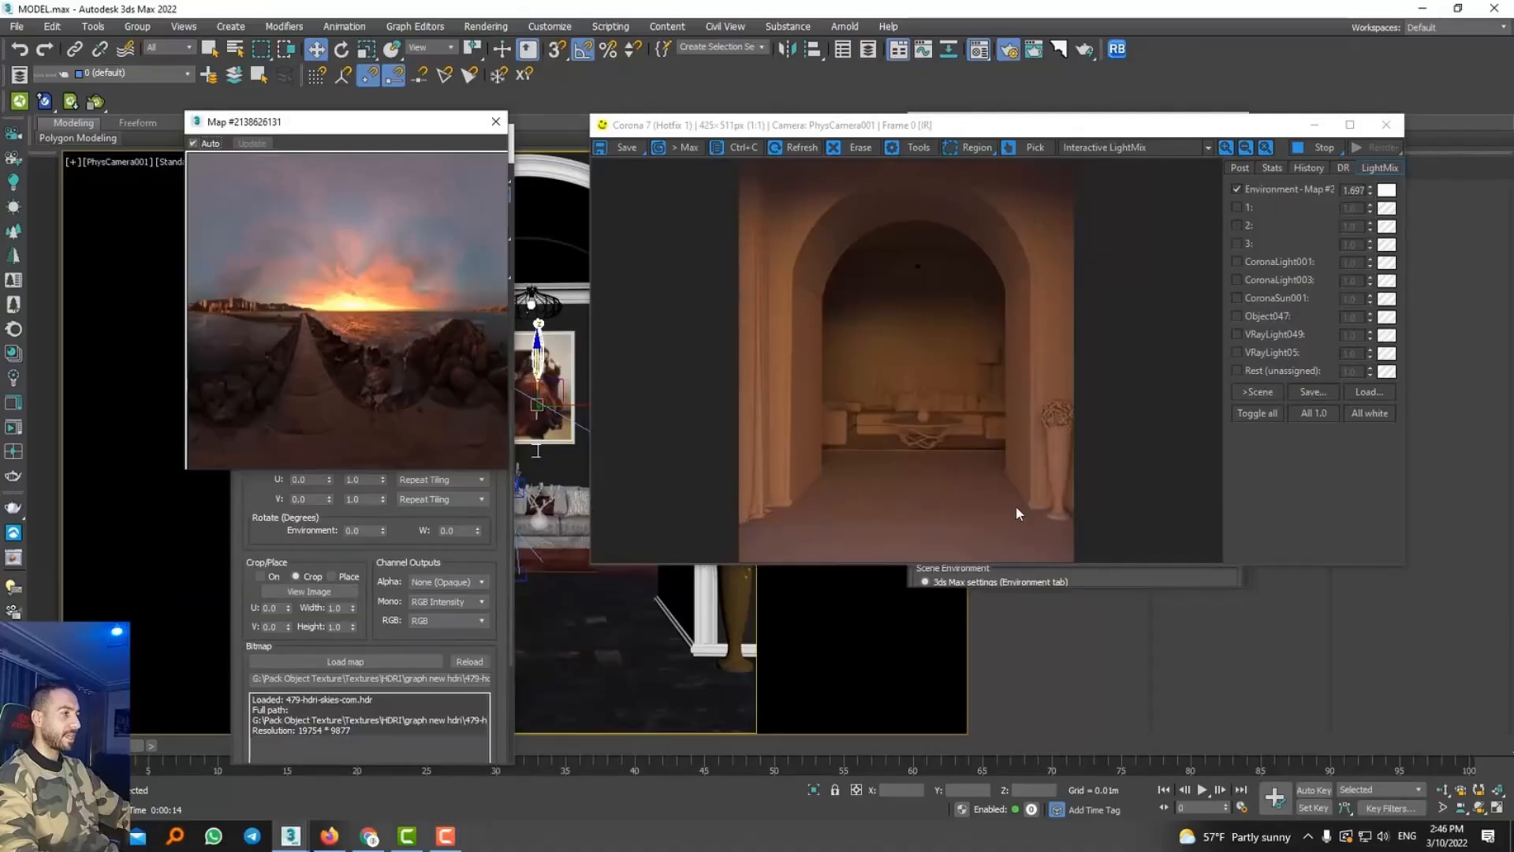
left_click_drag(416, 129, 493, 109)
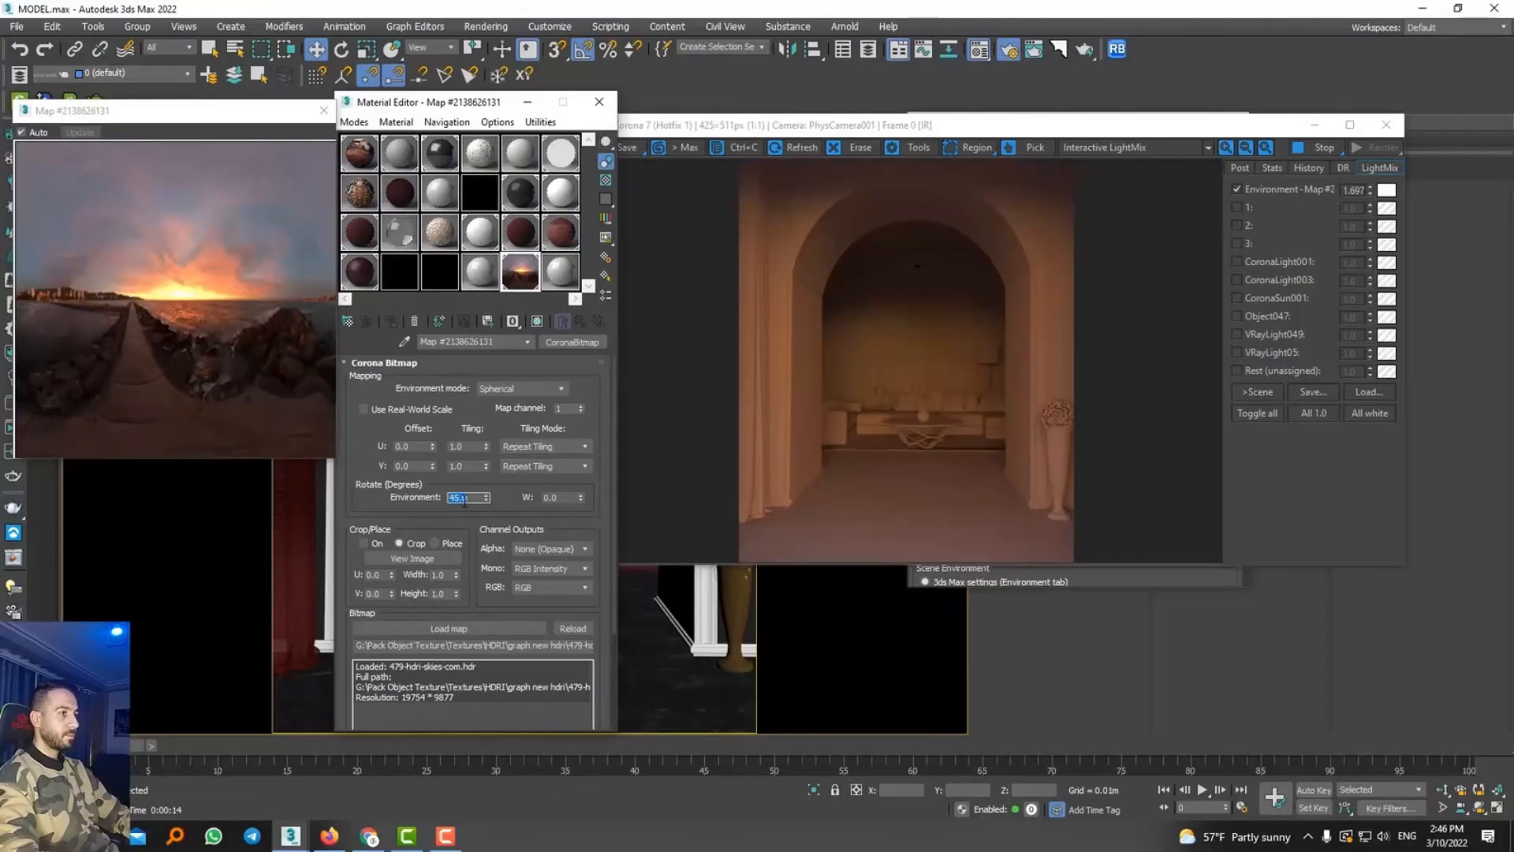
left_click(528, 53)
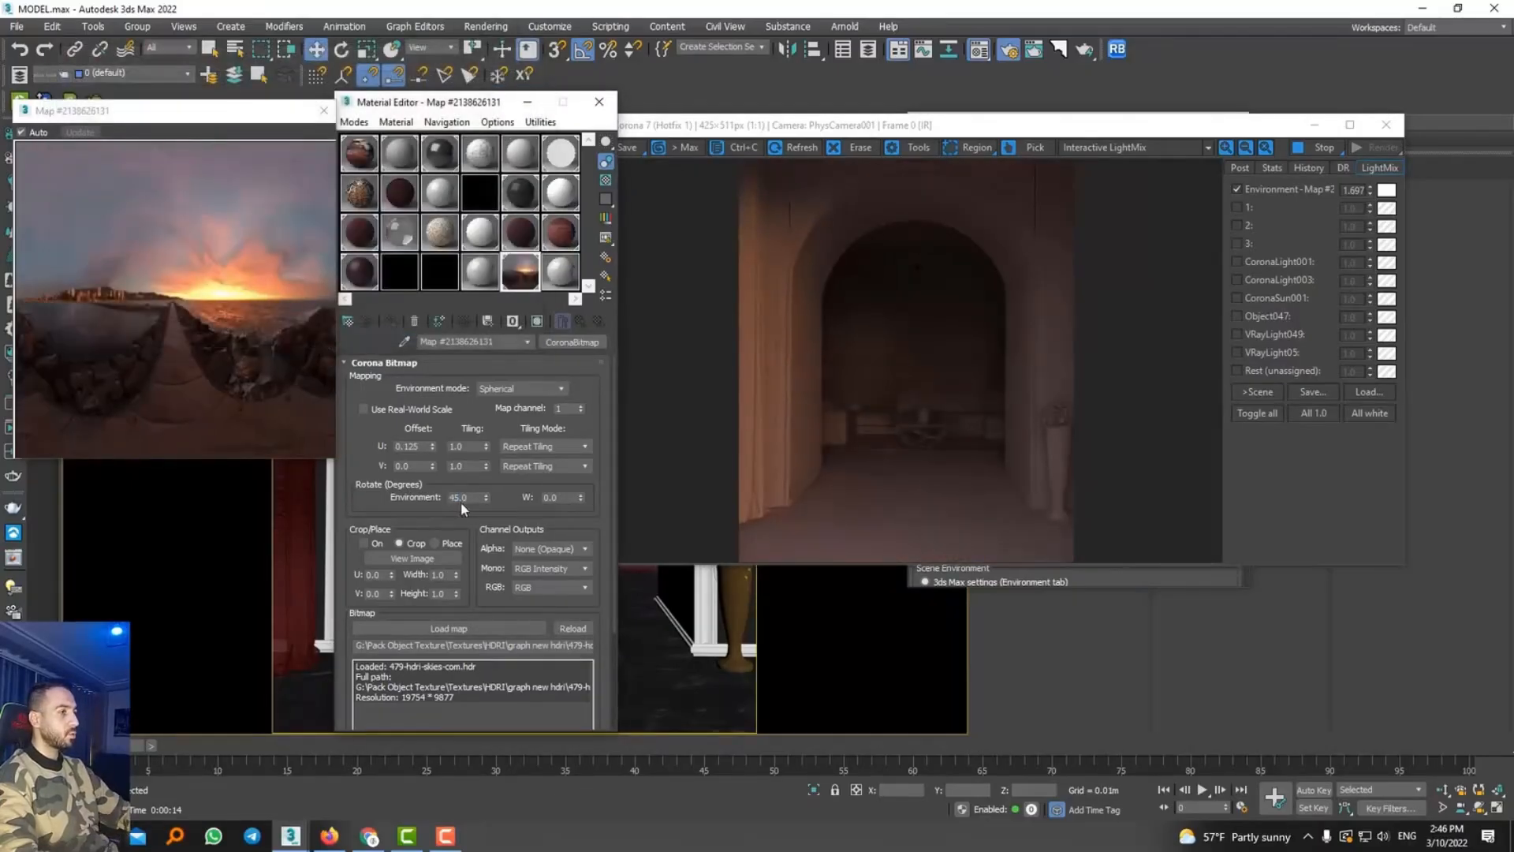
Set the sky map's environment rotation to 150 degrees
double_click(458, 497)
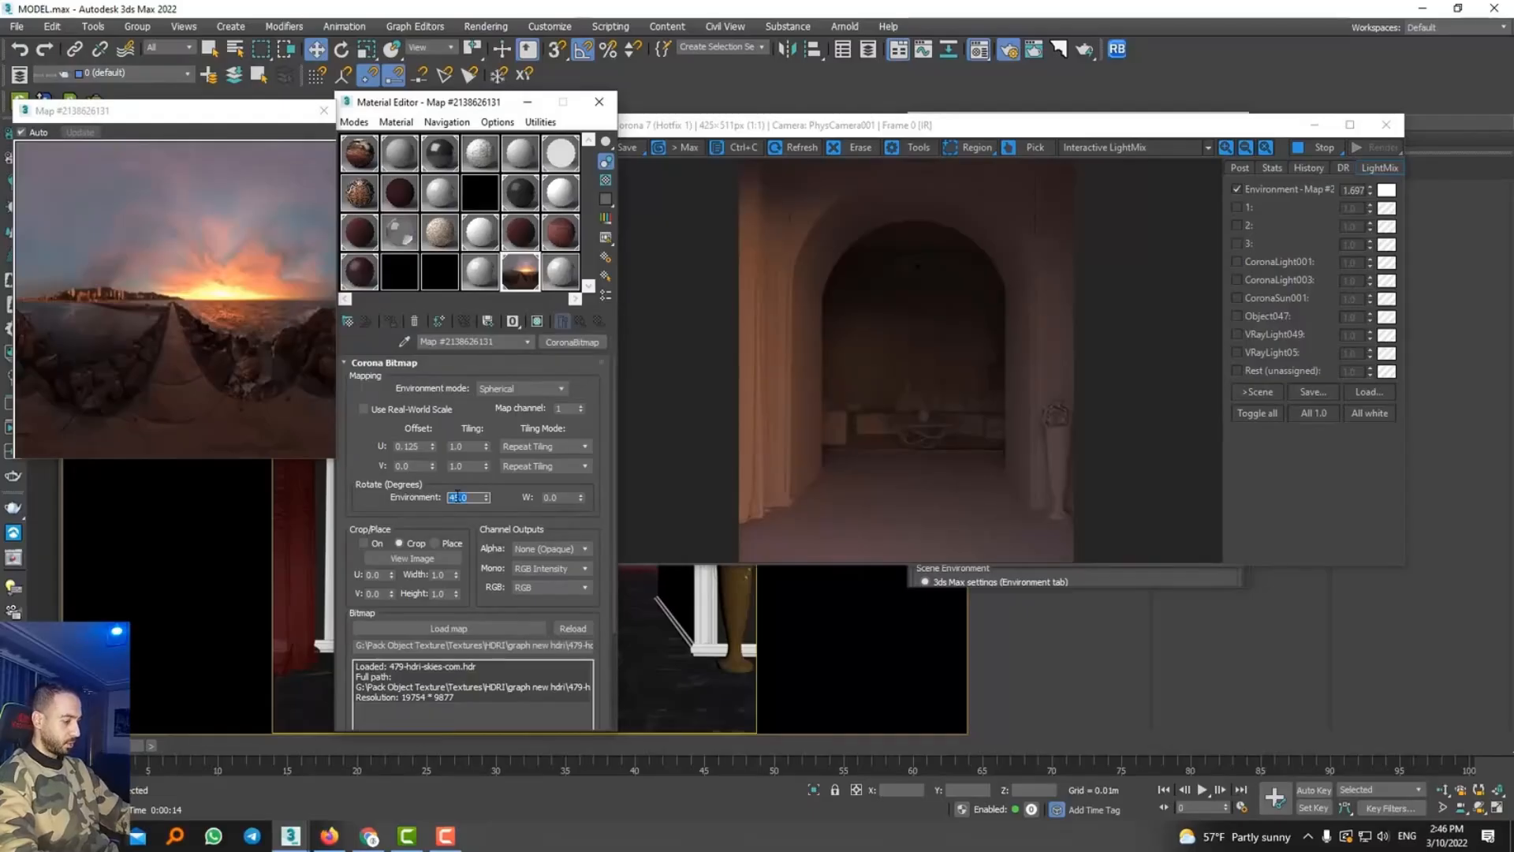
type("150")
key("Return")
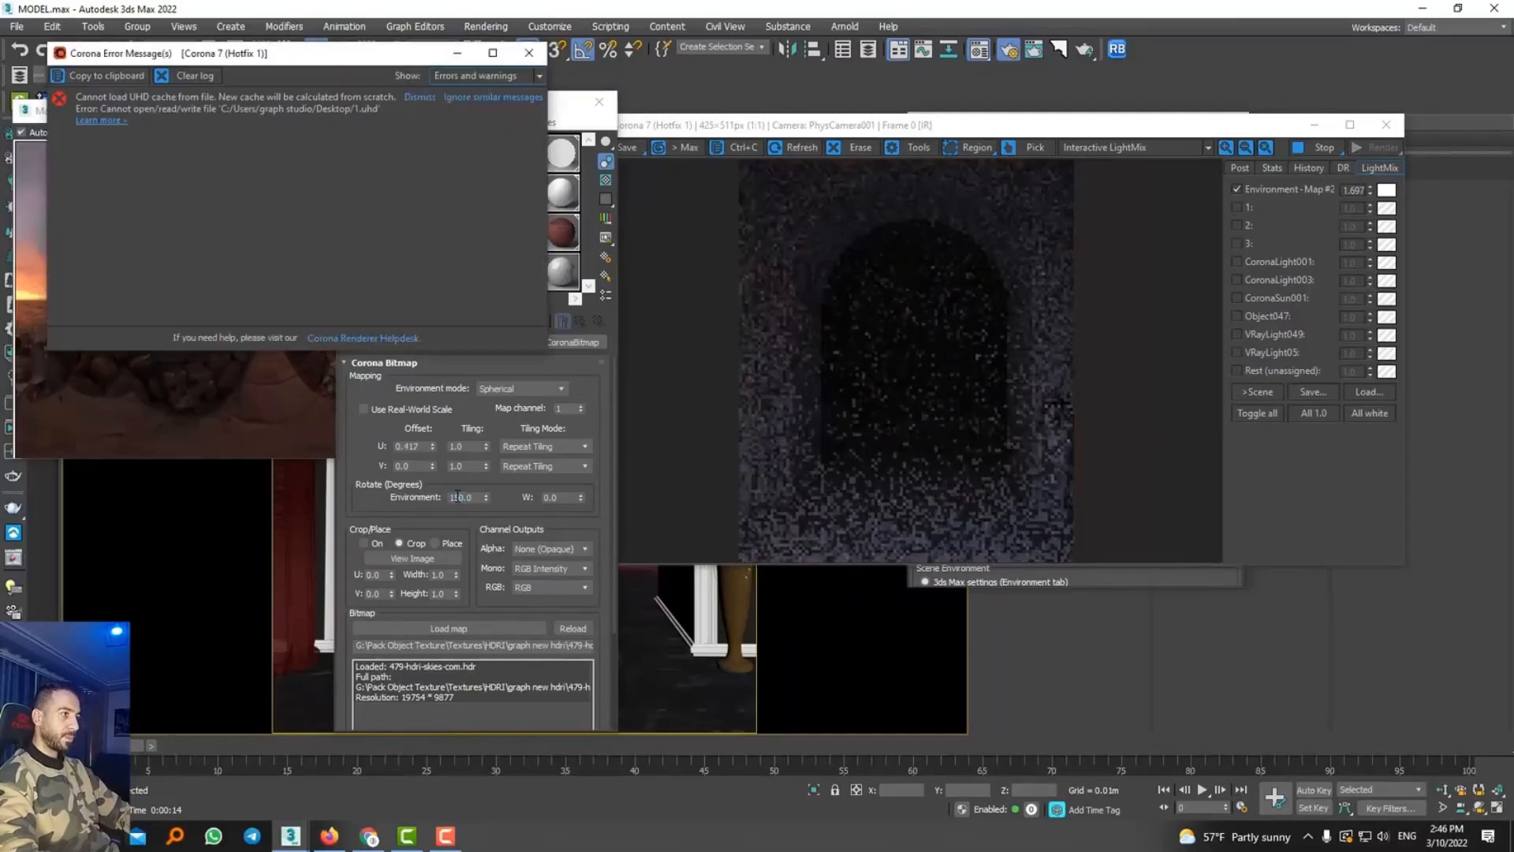
Set the sky map's environment rotation to 270 degrees, dismissing the Corona error message
left_click(528, 53)
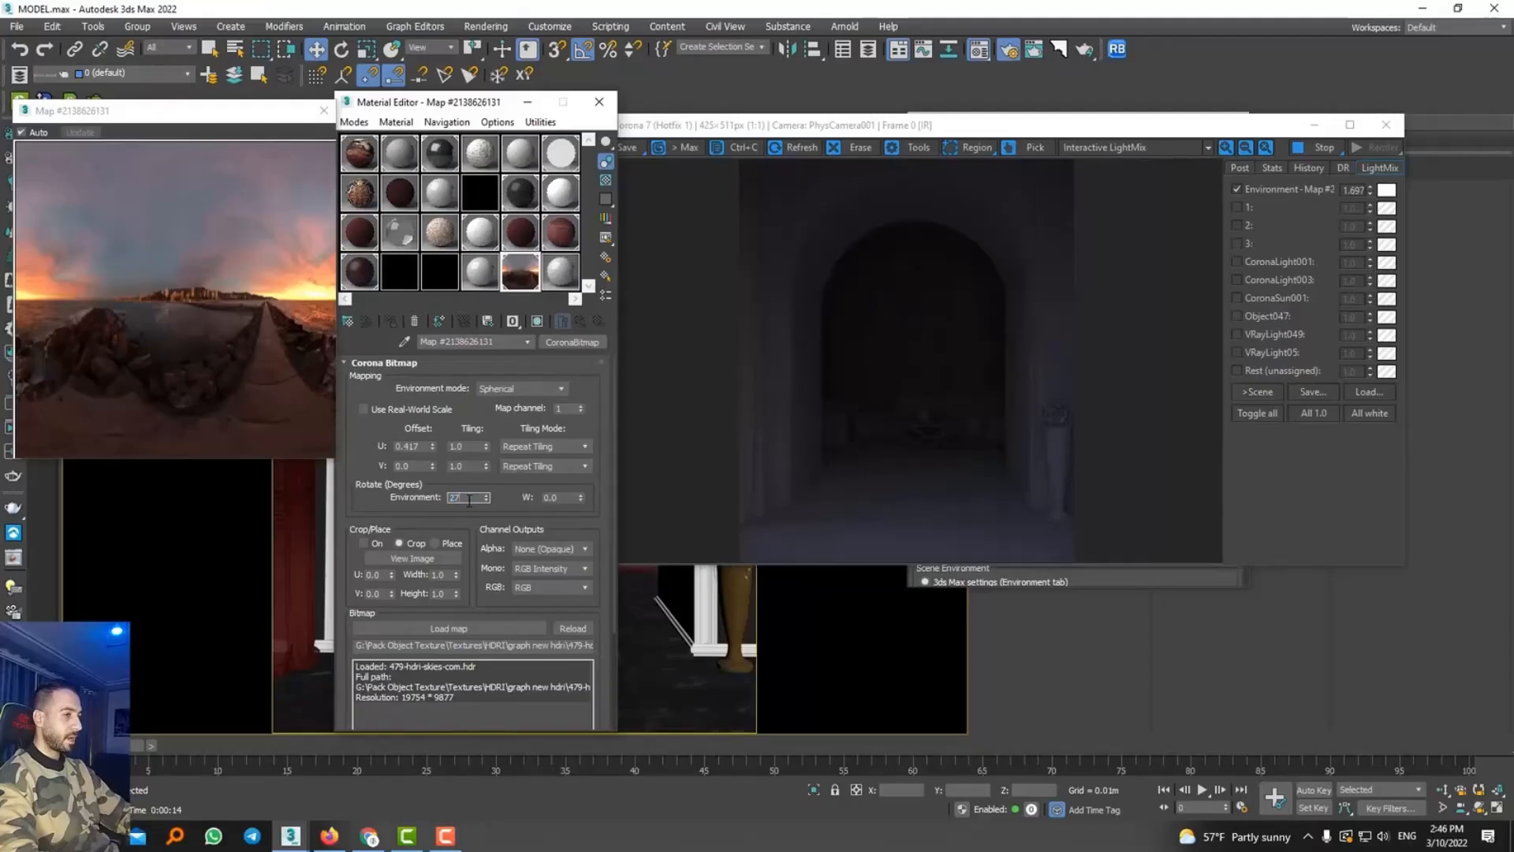
key("Return")
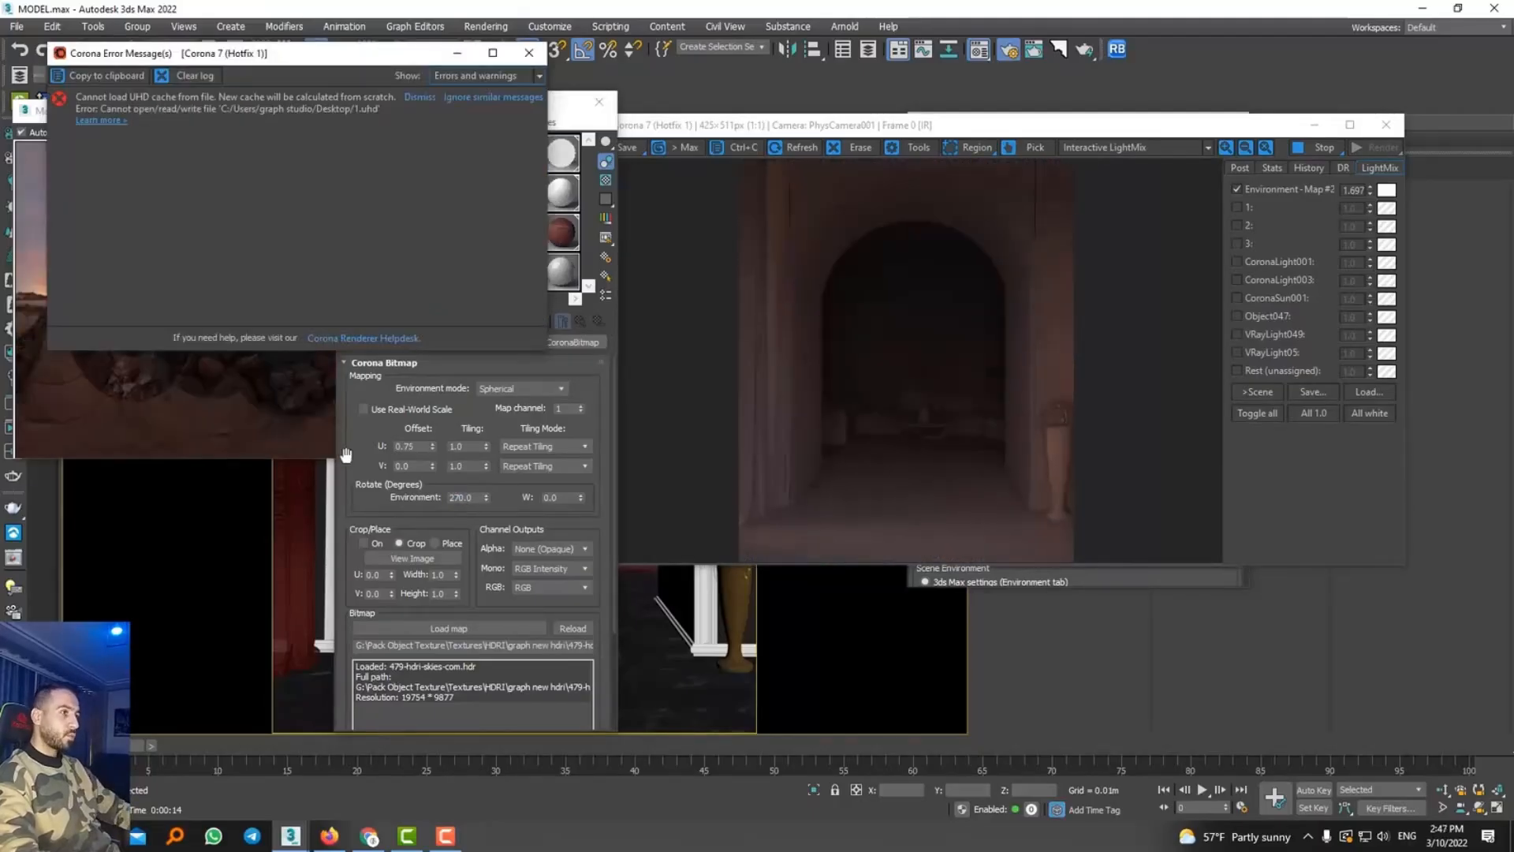
left_click(345, 455)
Raise the Environment map layer's LightMix intensity to 6.634, closing the error message and moving the sky preview aside
left_click_drag(1371, 195, 1371, 150)
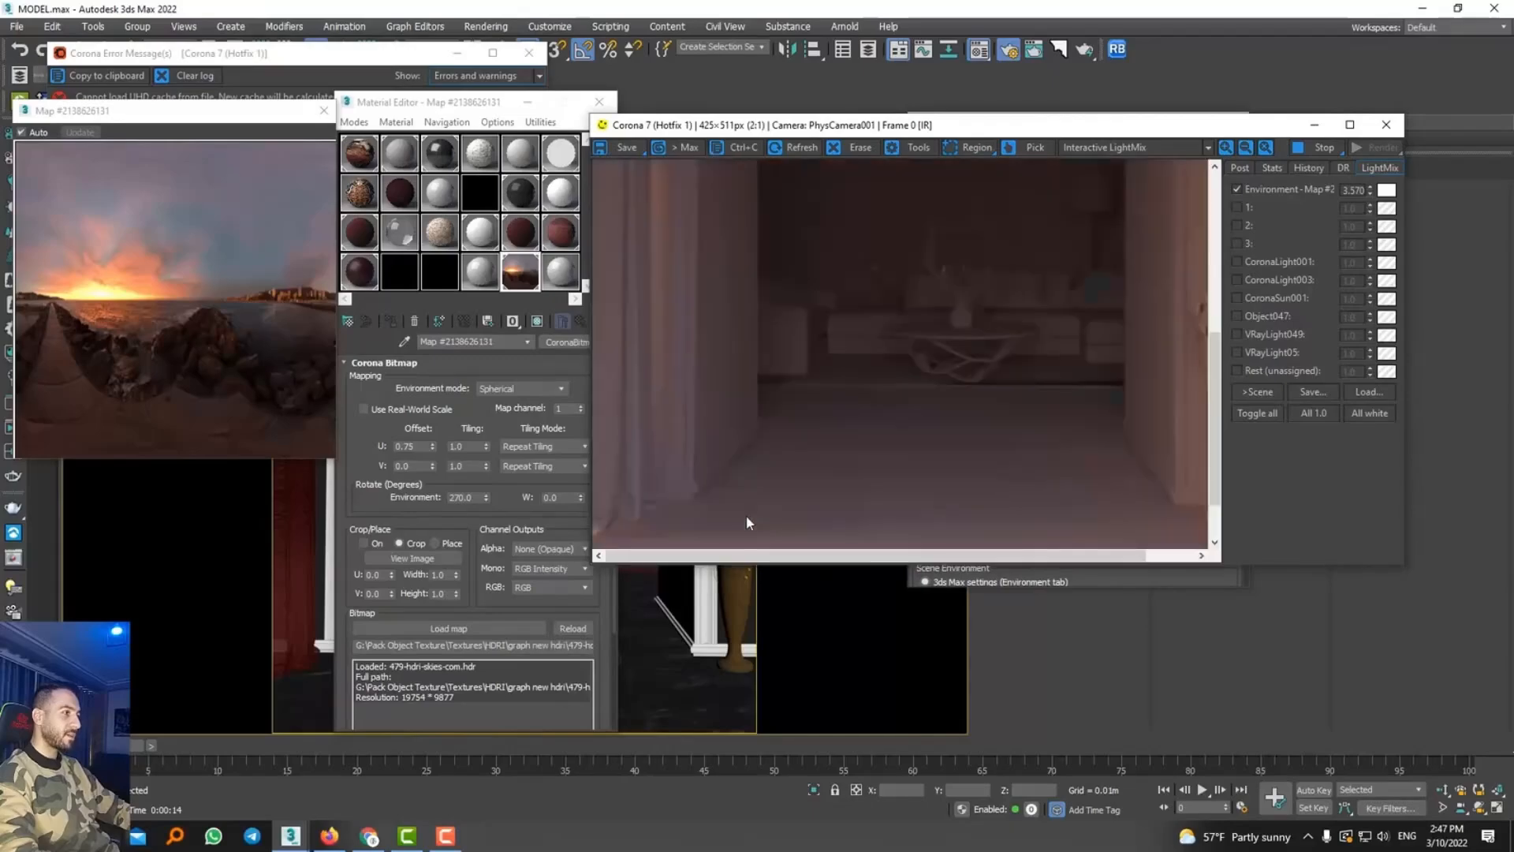
left_click(544, 57)
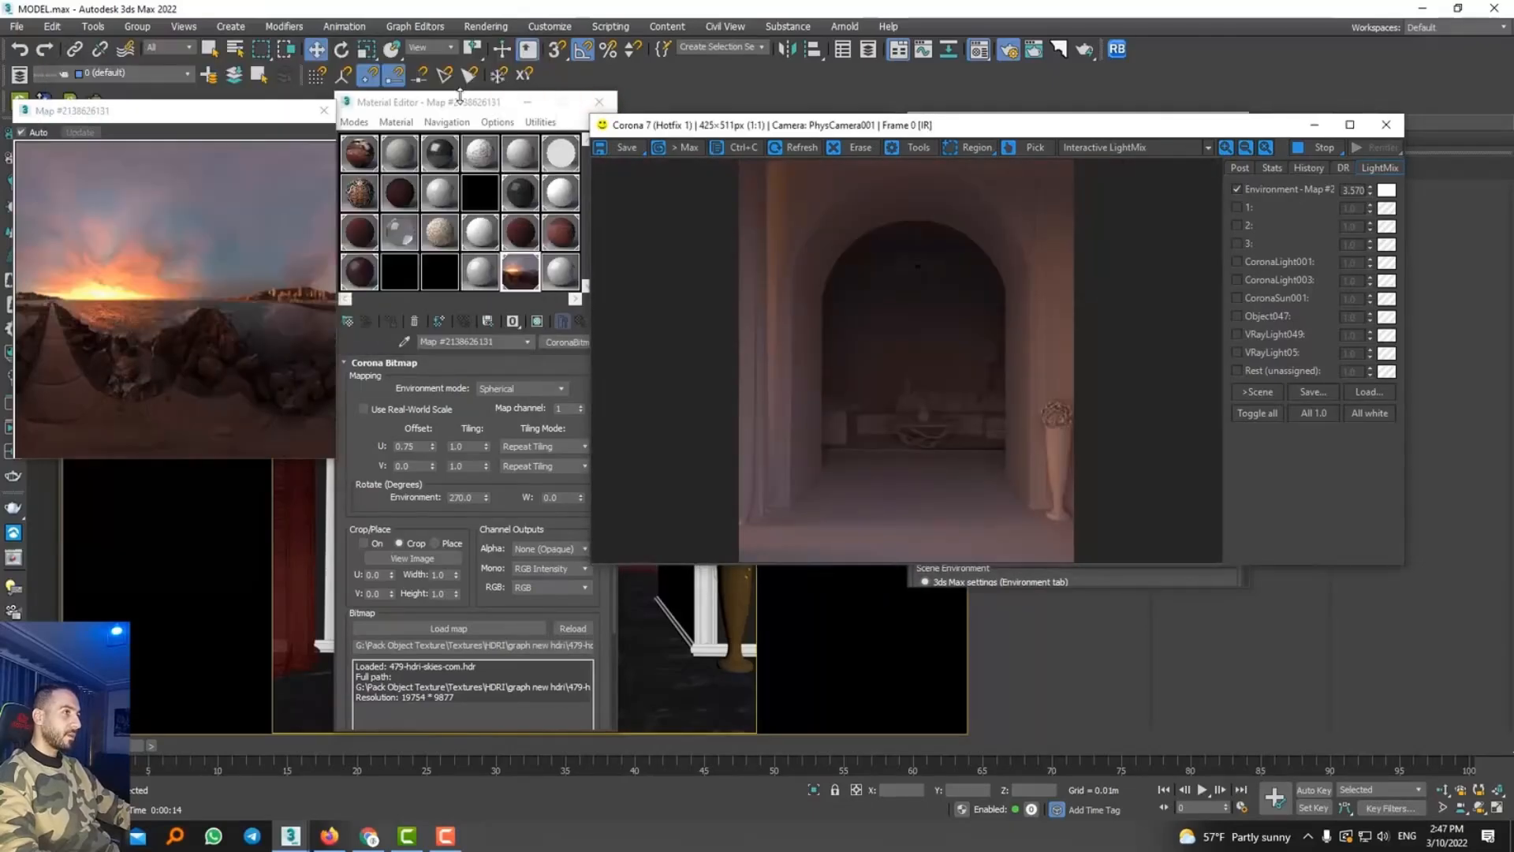
left_click_drag(197, 110, 264, 169)
right_click(302, 227)
left_click(355, 224)
left_click(883, 414)
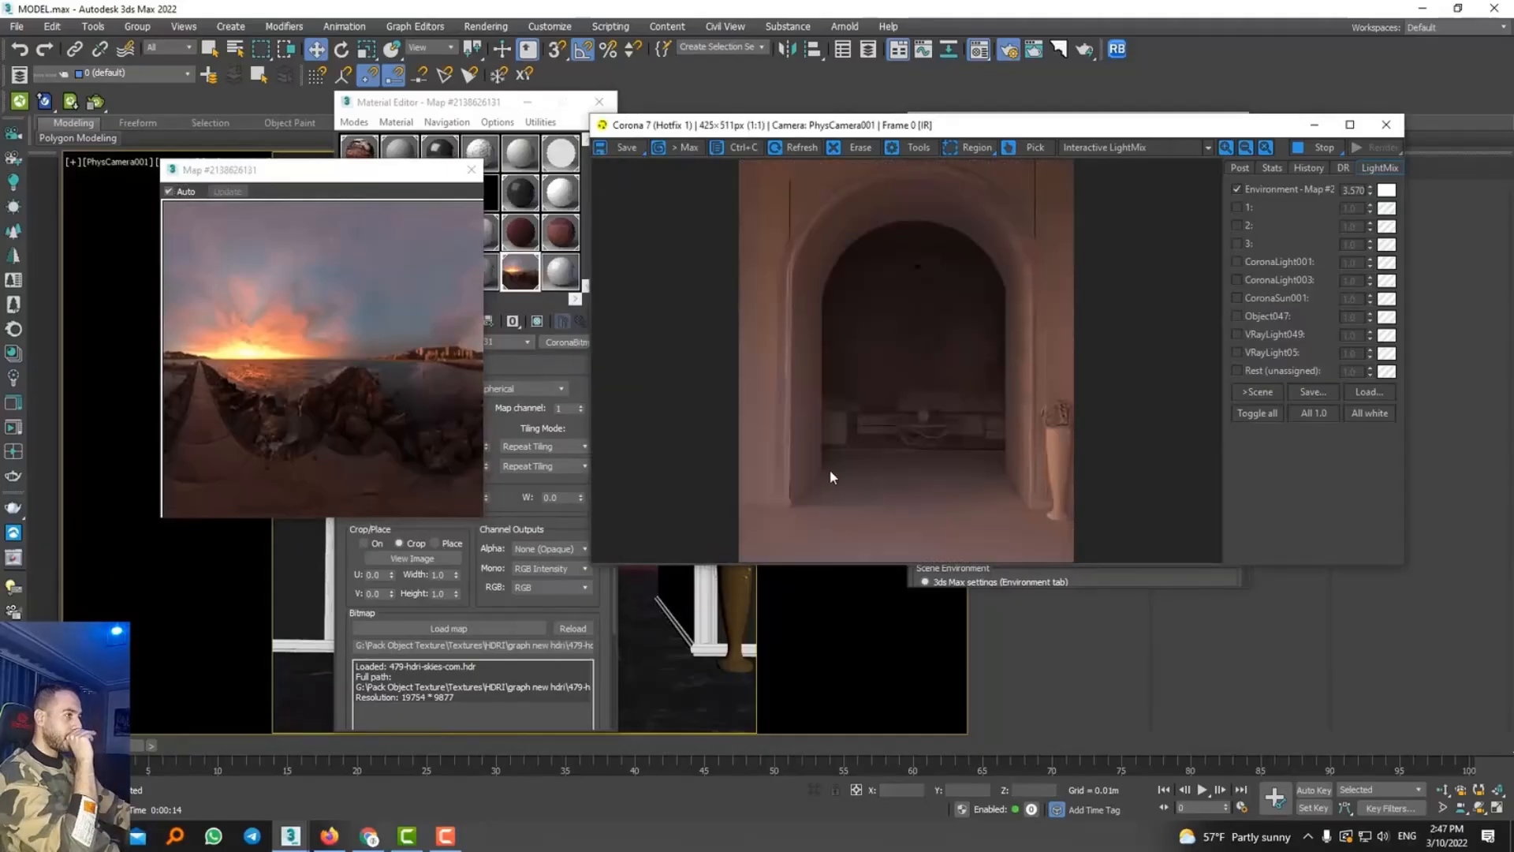
left_click_drag(1371, 197, 1303, 140)
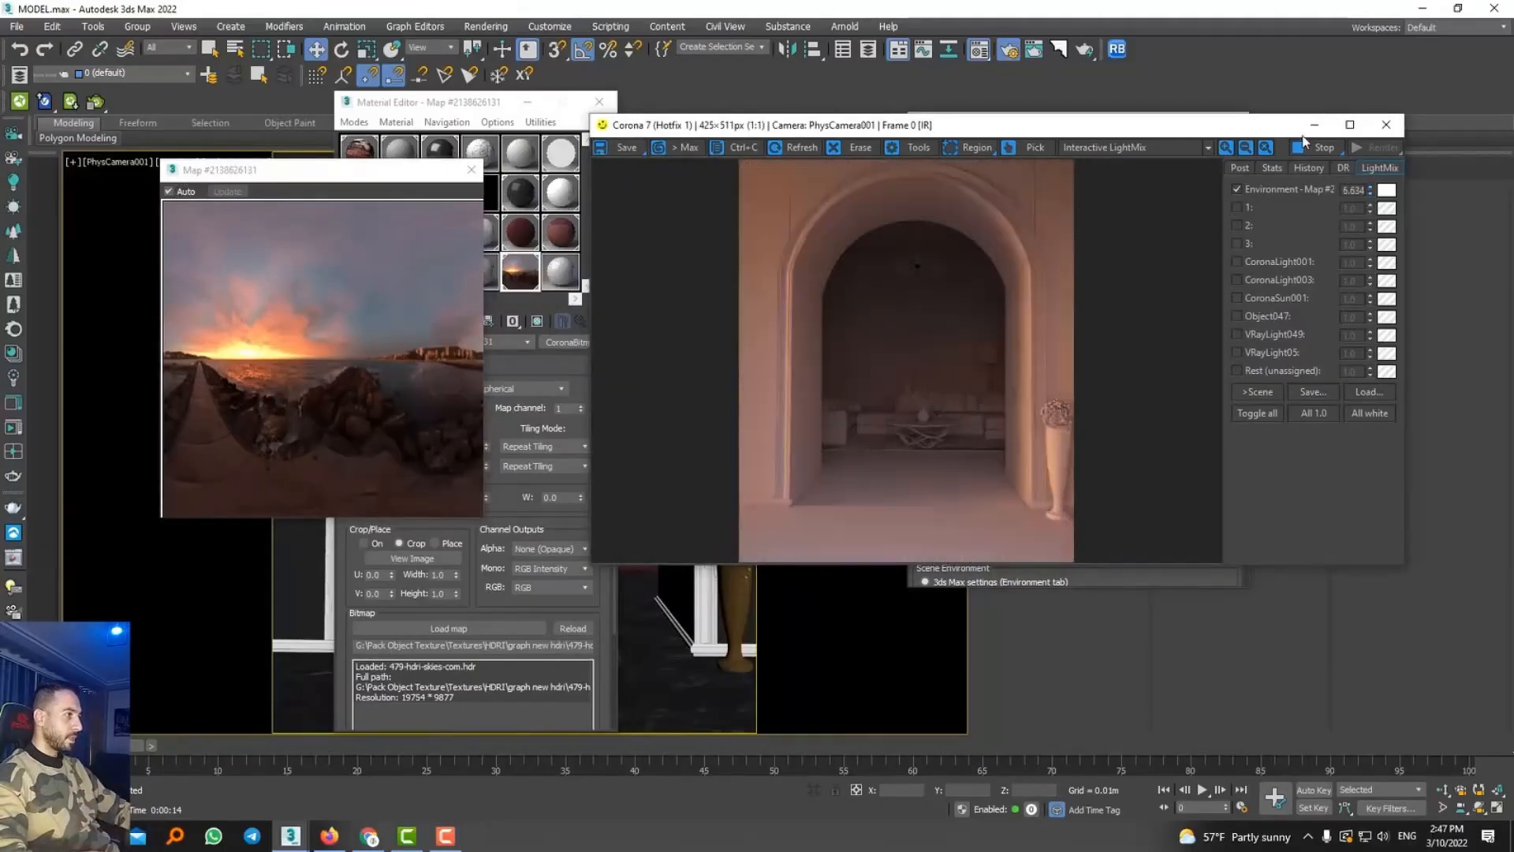
Wrap the sky bitmap in a CoronaColorCorrect map and arrange the sky preview, material editor and render windows side by side
left_click_drag(365, 172, 254, 161)
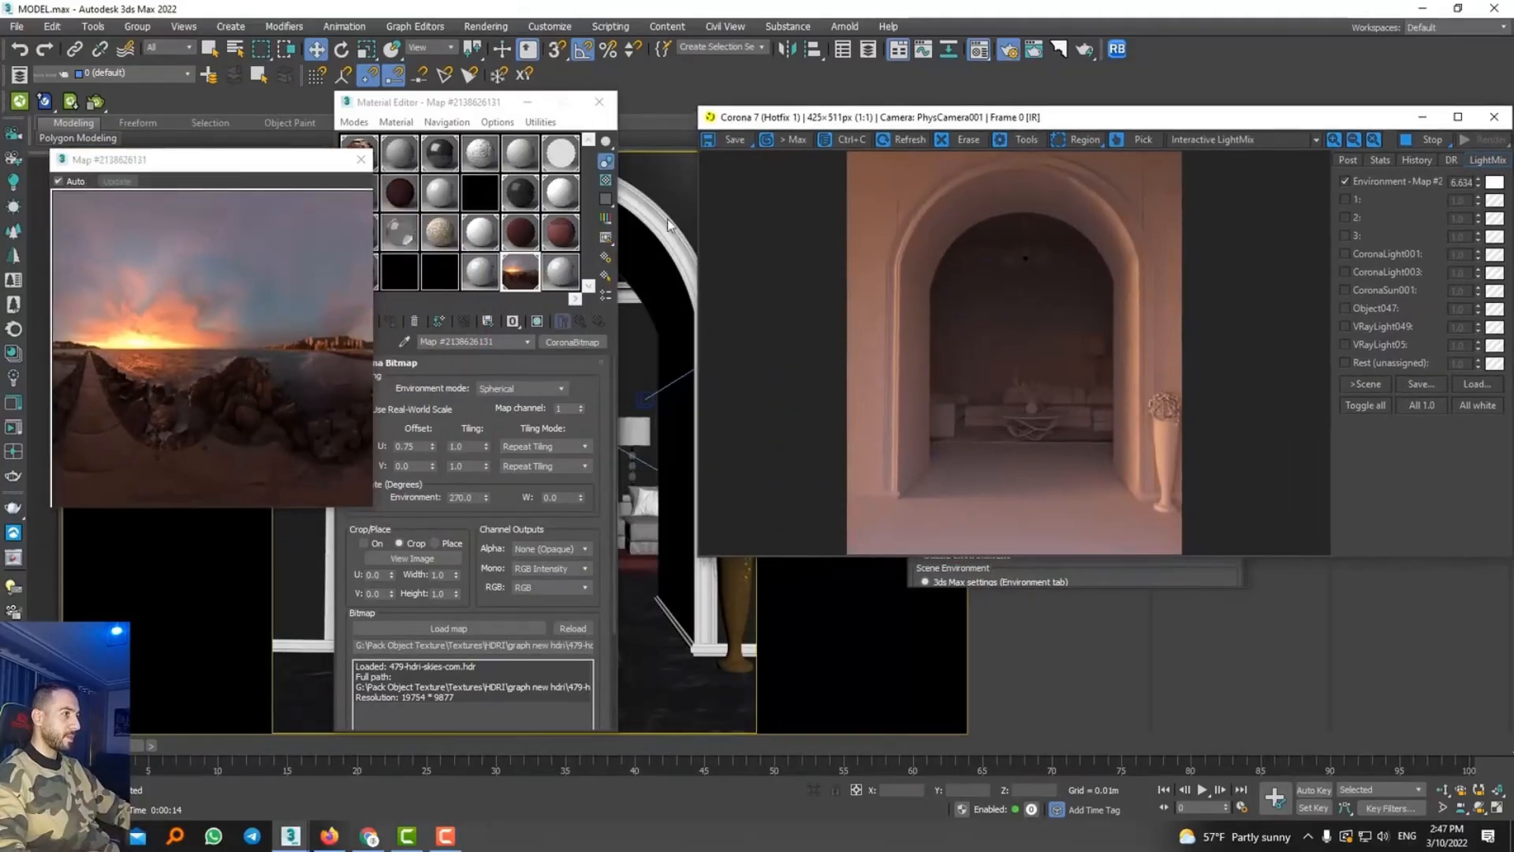
left_click_drag(800, 125, 907, 116)
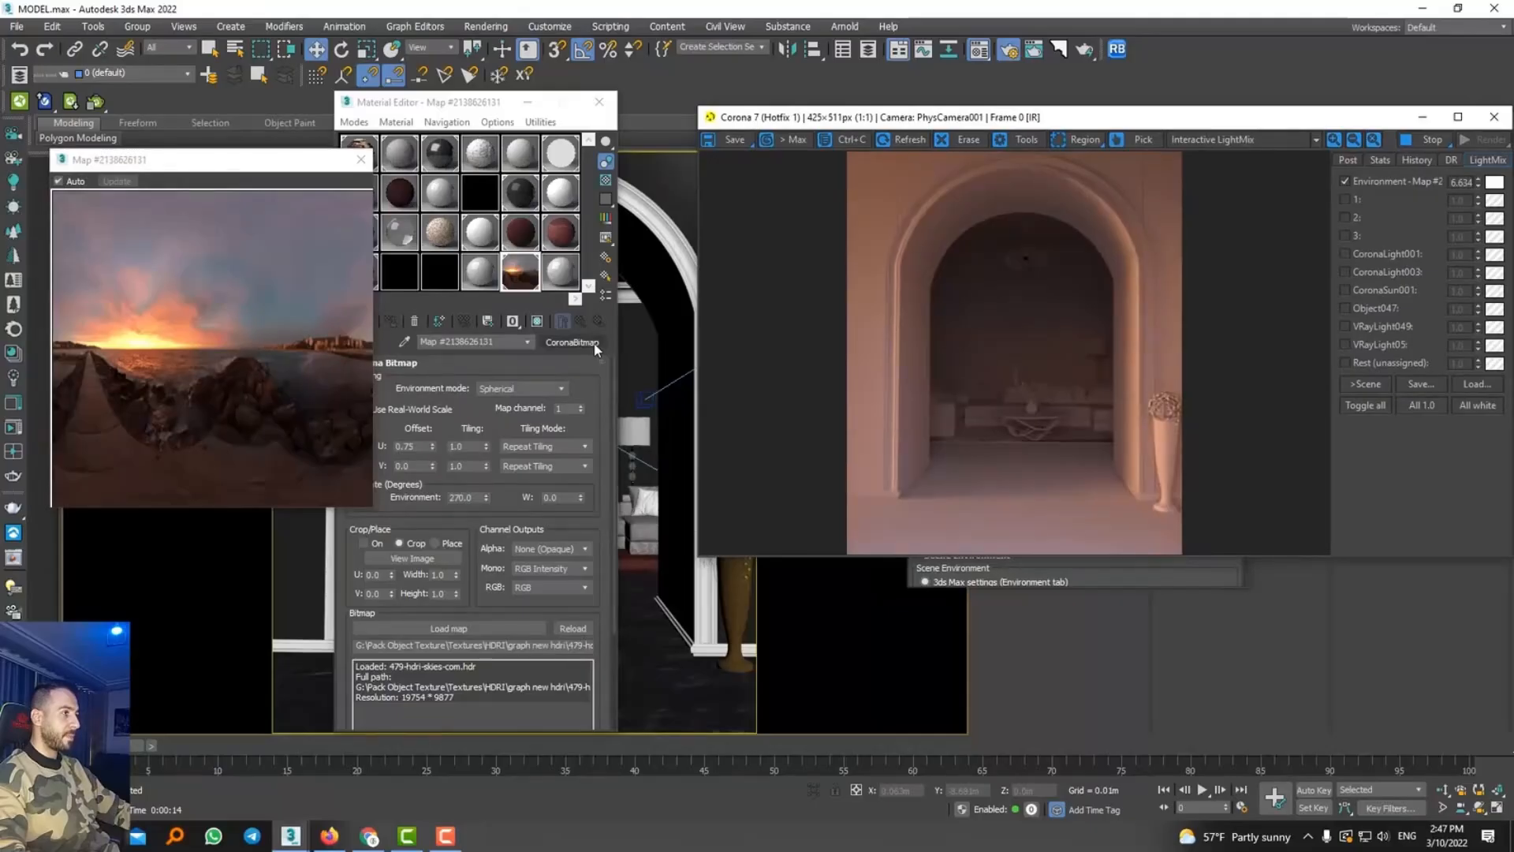
left_click(572, 342)
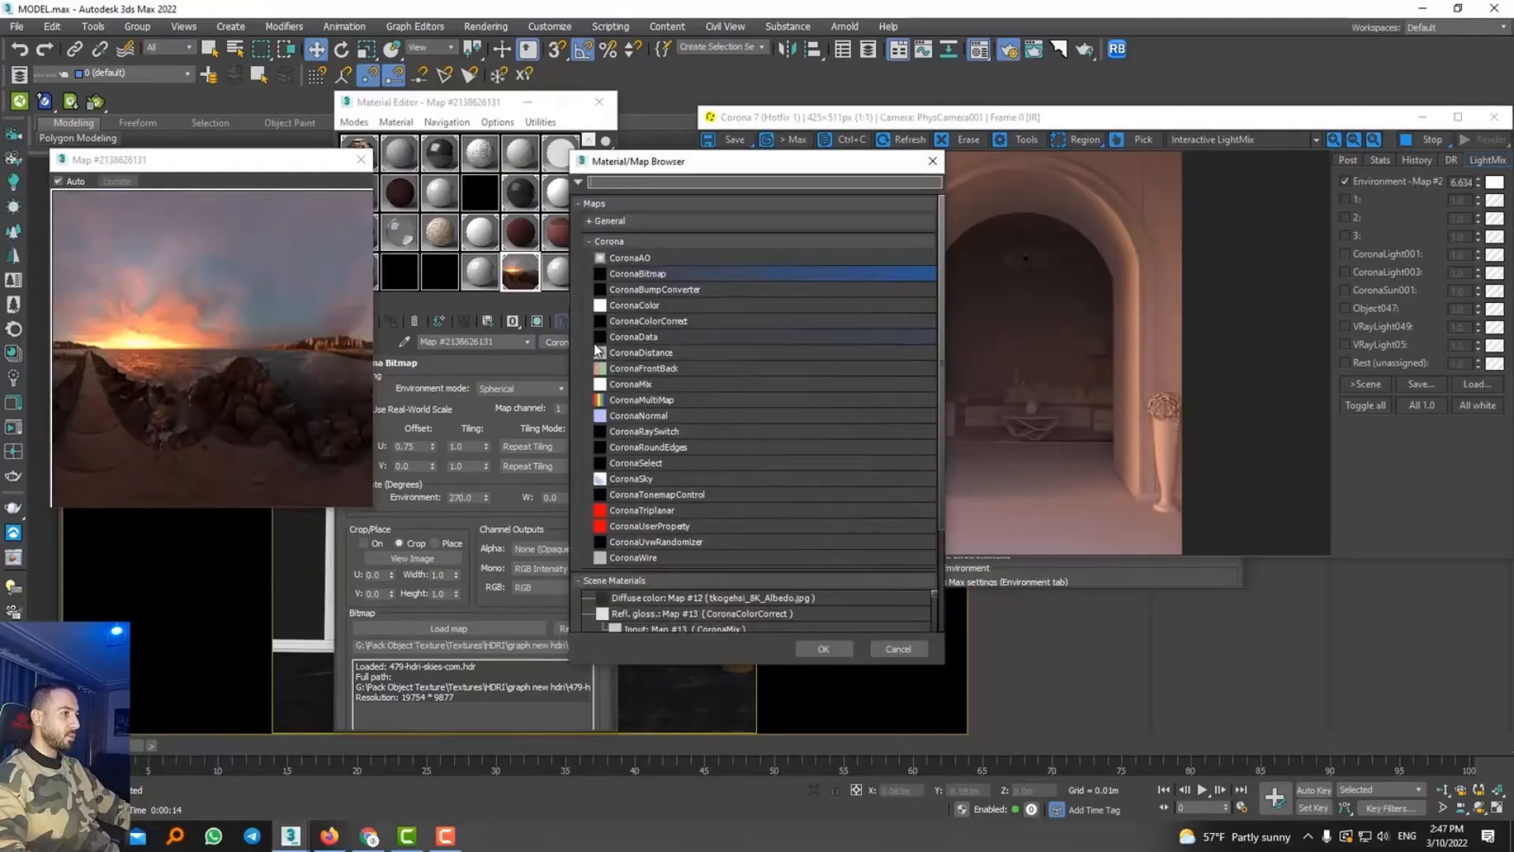
double_click(648, 320)
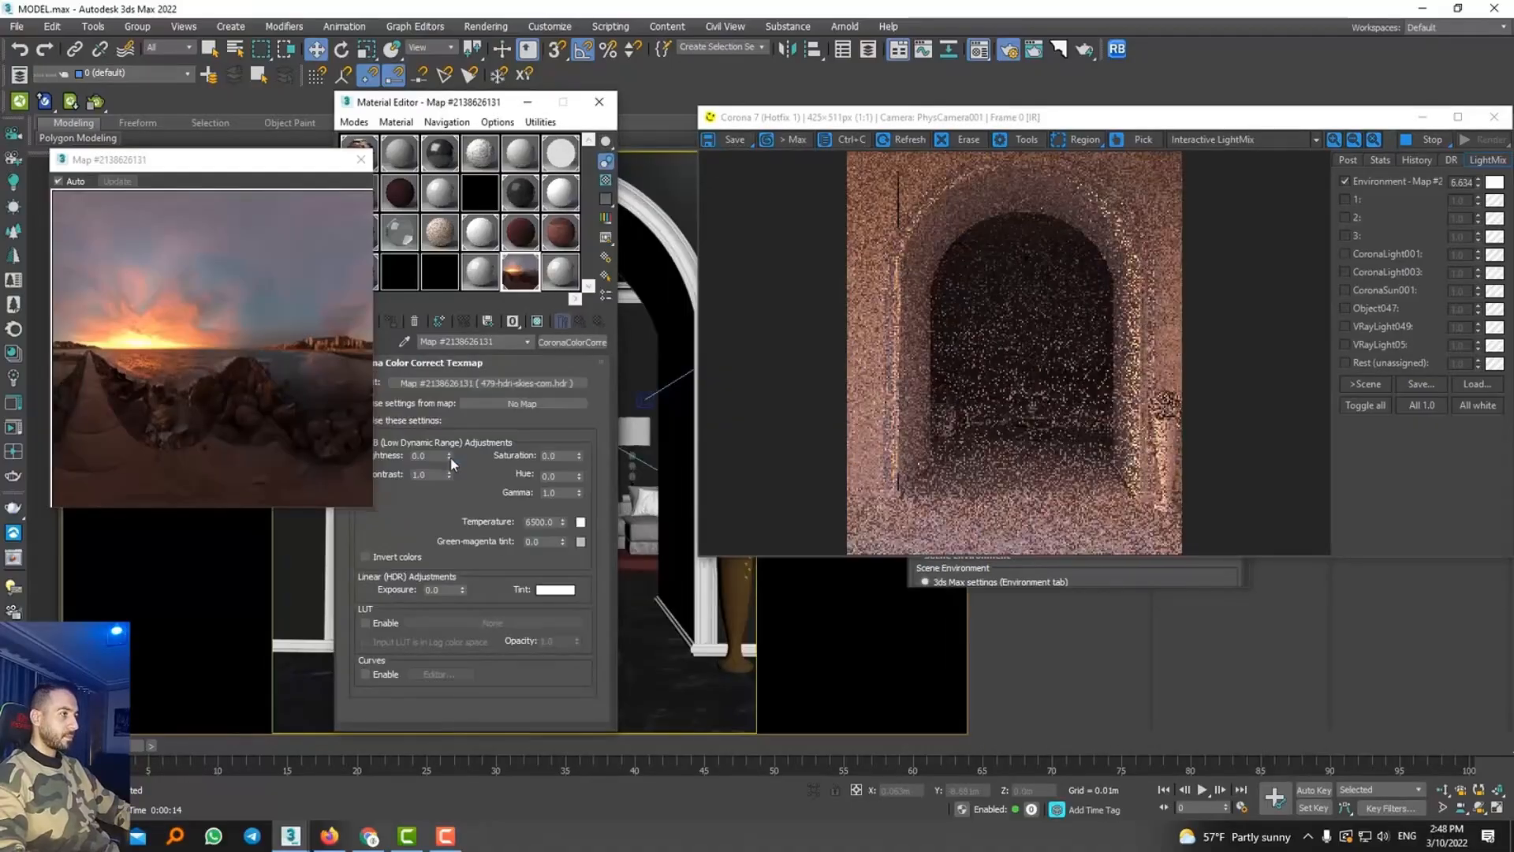
left_click_drag(174, 158, 207, 139)
left_click_drag(442, 102, 519, 75)
Set the sky color correction's saturation to 0.13, then try a hue shift of 6.402 and reset the hue to 0
double_click(628, 466)
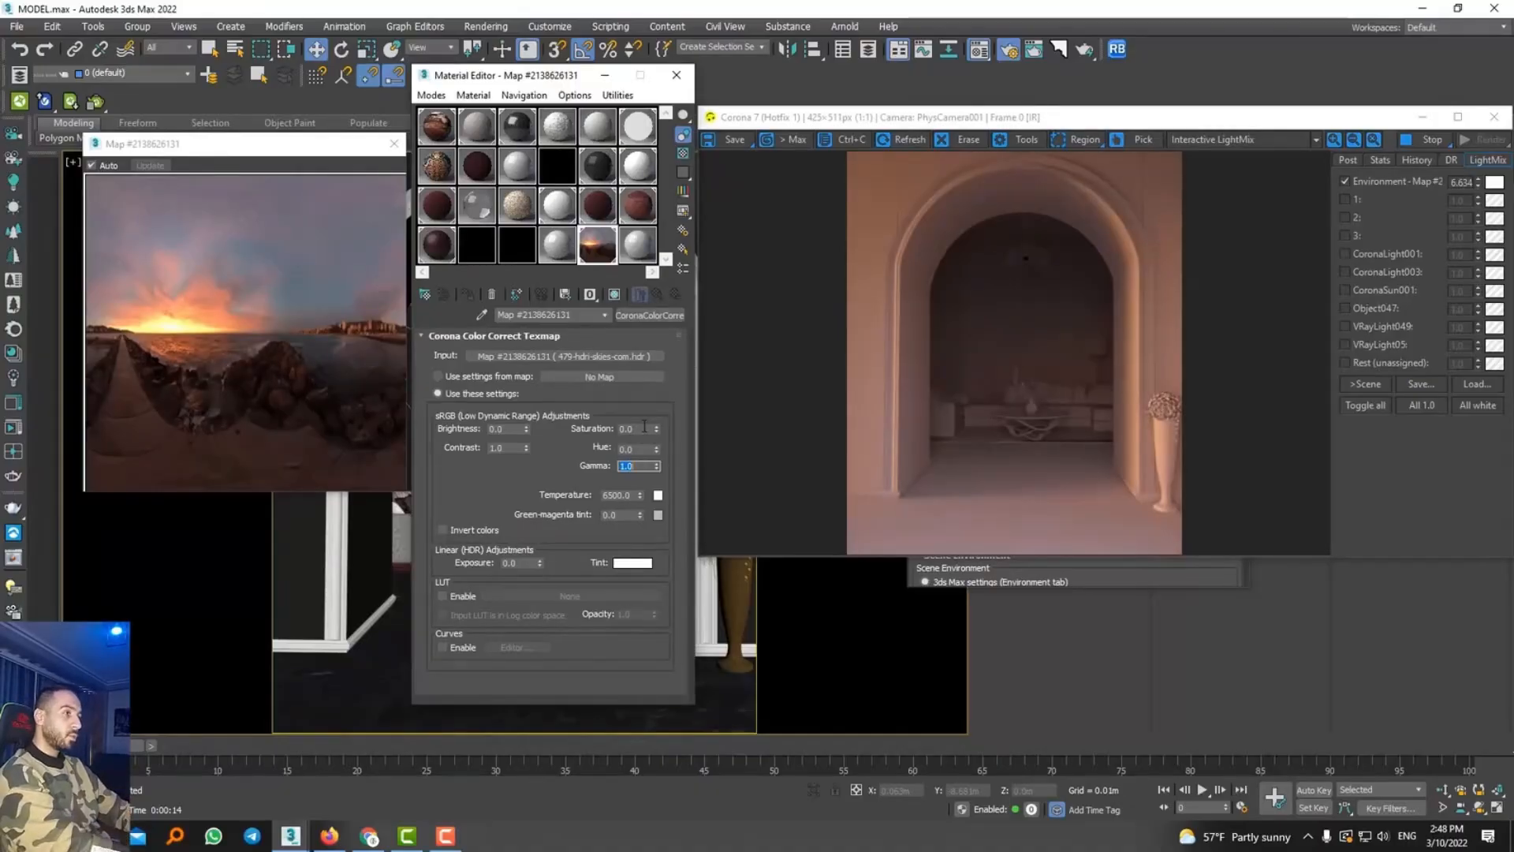
double_click(637, 429)
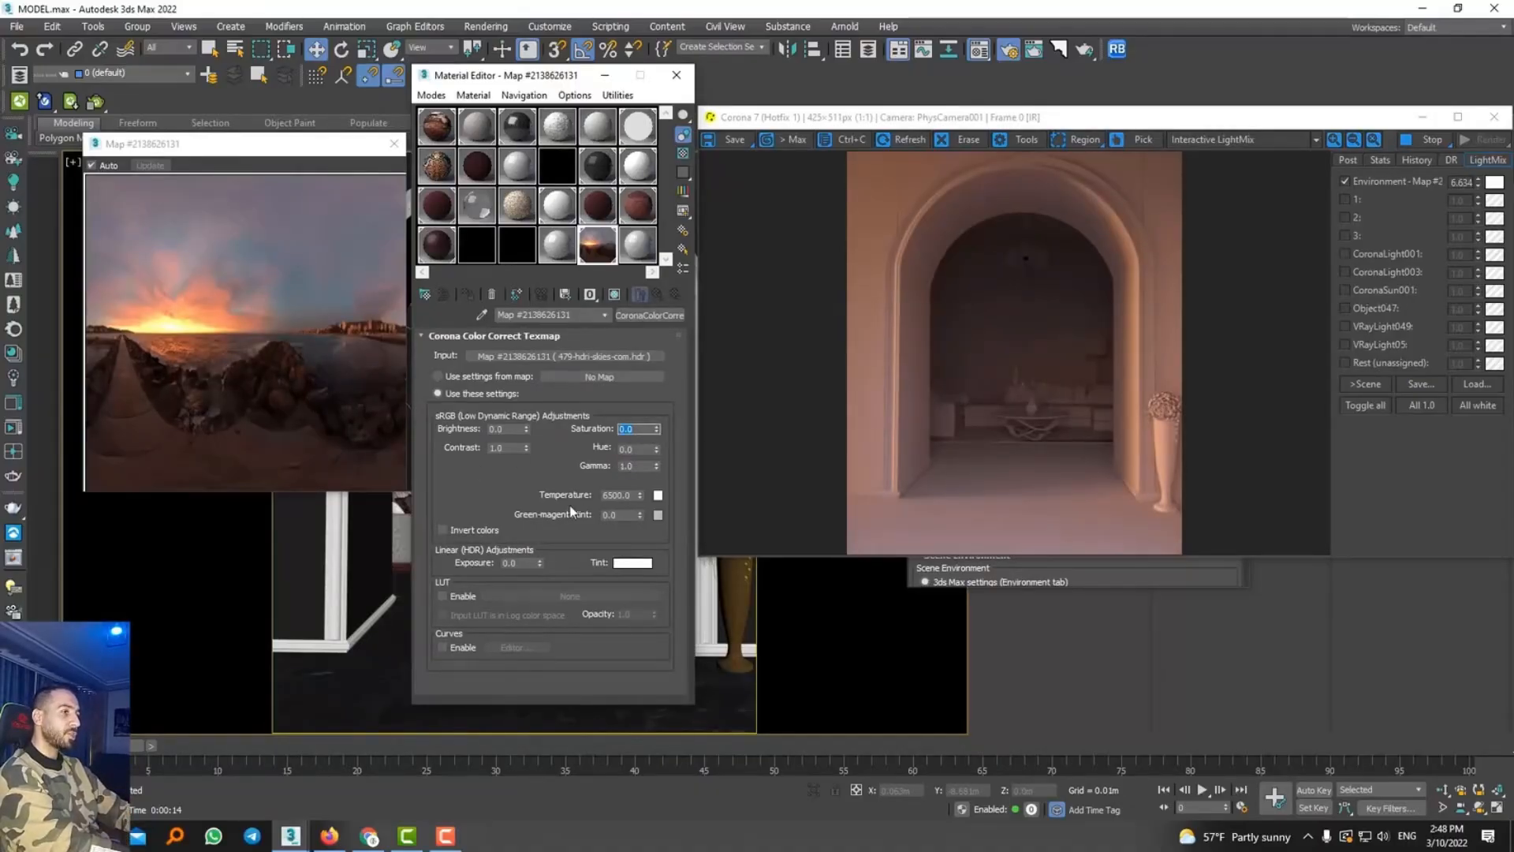
type("0.13")
key("Return")
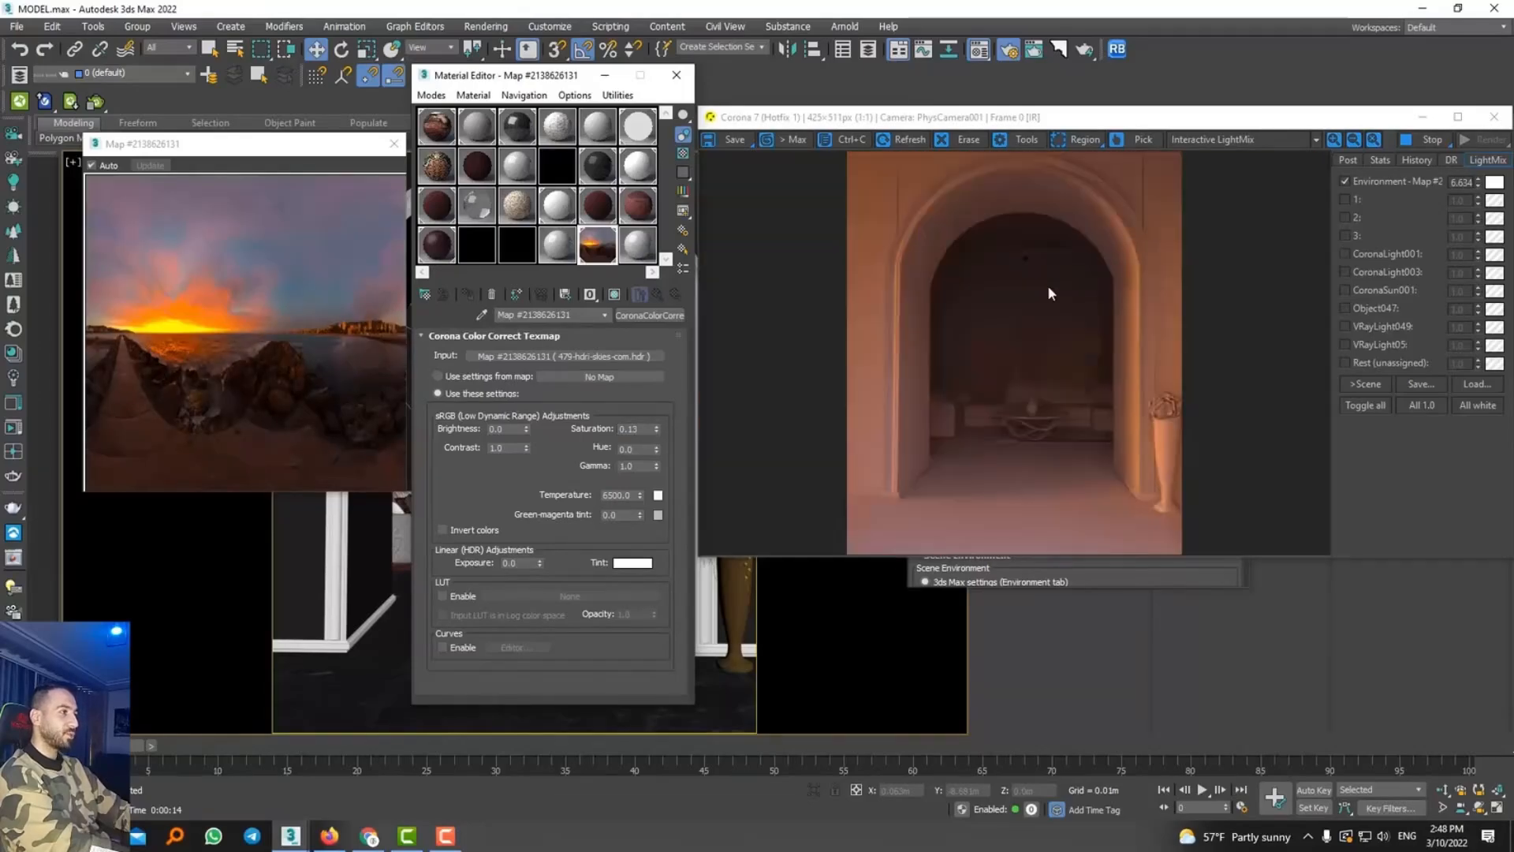
left_click_drag(656, 452, 635, 395)
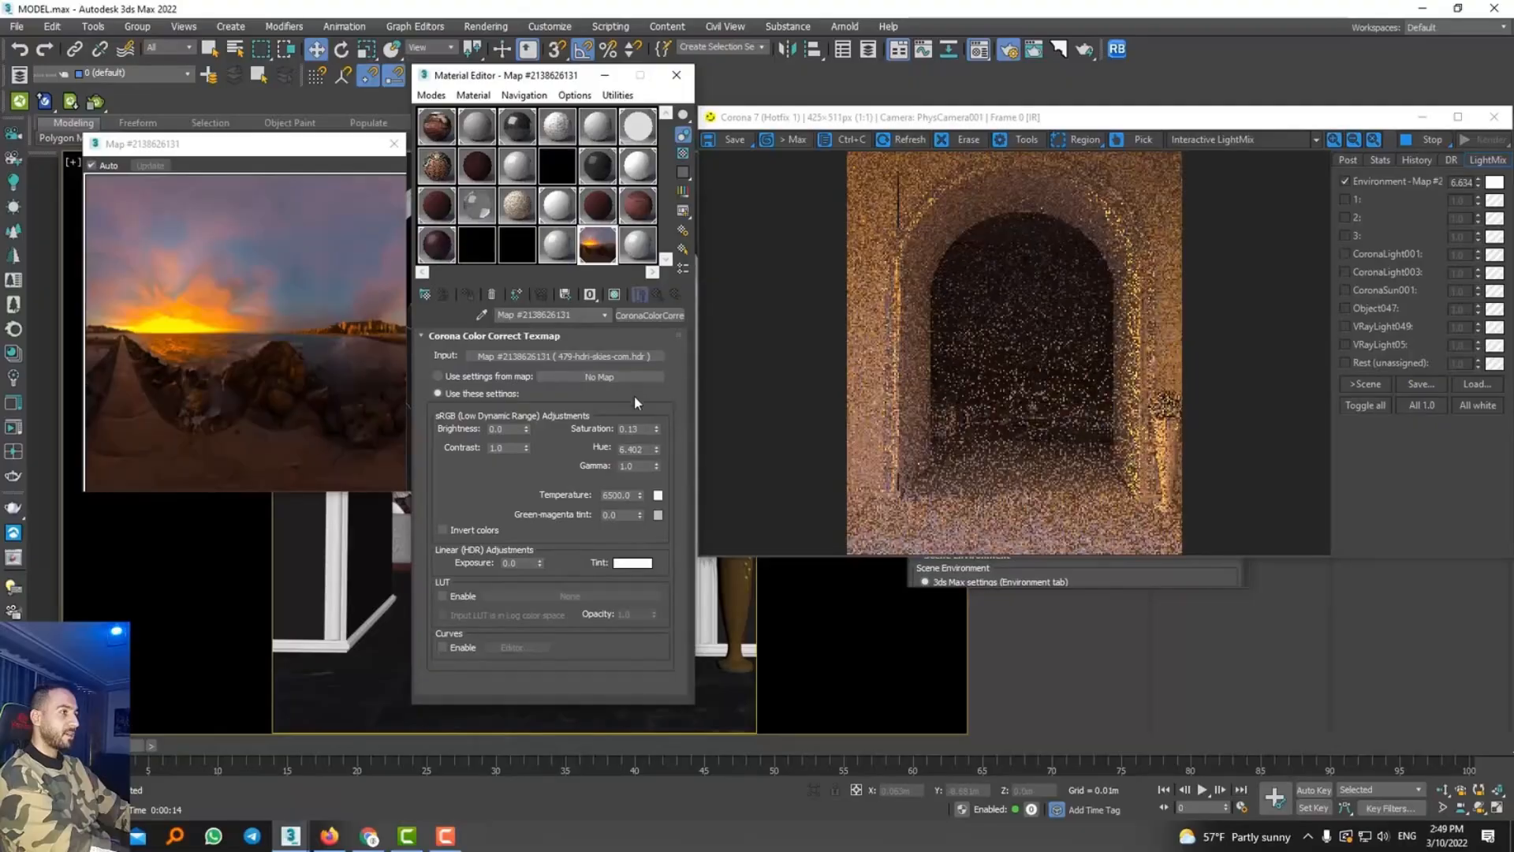
right_click(656, 449)
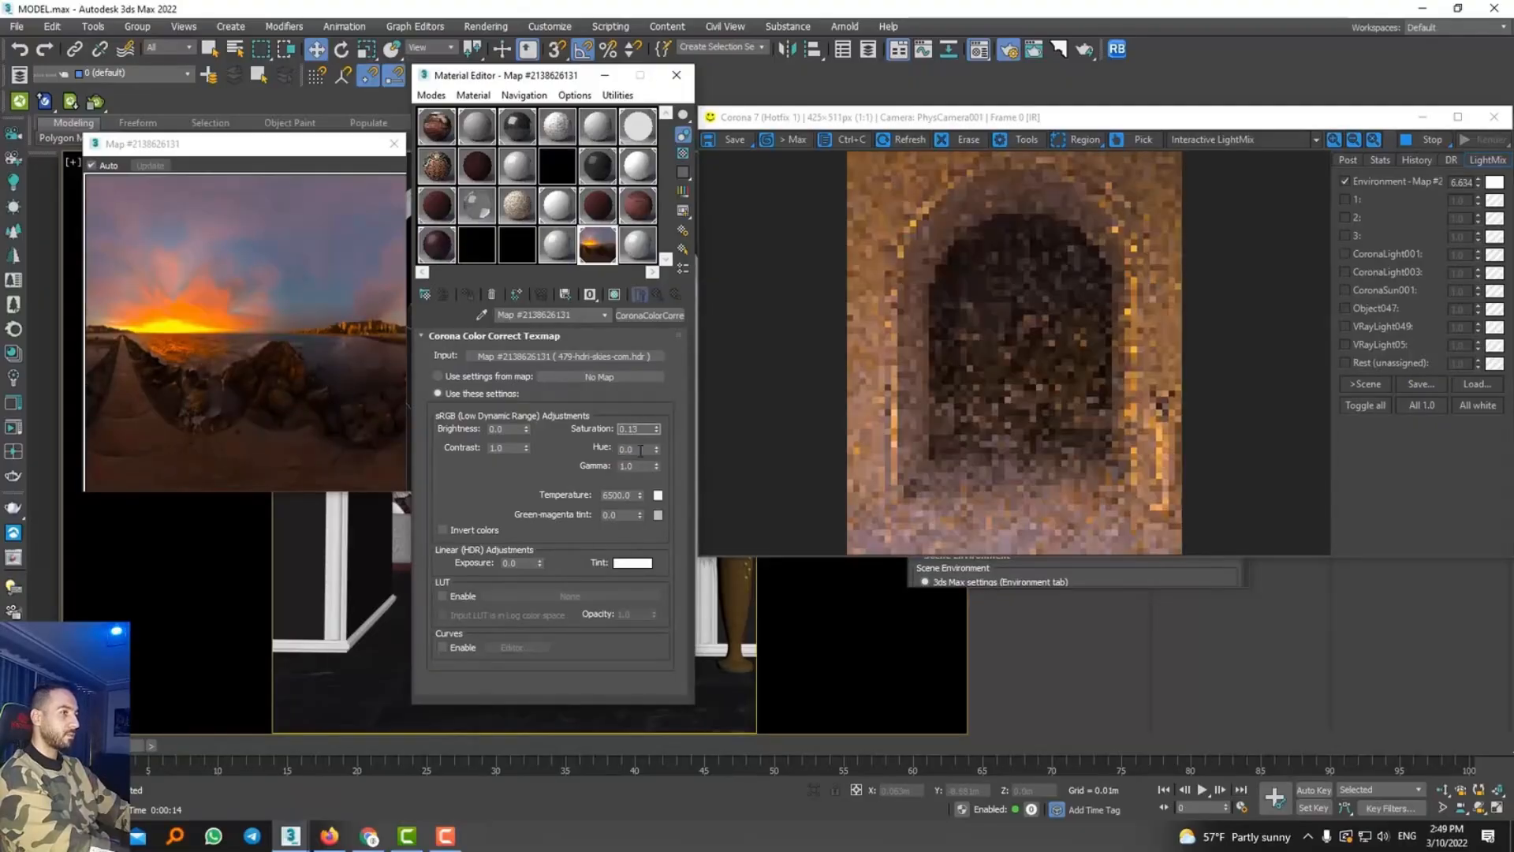
Set the sky color correction's saturation to 0.03 and its gamma to 0.906
left_click_drag(661, 419, 649, 391)
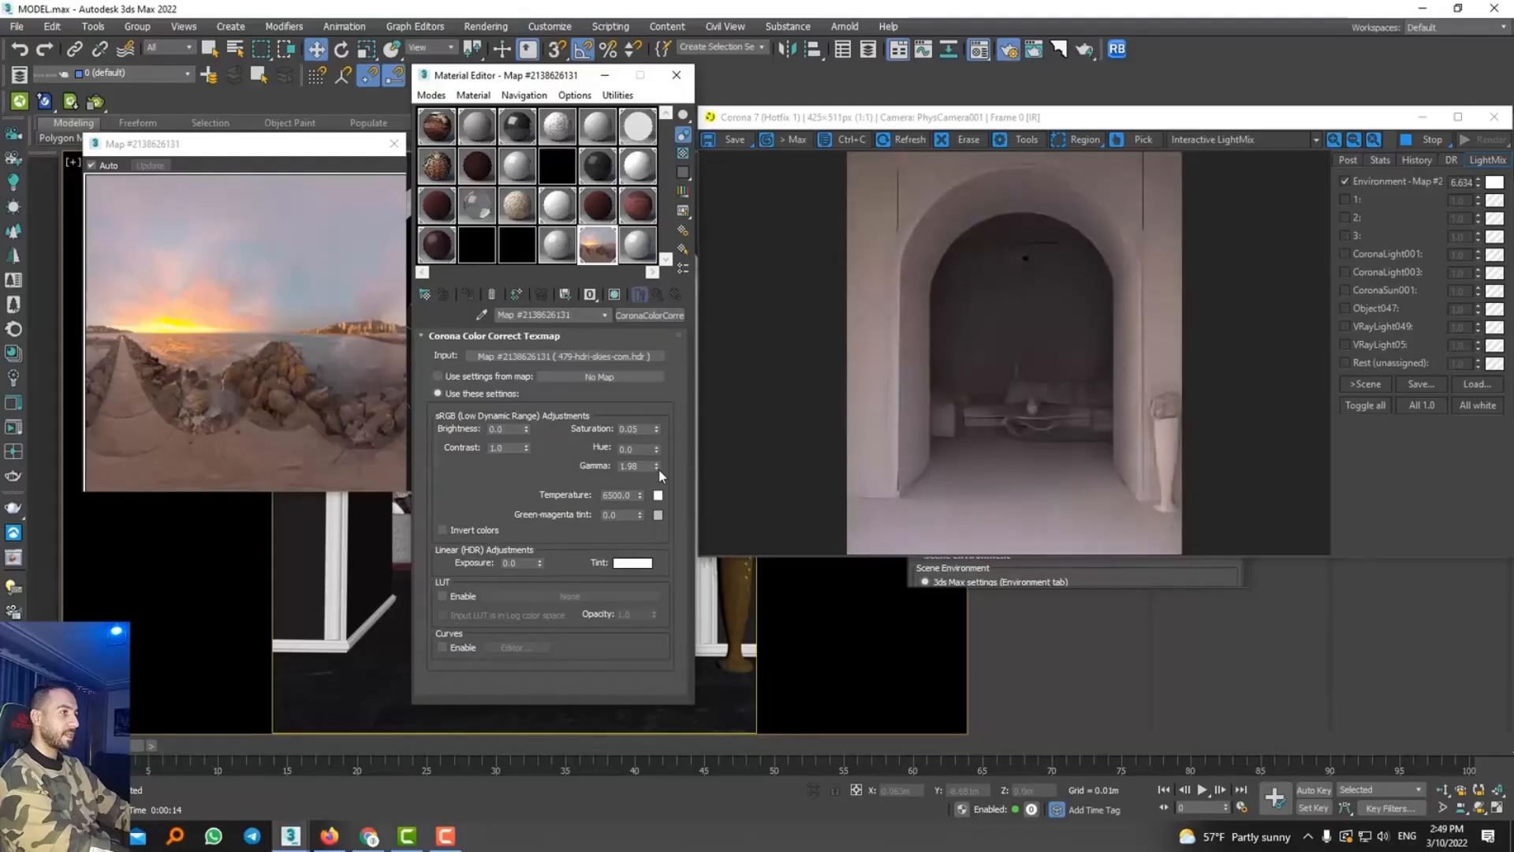
mouse_move(657, 465)
left_mouse_down()
mouse_move(657, 485)
mouse_move(654, 469)
left_mouse_up()
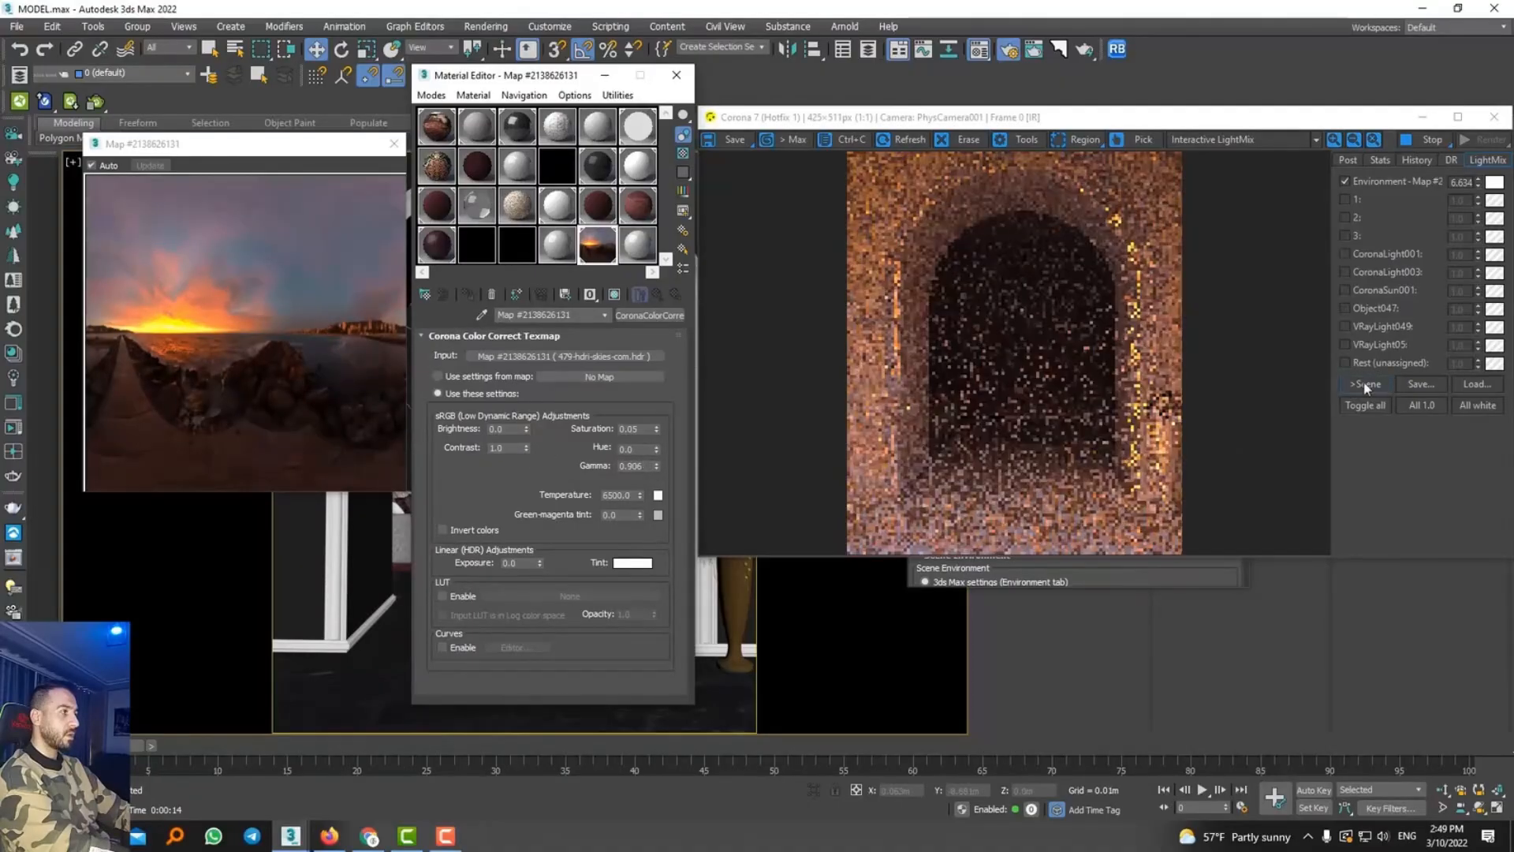
Enable the CoronaSun001 layer in LightMix and set its intensity to 0.080
left_click(1366, 289)
left_click_drag(1479, 292, 1468, 476)
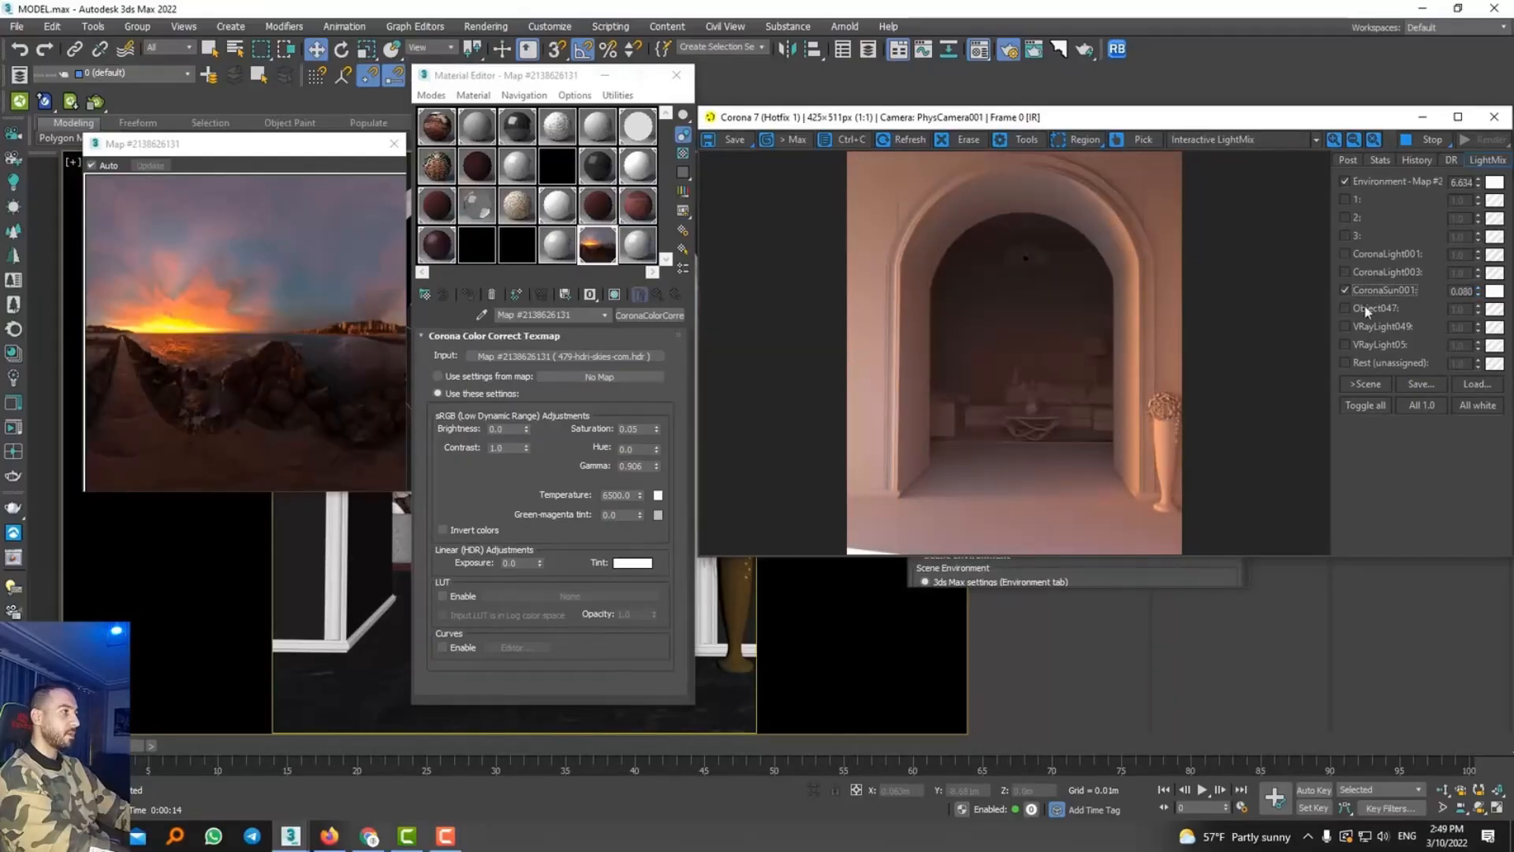
Try inverting the sky's colors and revert it, then set its contrast to 1.36, gamma to 0.806 and saturation to 0.08
left_click(504, 531)
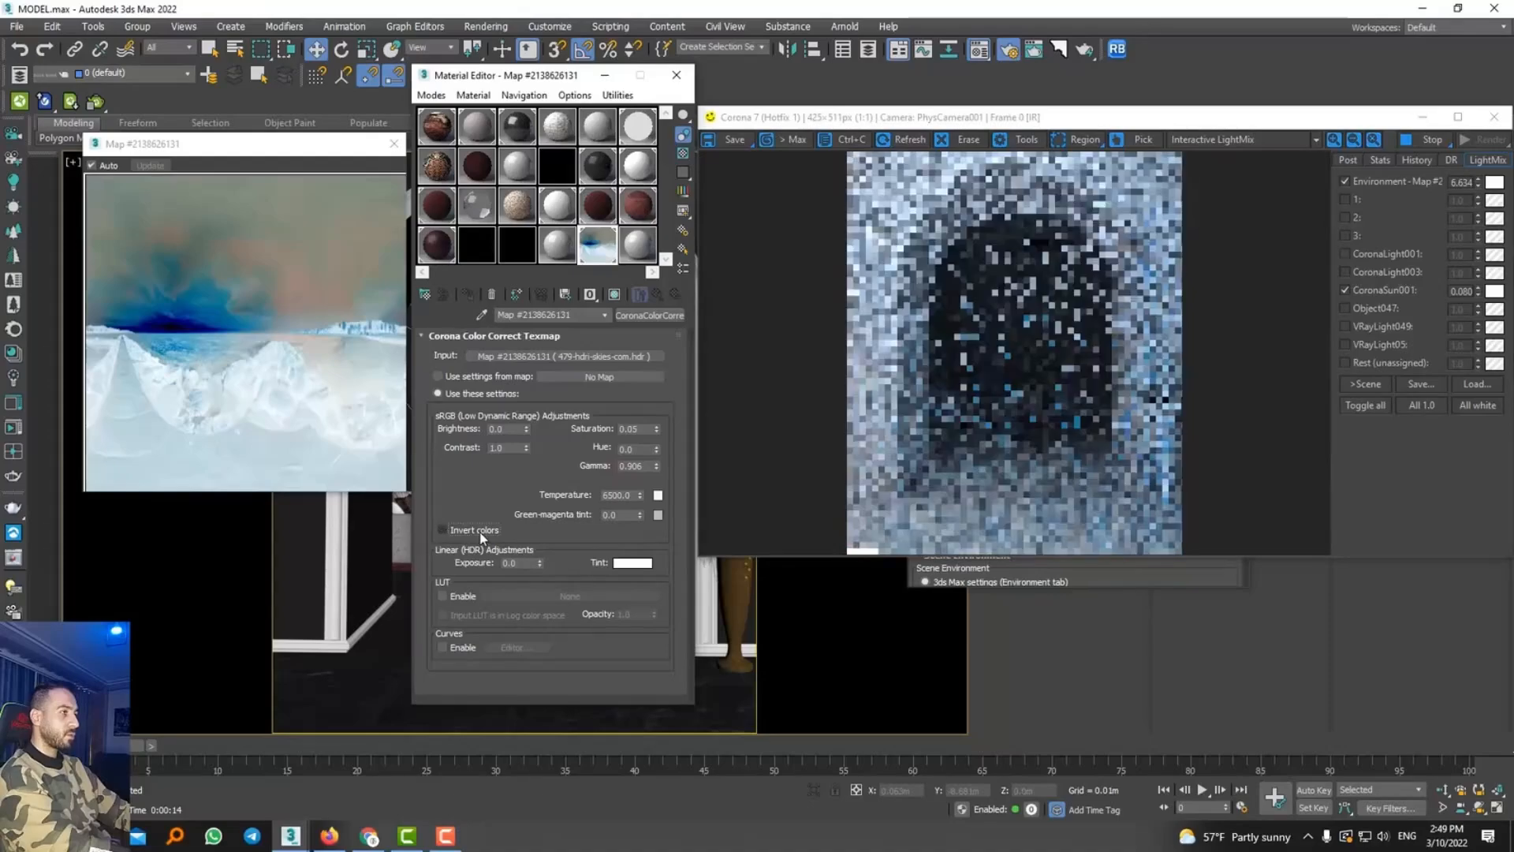
left_click(504, 532)
left_click_drag(526, 448, 526, 426)
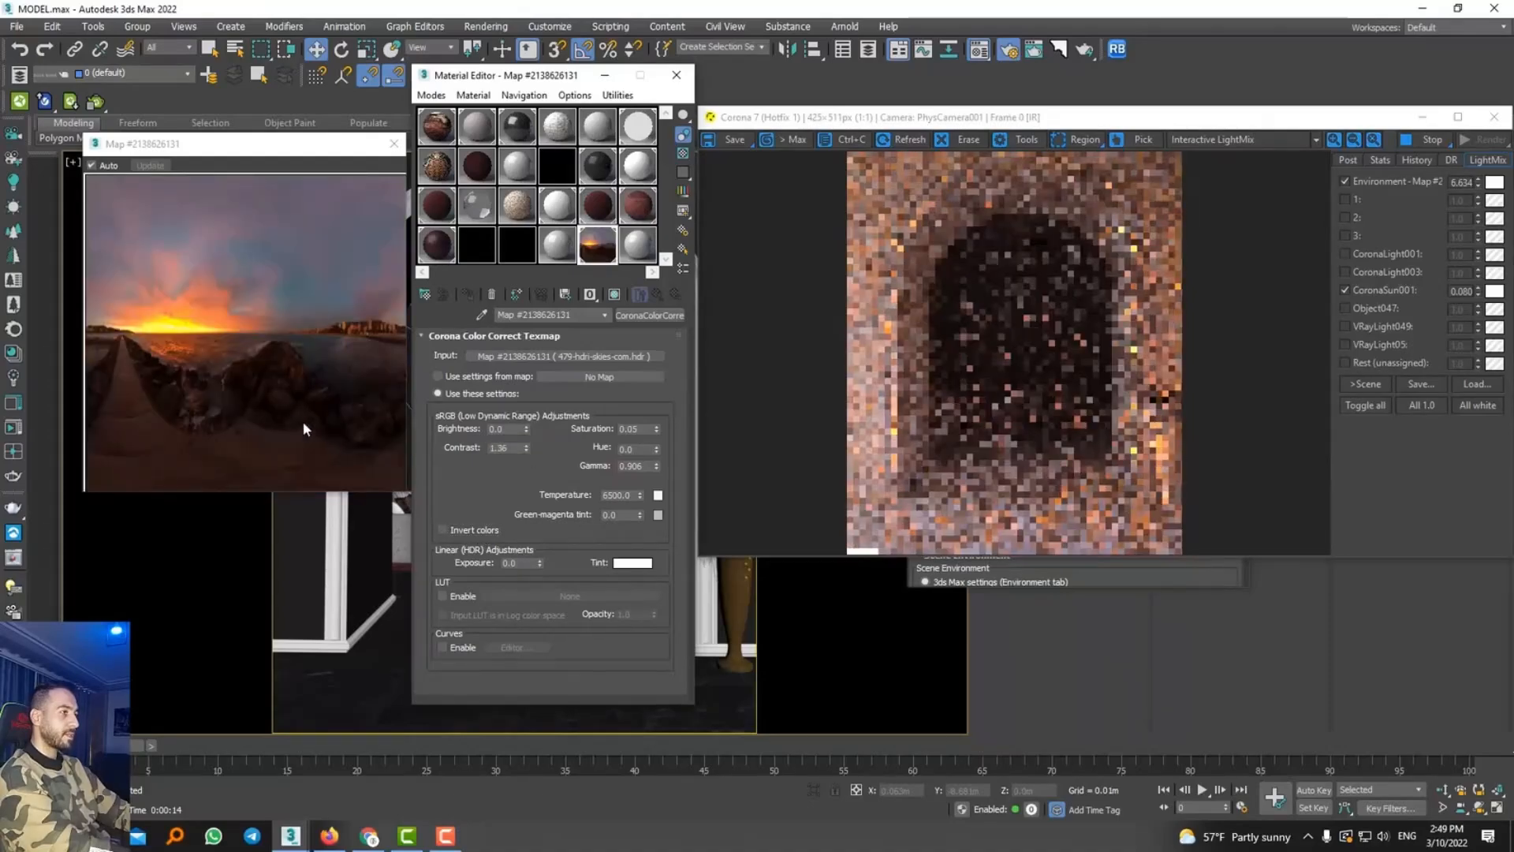
left_click(656, 469)
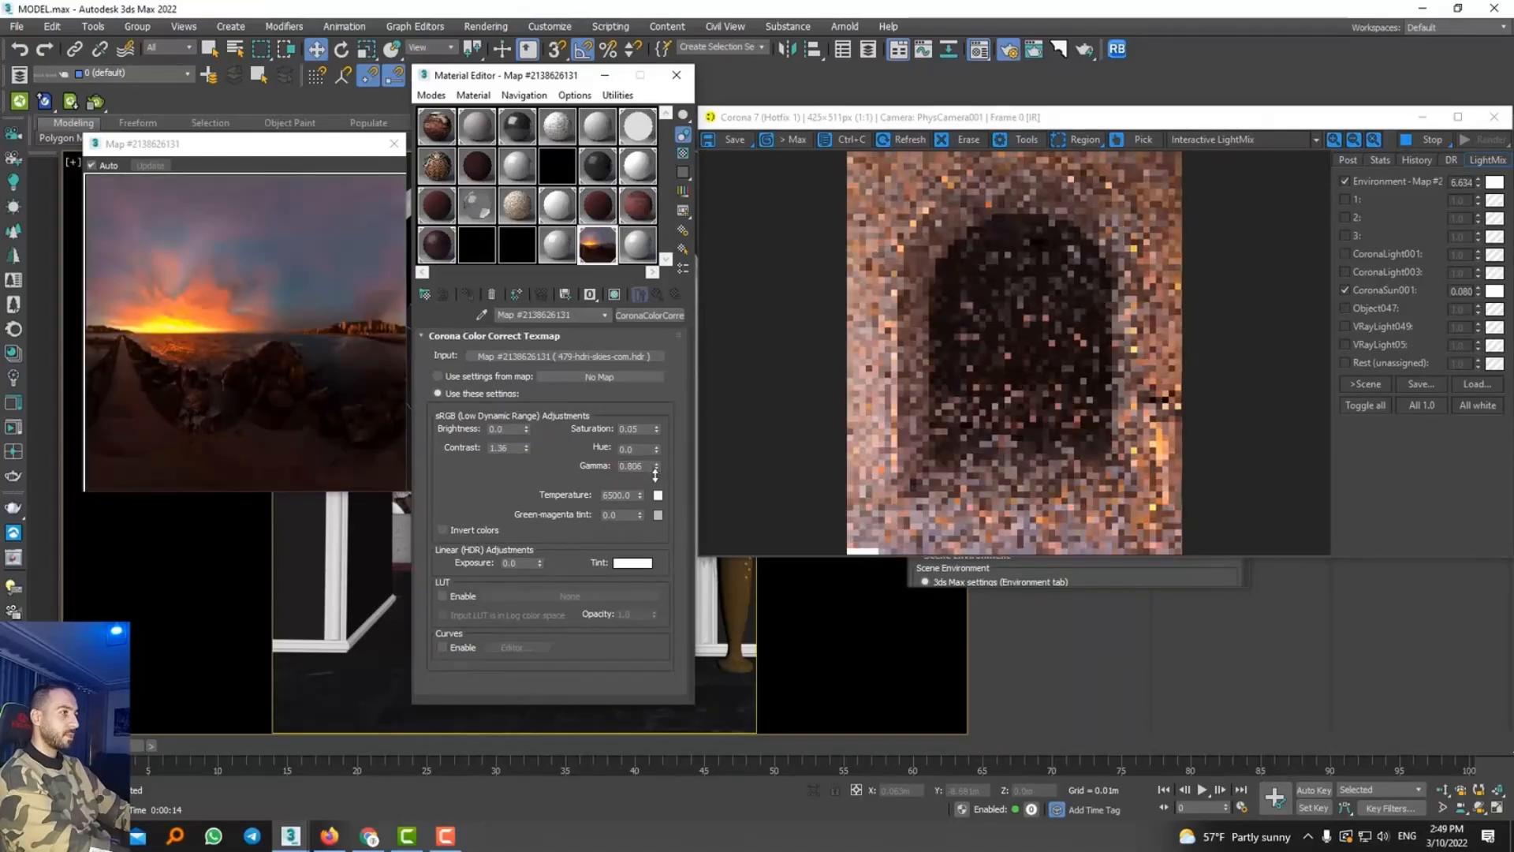
left_click_drag(656, 431, 656, 435)
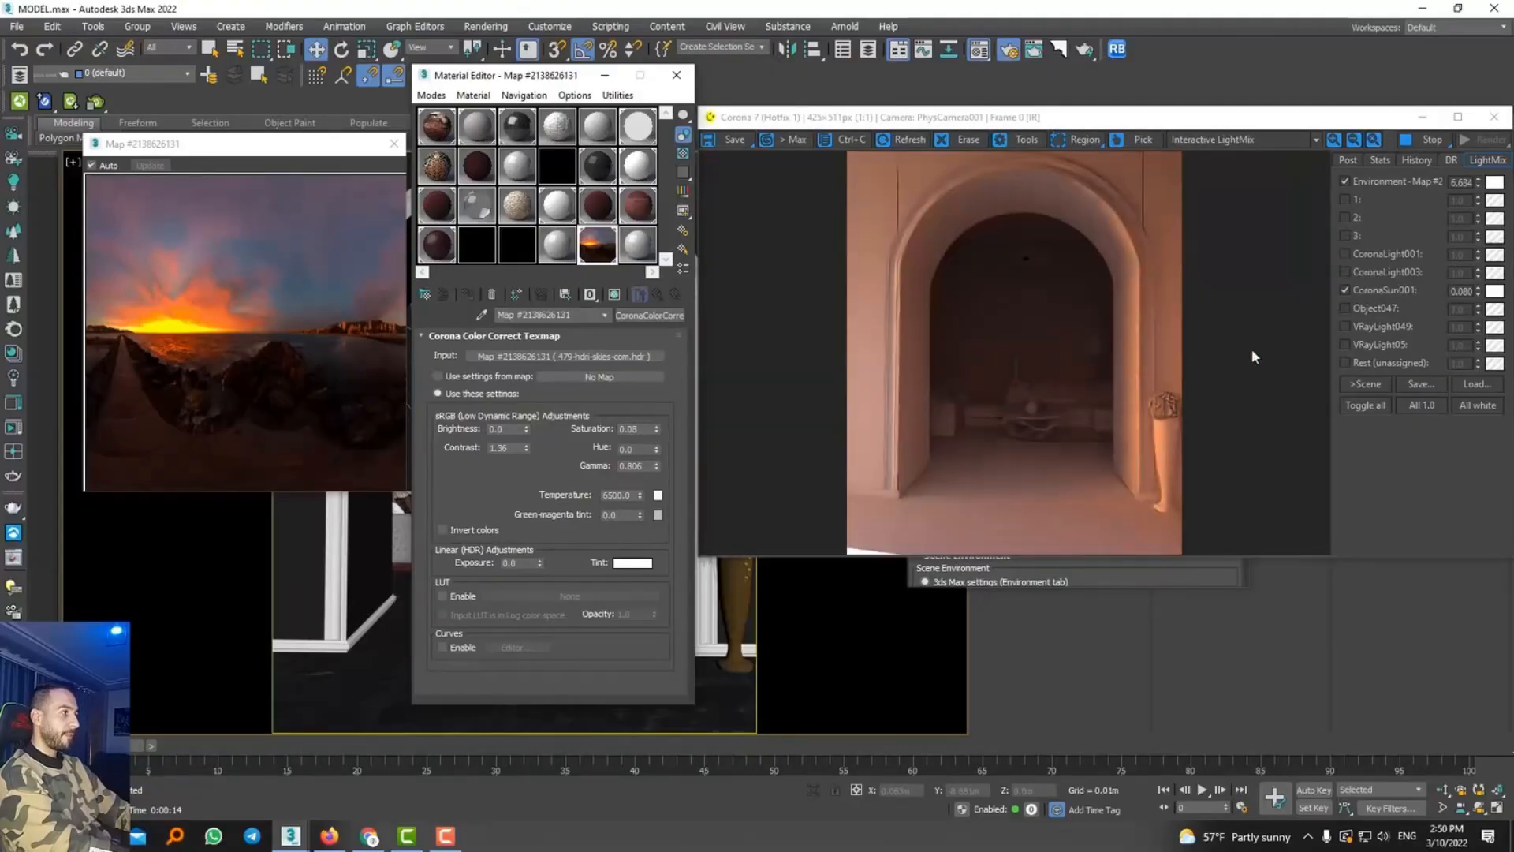
Set the render's tone mapping highlight compression to 1.046
left_click(1347, 159)
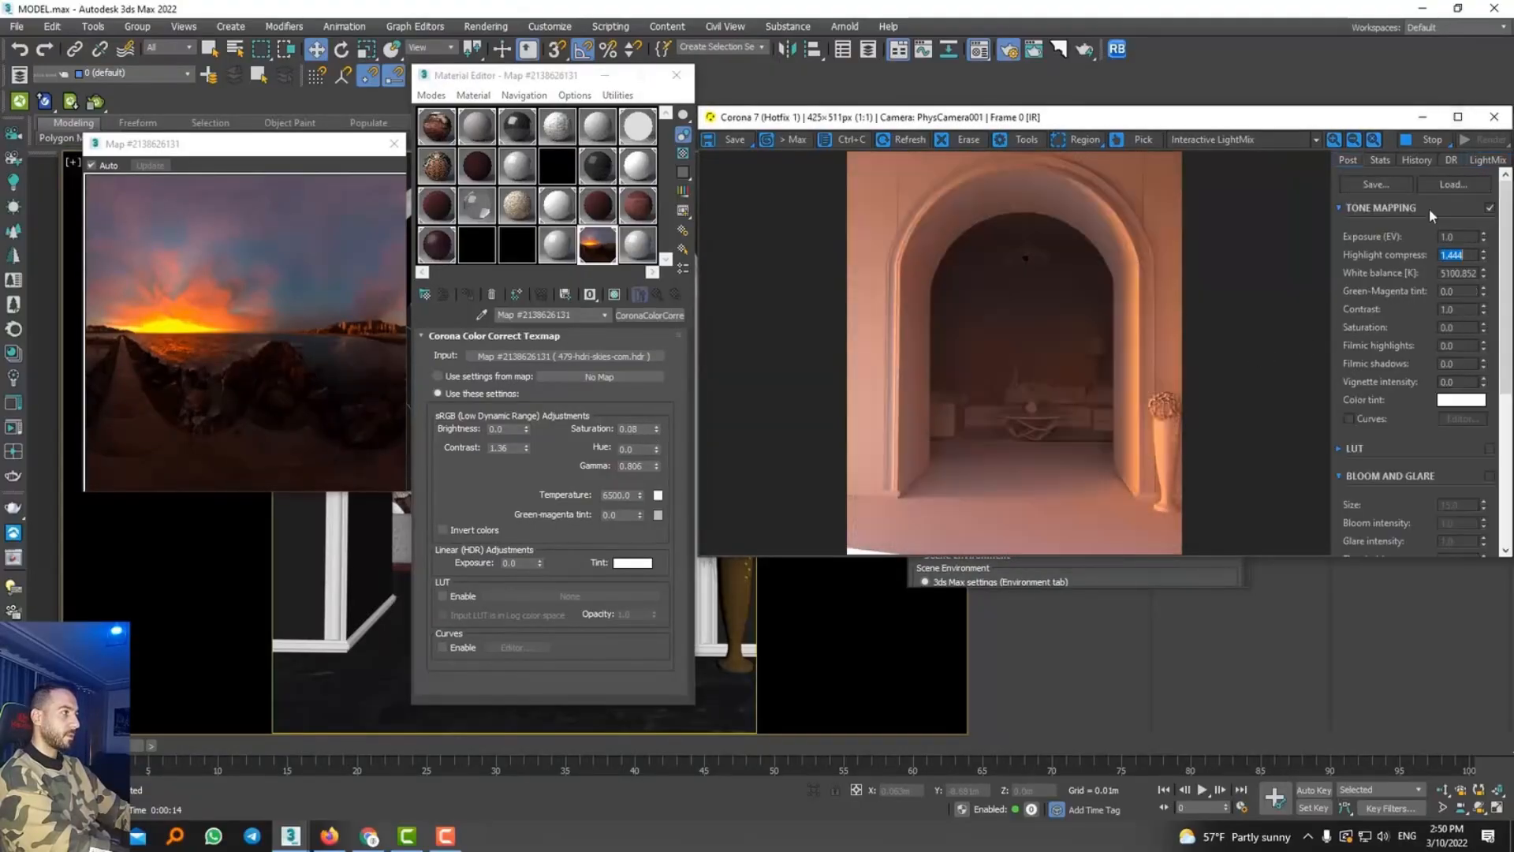
left_click_drag(1481, 272, 1493, 324)
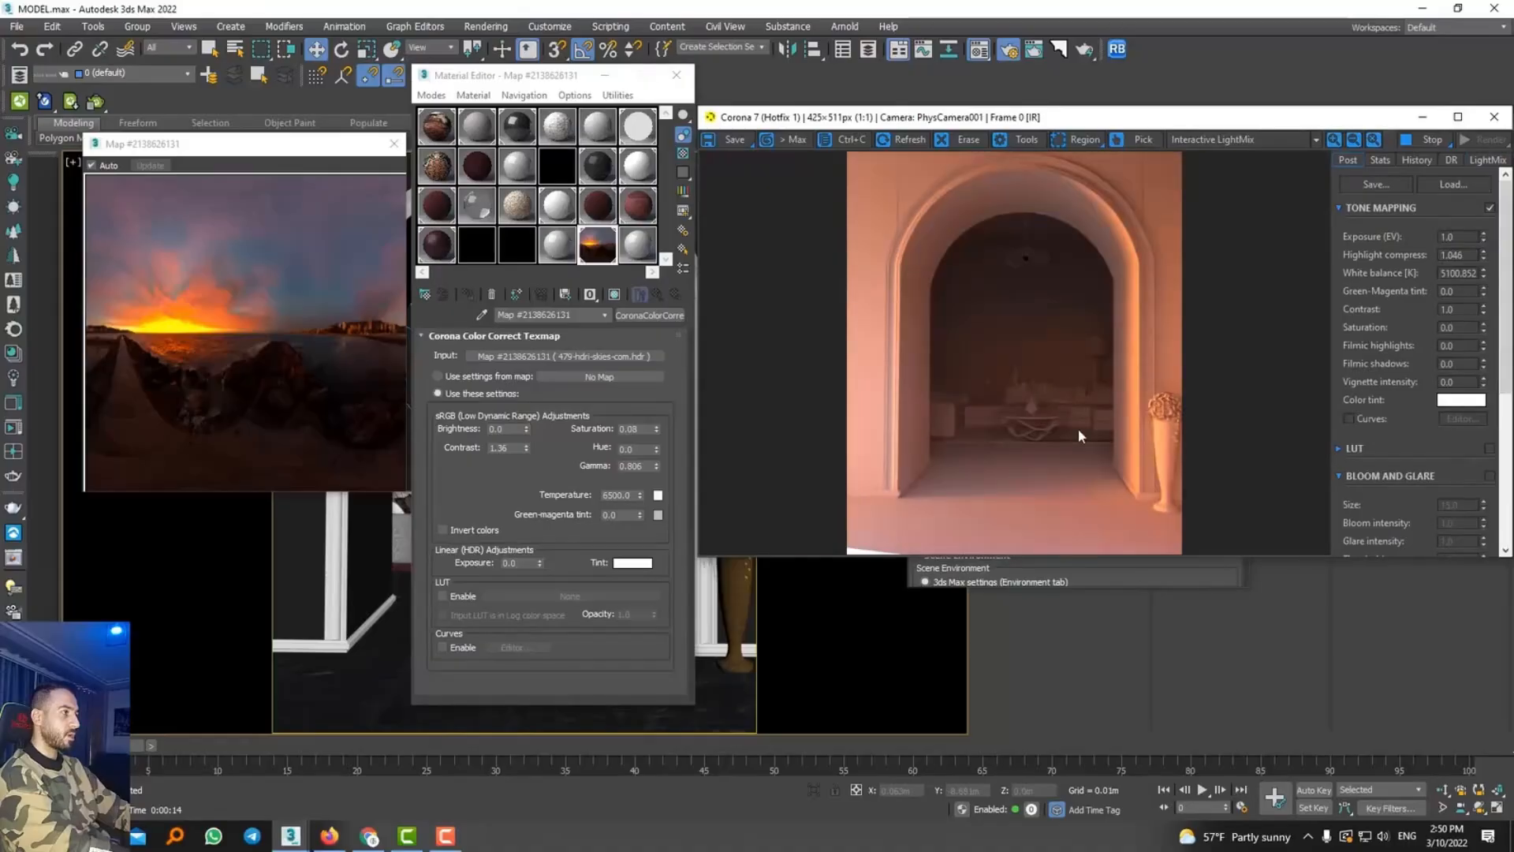
Go into the color correction's input bitmap and set its environment rotation to 360 degrees
left_click(651, 356)
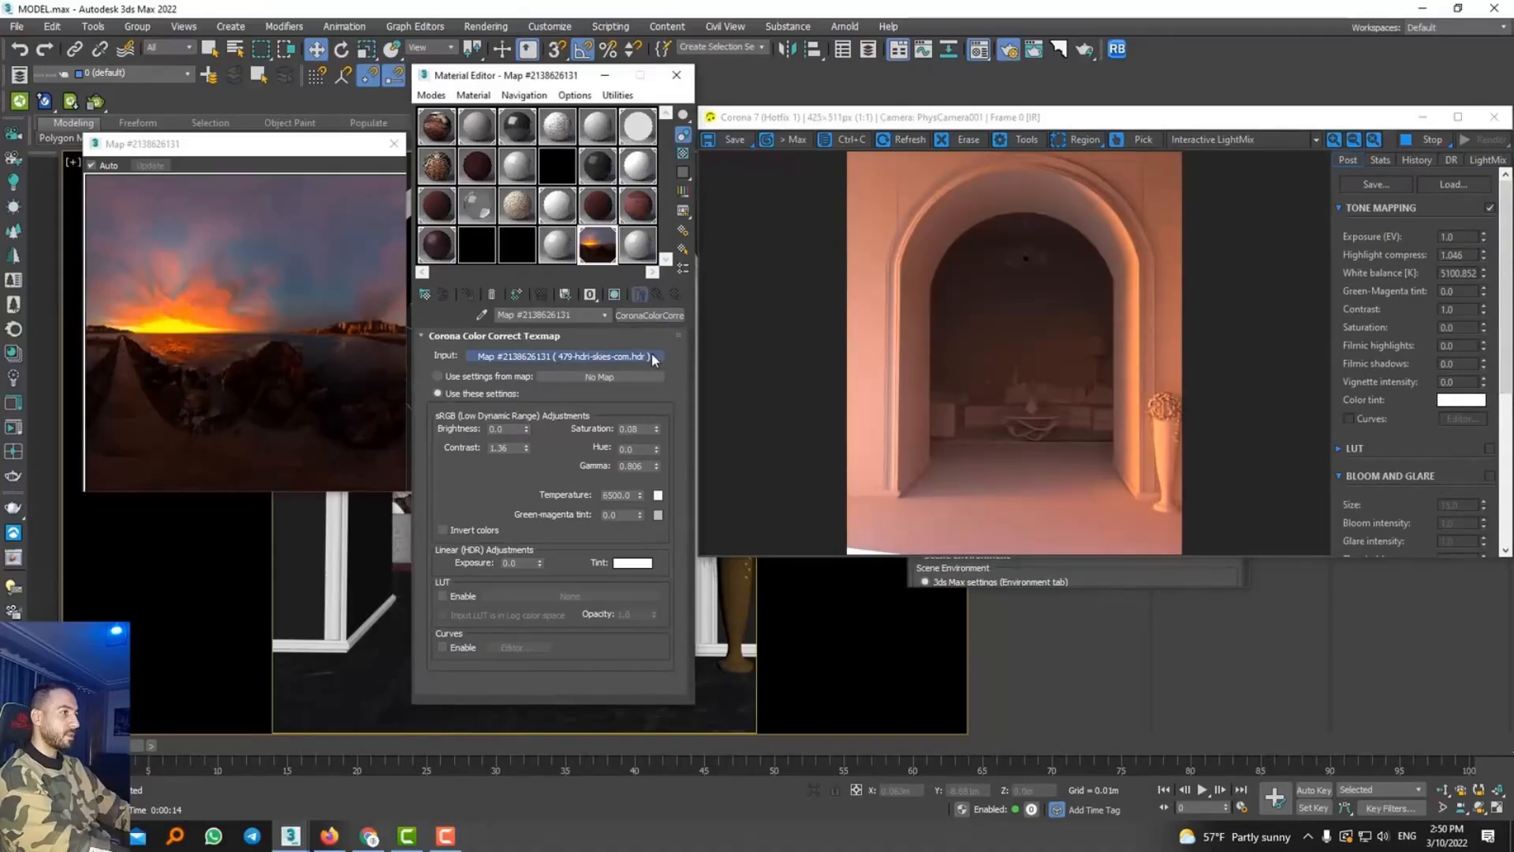
double_click(541, 471)
type("360")
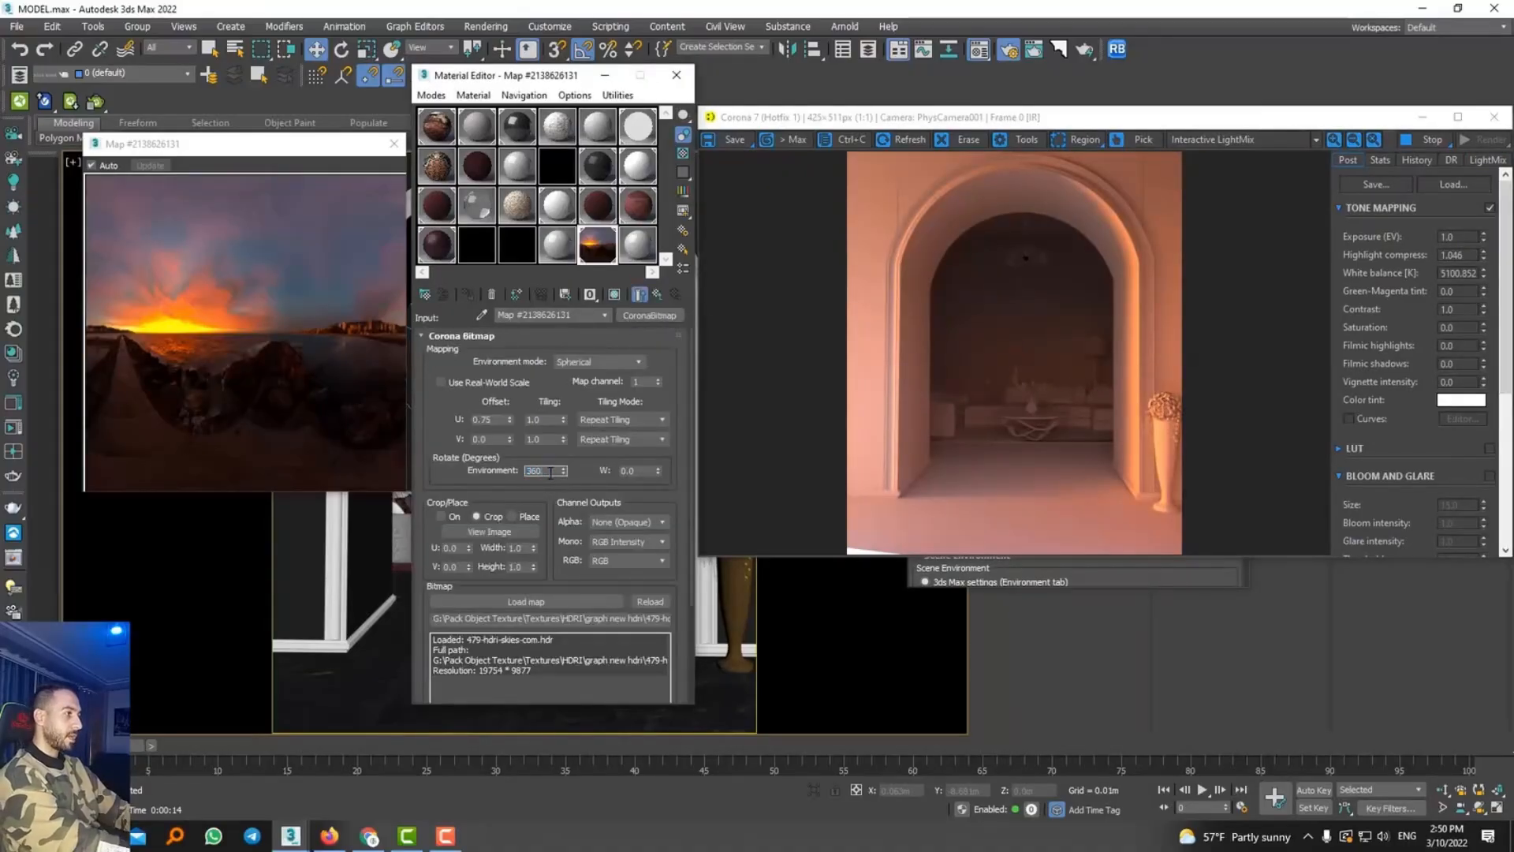
left_click(640, 471)
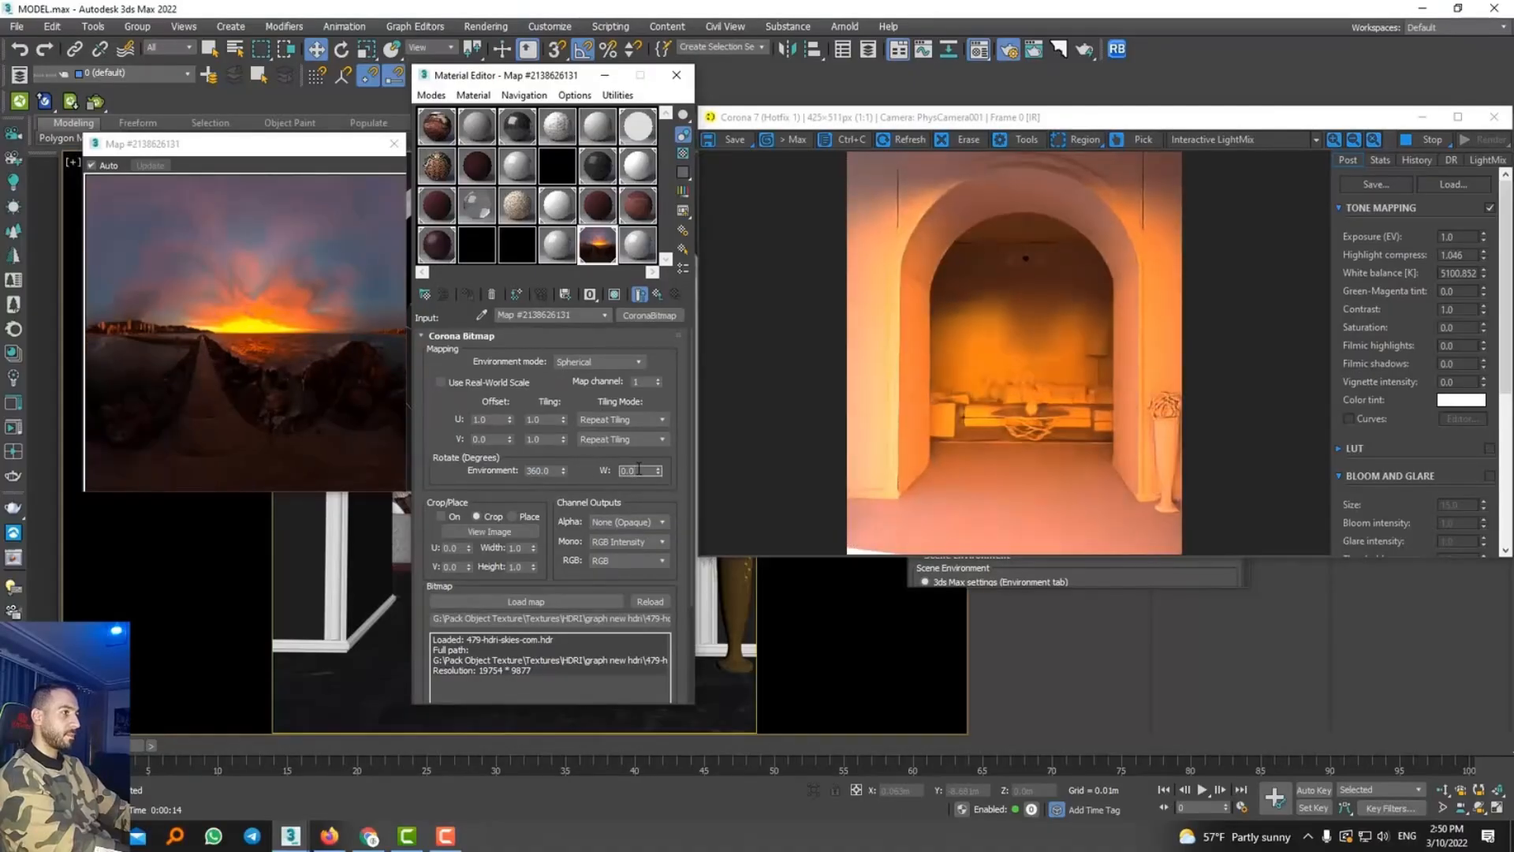
Set the sky bitmap's environment rotation to 0 degrees
double_click(546, 471)
type("0")
left_click(638, 470)
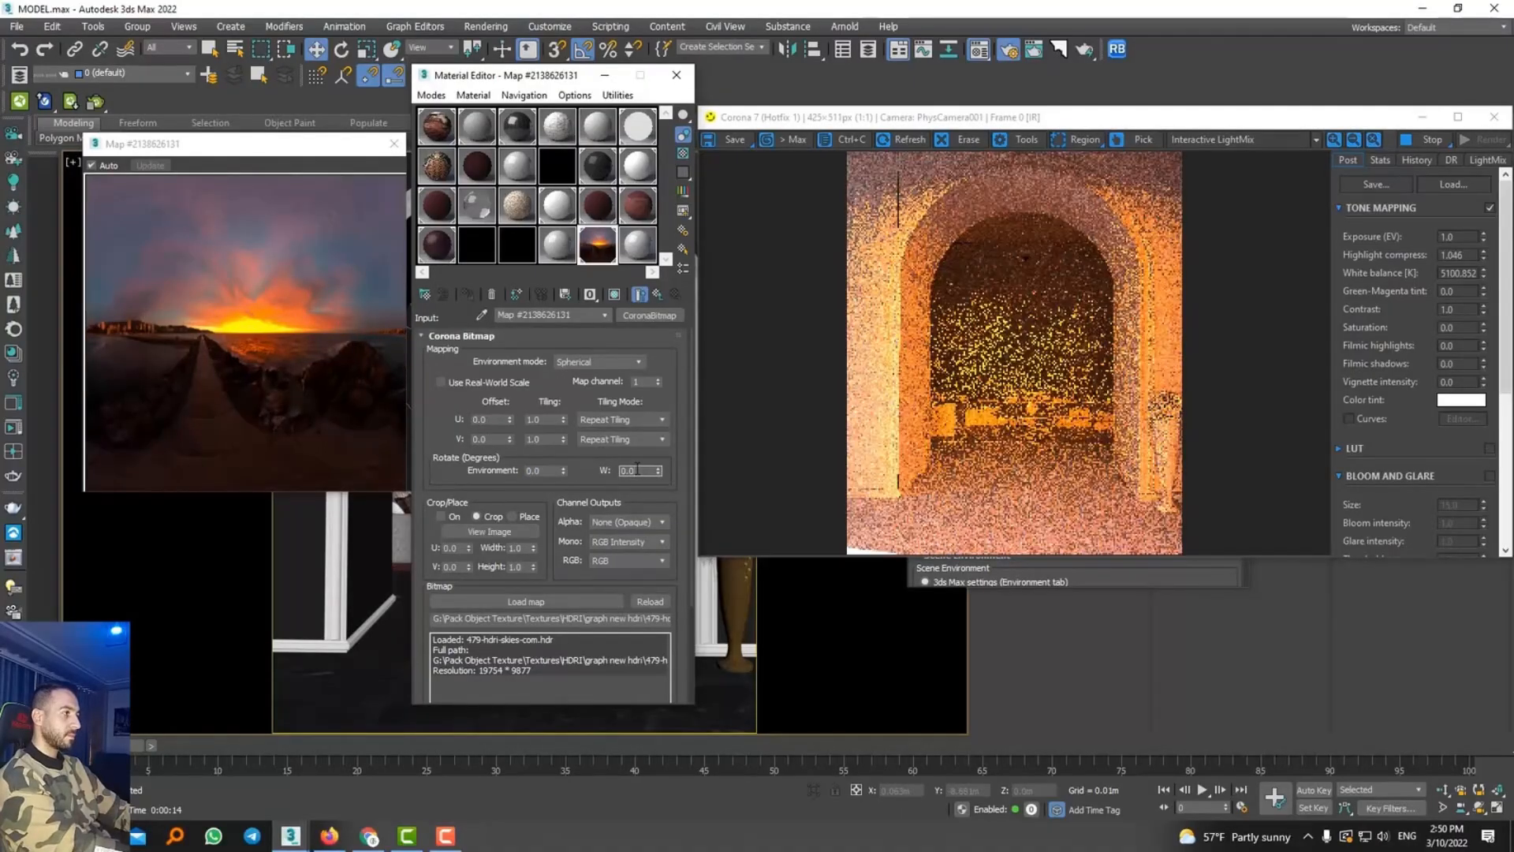
Return to the sky's color correction and set its saturation to 0.02 and gamma to 0.896
left_click(653, 295)
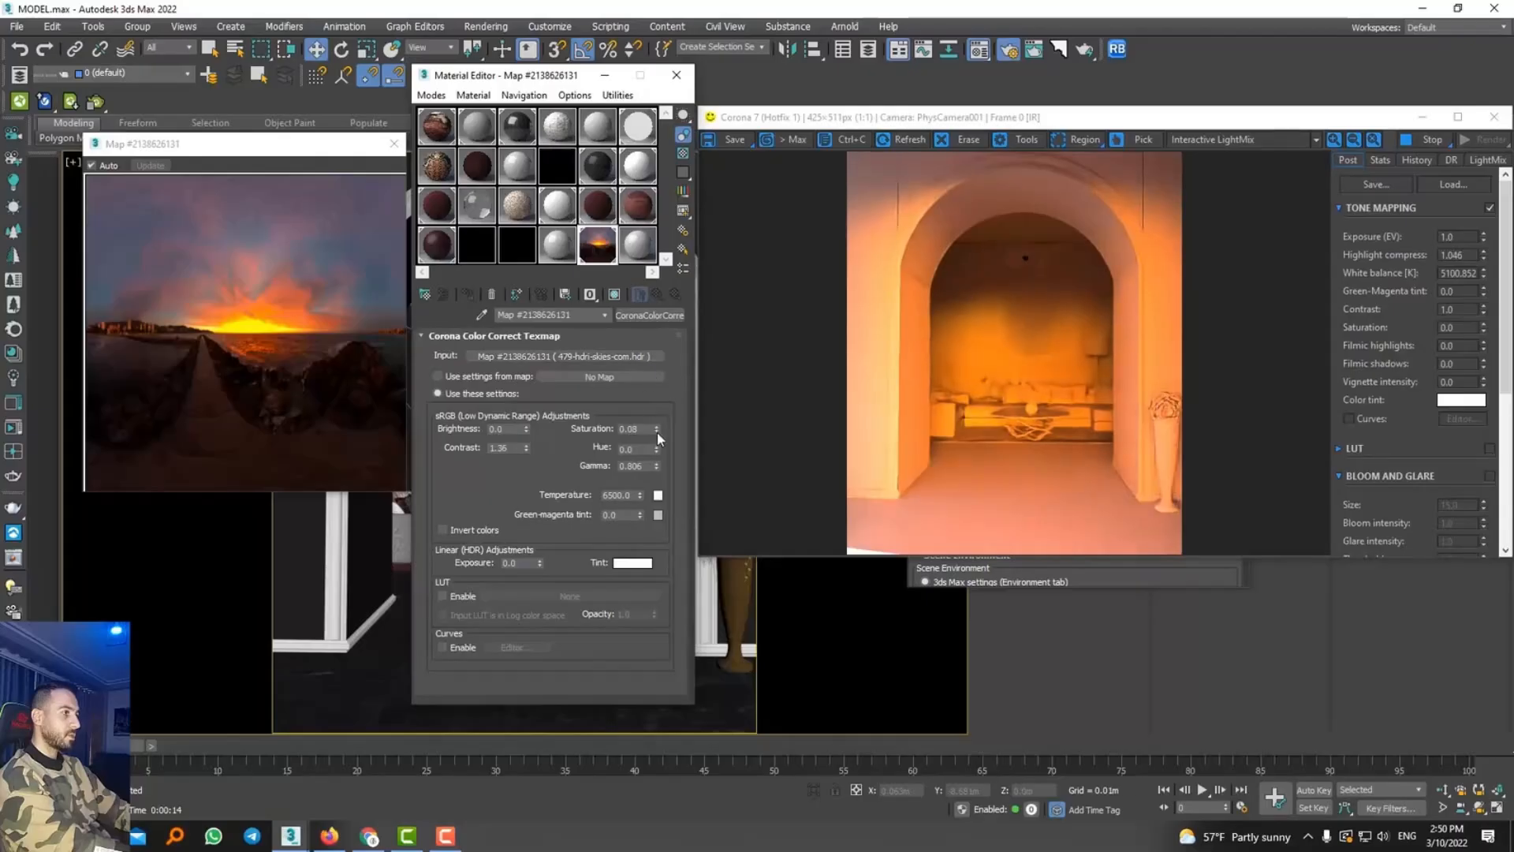
mouse_move(656, 433)
left_mouse_down()
mouse_move(660, 475)
mouse_move(656, 455)
left_mouse_up()
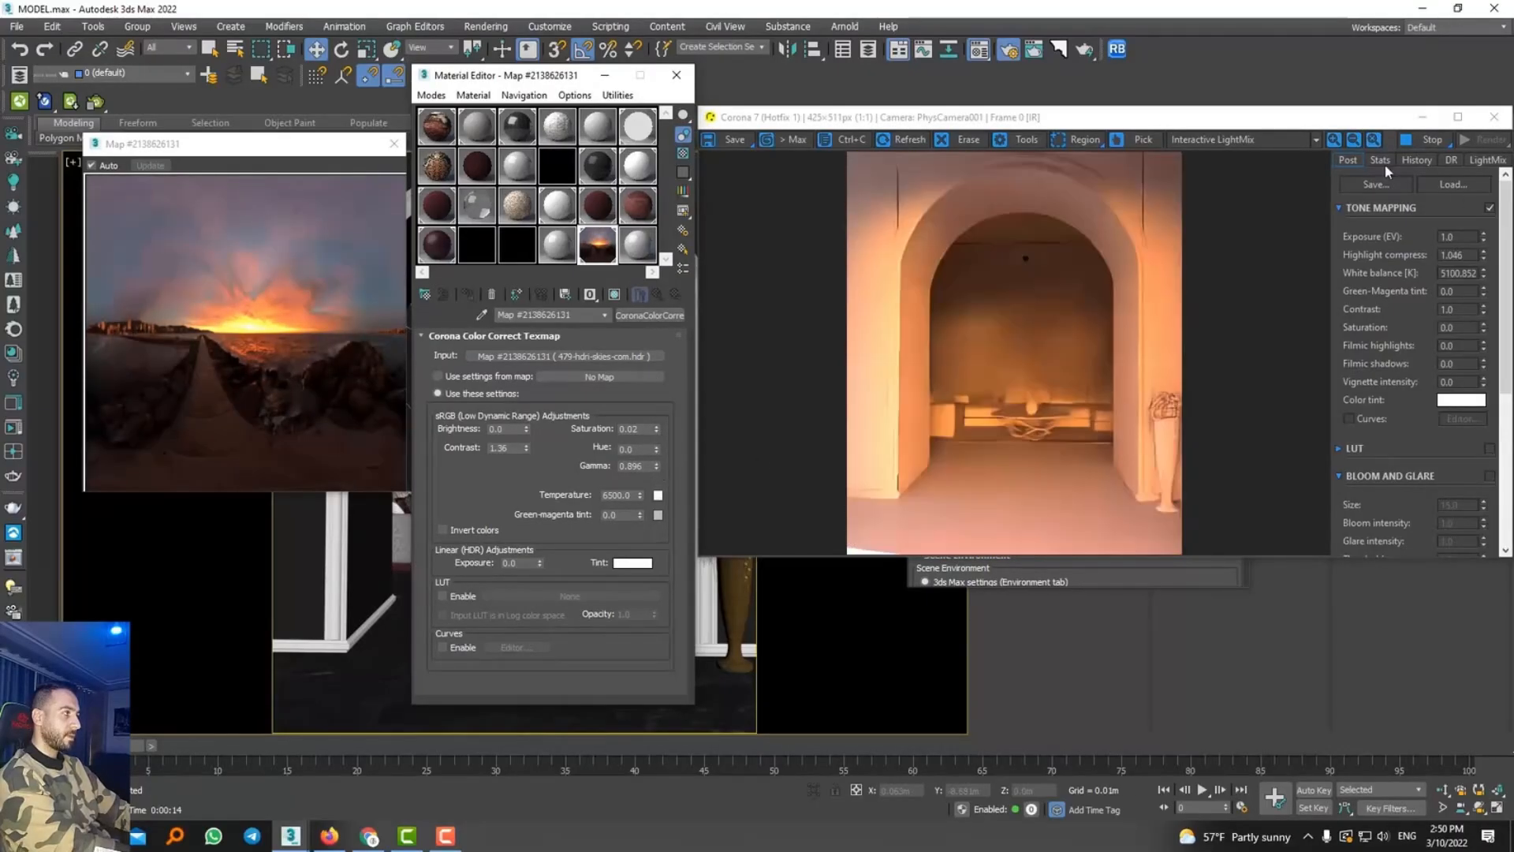
Turn off the CoronaSun001 layer in LightMix and raise the Environment map layer's intensity to 8.820
left_click(1488, 159)
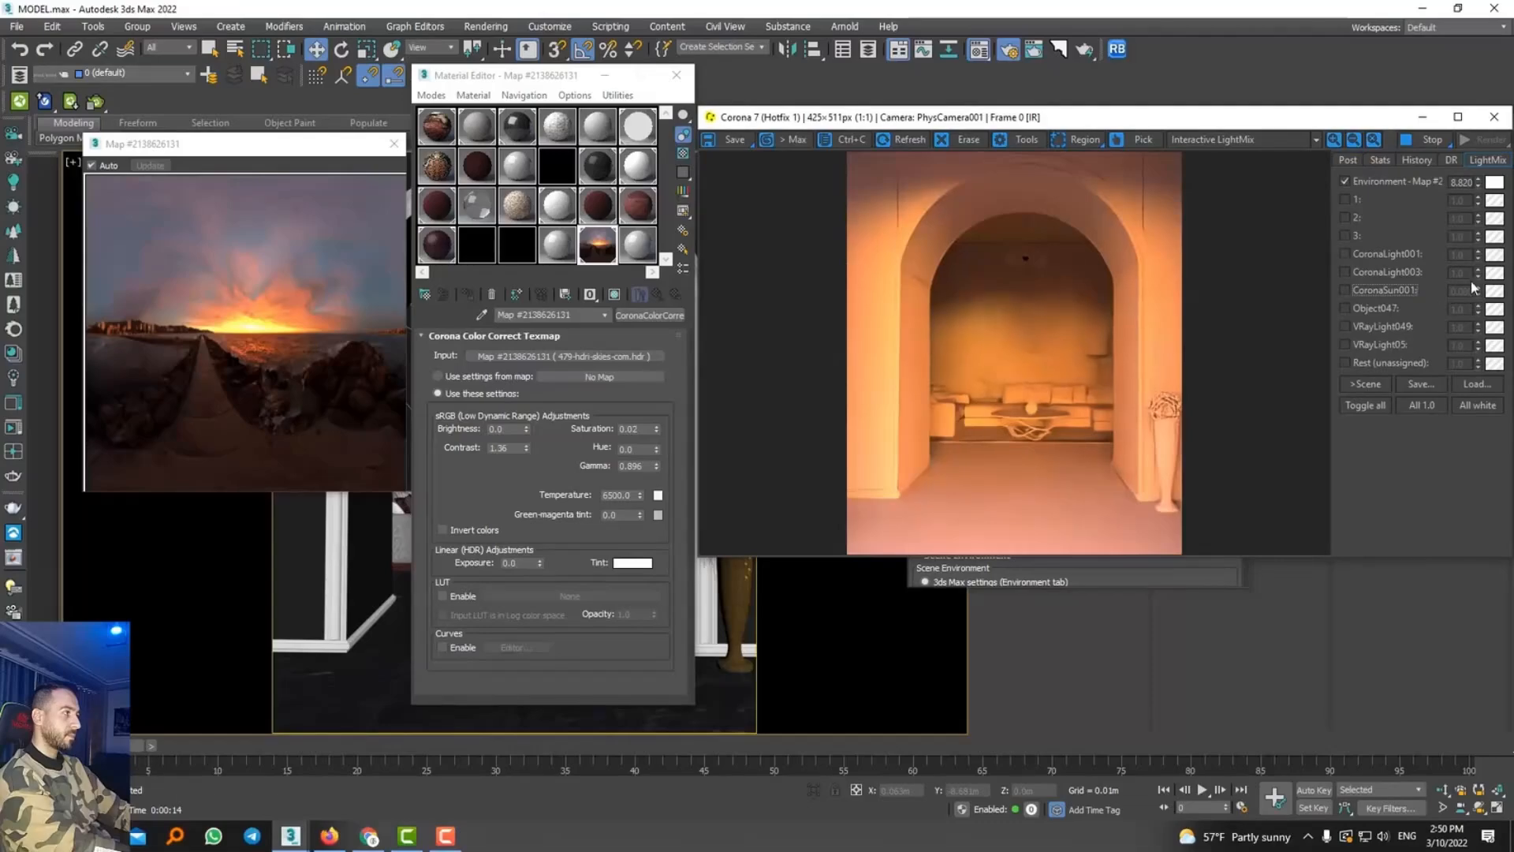
Set the render's tone mapping exposure to 0.653 EV and its highlight compression to 1.141
left_click(1348, 160)
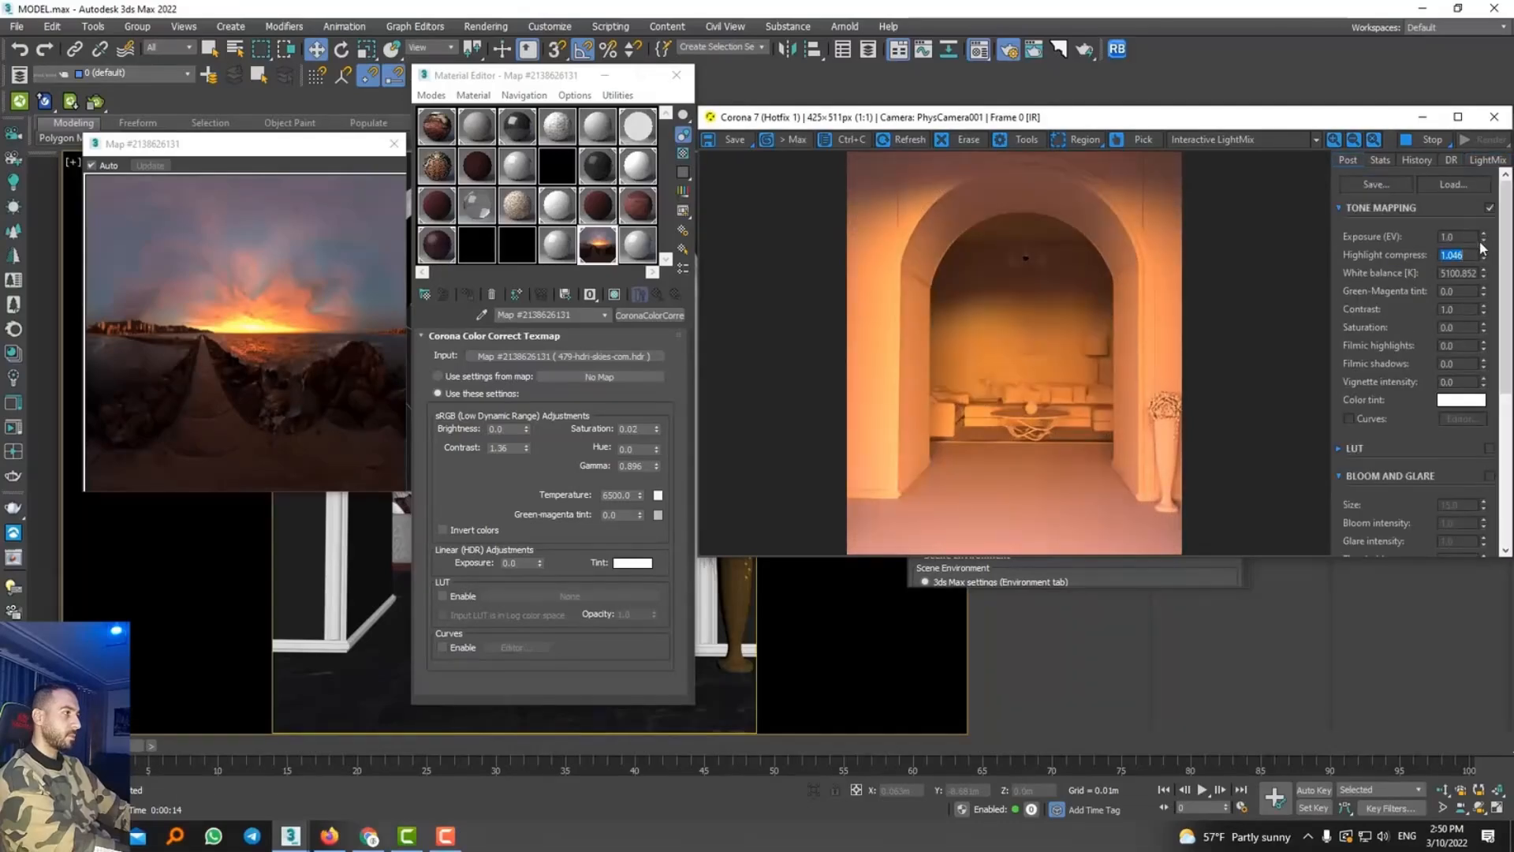
mouse_move(1482, 236)
left_mouse_down()
mouse_move(1465, 192)
mouse_move(1485, 250)
left_mouse_up()
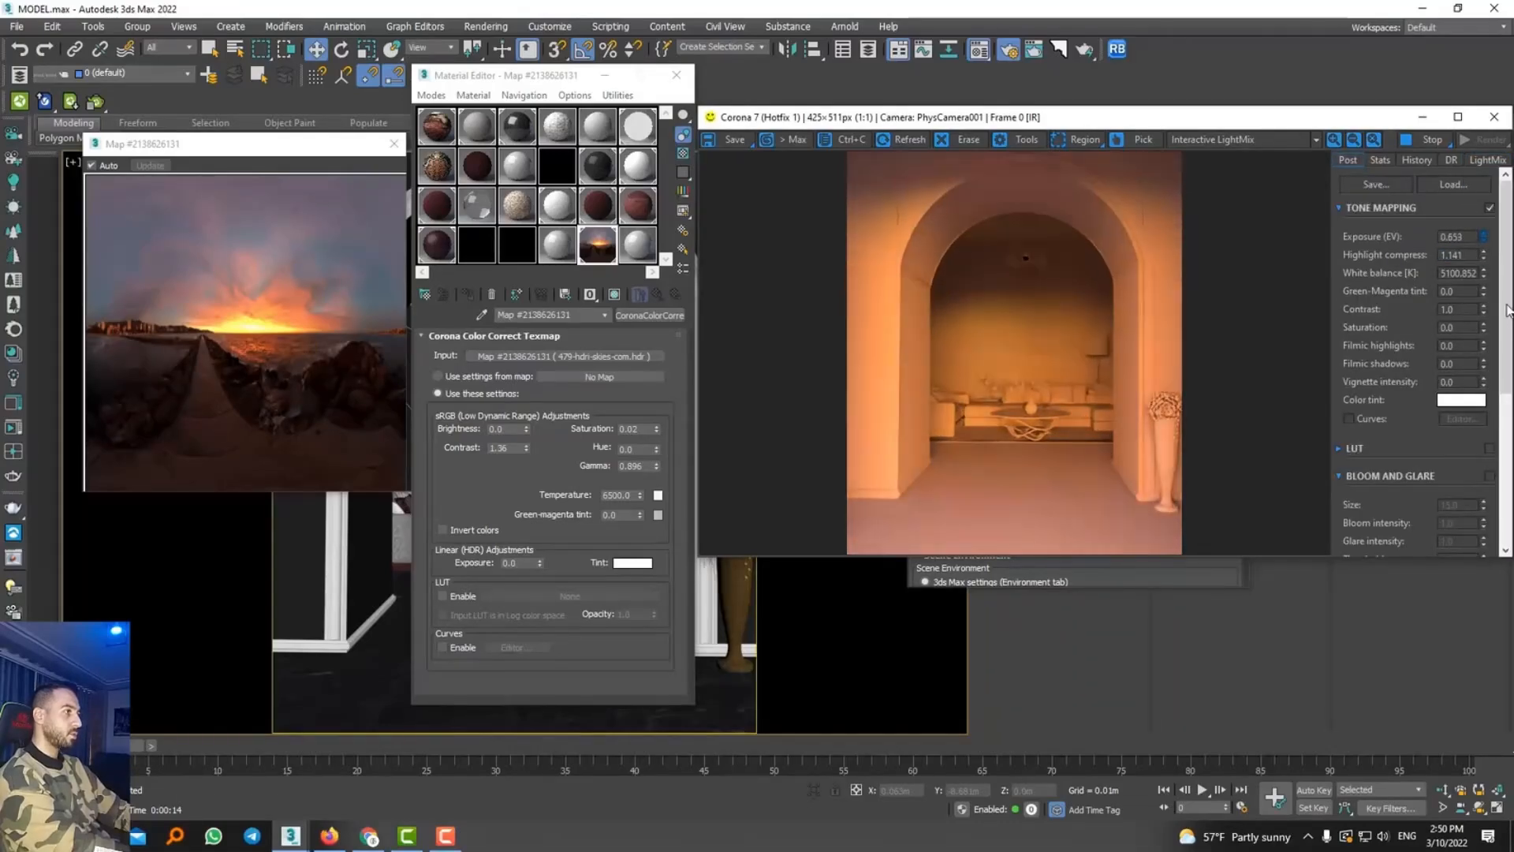
scroll(1072, 416, "up", 1)
scroll(1073, 416, "down", 1)
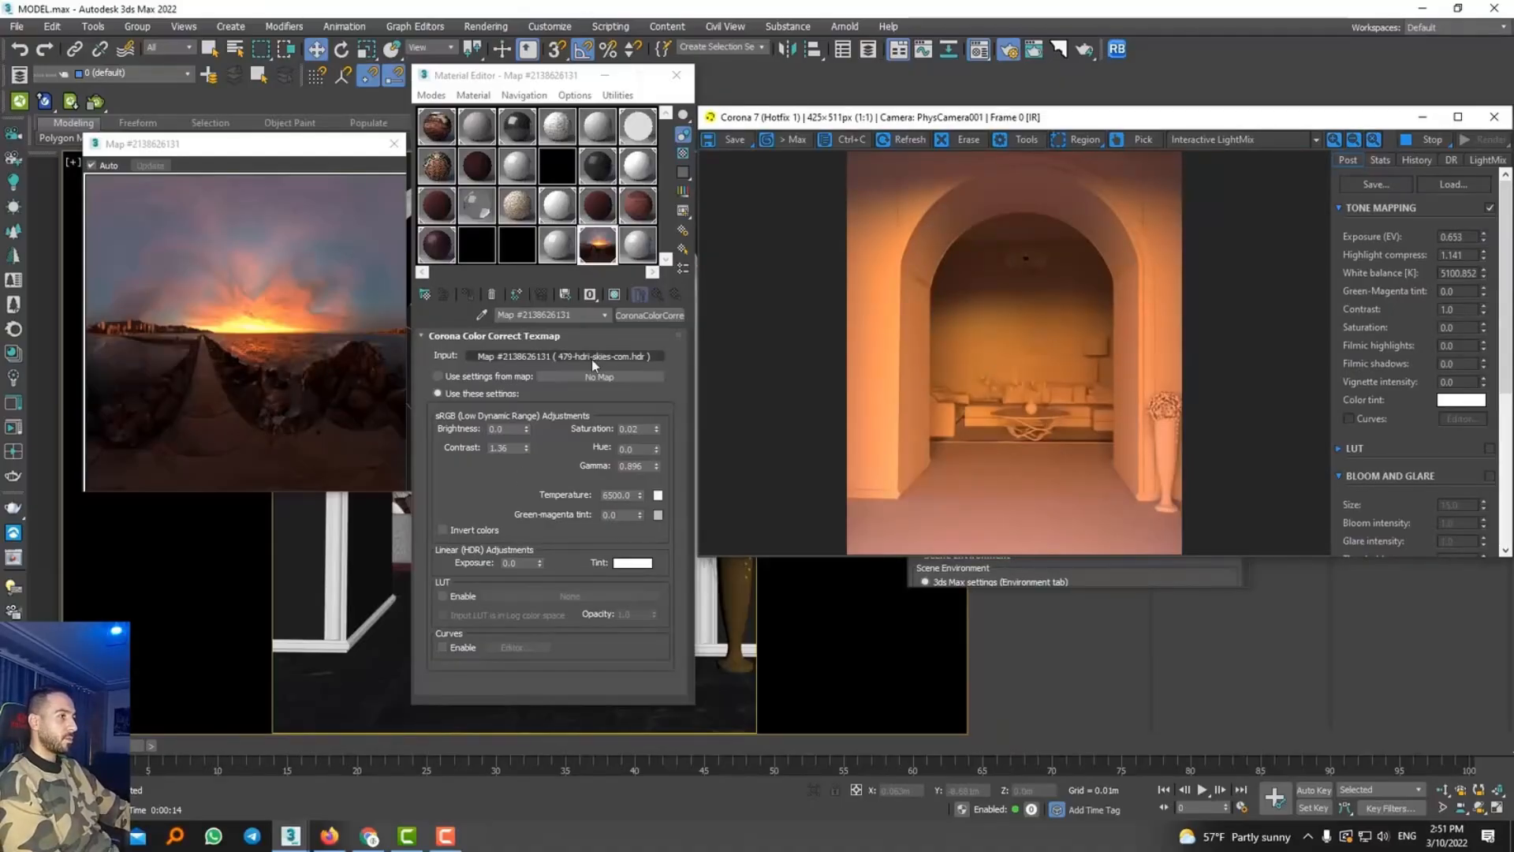
Open the sky bitmap from the color correction map and set its environment rotation to about 283.8 degrees
left_click(568, 356)
double_click(533, 471)
type("270")
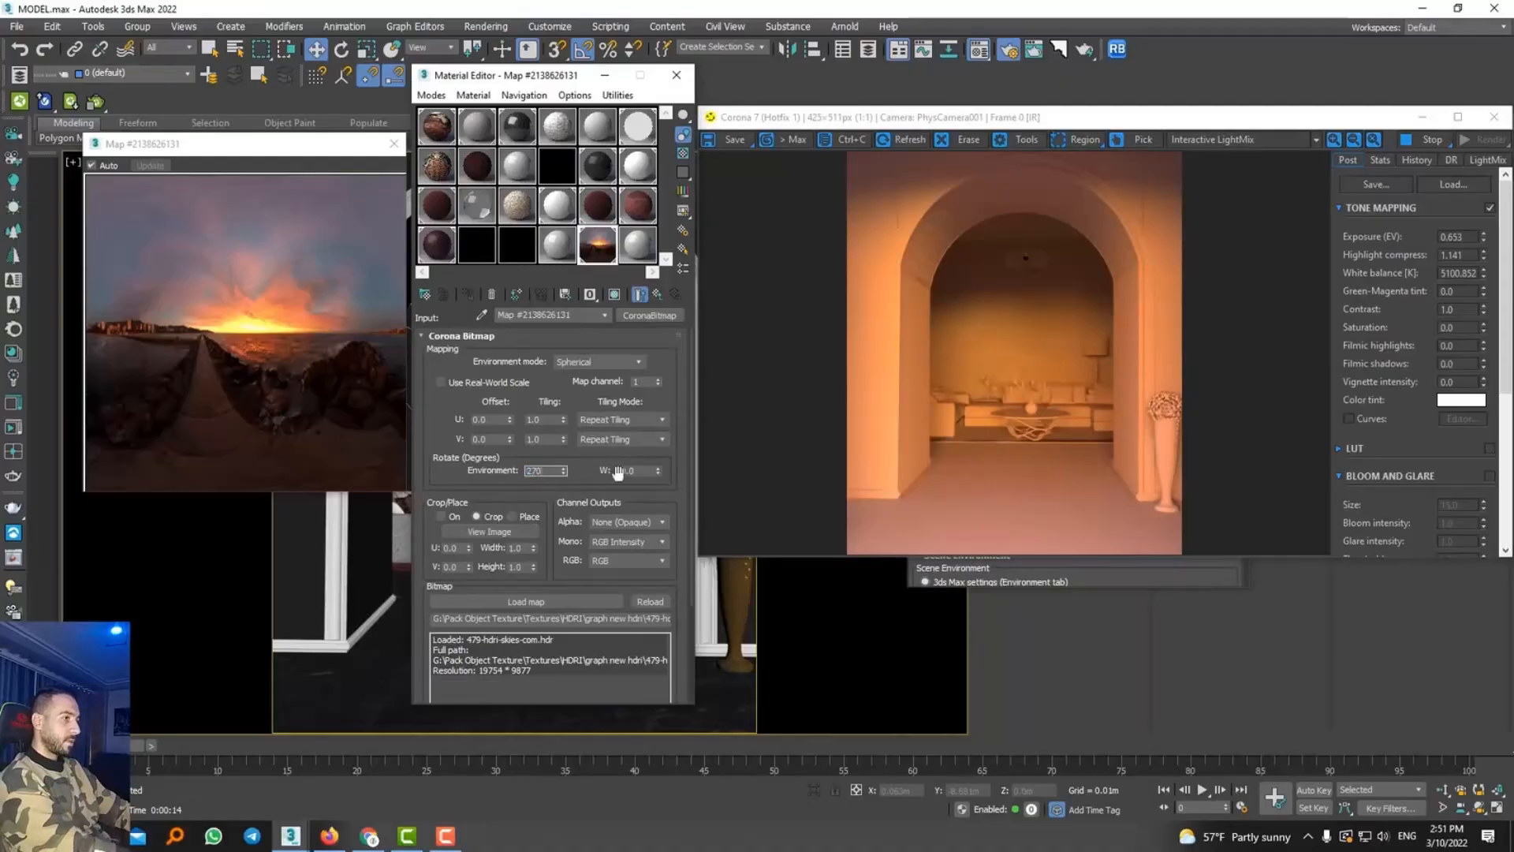
key("Tab")
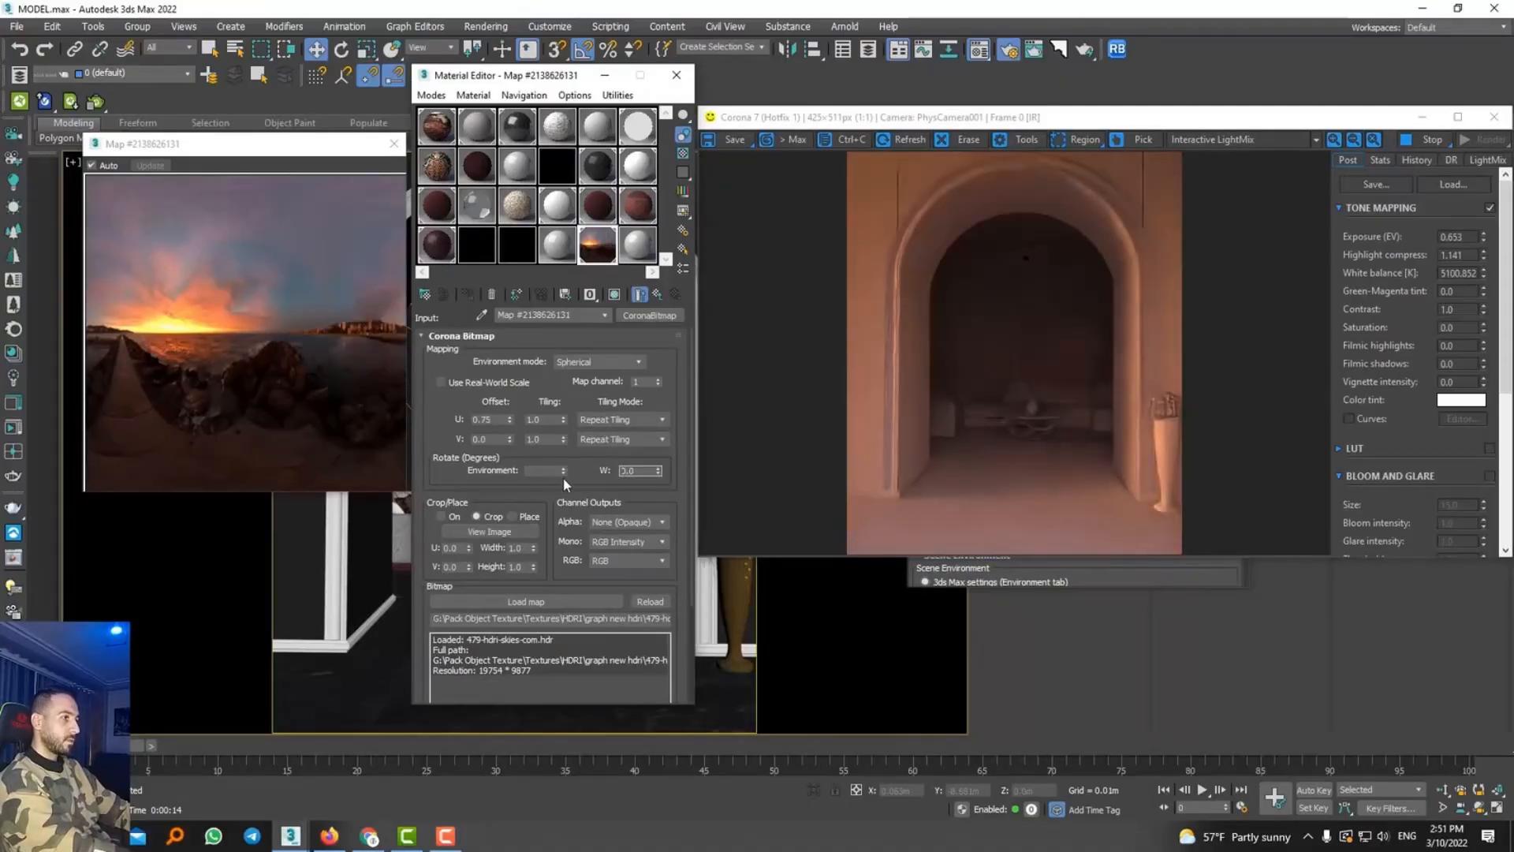
left_click_drag(563, 473, 563, 477)
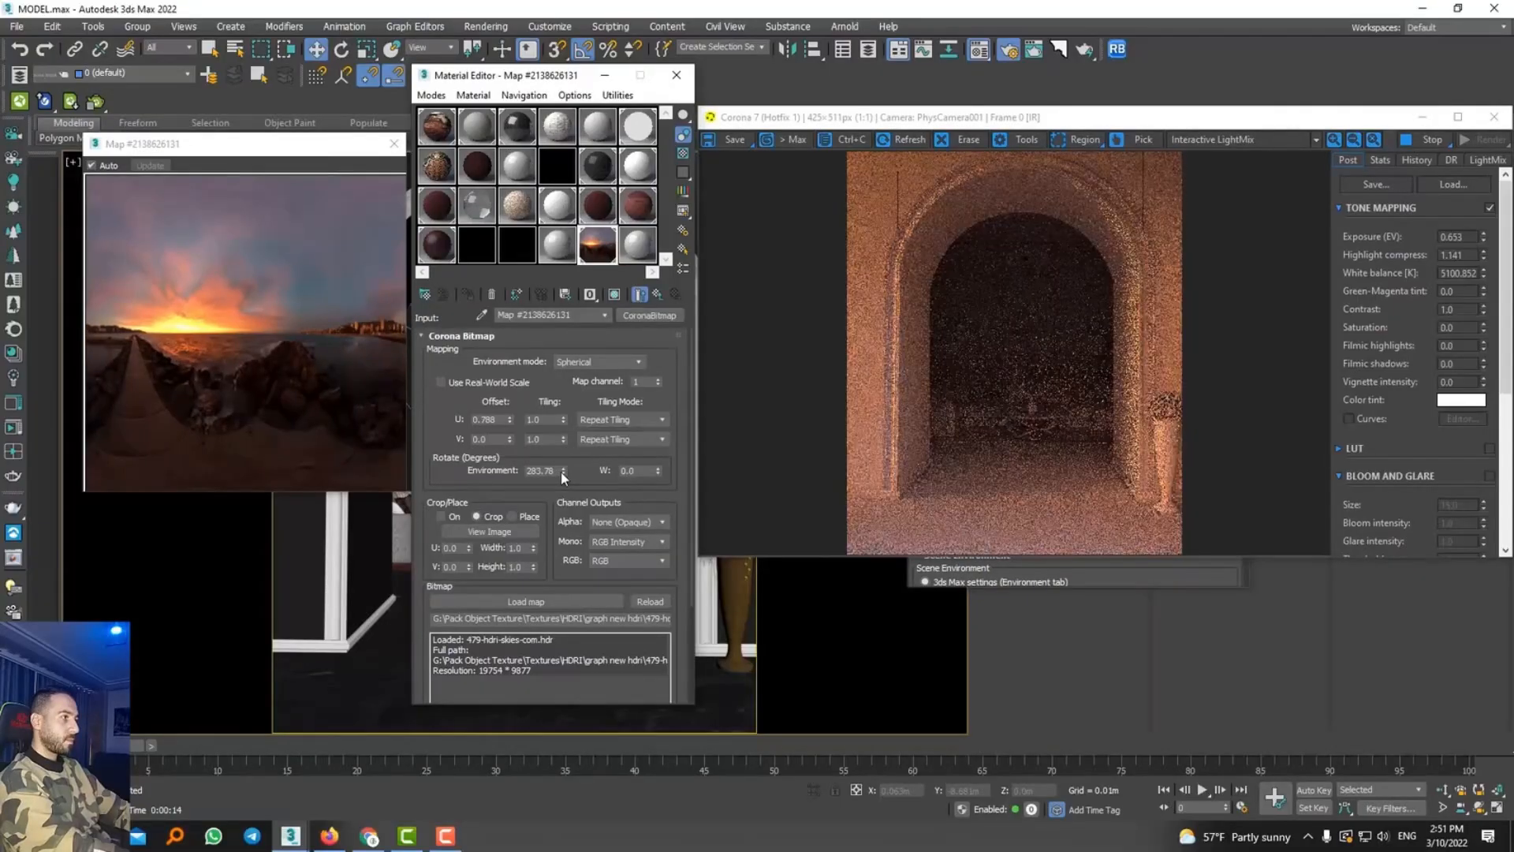
Turn on the CoronaLight001 layer in LightMix with an intensity of 12.37 and a cool blue light color
left_click_drag(1318, 125, 1154, 126)
left_click(1325, 163)
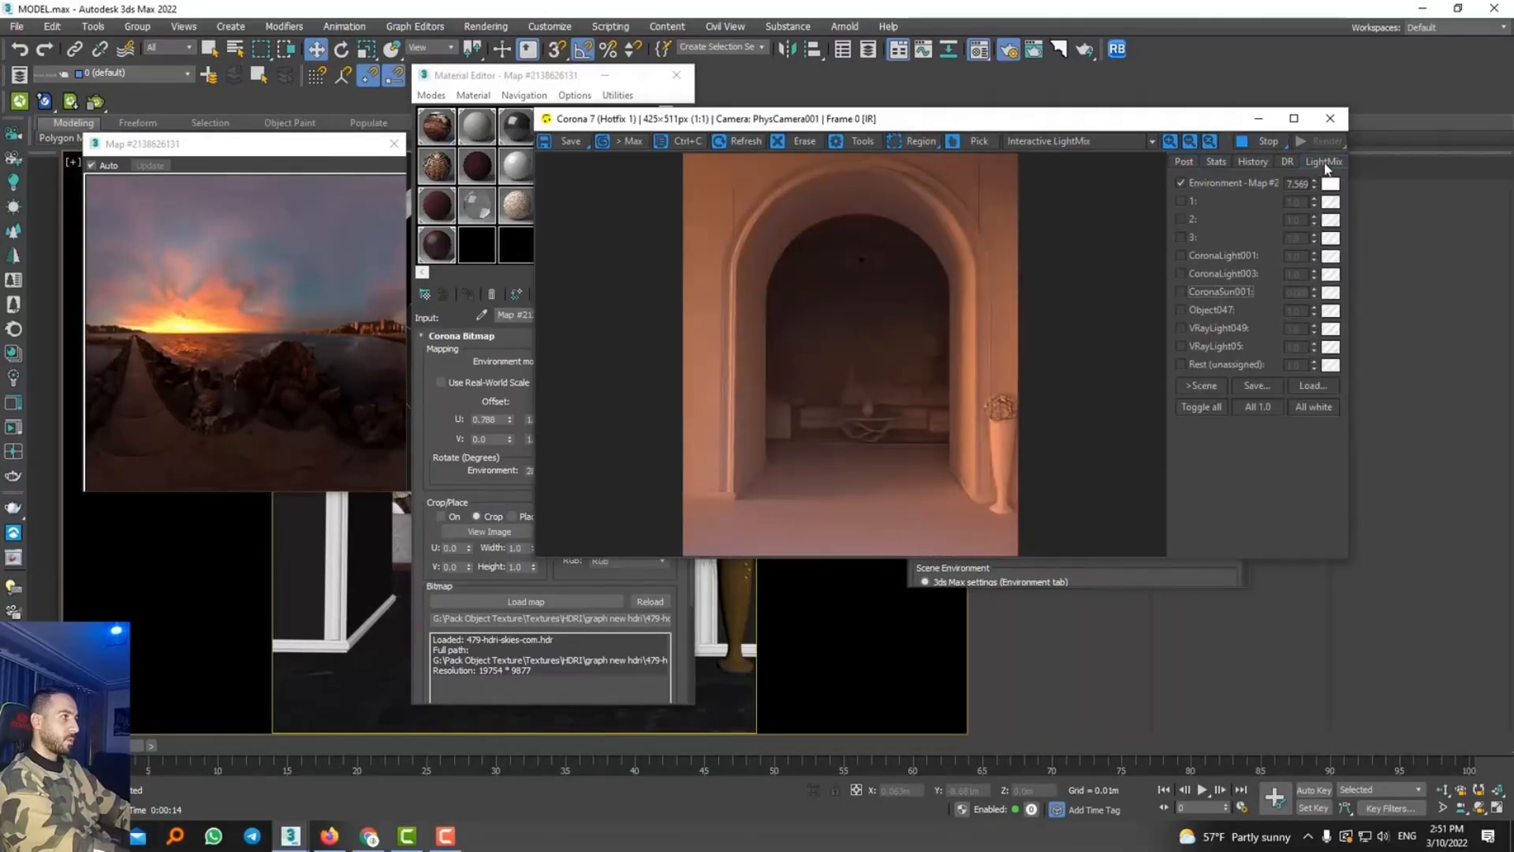
left_click(1204, 257)
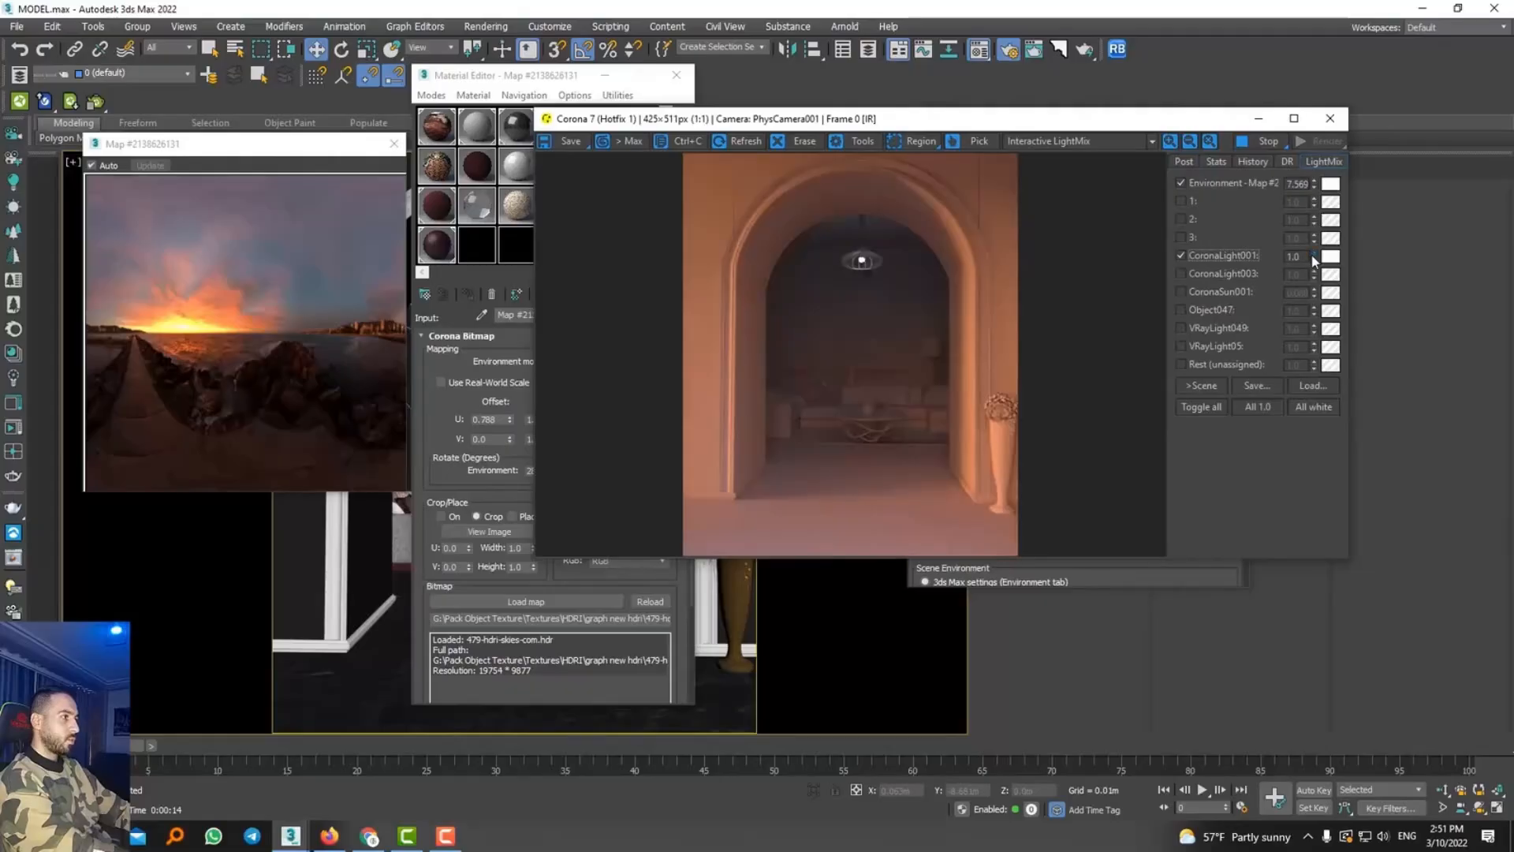
left_click_drag(1313, 261, 1268, 82)
left_click_drag(1167, 635, 1161, 623)
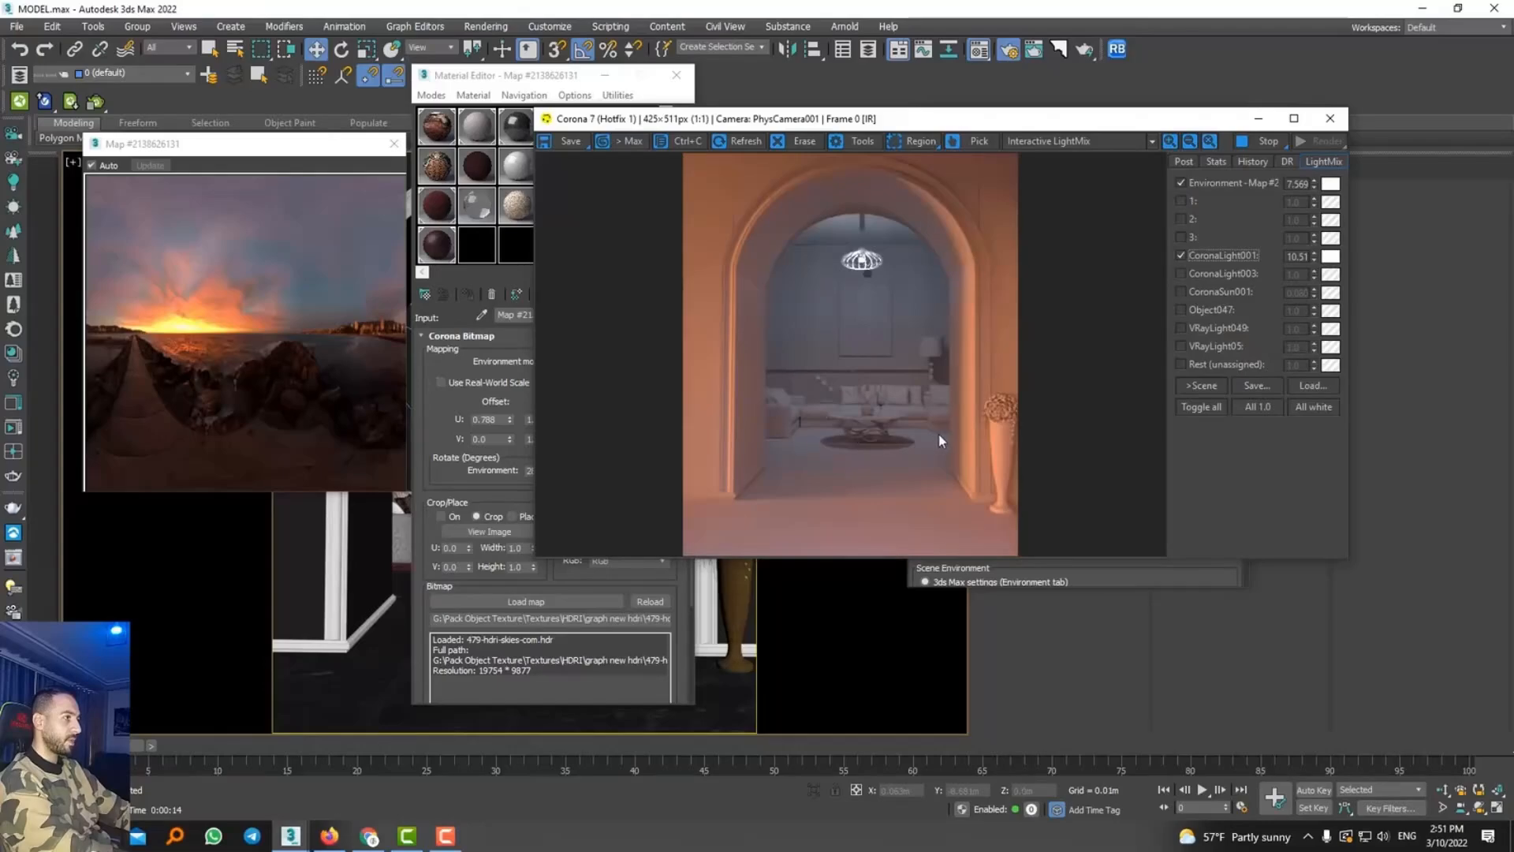
left_click(1330, 256)
left_click(653, 295)
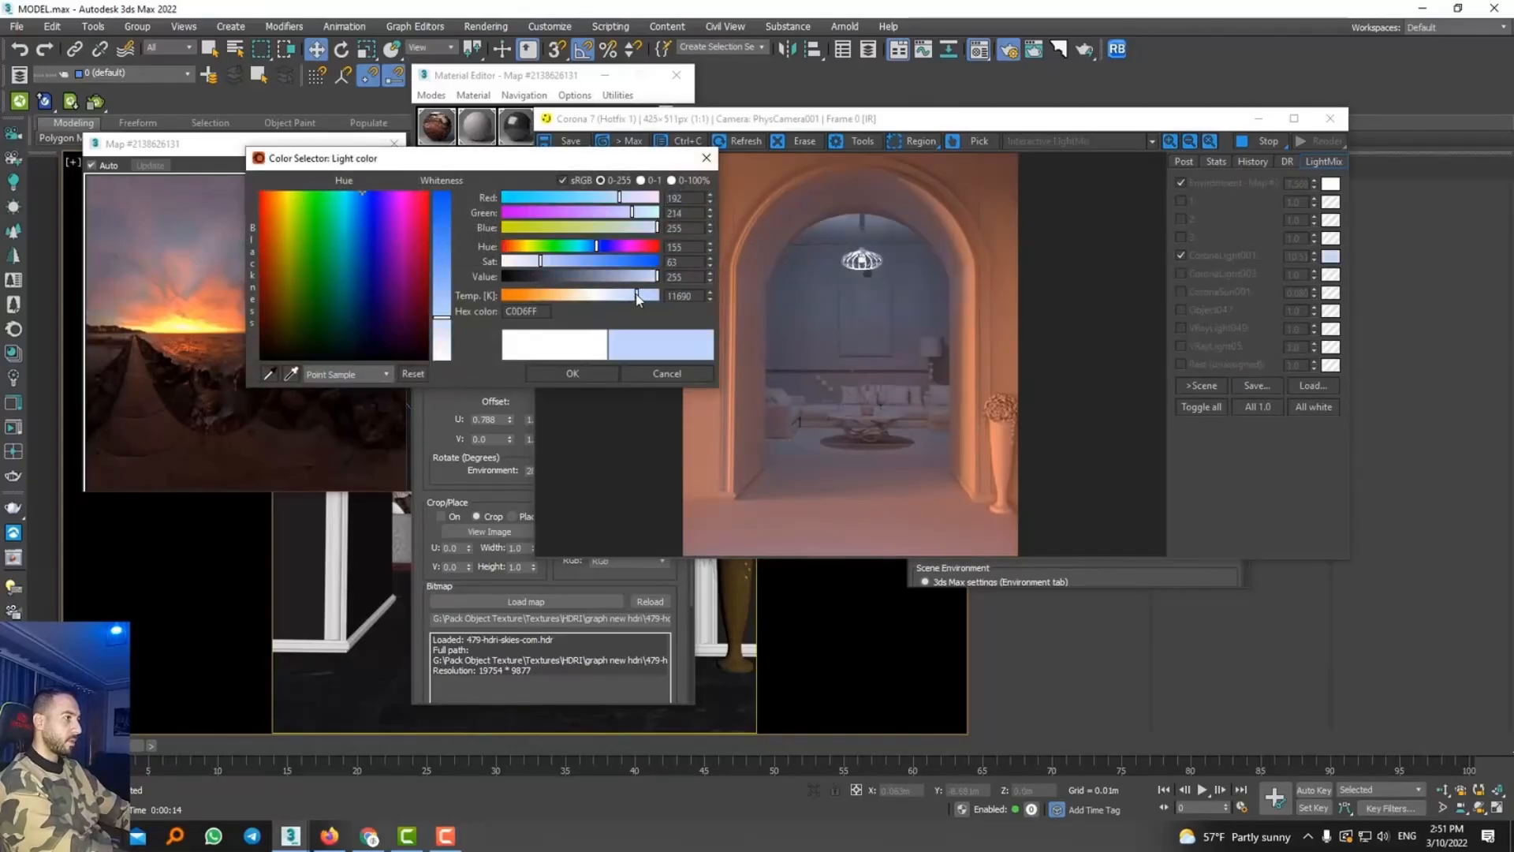
left_click(601, 374)
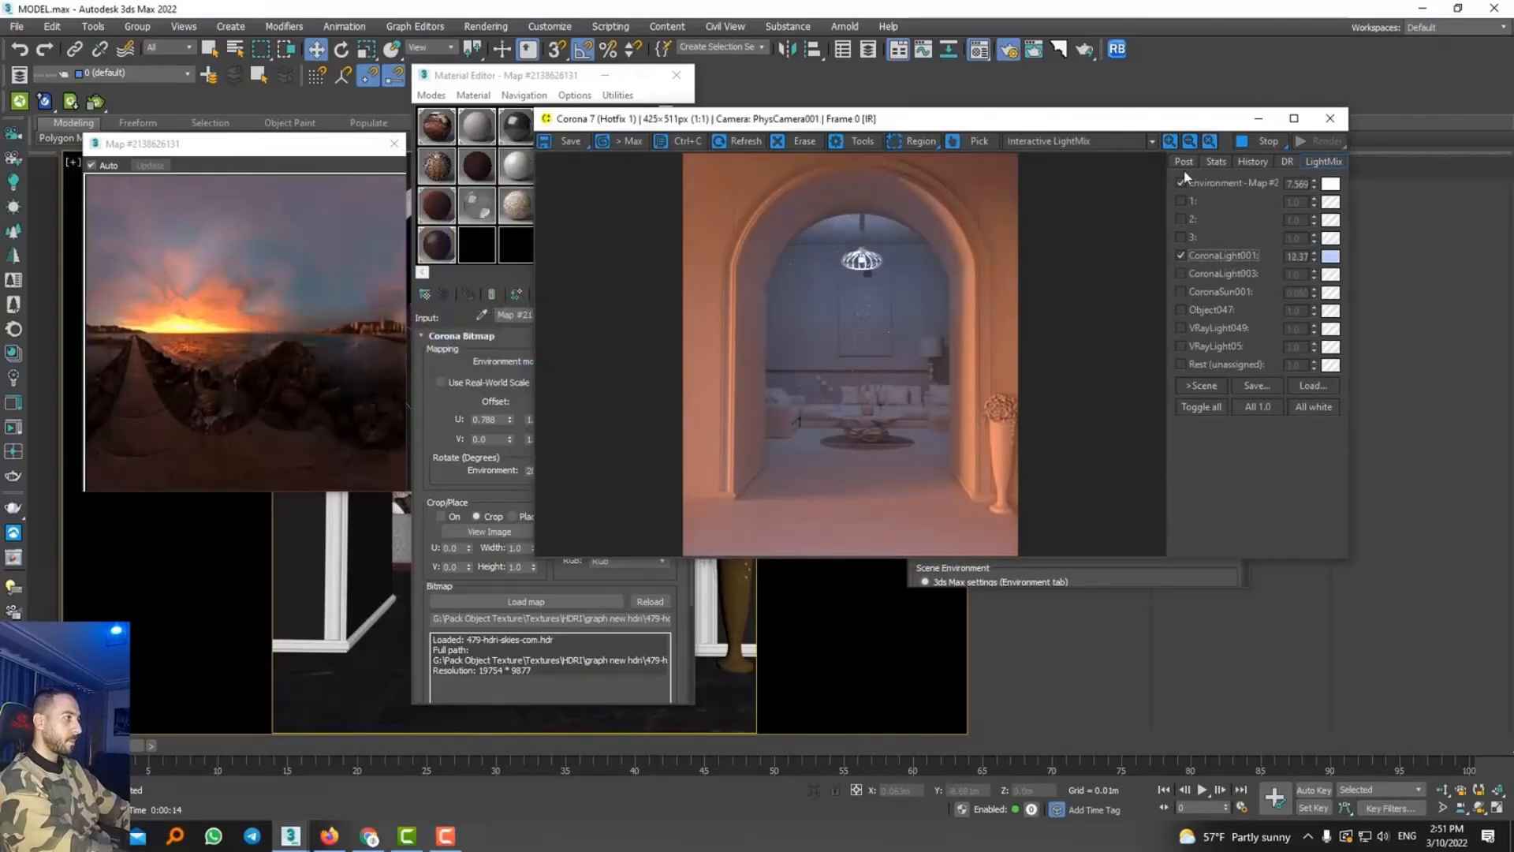
Turn on the CoronaLight003 layer, set its intensity to 0.540 and give it a cool blue light color
left_click(1208, 273)
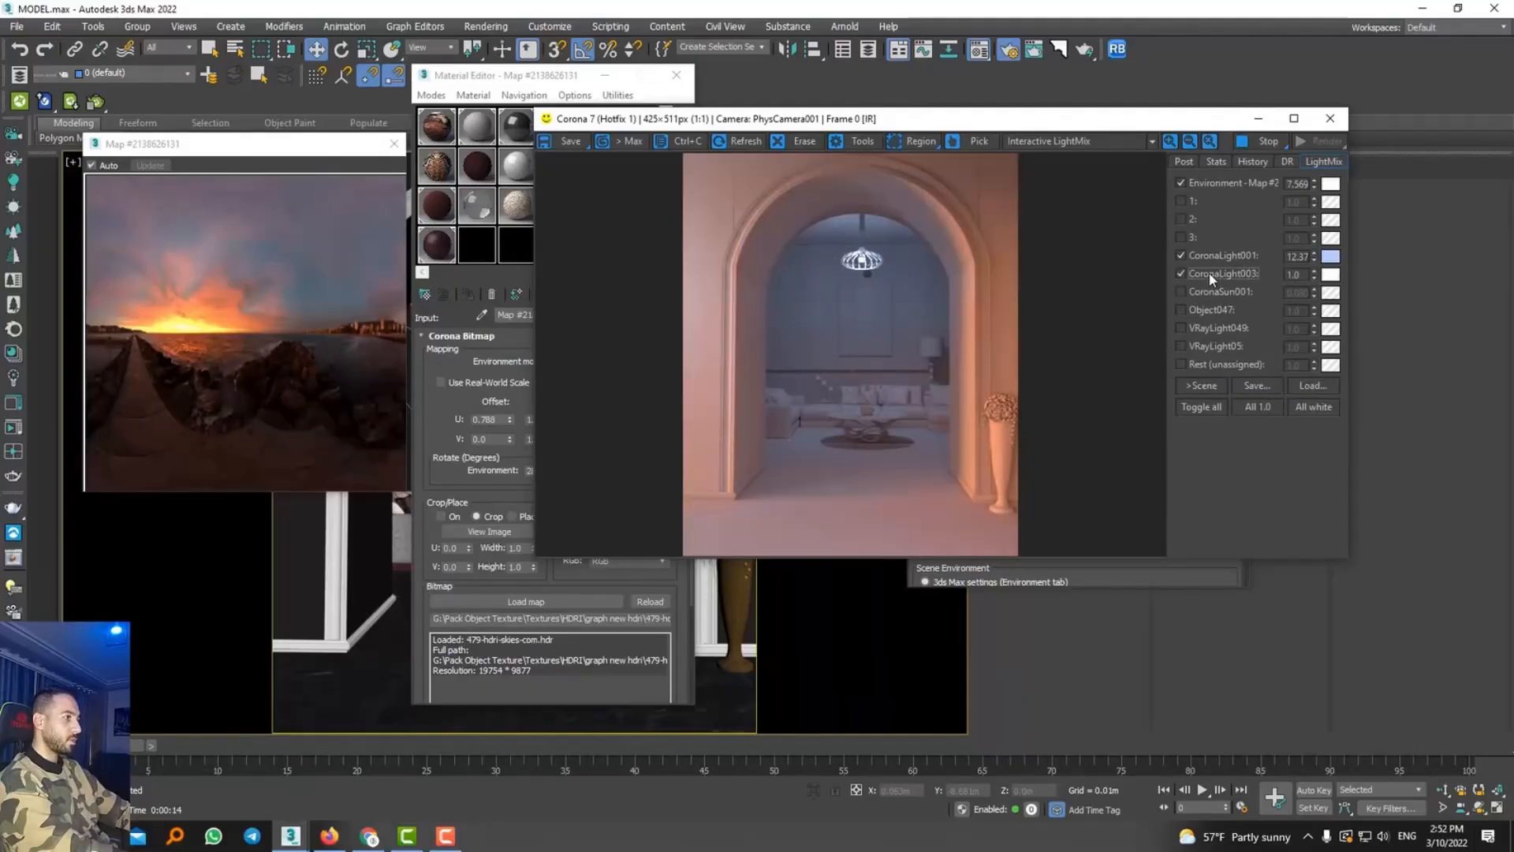
left_click(1210, 274)
left_click(1211, 274)
left_click_drag(1315, 277, 1341, 387)
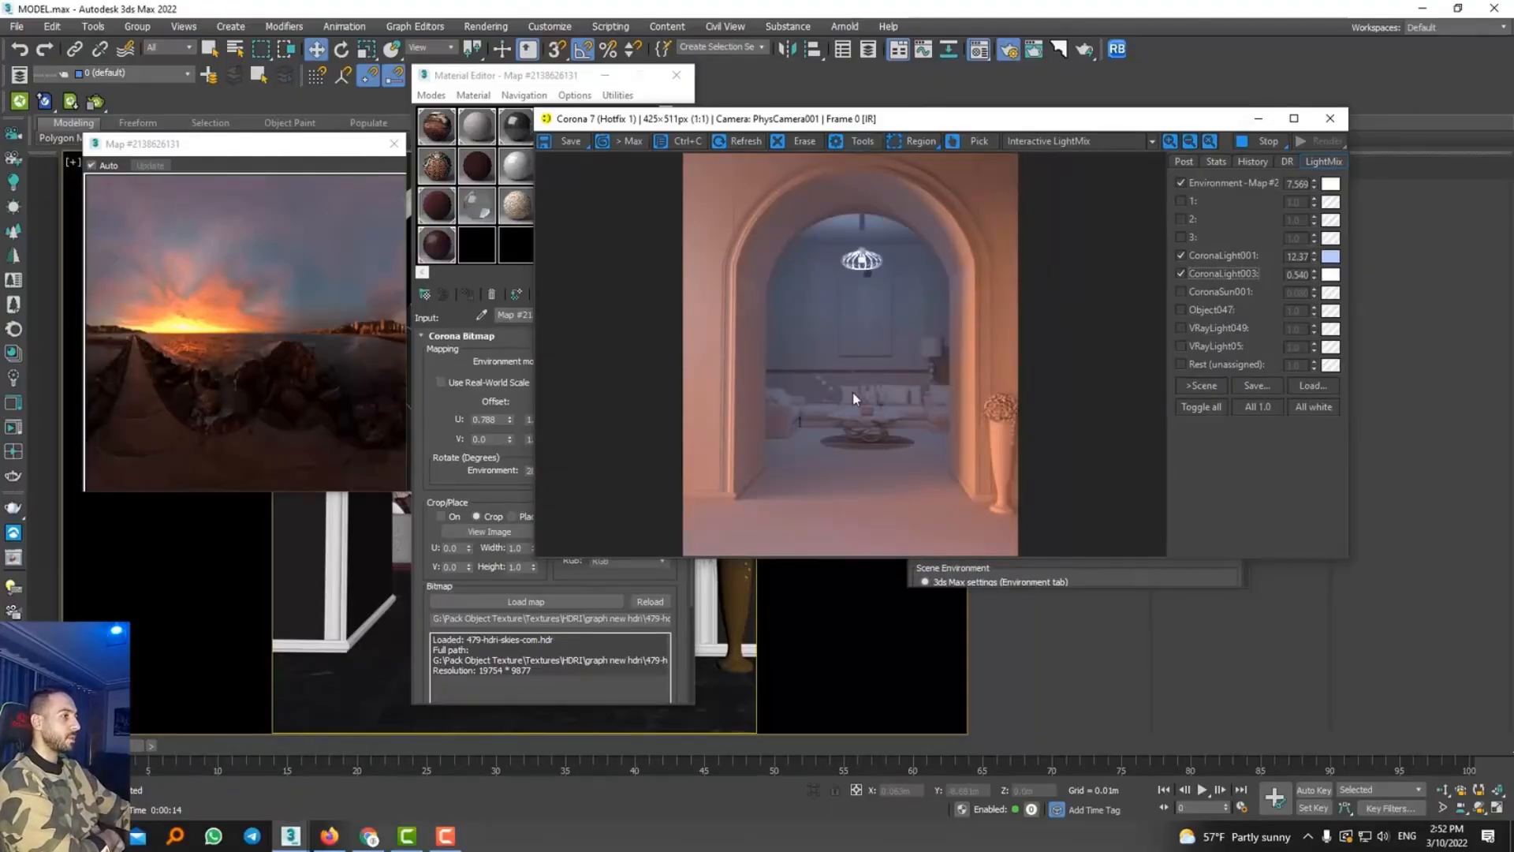
left_click(1330, 273)
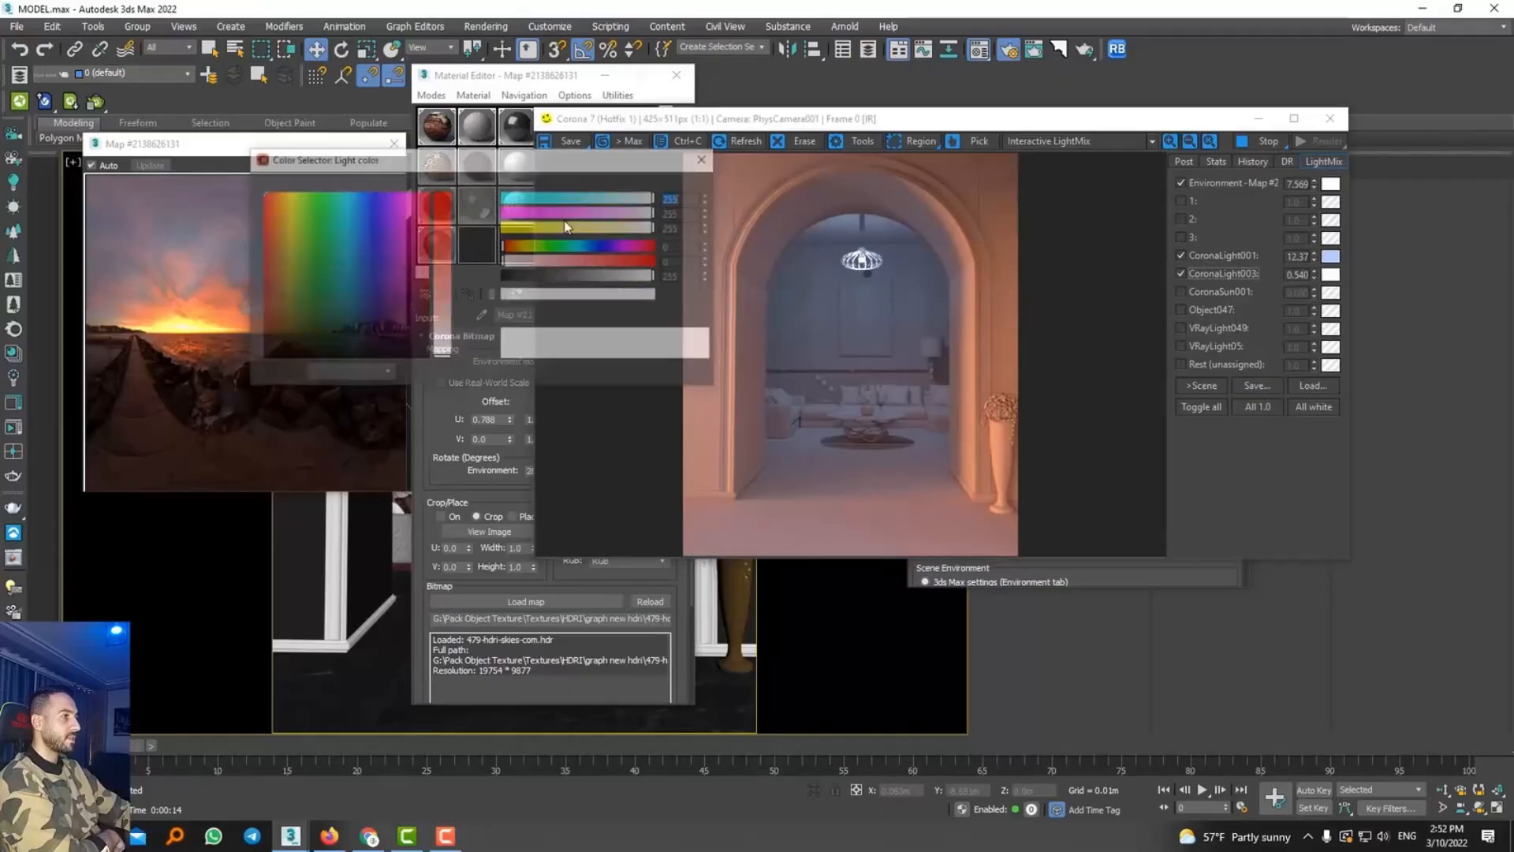
left_click(654, 294)
left_click(597, 369)
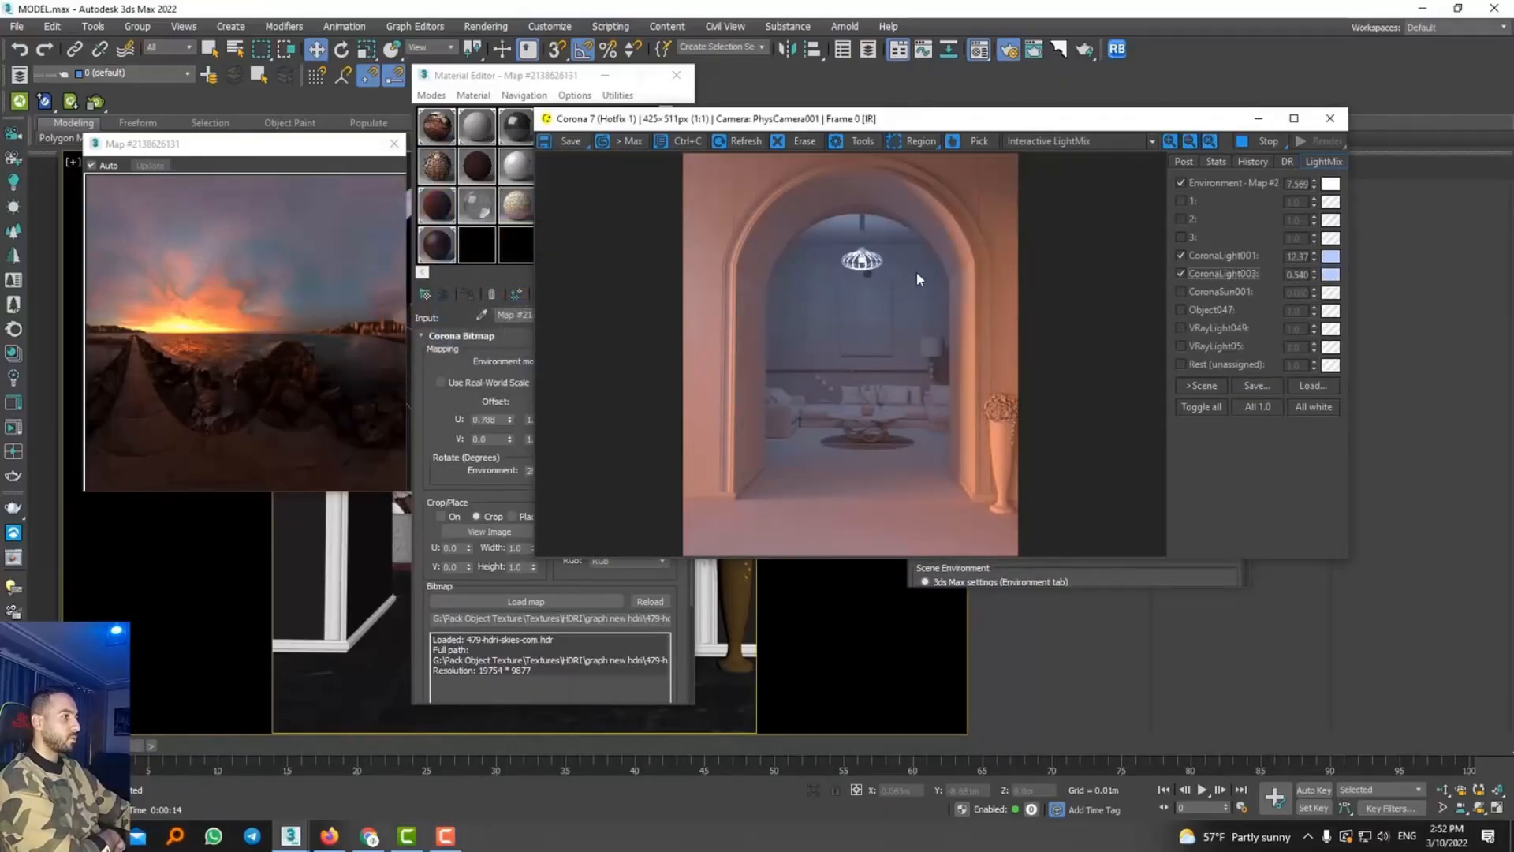
Turn on the VRayLight05 layer and layer 1 in LightMix, and reduce layer 1's intensity to 0.076
left_click(1225, 330)
left_click(1192, 202)
left_click_drag(1311, 206, 1333, 385)
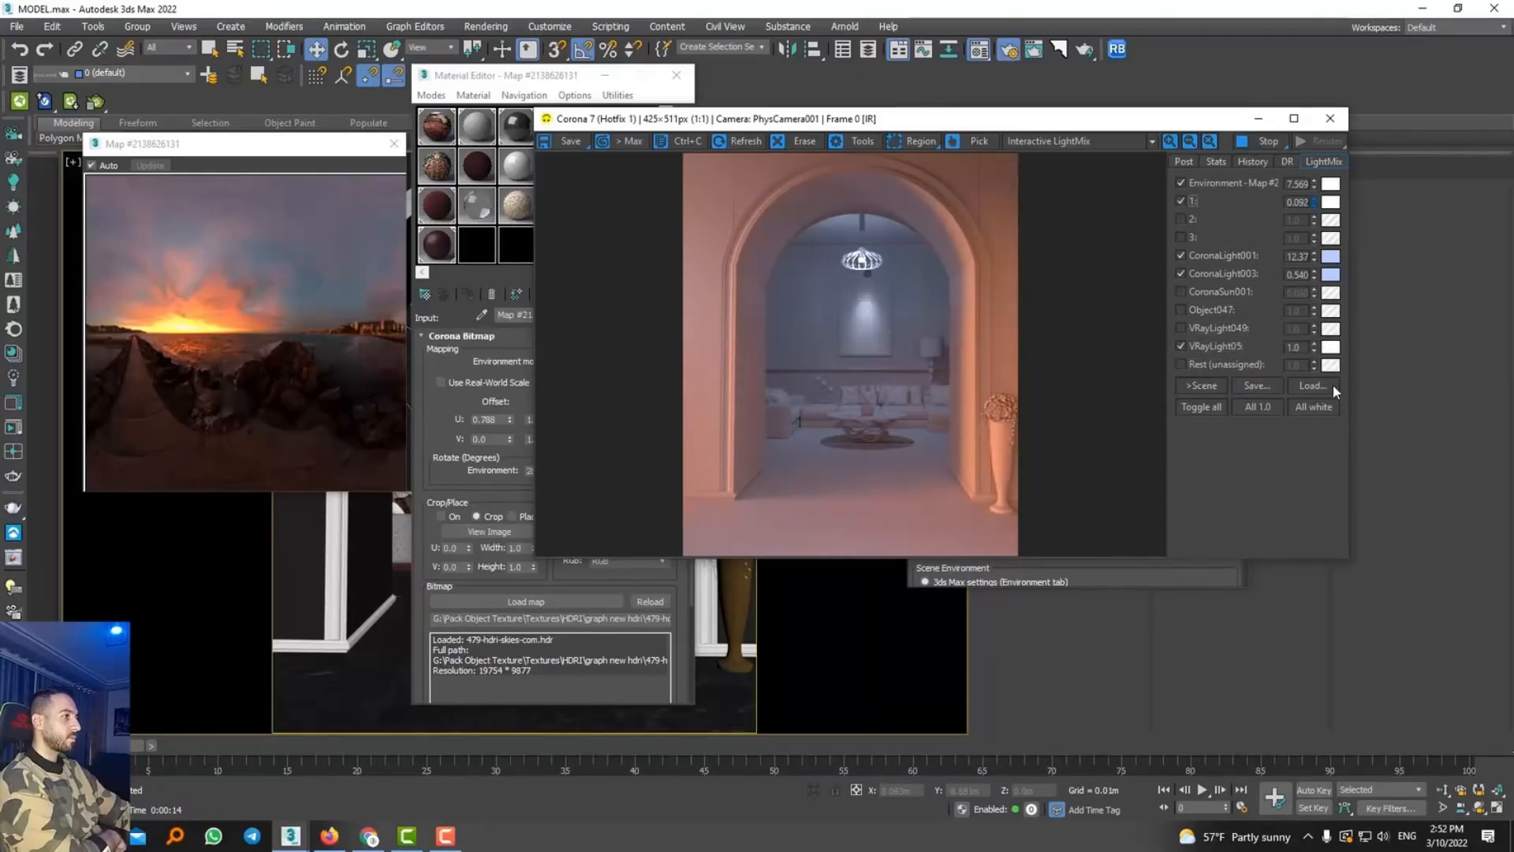
Turn on layers 2 and 3 in LightMix and set both intensities to 50
left_click(1190, 221)
left_click(1189, 238)
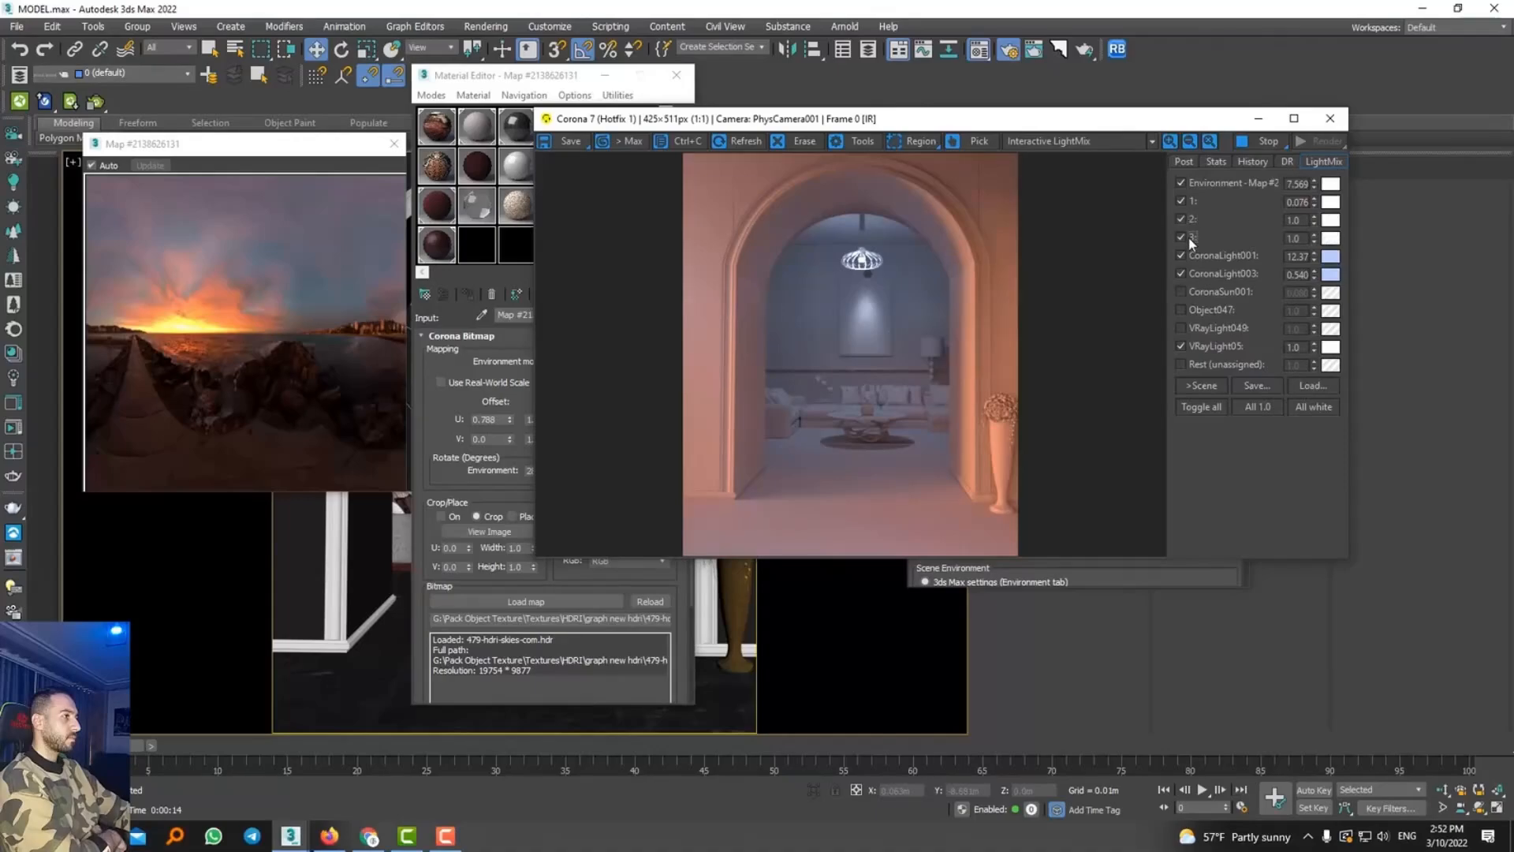
double_click(1301, 222)
type("5")
left_click(1304, 237)
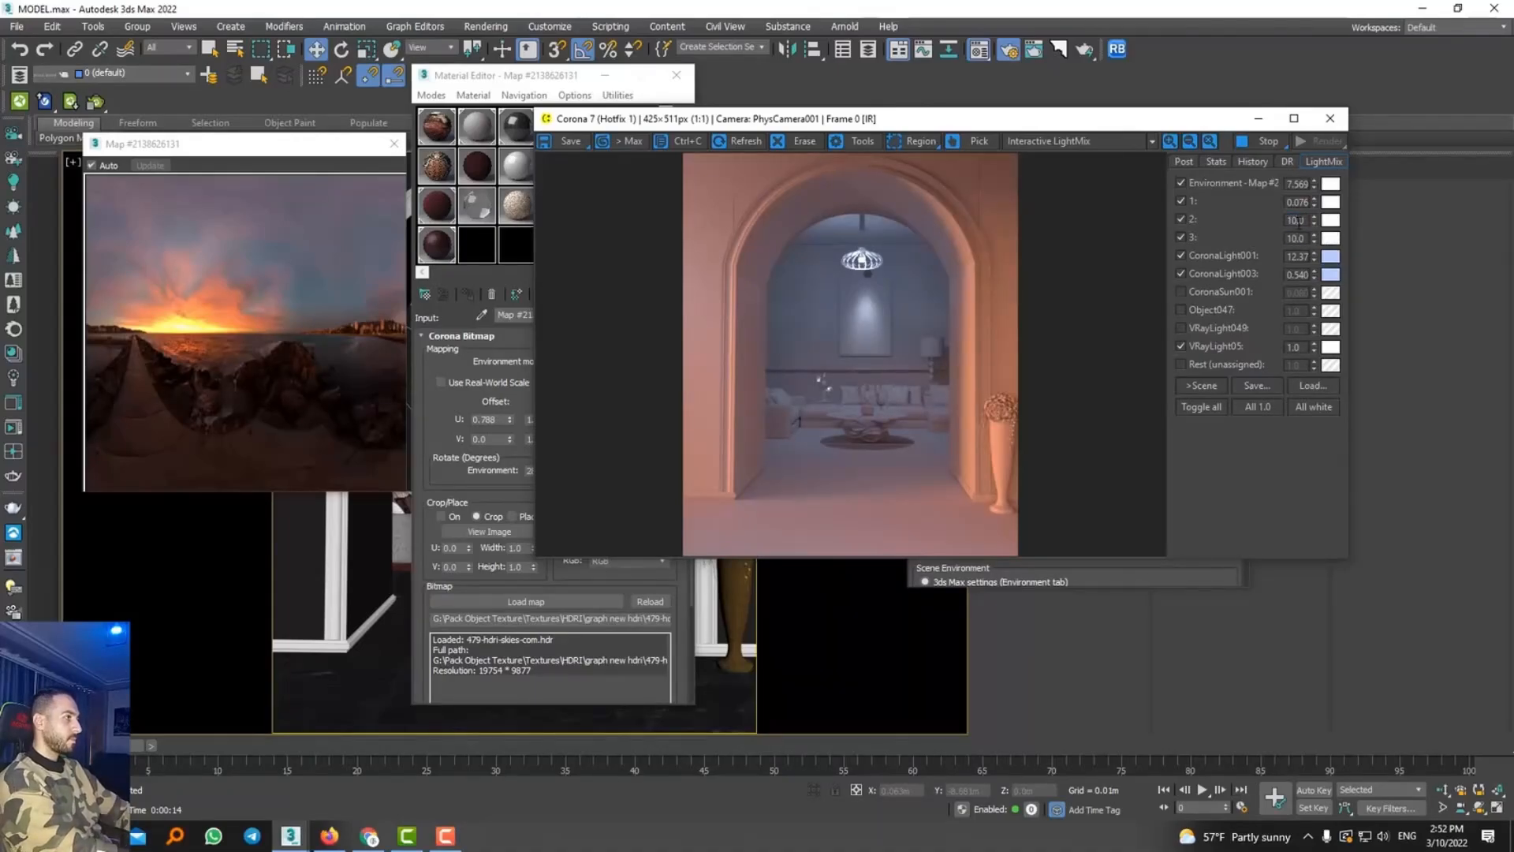
double_click(1298, 239)
type("50")
left_click(1300, 220)
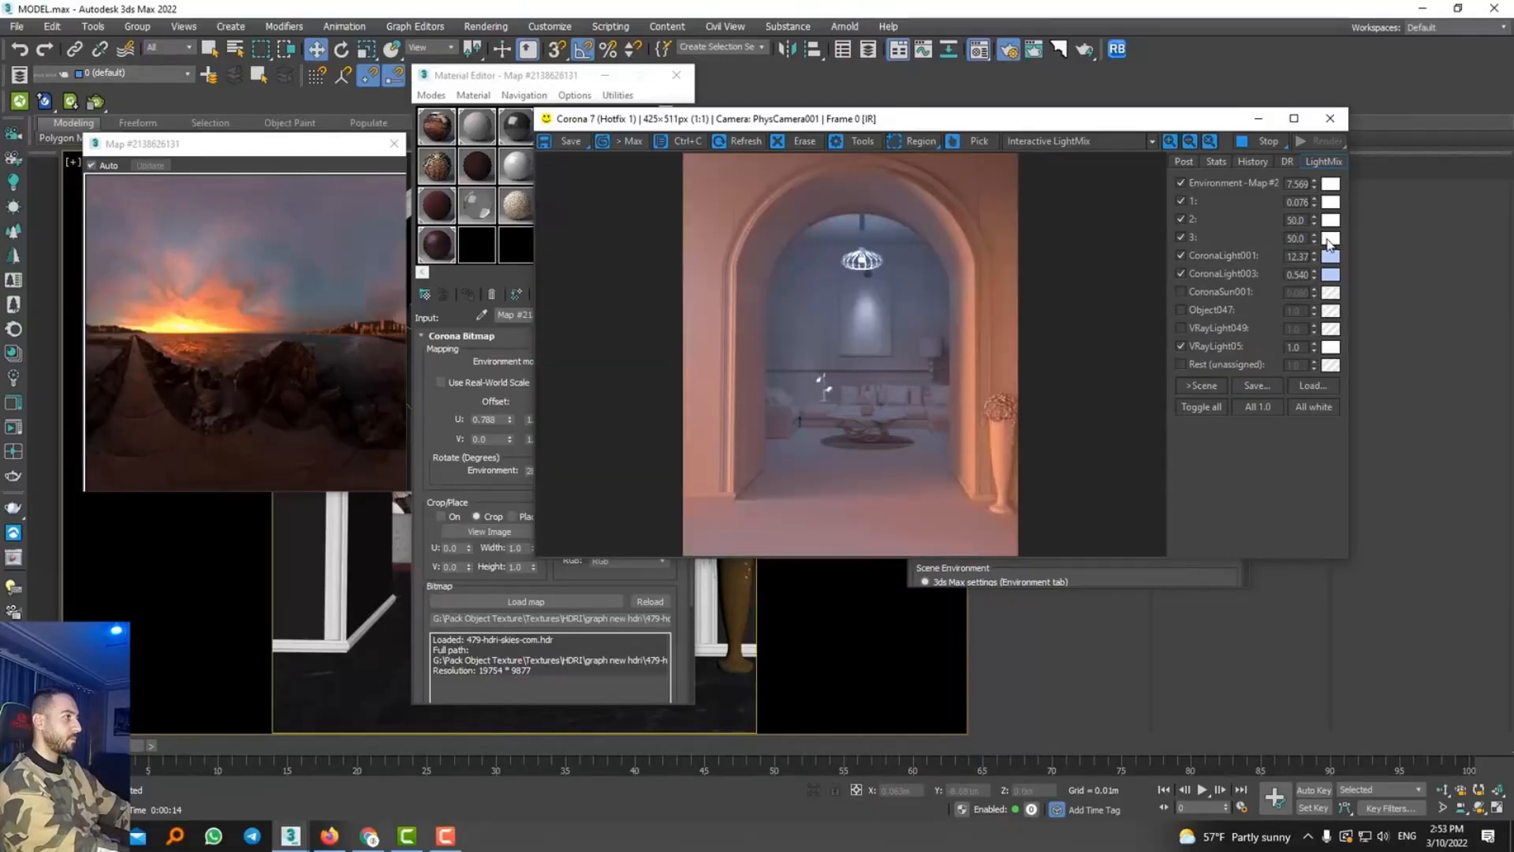
Color LightMix layer 3 deep orange (FF8400) and layer 2 a lighter warm orange using the color temperature
left_click(1330, 239)
left_click(520, 295)
left_click(572, 373)
left_click(1329, 228)
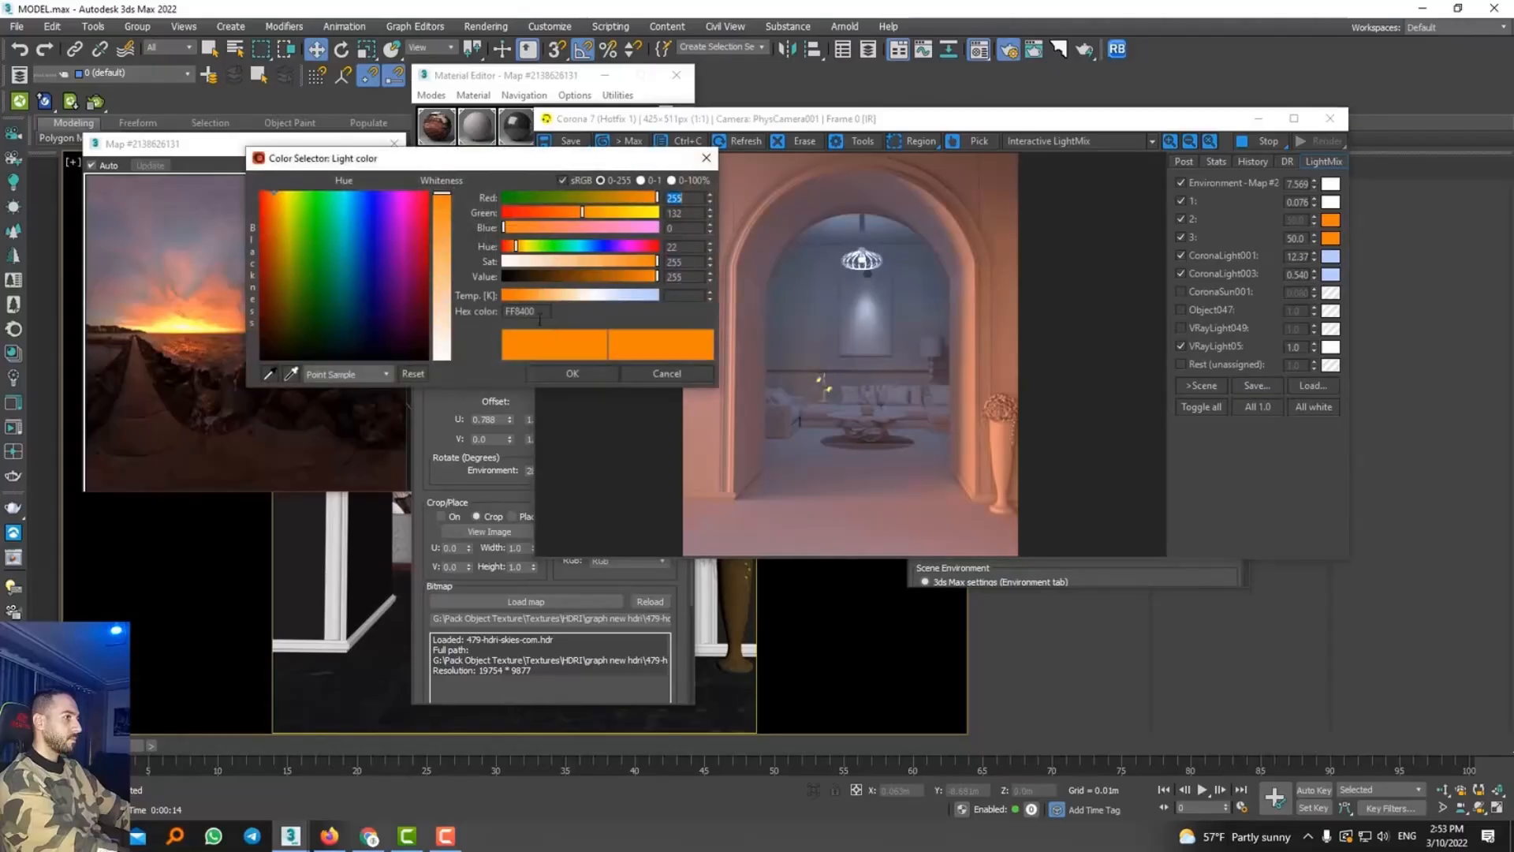
left_click(547, 296)
left_click(572, 373)
scroll(859, 422, "up", 1)
scroll(860, 422, "down", 1)
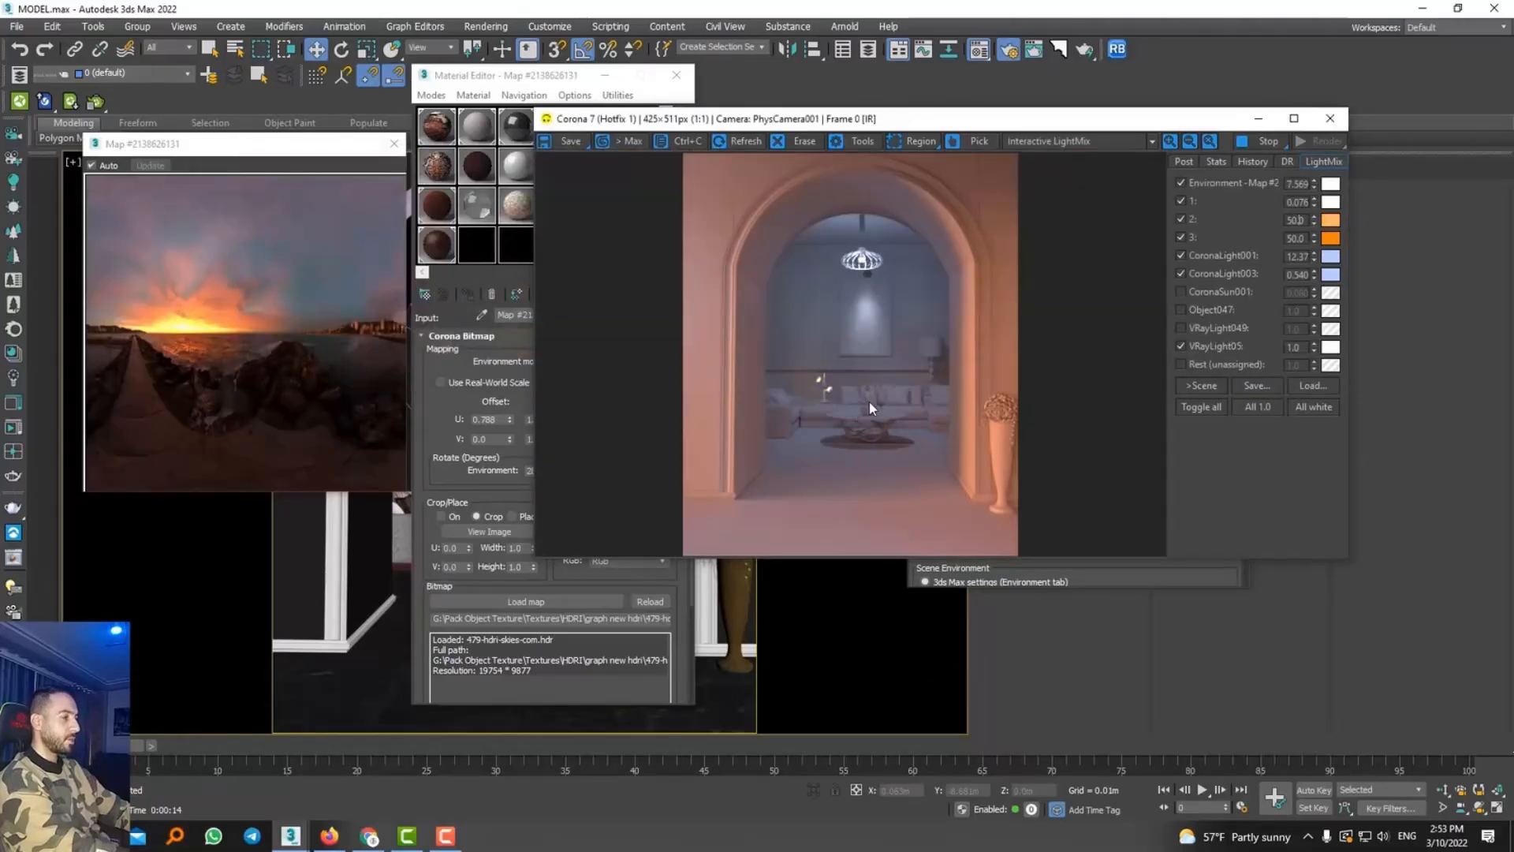
Enable bloom and glare with size 3.985, bloom intensity 0.268, glare intensity 0.796 and threshold 2.911
left_click(1184, 161)
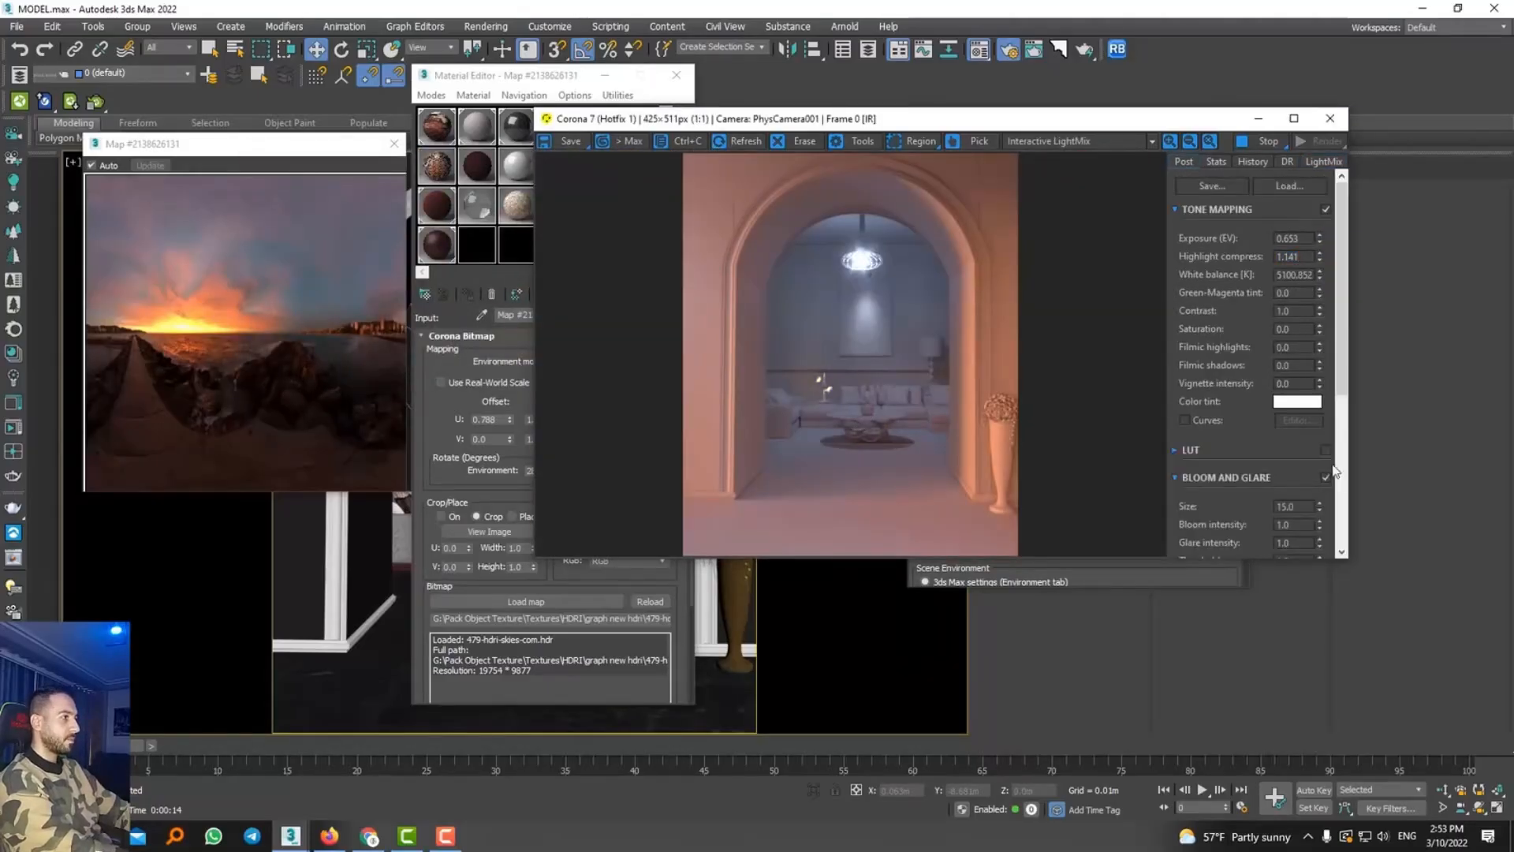
scroll(1327, 474, "down", 3)
left_click_drag(1319, 415, 1330, 483)
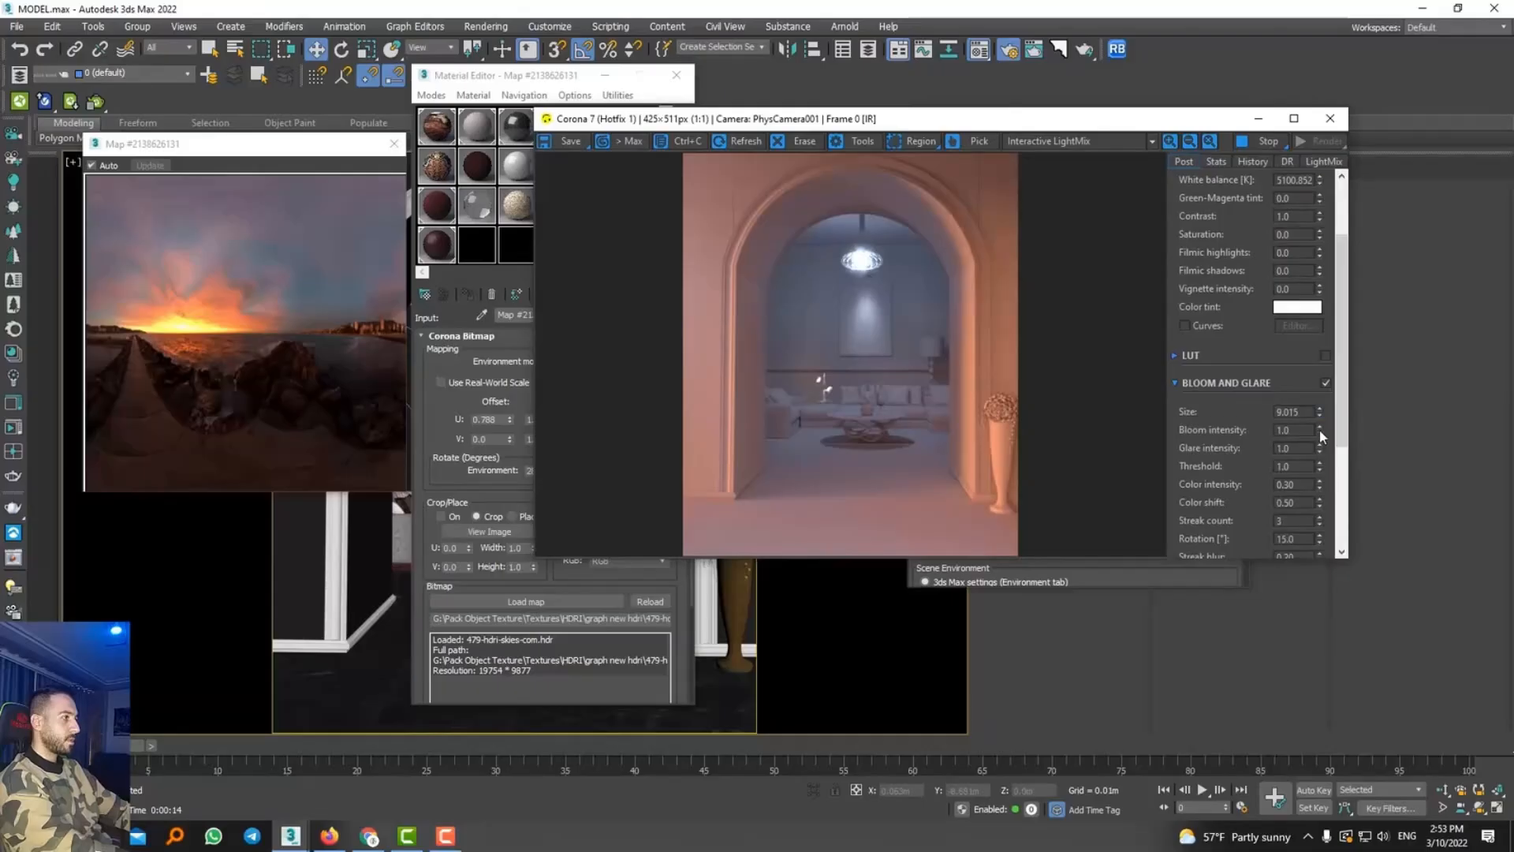
left_click_drag(1319, 429, 1331, 518)
scroll(892, 237, "up", 1)
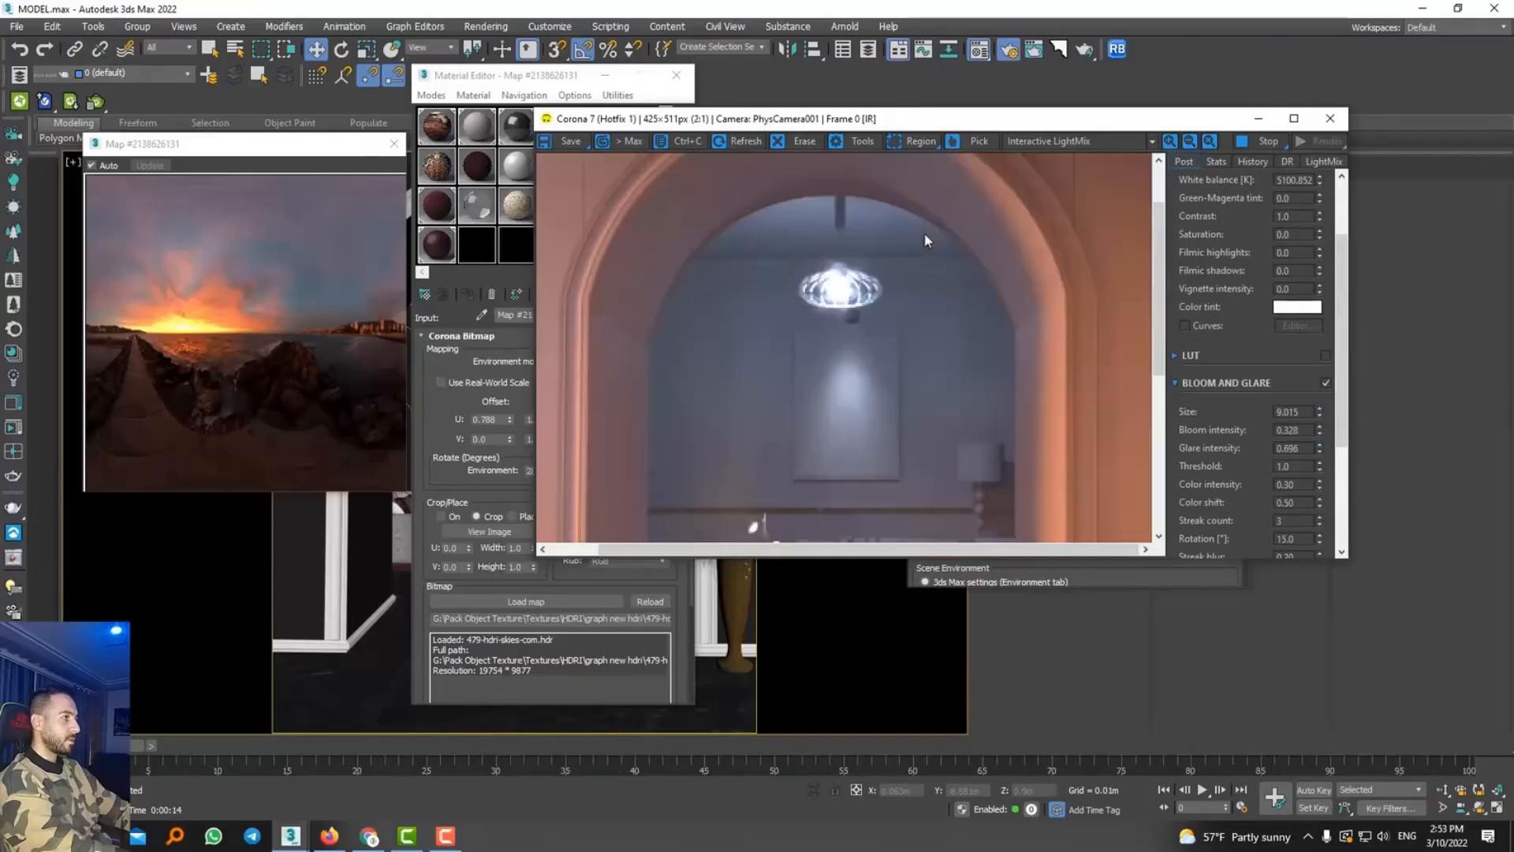
scroll(921, 242, "down", 1)
left_click_drag(1319, 414, 1343, 514)
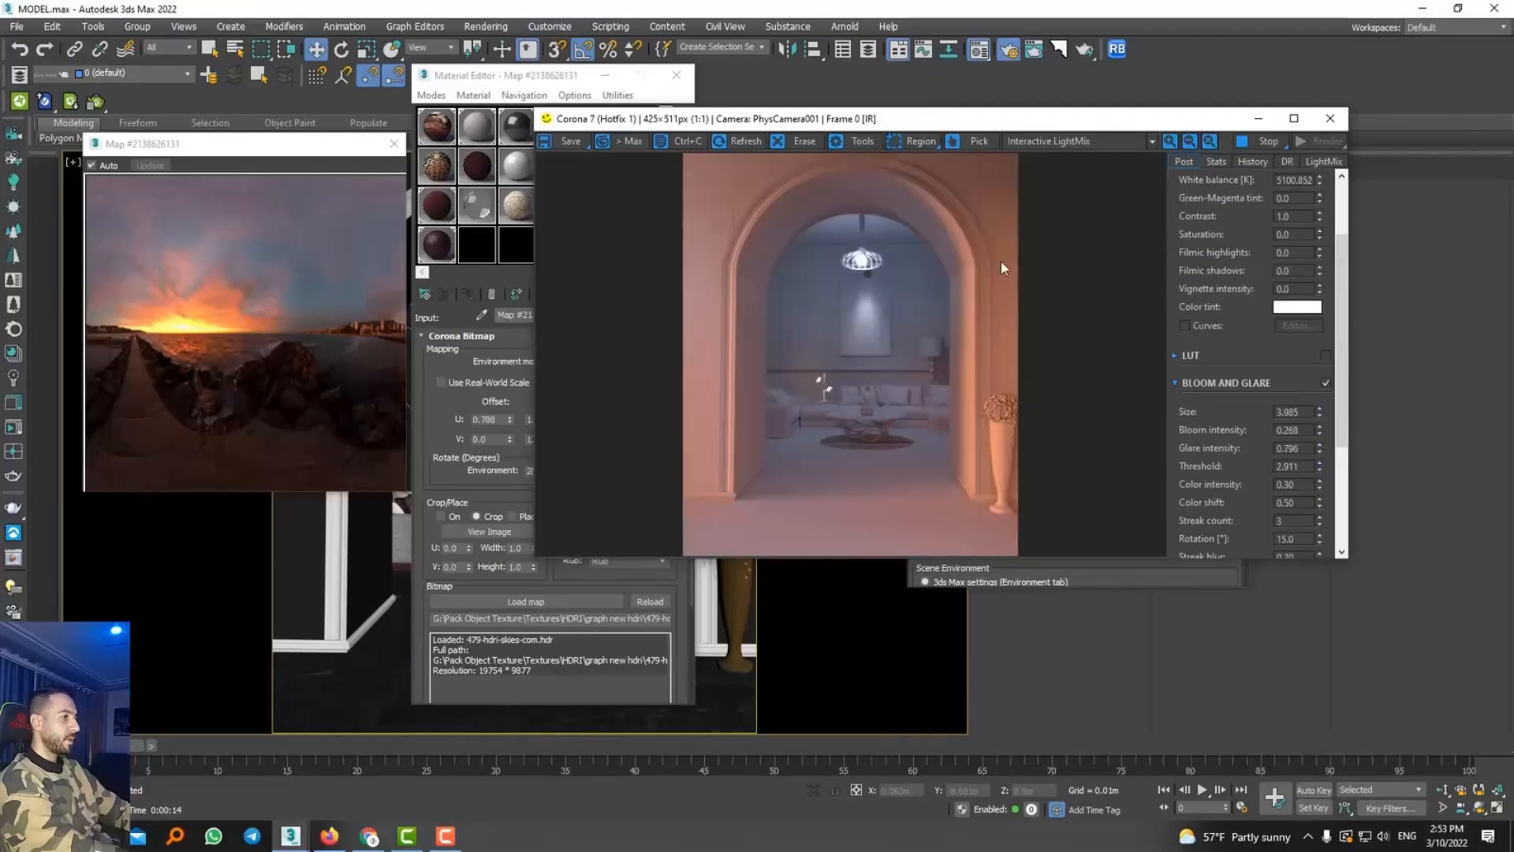
Stop the interactive render and close the sky map preview and the Material Editor
left_click(1263, 141)
left_click(394, 143)
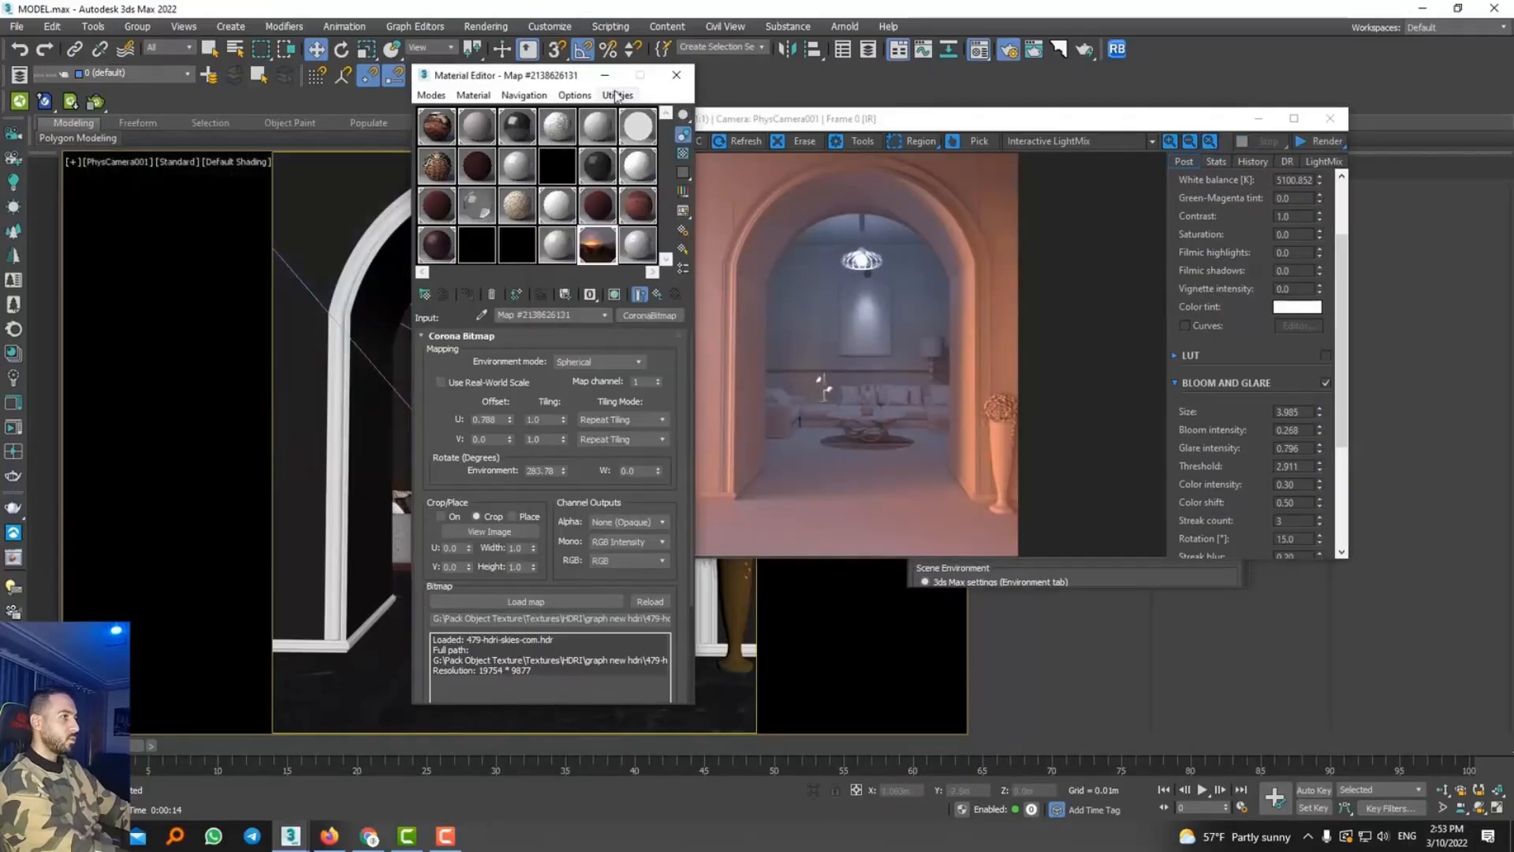
left_click(671, 77)
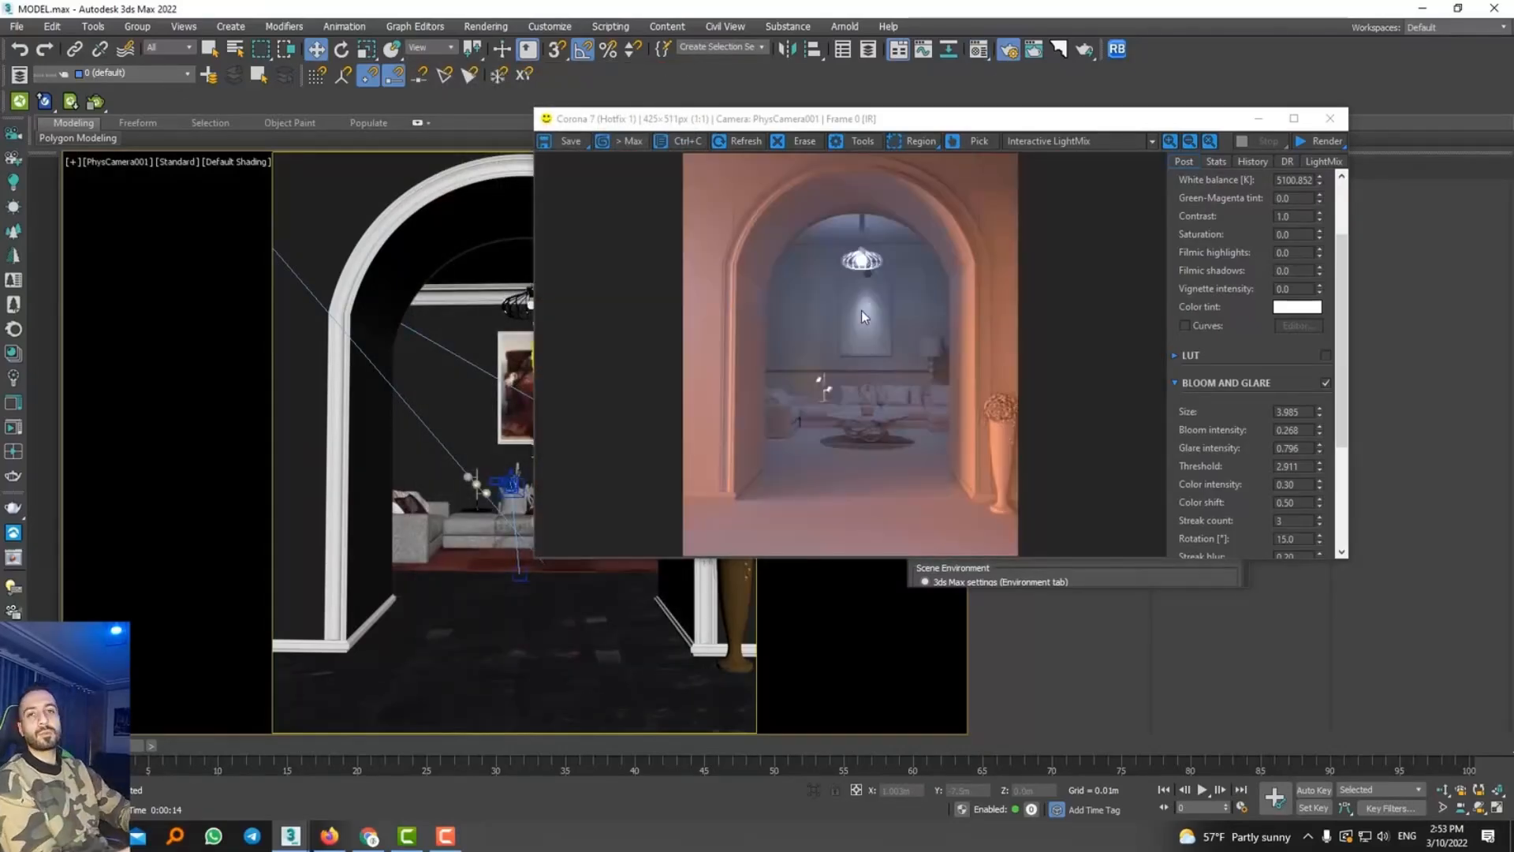
Start a full render of the PhysCamera001 view
scroll(861, 311, "up", 1)
scroll(861, 310, "down", 1)
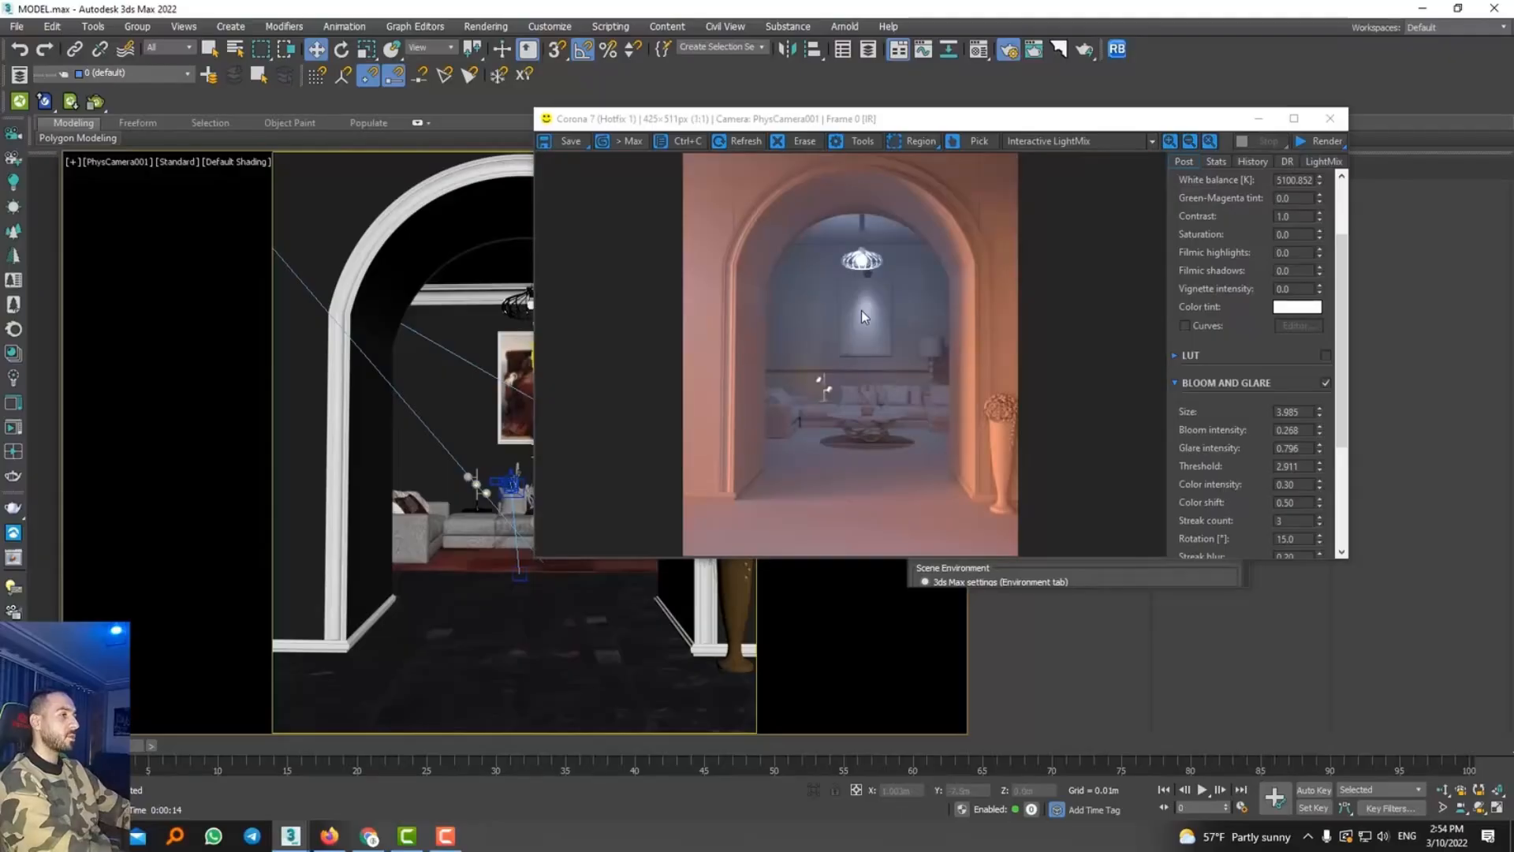
scroll(888, 311, "up", 1)
scroll(889, 310, "down", 1)
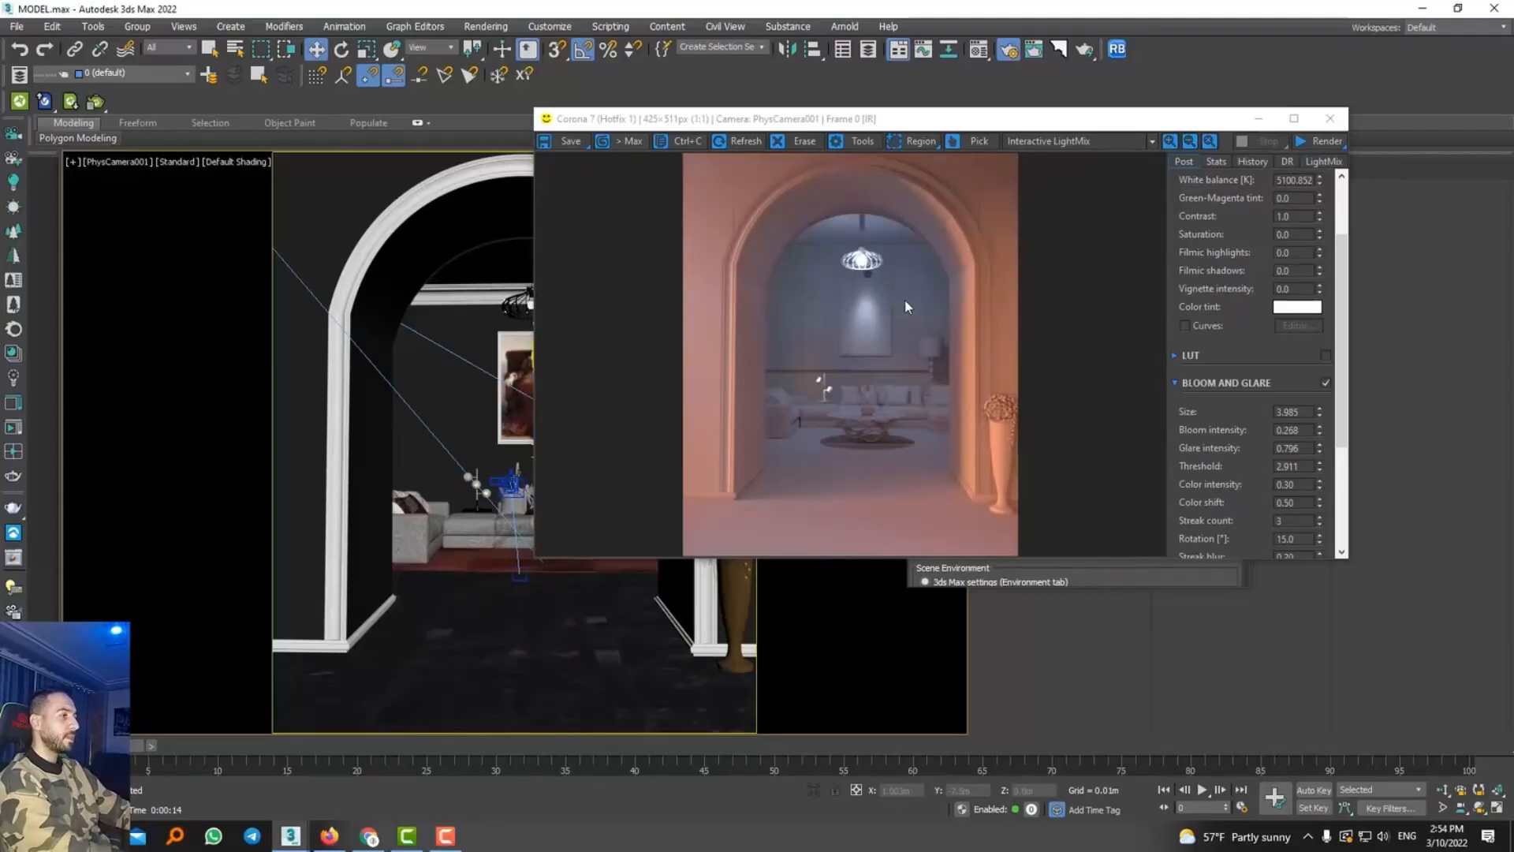
left_click(1315, 142)
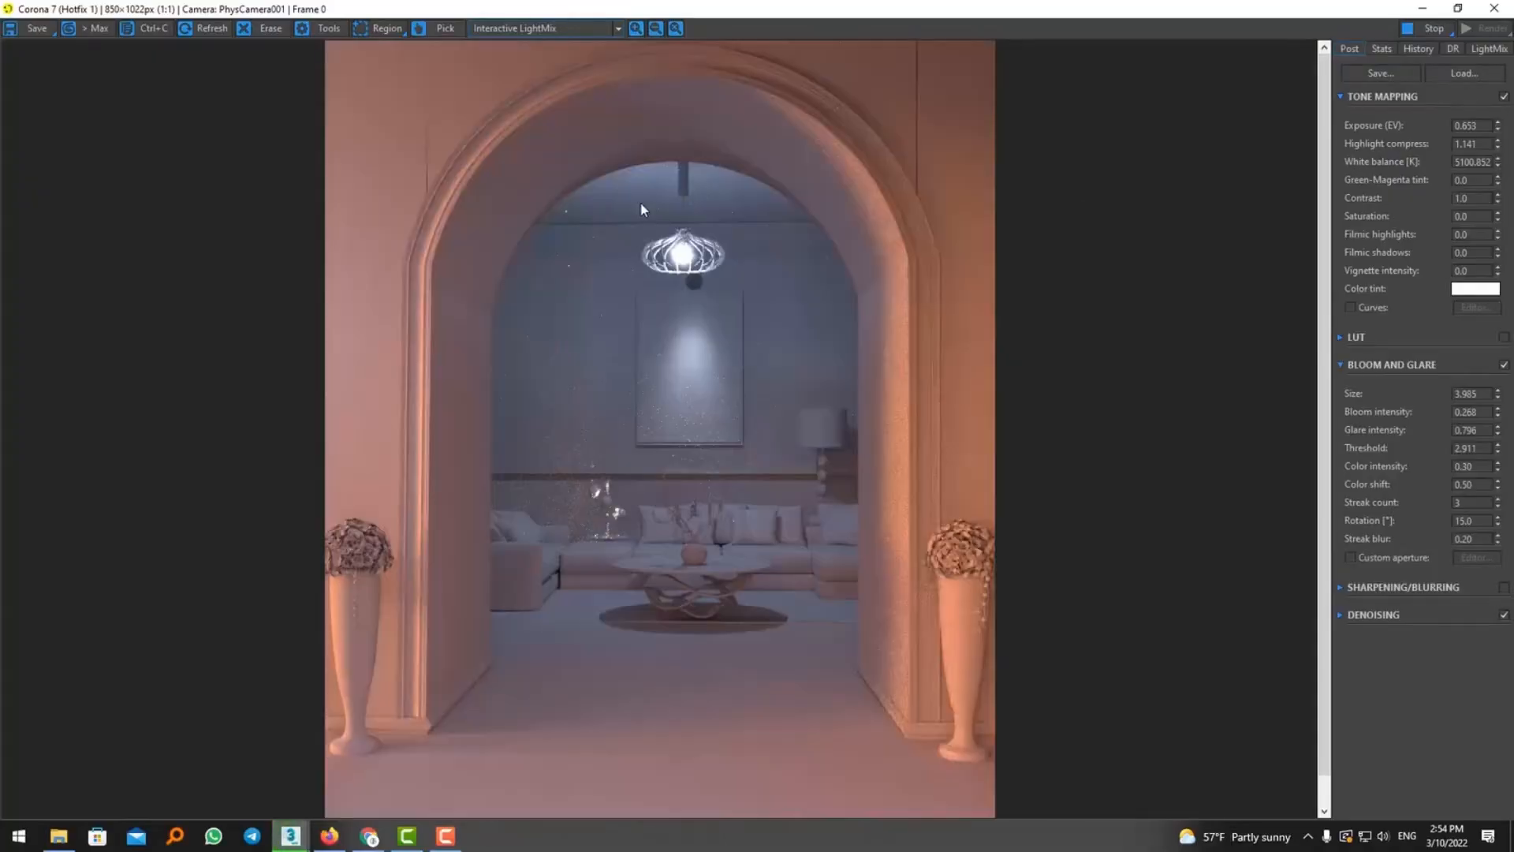
Set tone mapping white balance to 5587.744 K, green-magenta tint to -0.040, saturation to -0.008, filmic highlights to 0.740, filmic shadows to 0.736 and vignette to 0.926
left_click_drag(1496, 181, 1497, 225)
left_click_drag(1497, 271, 1497, 236)
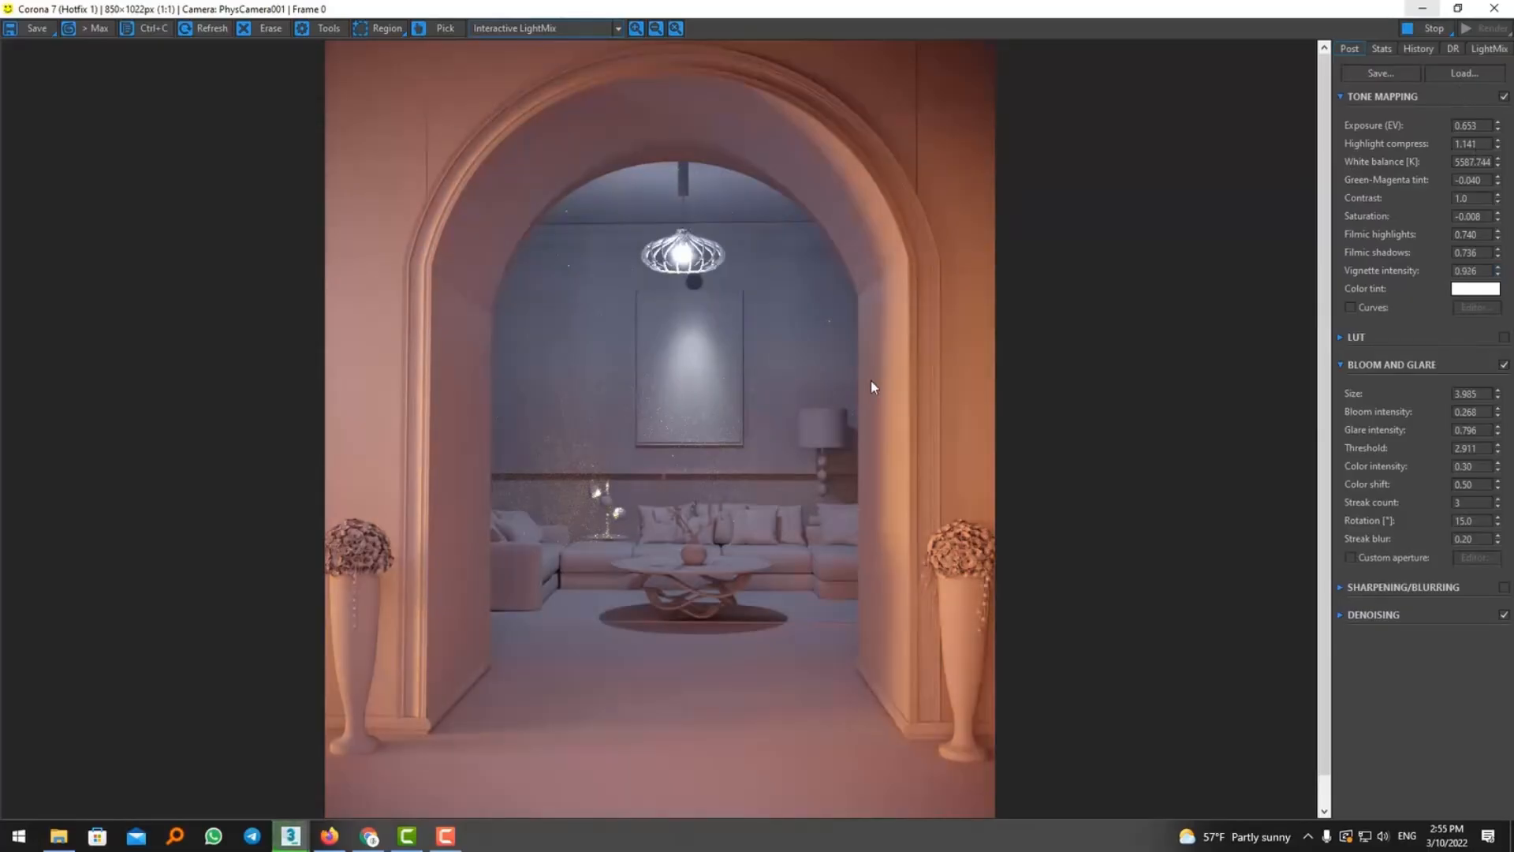
Apply the Adanmq_FCI LUT at 0.584 opacity and raise the tone mapping exposure to about 1.51 EV
left_click(1415, 344)
left_click(1413, 386)
key("Down")
key("Down")
key("Down")
key("Down")
key("Down")
key("Down")
key("Down")
key("Down")
key("Down")
key("Down")
key("Down")
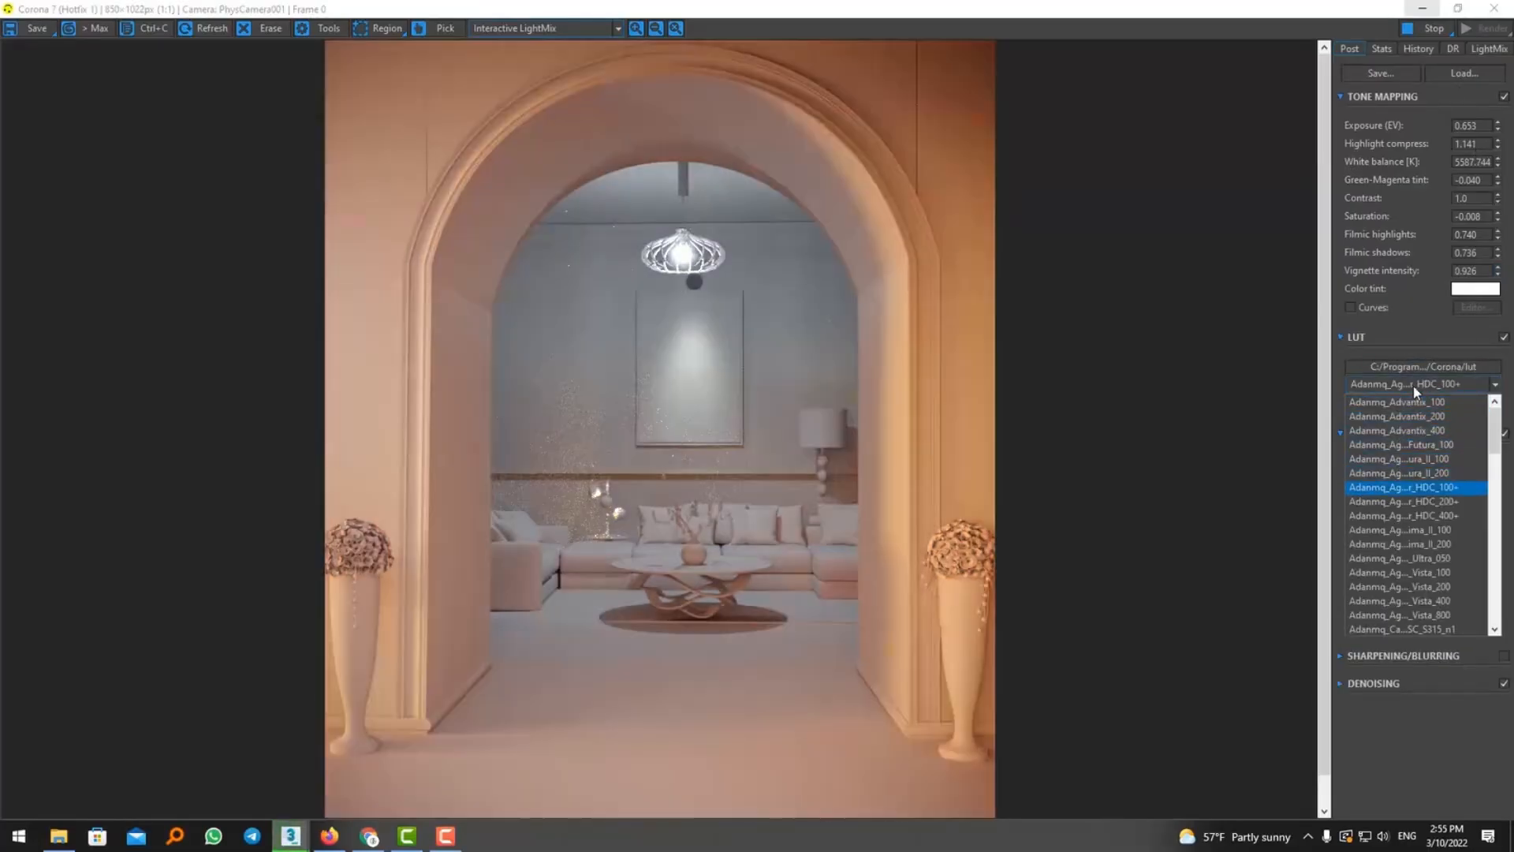
key("Down")
key("Down")
key("Down")
key("Down")
key("Down")
key("Down")
key("Down")
key("Down")
key("Down")
key("Down")
key("Down")
key("Down")
key("Down")
key("Down")
key("Down")
key("Down")
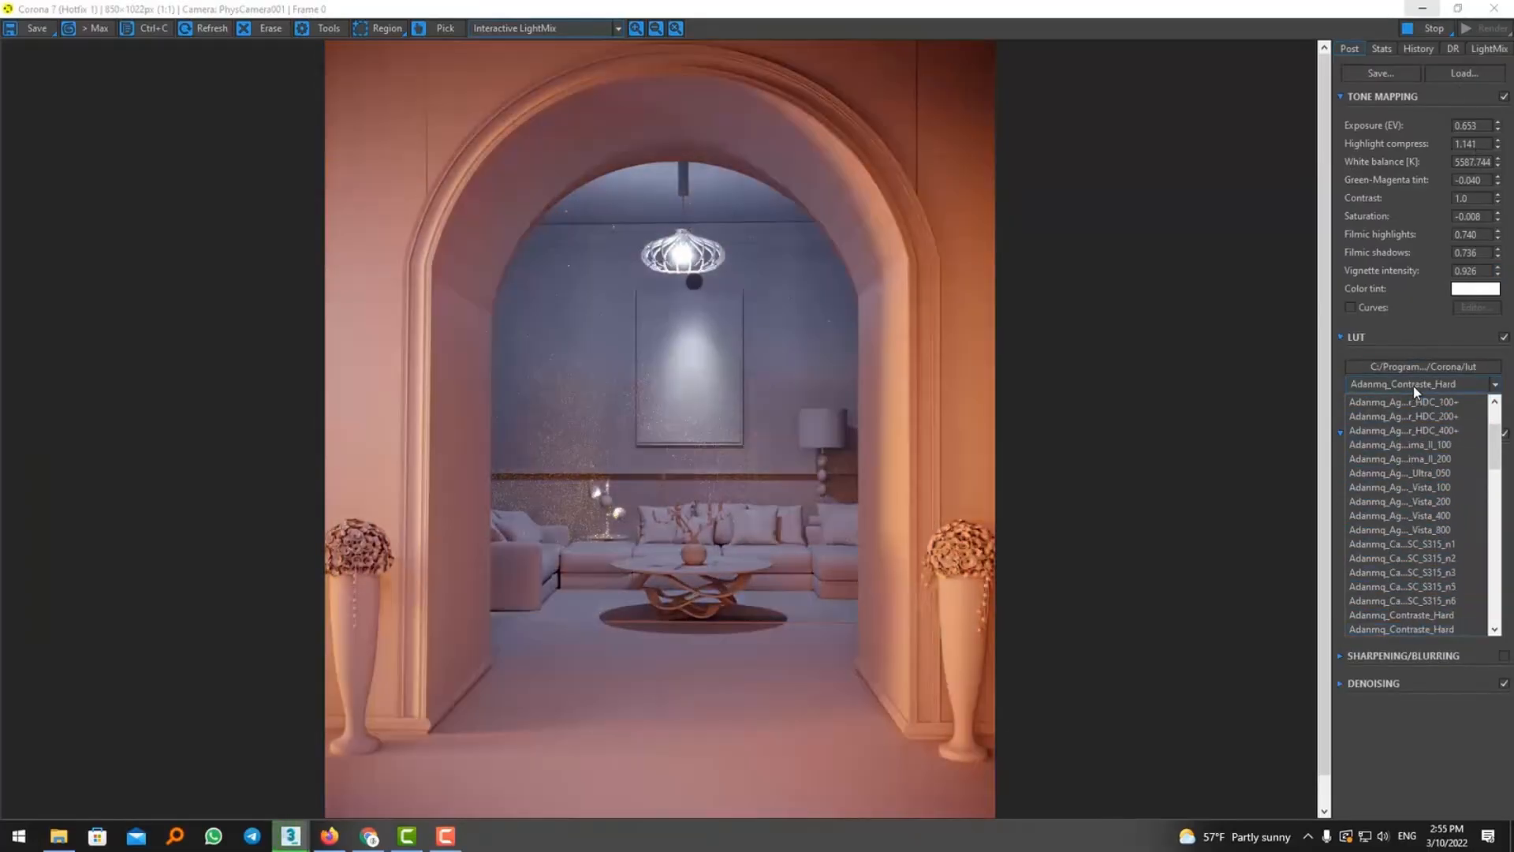
key("Down")
key("Down")
key("Down")
key("Down")
key("Down")
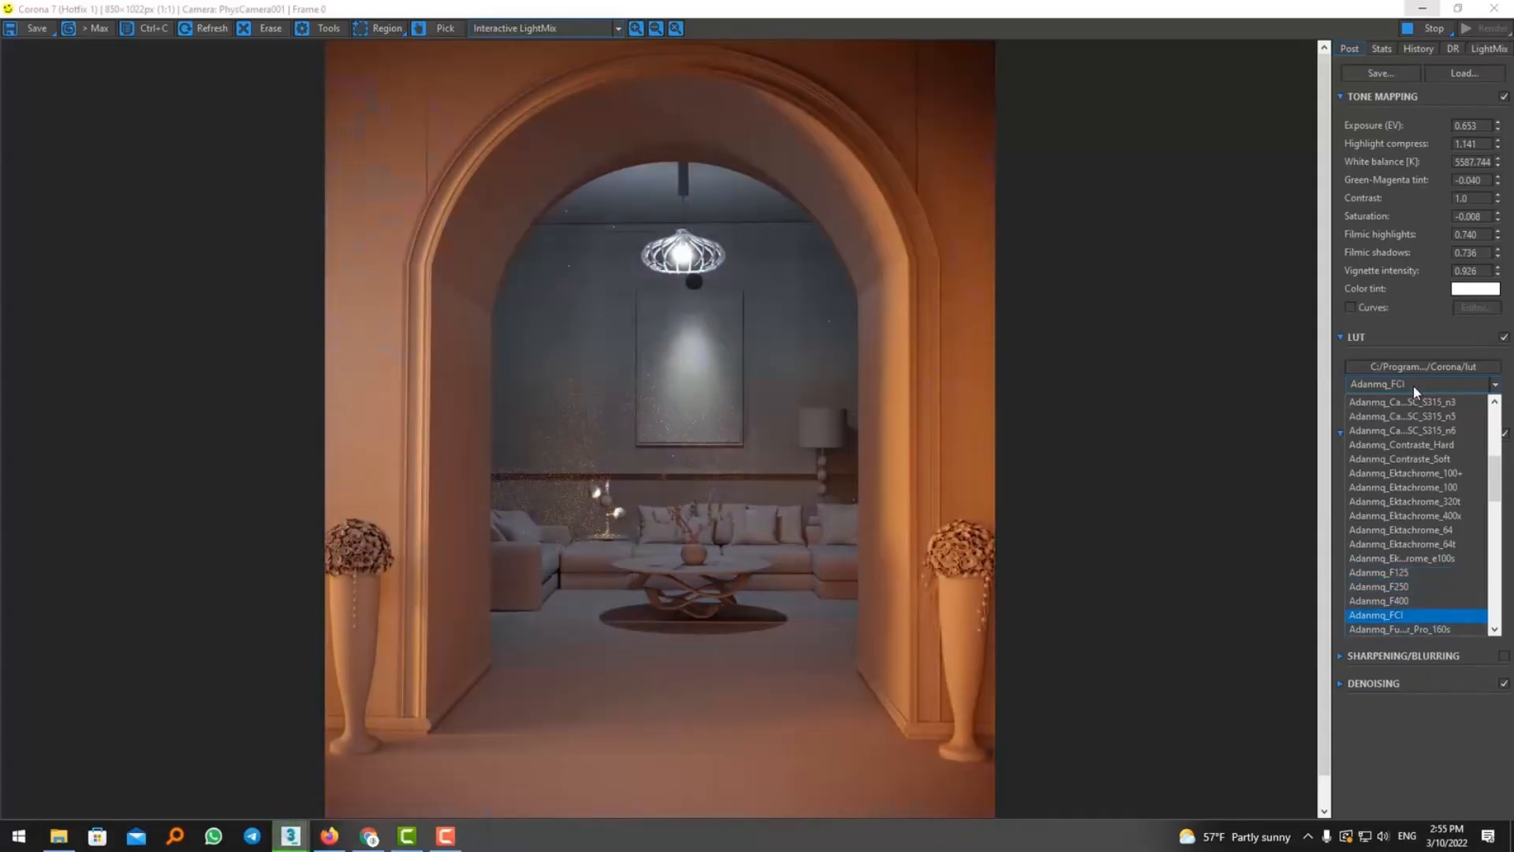
key("Return")
left_click_drag(1497, 410, 1451, 826)
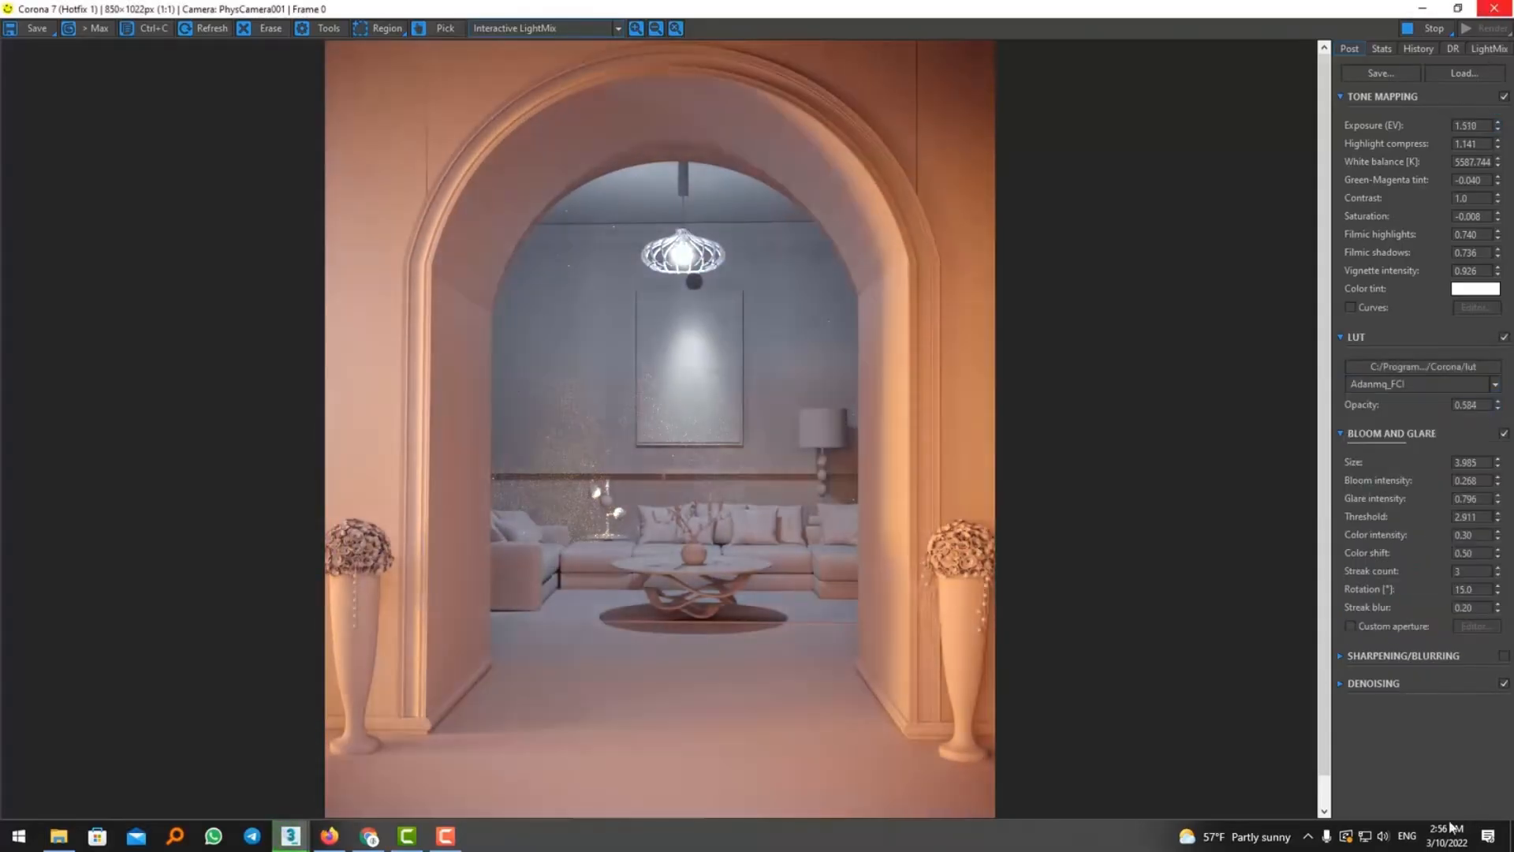
Turn off layers 1, 2 and 3 in LightMix and raise the VRayLight05 layer's intensity to 30.40
left_click(1489, 48)
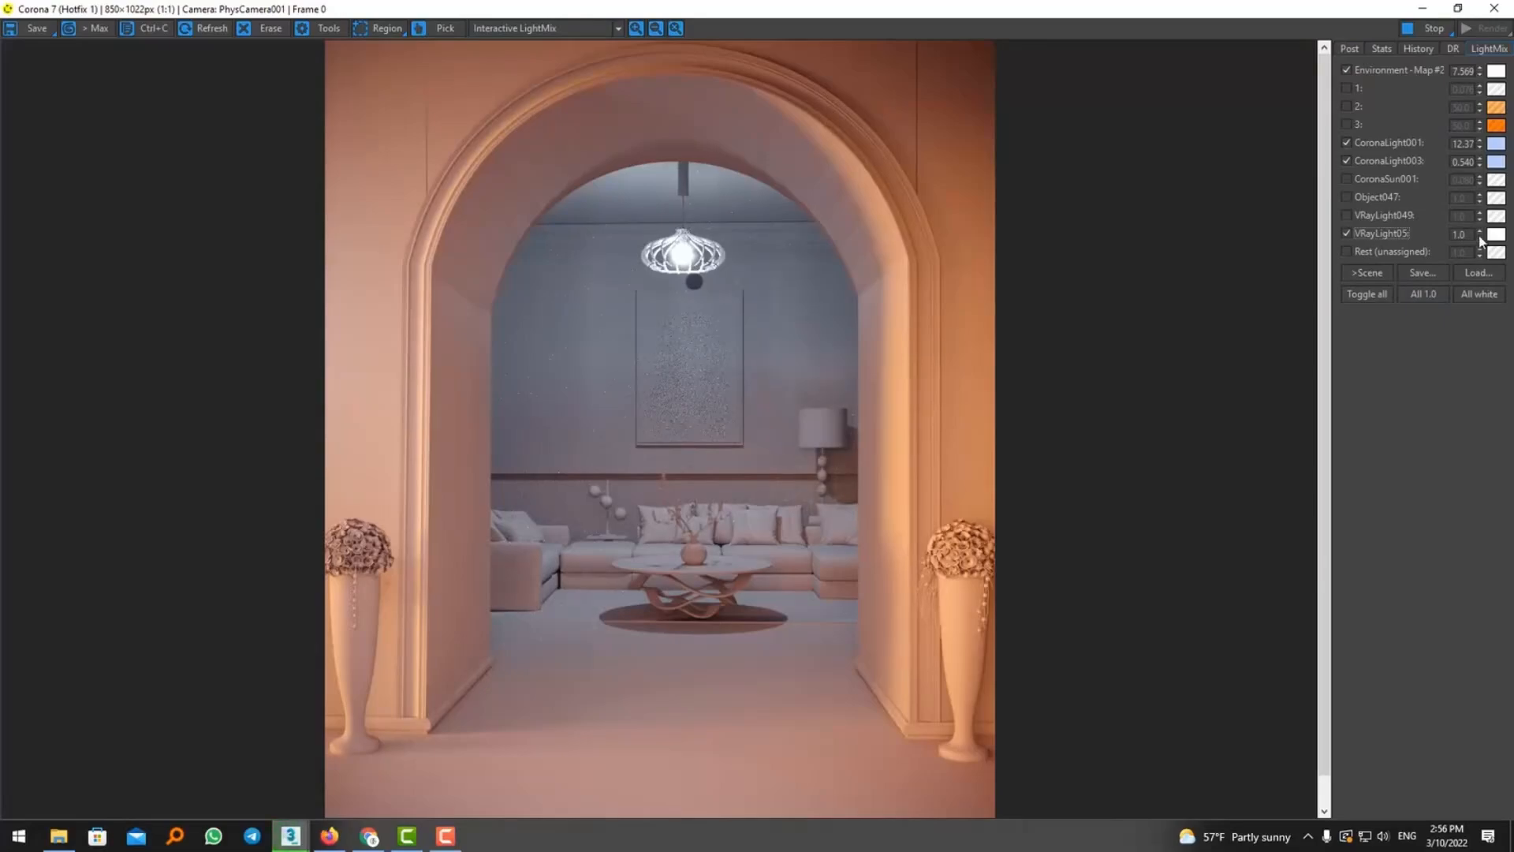
left_click_drag(1479, 238, 1362, 526)
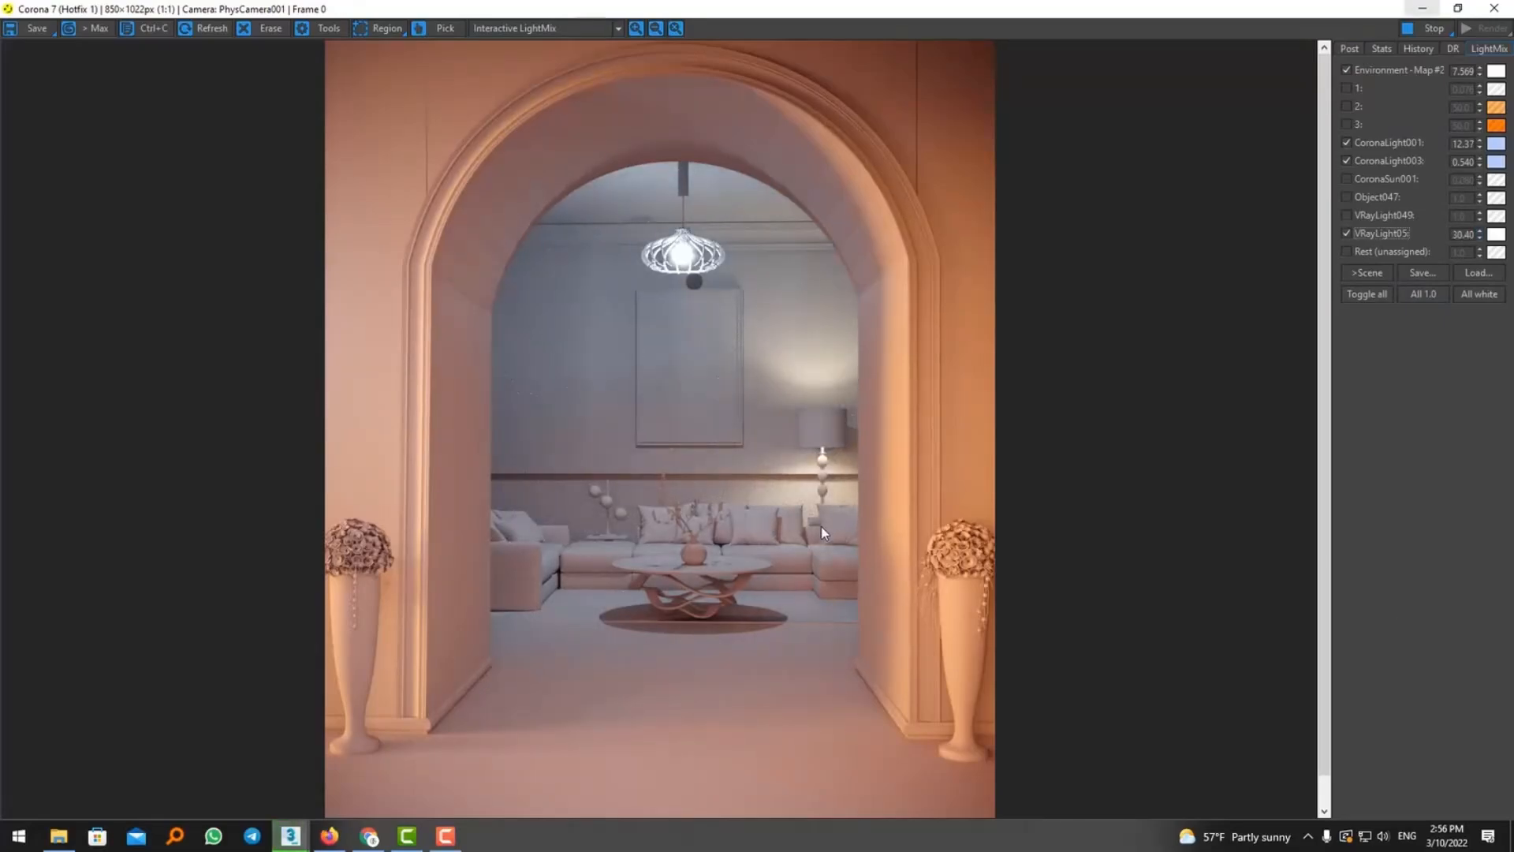
left_click(1380, 254)
Lower the LightMix intensity of CoronaLight003 to 0.436 and of CoronaLight001 to 2.531
left_click_drag(1479, 160, 1493, 235)
left_click(1356, 143)
left_click(1356, 143)
left_click_drag(1480, 143, 1500, 519)
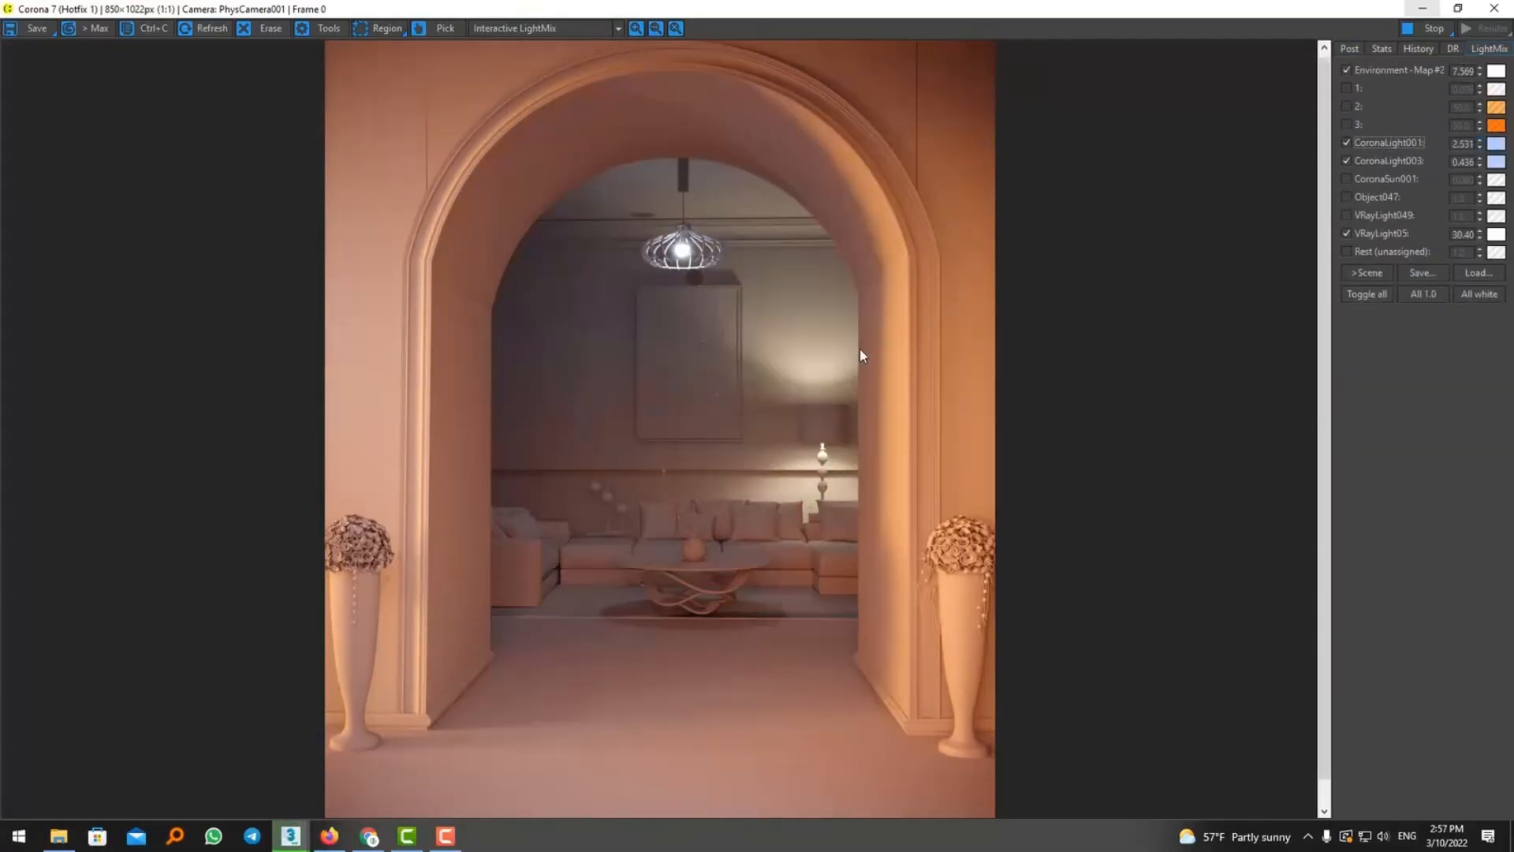
Change the LightMix colour of CoronaLight001 from cool blue to a warm orange, using hex colour FFC886
left_click(1495, 145)
left_click_drag(604, 298, 603, 297)
left_click(634, 247)
left_click(615, 261)
left_click(312, 233)
left_click(551, 295)
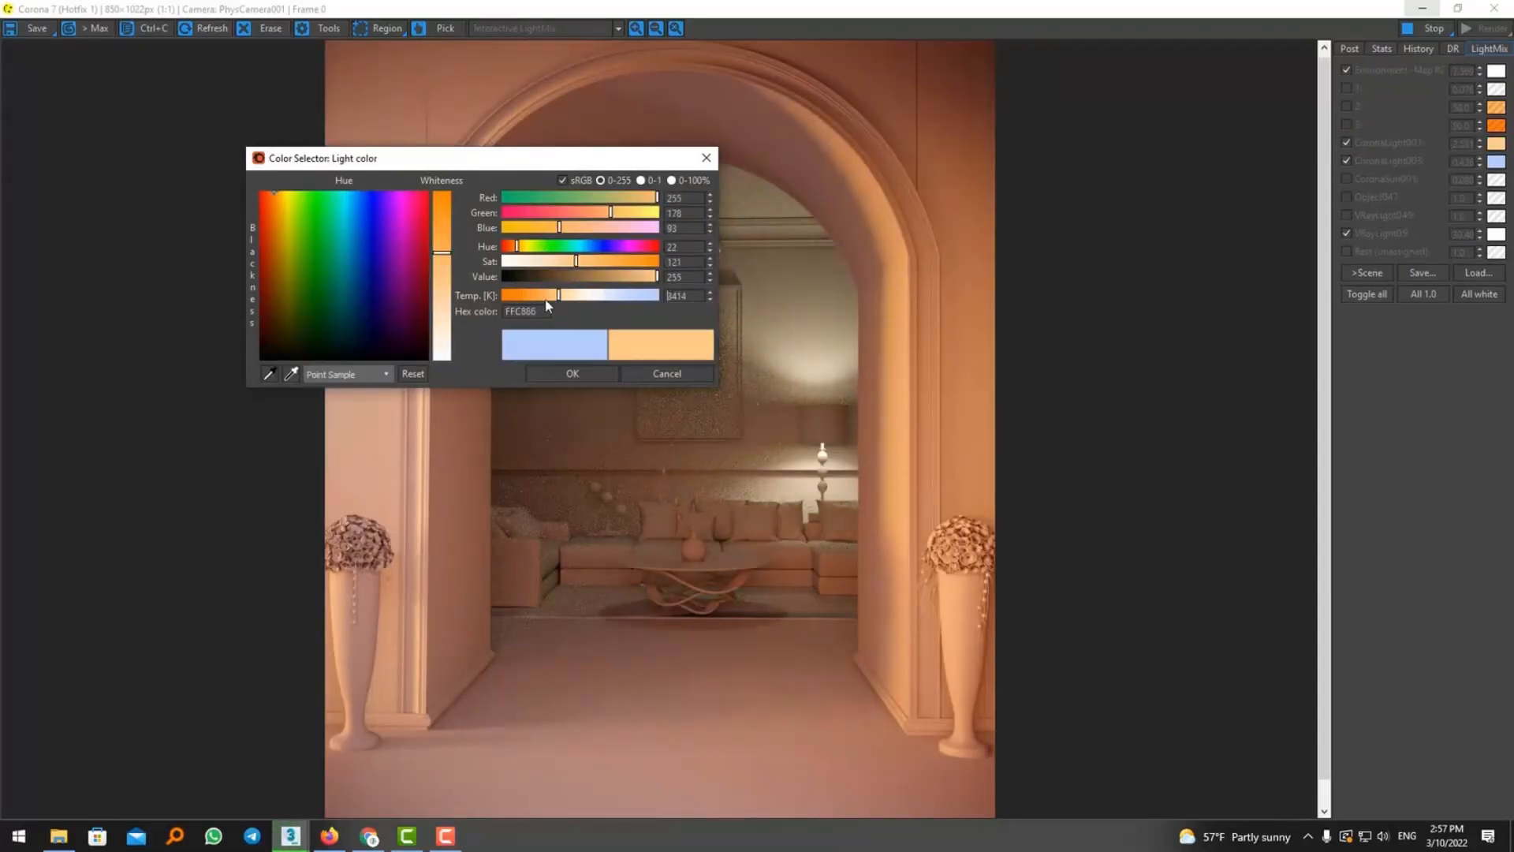
left_click(572, 373)
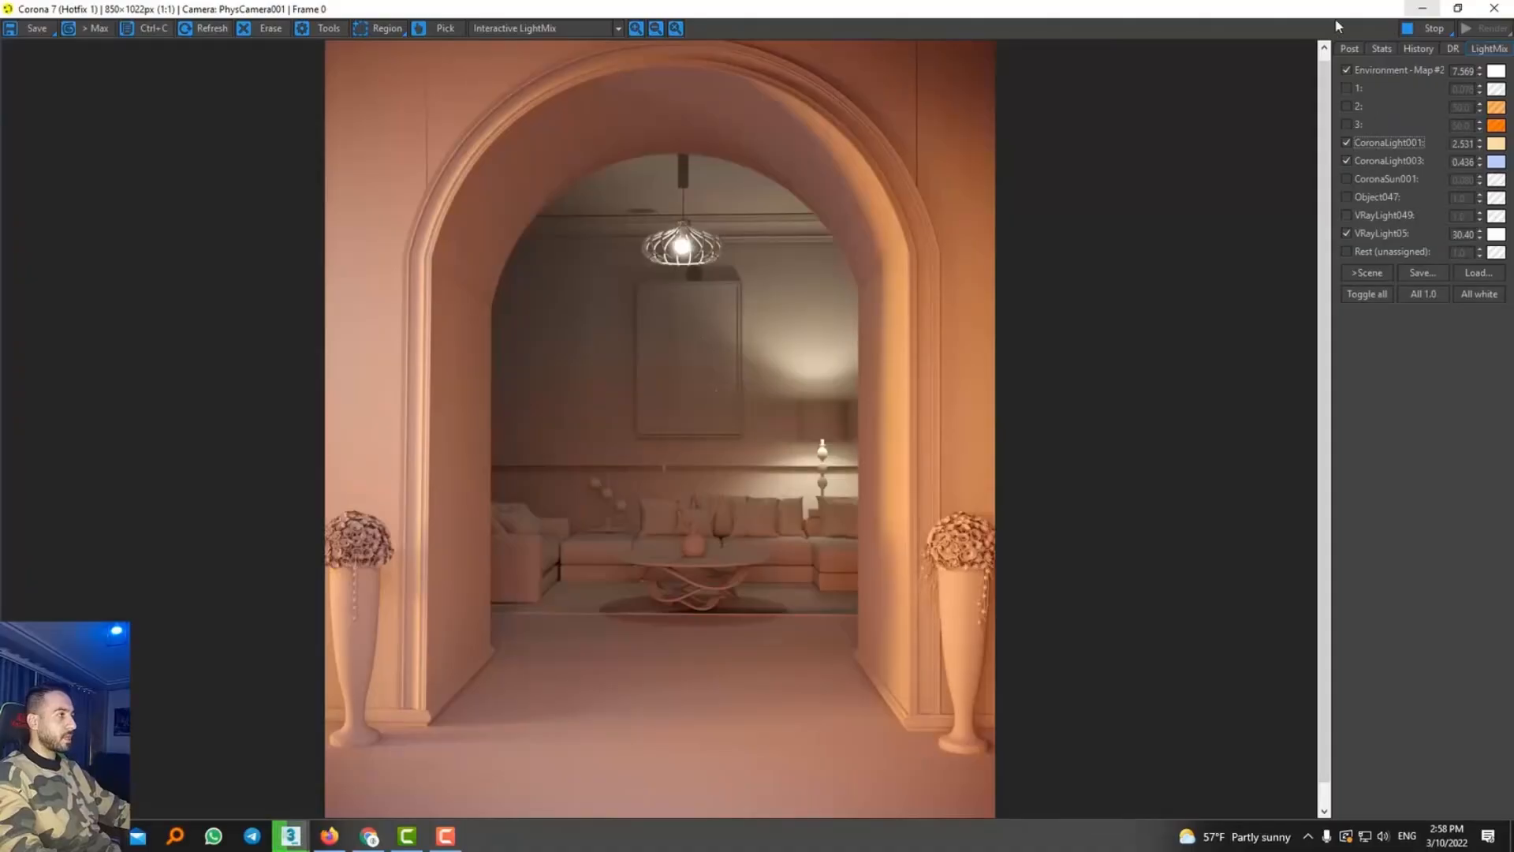
Enable Sharpening/Blurring in the render's post-processing settings, check the result up close and stop the interactive render
left_click(1349, 48)
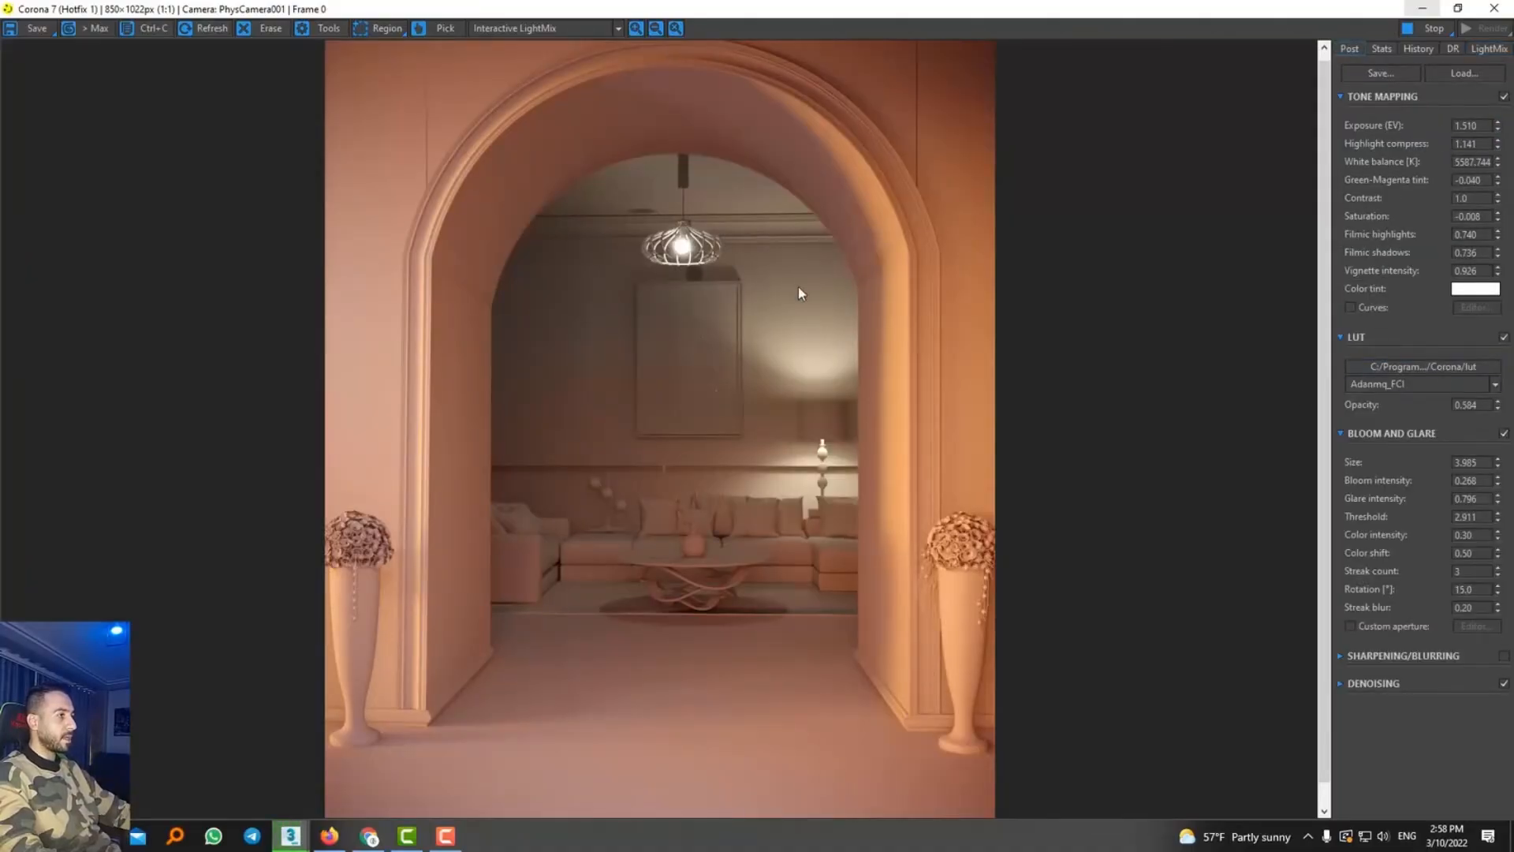
left_click(1503, 684)
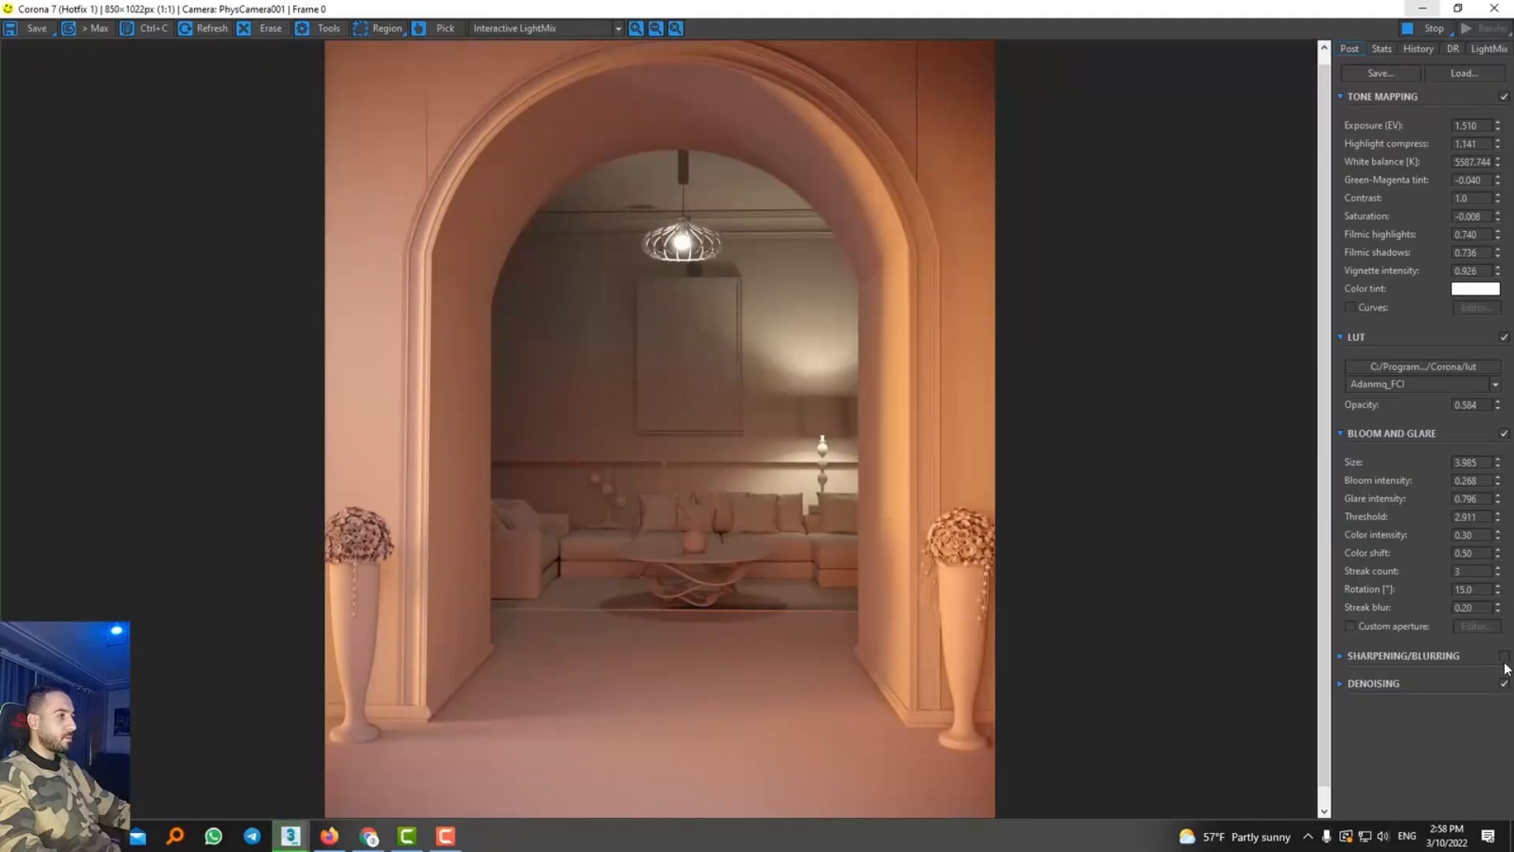
scroll(793, 402, "up", 2)
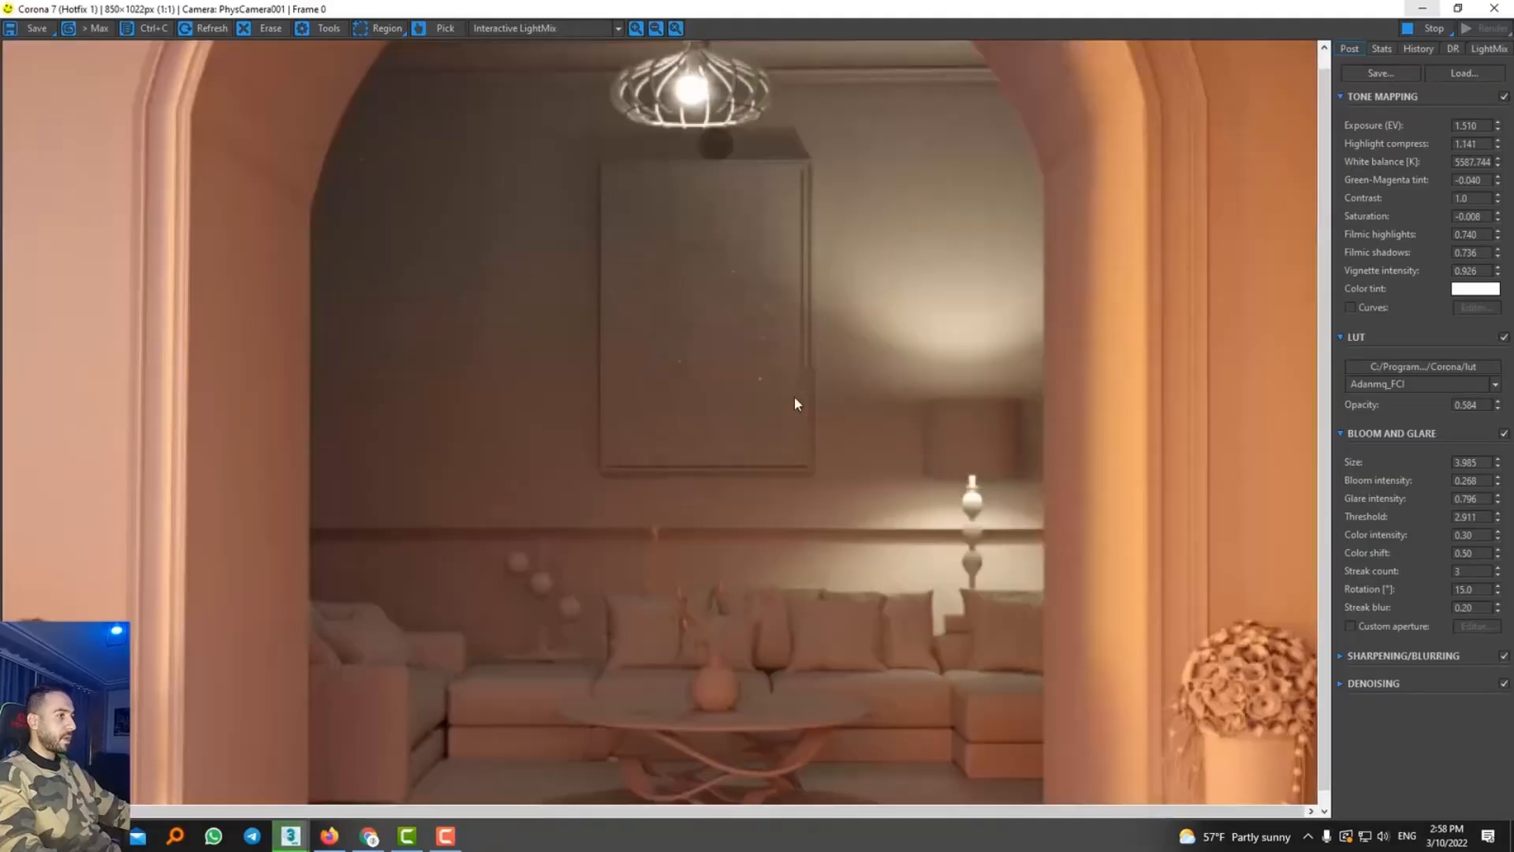
scroll(797, 404, "down", 2)
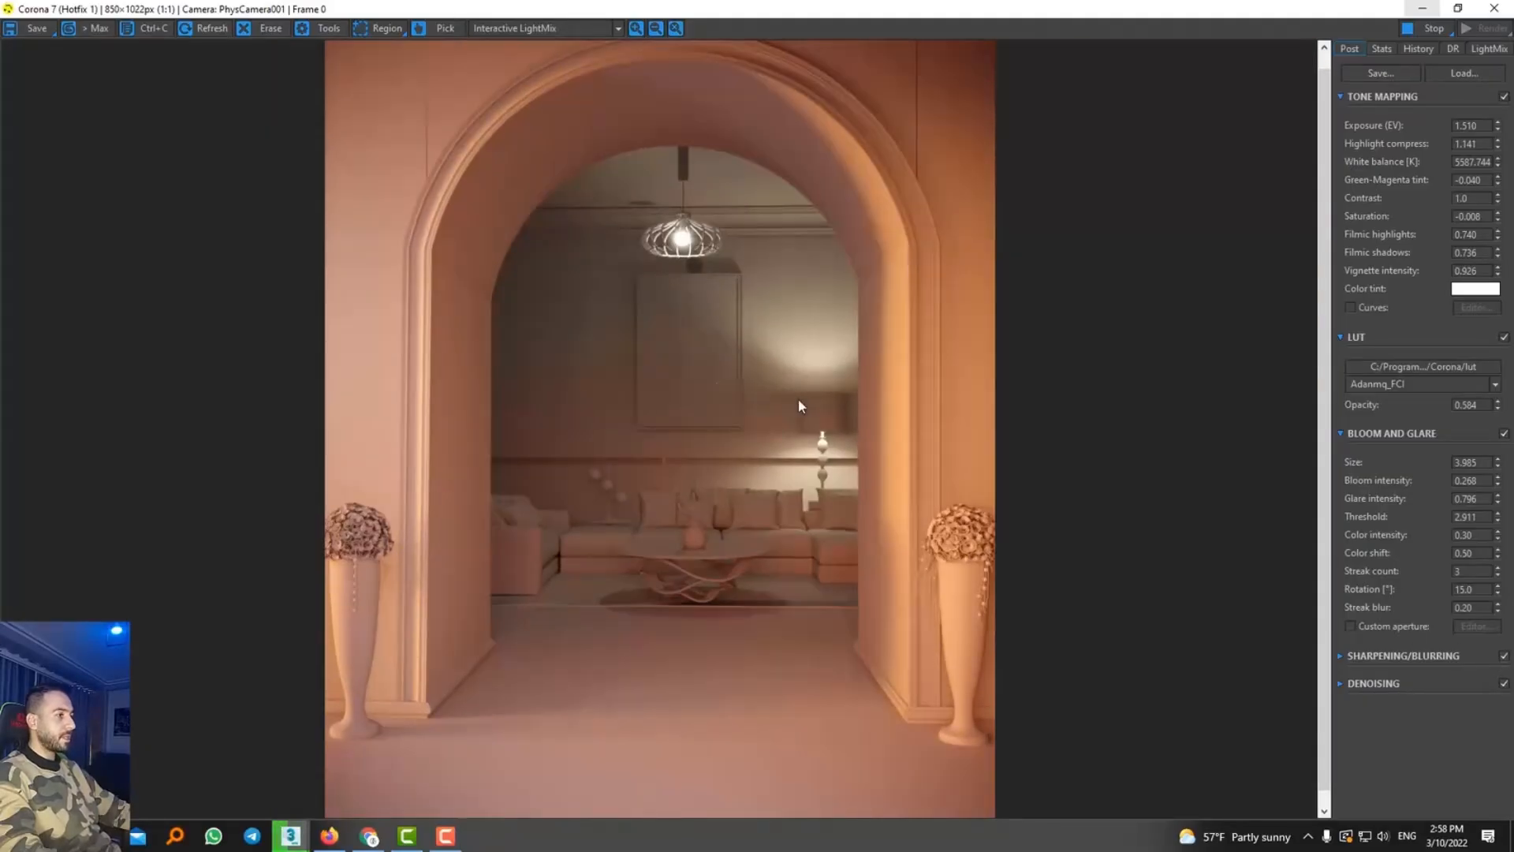
left_click(1438, 29)
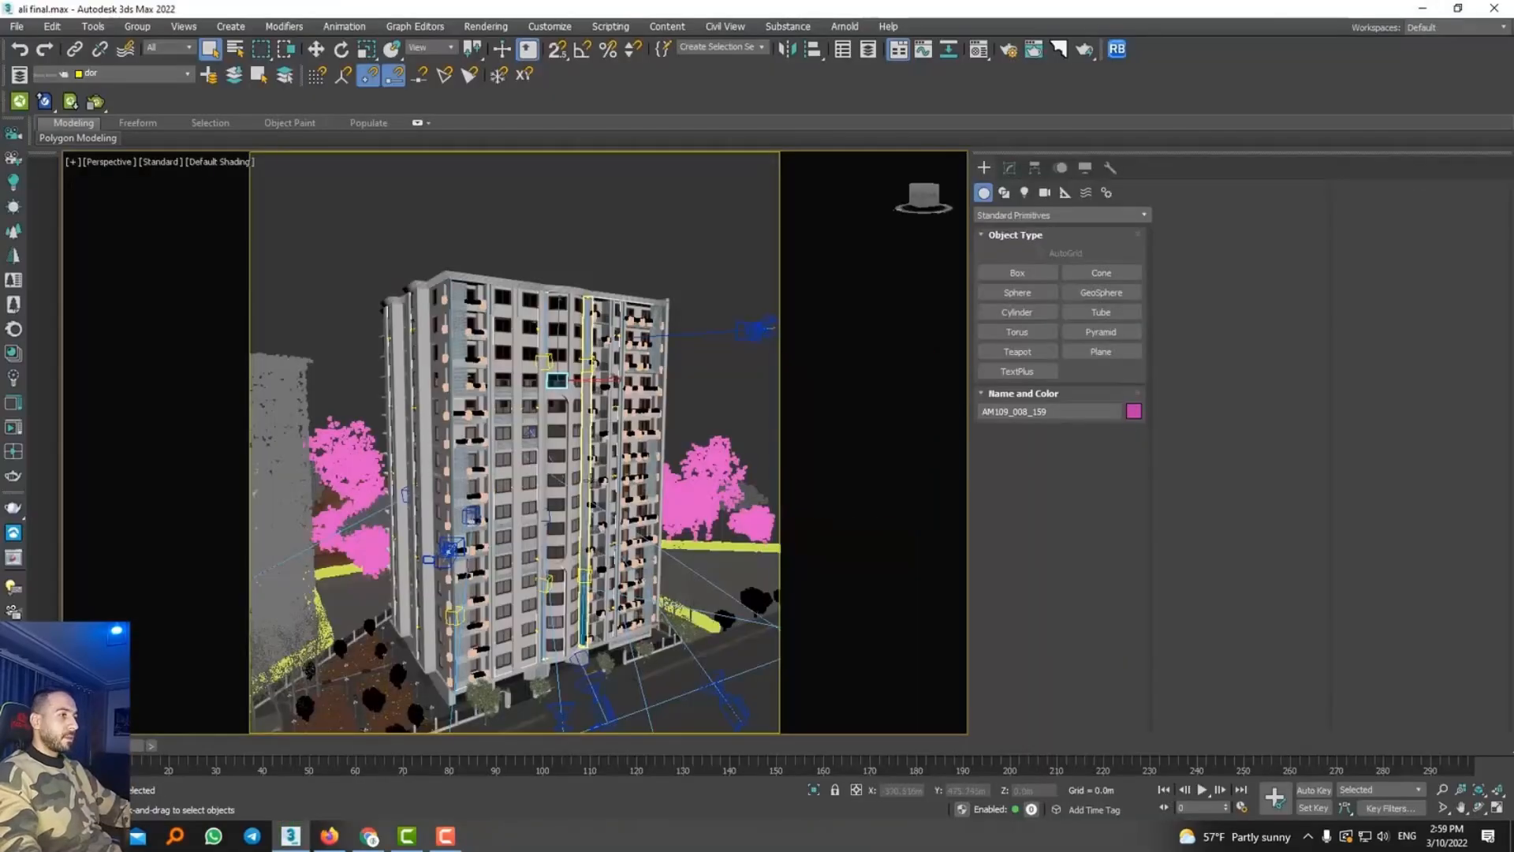
Orbit the tower and review the views of physical cameras 002, 004, 006, 007, 009, 010, 011 and 012
left_click(587, 426)
middle_click_drag(587, 426, 593, 473, "alt")
middle_click_drag(497, 485, 542, 472, "alt")
key("c")
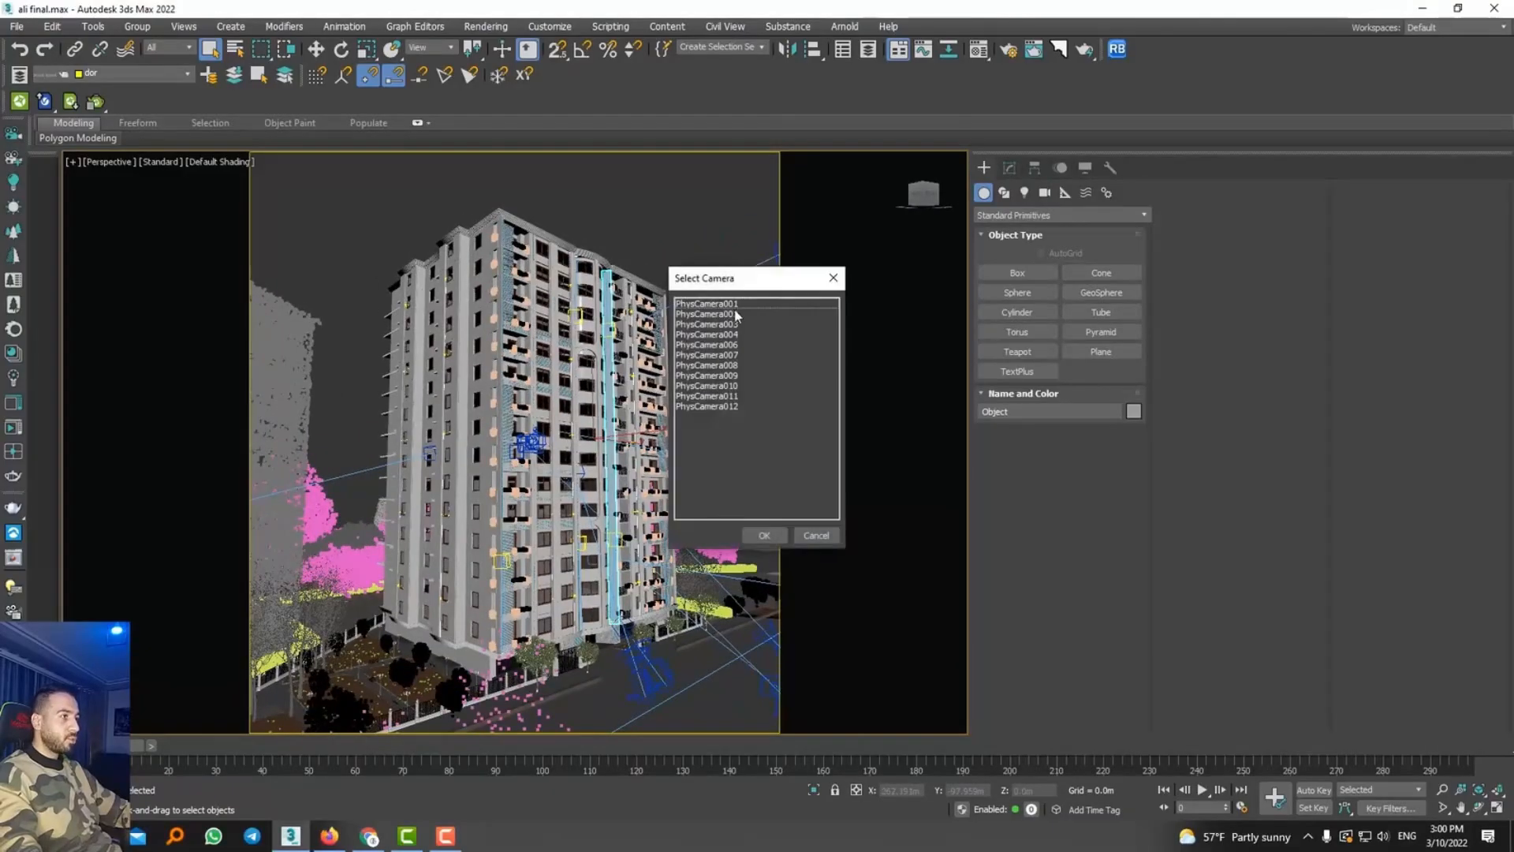
double_click(733, 314)
key("c")
left_click(720, 334)
double_click(720, 335)
key("c")
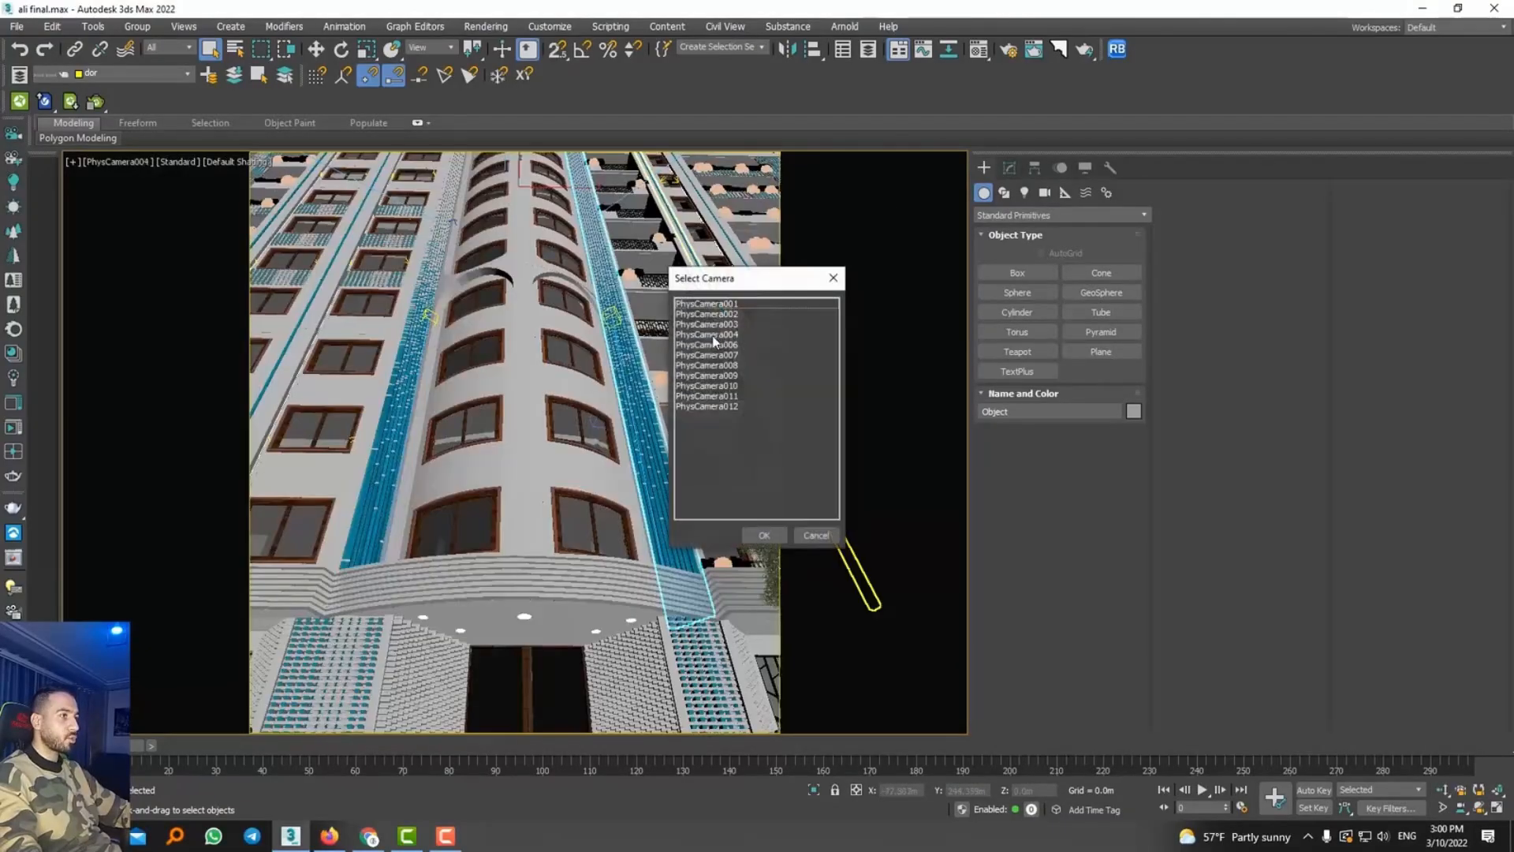
double_click(716, 344)
key("c")
double_click(719, 355)
key("c")
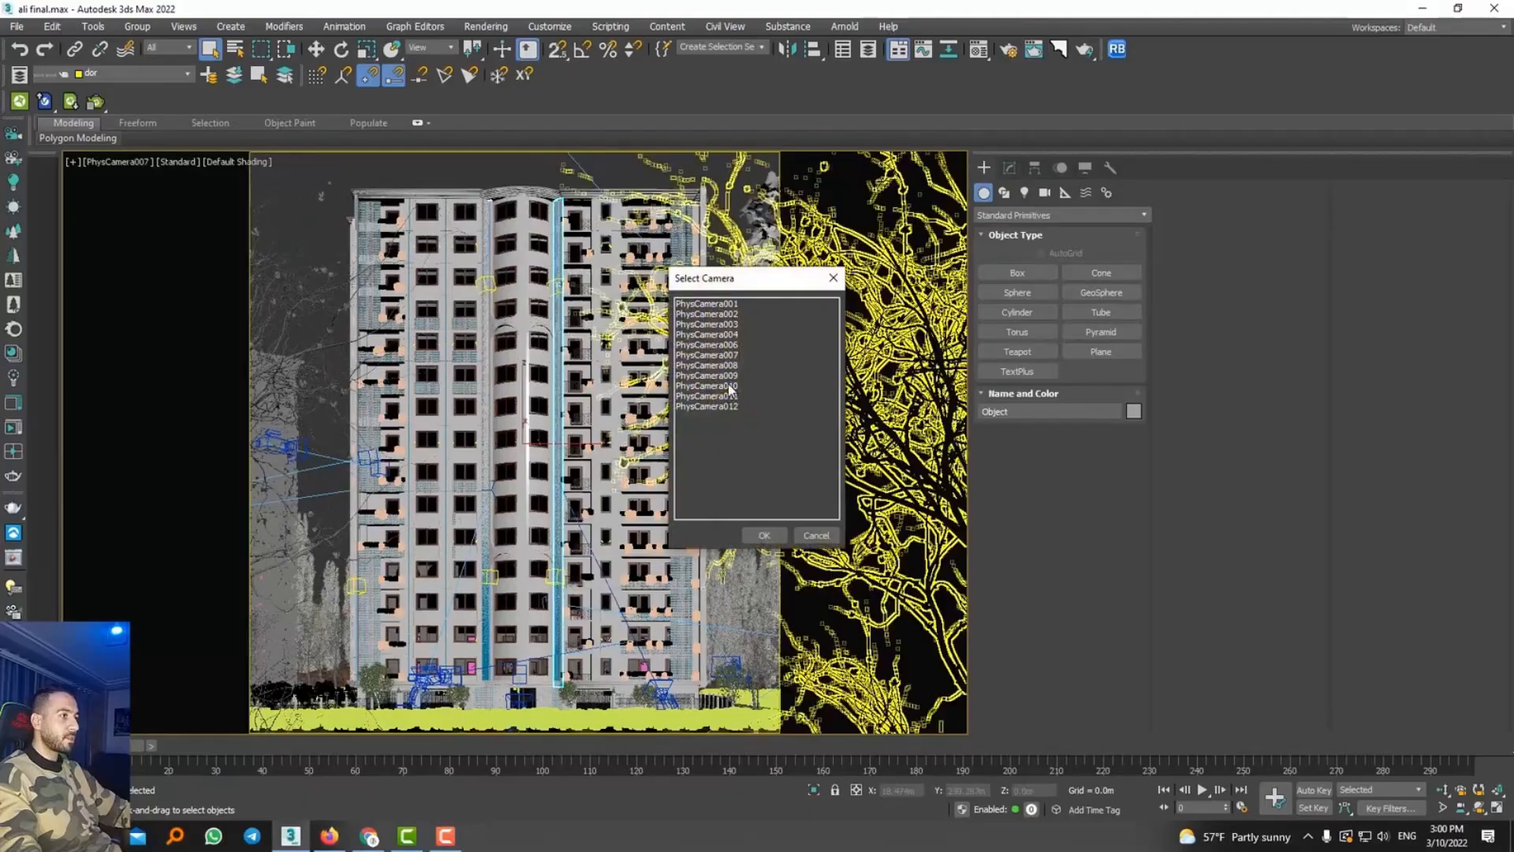
double_click(727, 377)
key("c")
double_click(721, 386)
key("c")
double_click(714, 396)
key("c")
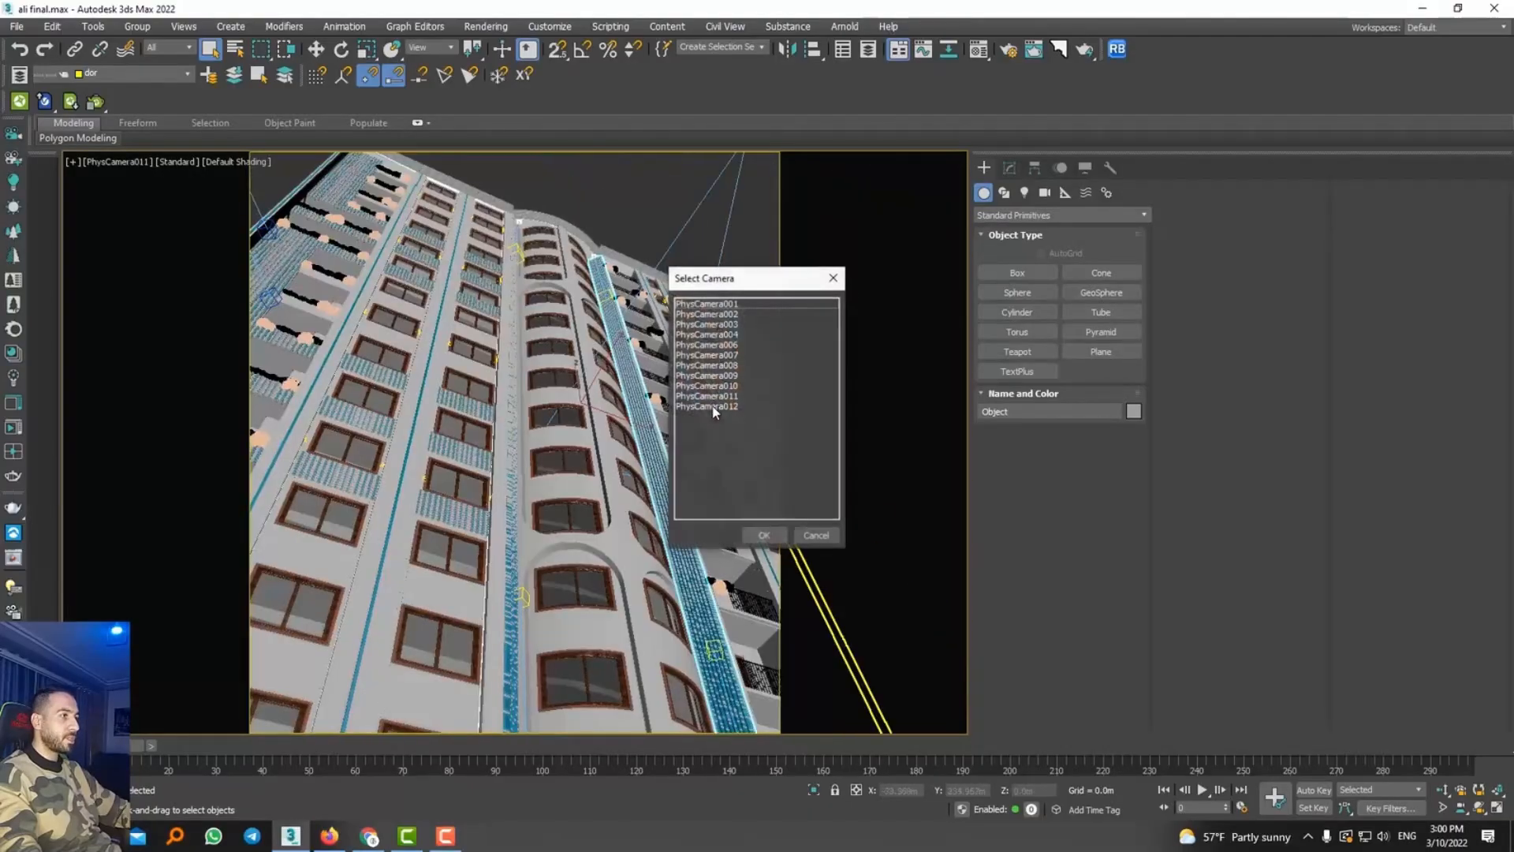
double_click(714, 407)
key("c")
Compare the views of physical cameras 001 to 004 and 006 again, ending on PhysCamera007's frontal view of the tower
double_click(719, 335)
key("c")
double_click(717, 316)
key("c")
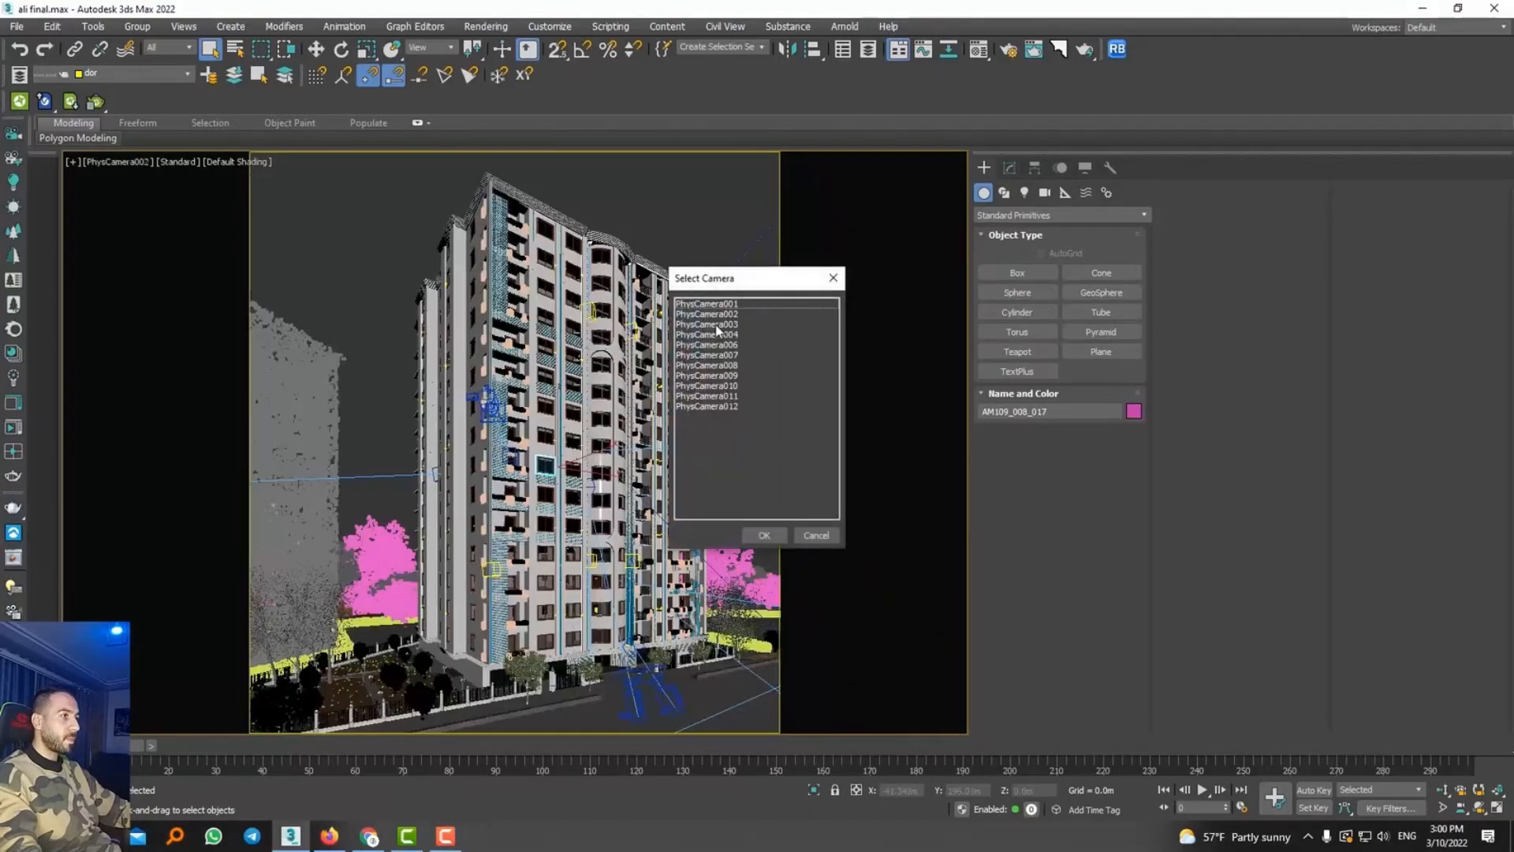
double_click(716, 308)
key("c")
double_click(714, 317)
key("c")
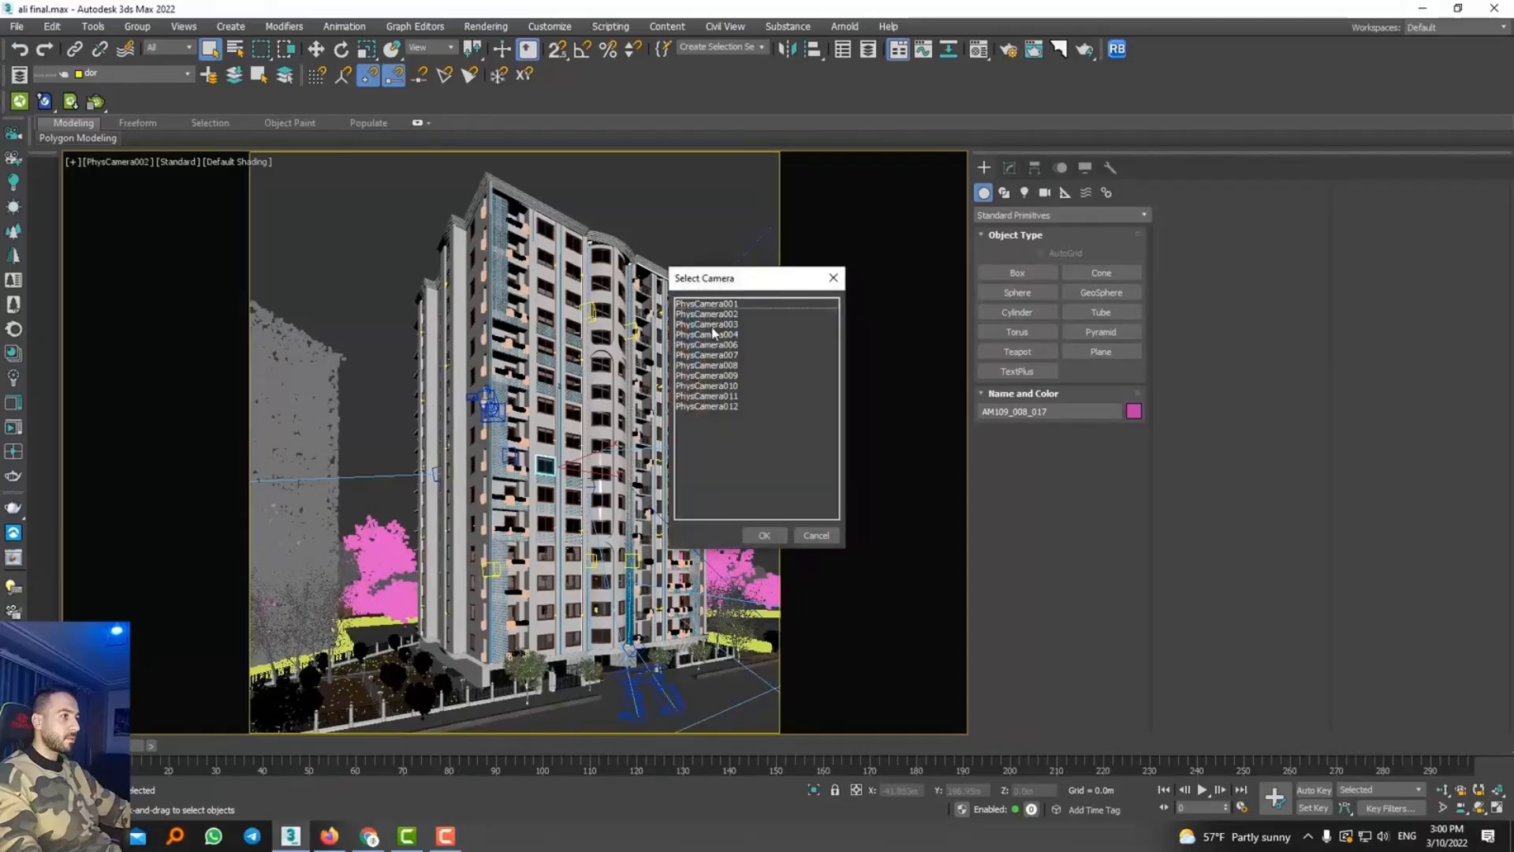
double_click(714, 324)
key("c")
left_click(718, 335)
double_click(719, 335)
key("c")
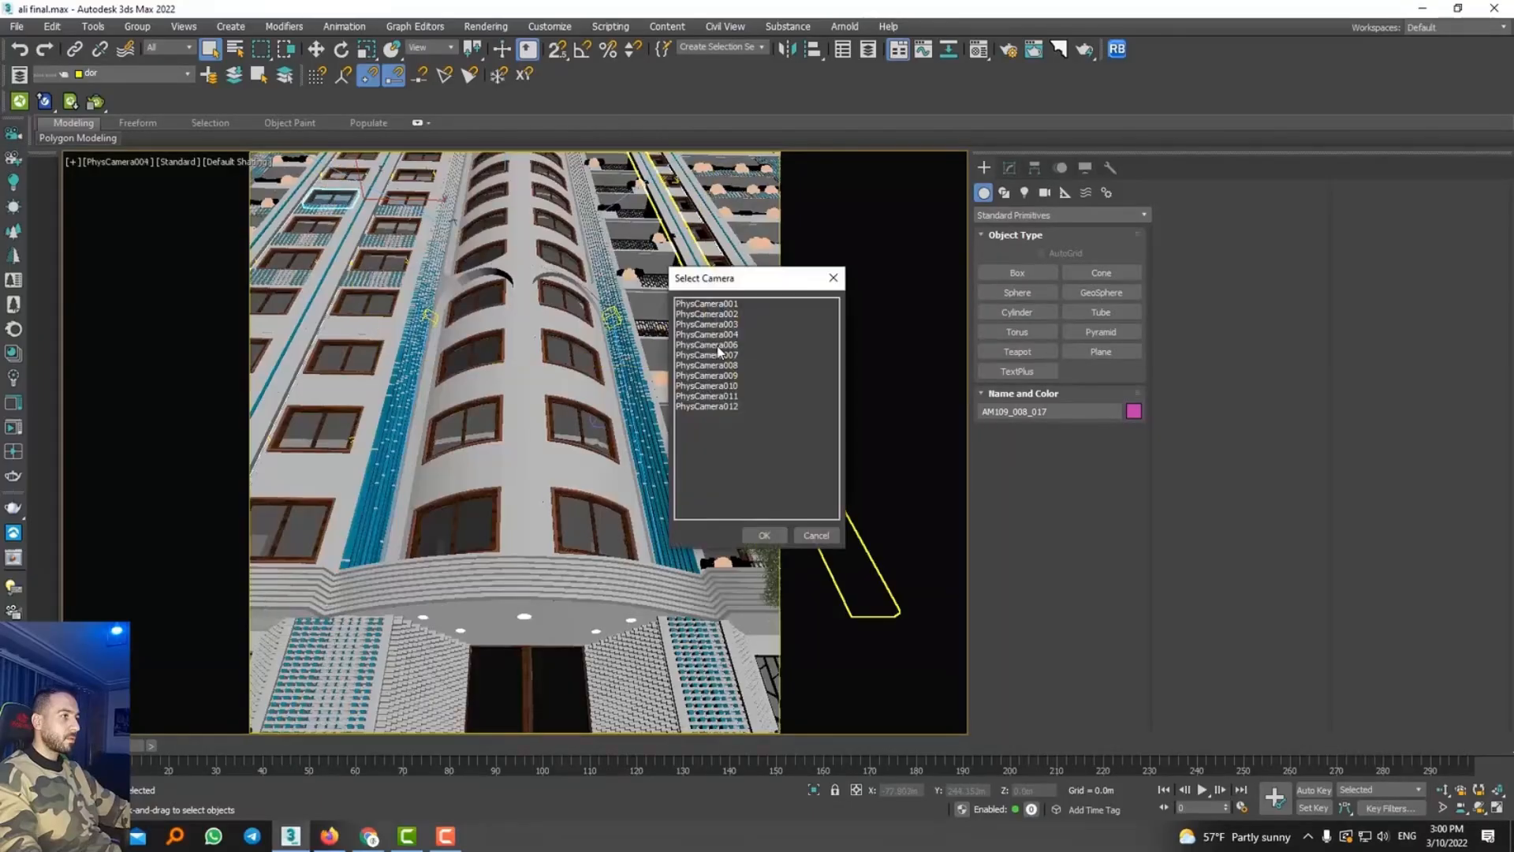
double_click(718, 344)
key("c")
double_click(718, 354)
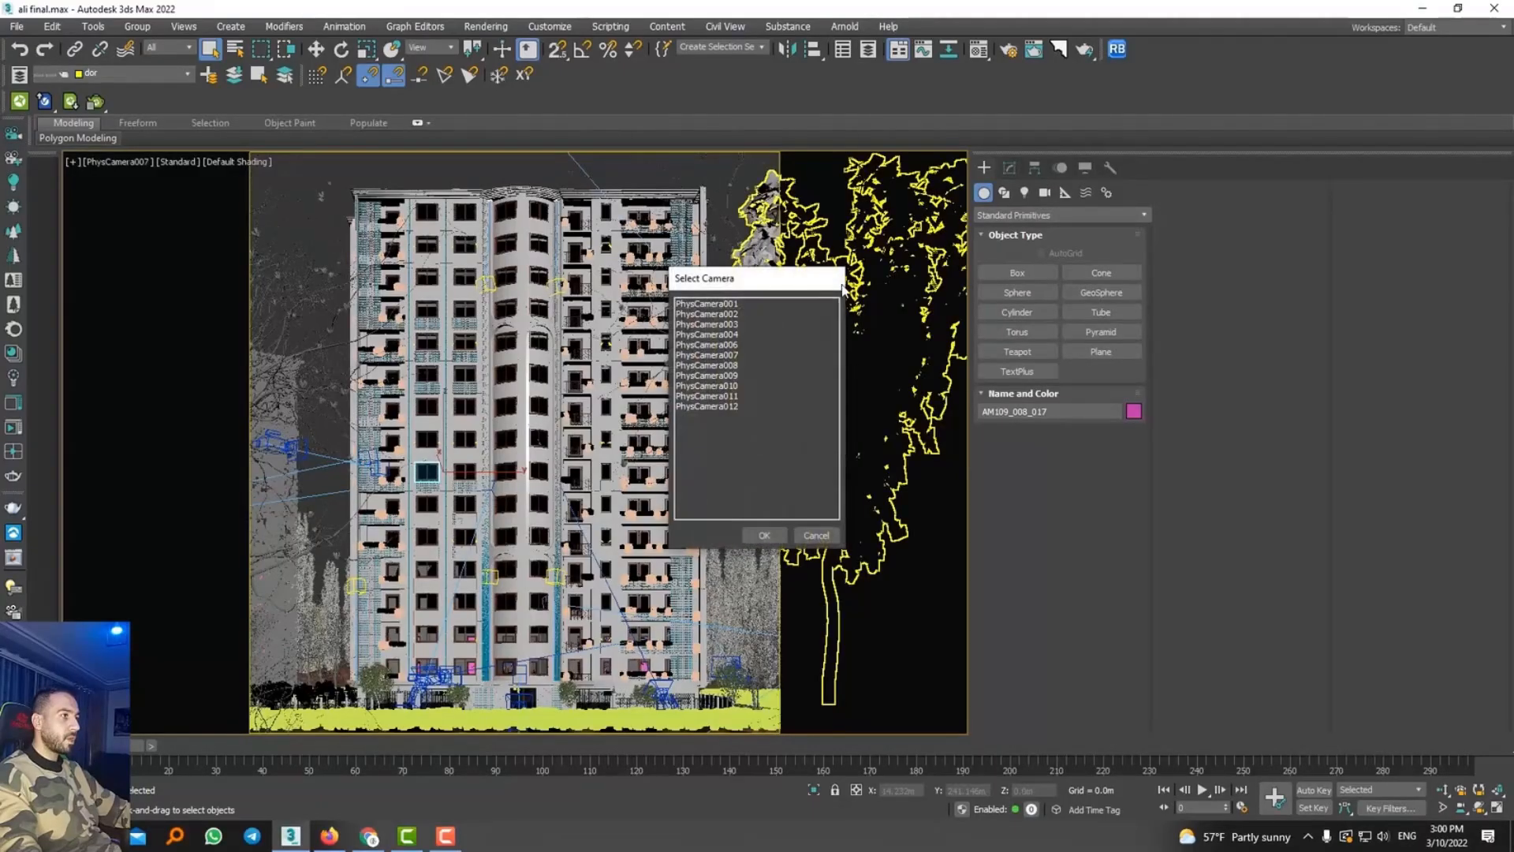
key("Escape")
Check the camera post-processing settings in Render Setup, with nothing selected in the scene
left_click(465, 167)
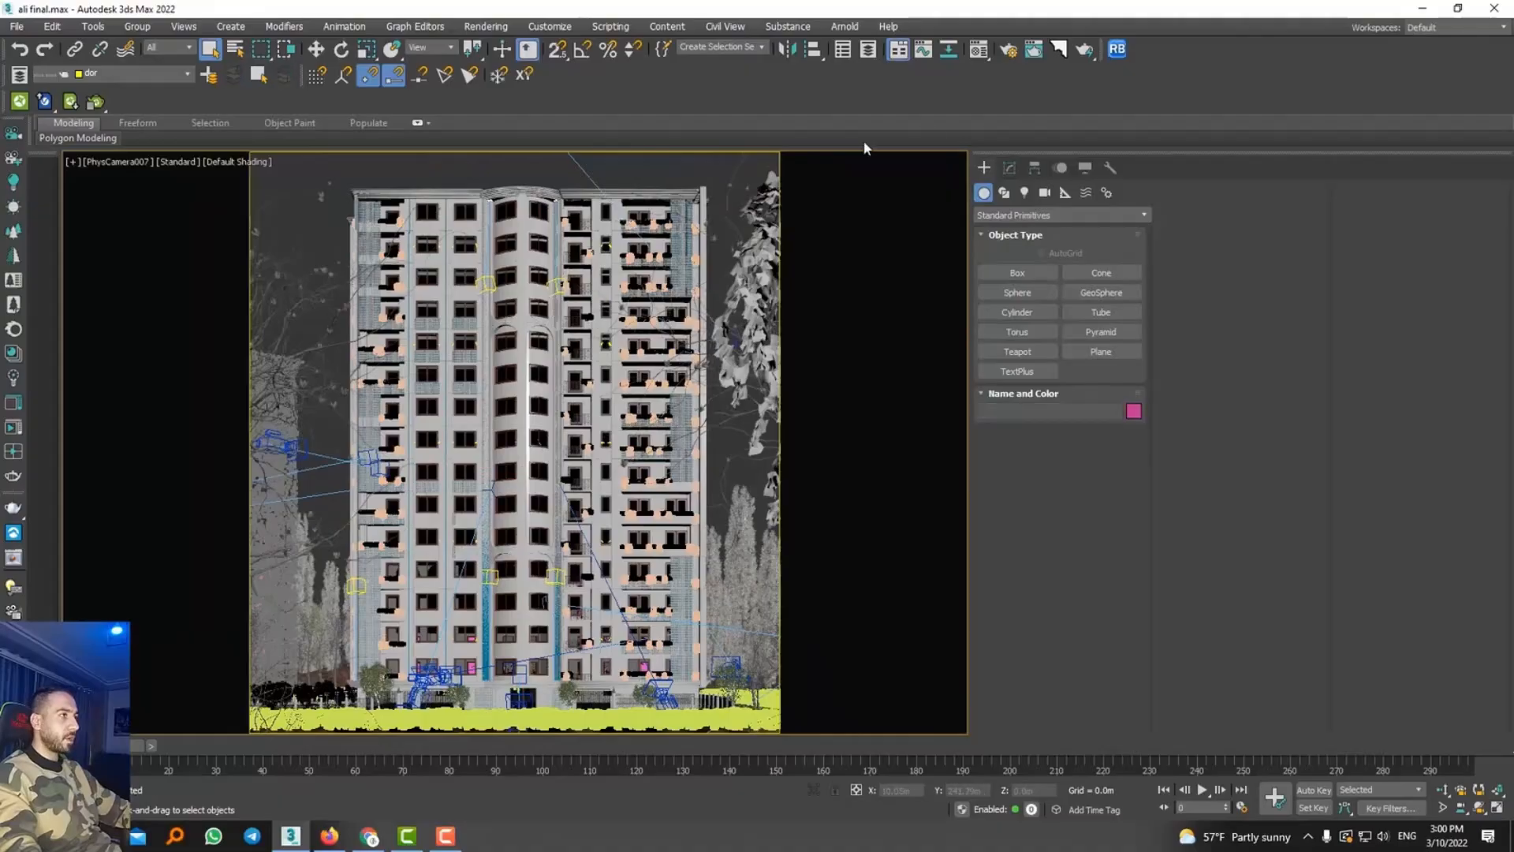
left_click(1011, 51)
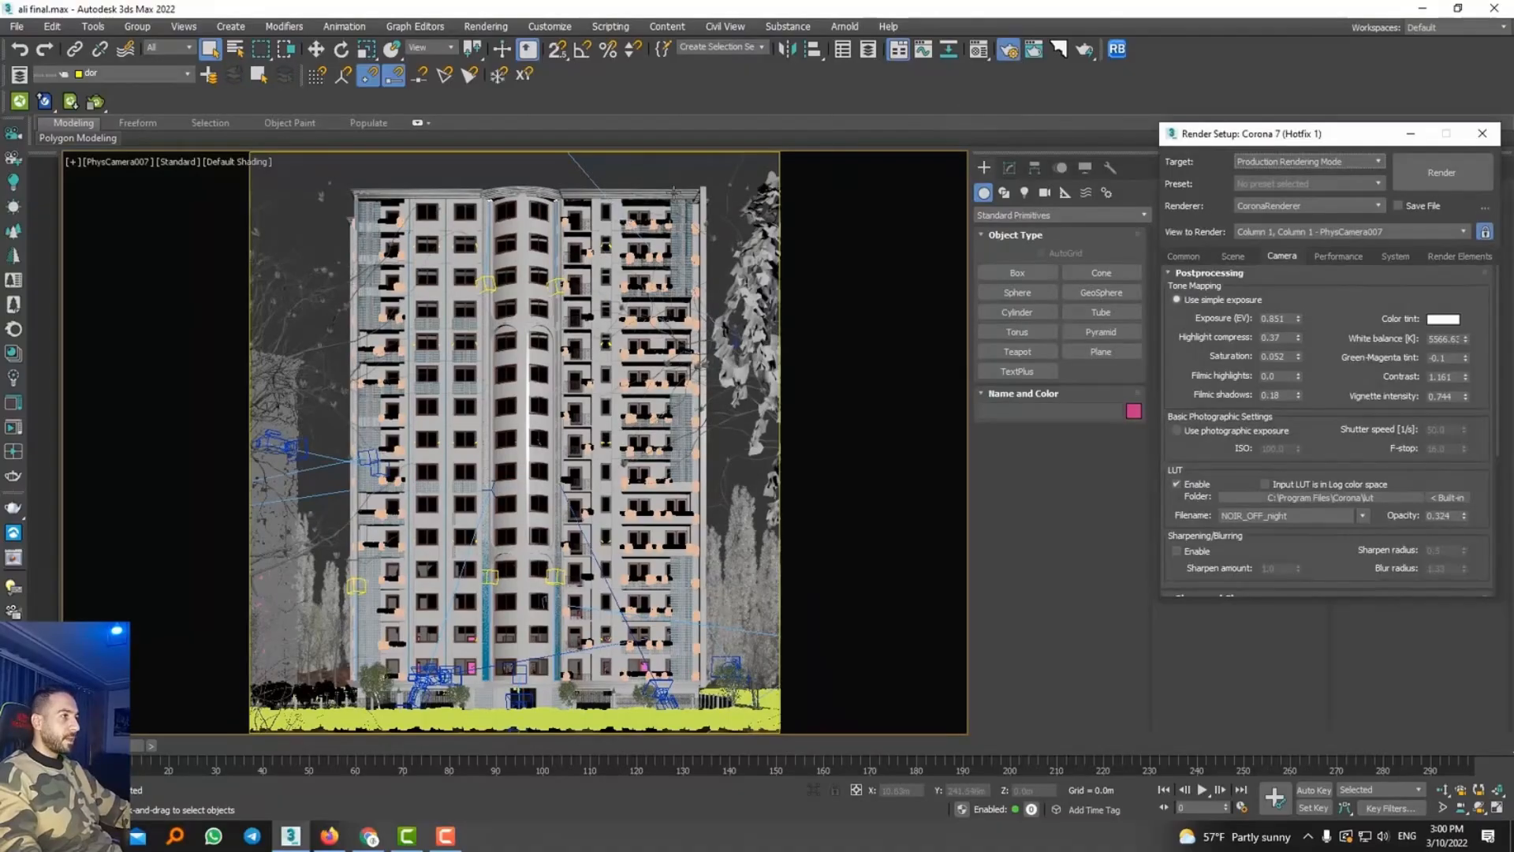
left_click(1483, 133)
Find the existing Corona sun in the top view, far from the building, and delete it
left_click(576, 444)
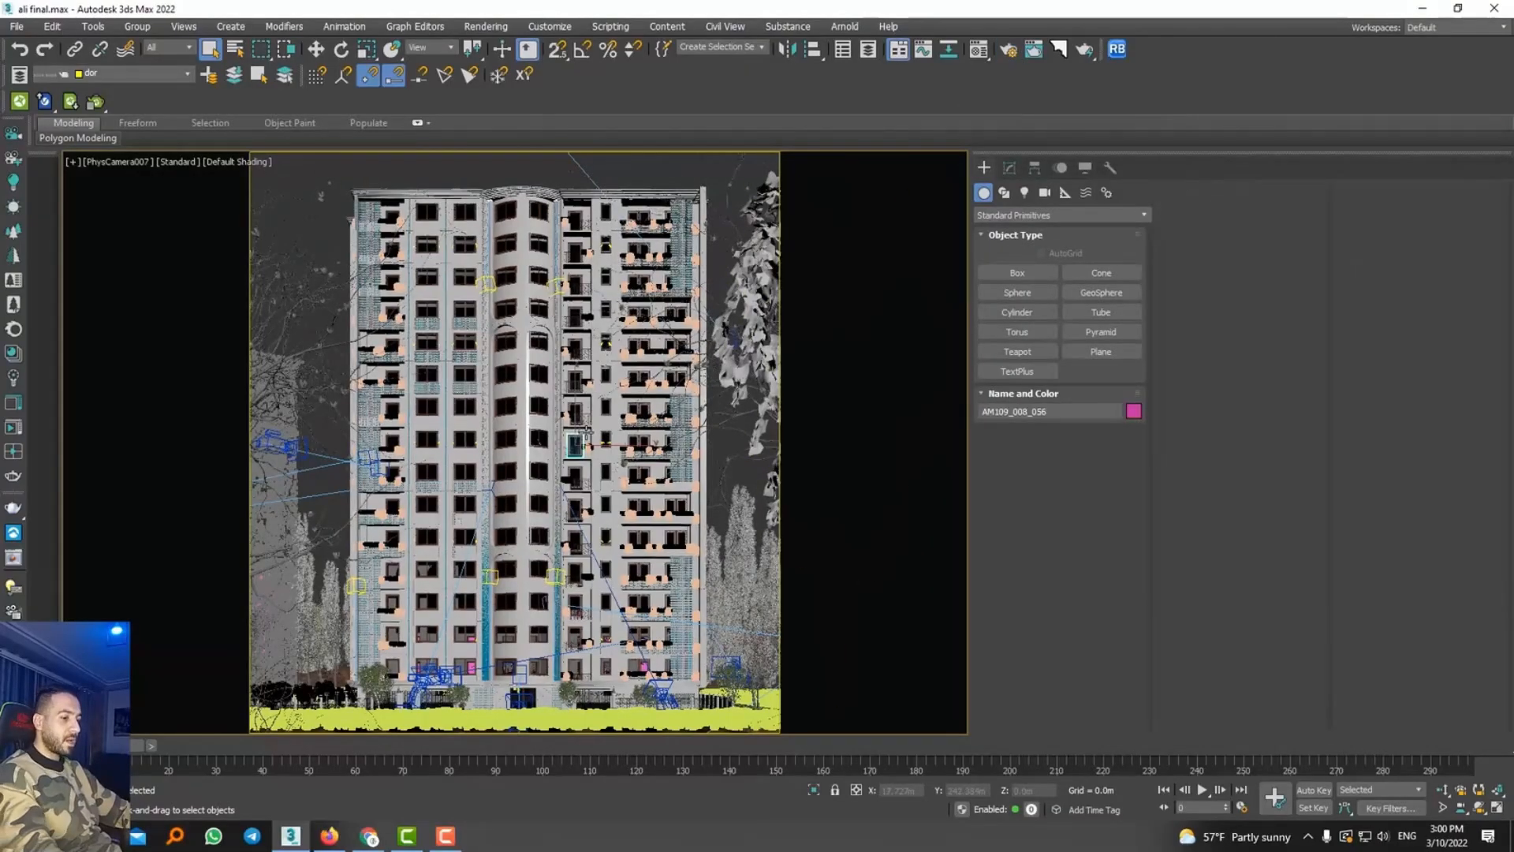
key("t")
scroll(584, 429, "down", 10)
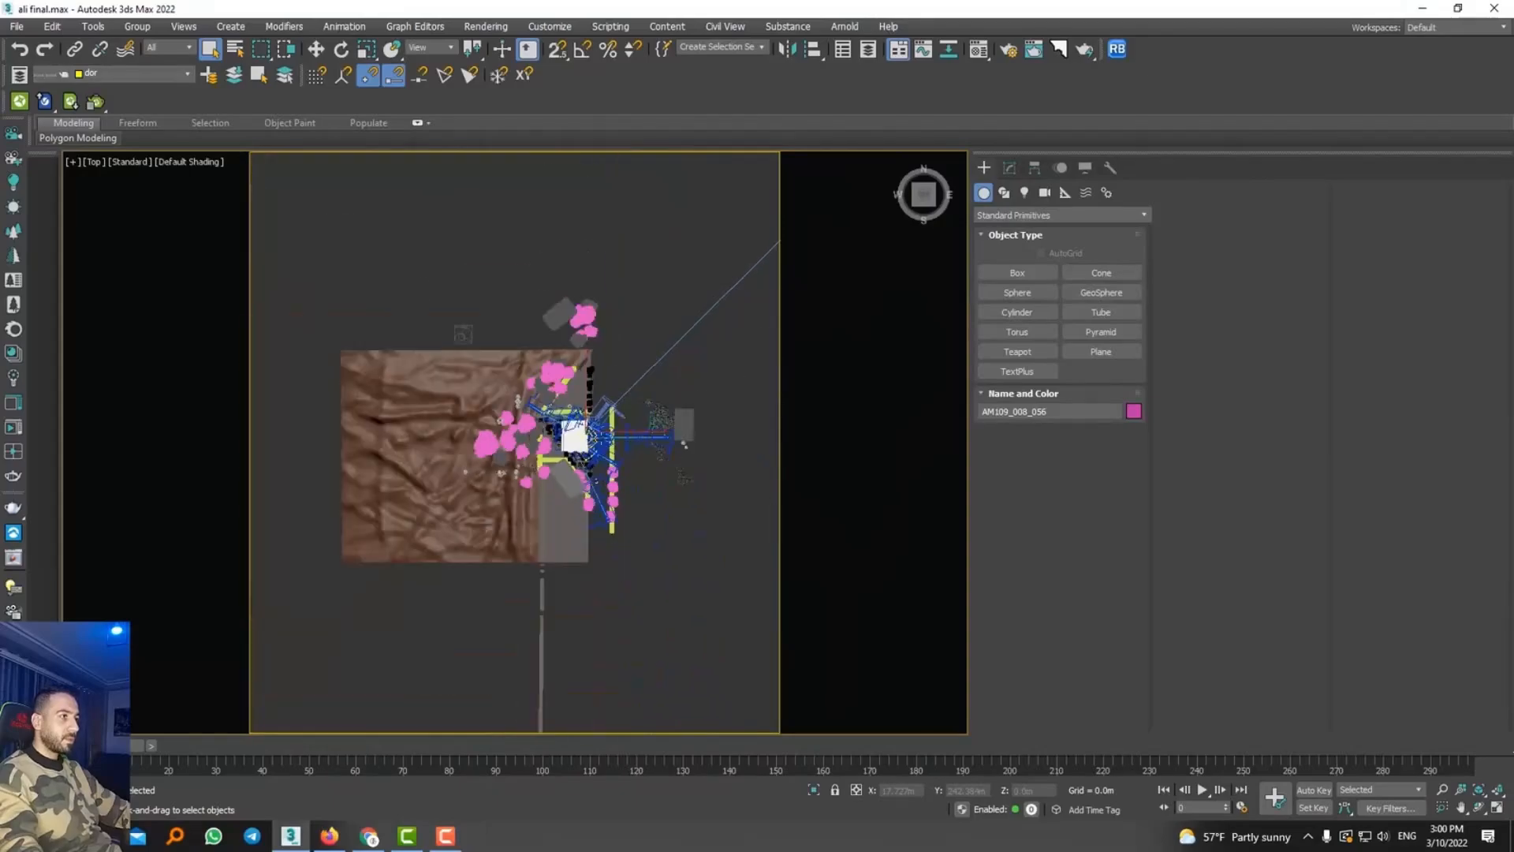
middle_click_drag(796, 278, 521, 473)
scroll(544, 430, "down", 5)
middle_click_drag(638, 367, 418, 550)
left_click(592, 321)
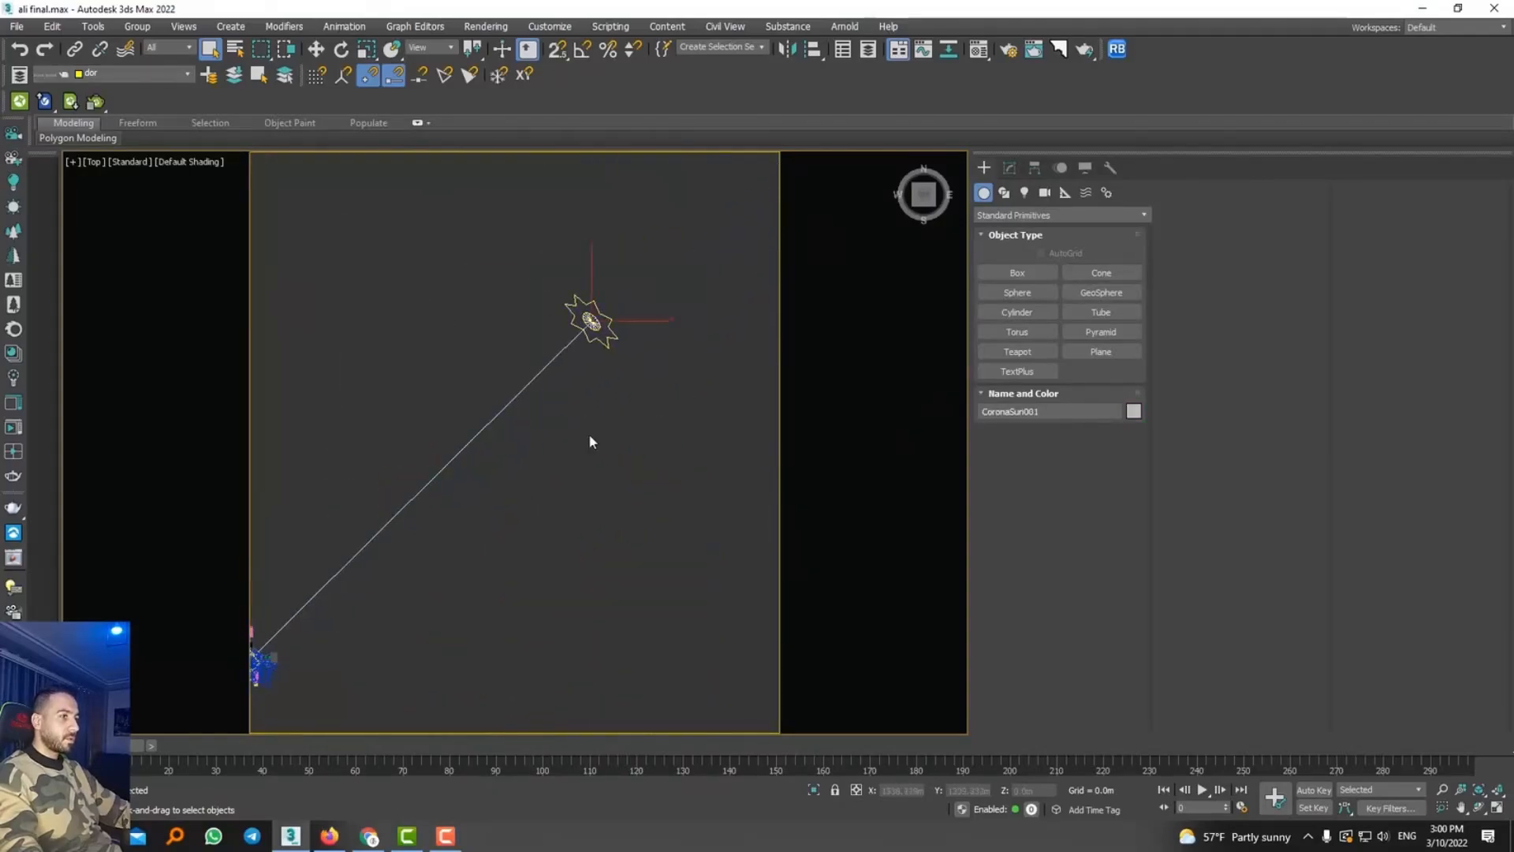
middle_click_drag(592, 442, 457, 314, "alt")
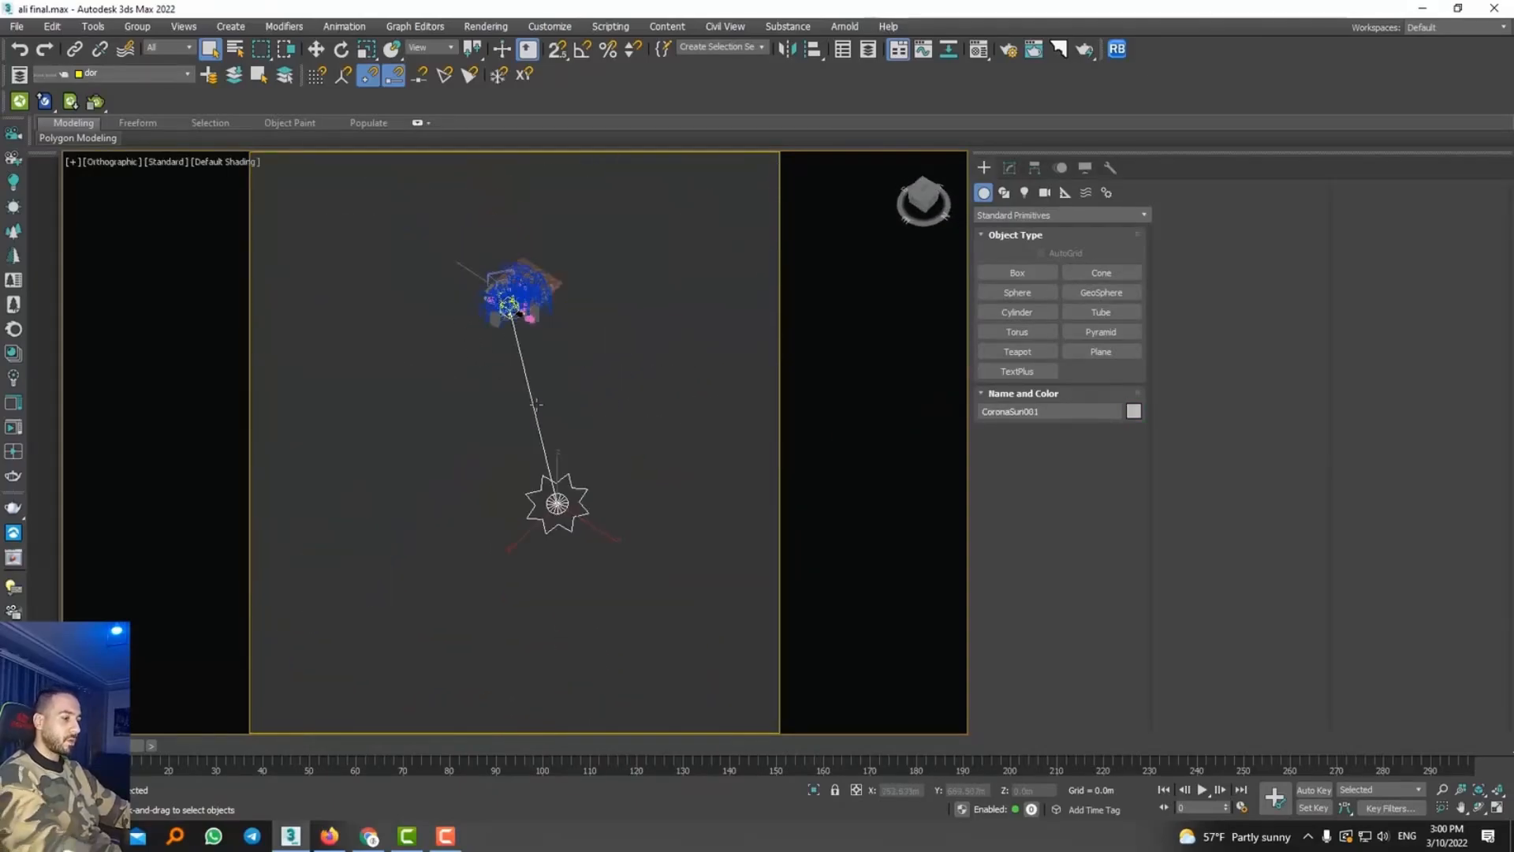
key("Delete")
Create a targeted Corona Sun in the top view, placed southeast of the site and aimed at the tower
scroll(503, 298, "up", 2)
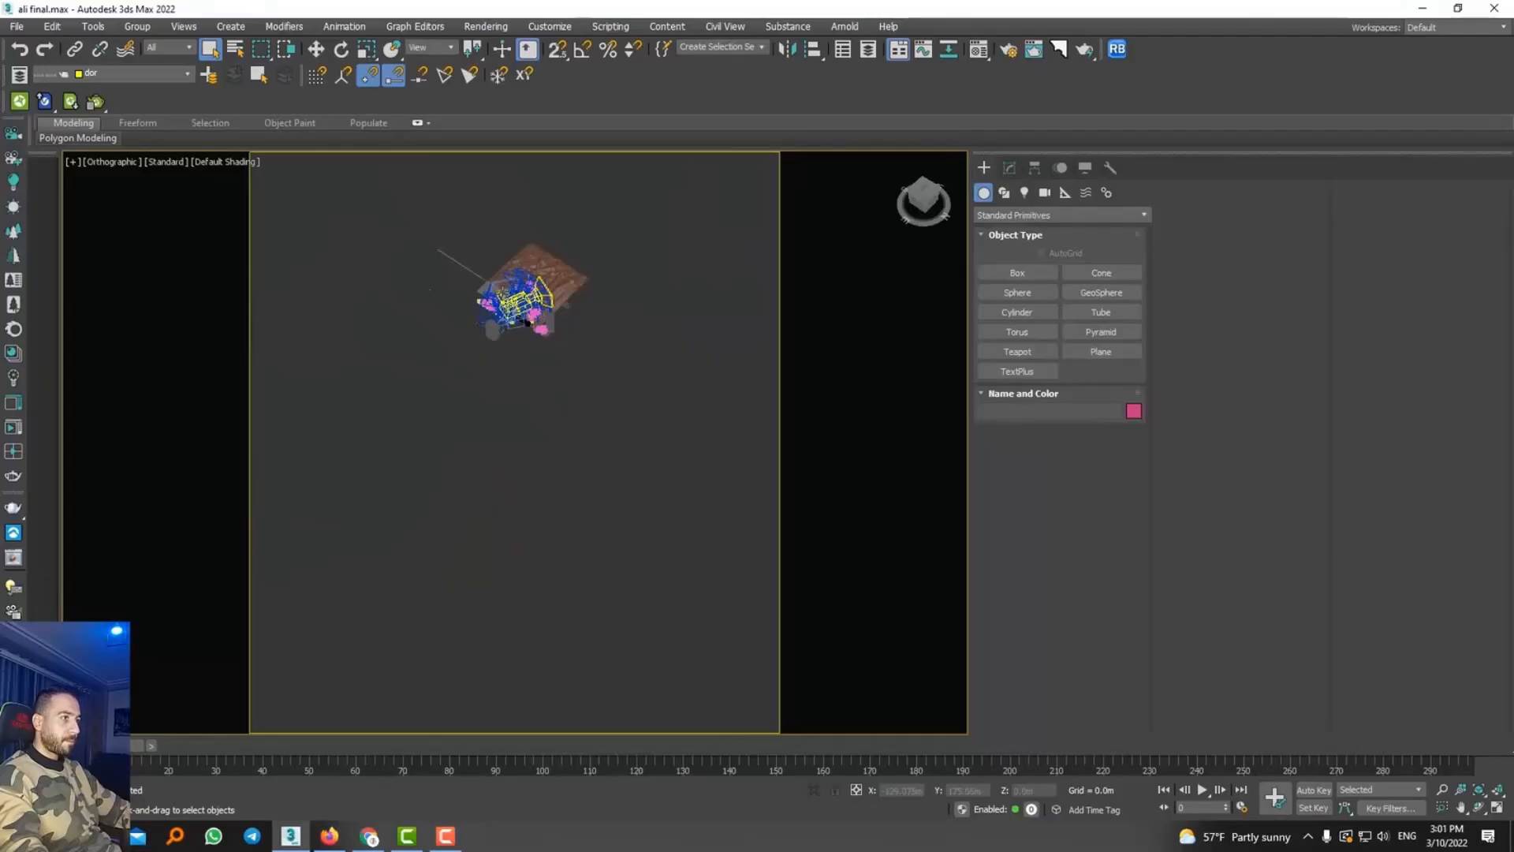
scroll(527, 321, "up", 1)
left_click(549, 293)
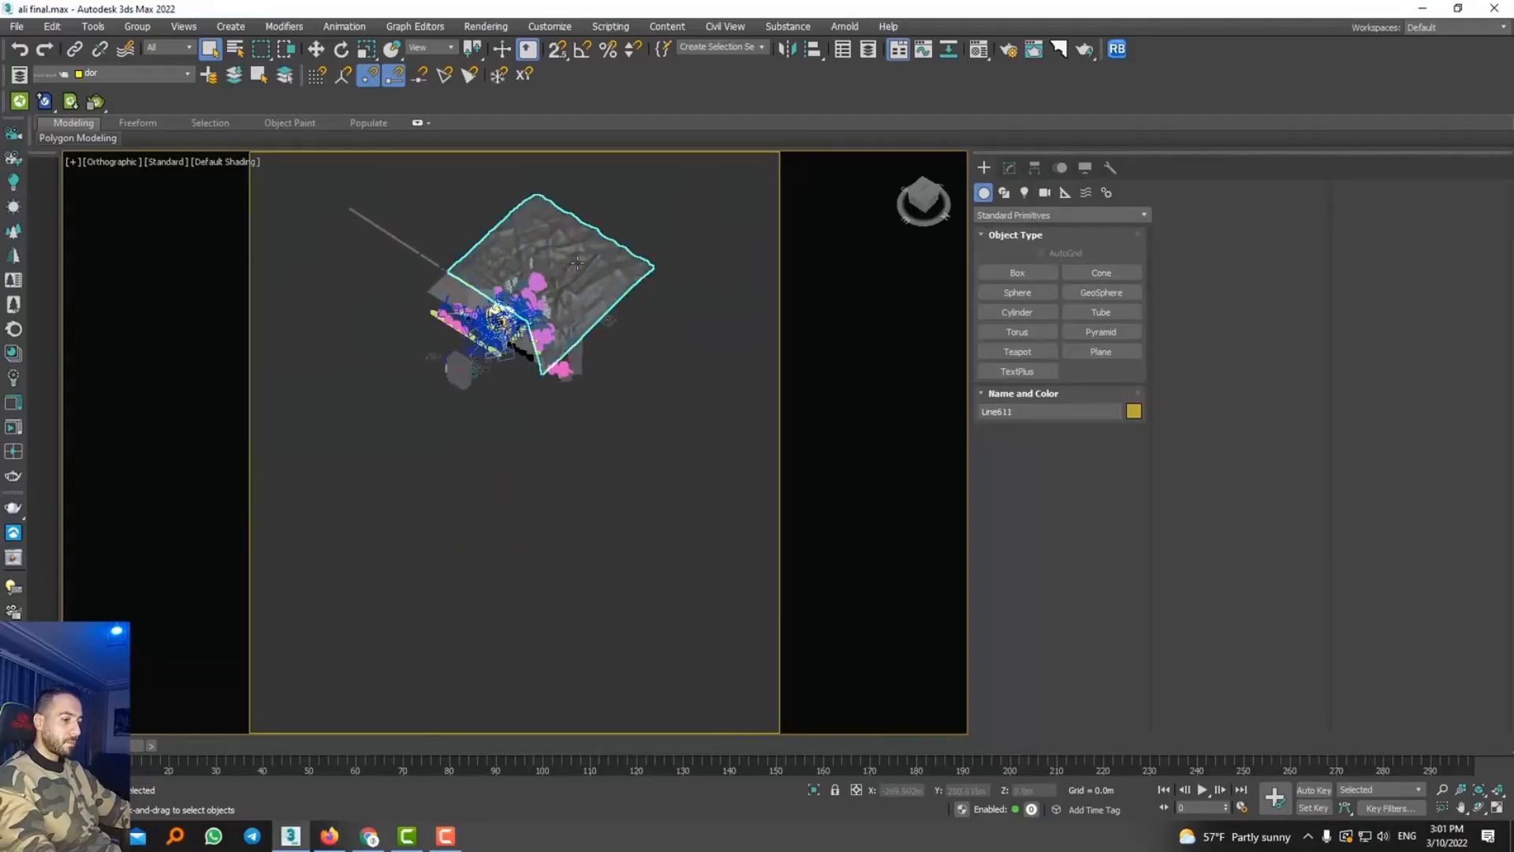
key("t")
key("z")
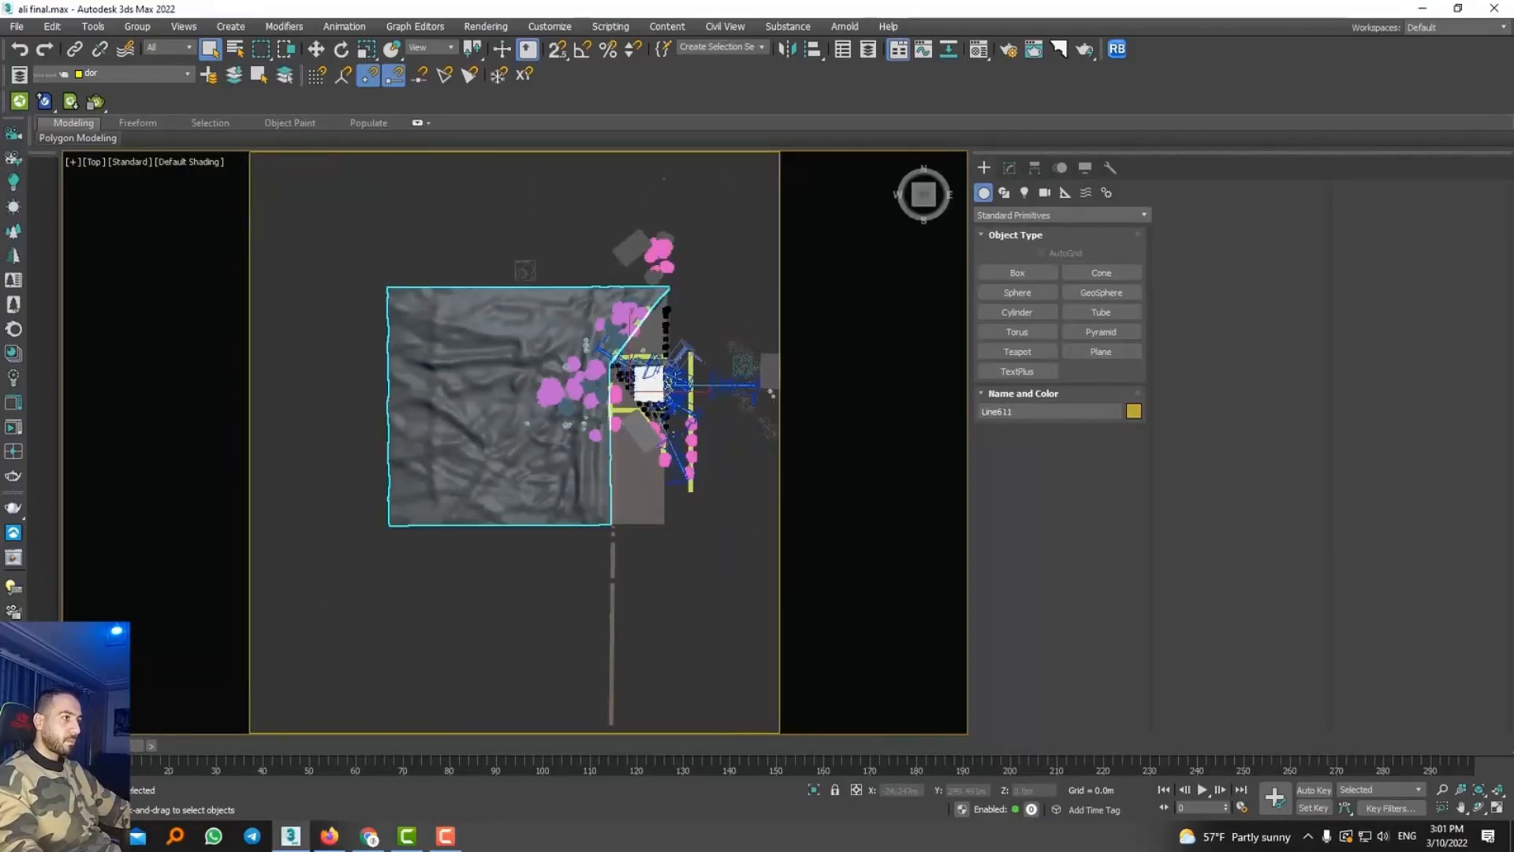
scroll(680, 383, "up", 2)
middle_click_drag(680, 383, 491, 385)
scroll(507, 452, "down", 6)
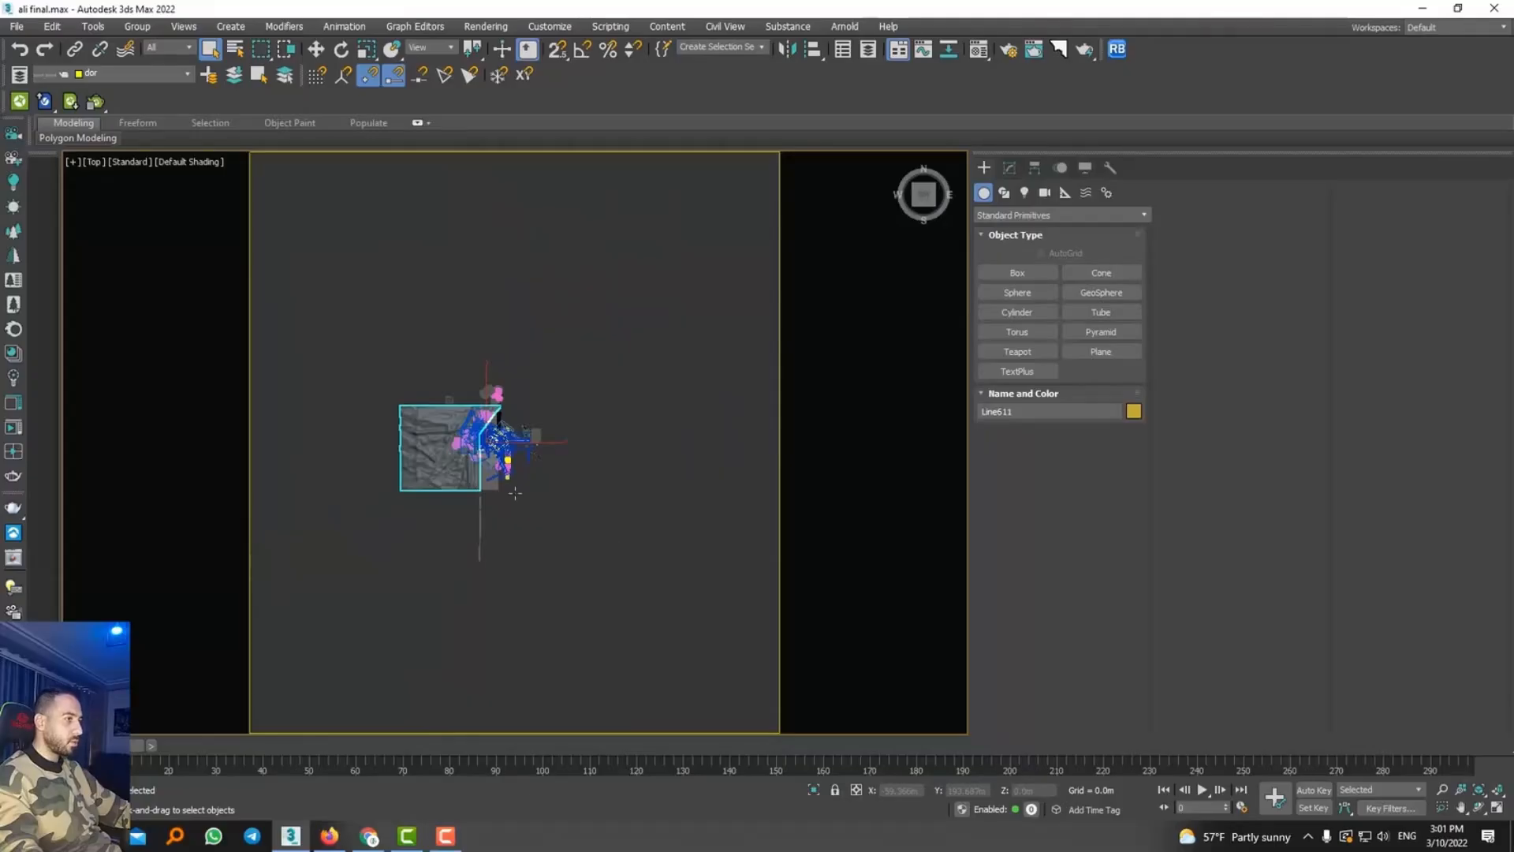
left_click(1024, 192)
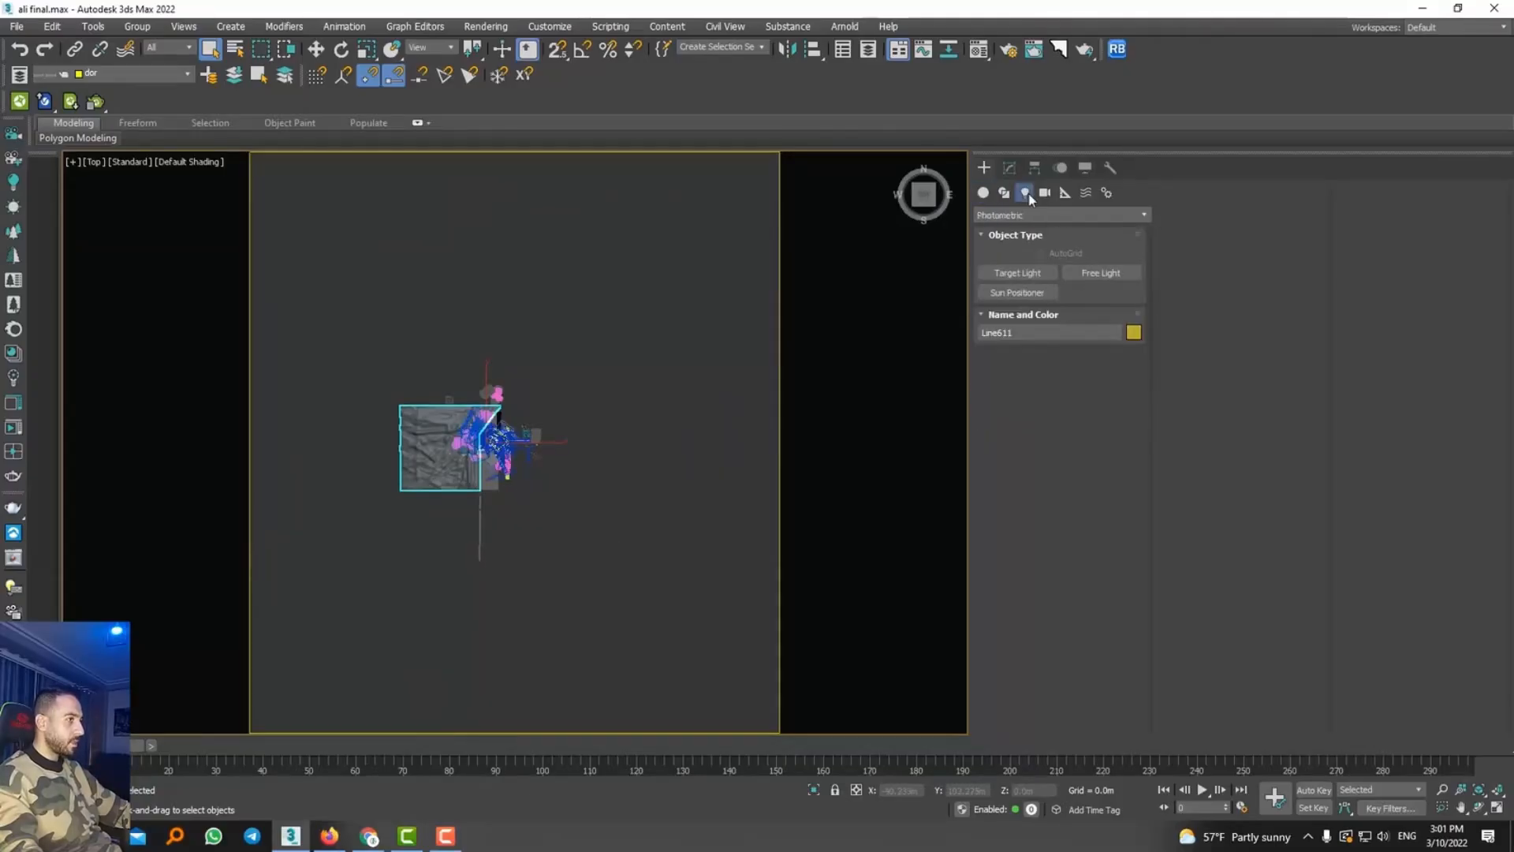
left_click(1041, 215)
left_click(1008, 259)
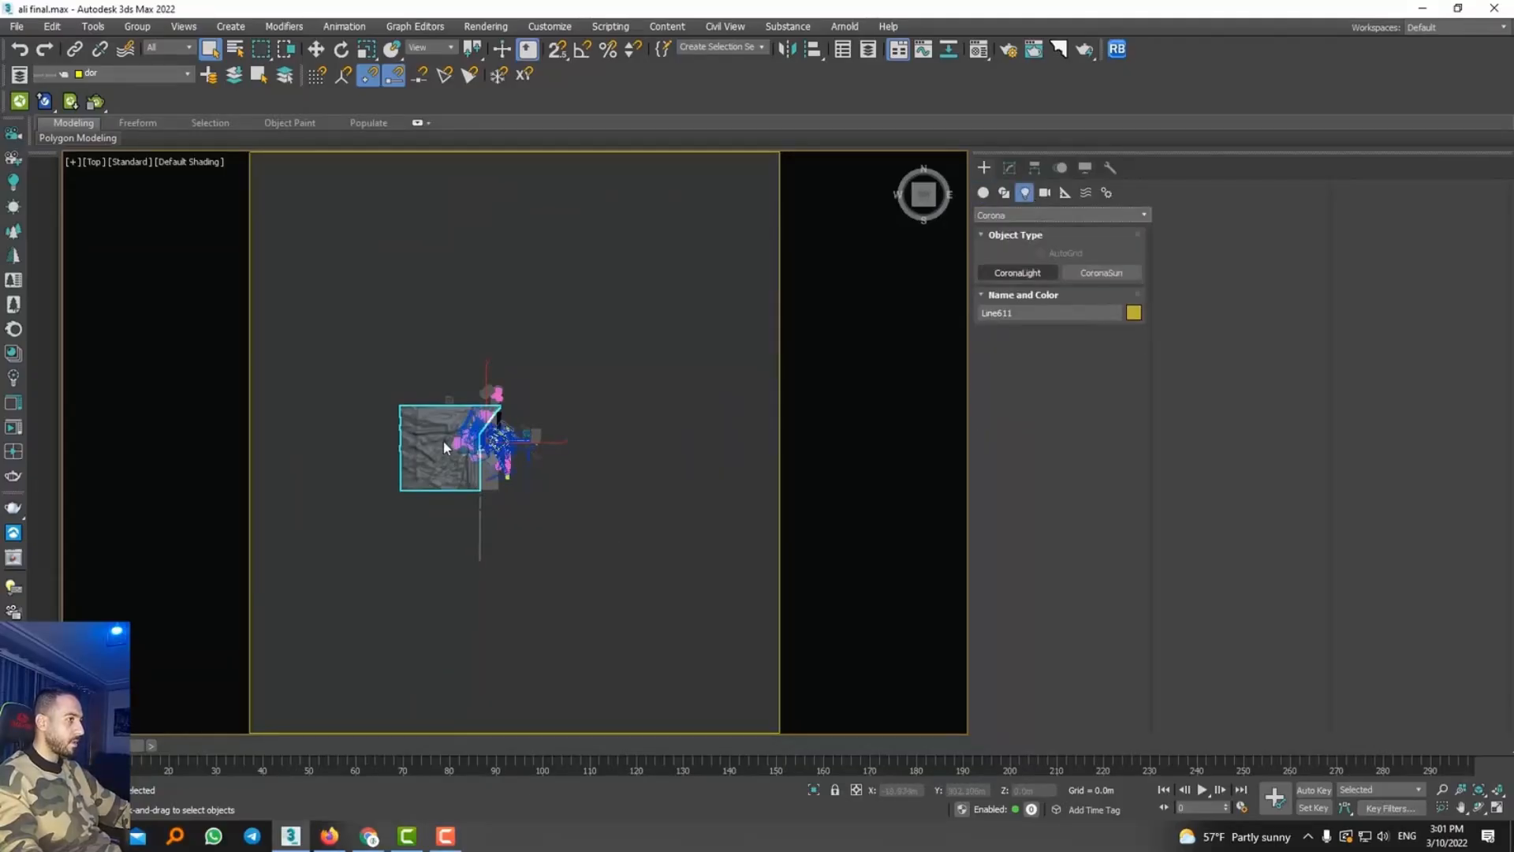
left_click(1101, 272)
scroll(766, 377, "down", 1)
middle_click_drag(766, 377, 688, 415)
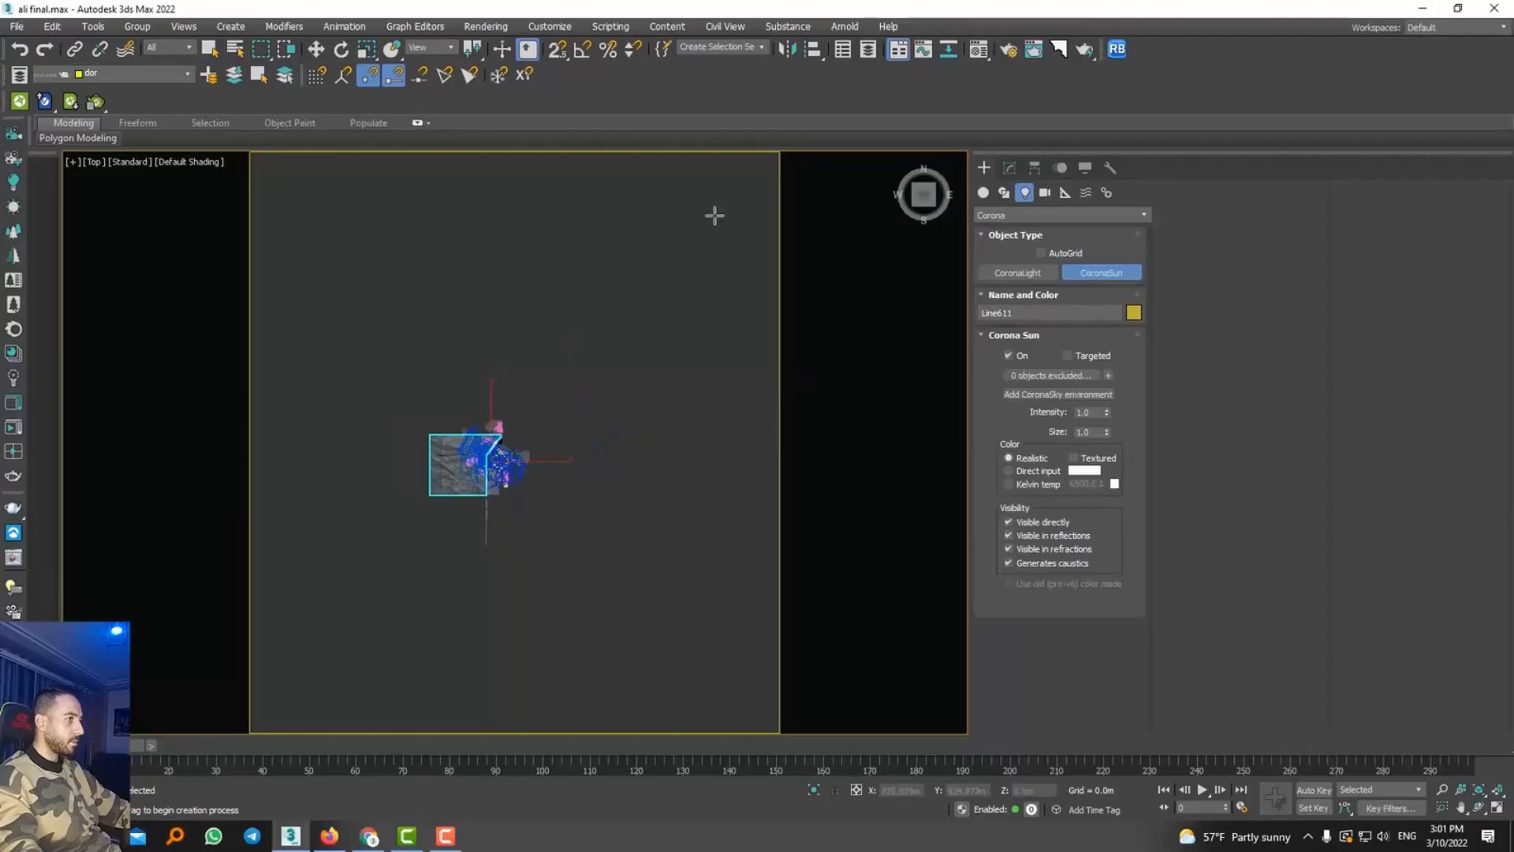
left_click_drag(695, 691, 493, 477)
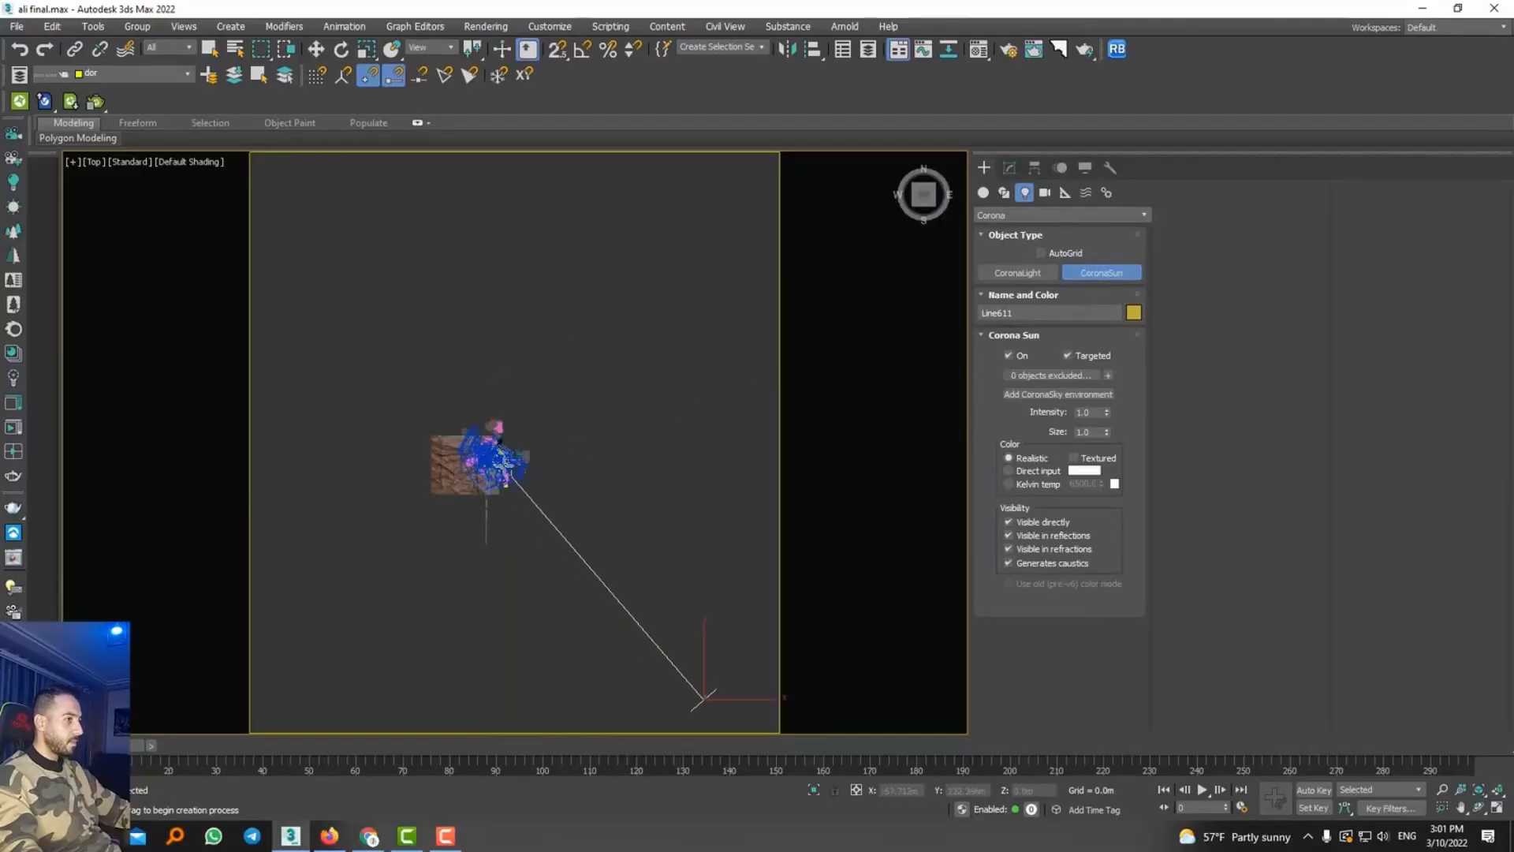
middle_click_drag(505, 477, 628, 294, "alt")
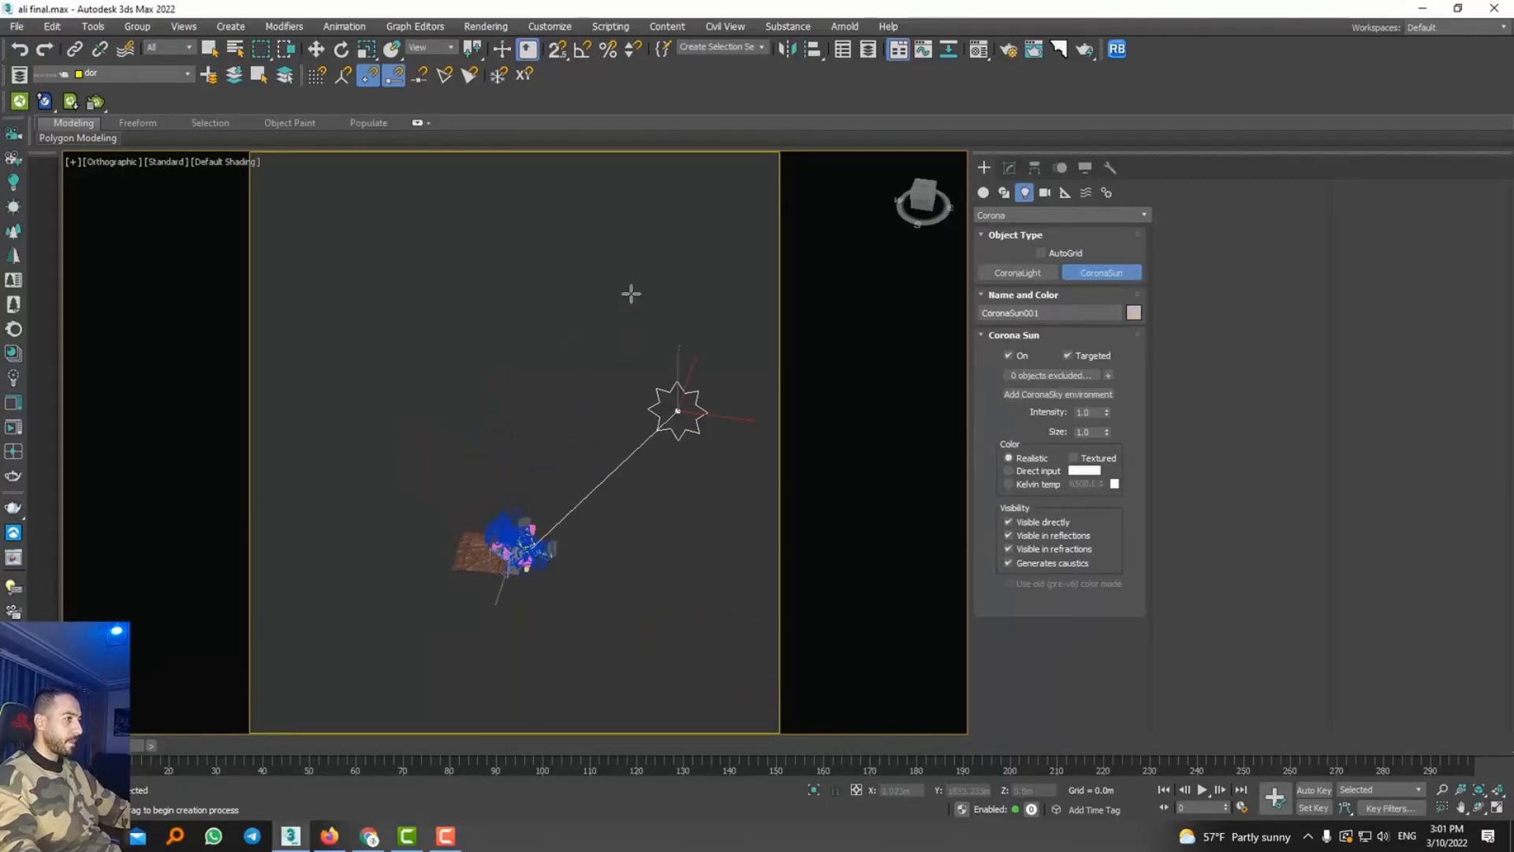
Try the single-map scene environment, return to Multiple maps (LightMix) and open the multiple environment maps setup
left_click(1012, 165)
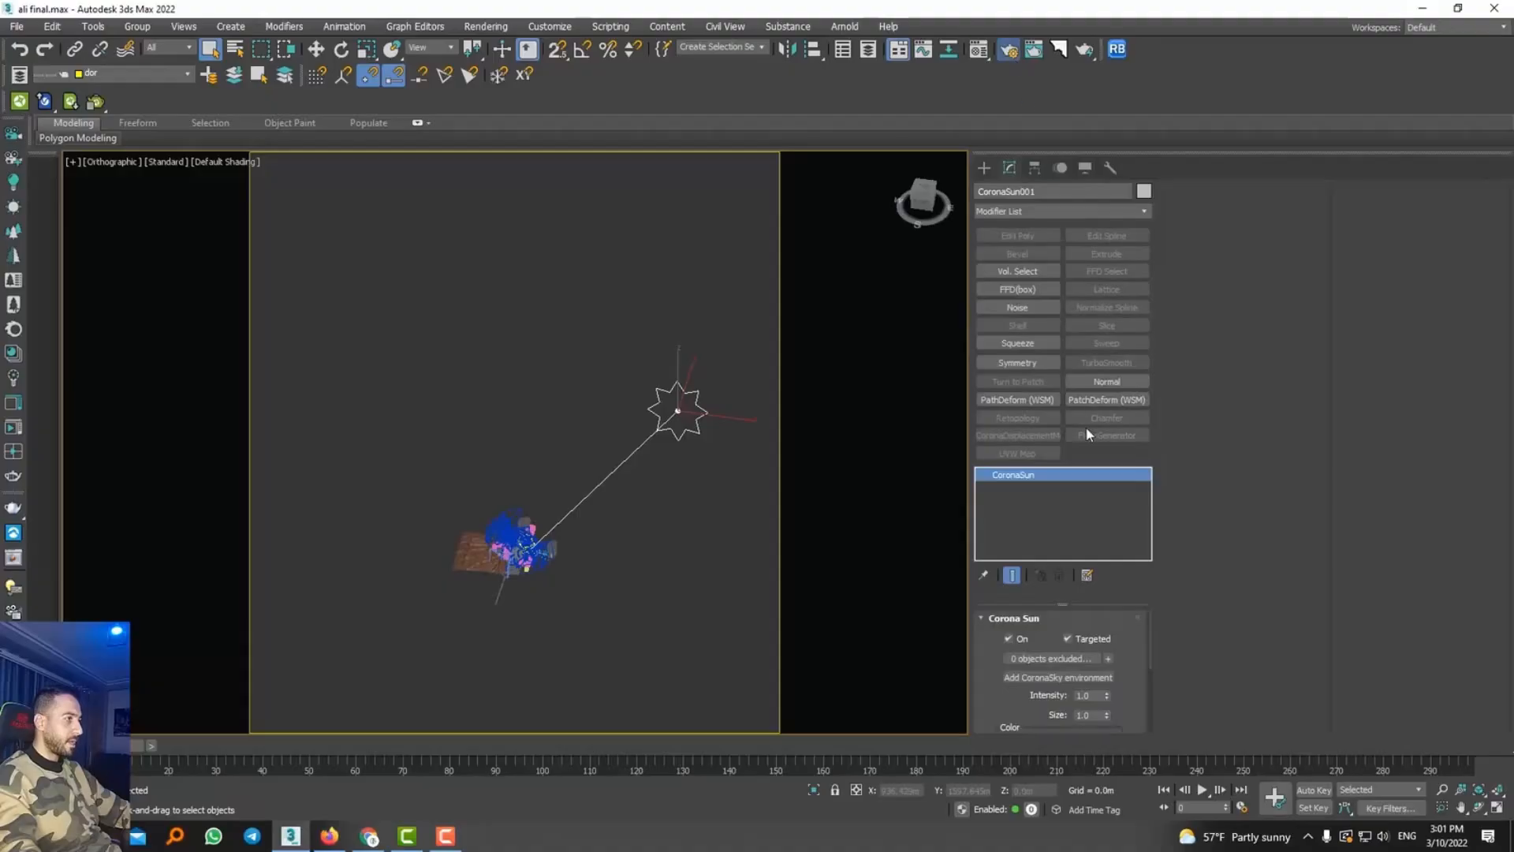
key("F10")
left_click(1234, 253)
scroll(1183, 358, "down", 5)
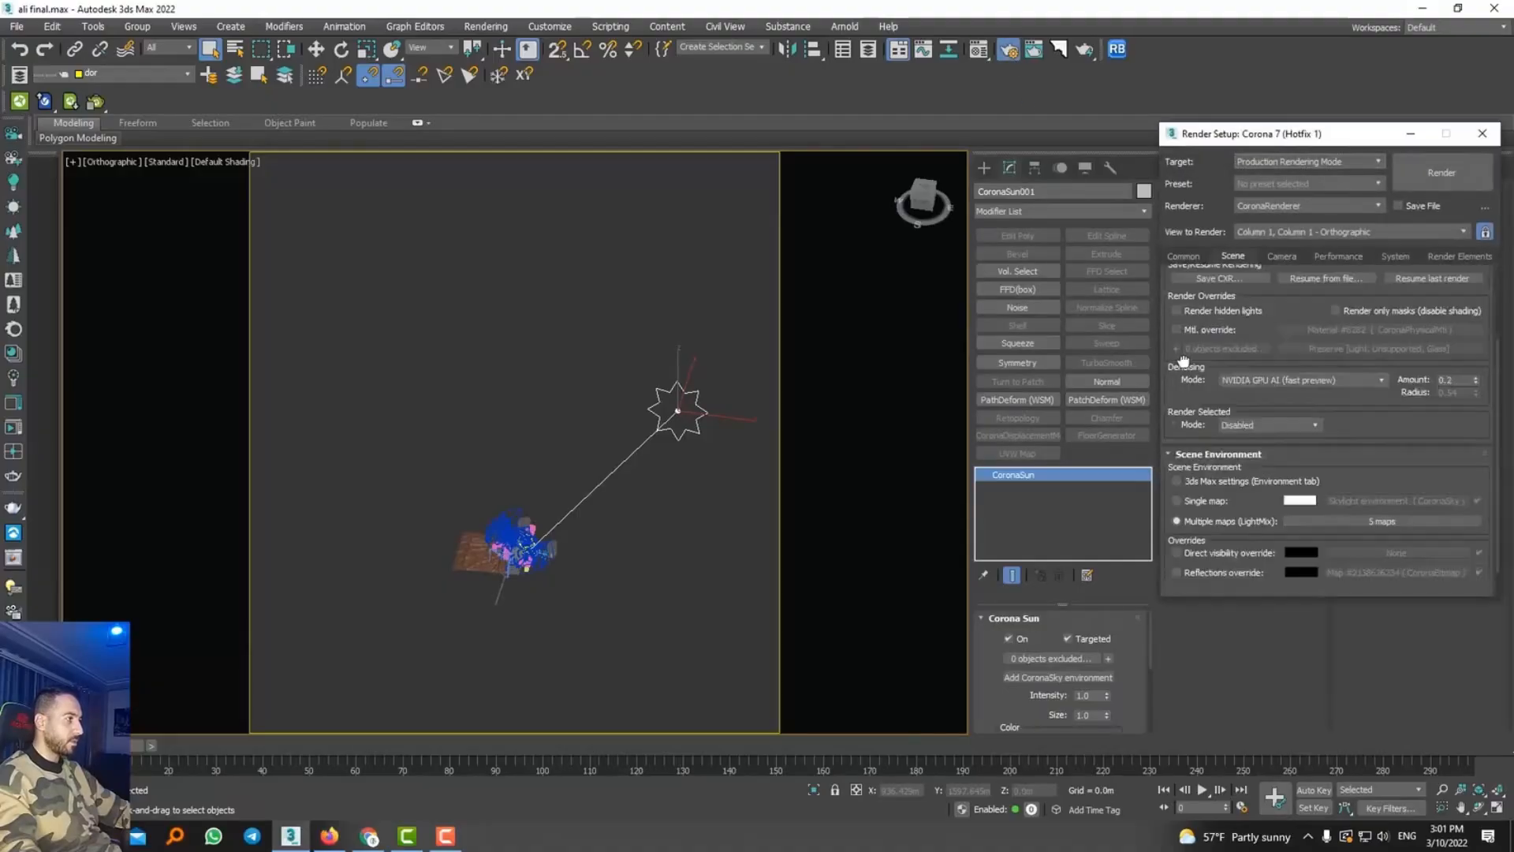
scroll(1182, 359, "down", 1)
left_click(1177, 466)
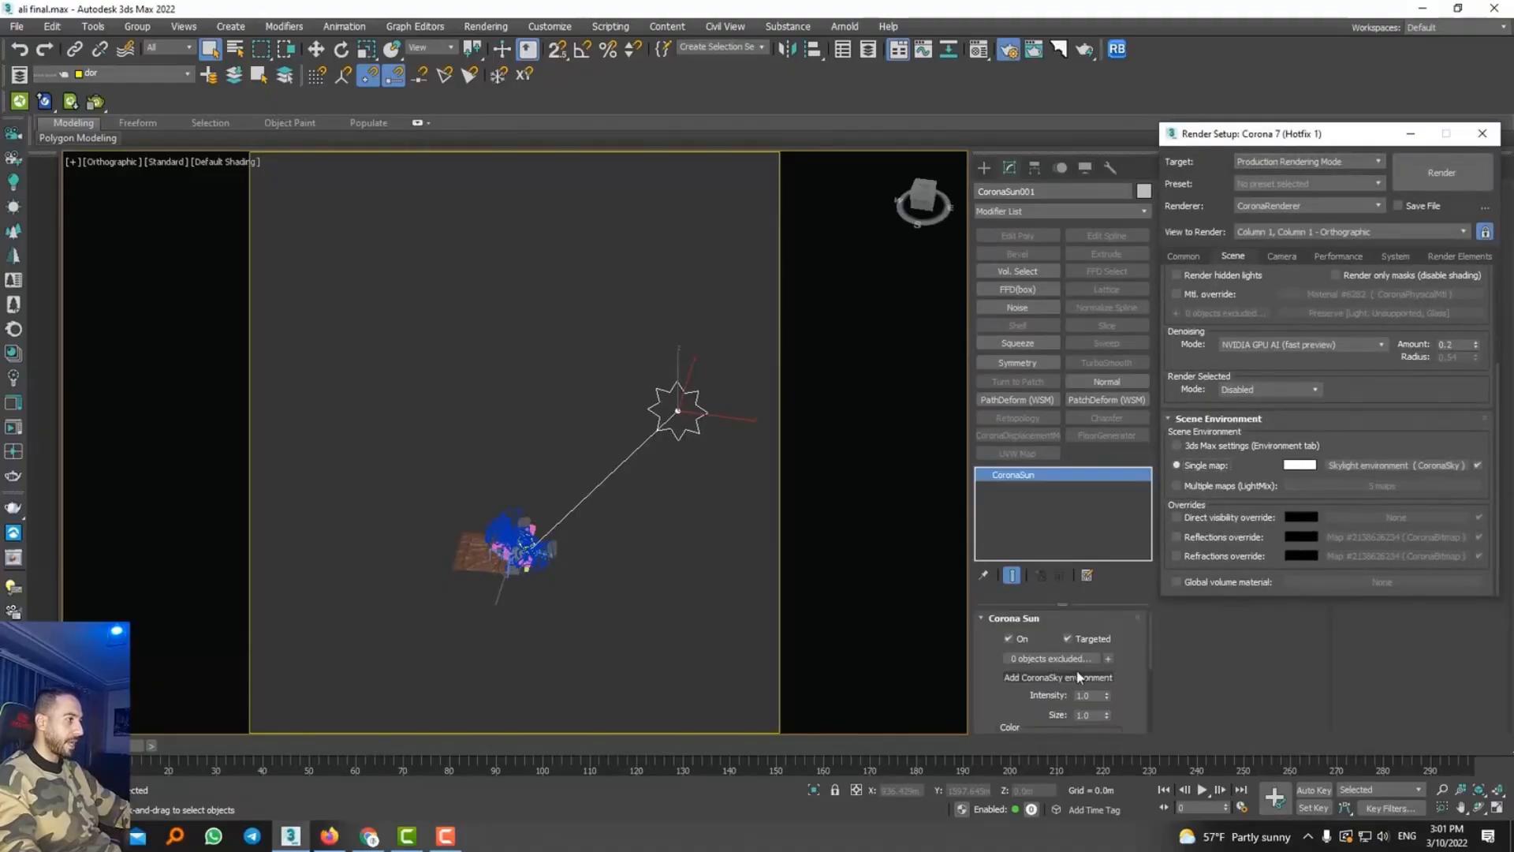
left_click(1198, 487)
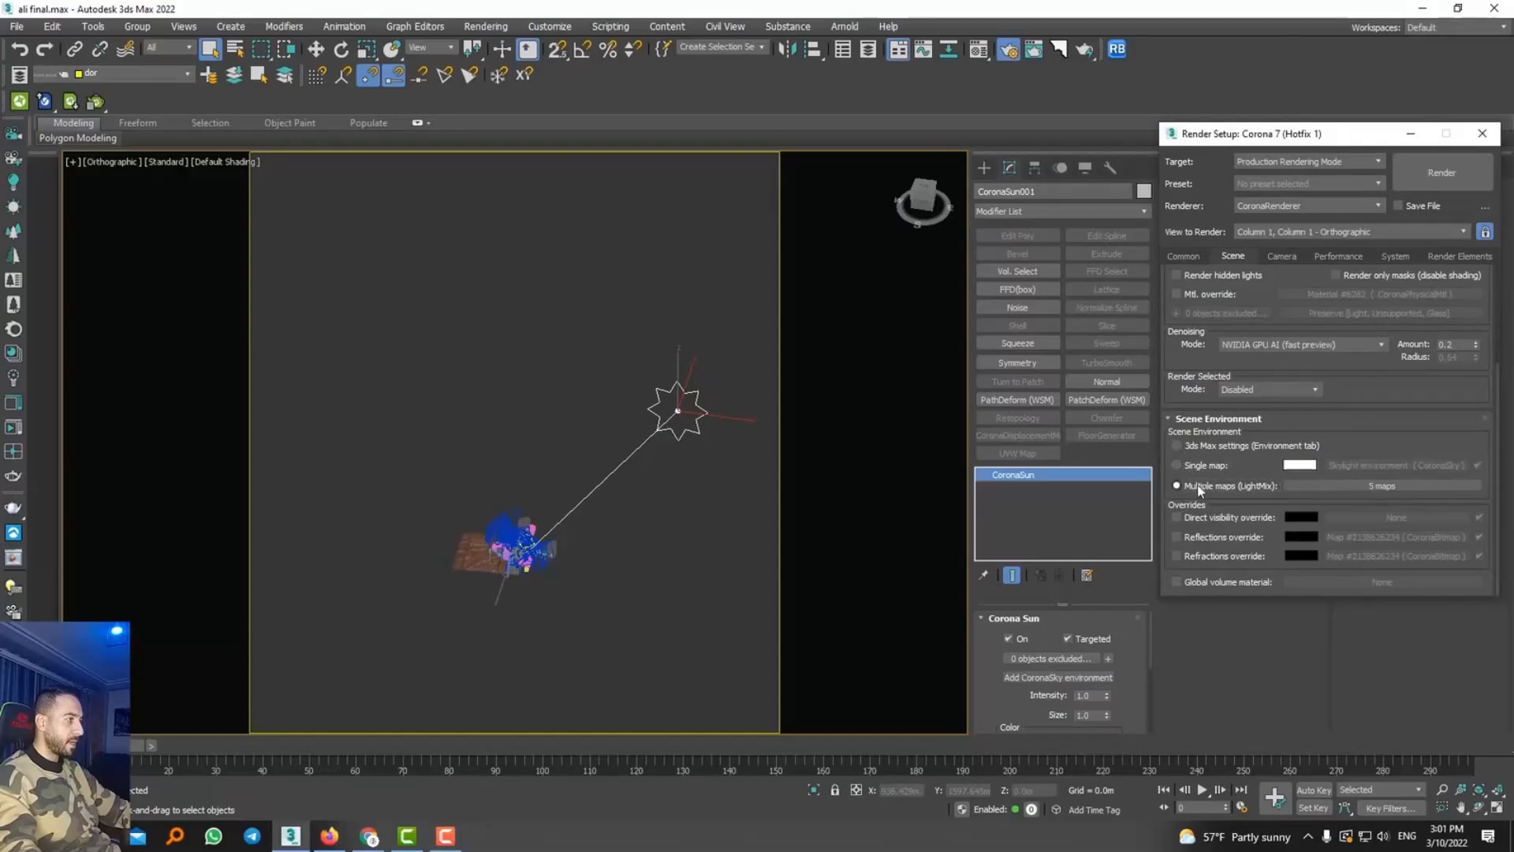
left_click(1306, 487)
left_click_drag(1305, 475, 730, 200)
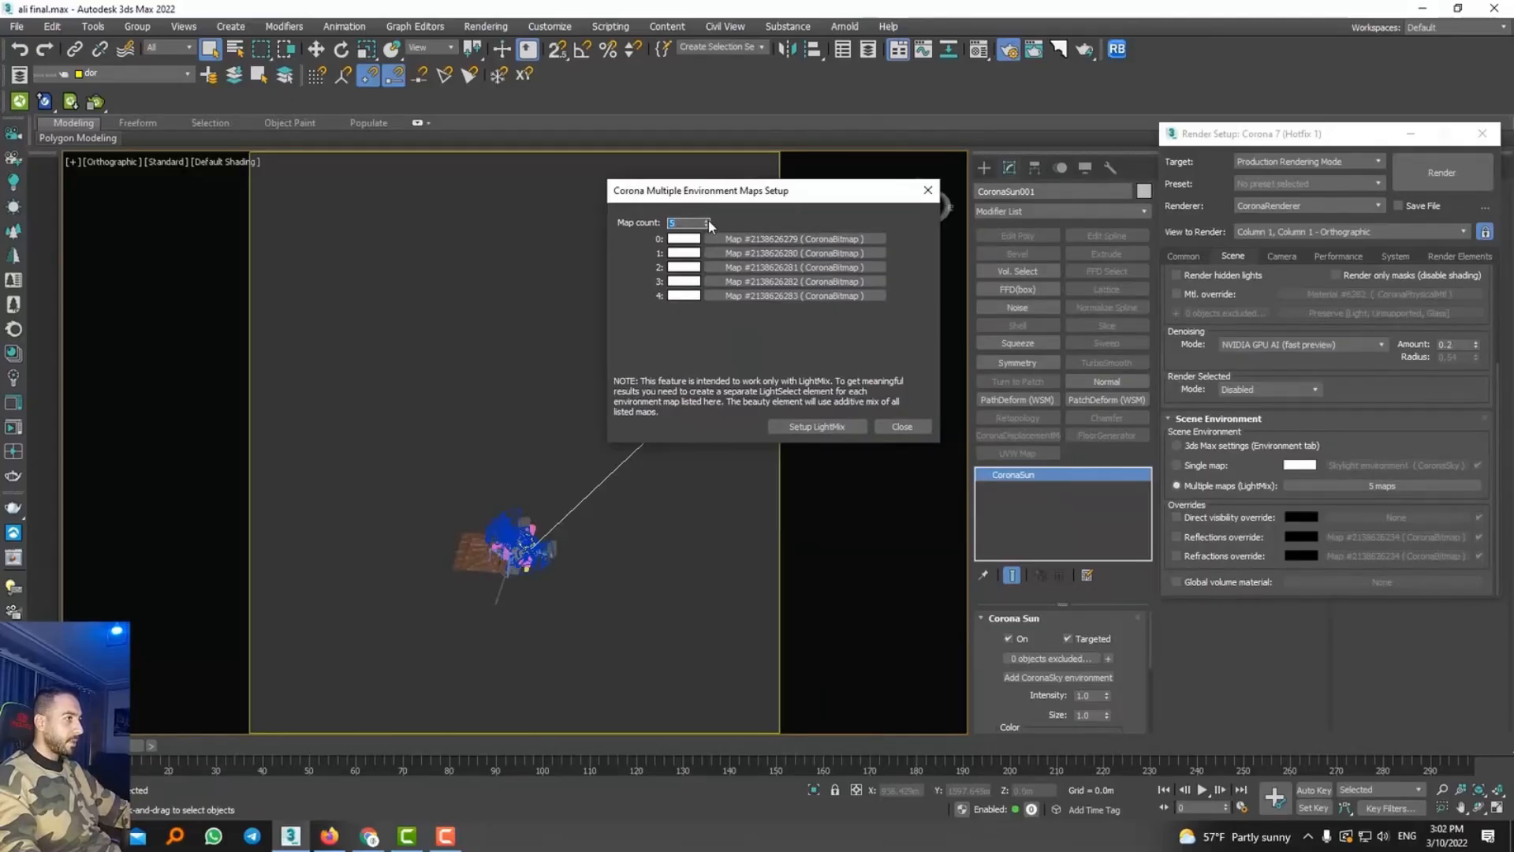
Clear environment map slot 0, fill it with a CoronaSky added from the Corona Sun, and close the multiple maps setup
right_click(745, 238)
left_click(787, 282)
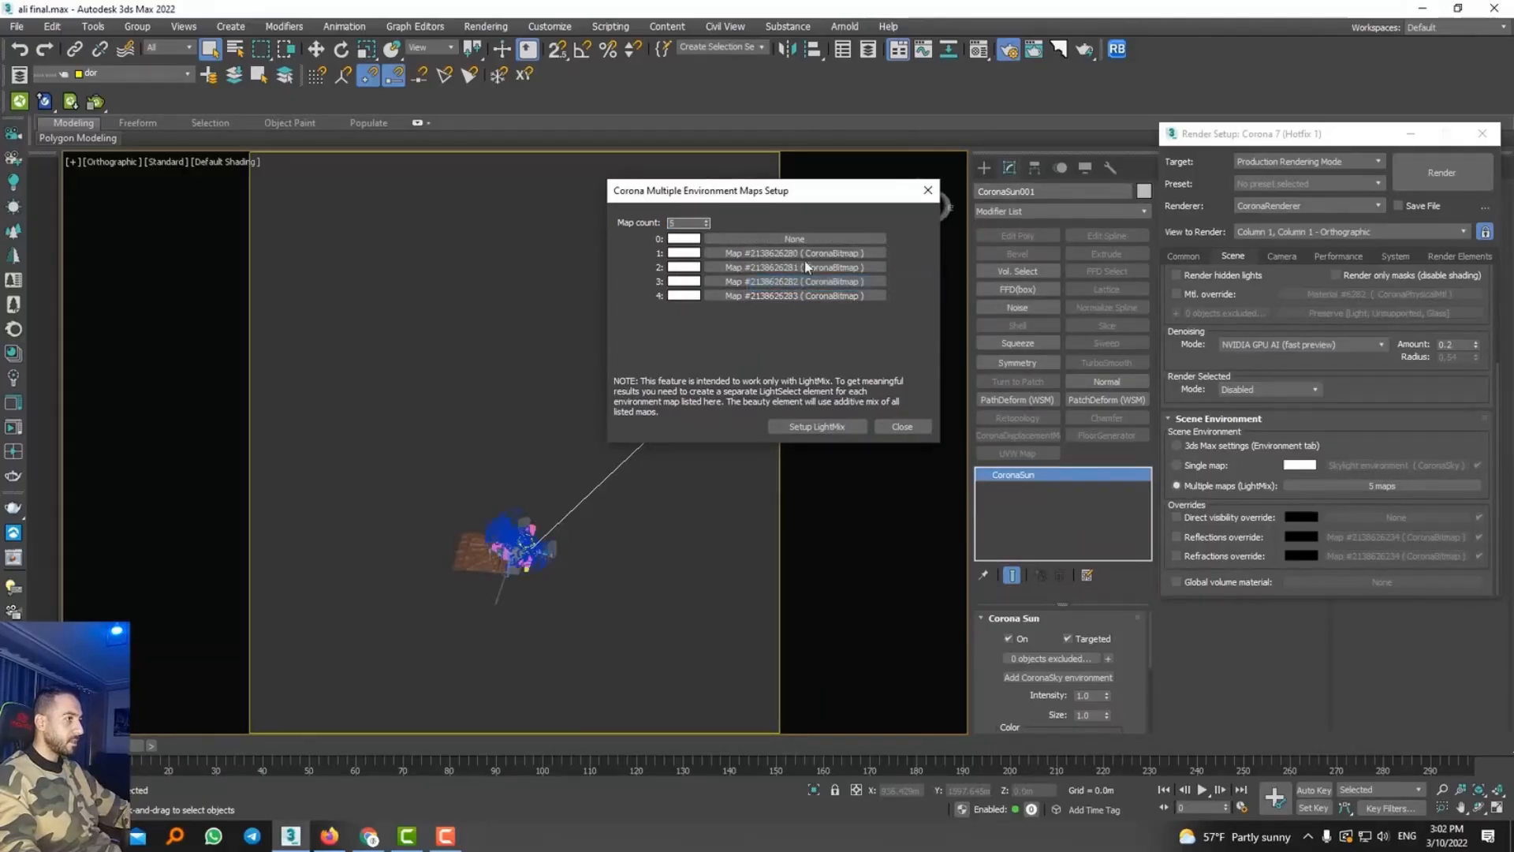
left_click(1057, 677)
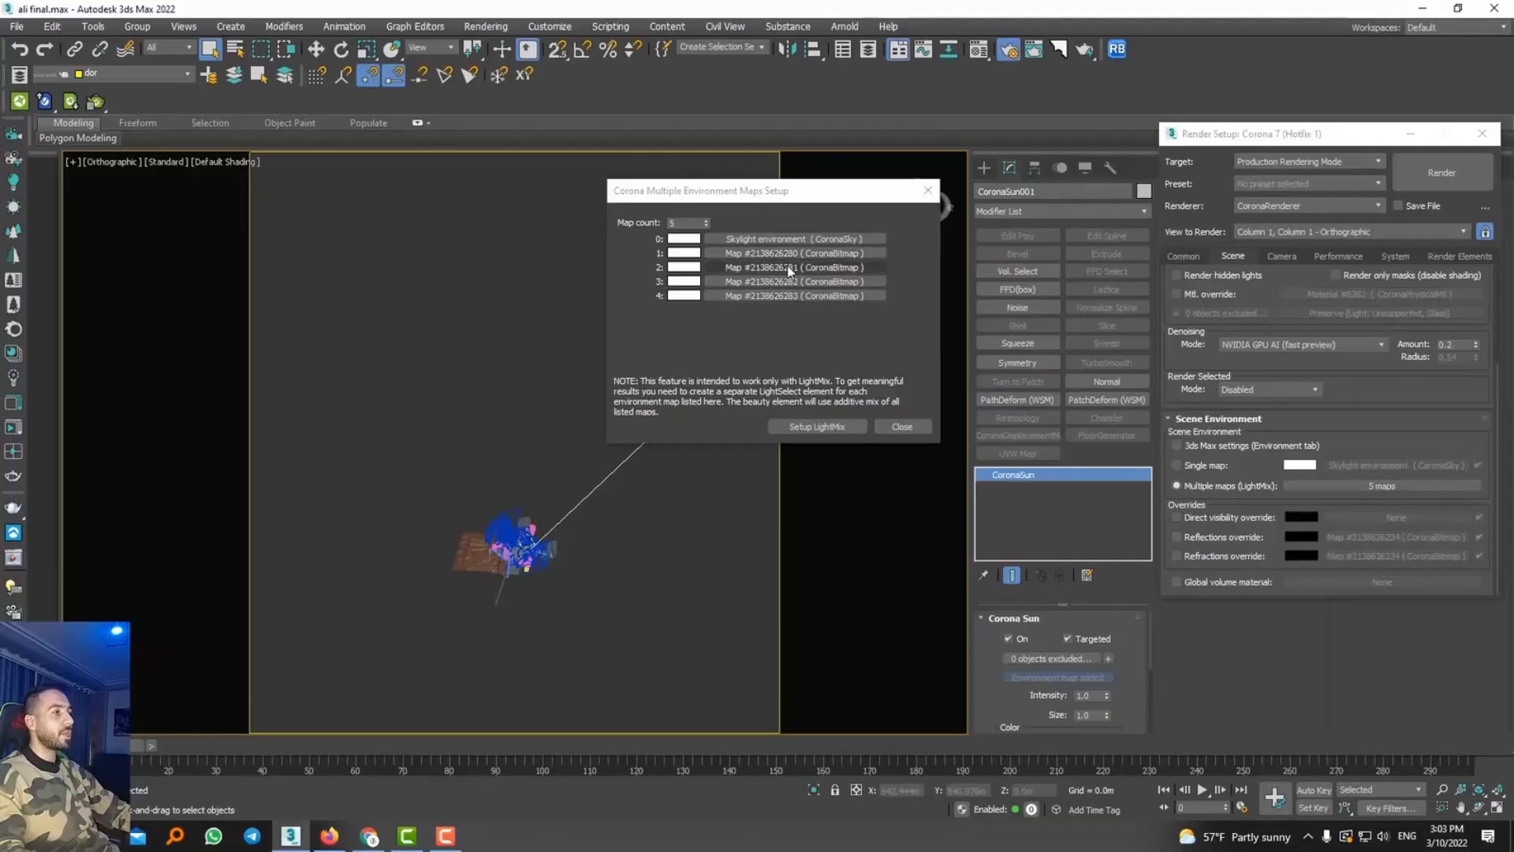
left_click(817, 426)
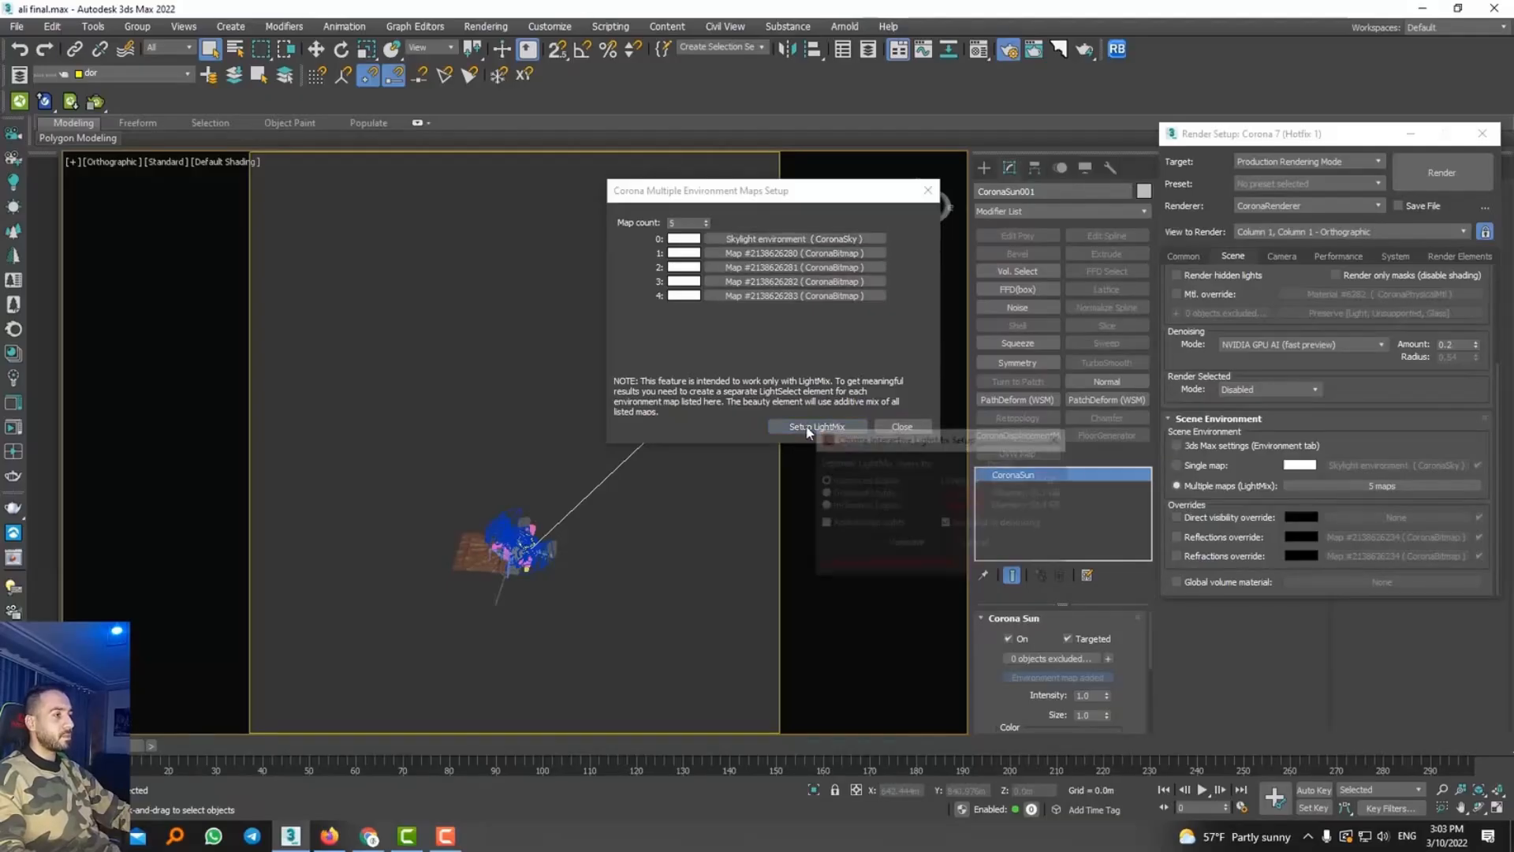
left_click(928, 191)
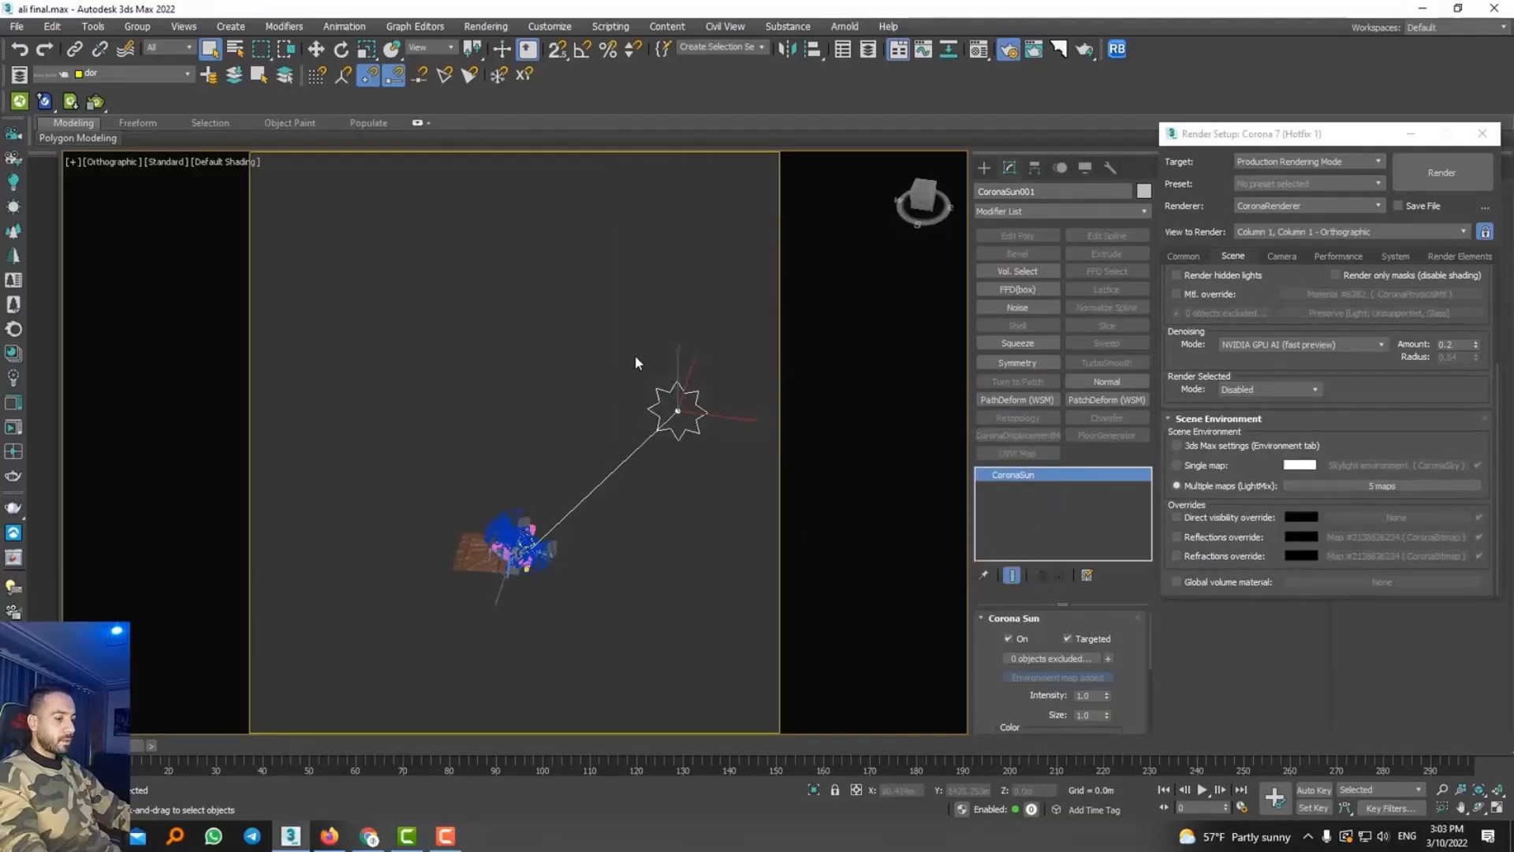
Switch the viewport through the scene cameras to PhysCamera007, which faces the tower's facade
key("c")
left_click(740, 345)
double_click(738, 336)
key("c")
double_click(727, 325)
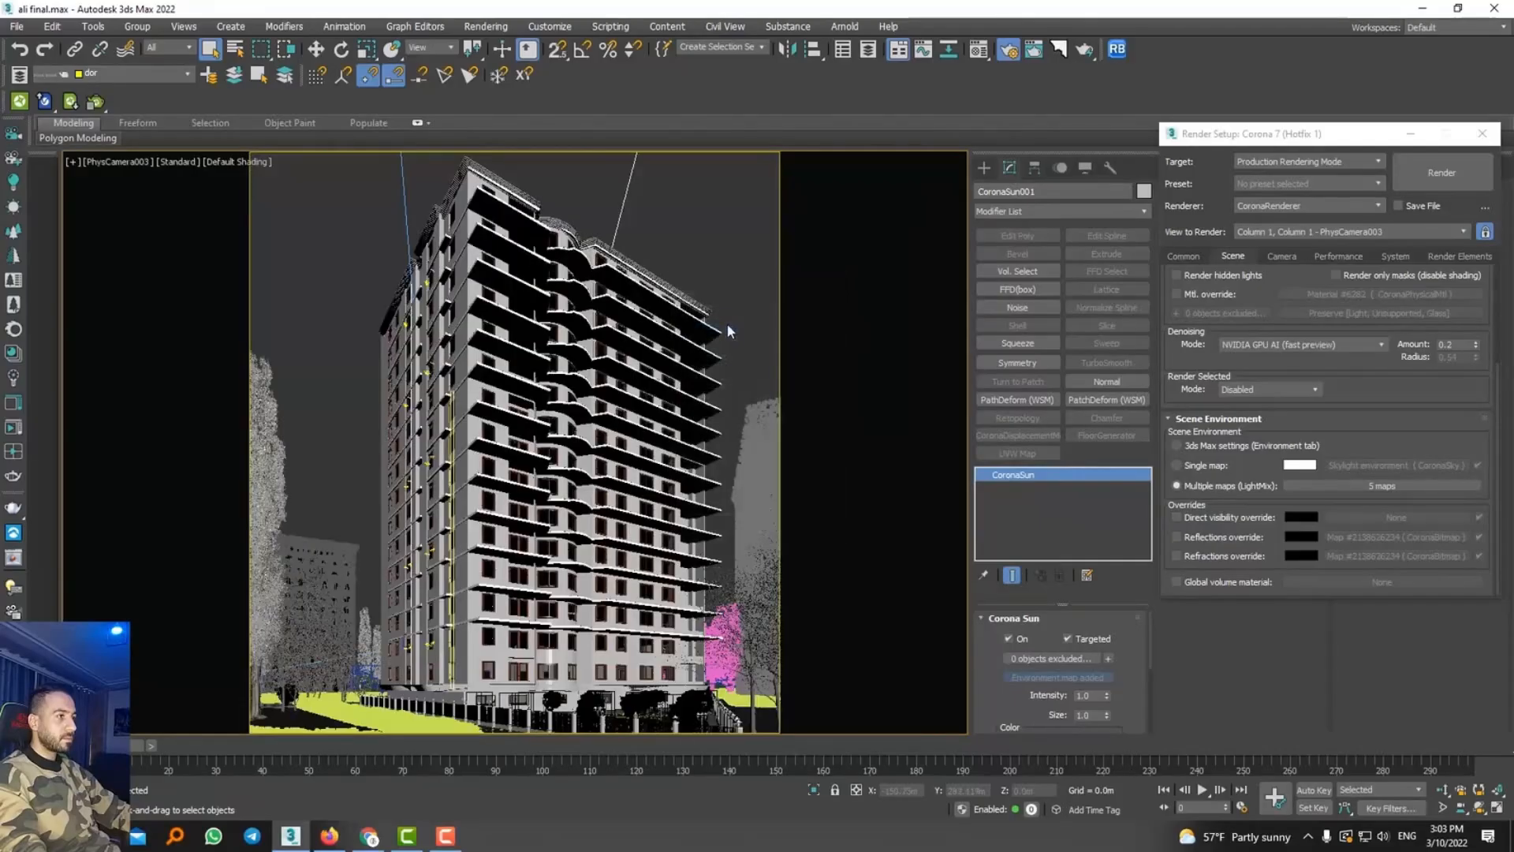
key("c")
left_click(726, 347)
double_click(726, 344)
key("c")
double_click(727, 354)
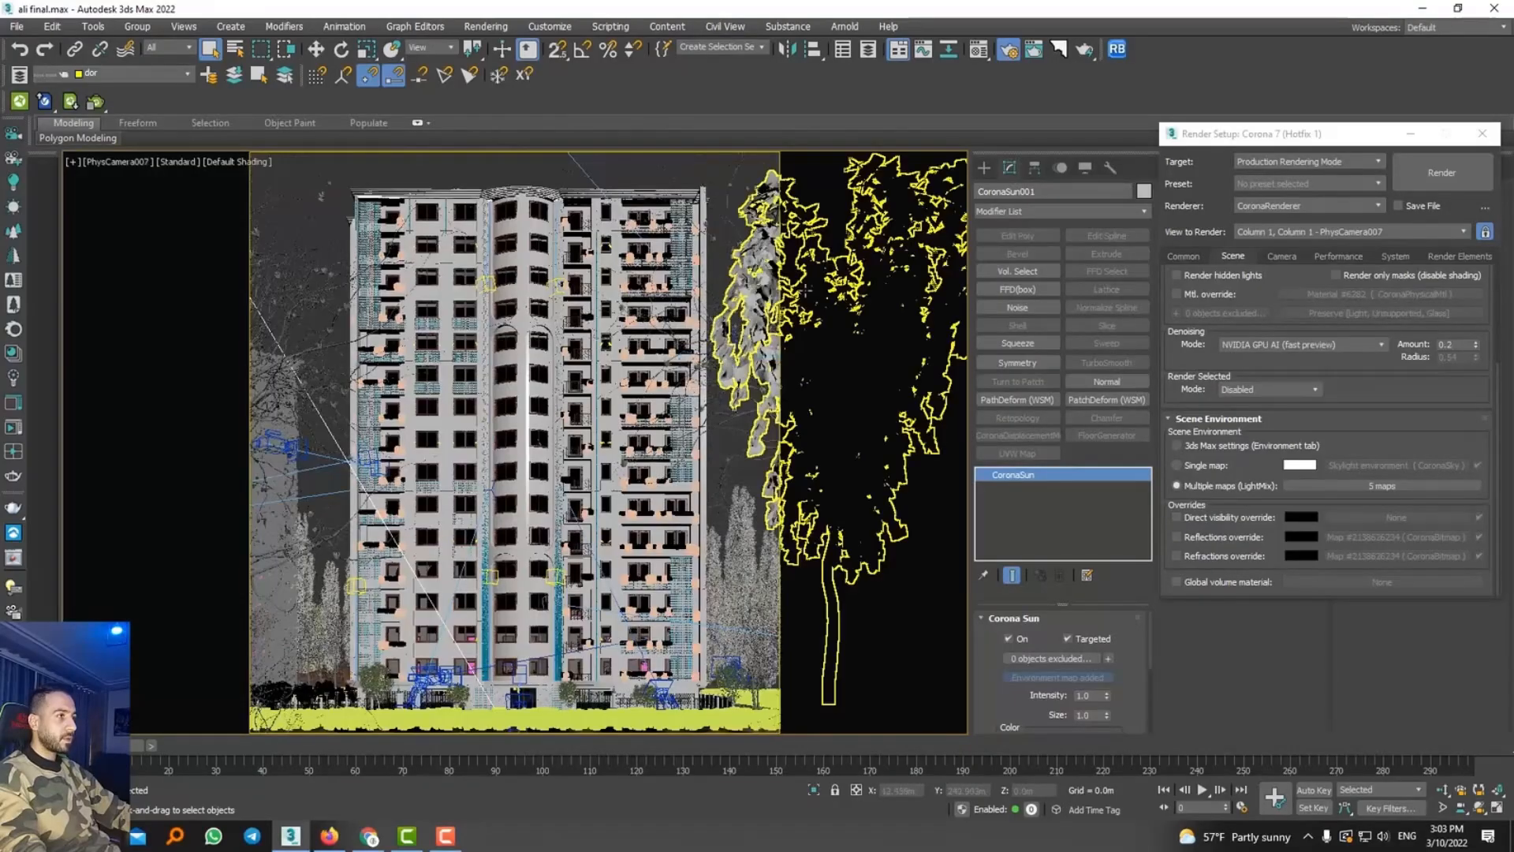
Reduce the render output size to 1138 × 1249 and enable the material override, checking its preserved material types
left_click(1183, 256)
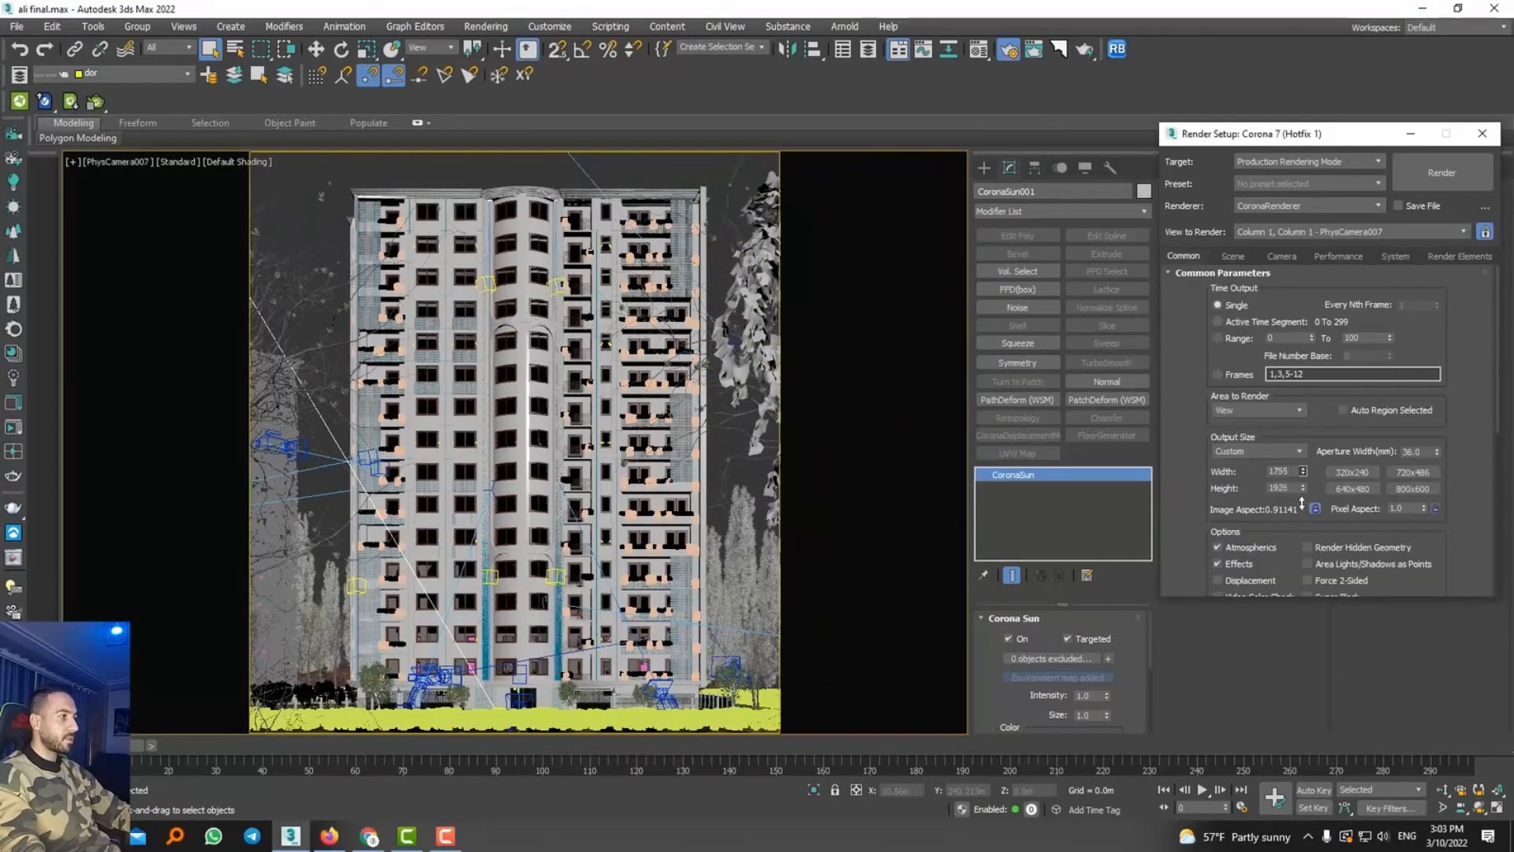
left_click(1233, 256)
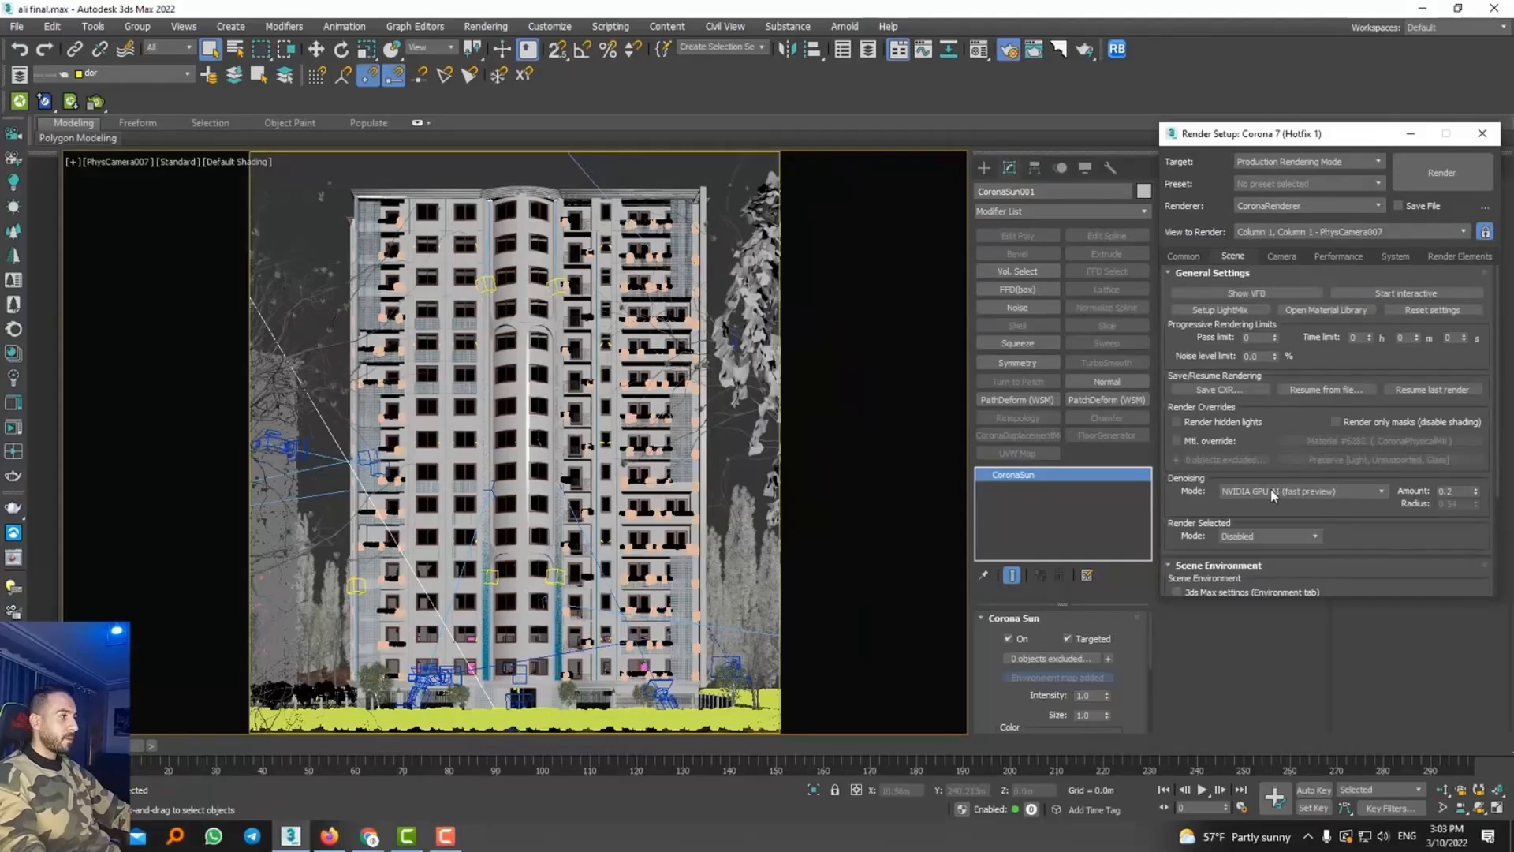
left_click(1197, 440)
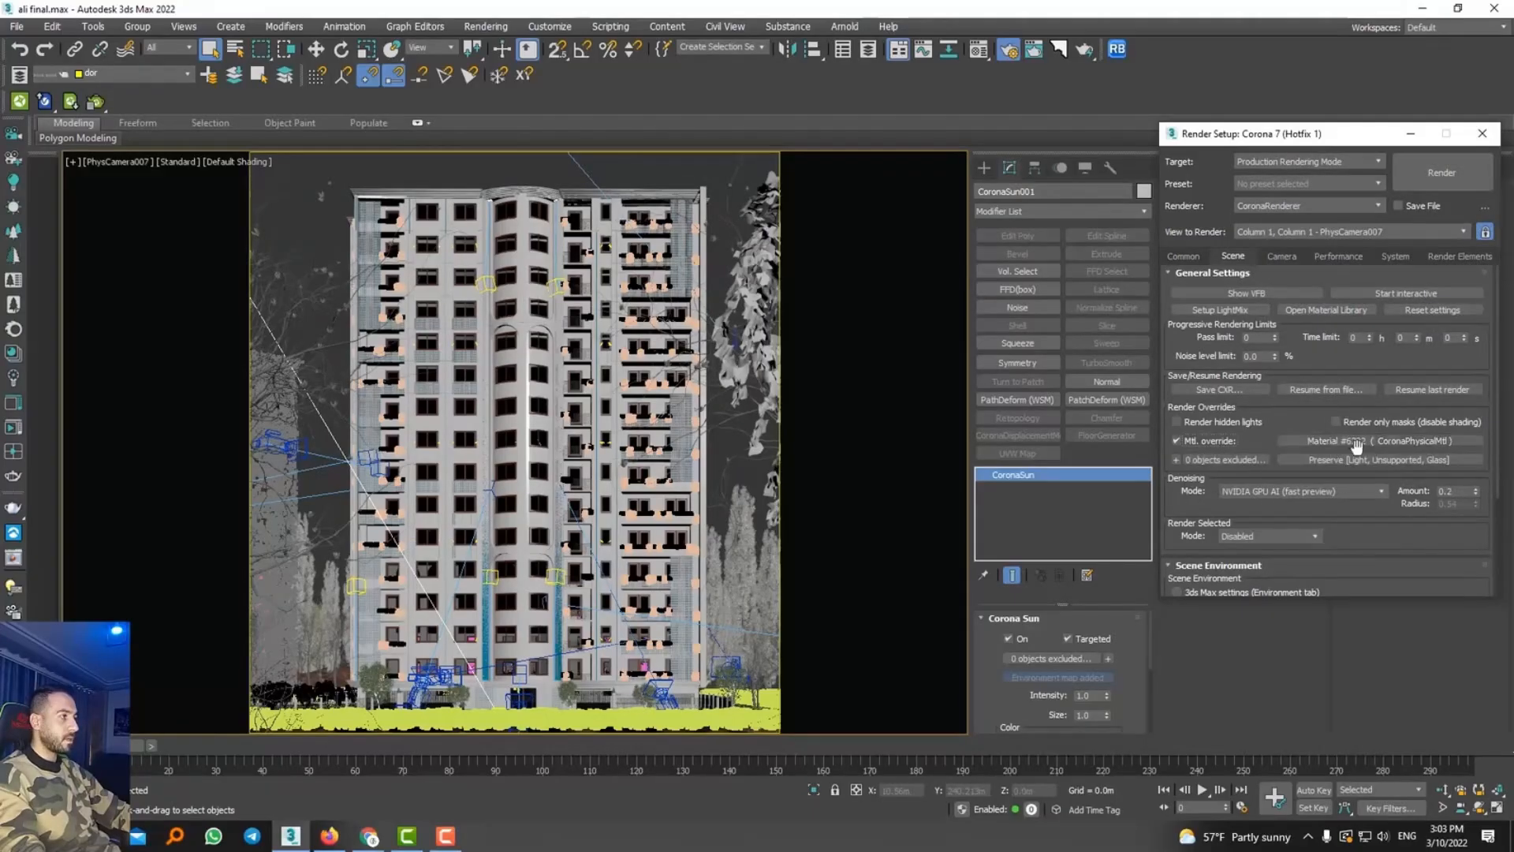
left_click(1356, 460)
left_click(1372, 316)
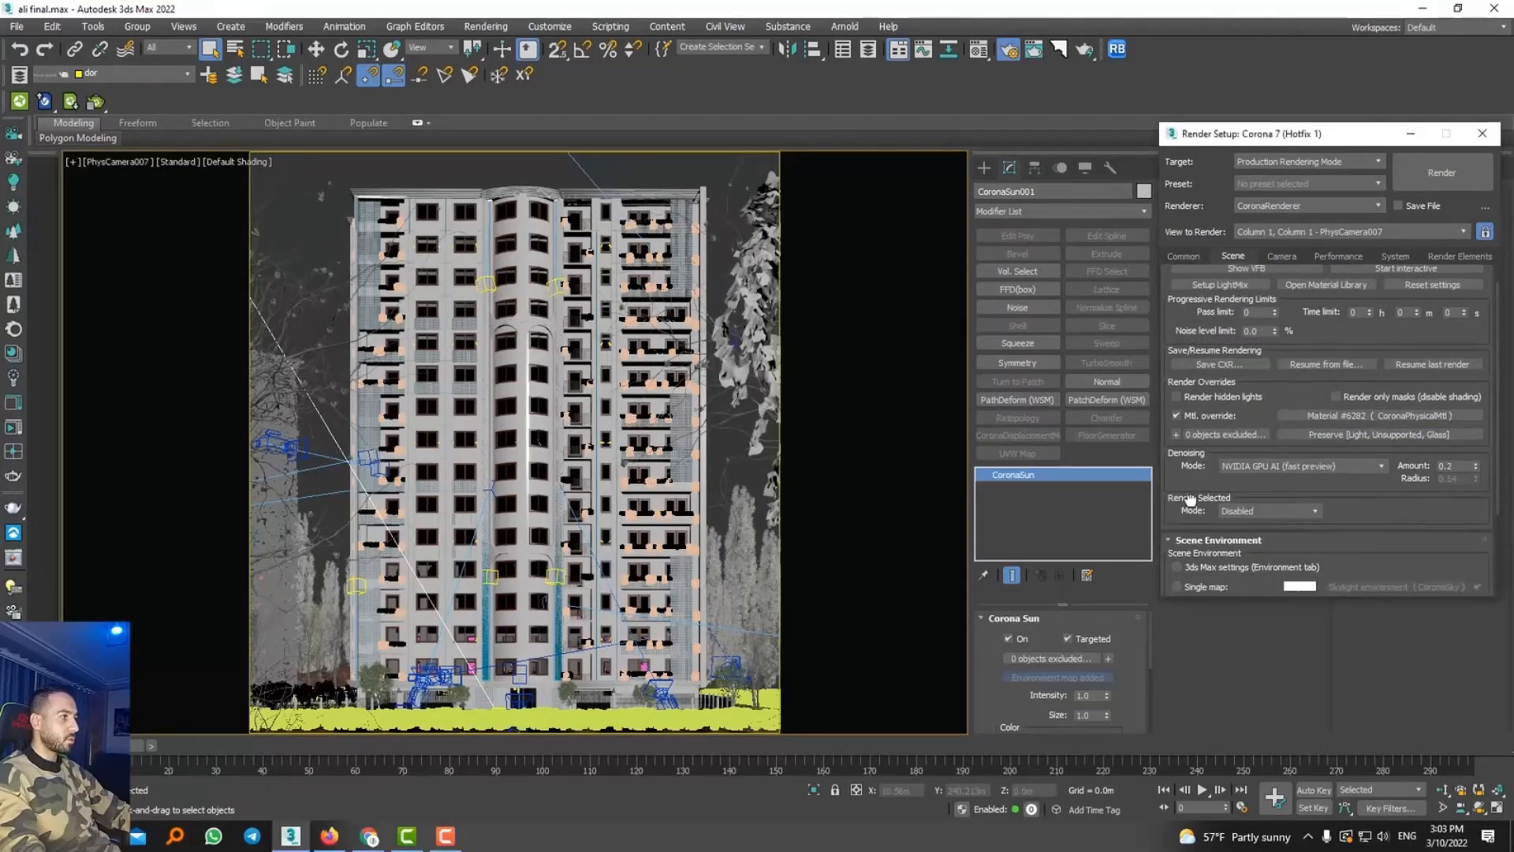
scroll(1222, 441, "down", 1)
left_click(1016, 225)
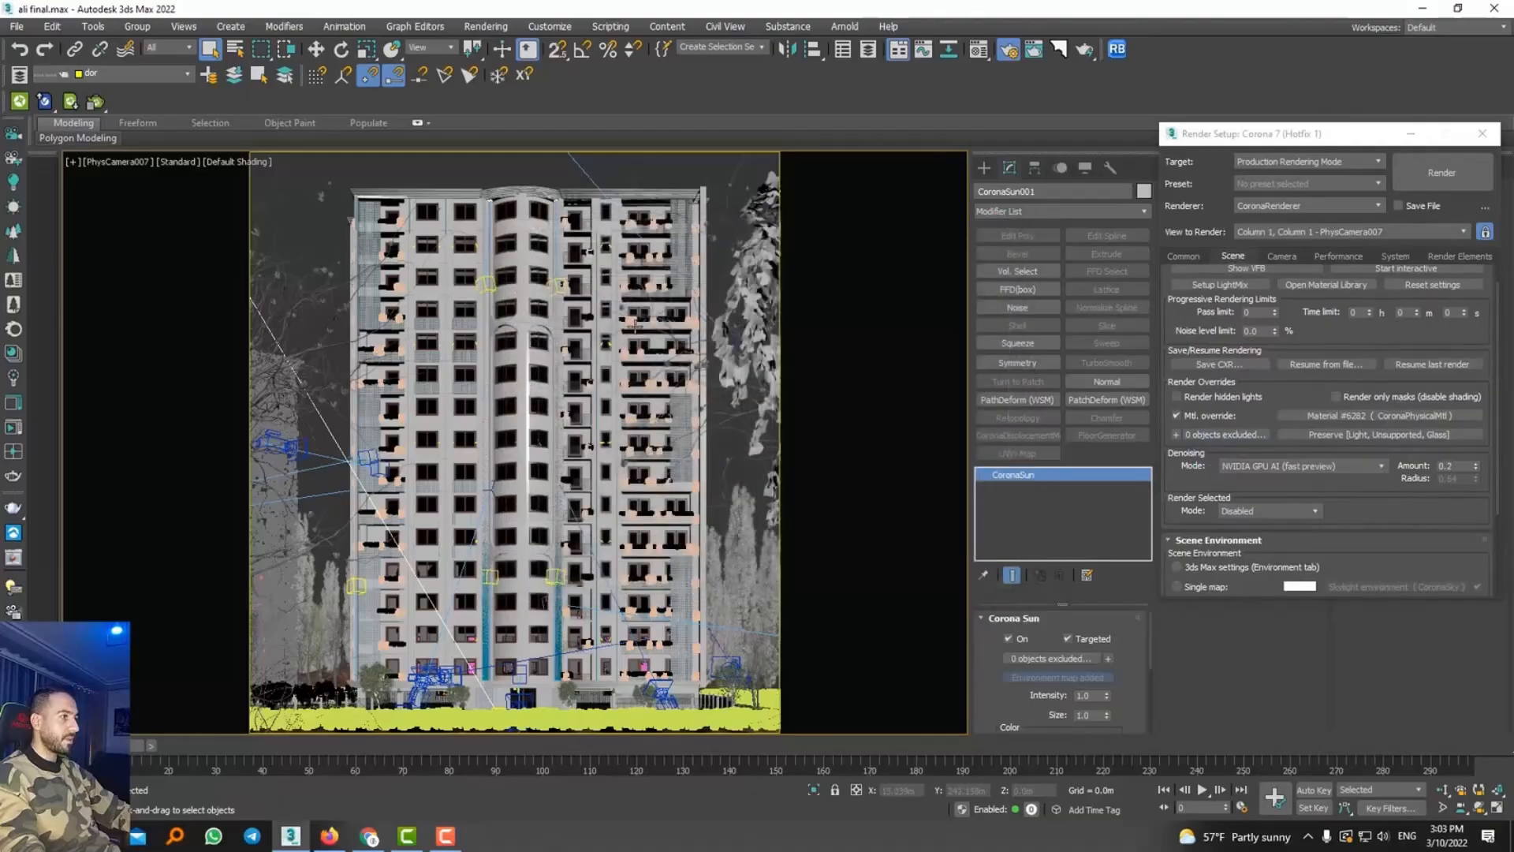
Generate the interactive LightMix layers by instanced lights, included in denoising, and start rendering PhysCamera007
left_click_drag(1205, 489, 1208, 354)
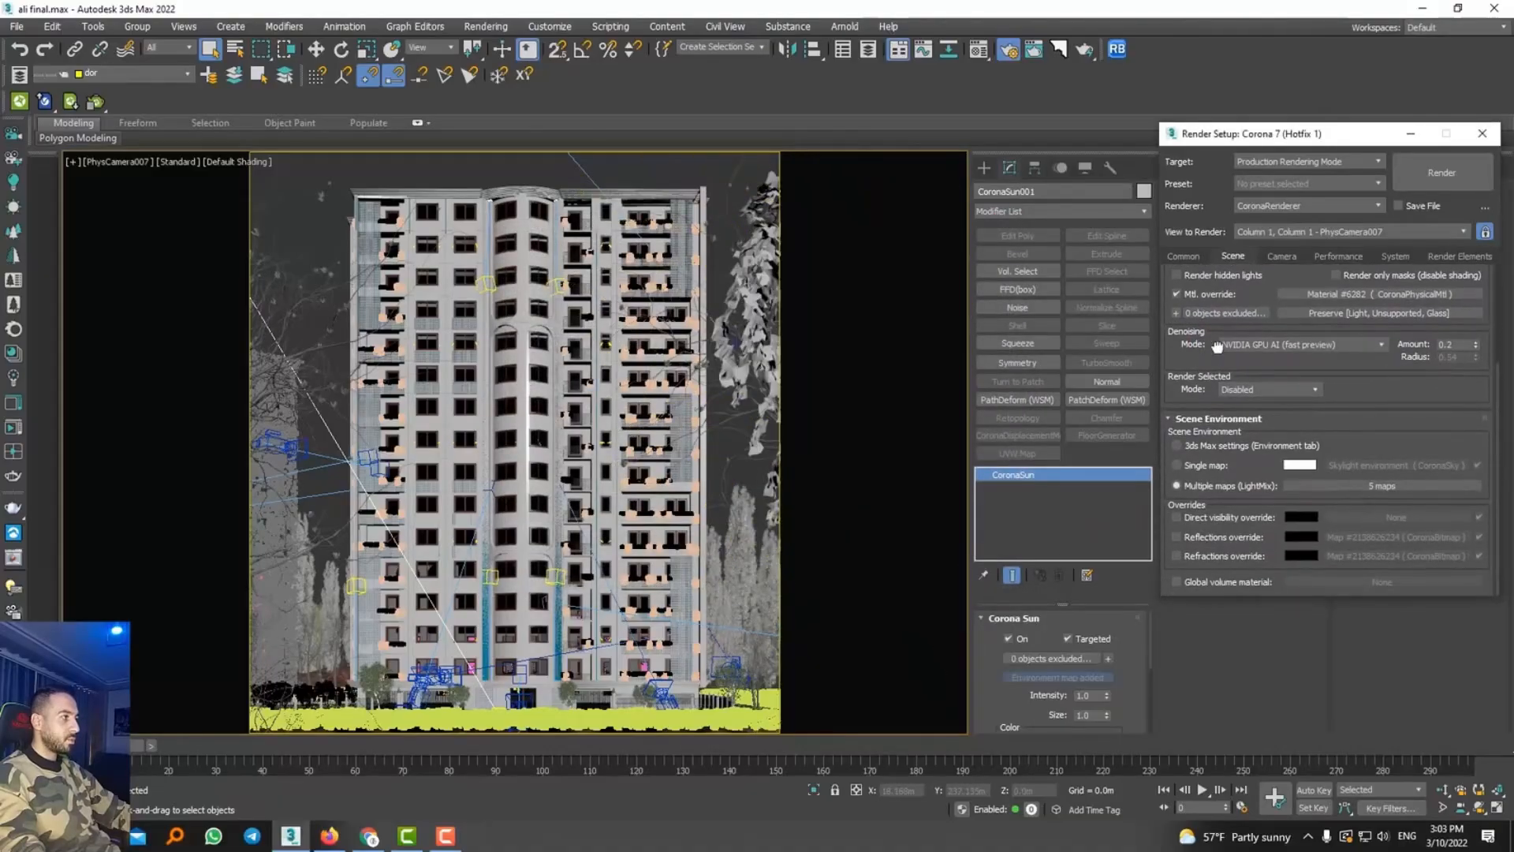
left_click(1334, 256)
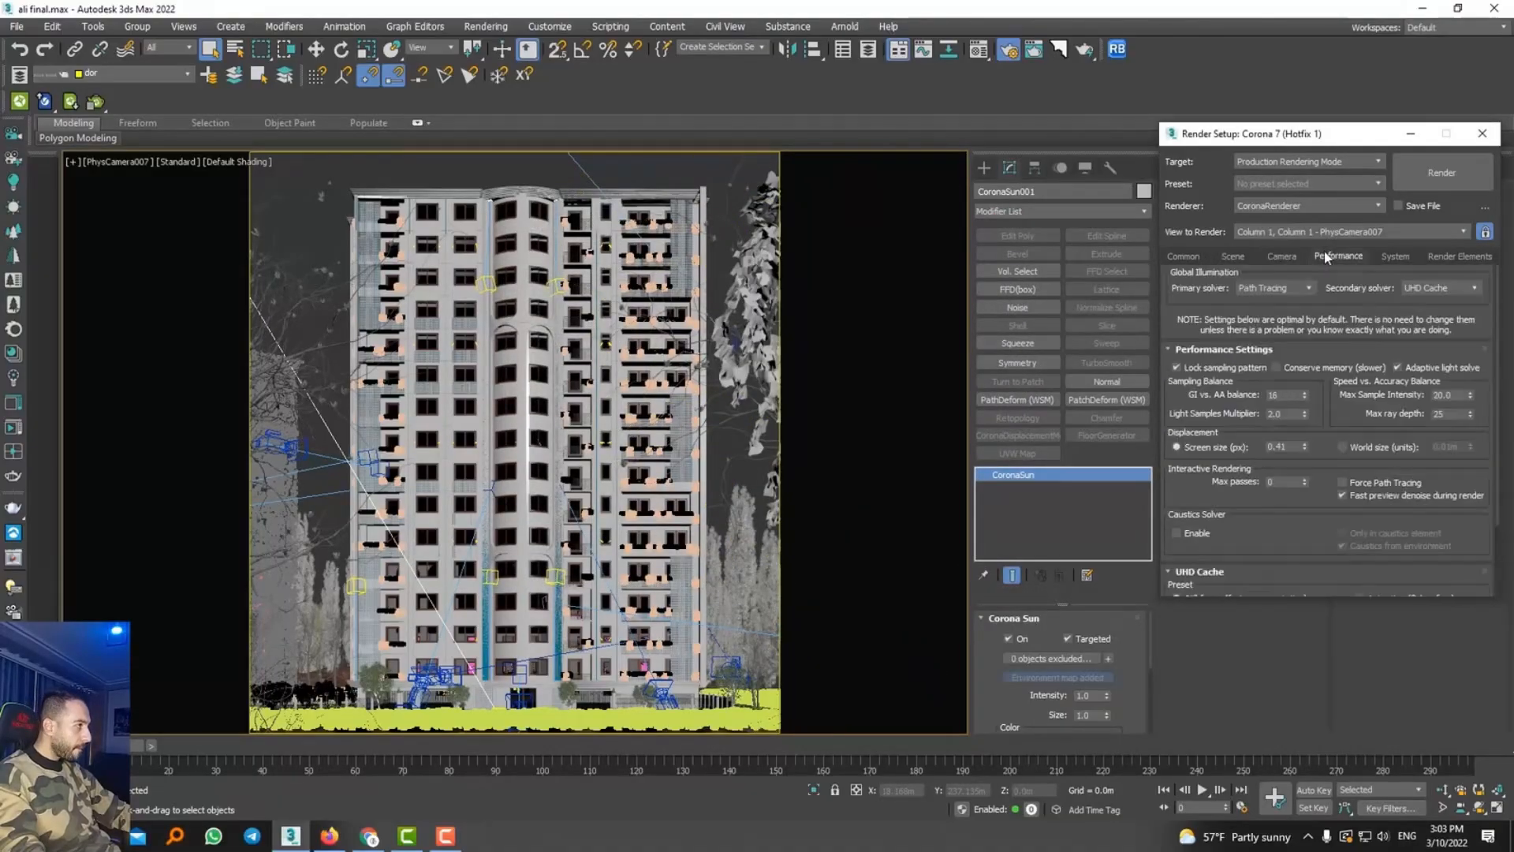
left_click(1394, 257)
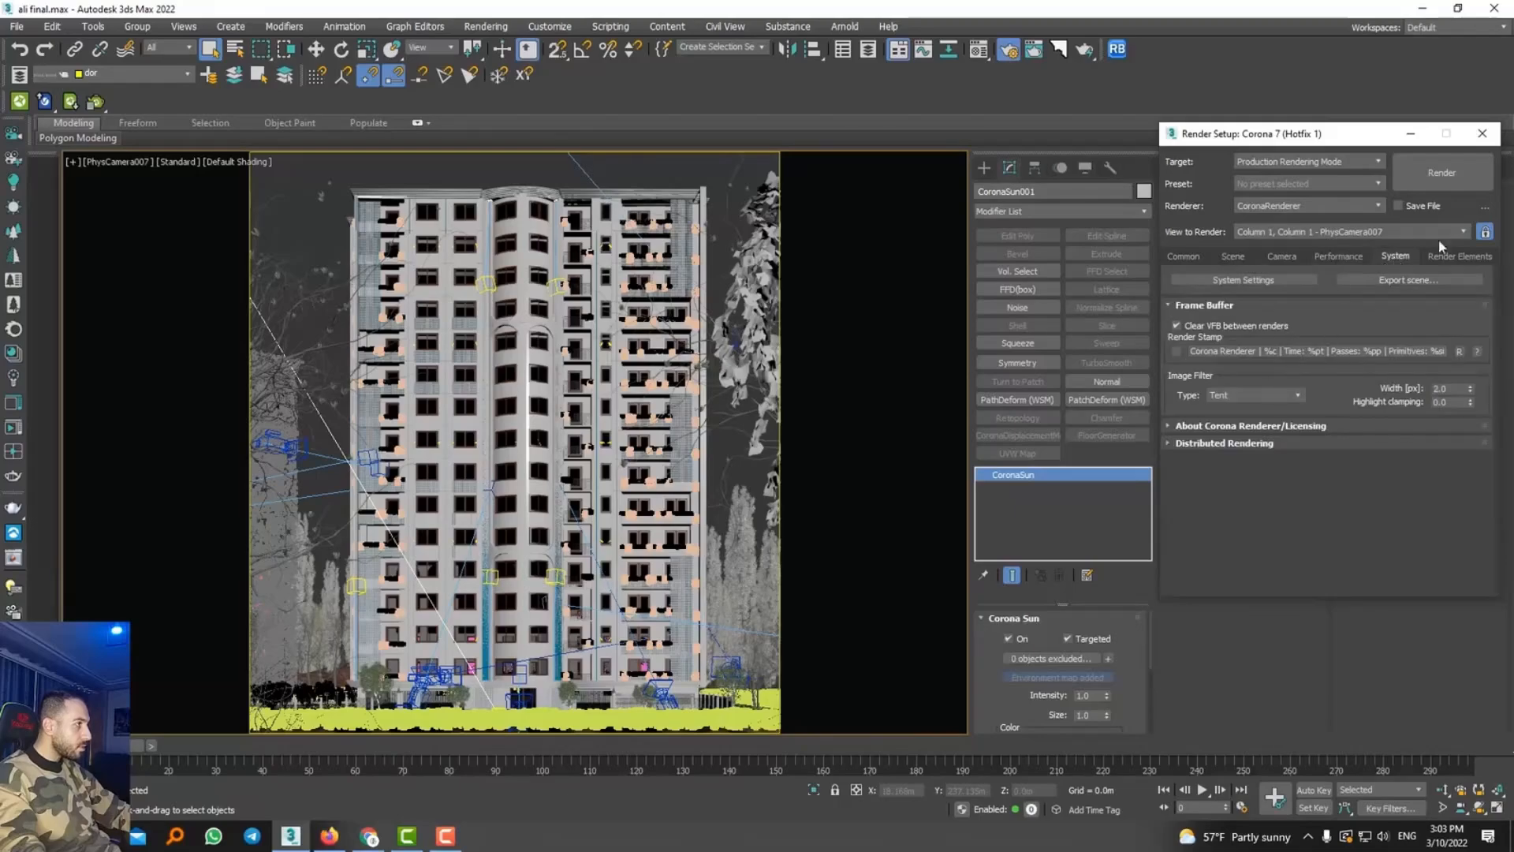
left_click(1232, 255)
left_click(1254, 311)
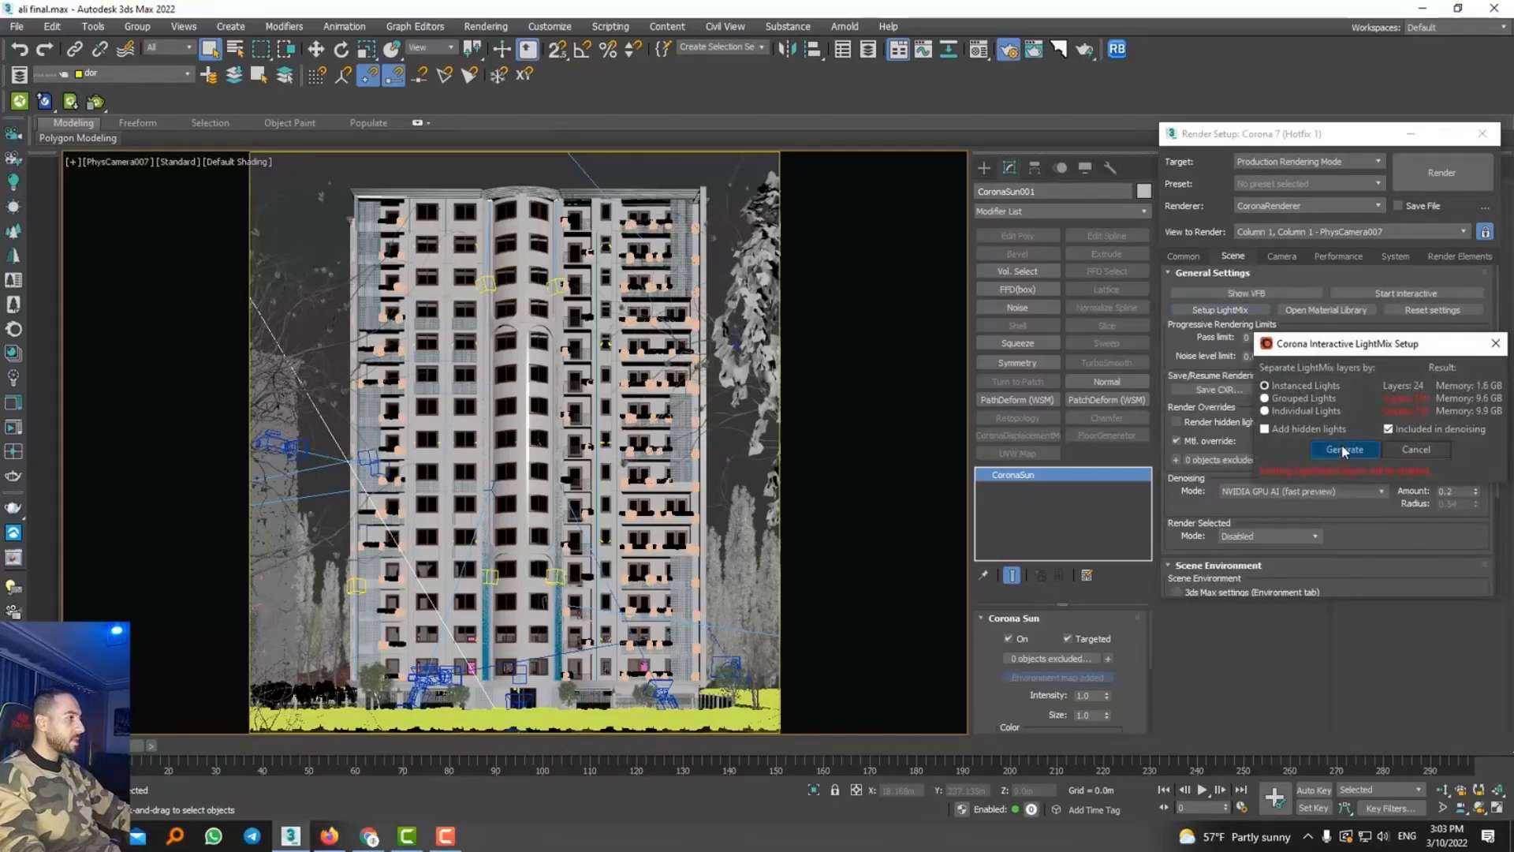
left_click(1343, 449)
left_click(1435, 177)
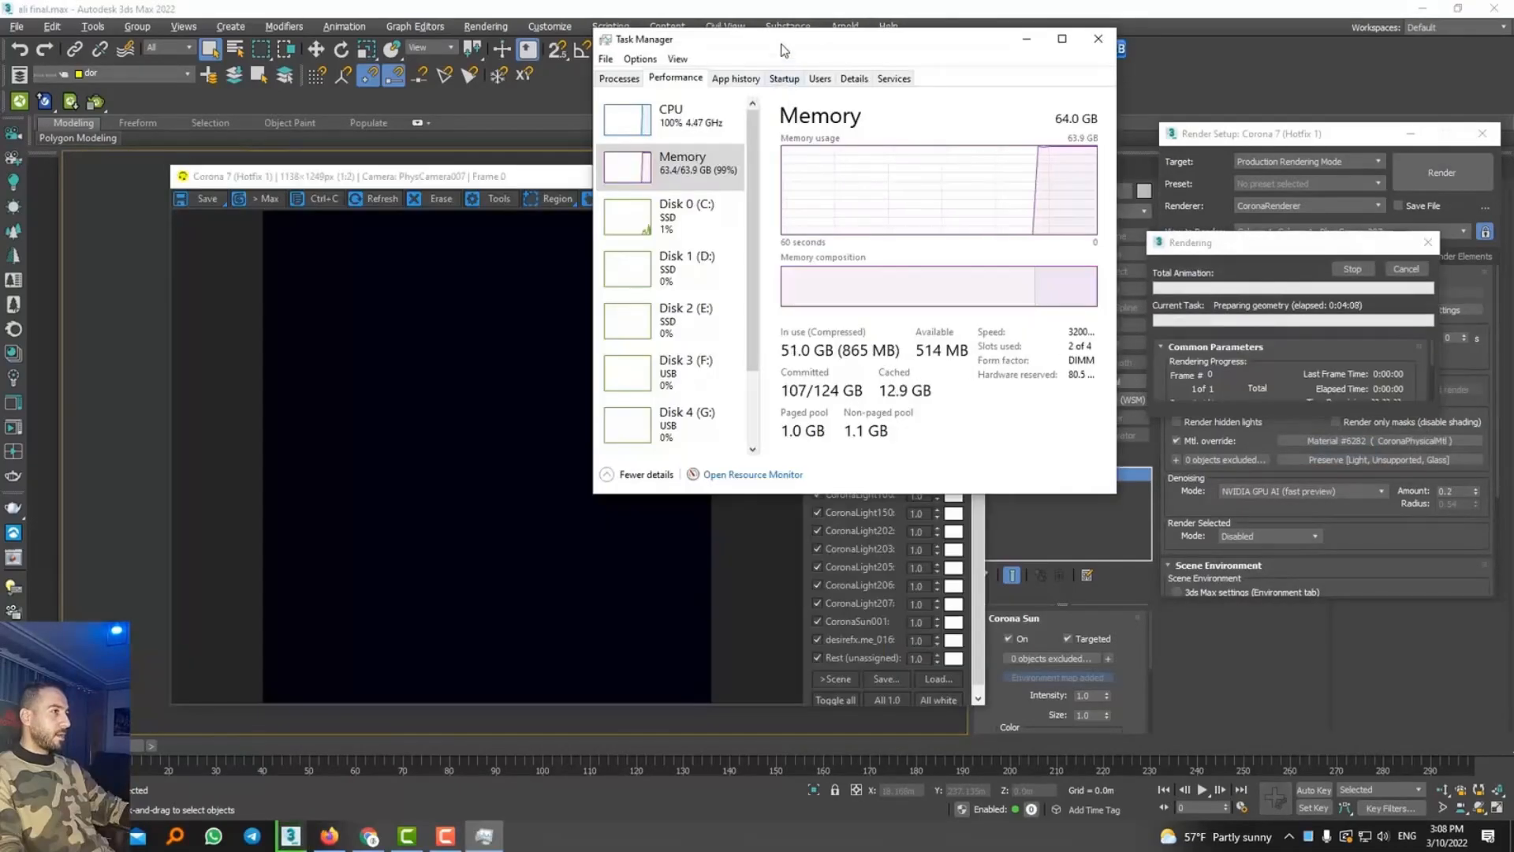
Check the memory usage in Task Manager while the geometry is prepared, and return to the Corona frame buffer
left_click_drag(1048, 500, 1109, 659)
left_click_drag(851, 29, 852, 168)
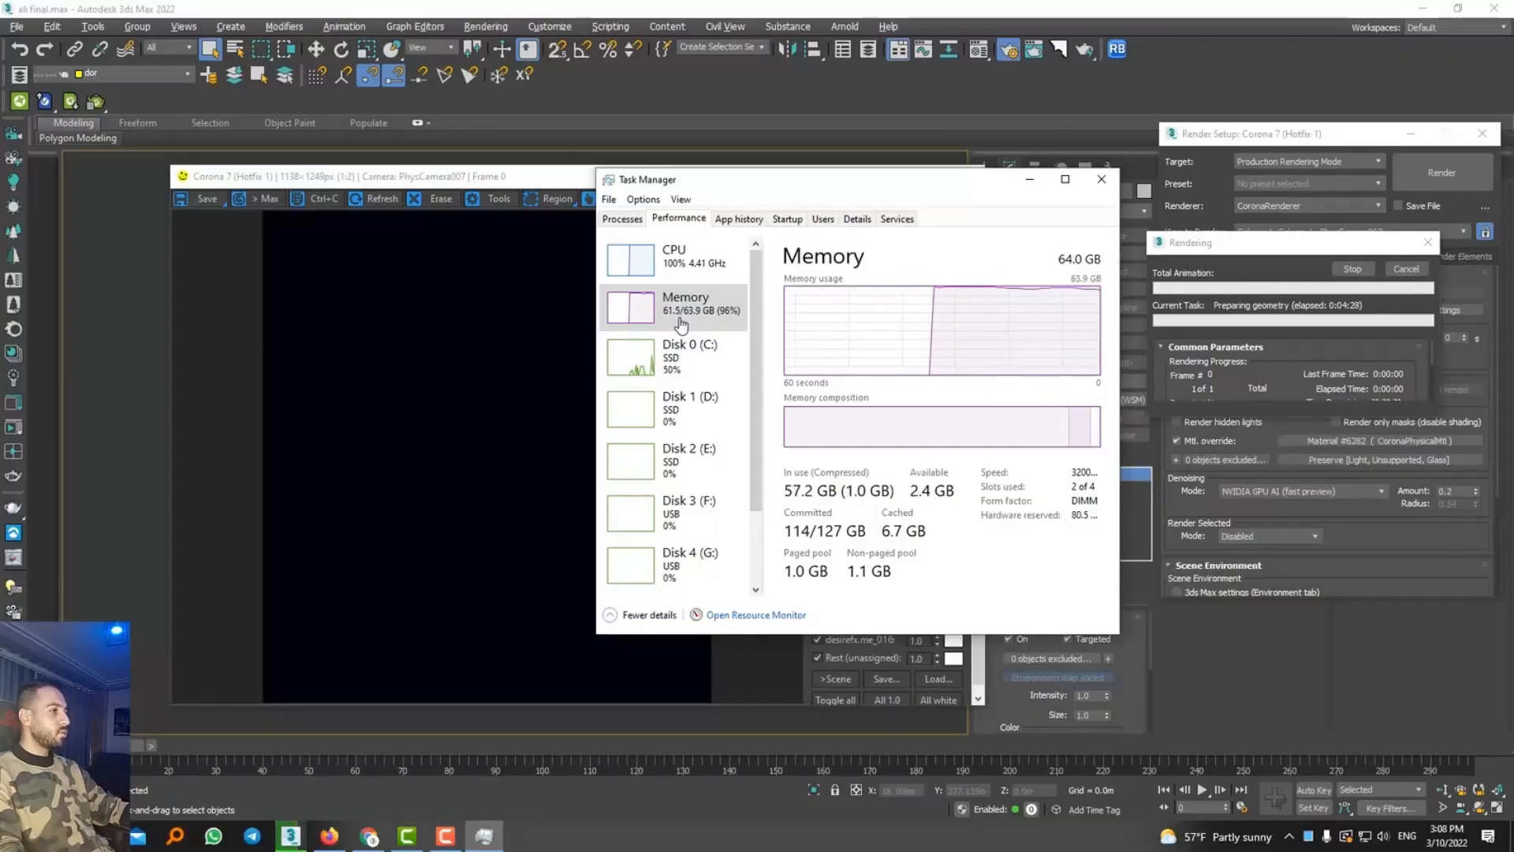
left_click(518, 315)
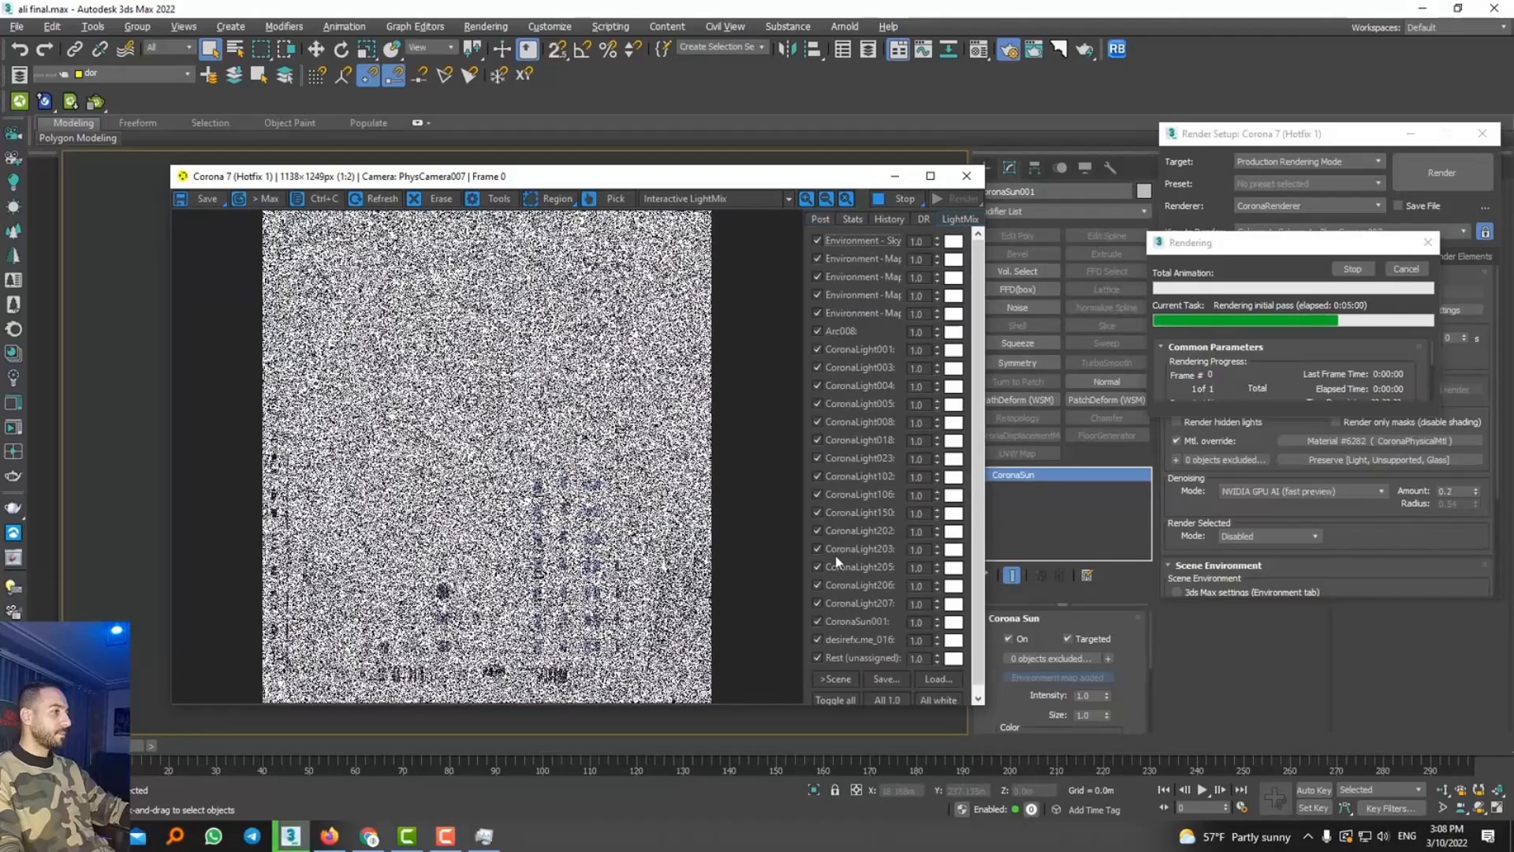
Turn off all LightMix layers, enable only the skylight environment at intensity 0.032, and maximize the frame buffer
left_click(835, 700)
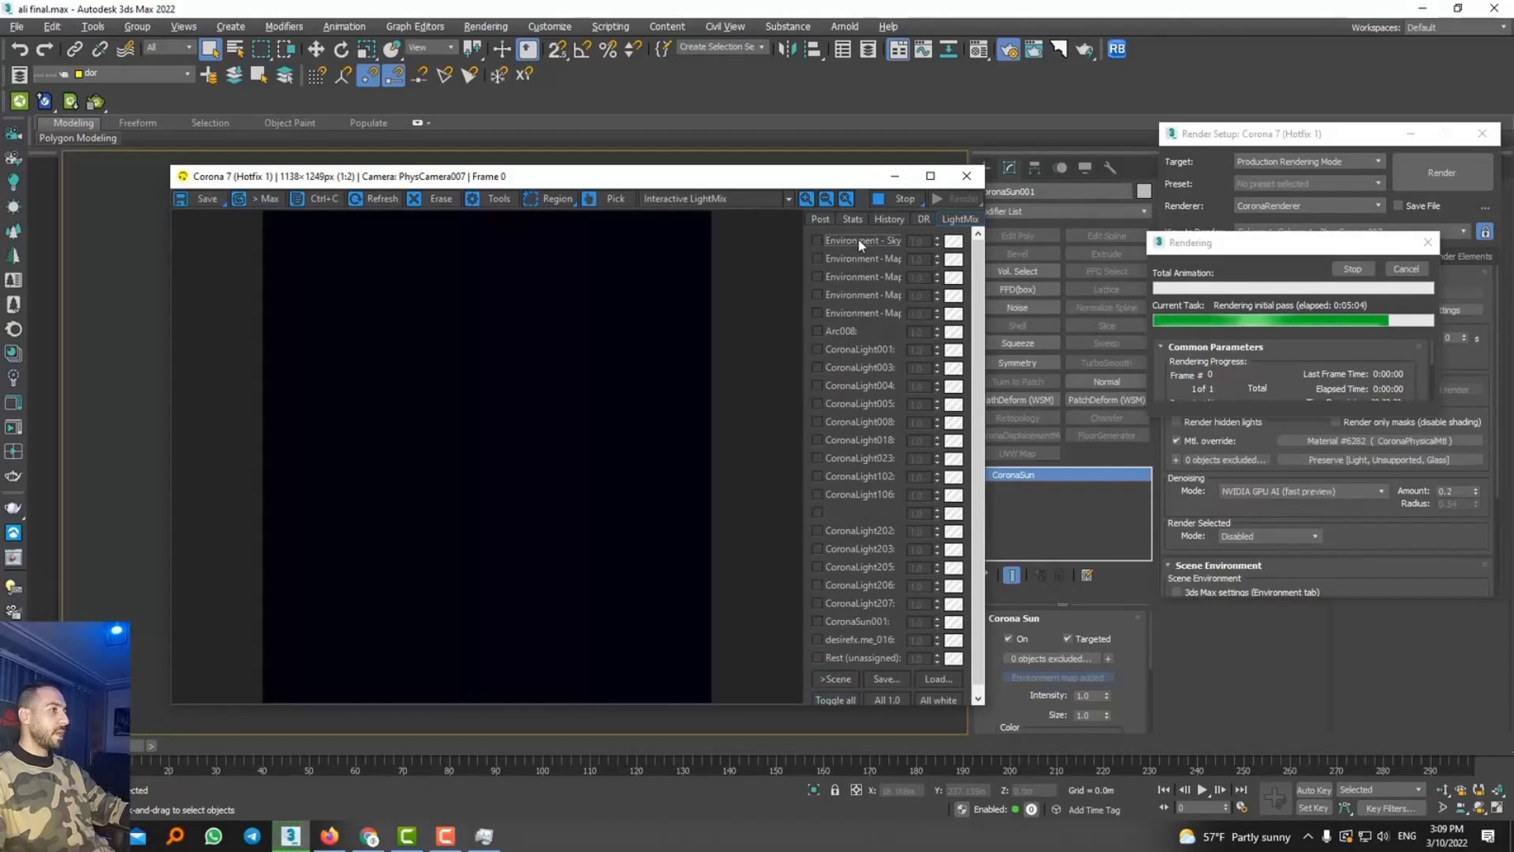
left_click(861, 243)
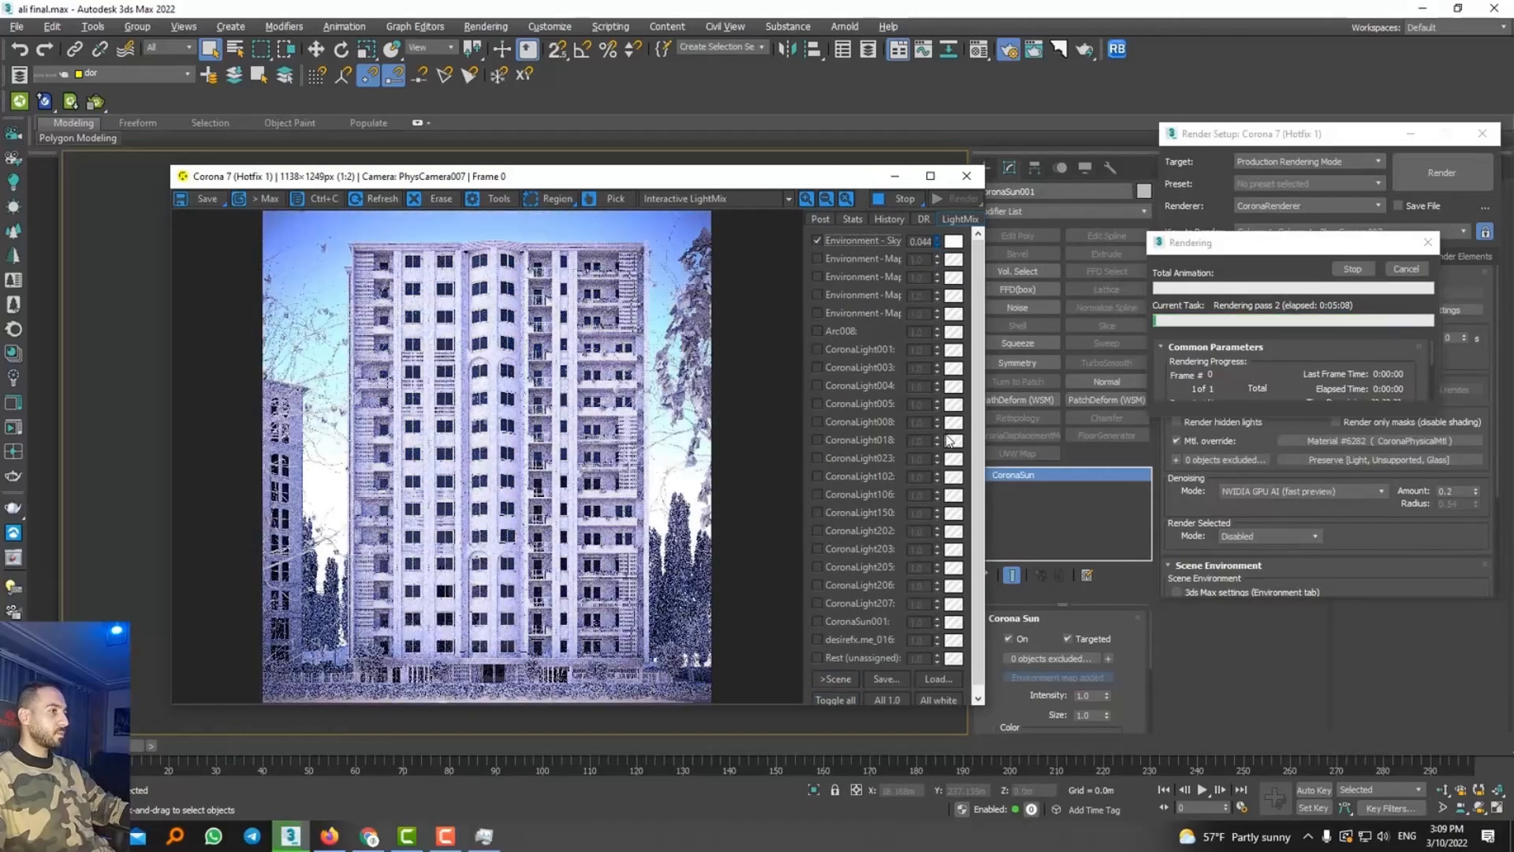
left_click(931, 175)
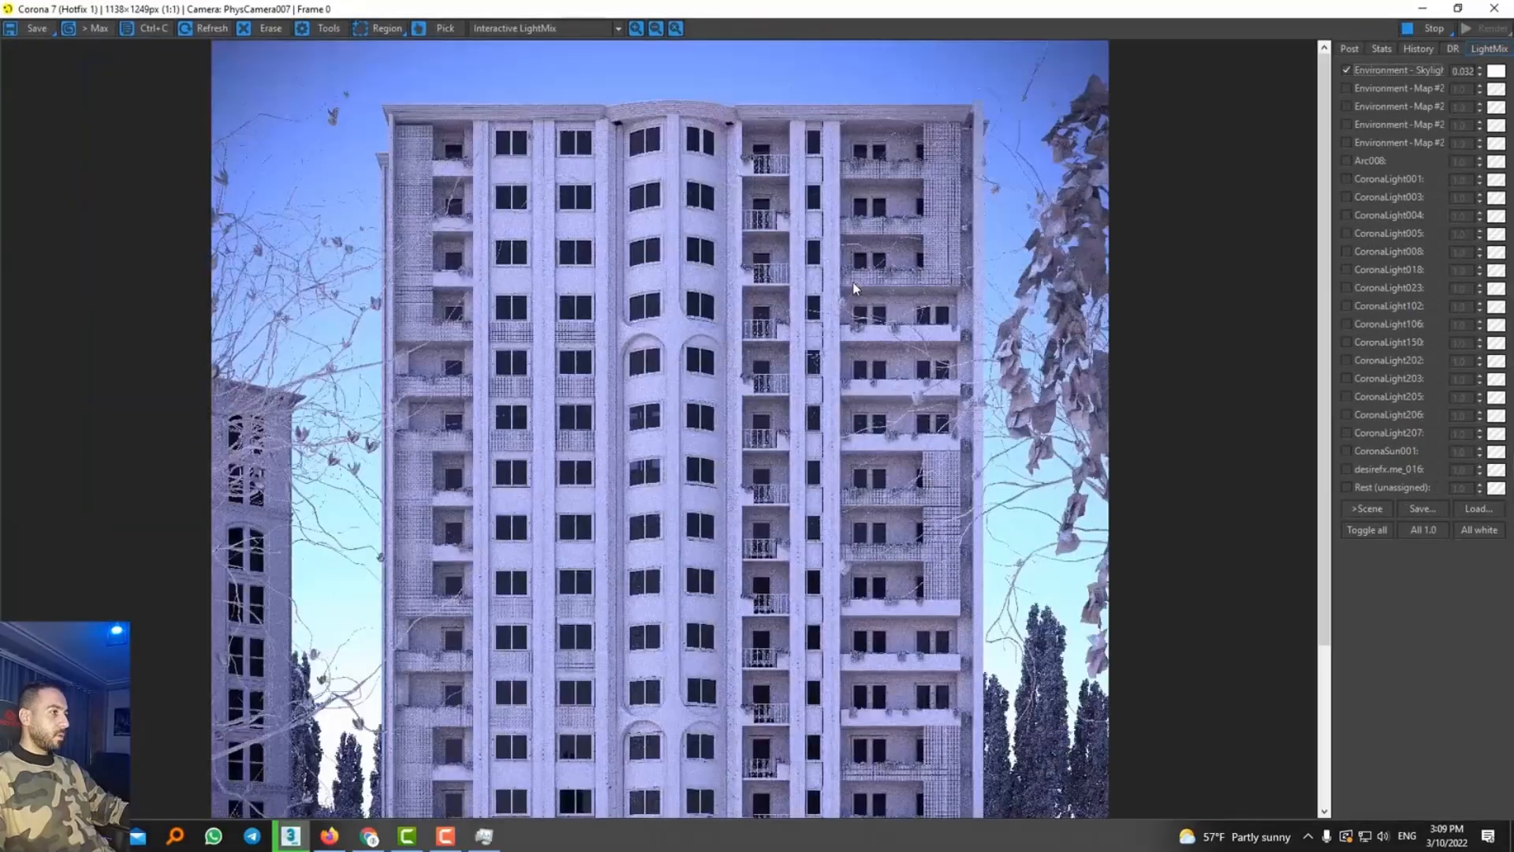
Inspect the skylight render of the tower up close and compare it with denoising off and on
scroll(853, 282, "down", 3)
scroll(710, 244, "up", 3)
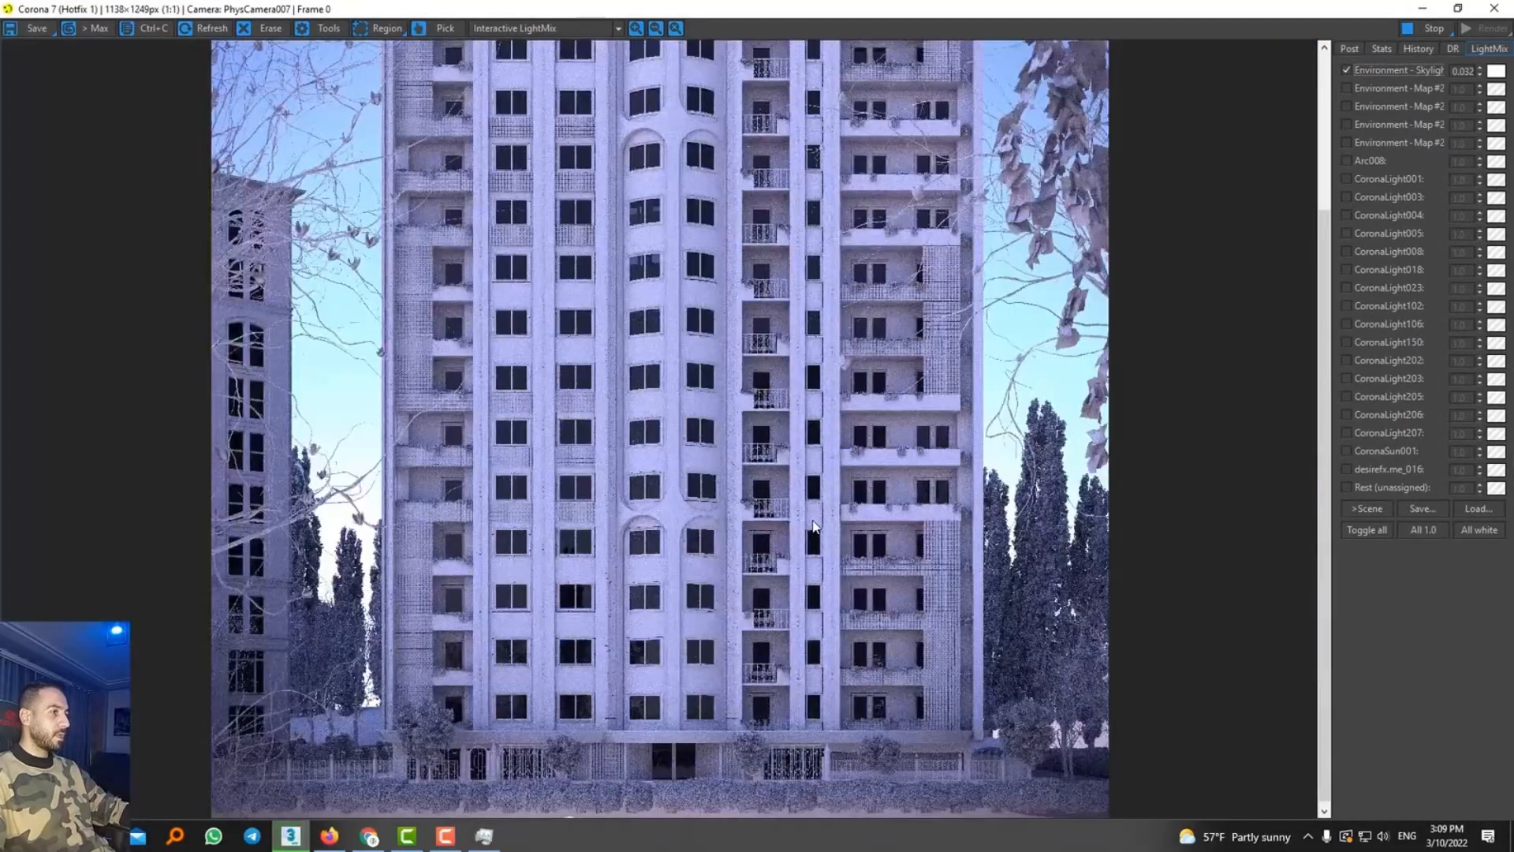
scroll(509, 118, "up", 2)
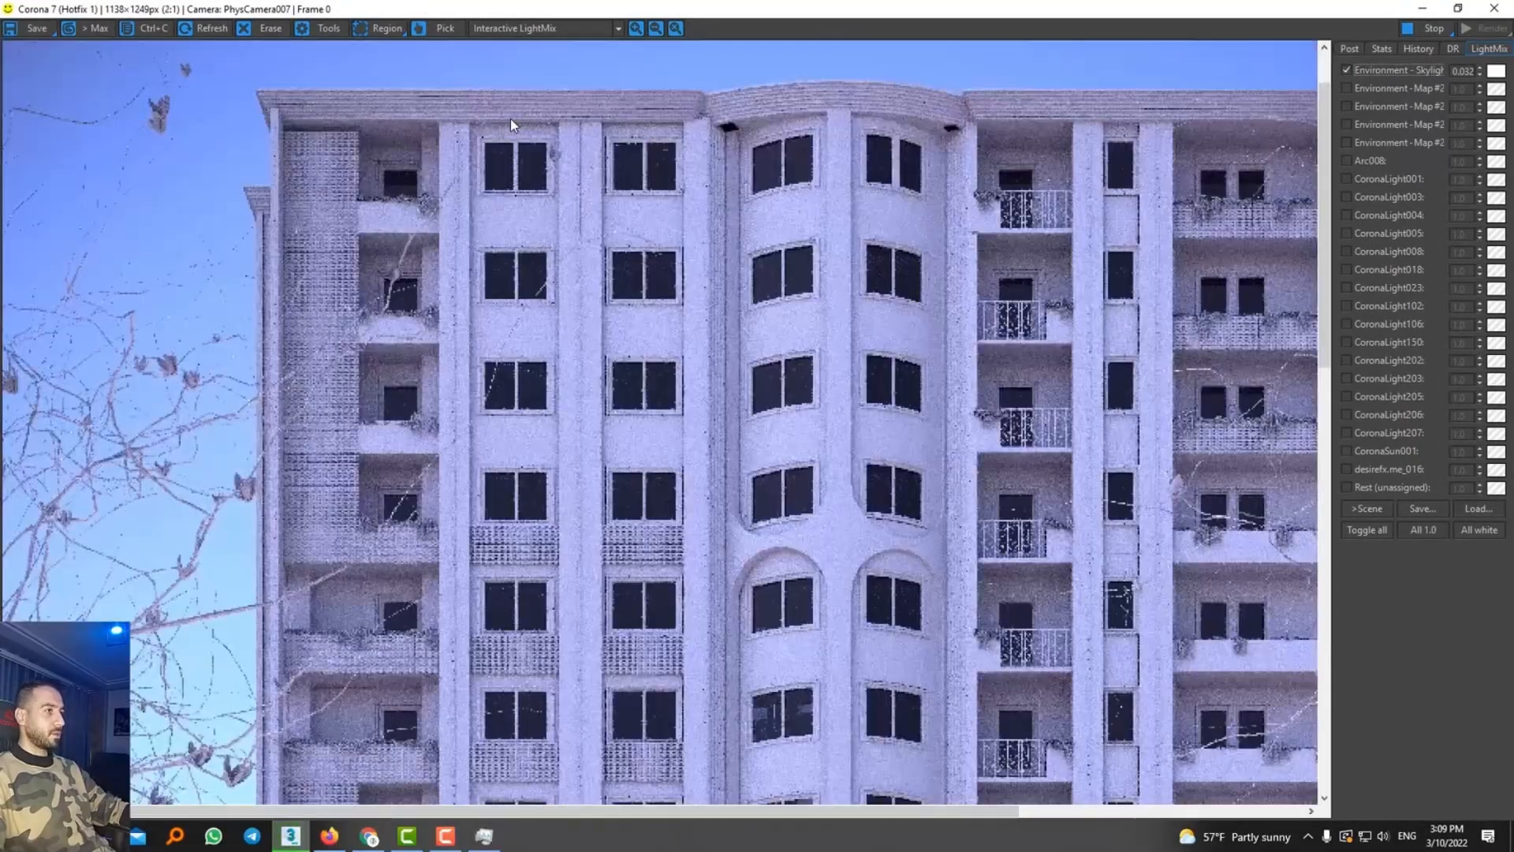
scroll(508, 112, "down", 2)
left_click(1349, 48)
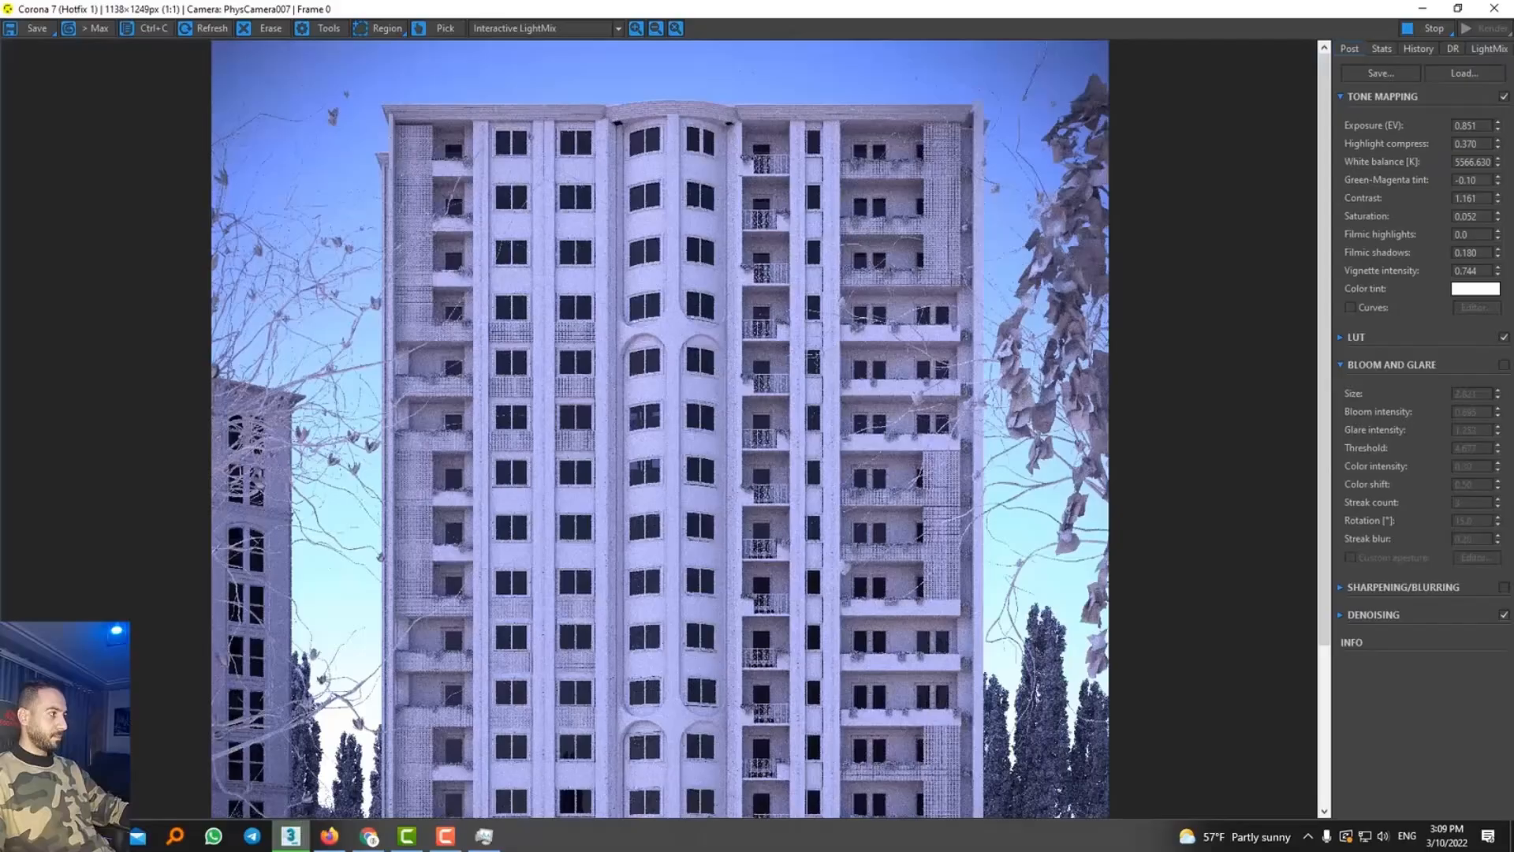
left_click(1504, 615)
scroll(601, 252, "up", 1)
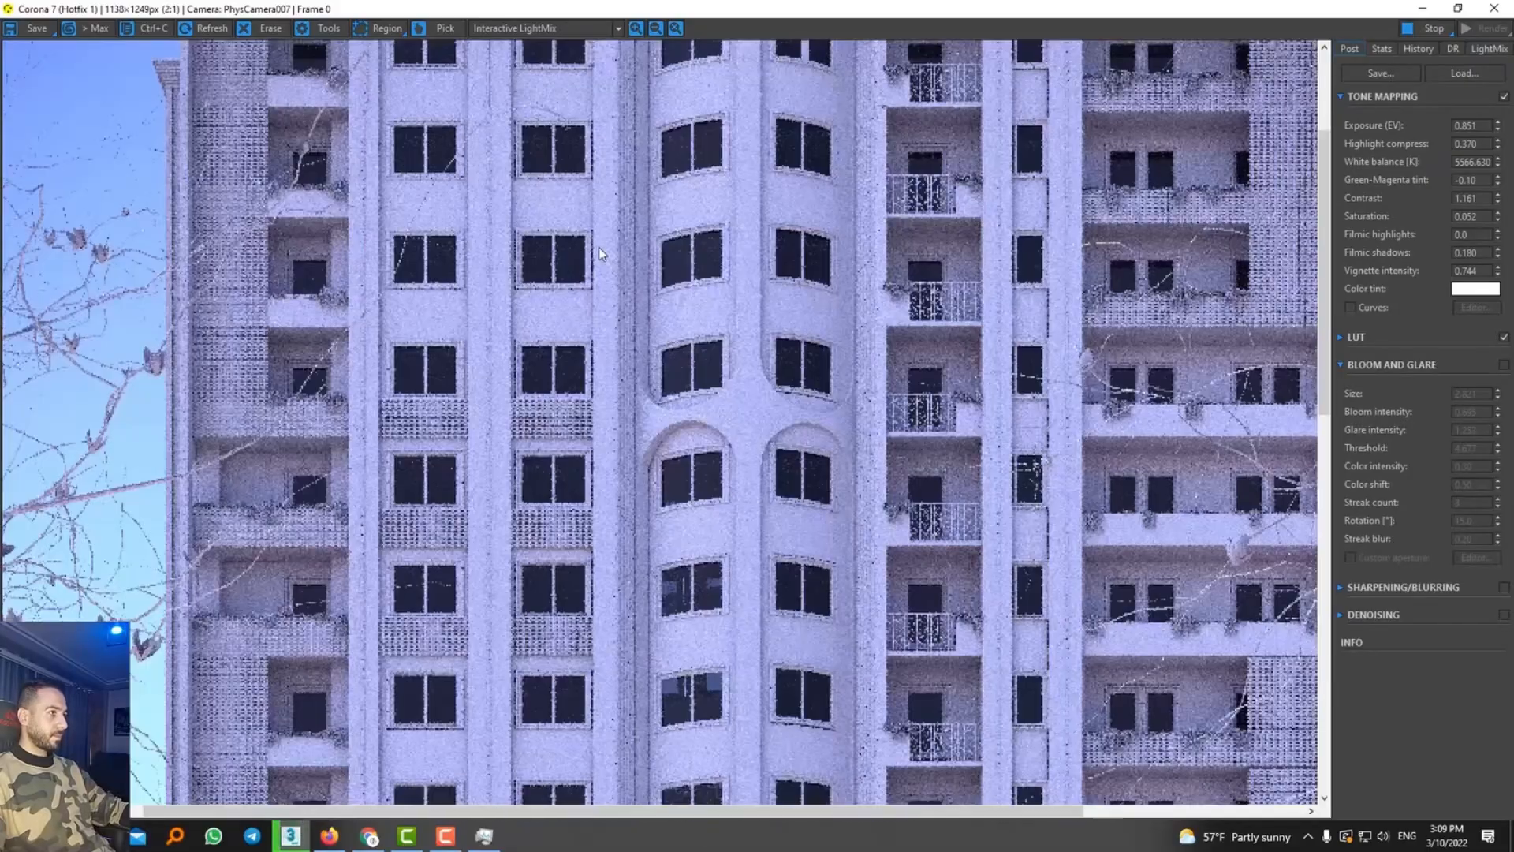
left_click(1504, 615)
scroll(481, 394, "down", 1)
scroll(372, 392, "down", 1)
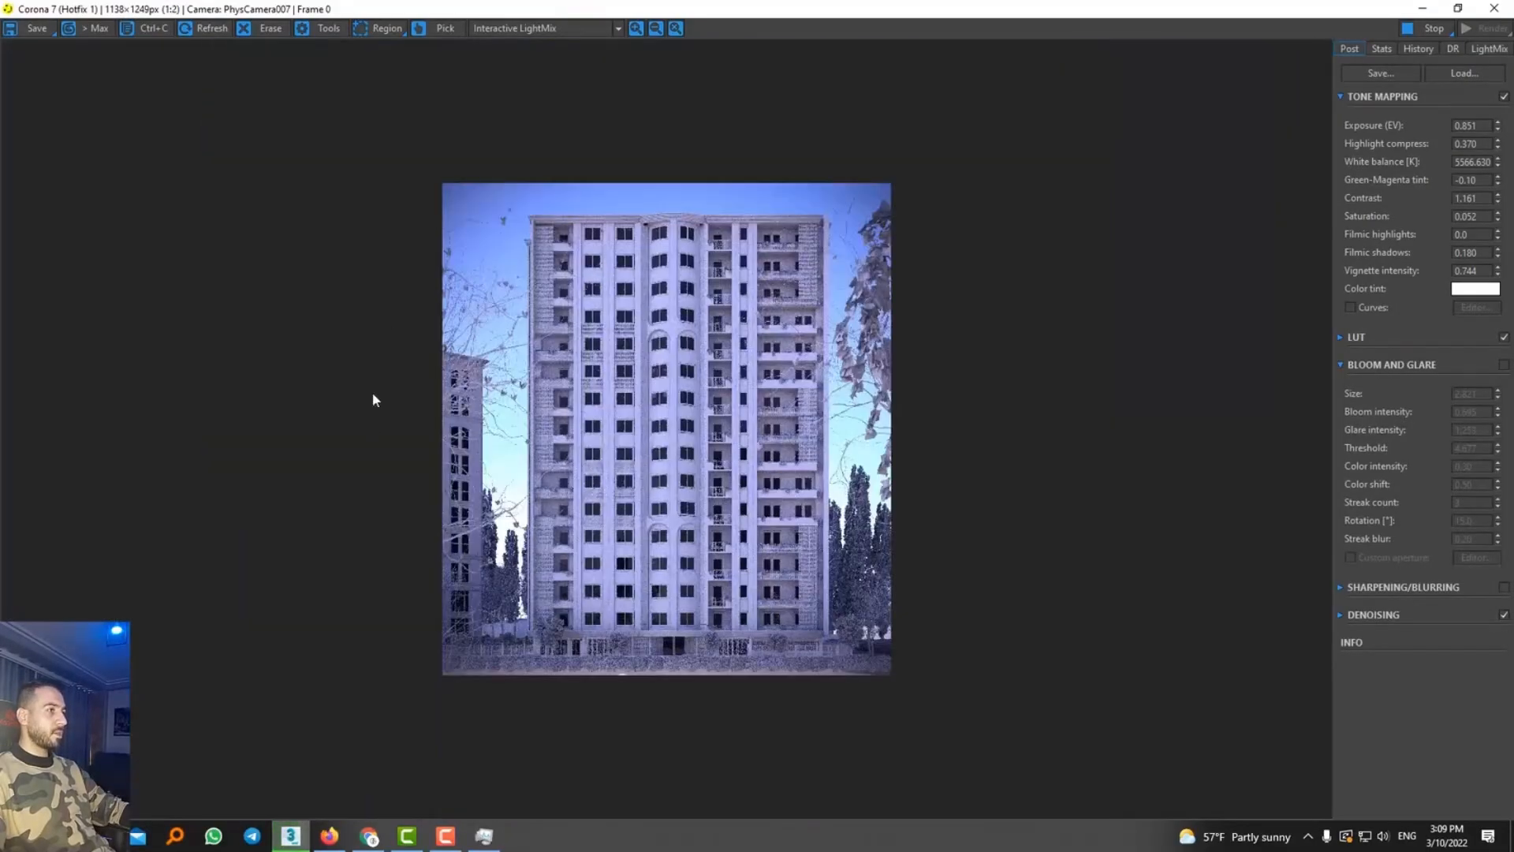
scroll(355, 332, "up", 1)
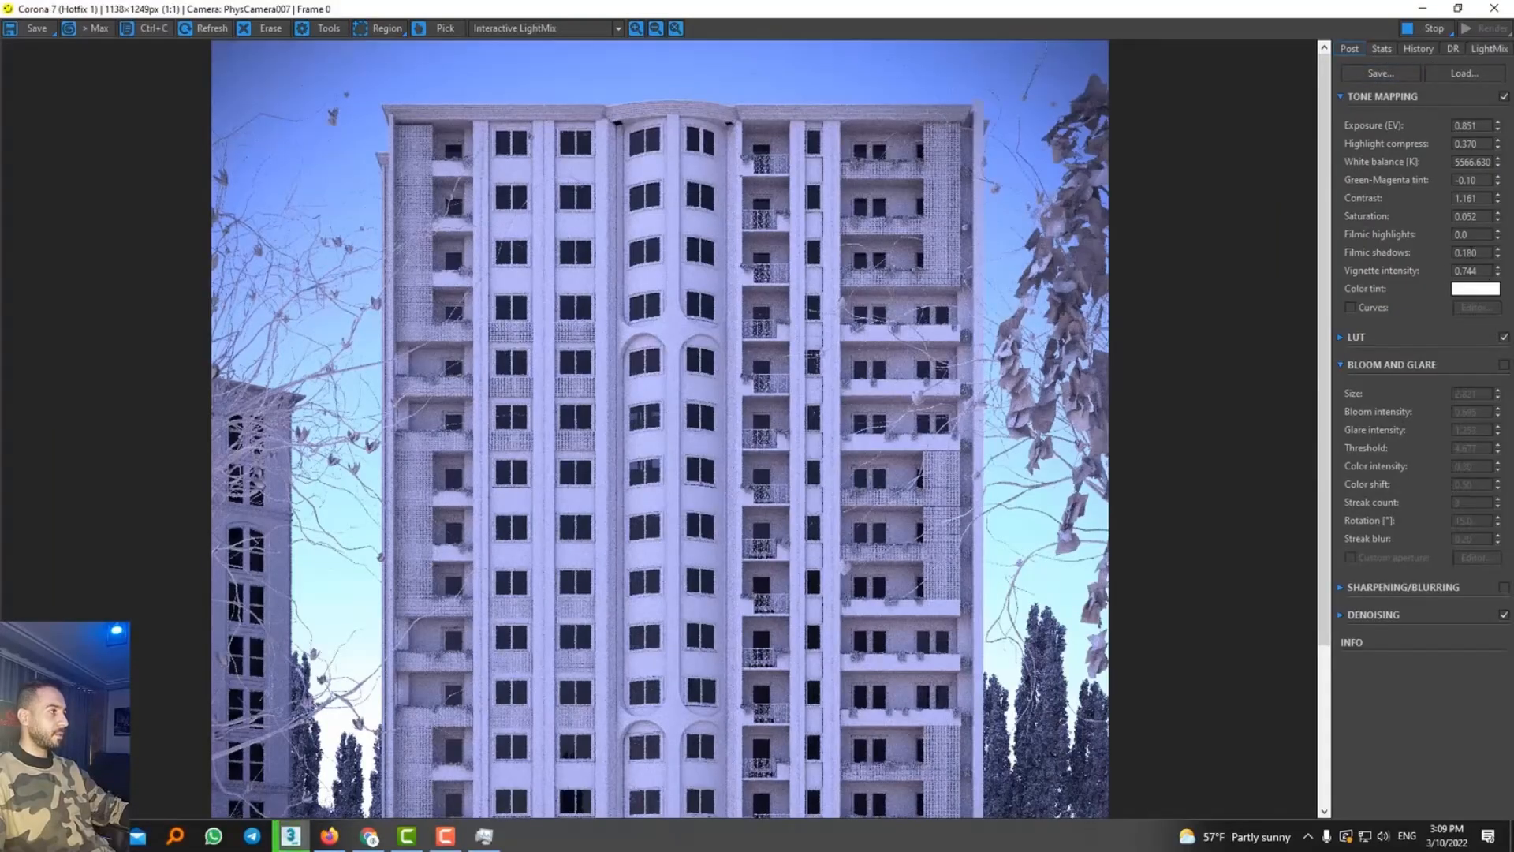
scroll(798, 337, "down", 1)
Replace the skylight layer with the first HDRI environment map in LightMix and set its intensity to 2.330
left_click(1489, 51)
left_click(1353, 70)
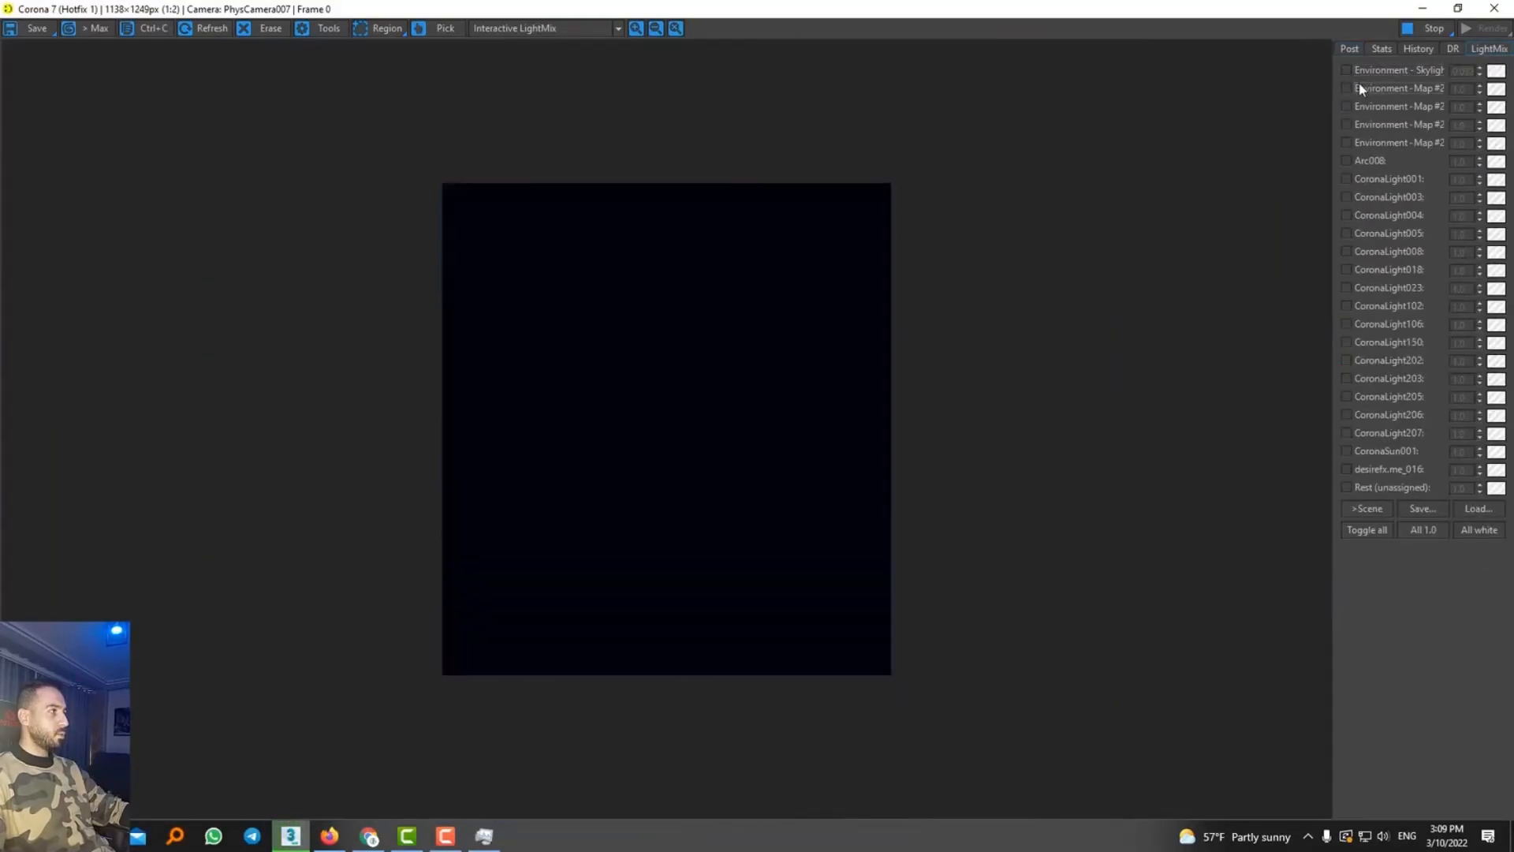
left_click(1360, 89)
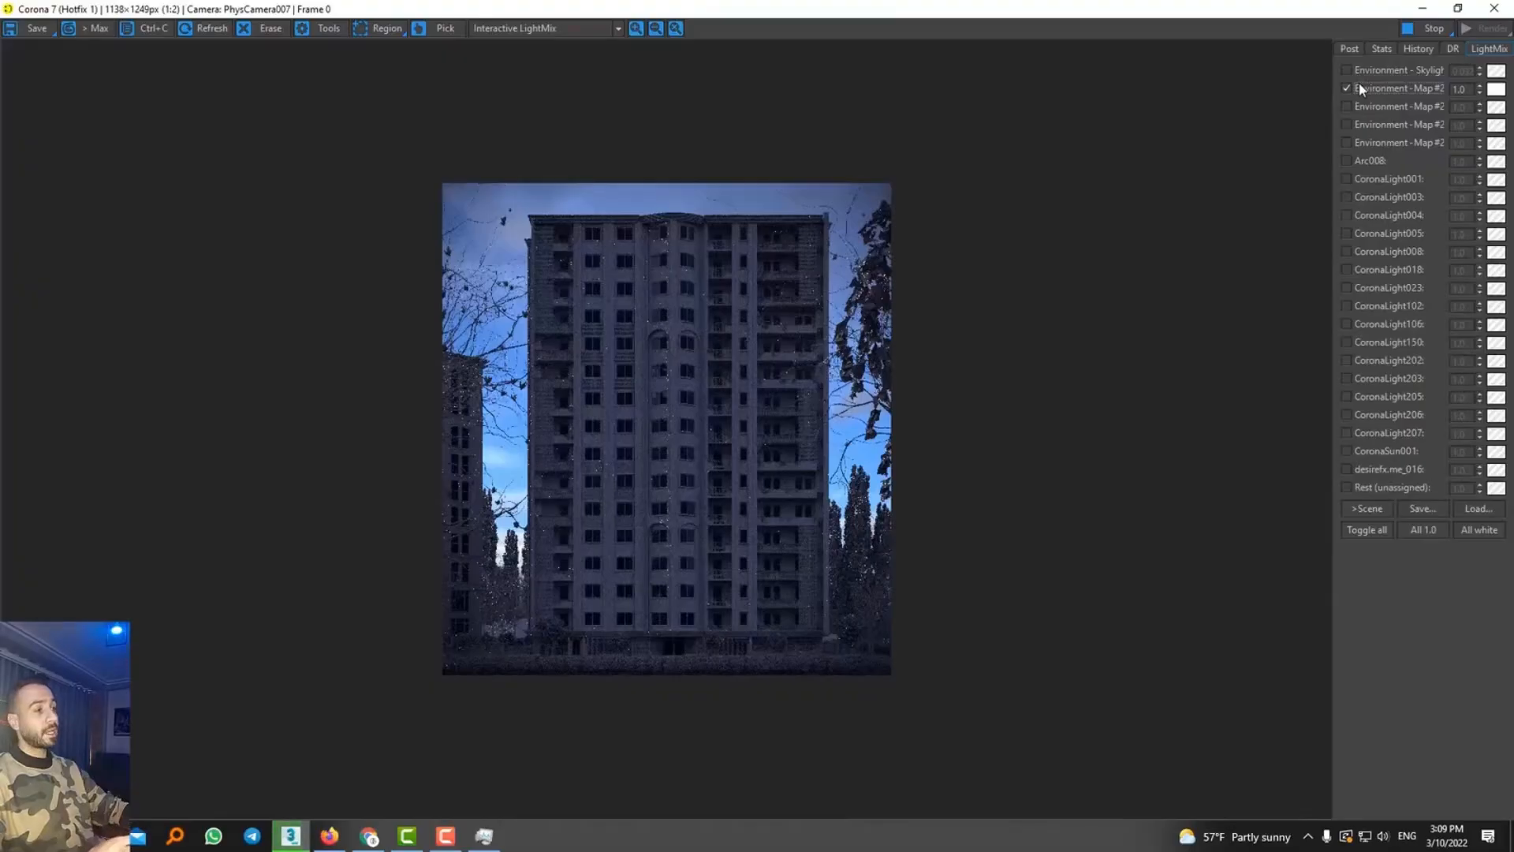
left_click(1366, 73)
left_click(1364, 73)
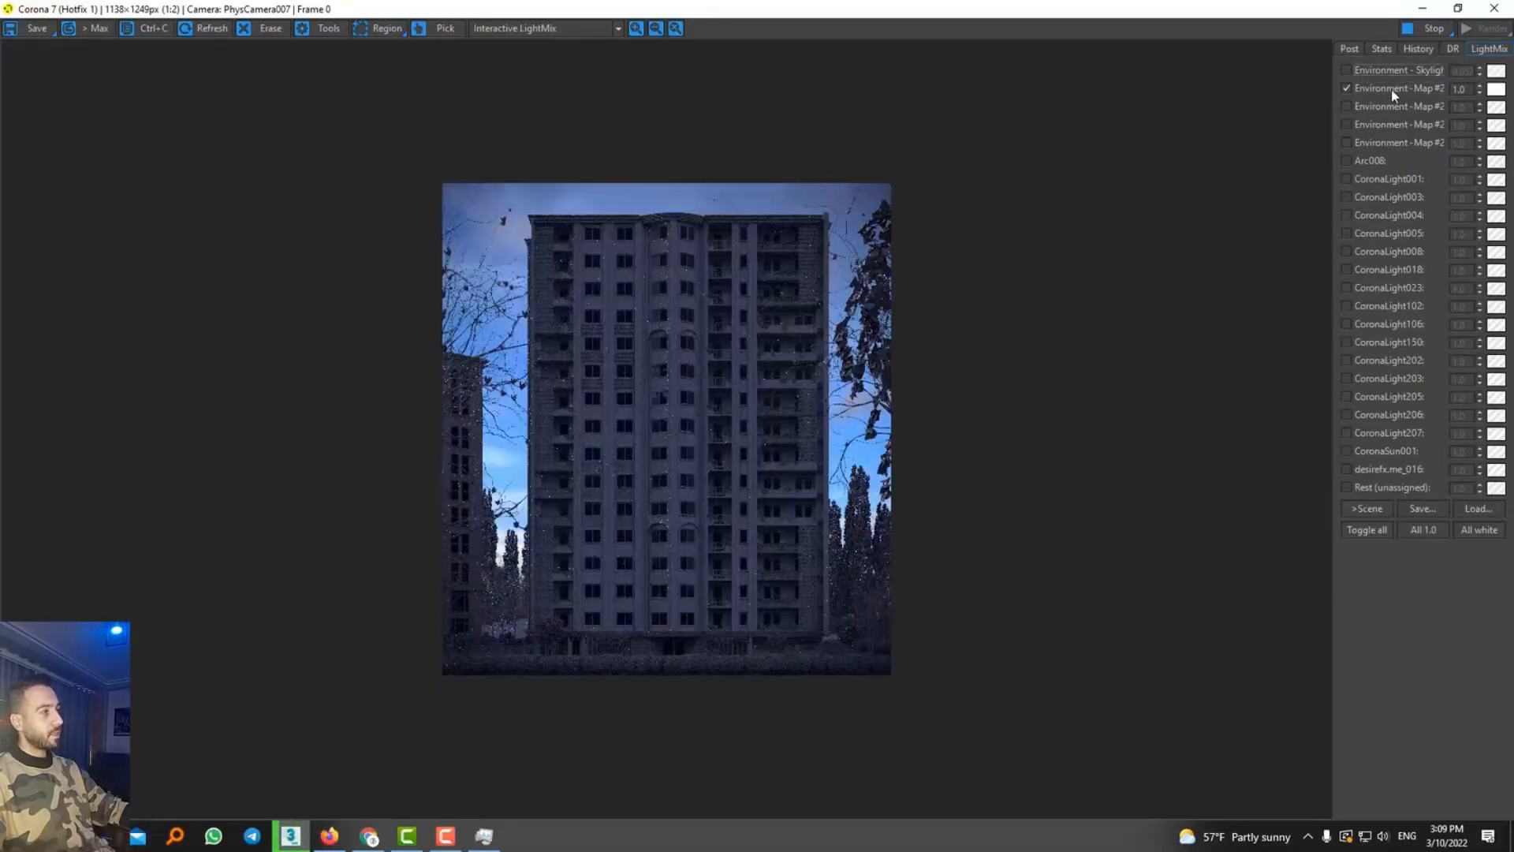
left_click_drag(1480, 93, 1475, 26)
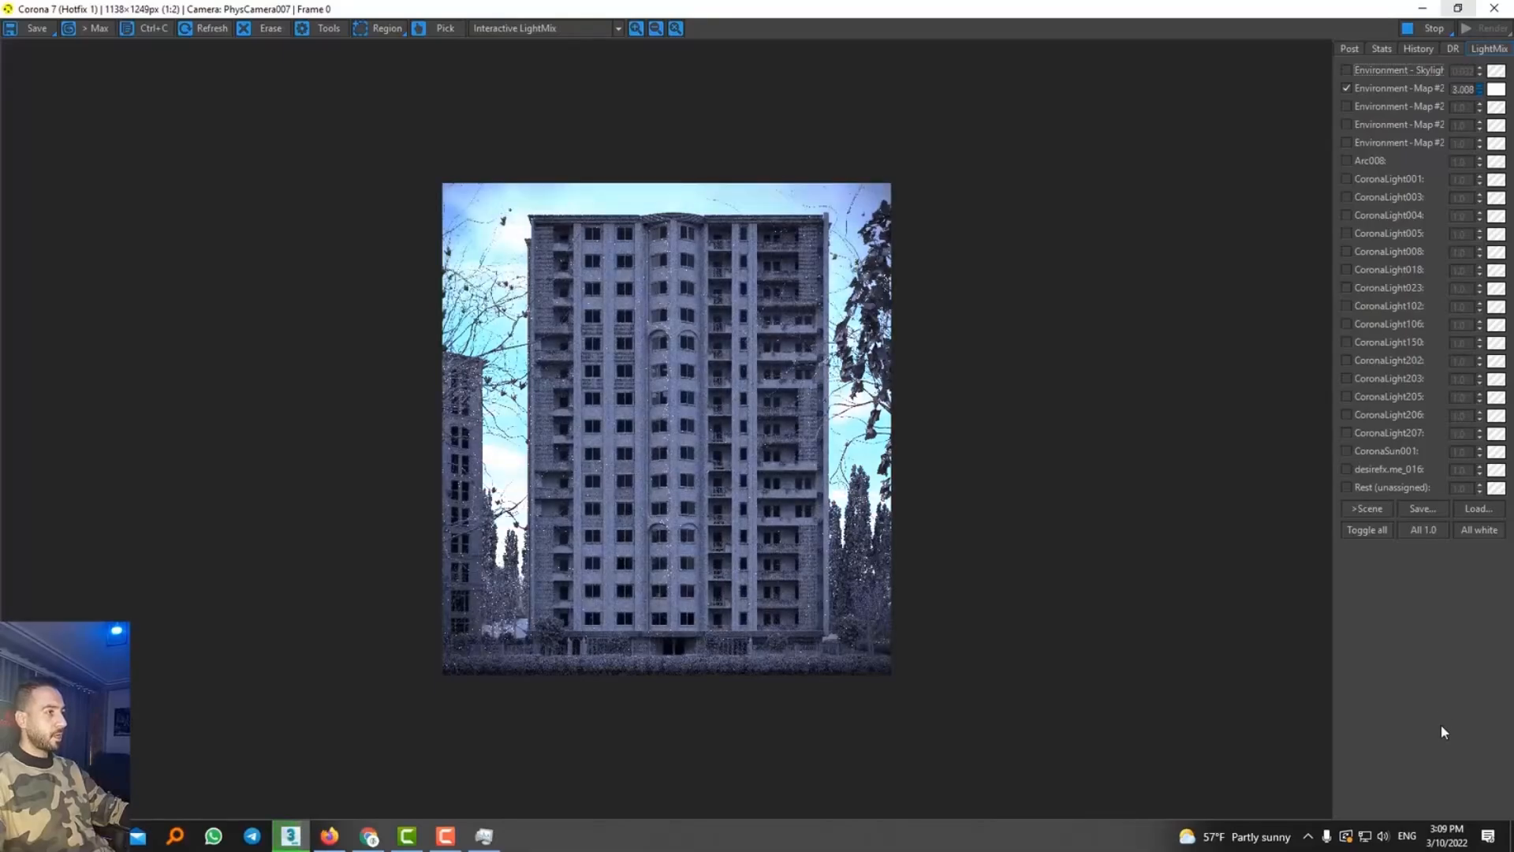
Inspect the tower render lit by the first HDRI map up close and check its tone mapping settings
scroll(653, 382, "up", 1)
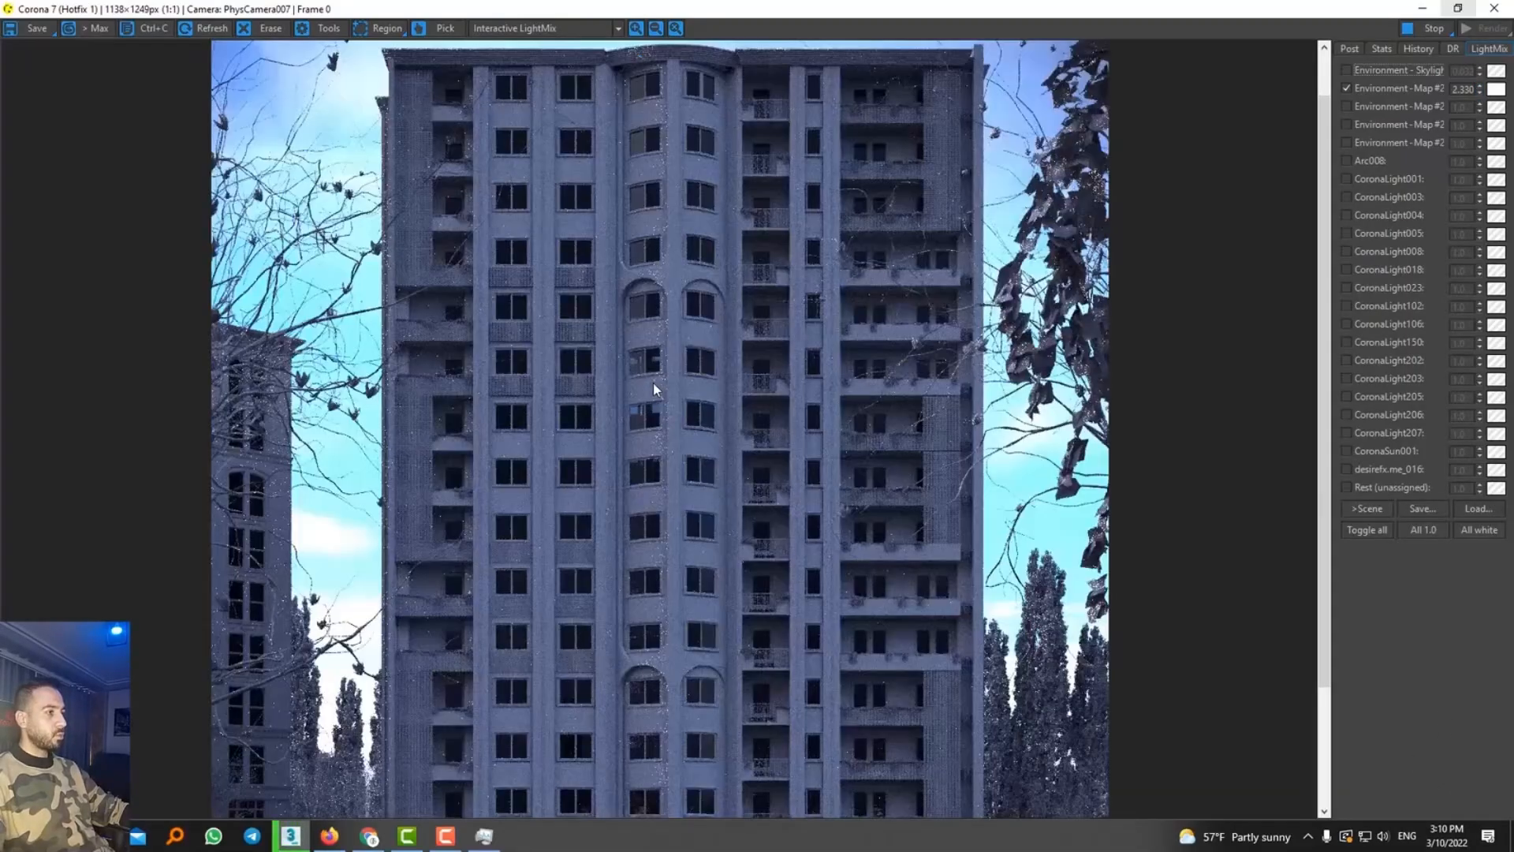
scroll(653, 382, "down", 1)
scroll(856, 450, "up", 1)
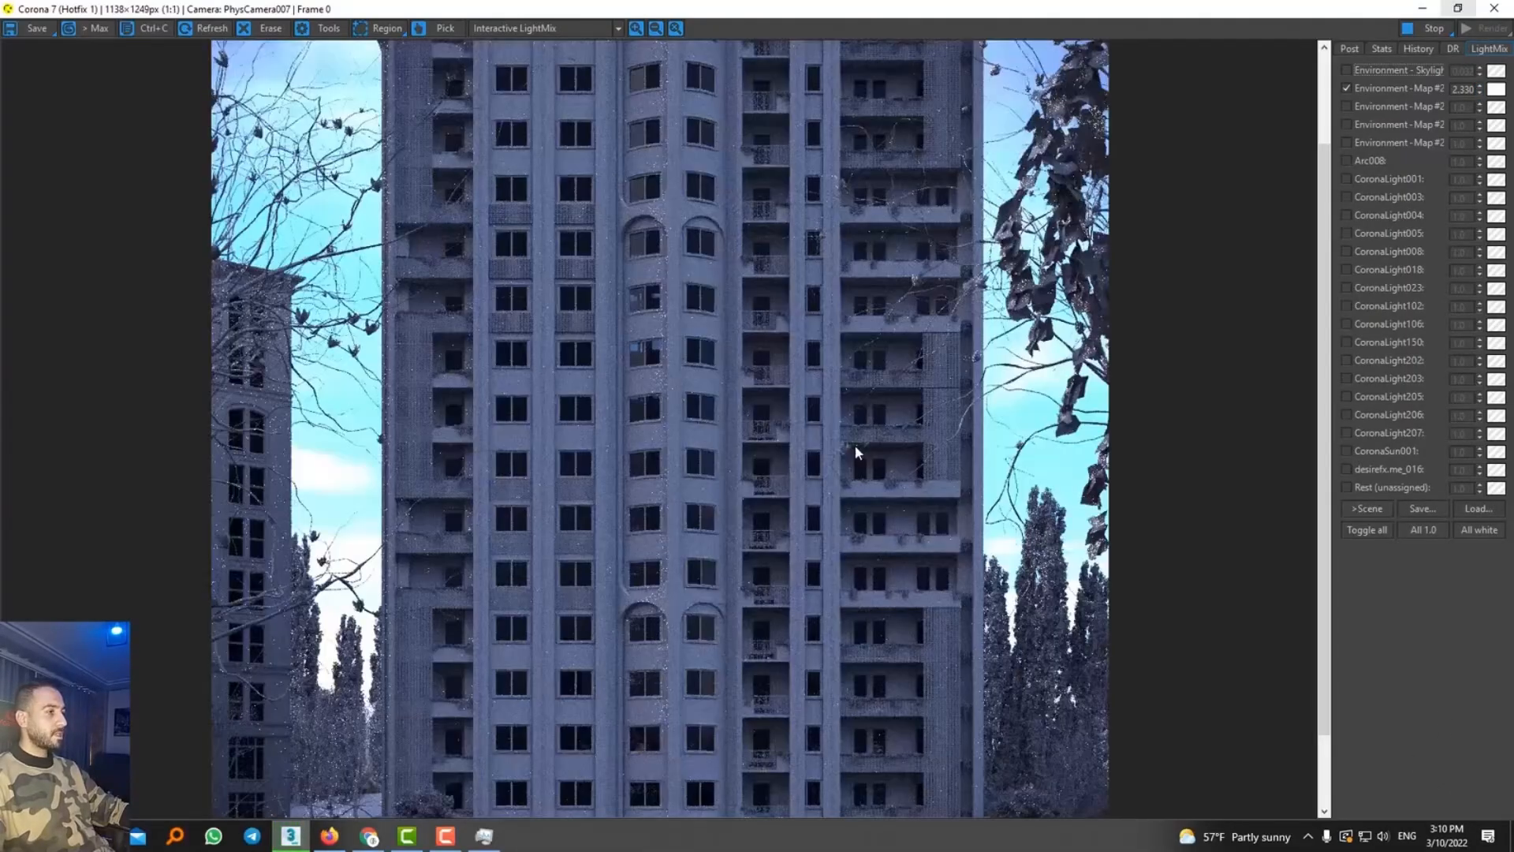
scroll(858, 452, "down", 1)
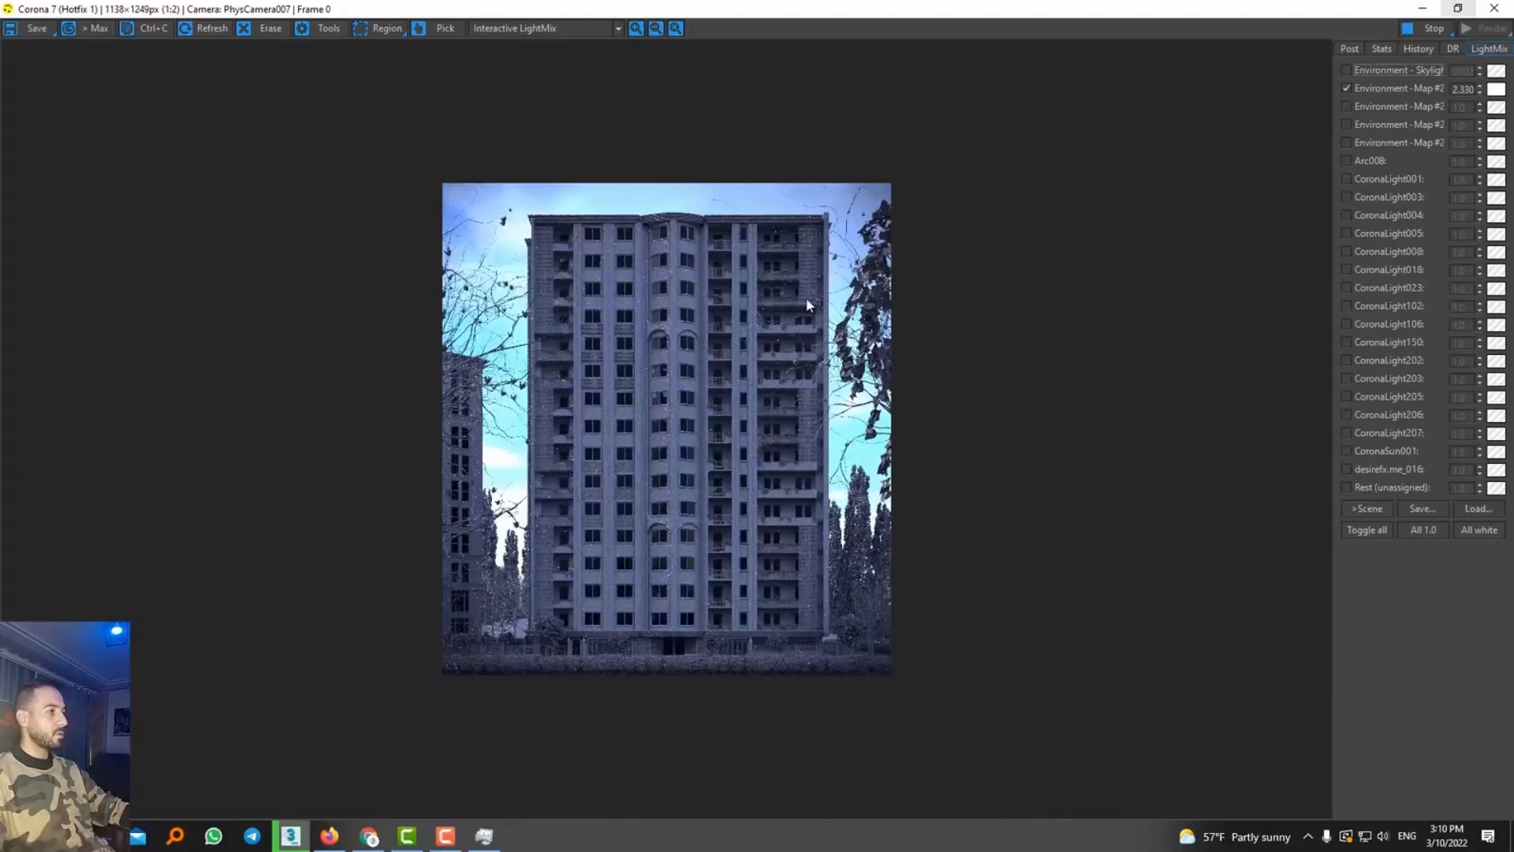
left_click(1350, 49)
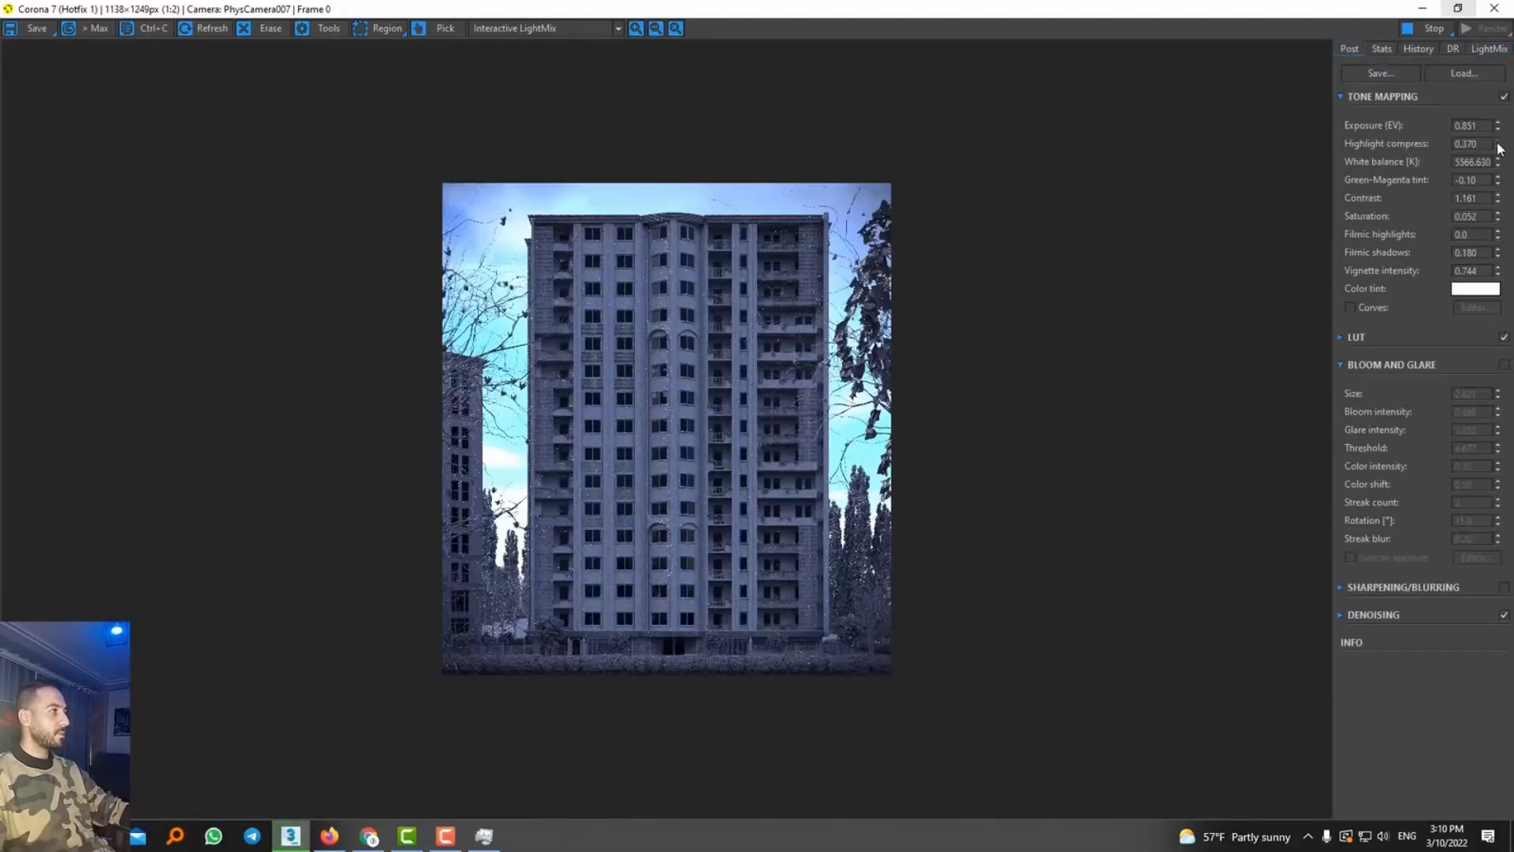
left_click(1489, 48)
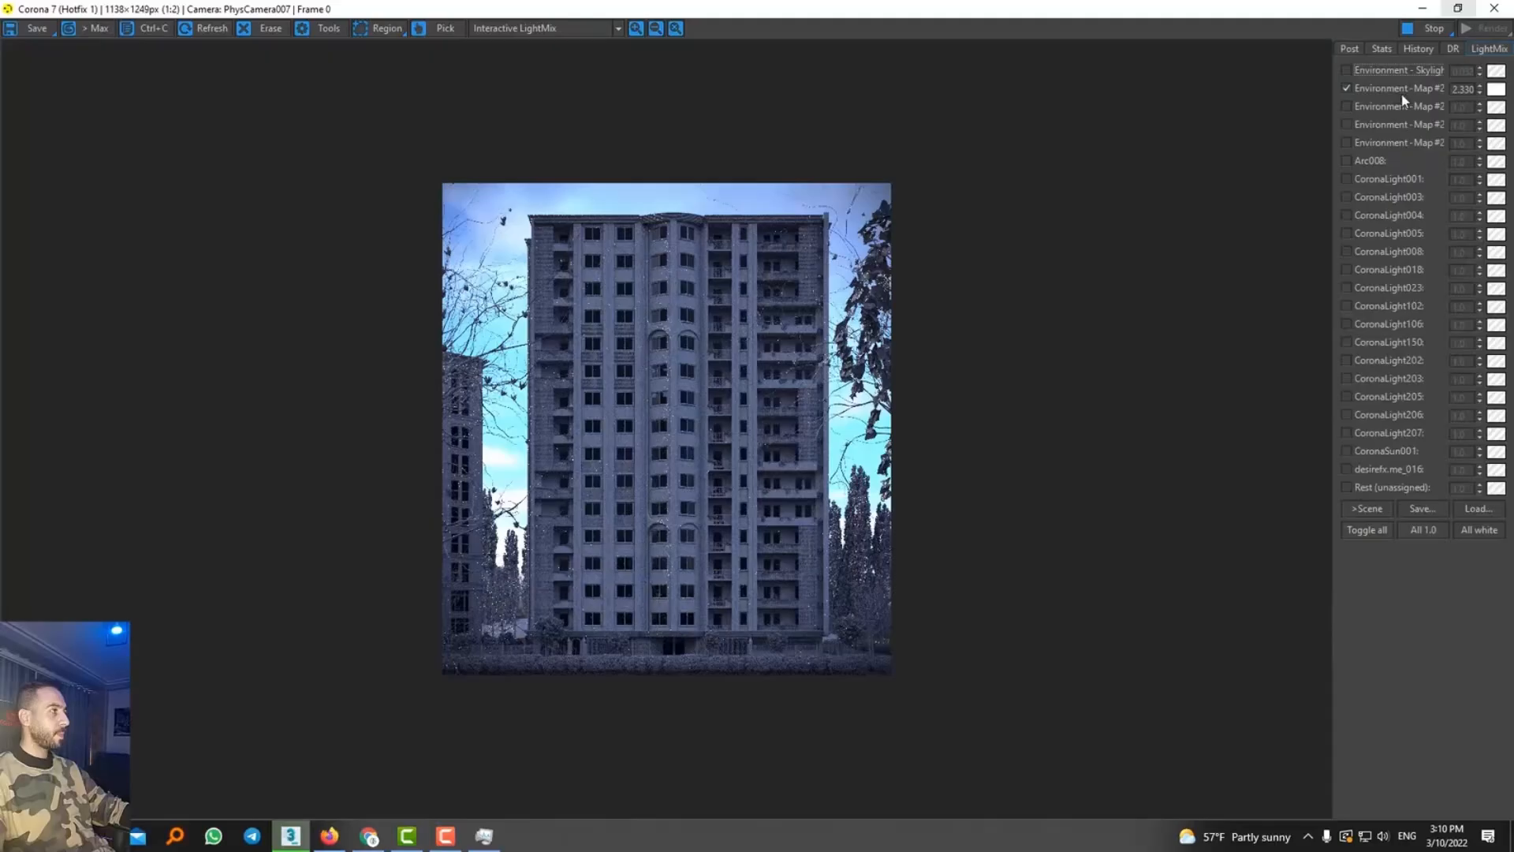
Switch LightMix to the second HDRI environment map at intensity 0.160 and set highlight compression to 0.820
left_click(1361, 107)
left_click_drag(1480, 109, 1490, 284)
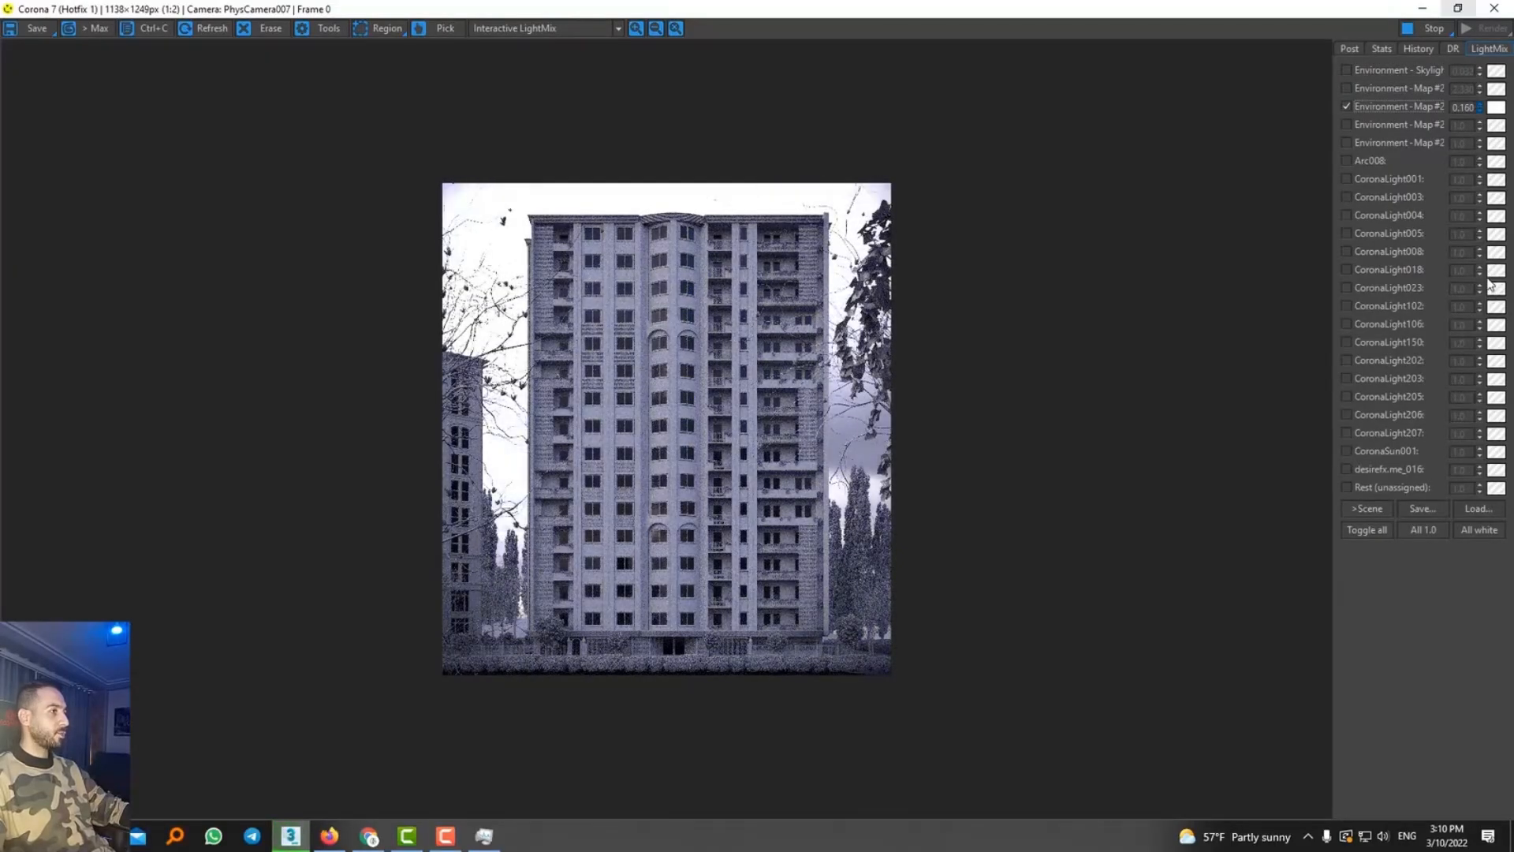
left_click(1350, 49)
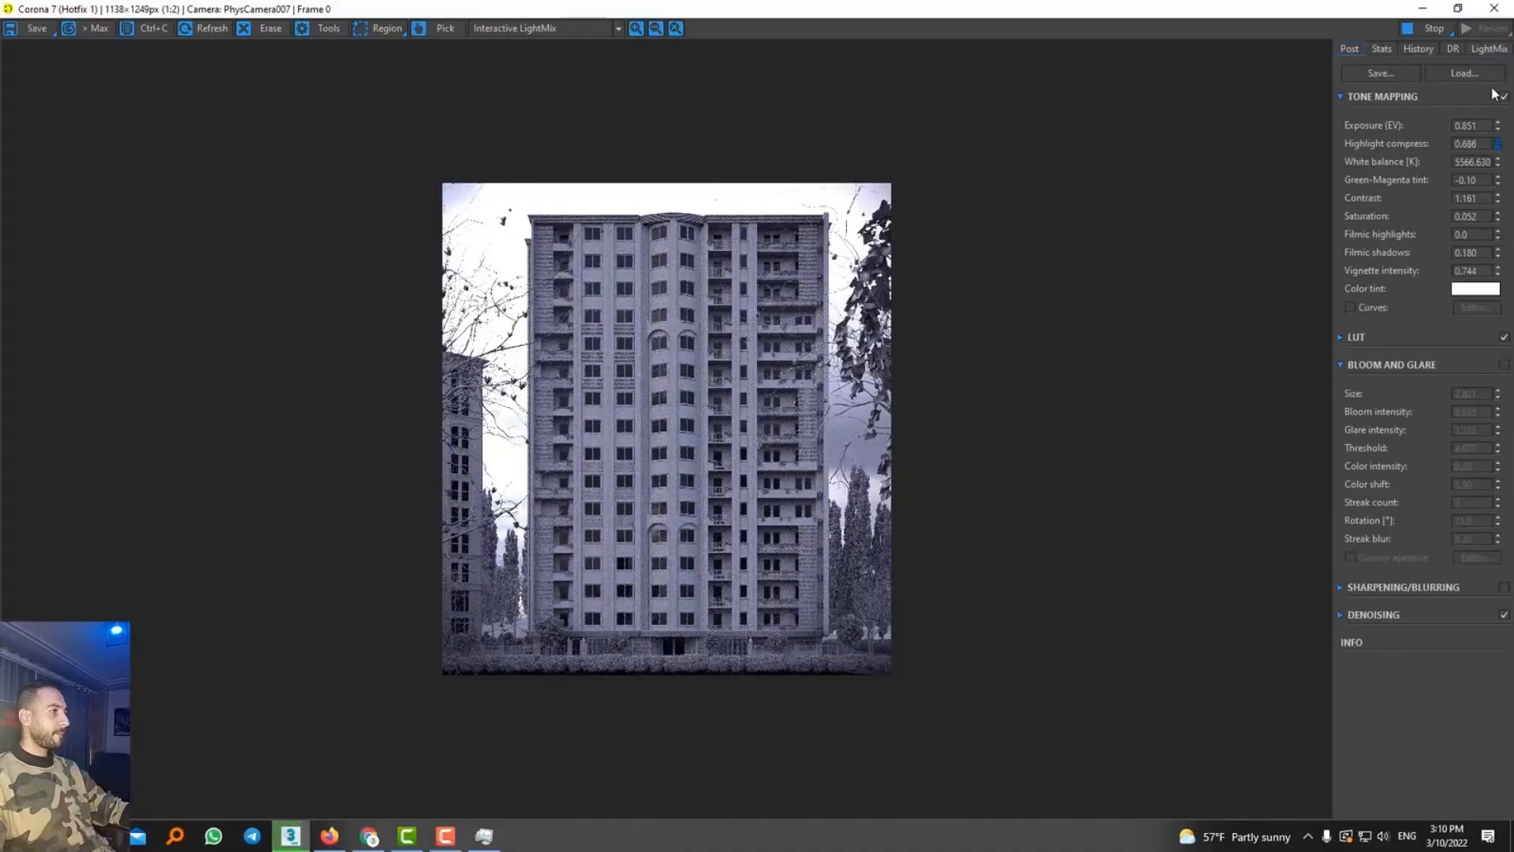
left_click_drag(1492, 94, 1492, 11)
Examine the facade, windows and sky of the render lit by the second HDRI map at different magnifications
scroll(755, 230, "up", 1)
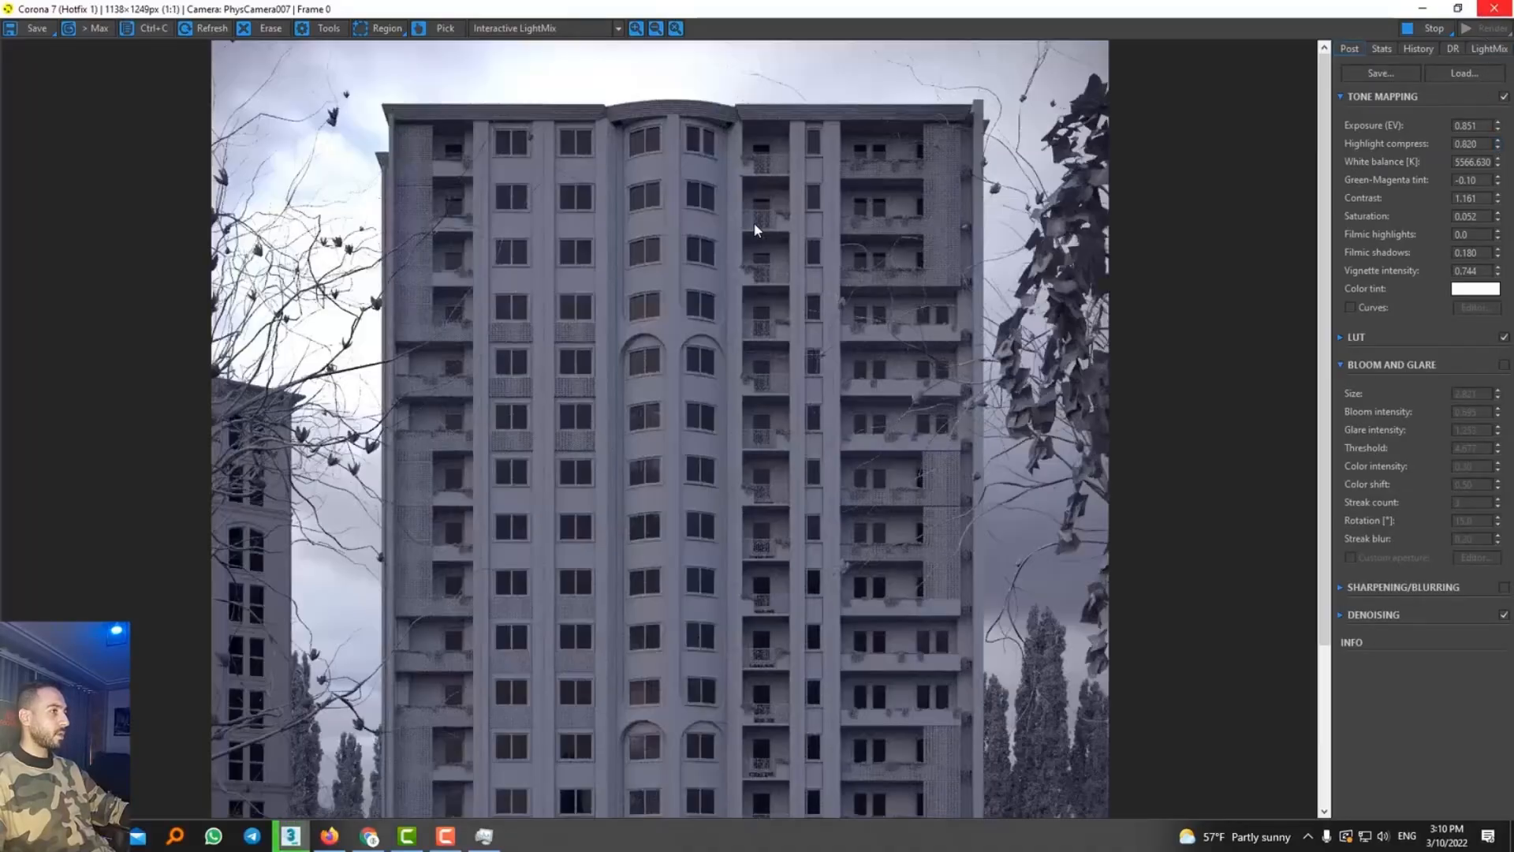
scroll(628, 536, "down", 1)
scroll(642, 536, "up", 2)
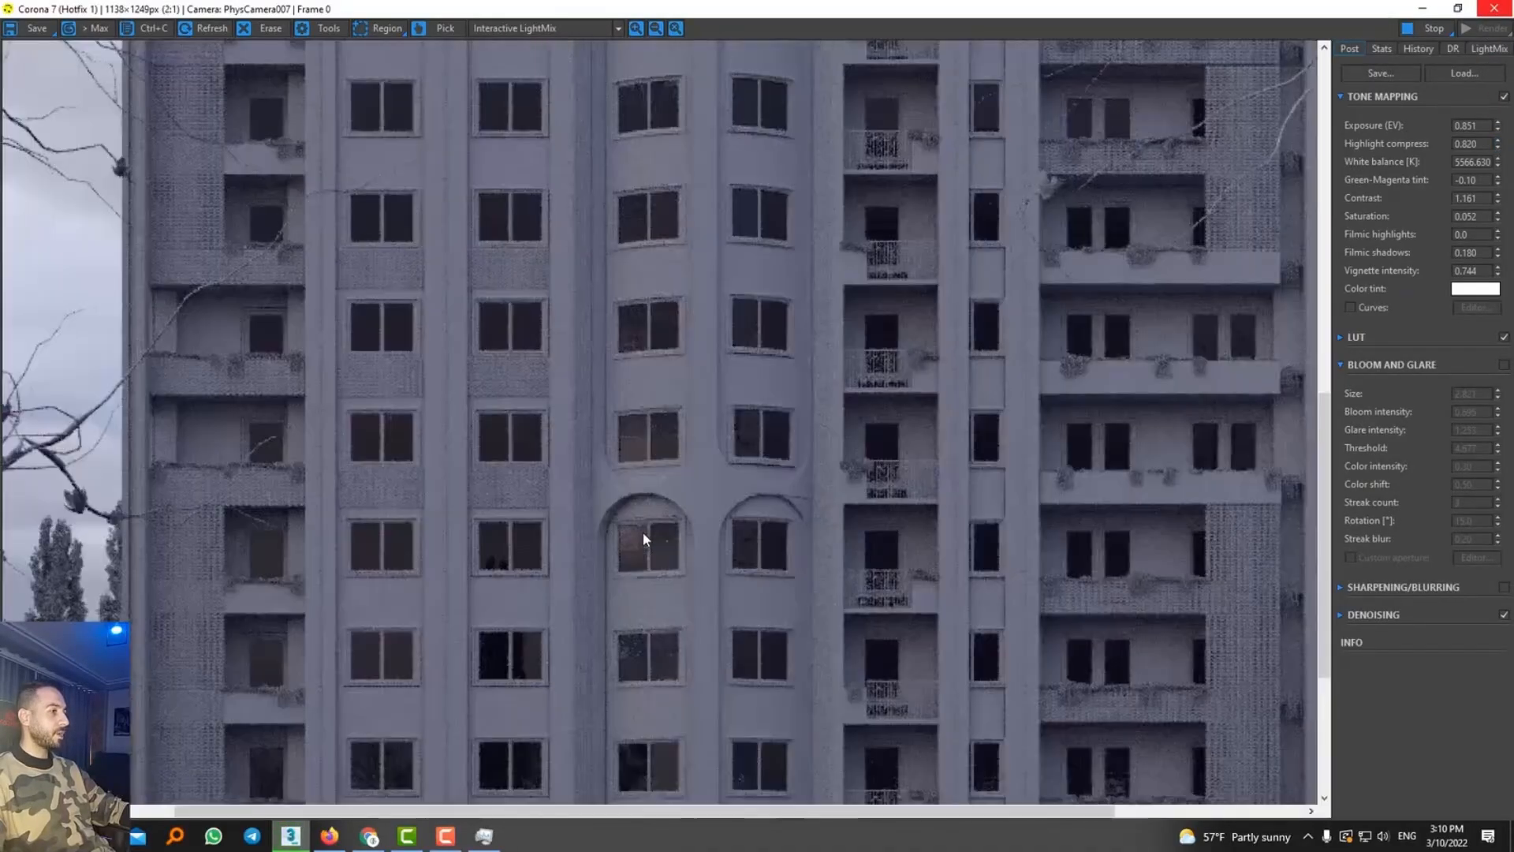
scroll(642, 534, "down", 1)
scroll(590, 351, "down", 1)
scroll(590, 352, "up", 1)
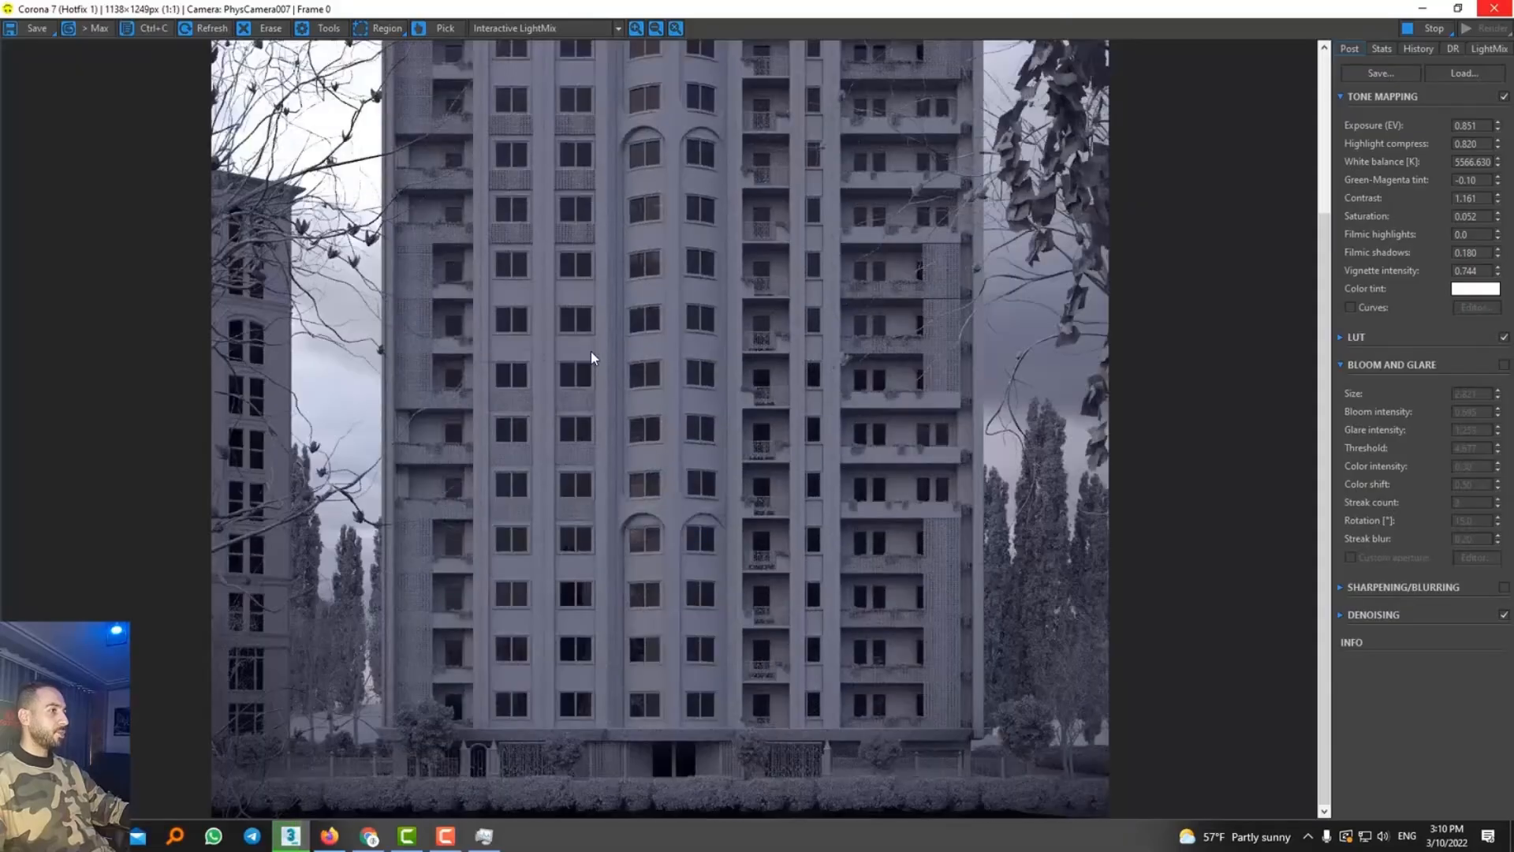
scroll(590, 352, "down", 1)
scroll(587, 243, "up", 1)
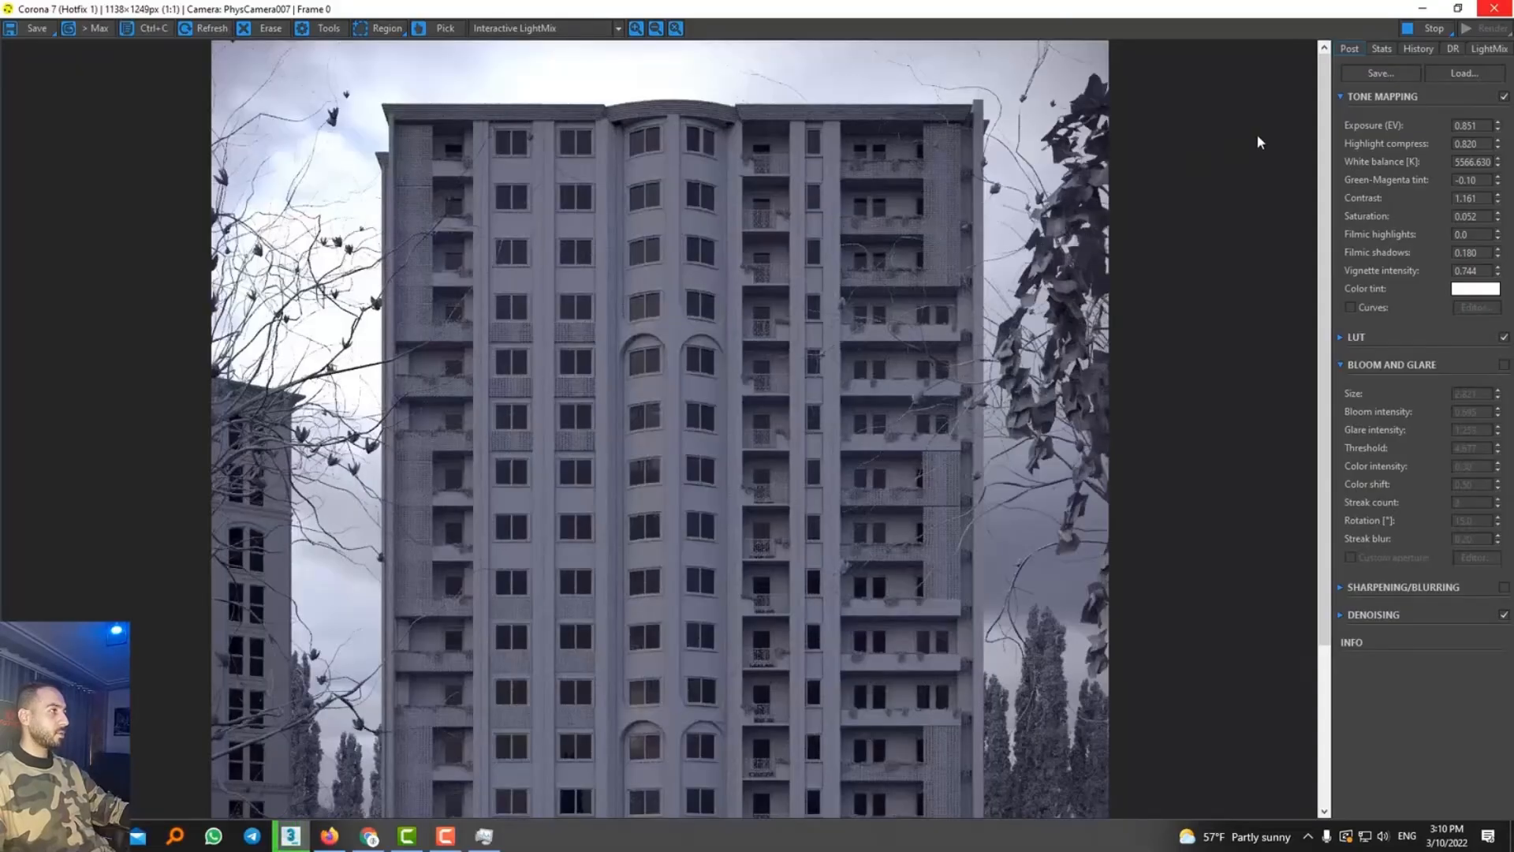
scroll(1257, 142, "down", 1)
scroll(432, 268, "up", 1)
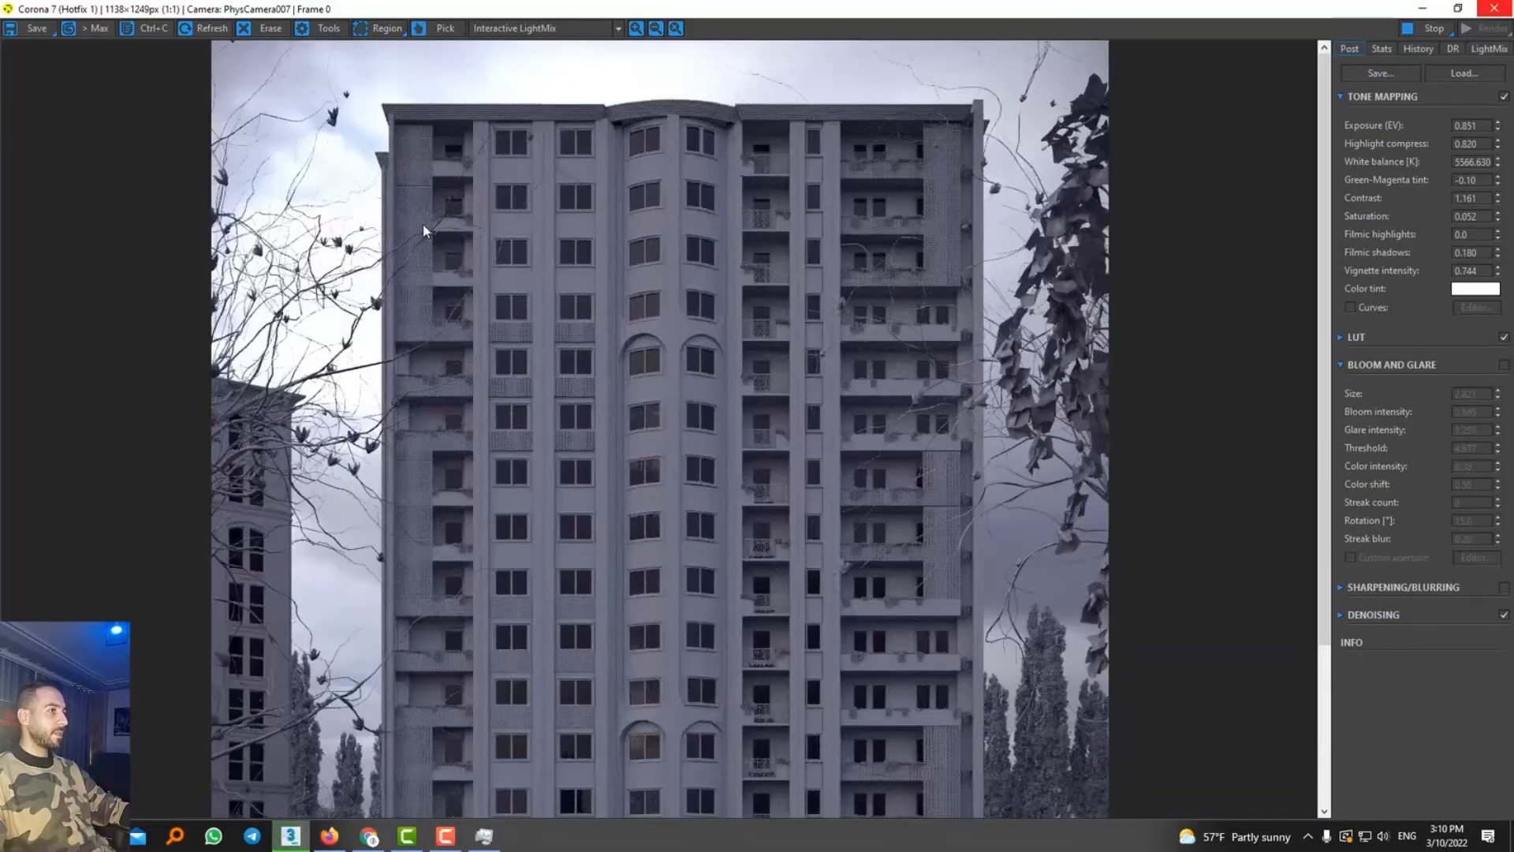
scroll(568, 315, "up", 1)
scroll(567, 316, "down", 1)
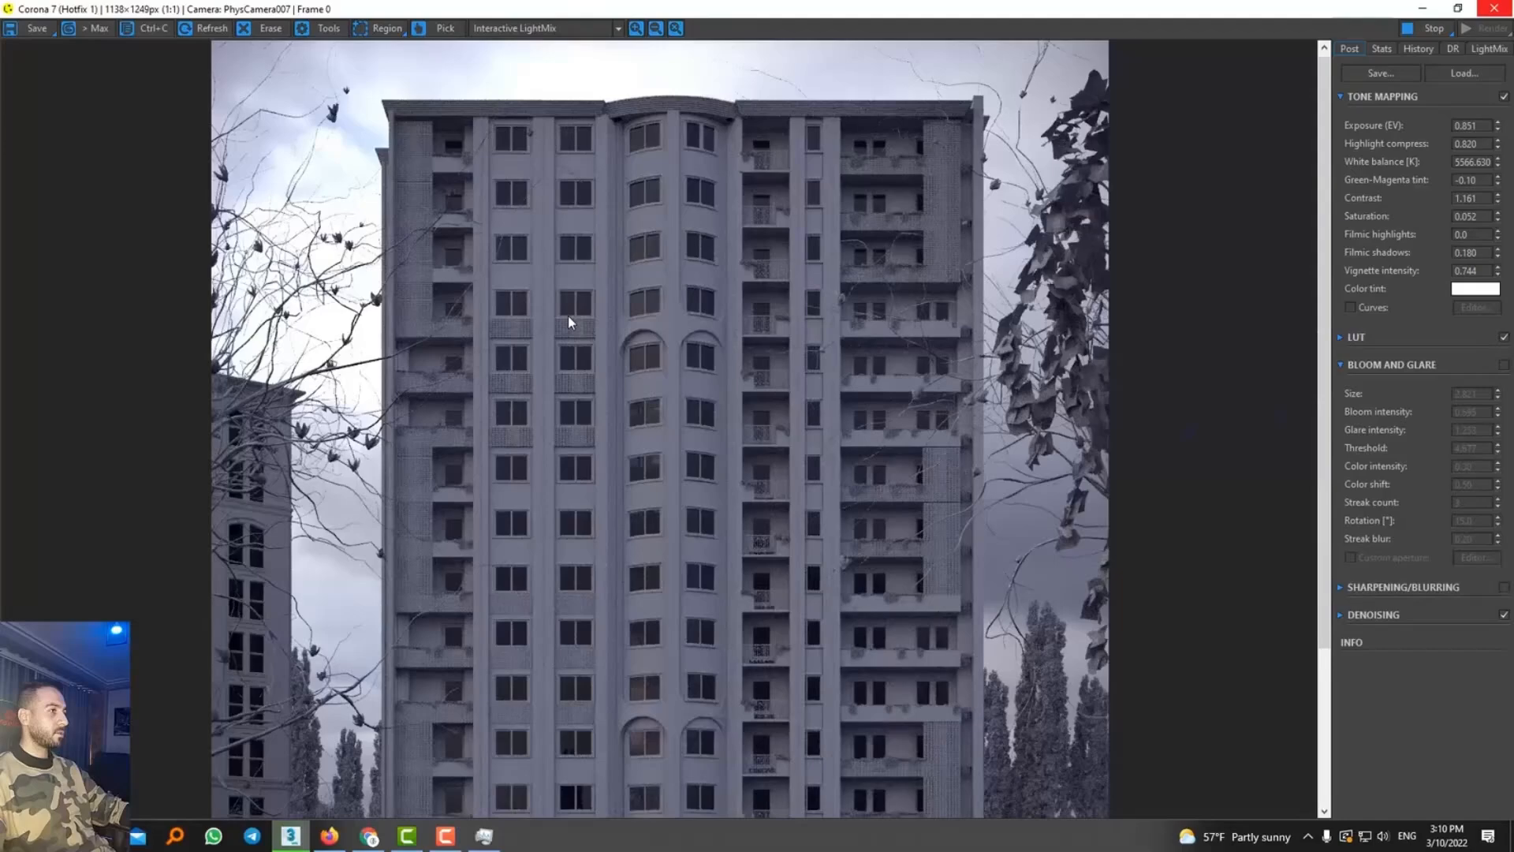
Save the current render as a JPEG image named 5 in the 05 folder
left_click(26, 30)
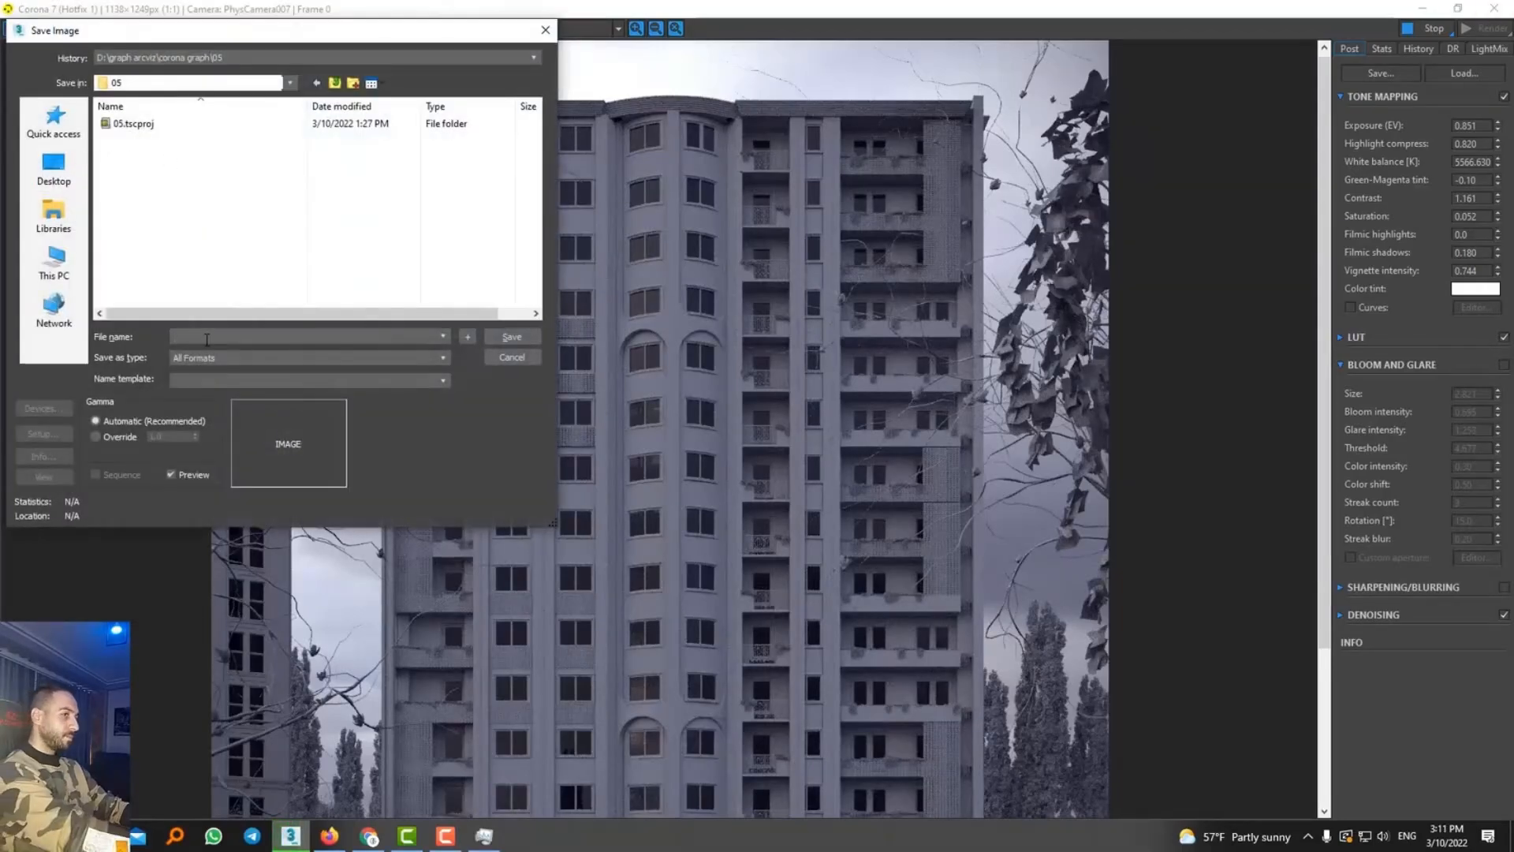
left_click(226, 359)
left_click(207, 434)
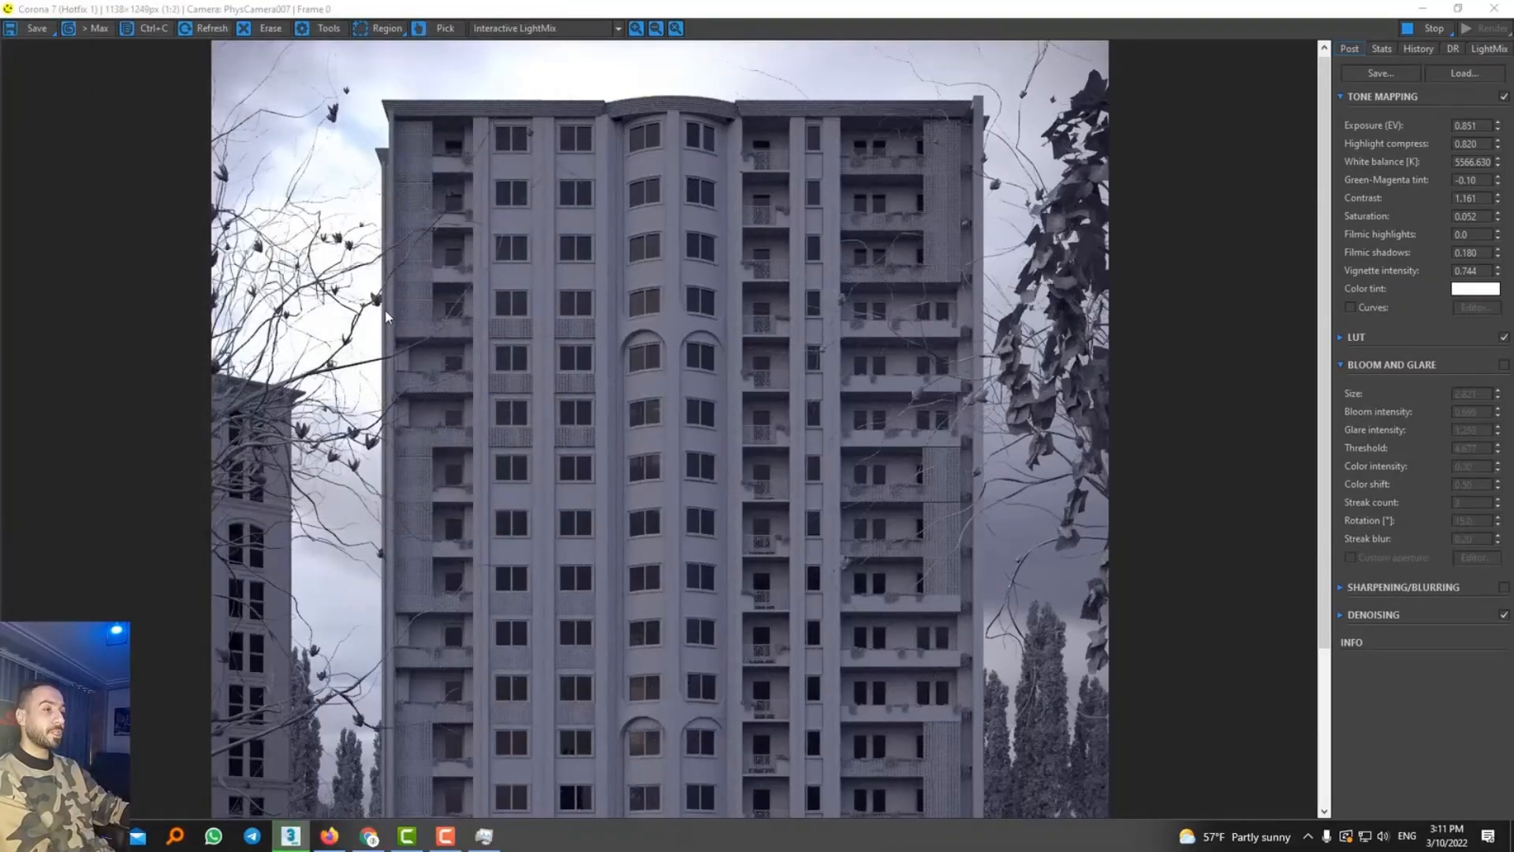
Save the same render again as a PNG image named 6 in the 05 folder
scroll(385, 315, "down", 2)
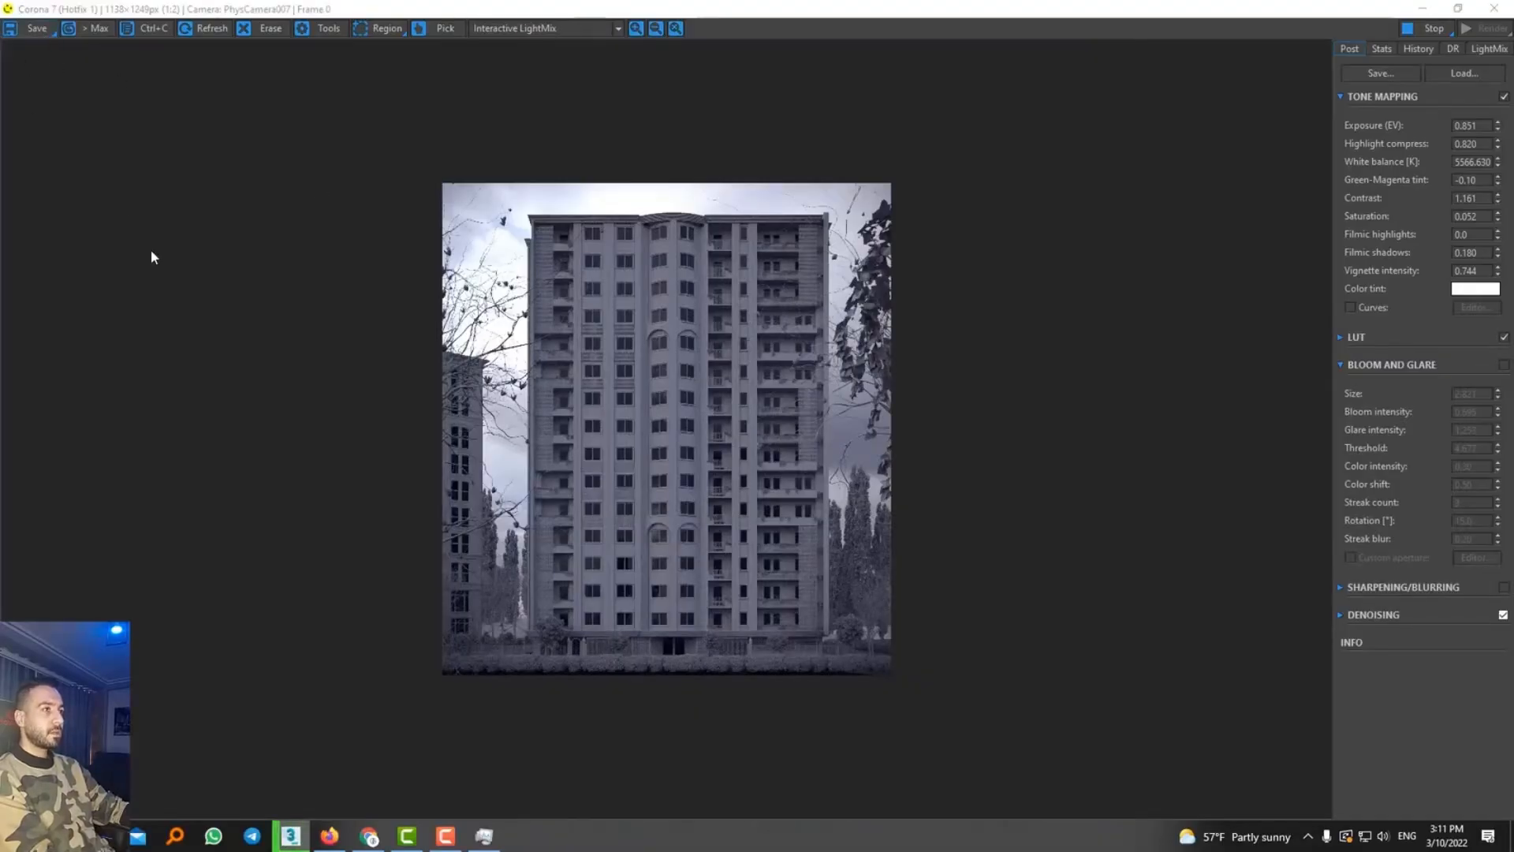
left_click(196, 359)
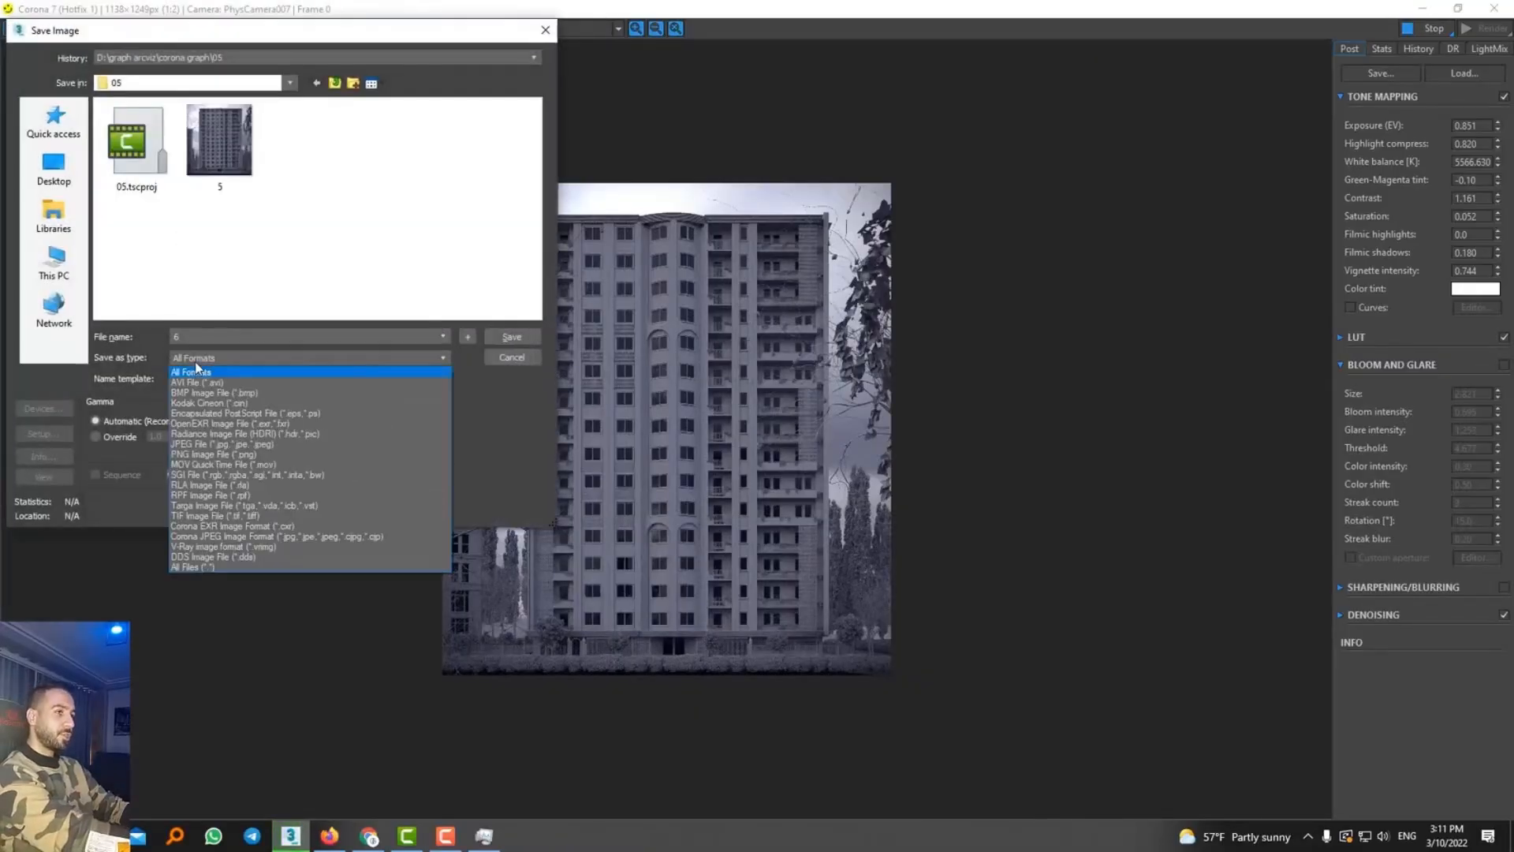
left_click(204, 455)
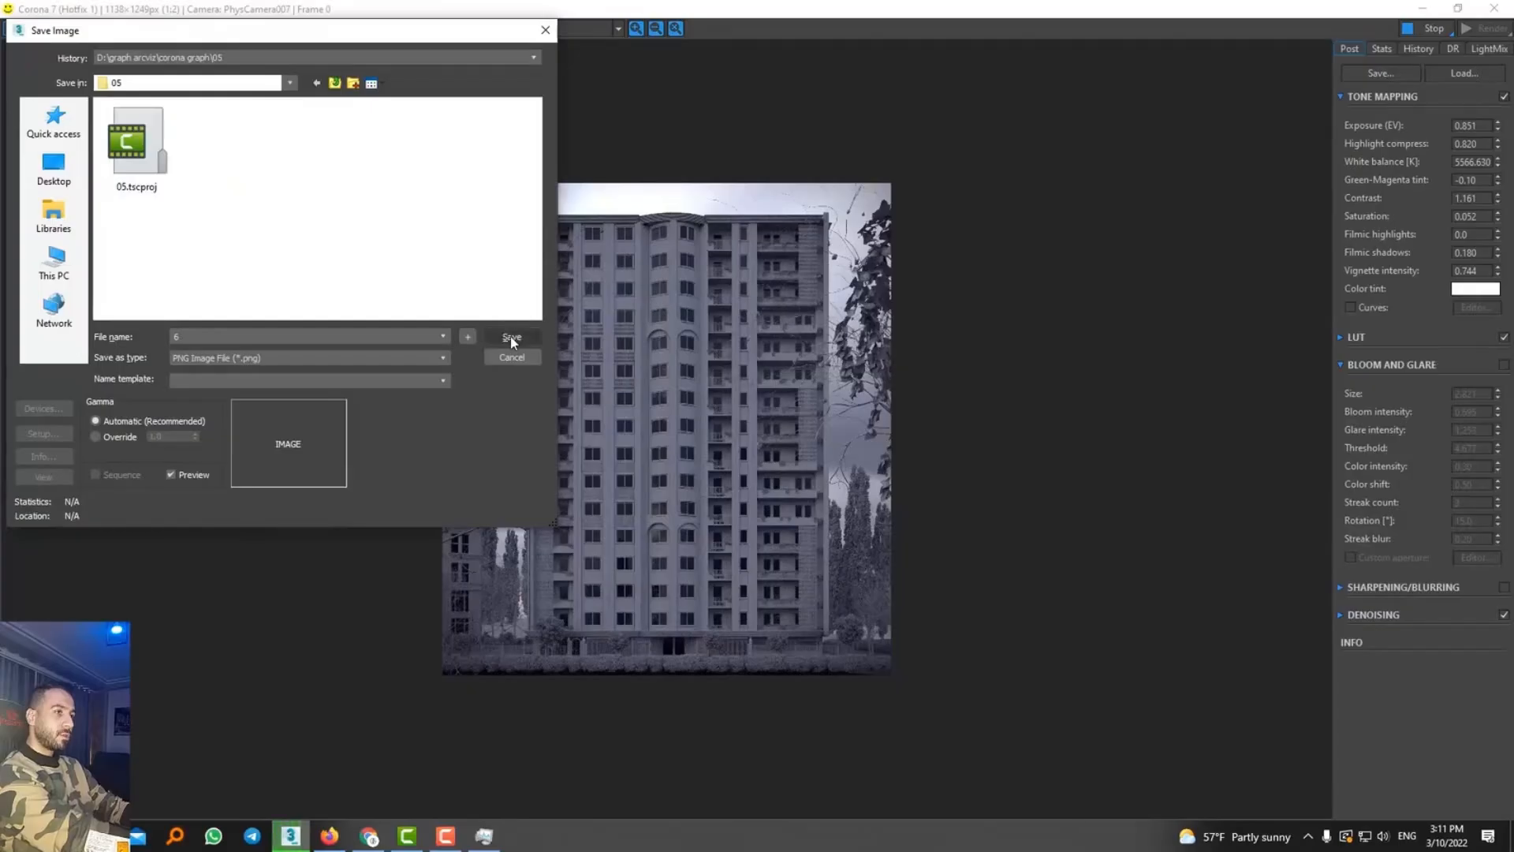
left_click(510, 337)
left_click(112, 202)
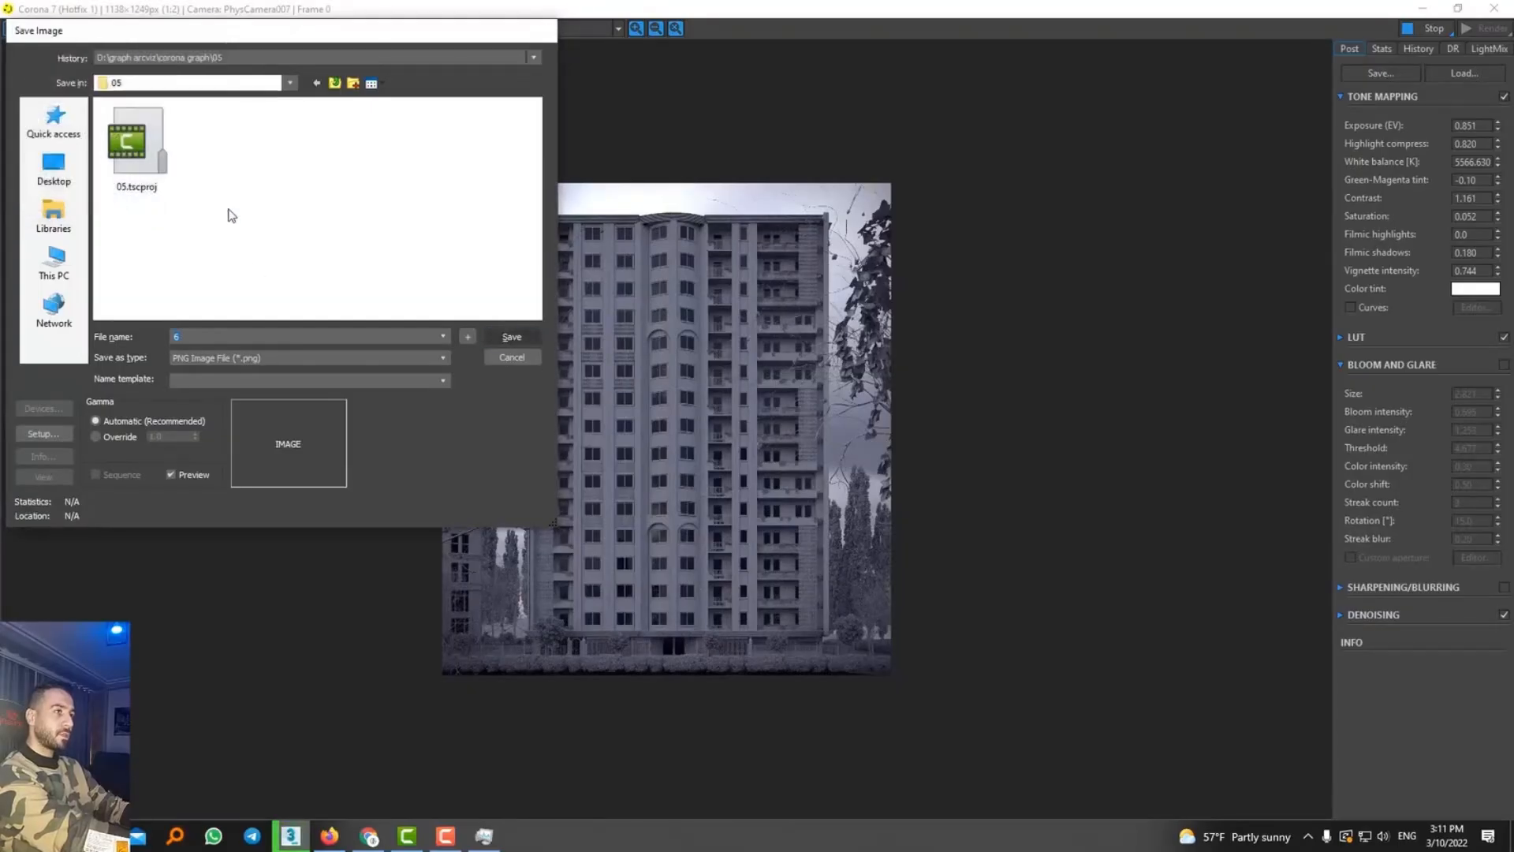
Switch to File Explorer, browse to D:\graph arcviz\corona graph\05, view the saved render images, and close the viewer
left_click(483, 836)
left_click(58, 179)
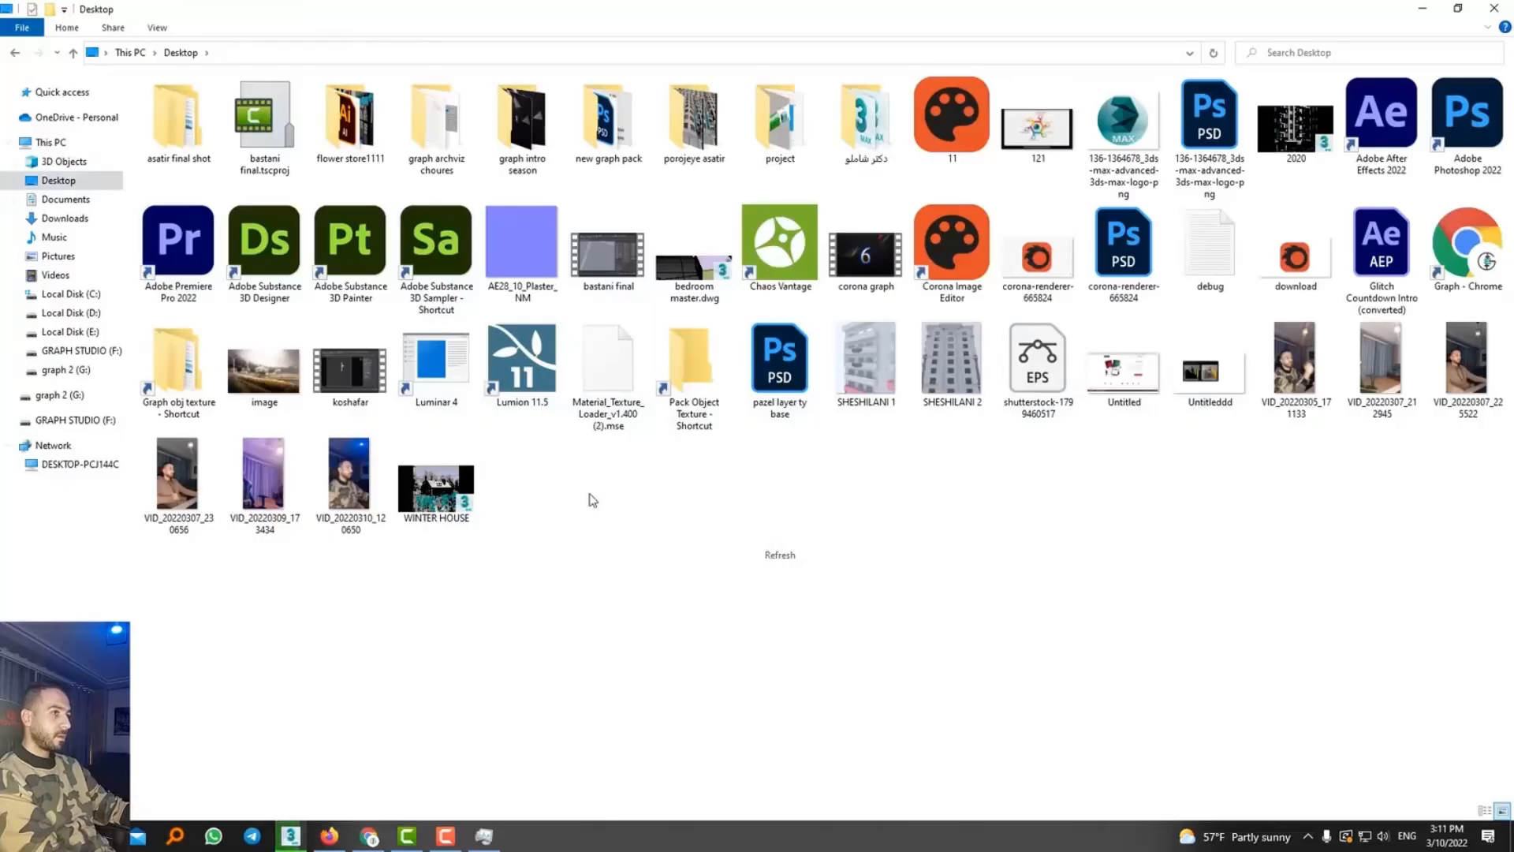
left_click(45, 144)
double_click(430, 226)
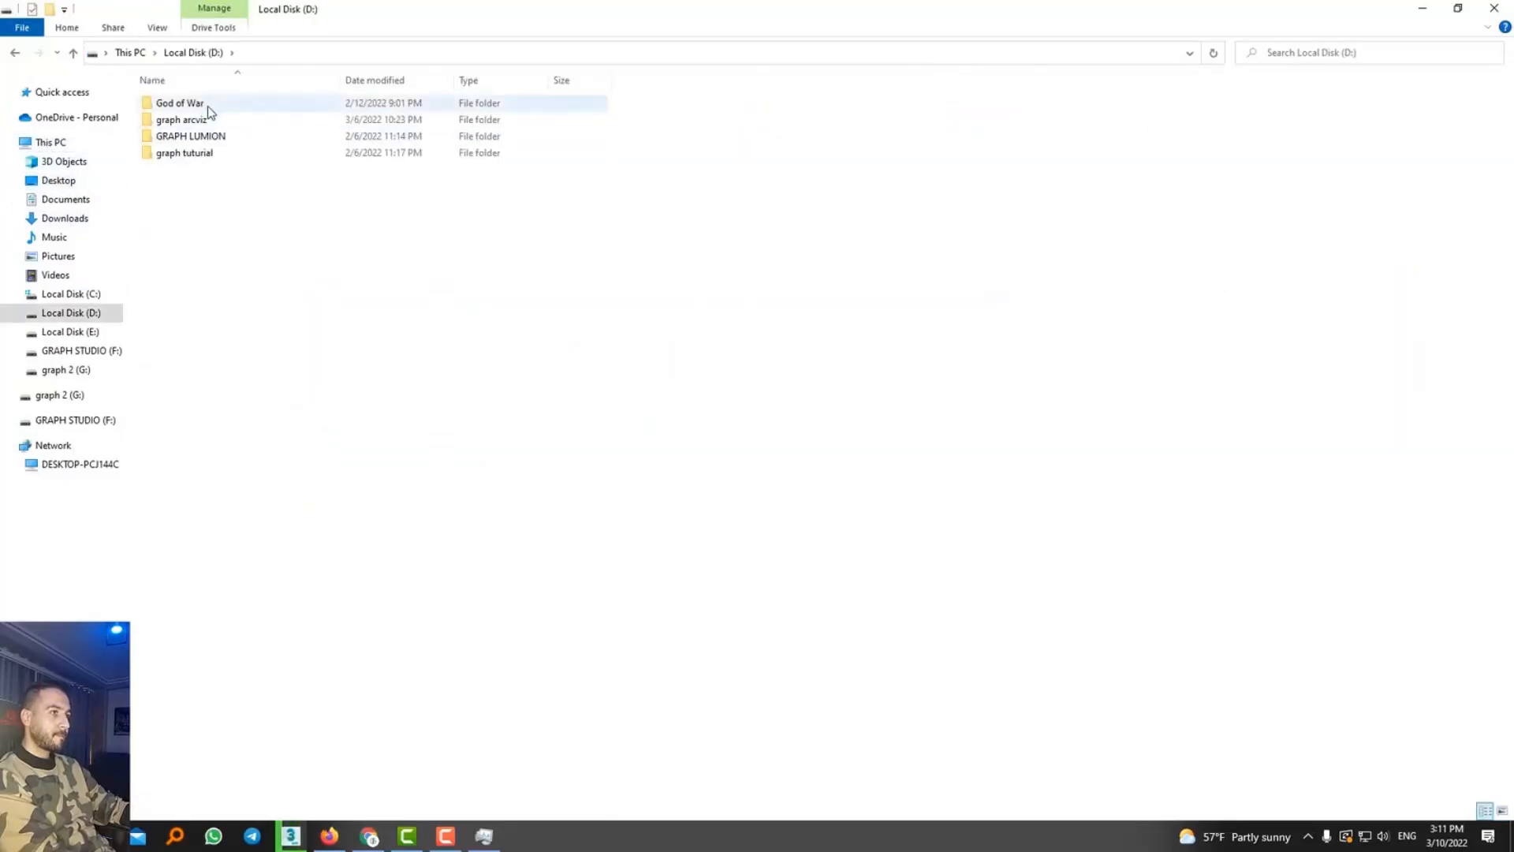
double_click(206, 106)
double_click(208, 120)
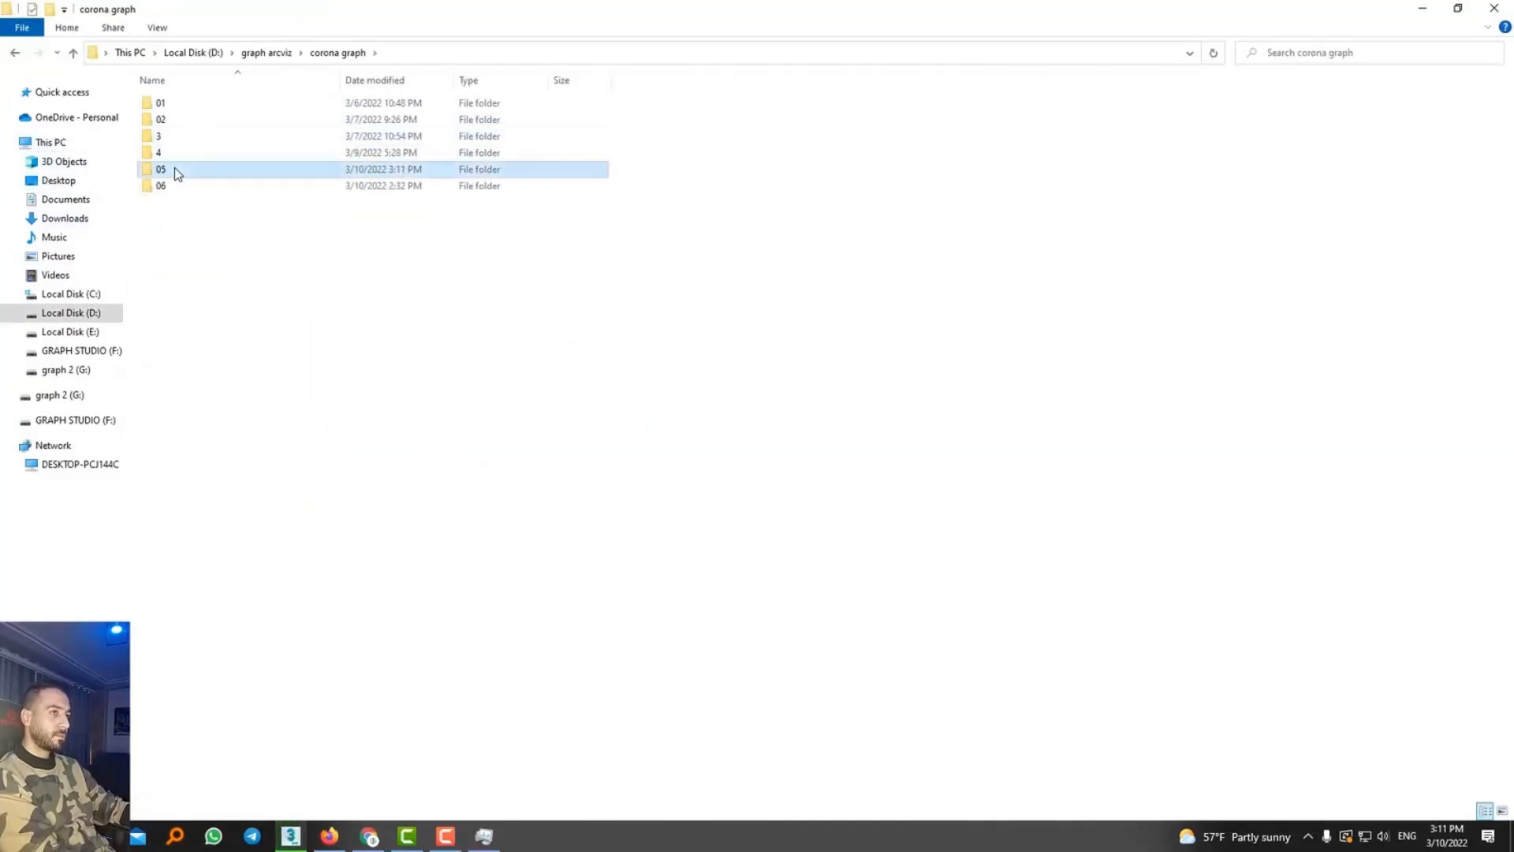
double_click(173, 167)
double_click(268, 120)
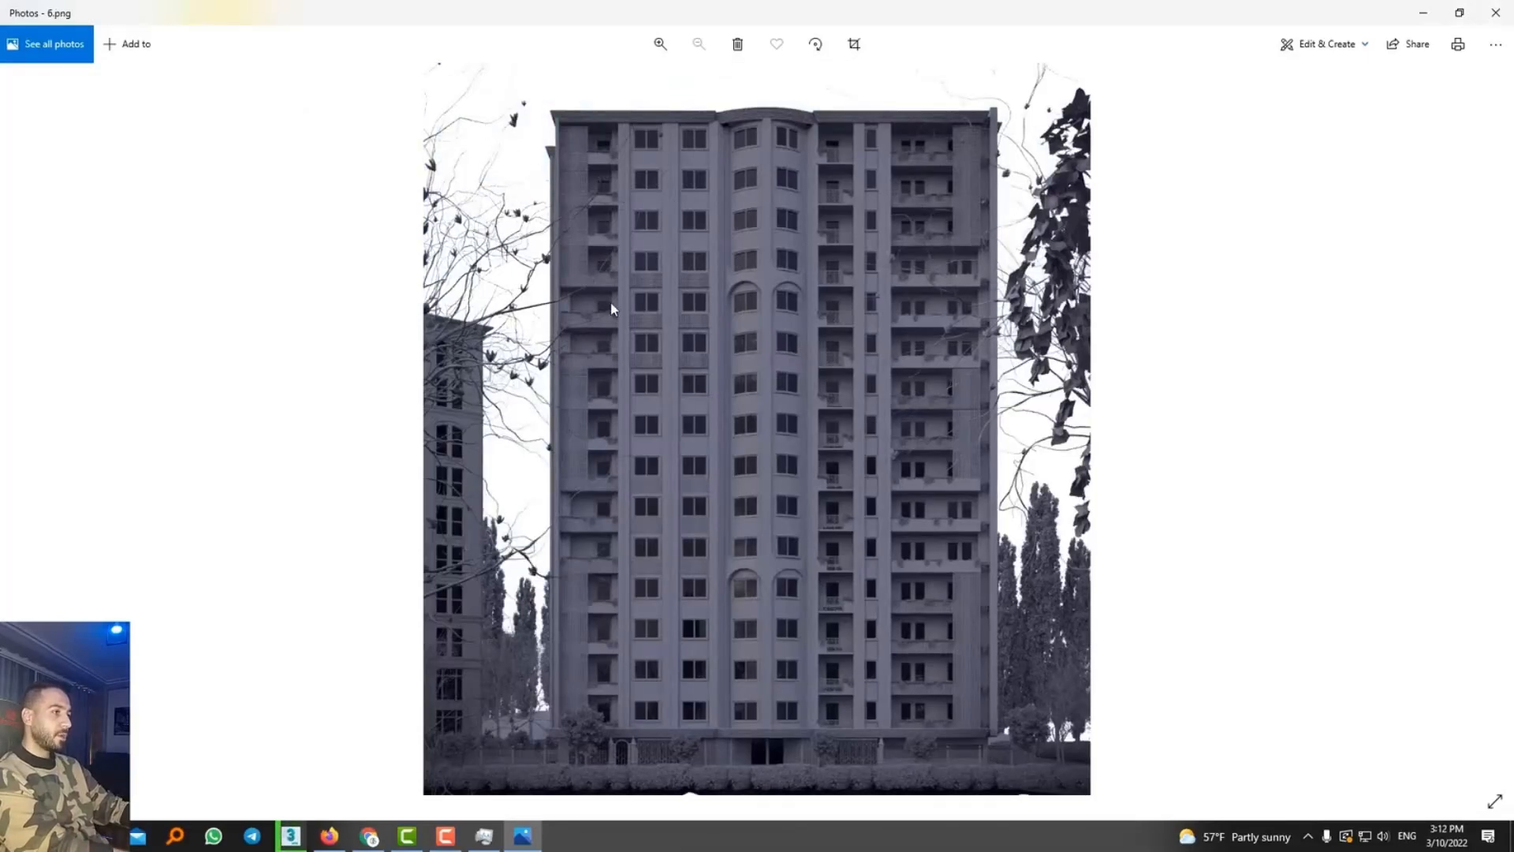
left_click(1496, 13)
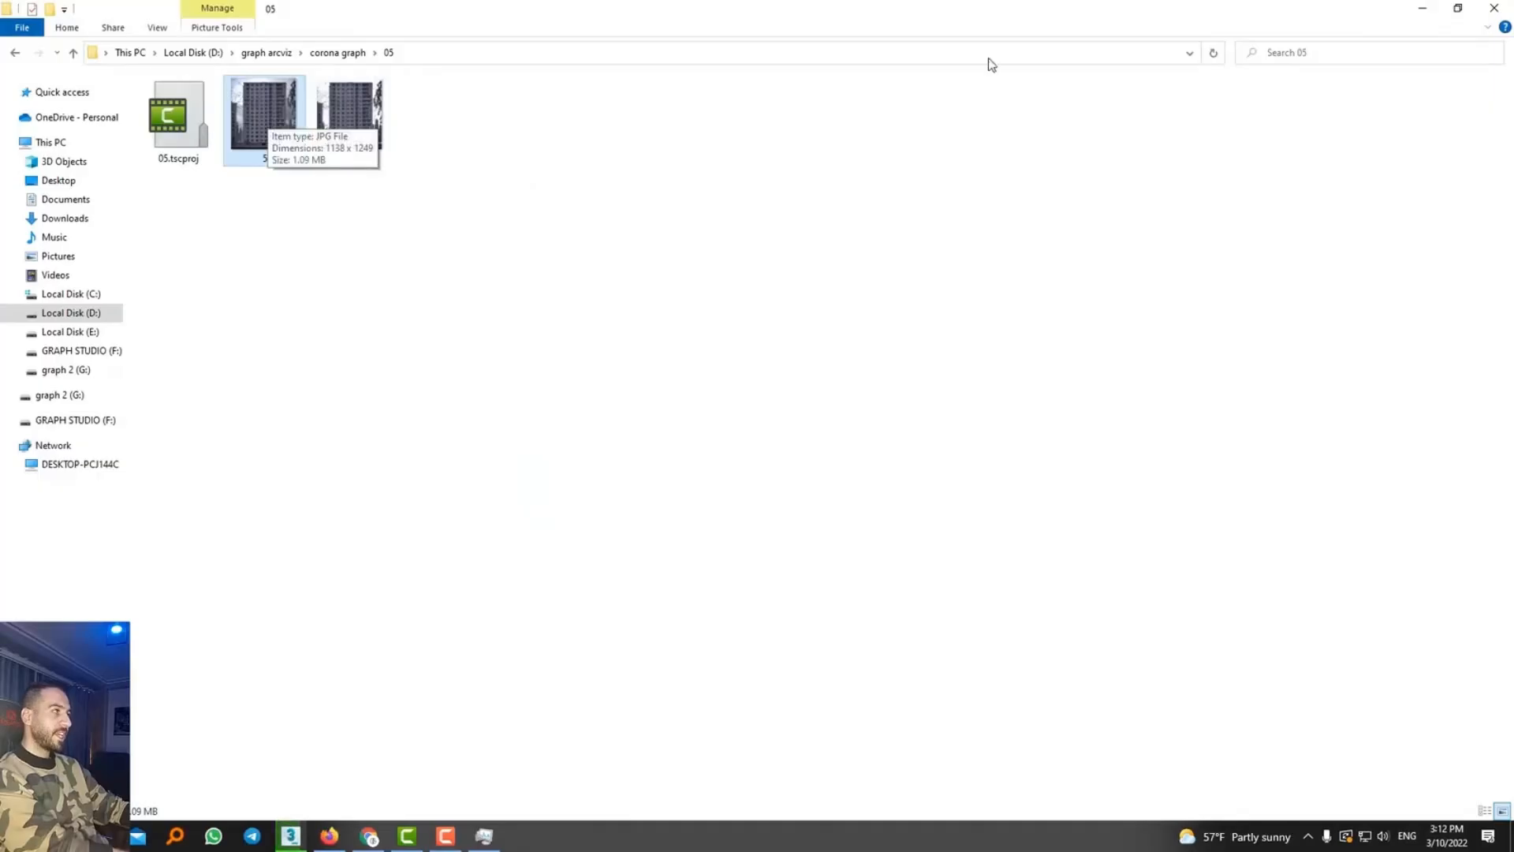
Clear the open windows from the desktop, close Task Manager, and launch Photoshop
left_click(1419, 10)
left_click(1421, 7)
left_click(1422, 8)
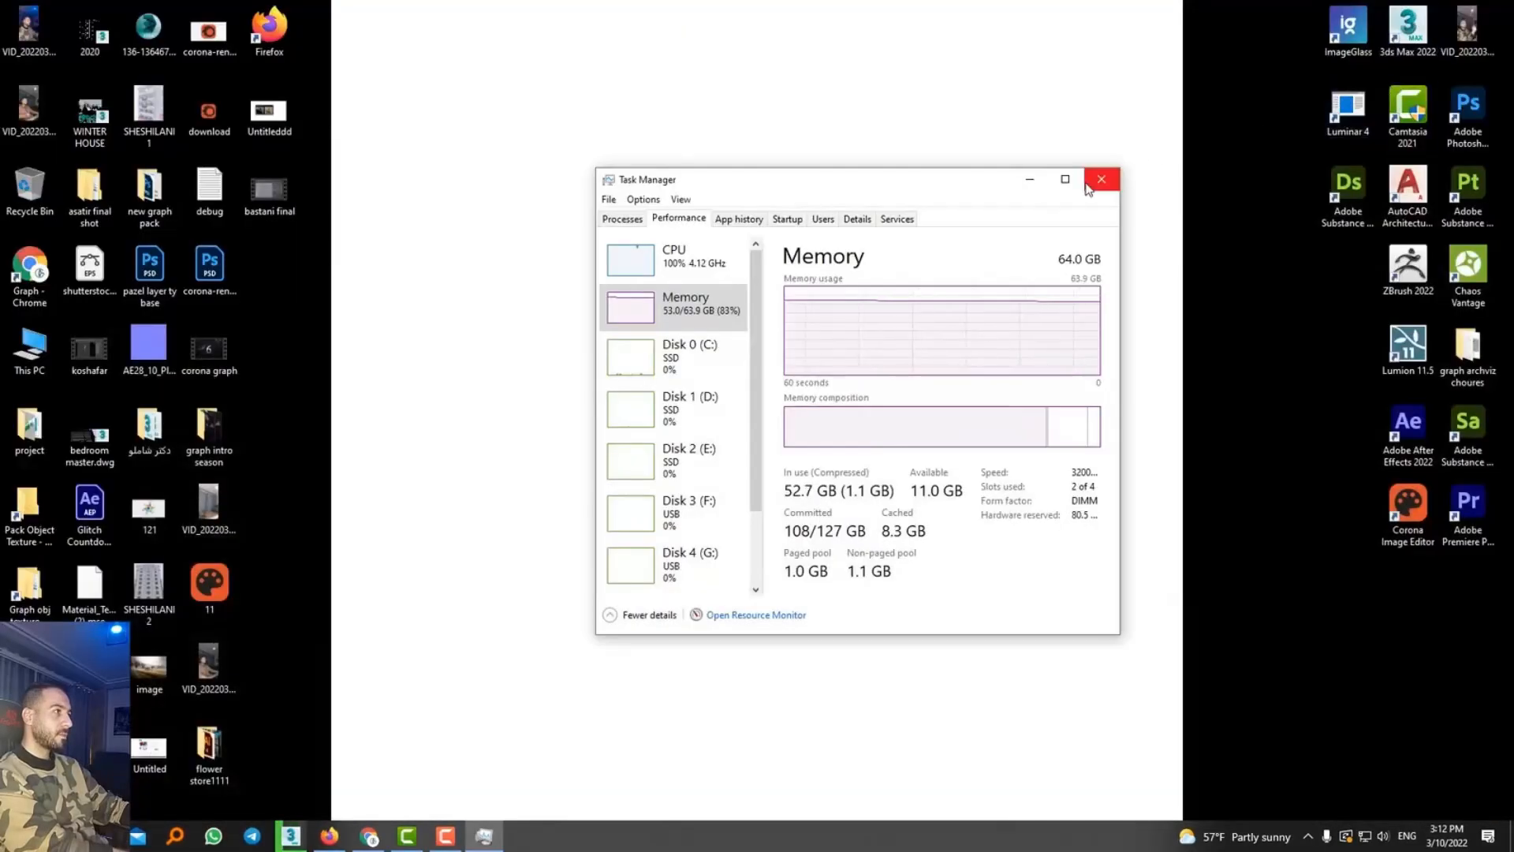
left_click(1468, 111)
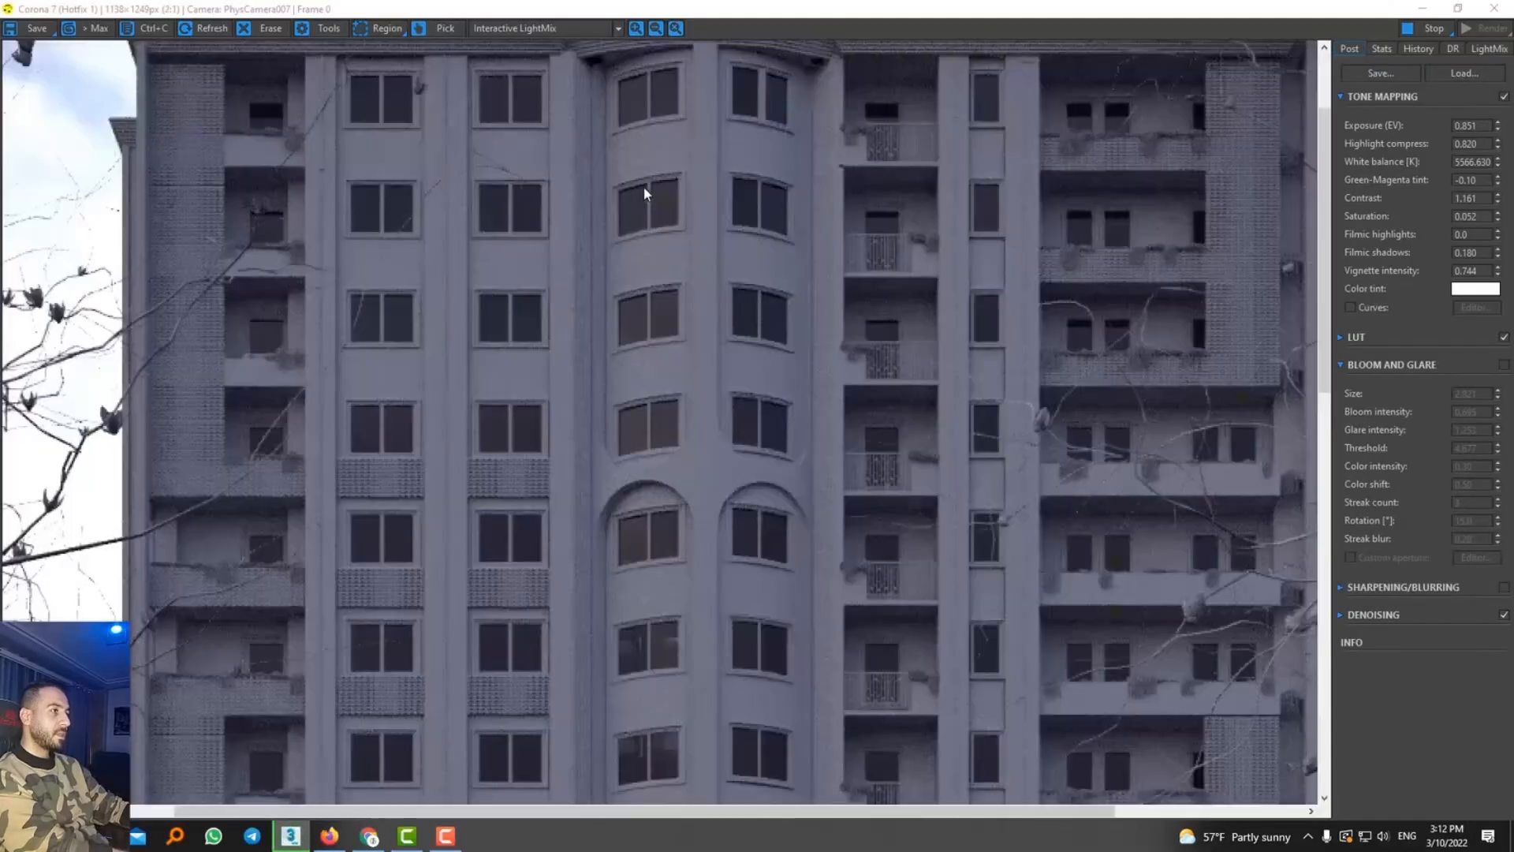
Return to the Corona frame buffer and replace the second HDRI map with the third in LightMix at intensity 3.066
scroll(567, 191, "up", 1)
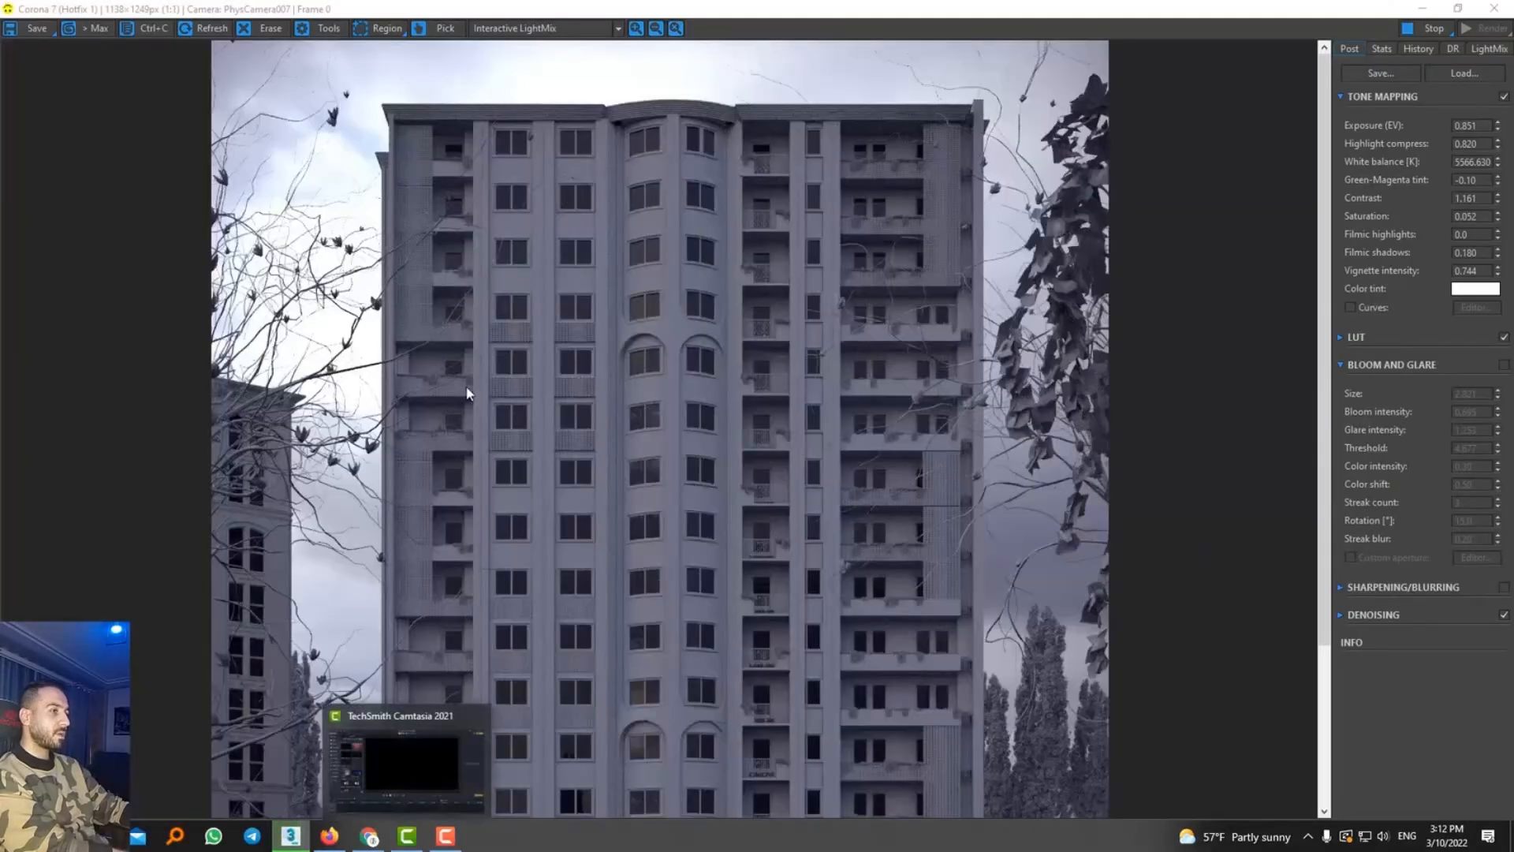
left_click(1498, 49)
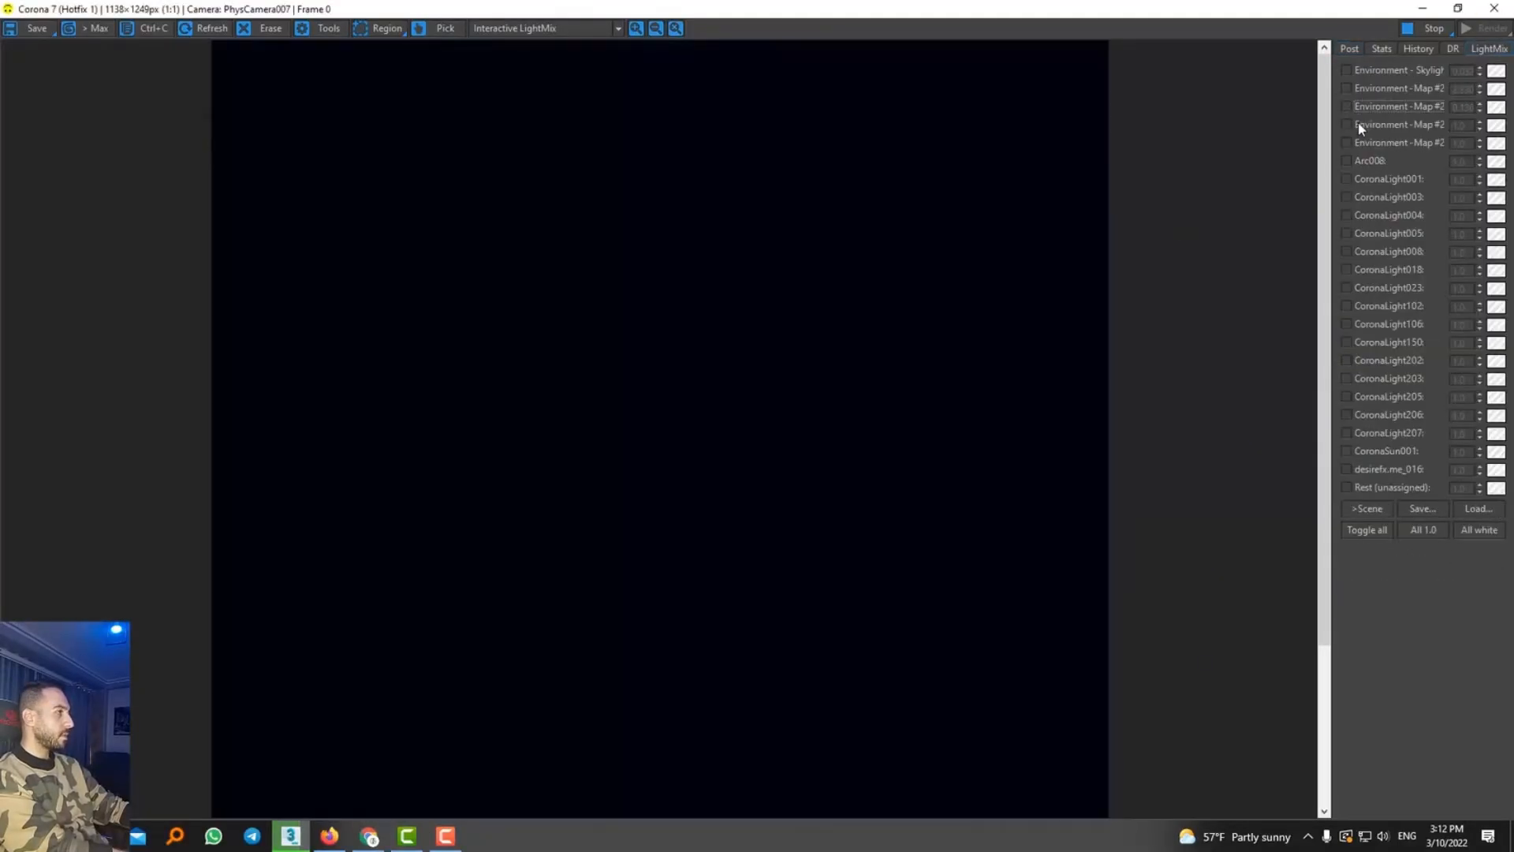
left_click(1358, 123)
scroll(817, 490, "down", 1)
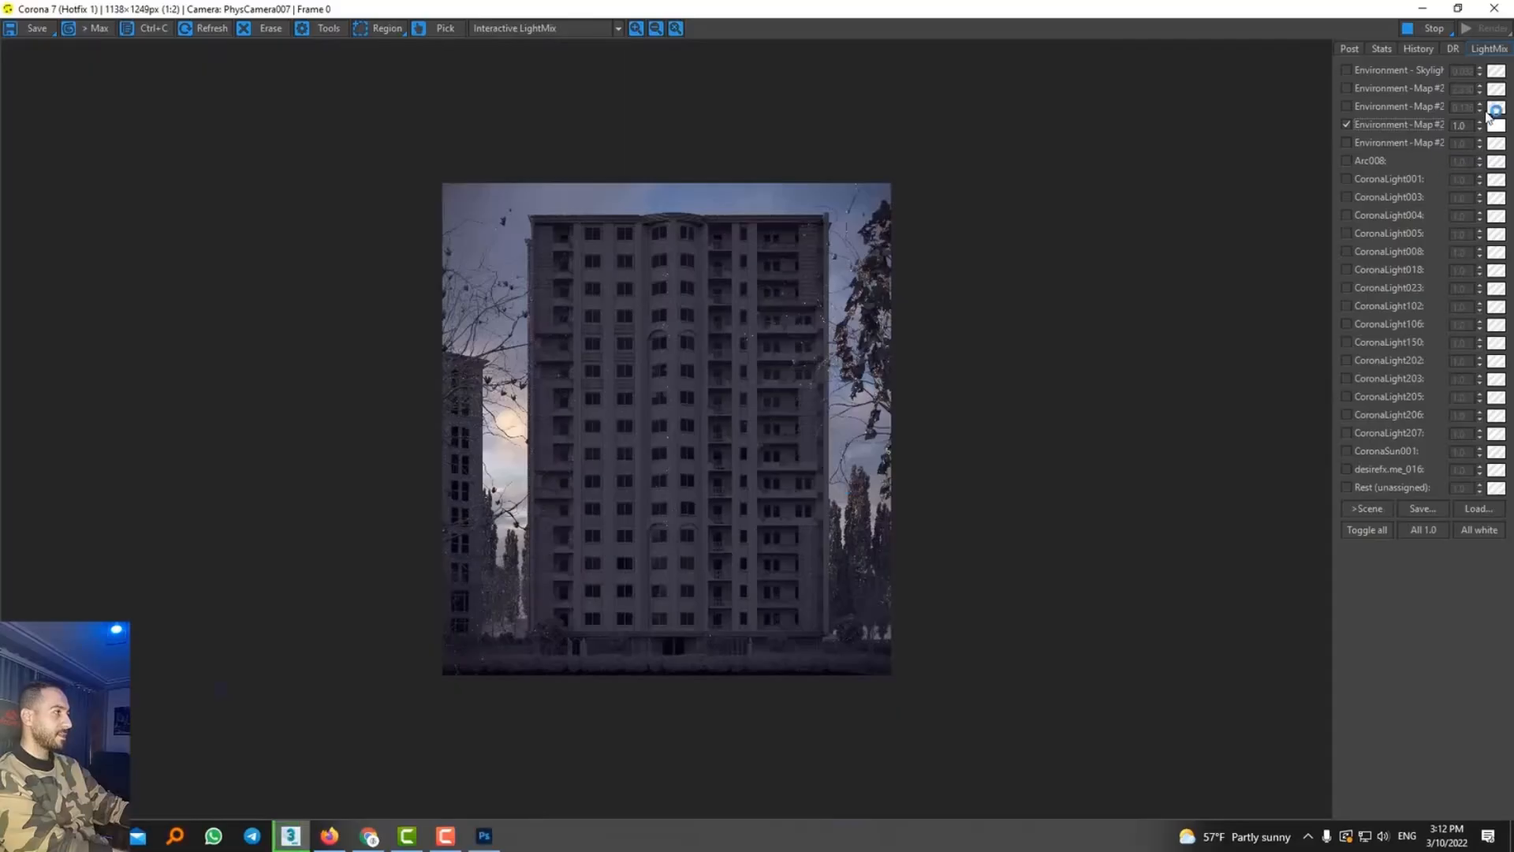
left_click_drag(1479, 125, 1466, 717)
Inspect the tower lit by the third HDRI map up close for noise
scroll(1011, 640, "up", 1)
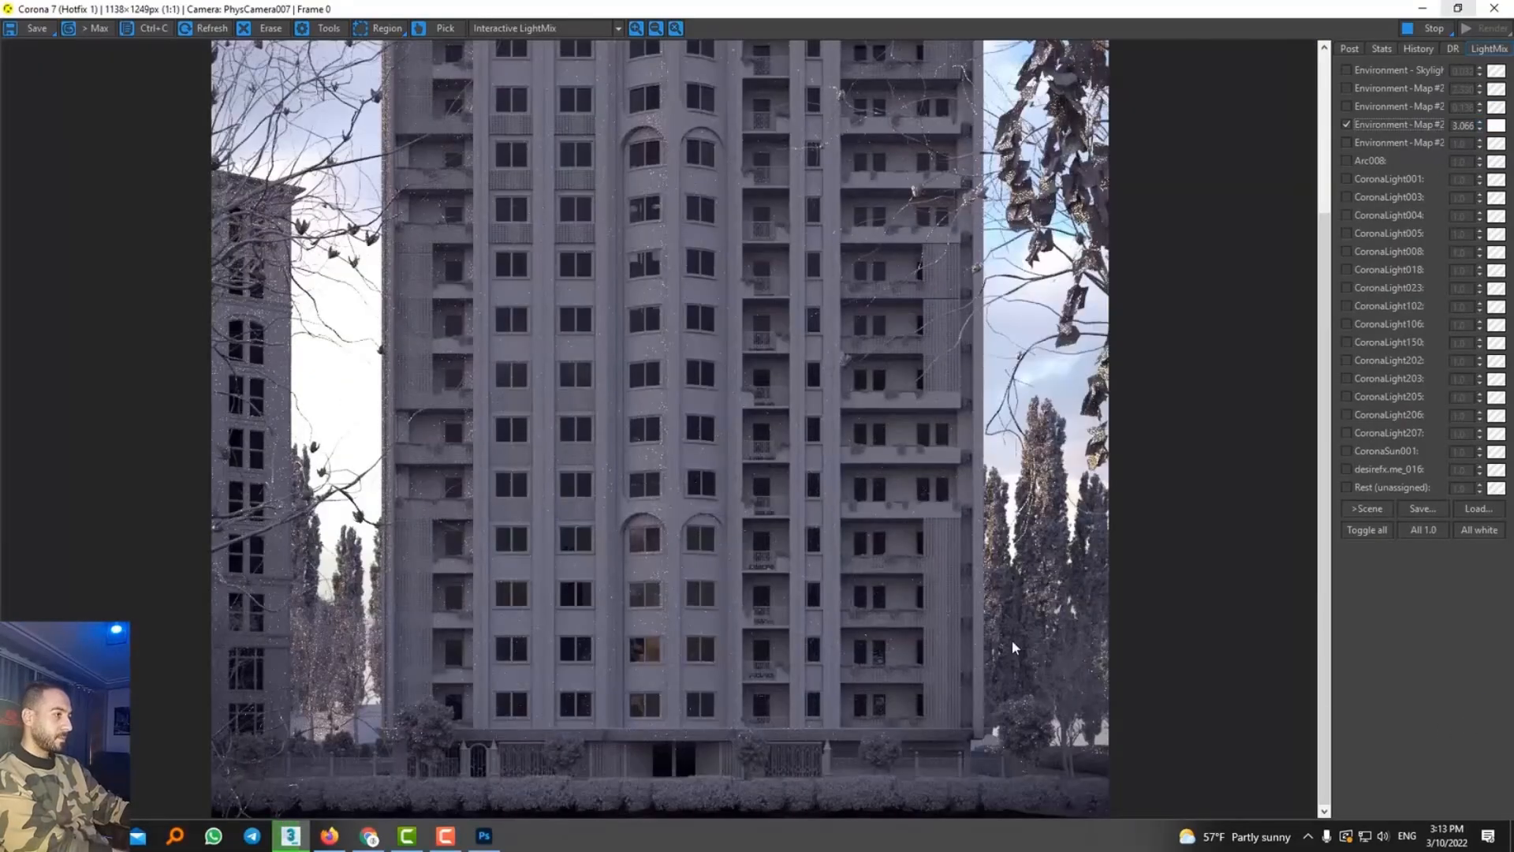
scroll(628, 580, "up", 2)
scroll(738, 604, "up", 1)
scroll(738, 604, "down", 2)
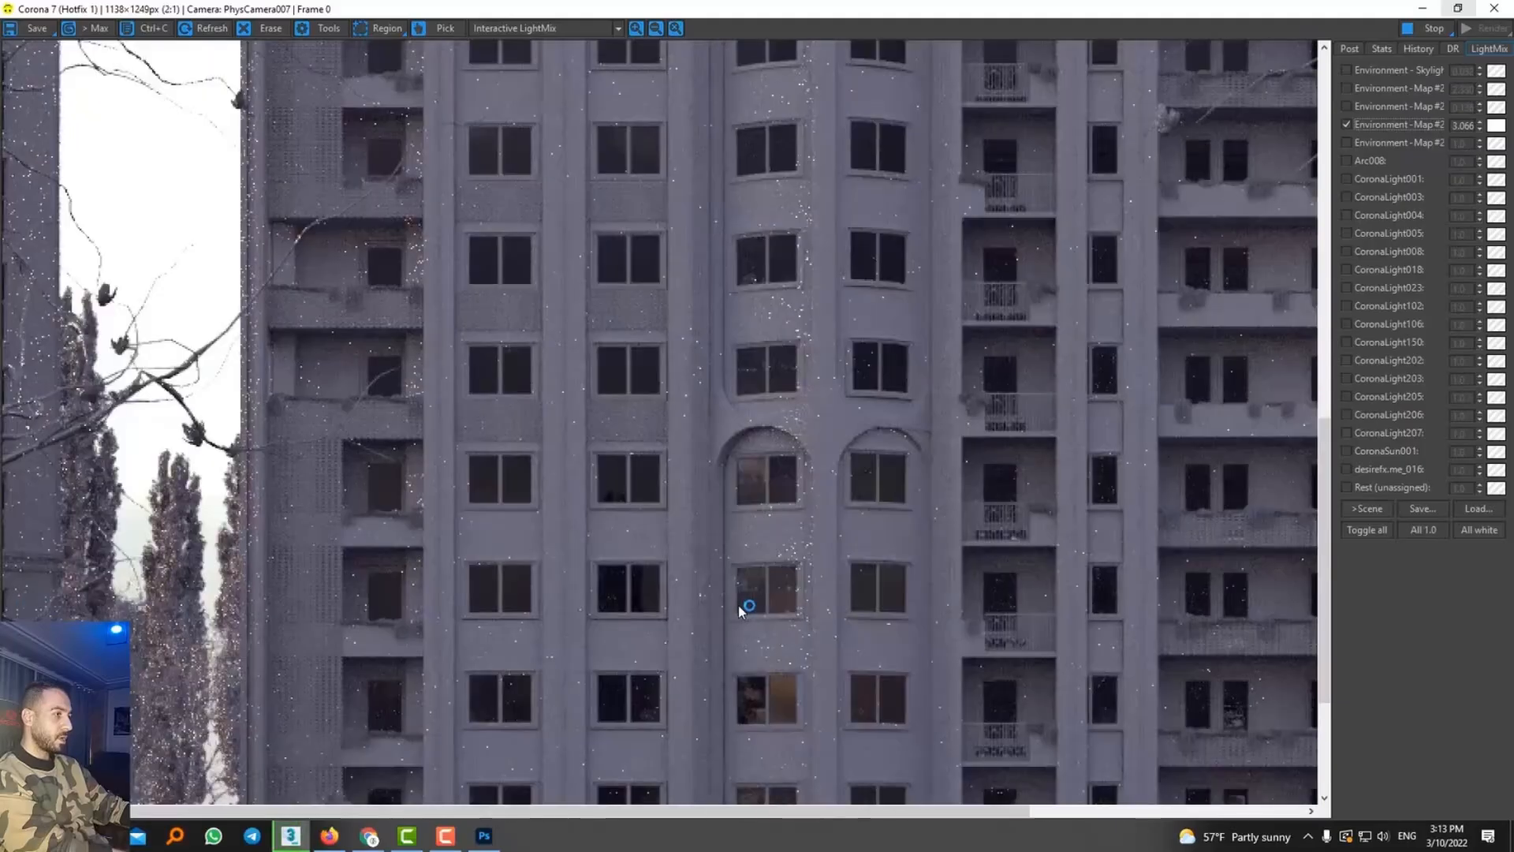
scroll(738, 604, "down", 1)
Check the render statistics for passes and noise level, and compare them with the grain on the facade
left_click(1382, 48)
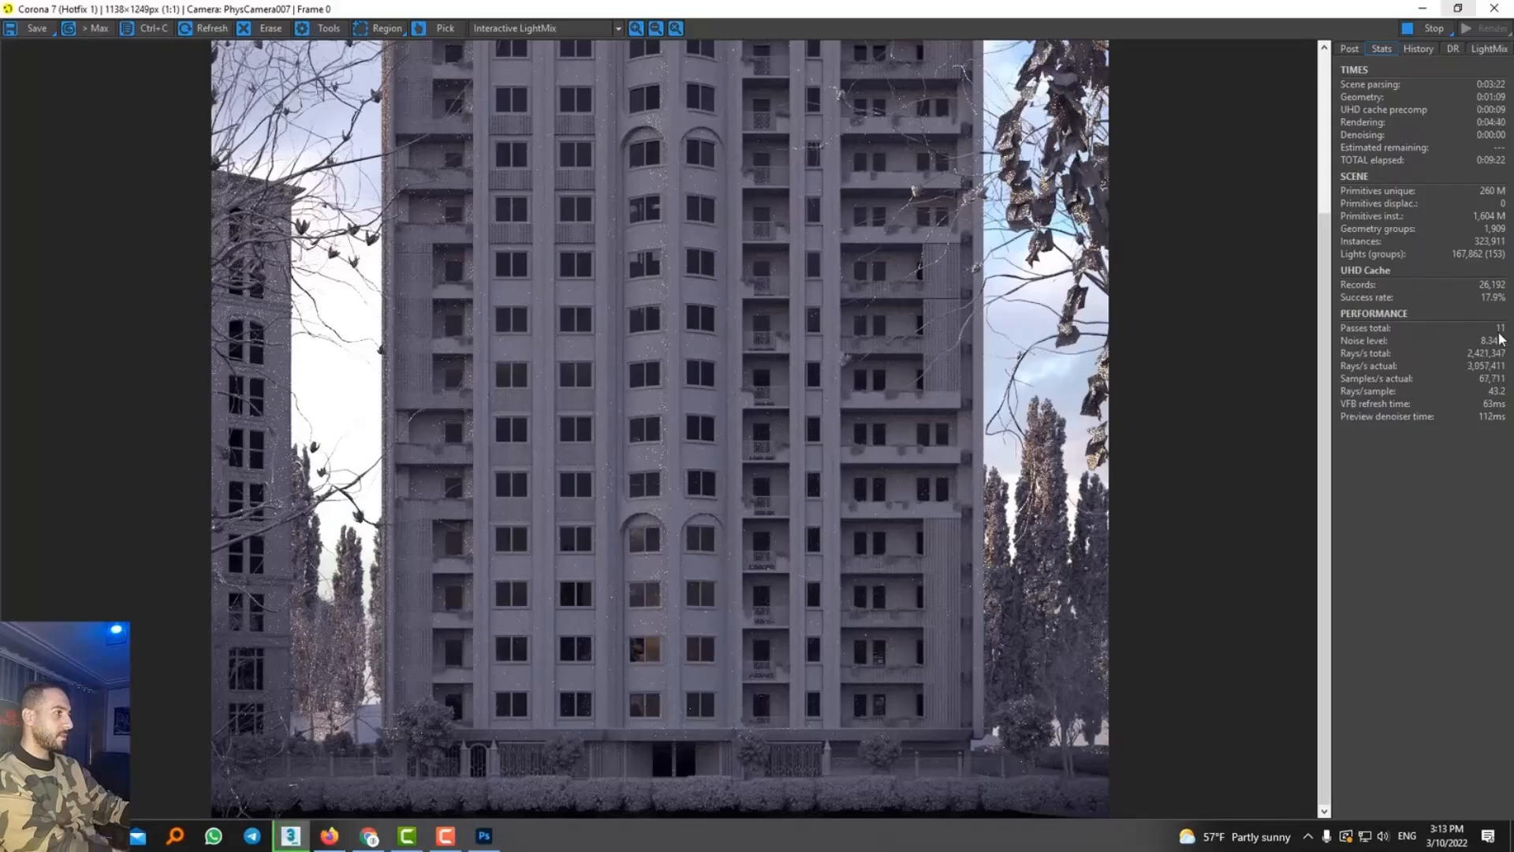
scroll(666, 304, "down", 1)
scroll(665, 305, "up", 2)
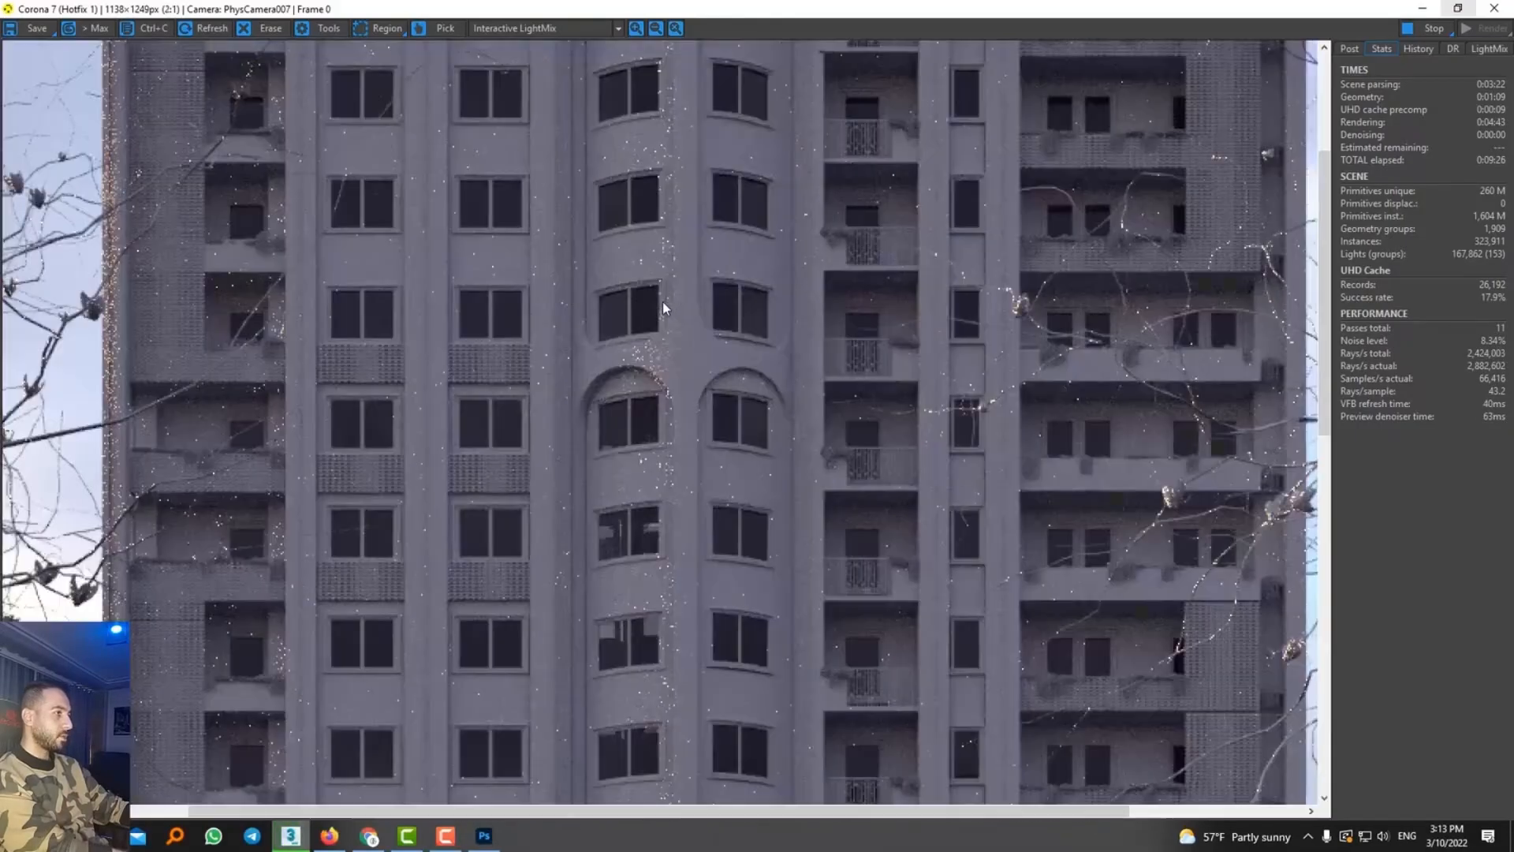
scroll(618, 348, "down", 1)
scroll(620, 356, "down", 1)
scroll(609, 383, "up", 1)
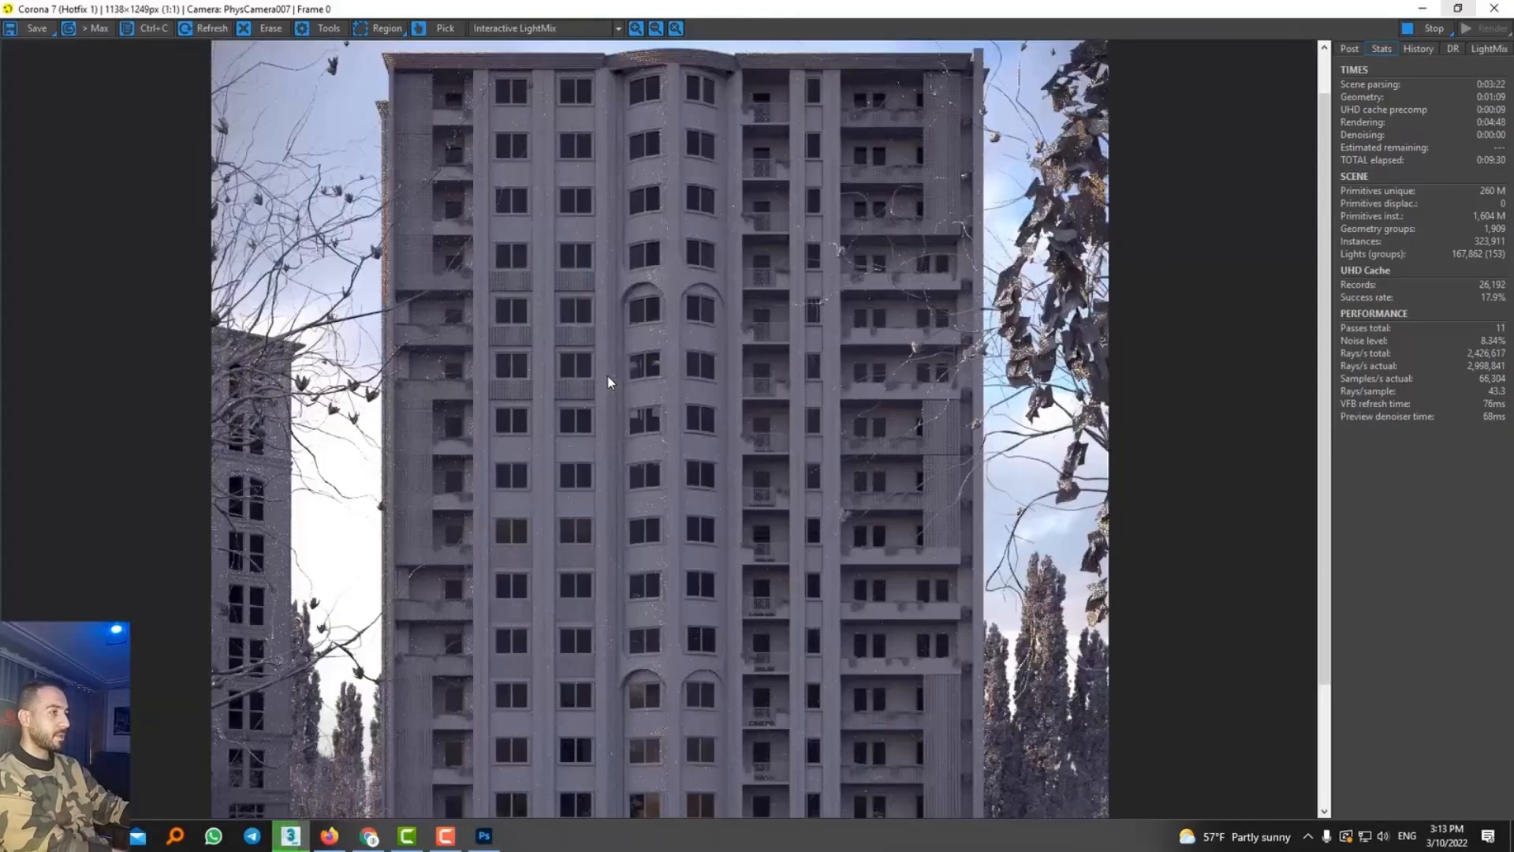
Adjust tone mapping for the third HDRI render to exposure 0.931 EV and highlight compression 0.692
left_click(1350, 49)
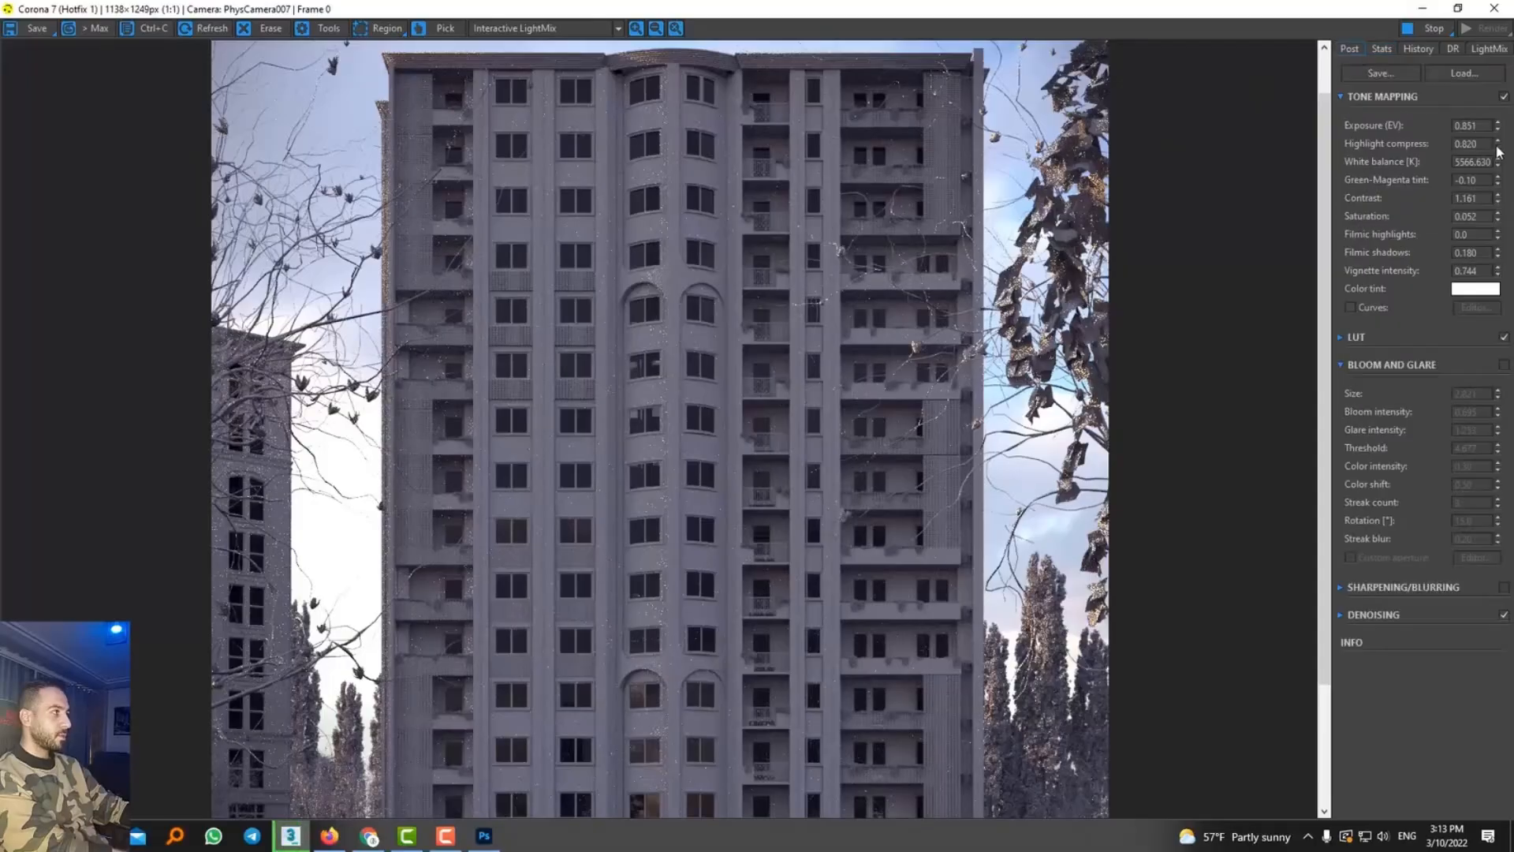
left_click_drag(1499, 235, 1499, 213)
left_click_drag(1498, 123, 1498, 107)
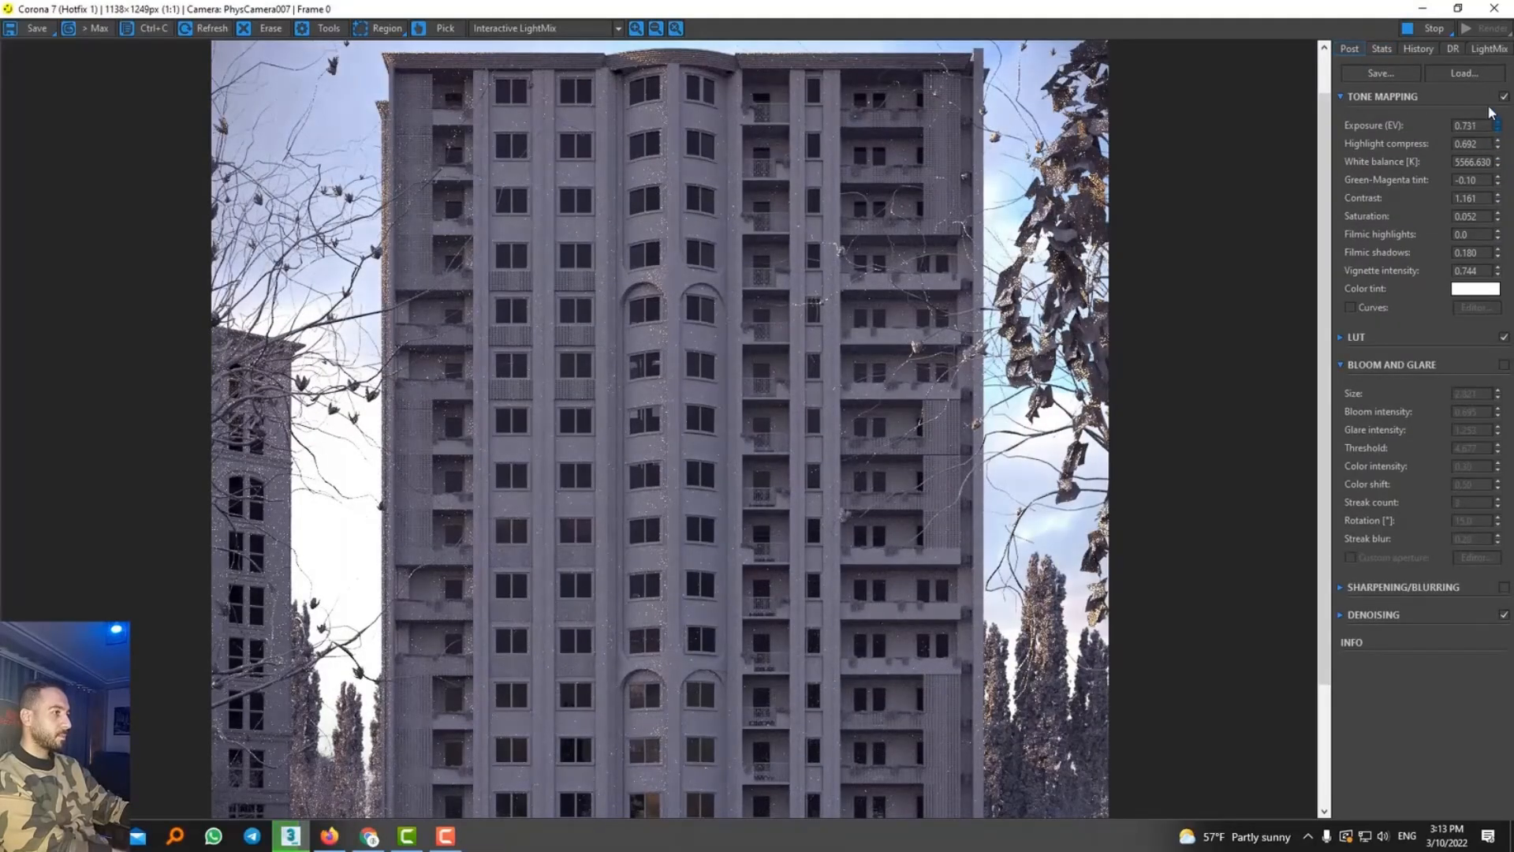
scroll(913, 324, "down", 1)
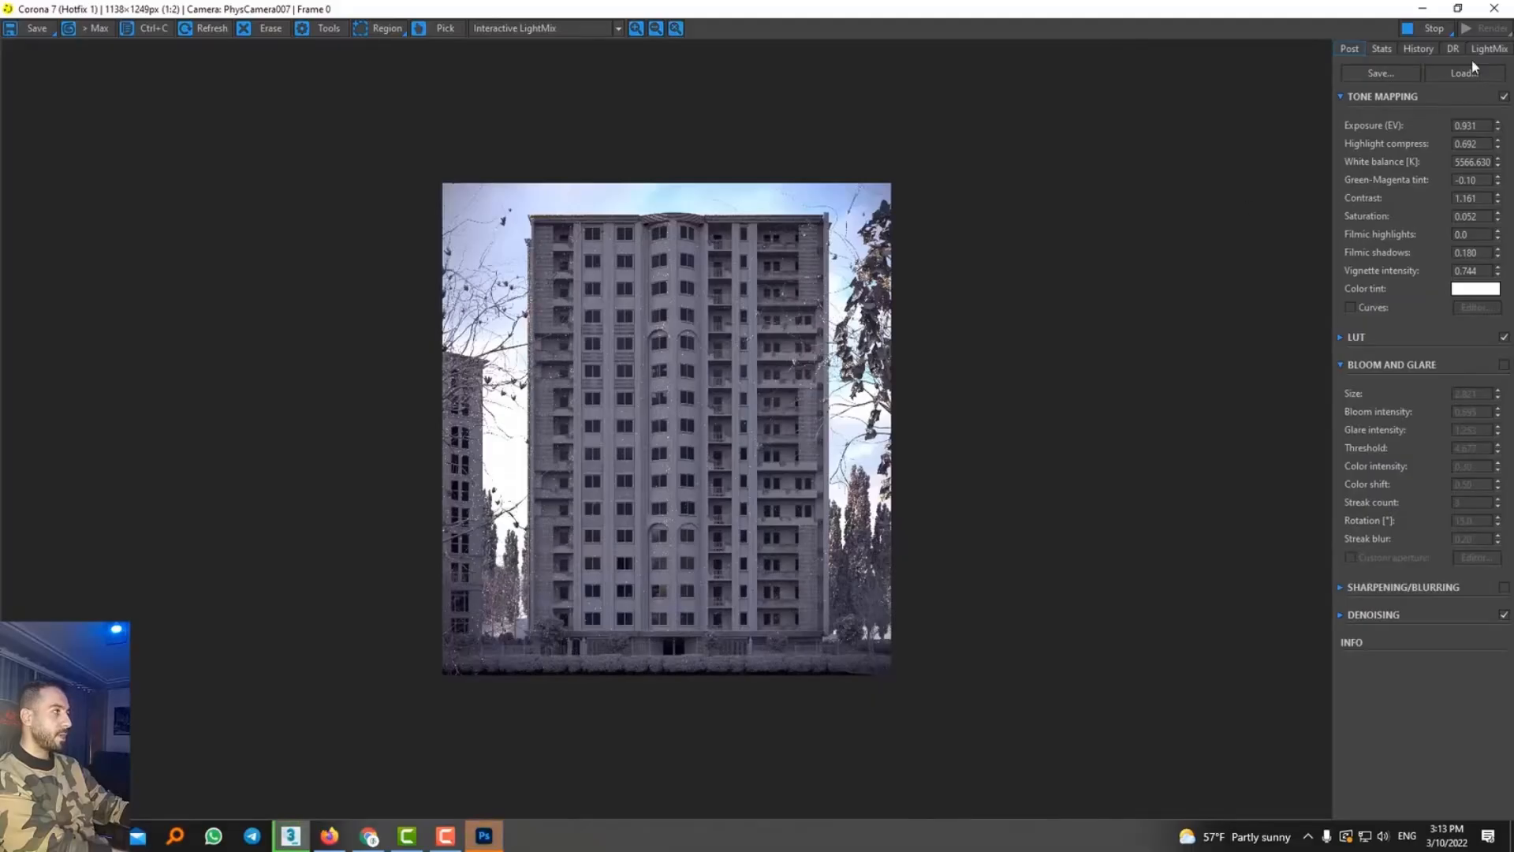
Replace the third HDRI map with the fourth in LightMix and set its intensity to 1.128
left_click(1489, 49)
left_click(1361, 145)
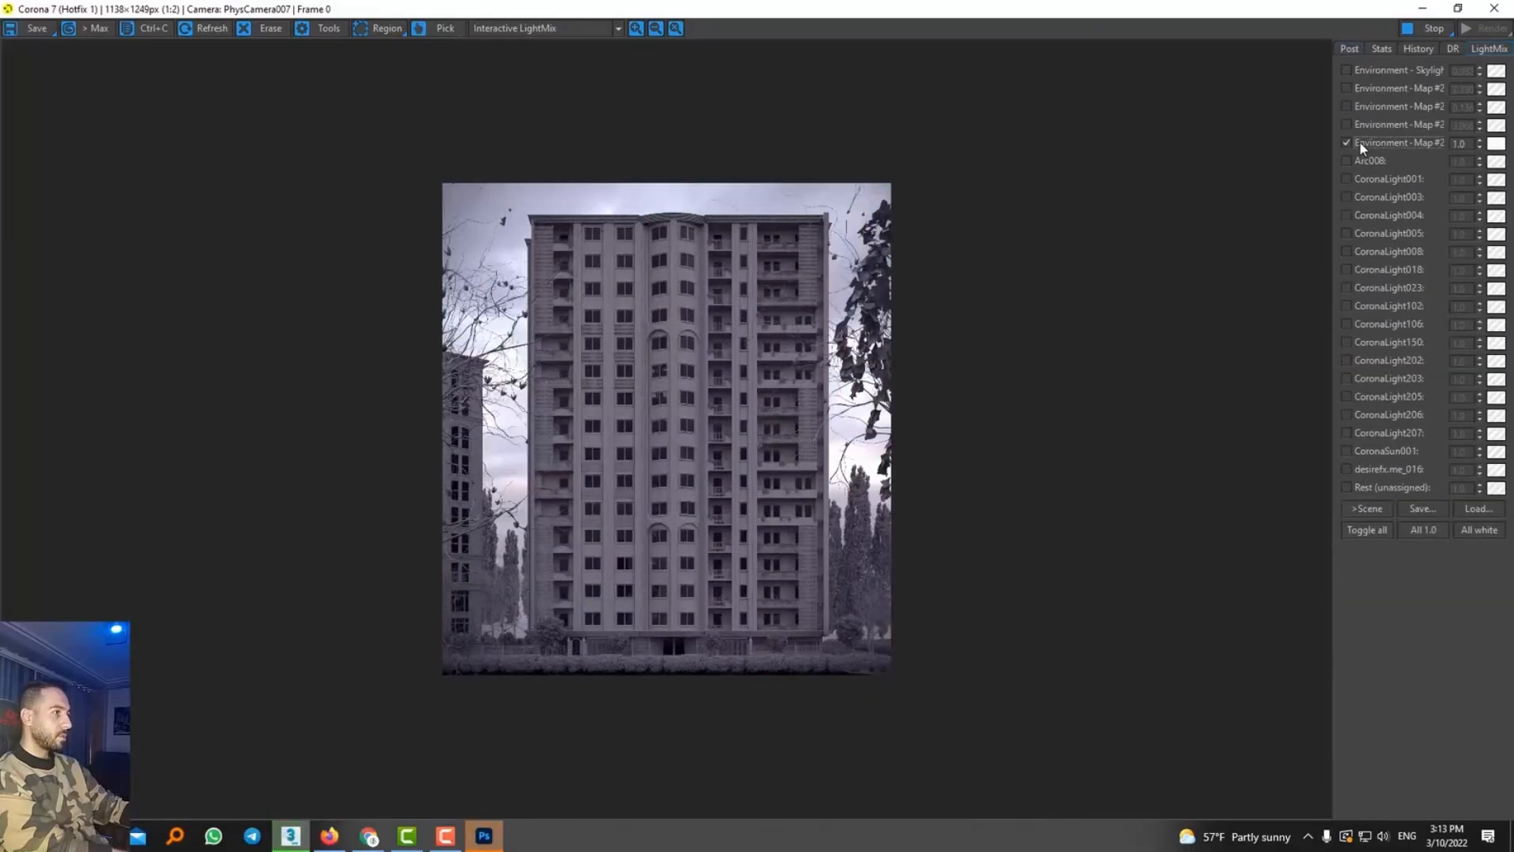
left_click_drag(1479, 143, 1467, 106)
Inspect the facade, sky and branches lit by the fourth HDRI map, both up close and as a whole
scroll(565, 245, "up", 1)
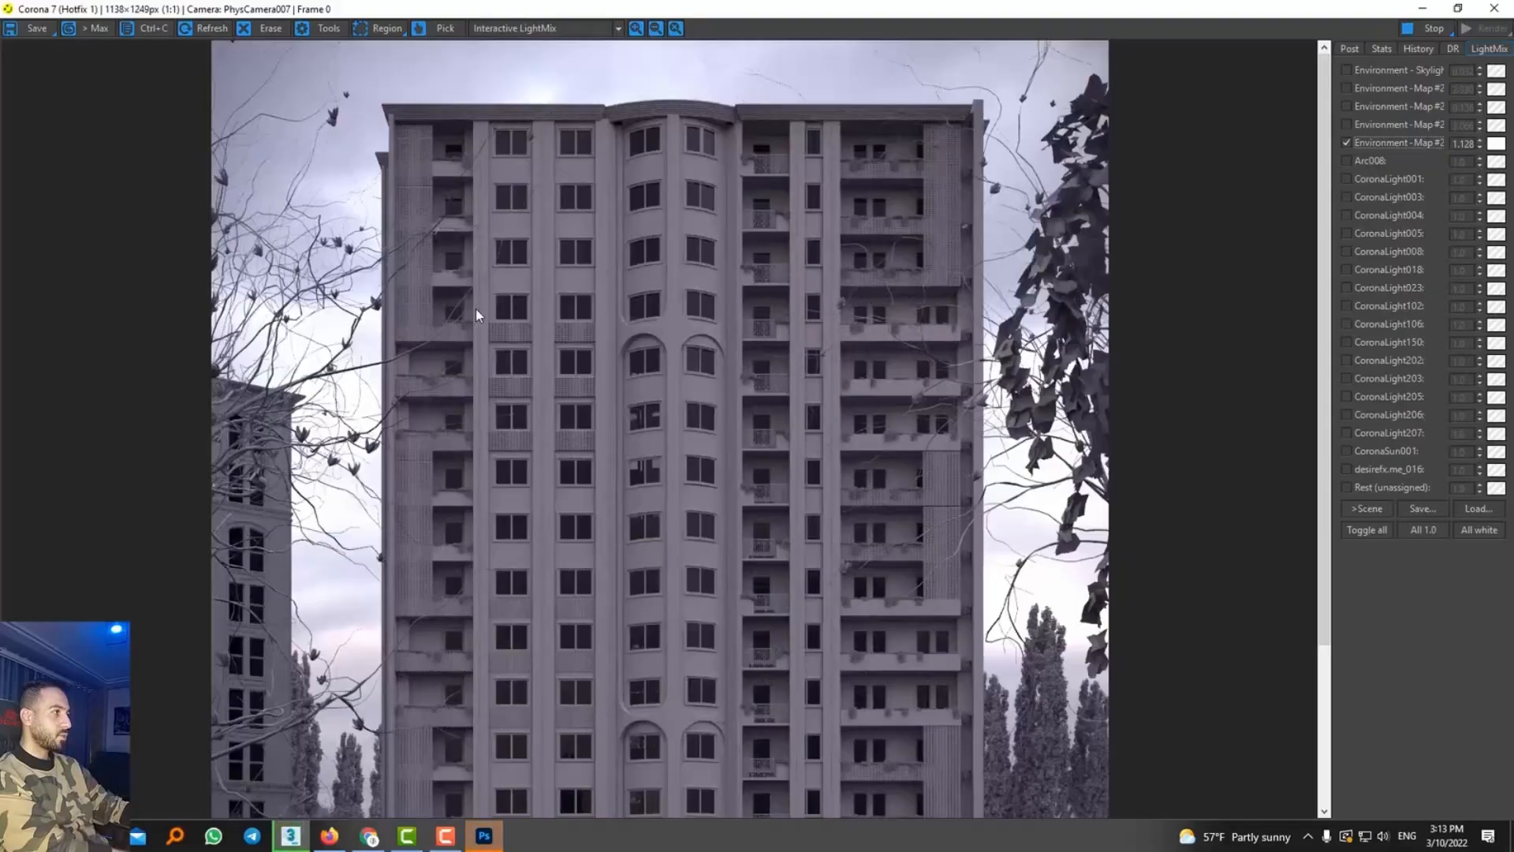
scroll(489, 238, "down", 1)
scroll(489, 238, "up", 1)
scroll(623, 272, "down", 1)
scroll(627, 274, "up", 1)
scroll(792, 276, "down", 1)
scroll(553, 259, "up", 1)
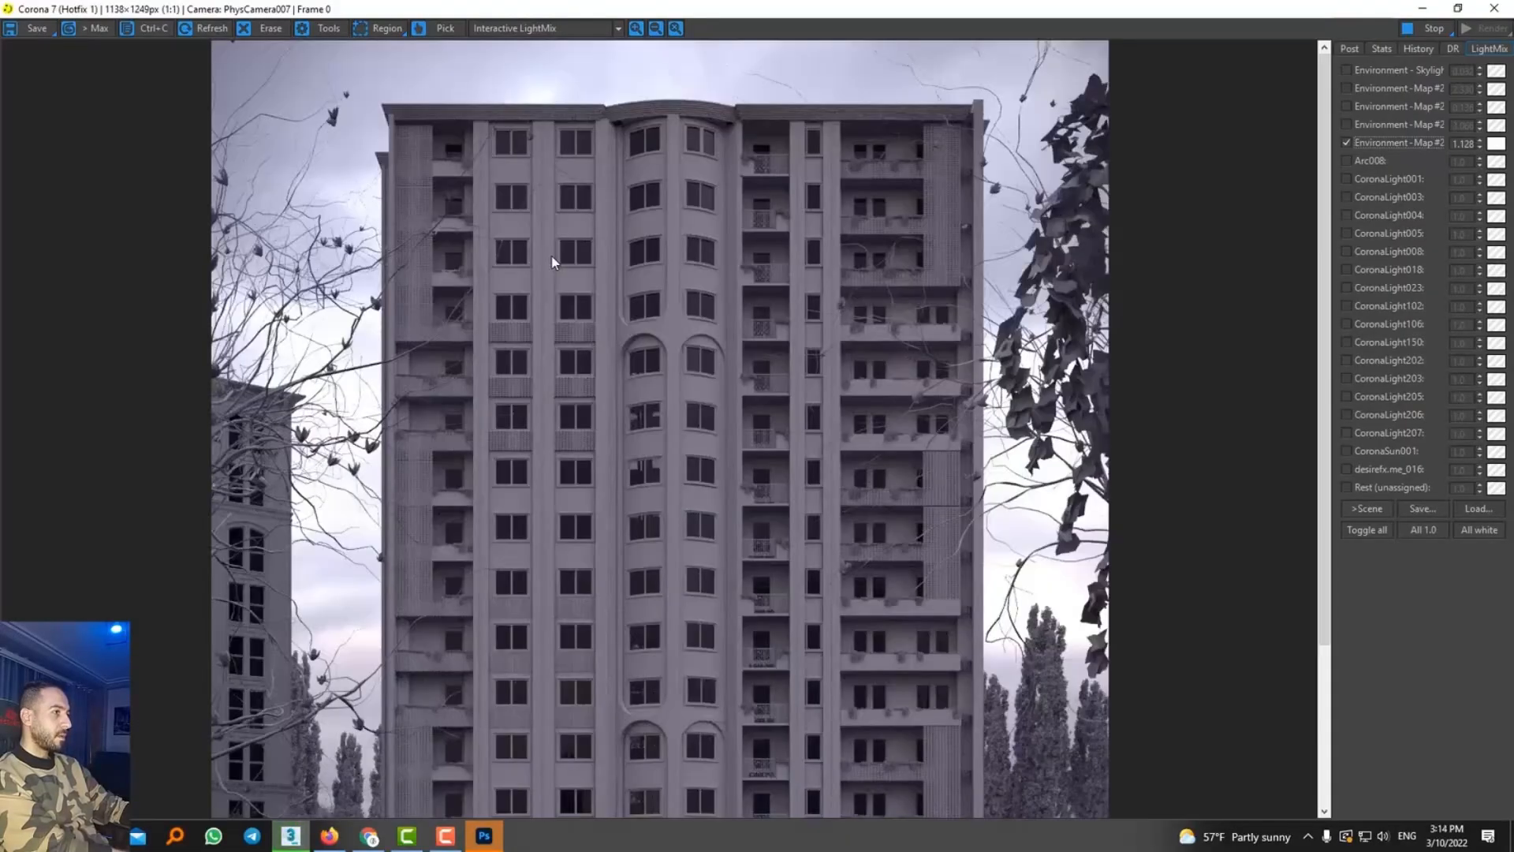
scroll(430, 278, "up", 1)
scroll(430, 277, "down", 2)
scroll(431, 278, "up", 1)
scroll(431, 278, "up", 1)
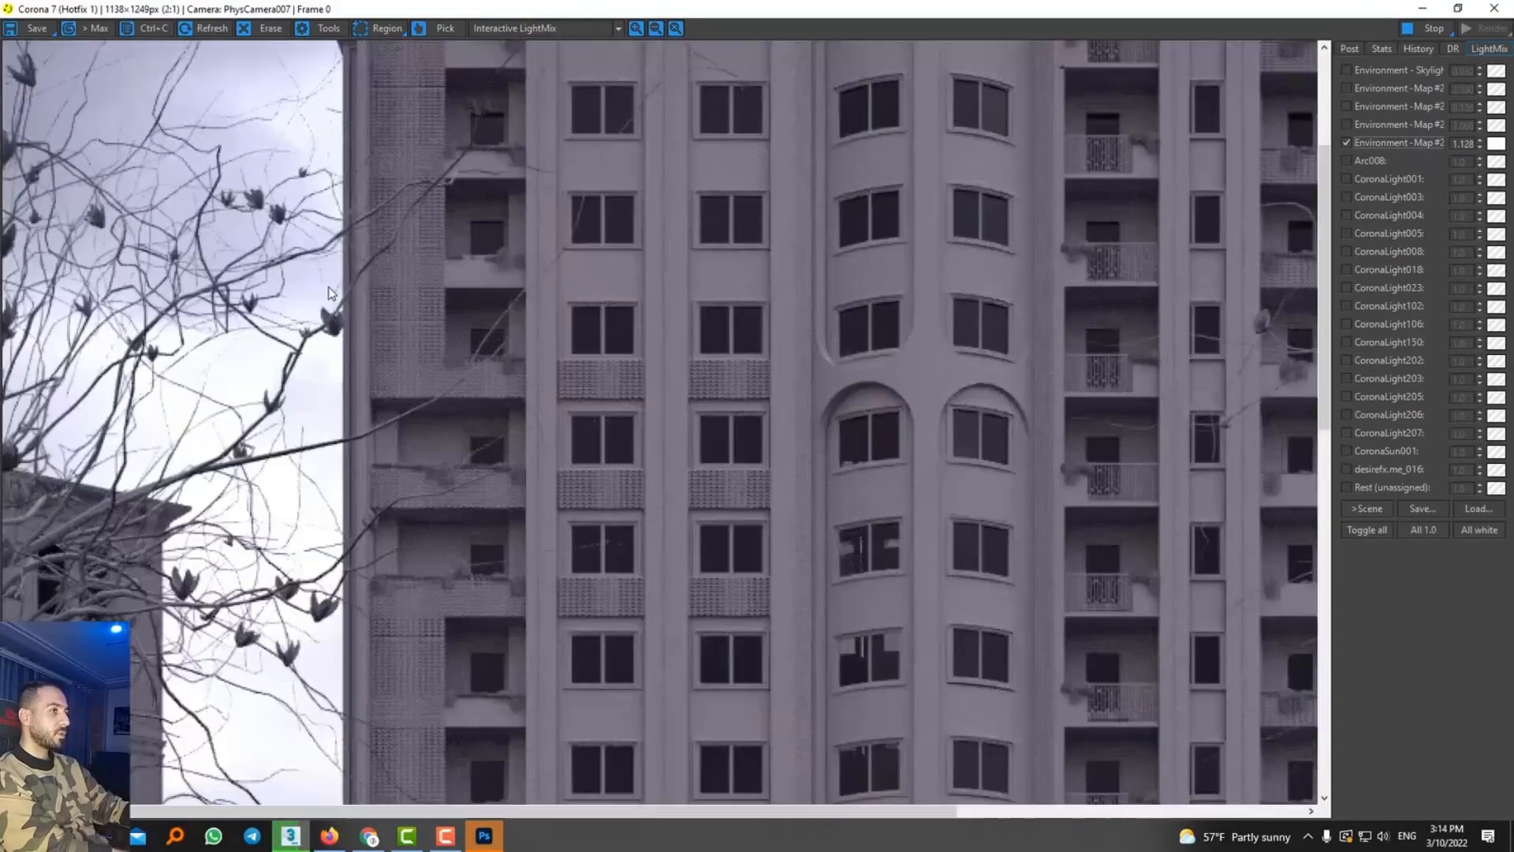
scroll(330, 293, "down", 3)
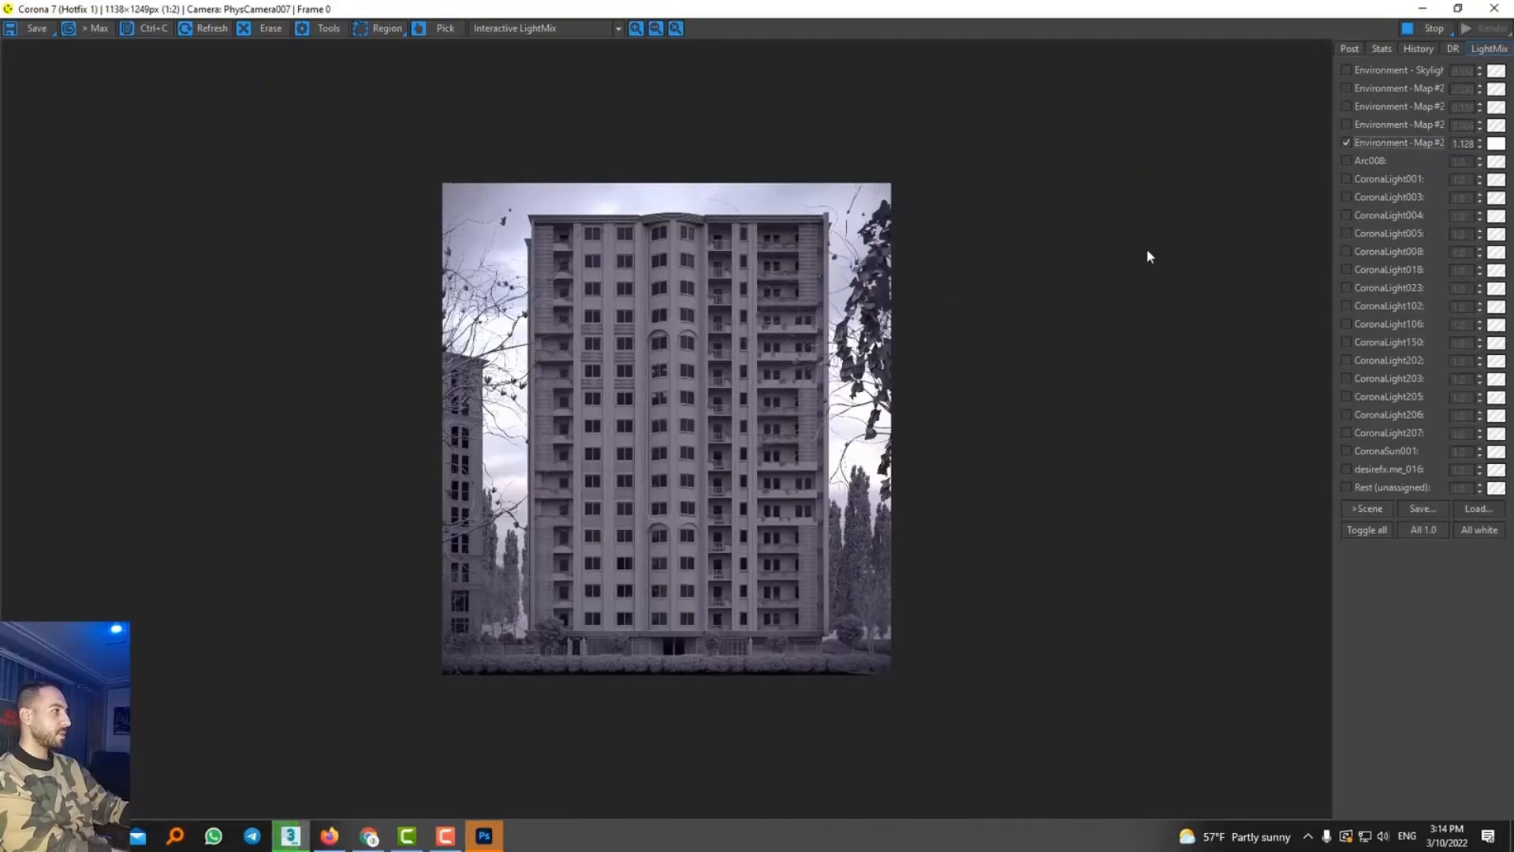
Switch LightMix back to the third HDRI map at 3.066 and add CoronaSun001 at intensity 0.028
left_click(1376, 127)
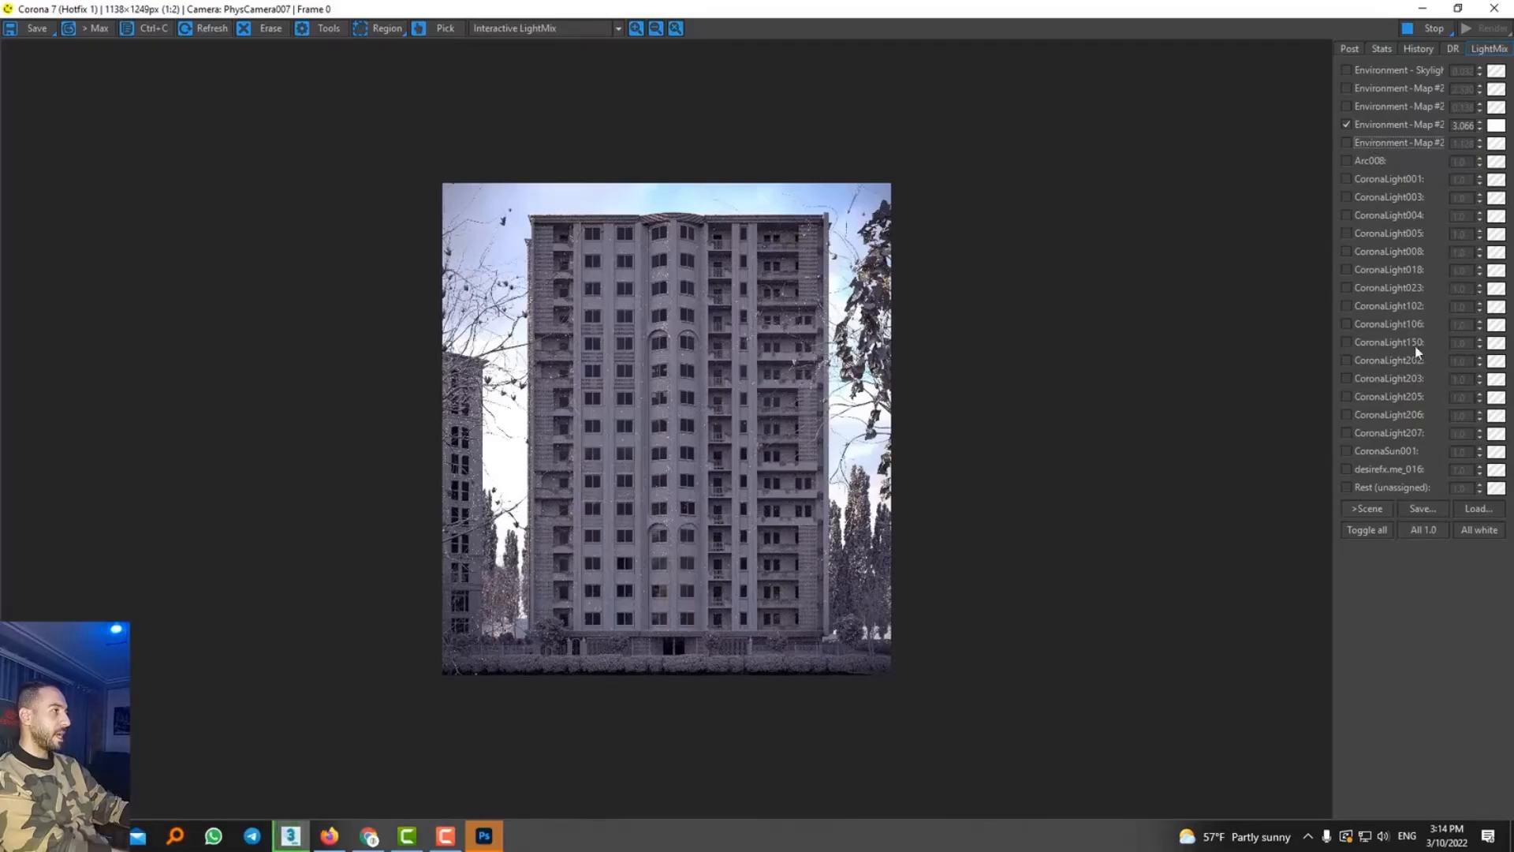
left_click(1395, 451)
left_click_drag(1489, 517, 1507, 689)
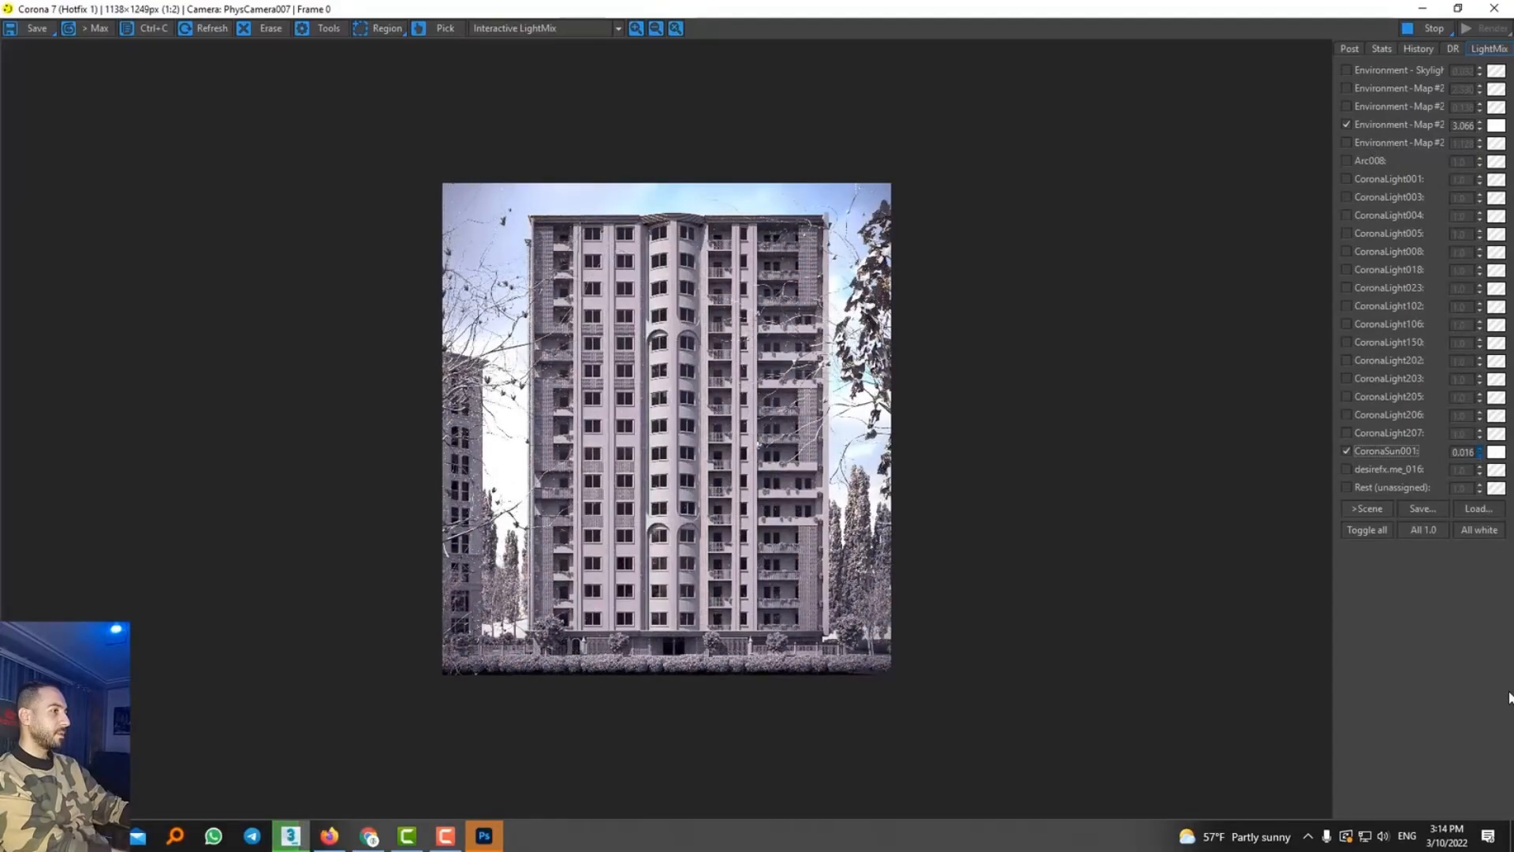
Examine the tower lit by the sun and third HDRI map for facade brightness, shadows and noise
scroll(648, 391, "up", 1)
scroll(656, 380, "down", 1)
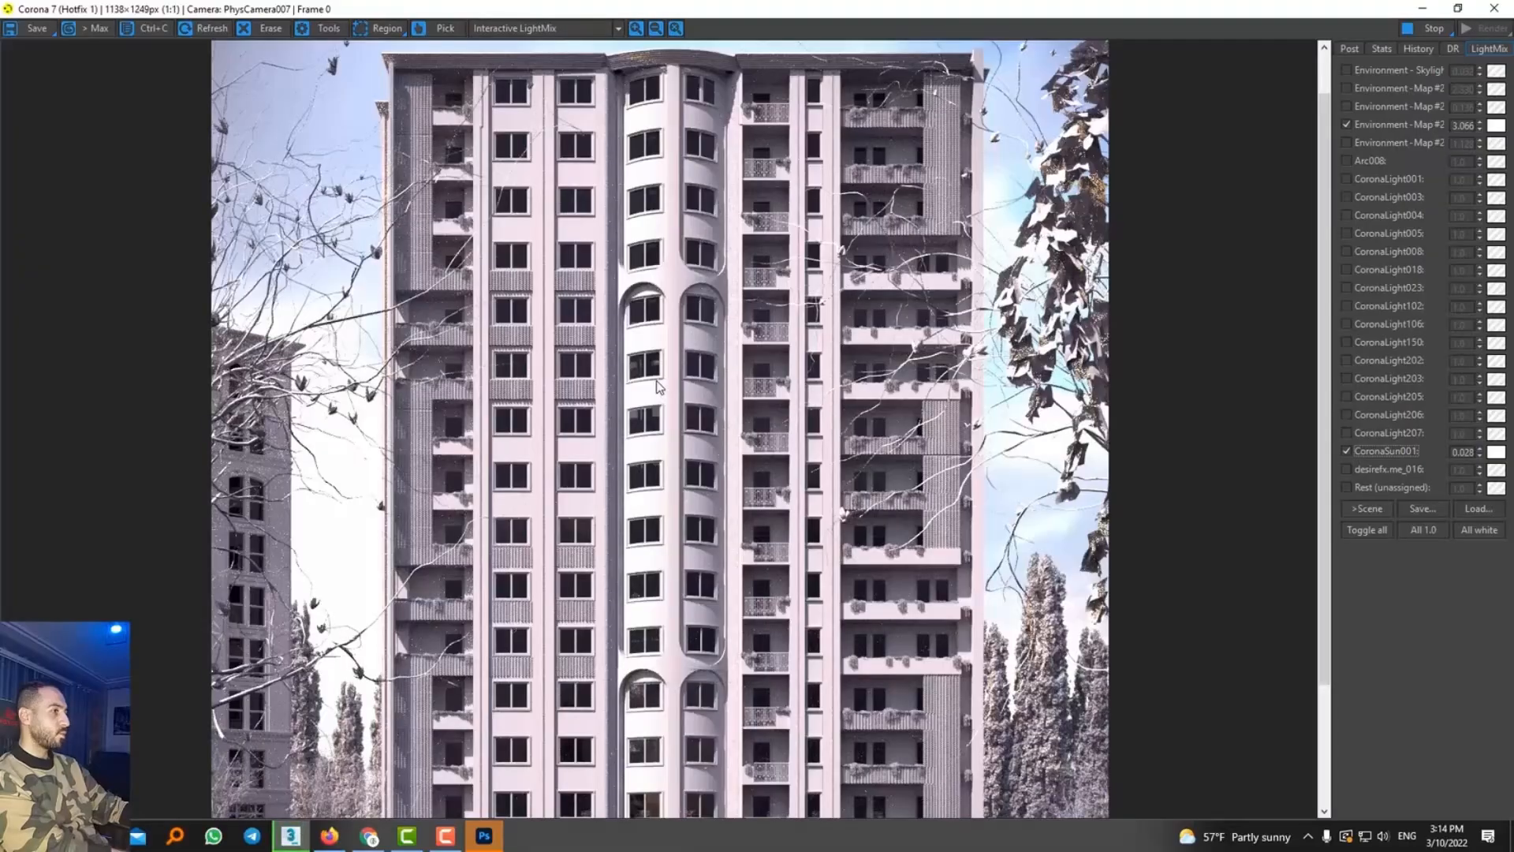
scroll(656, 380, "up", 1)
scroll(656, 380, "down", 1)
scroll(656, 380, "down", 1)
scroll(558, 496, "up", 2)
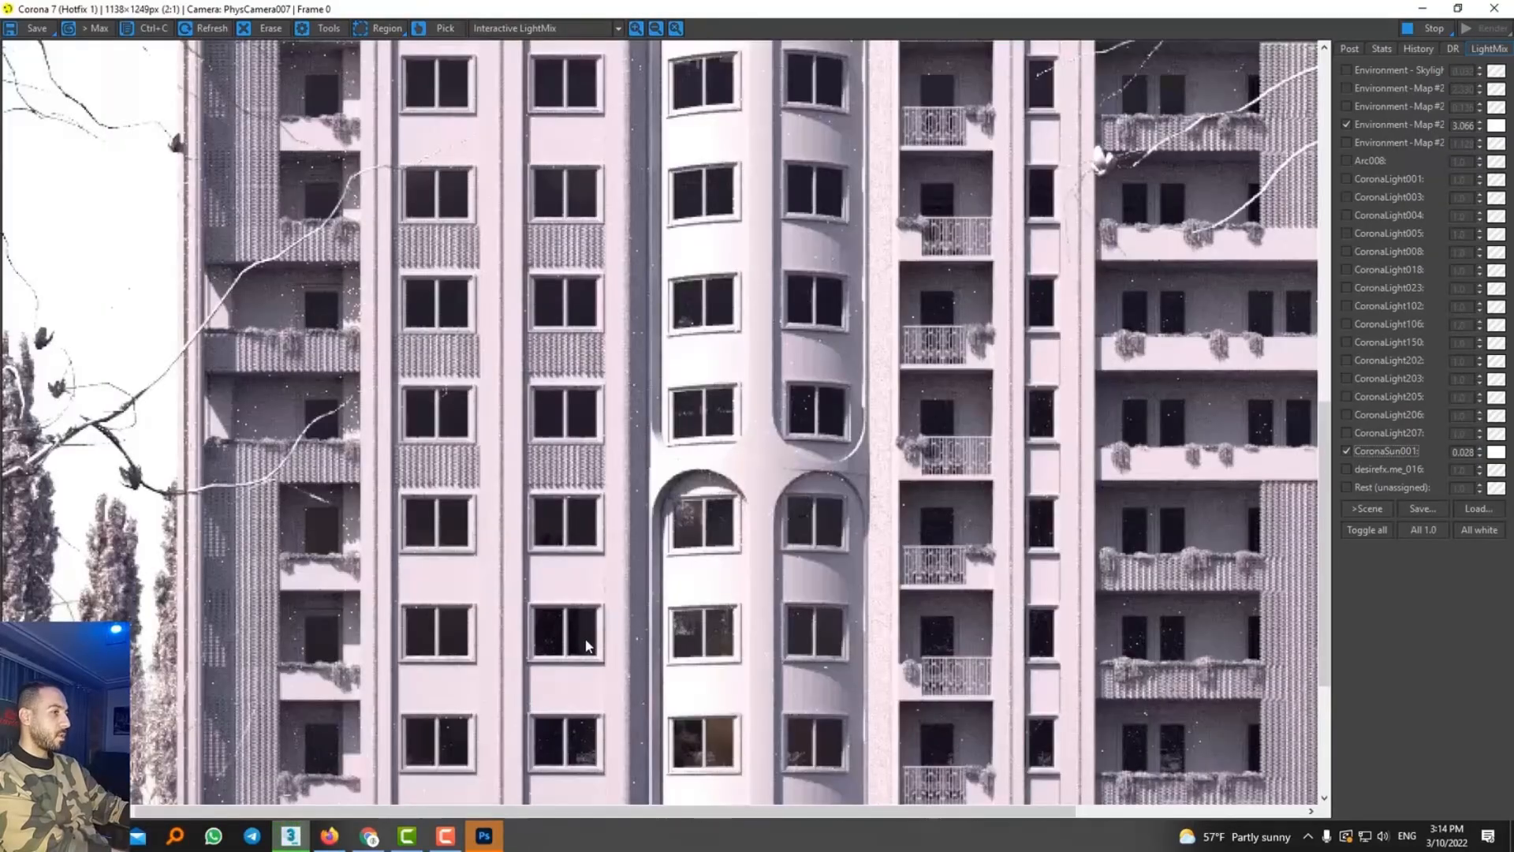
scroll(558, 496, "down", 2)
scroll(558, 495, "up", 1)
Set the tone mapping exposure to 0.699 EV and highlight compression to 0.90 for the sunlit render
left_click(1349, 48)
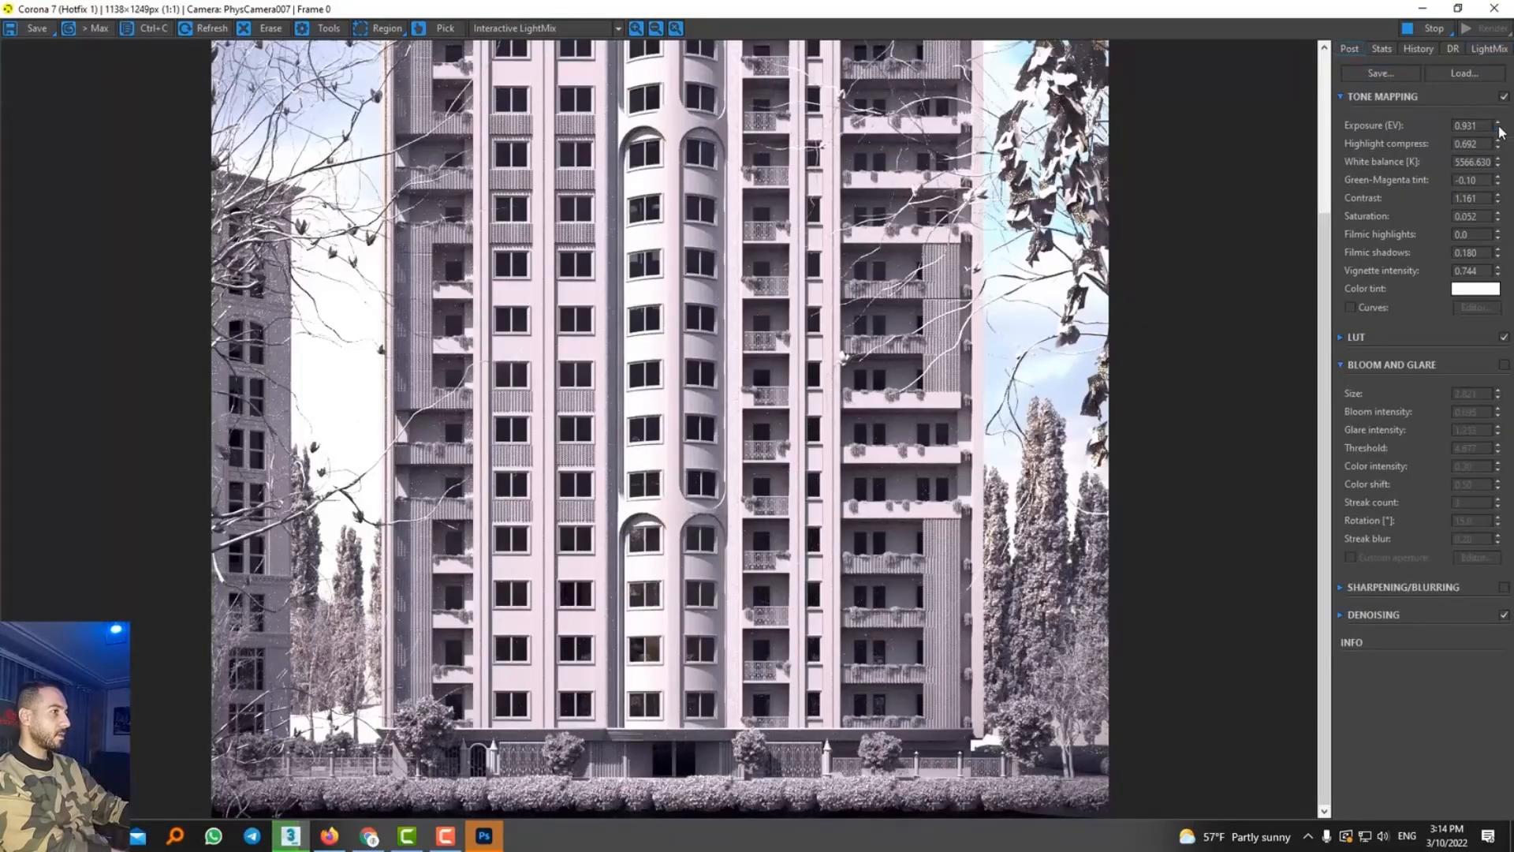
mouse_move(1497, 128)
left_mouse_down()
mouse_move(1504, 179)
mouse_move(1498, 114)
left_mouse_up()
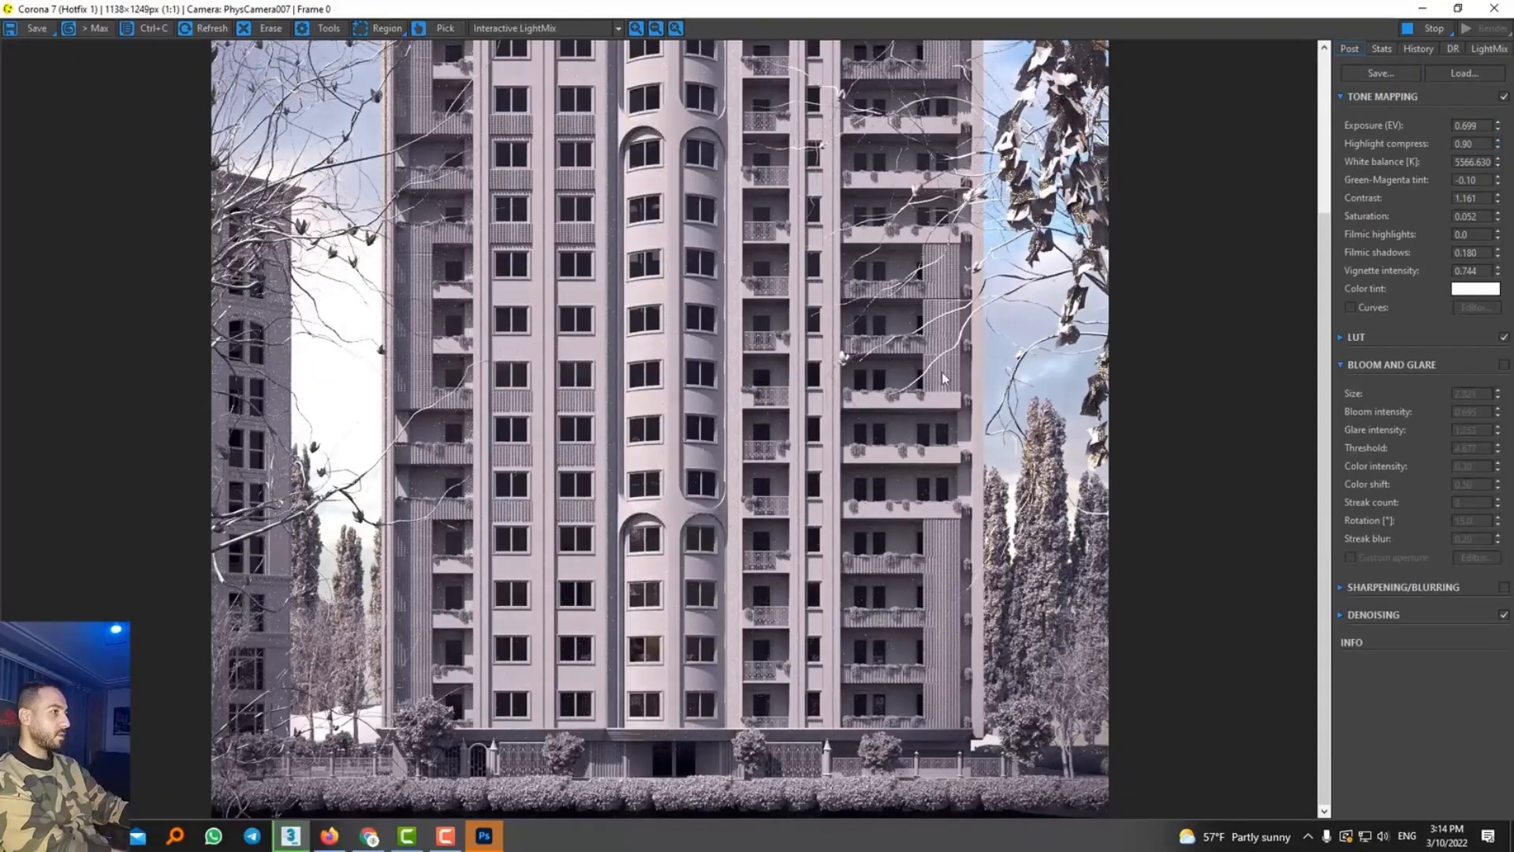
scroll(849, 186, "down", 1)
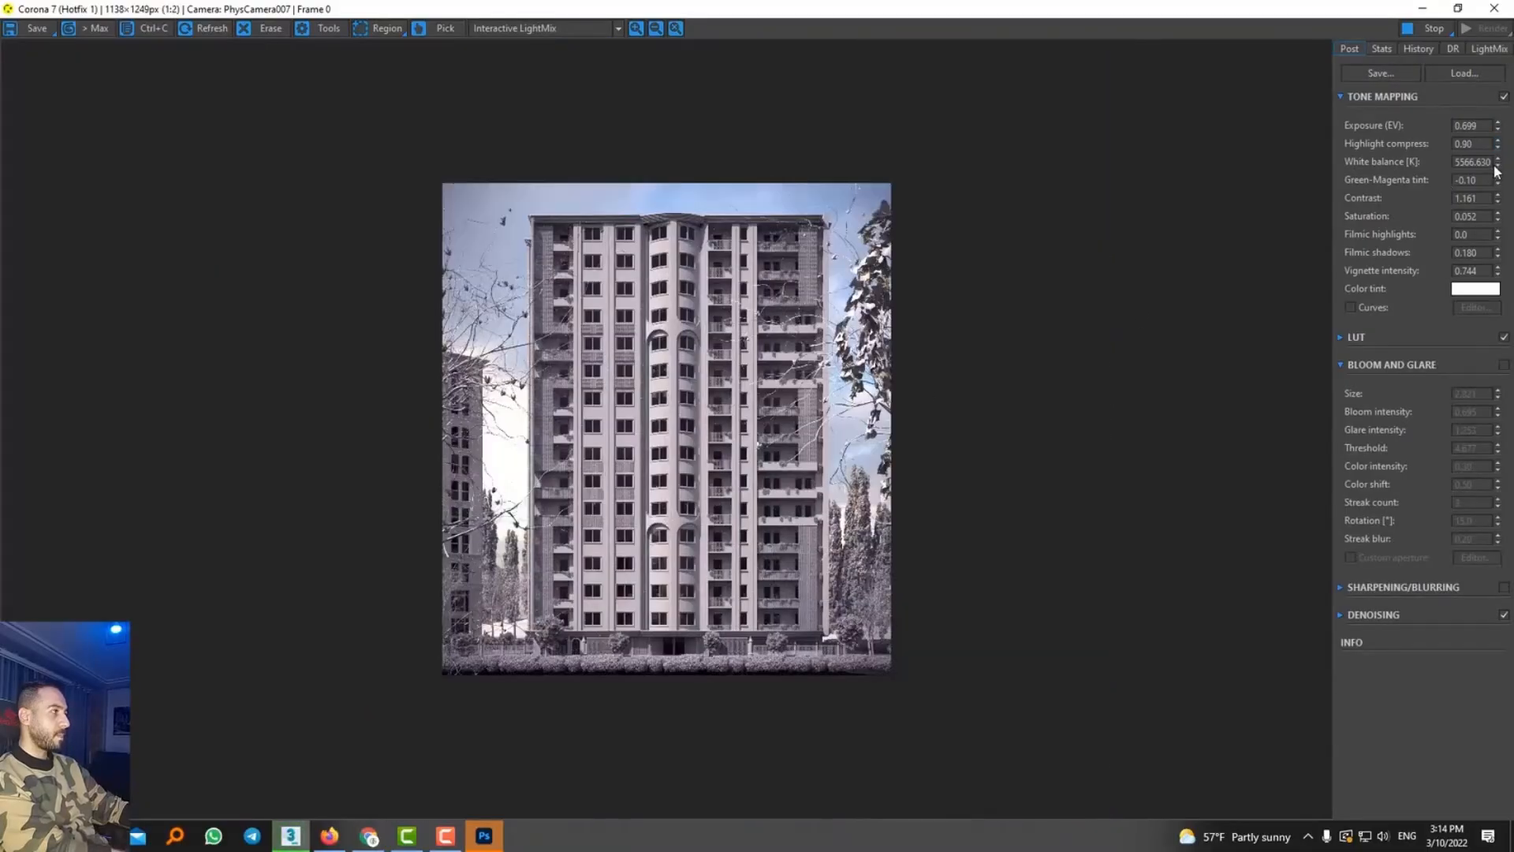
Set the white balance to 5810.869 K, the green-magenta tint to -0.172 and the saturation to -0.024
left_click_drag(1498, 164, 1344, 189)
type("0")
key("Return")
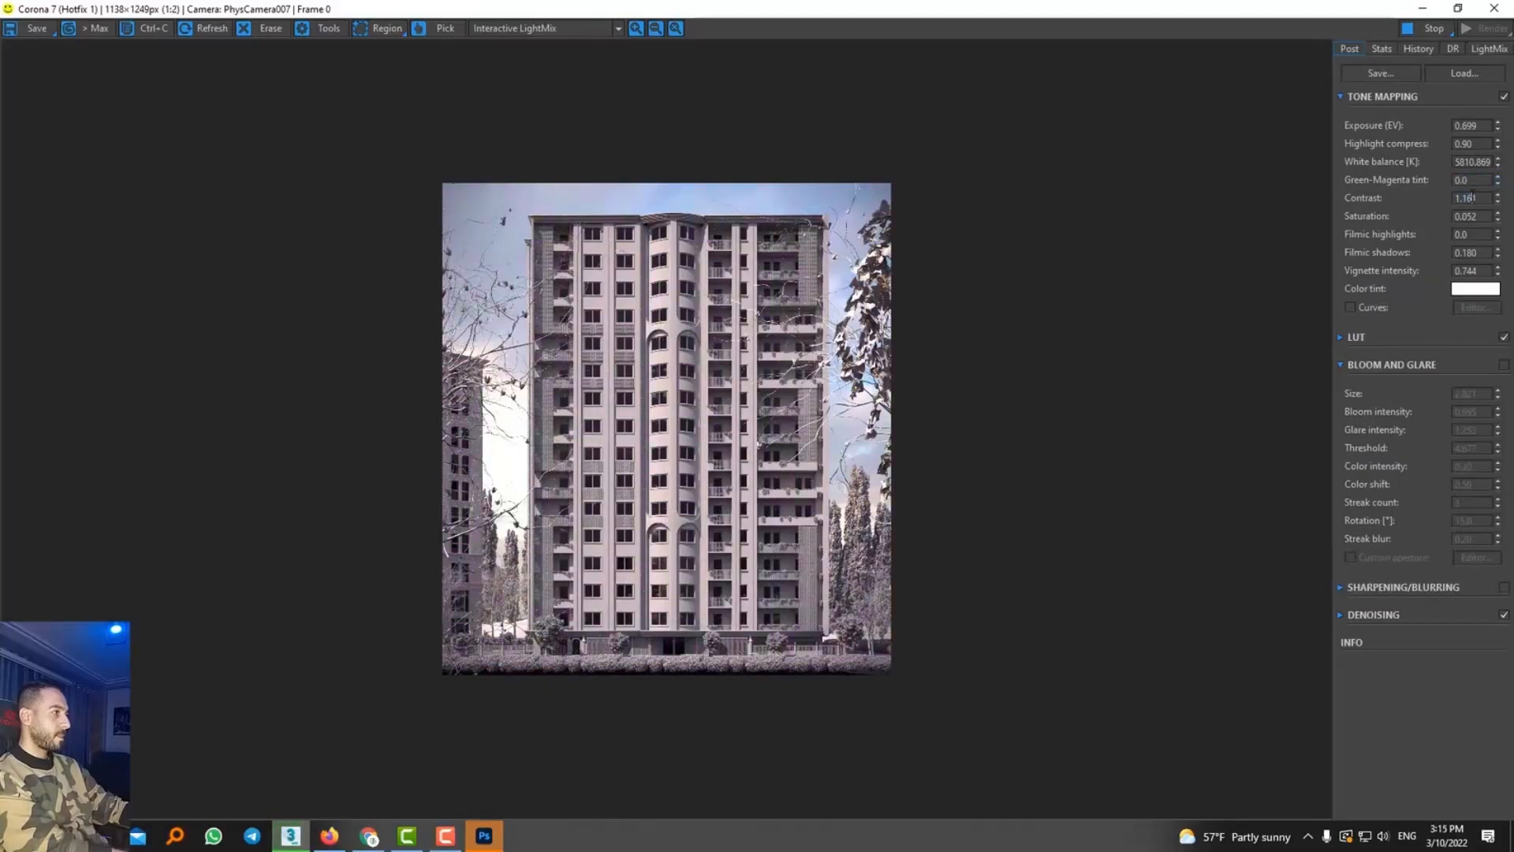
double_click(1474, 183)
type("1")
key("Return")
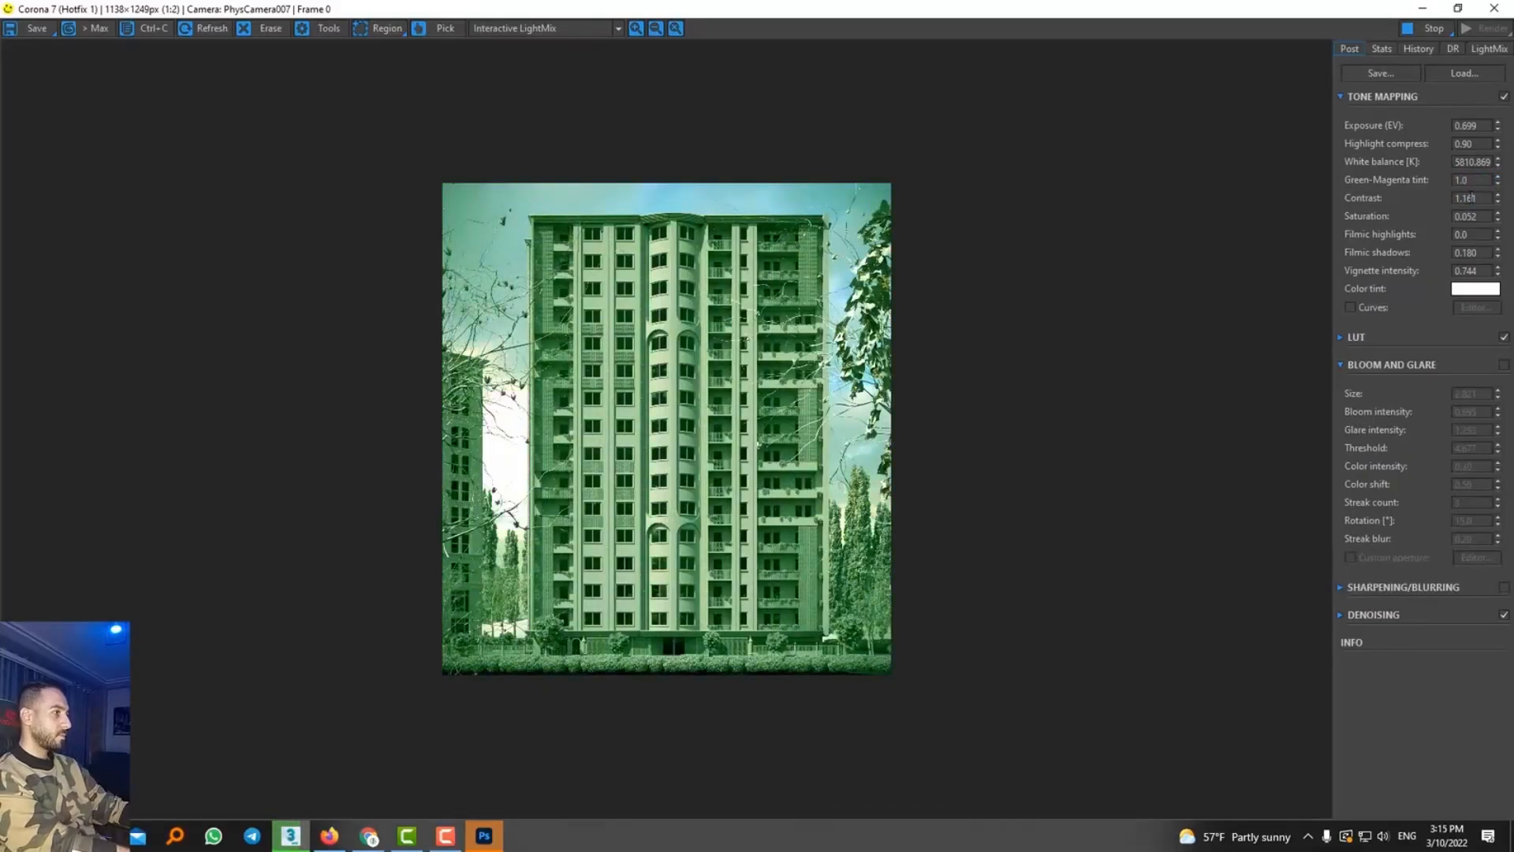
key("Return")
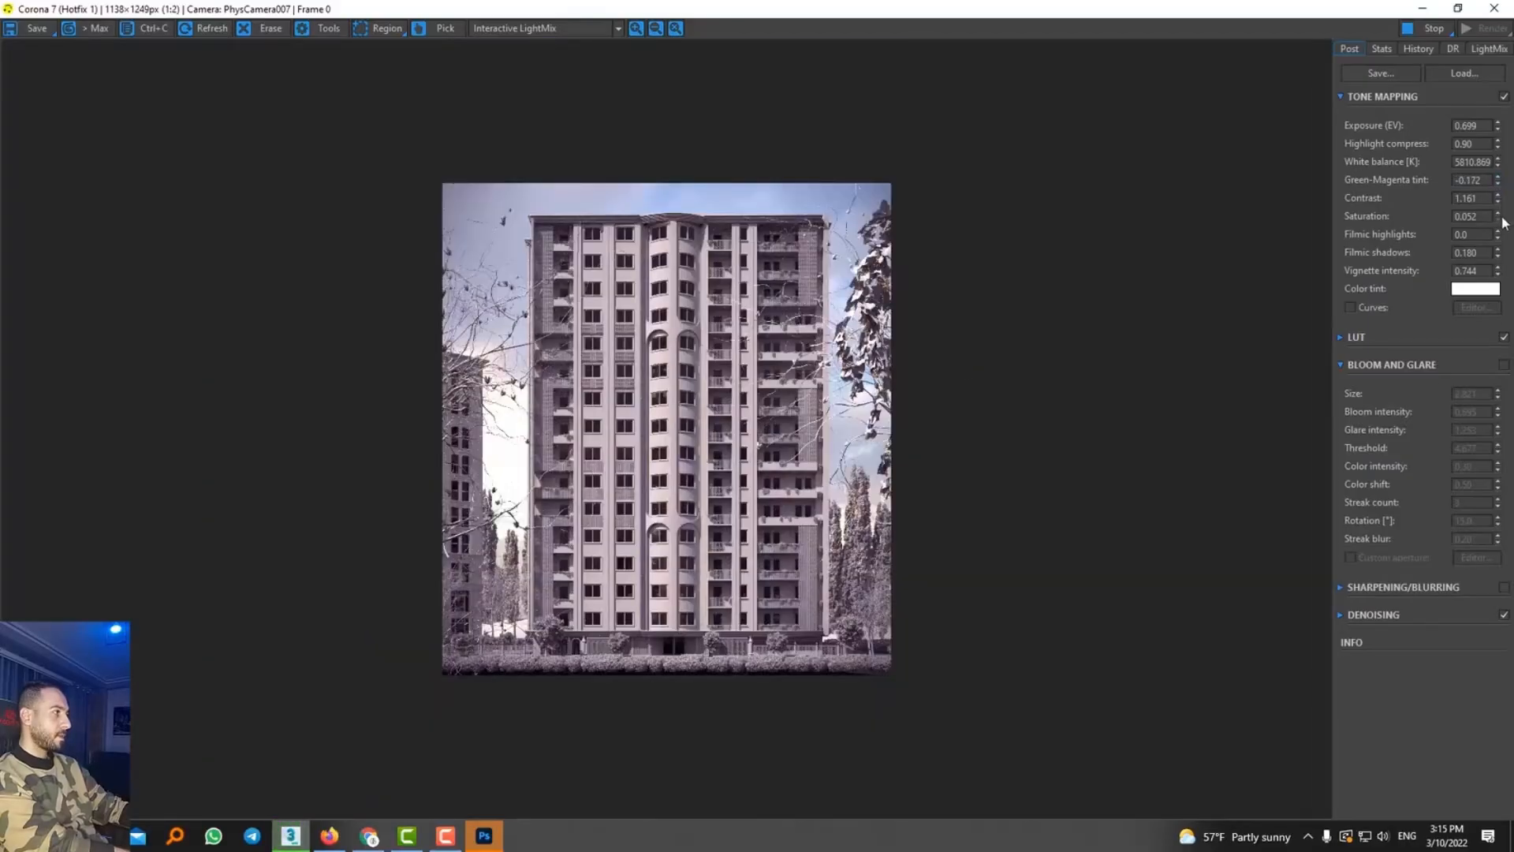
mouse_move(1505, 223)
left_mouse_down()
mouse_move(1500, 199)
mouse_move(1503, 242)
left_mouse_up()
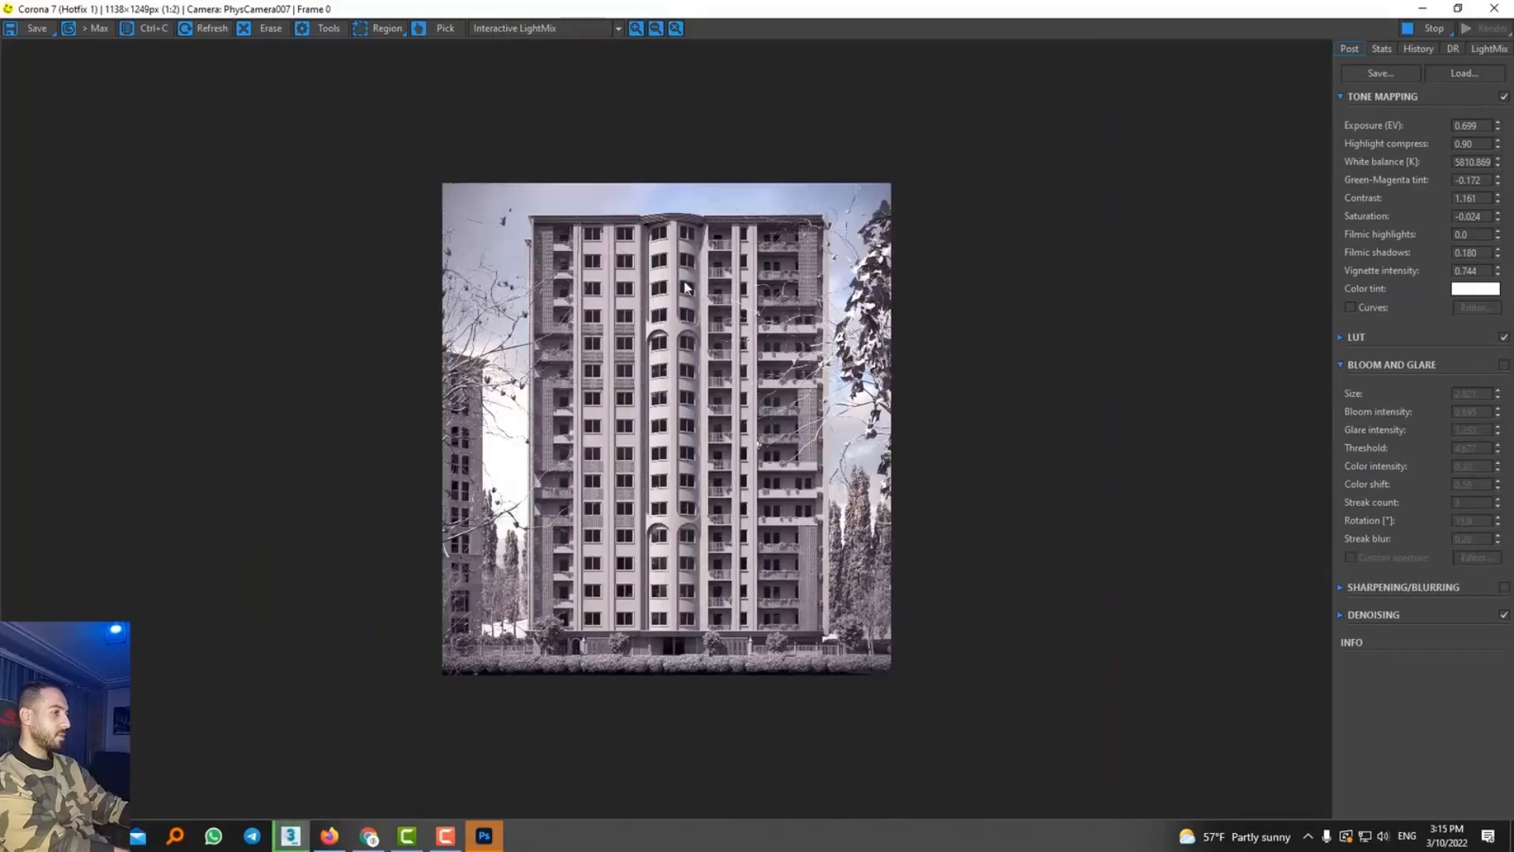
Save the current render as a JPEG named 6 in the 05 folder
left_click(36, 32)
left_click(36, 29)
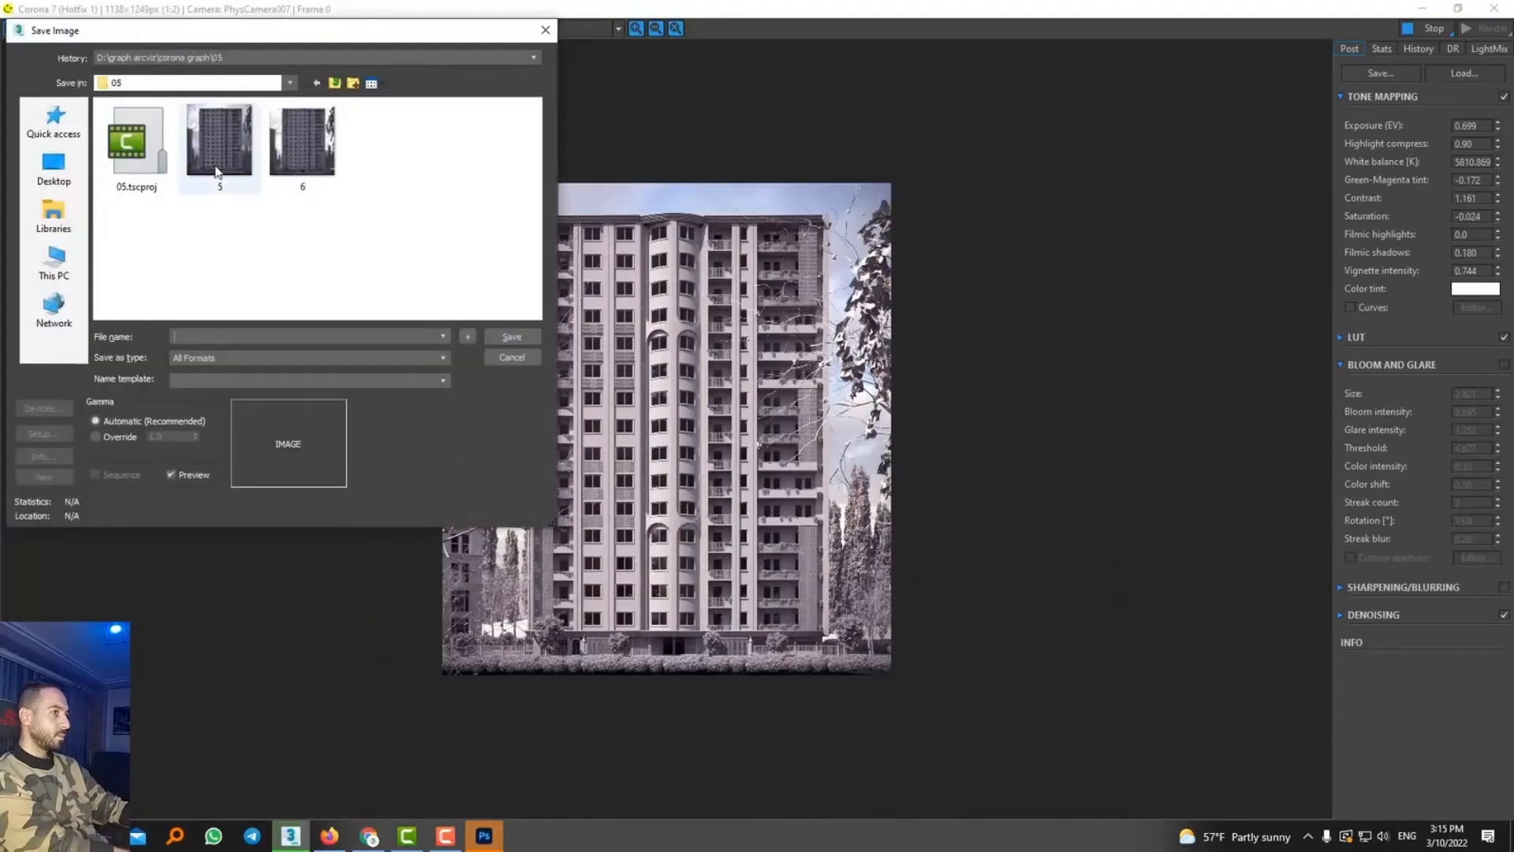
left_click(302, 146)
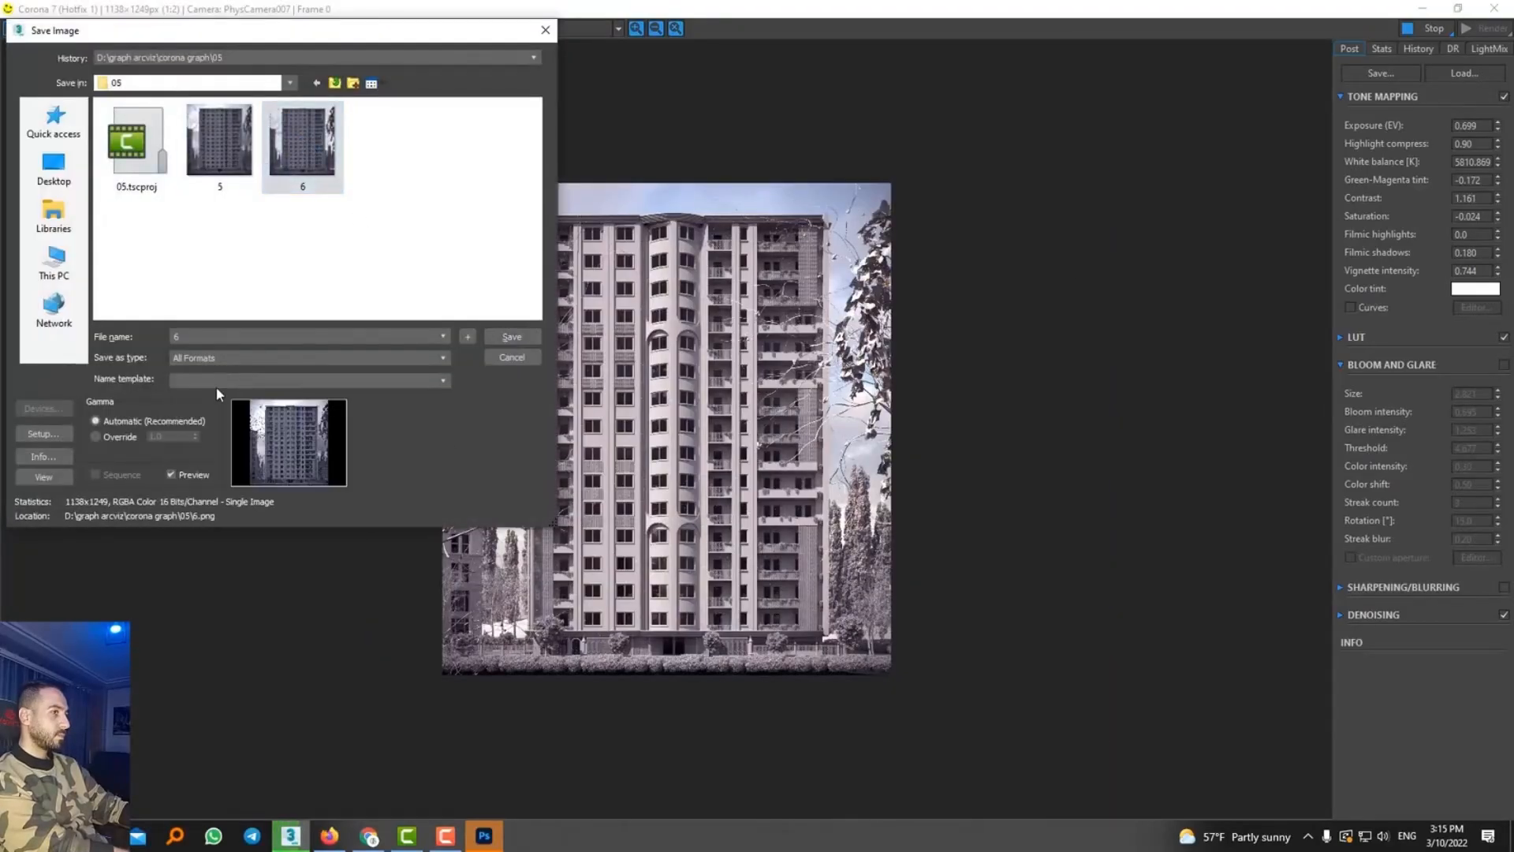
left_click(237, 357)
left_click(206, 407)
left_click(512, 337)
key("Return")
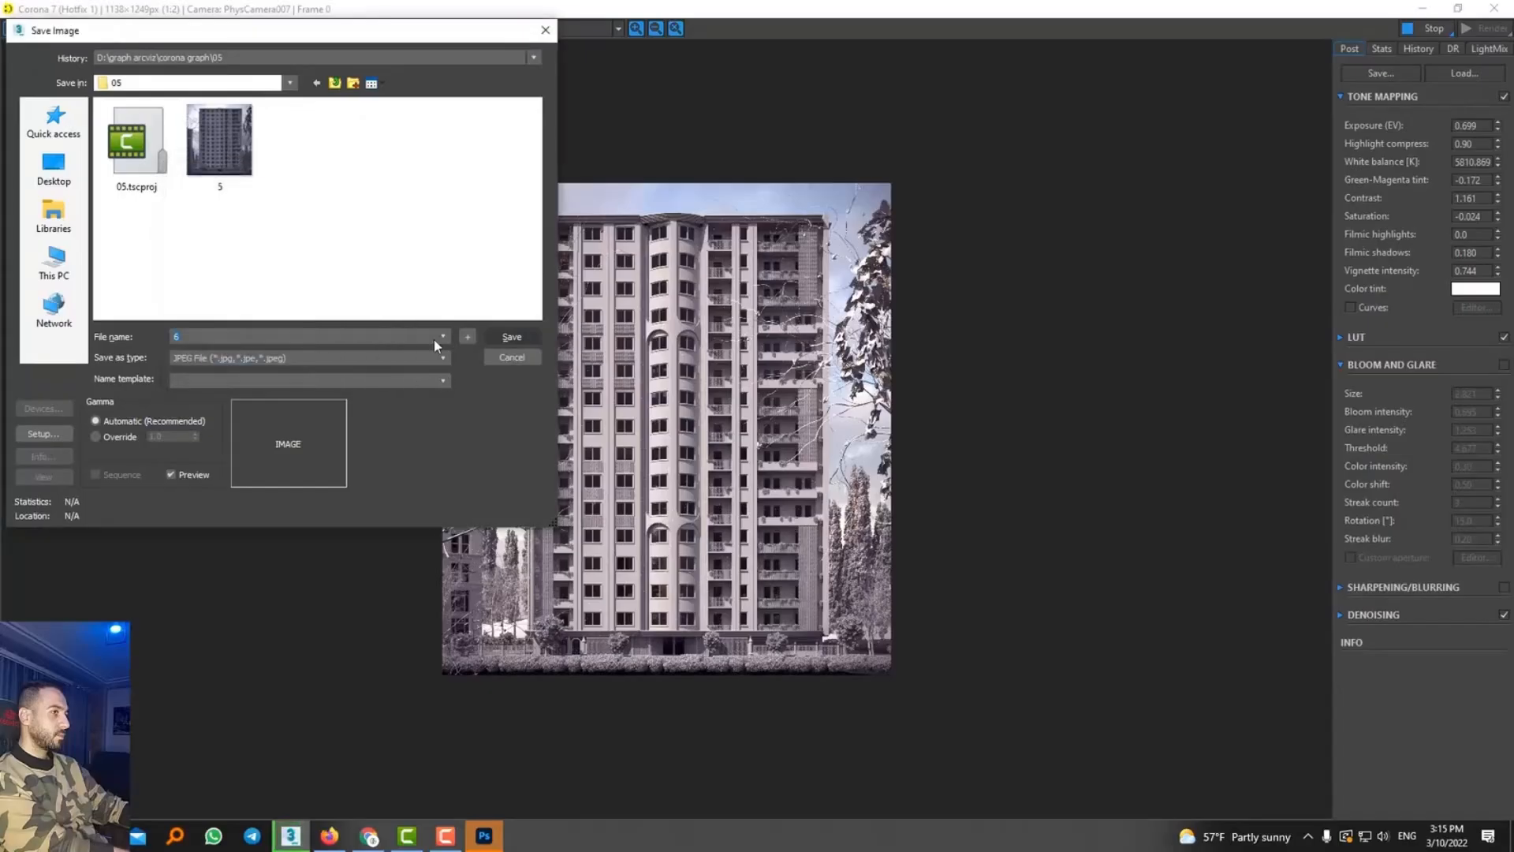
Stop the running render and dismiss the Corona error message window
left_click(1435, 29)
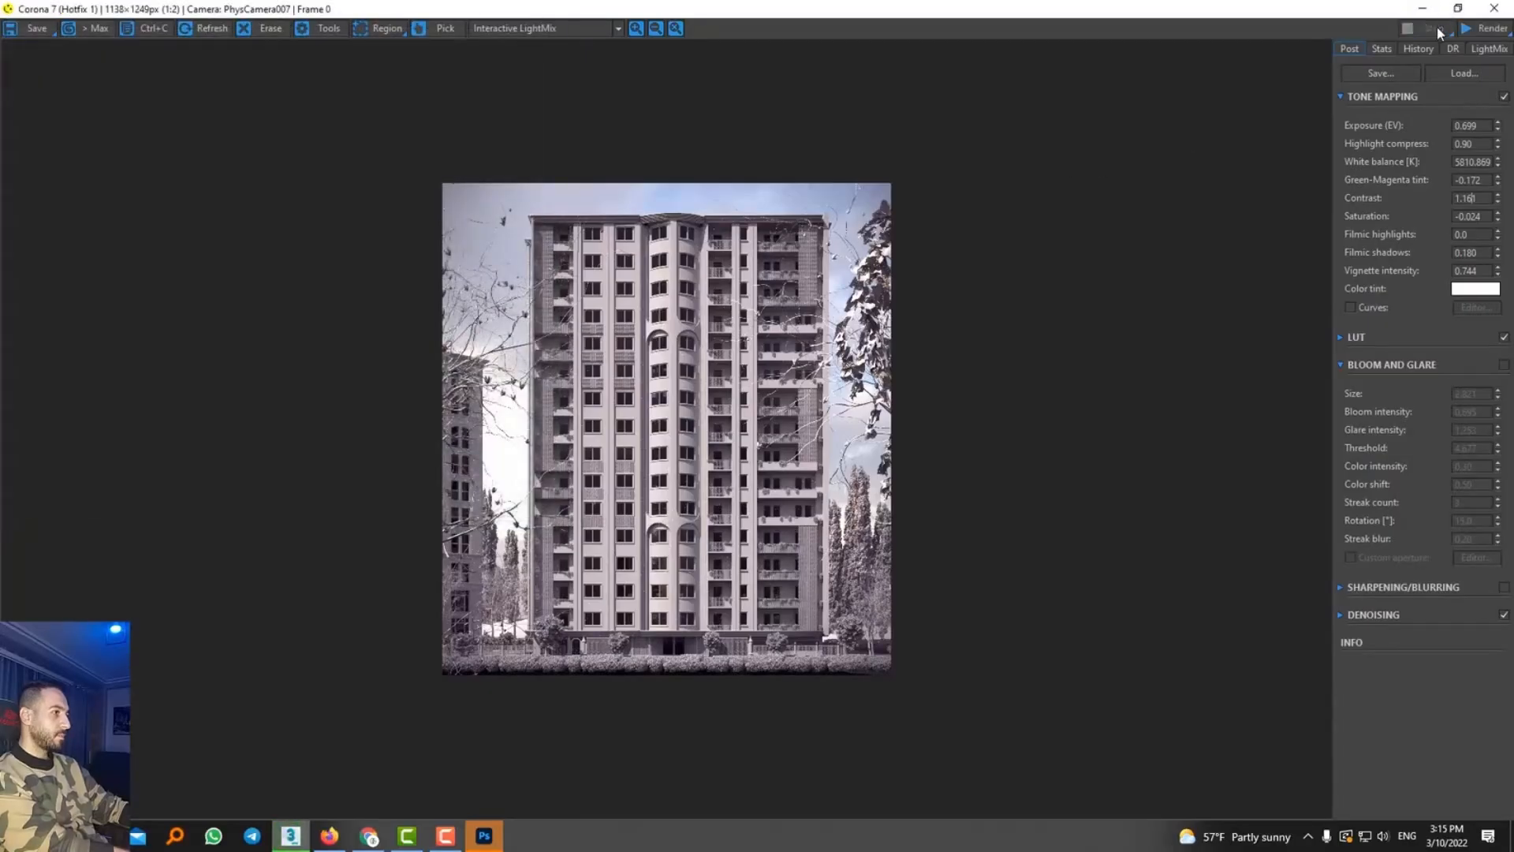
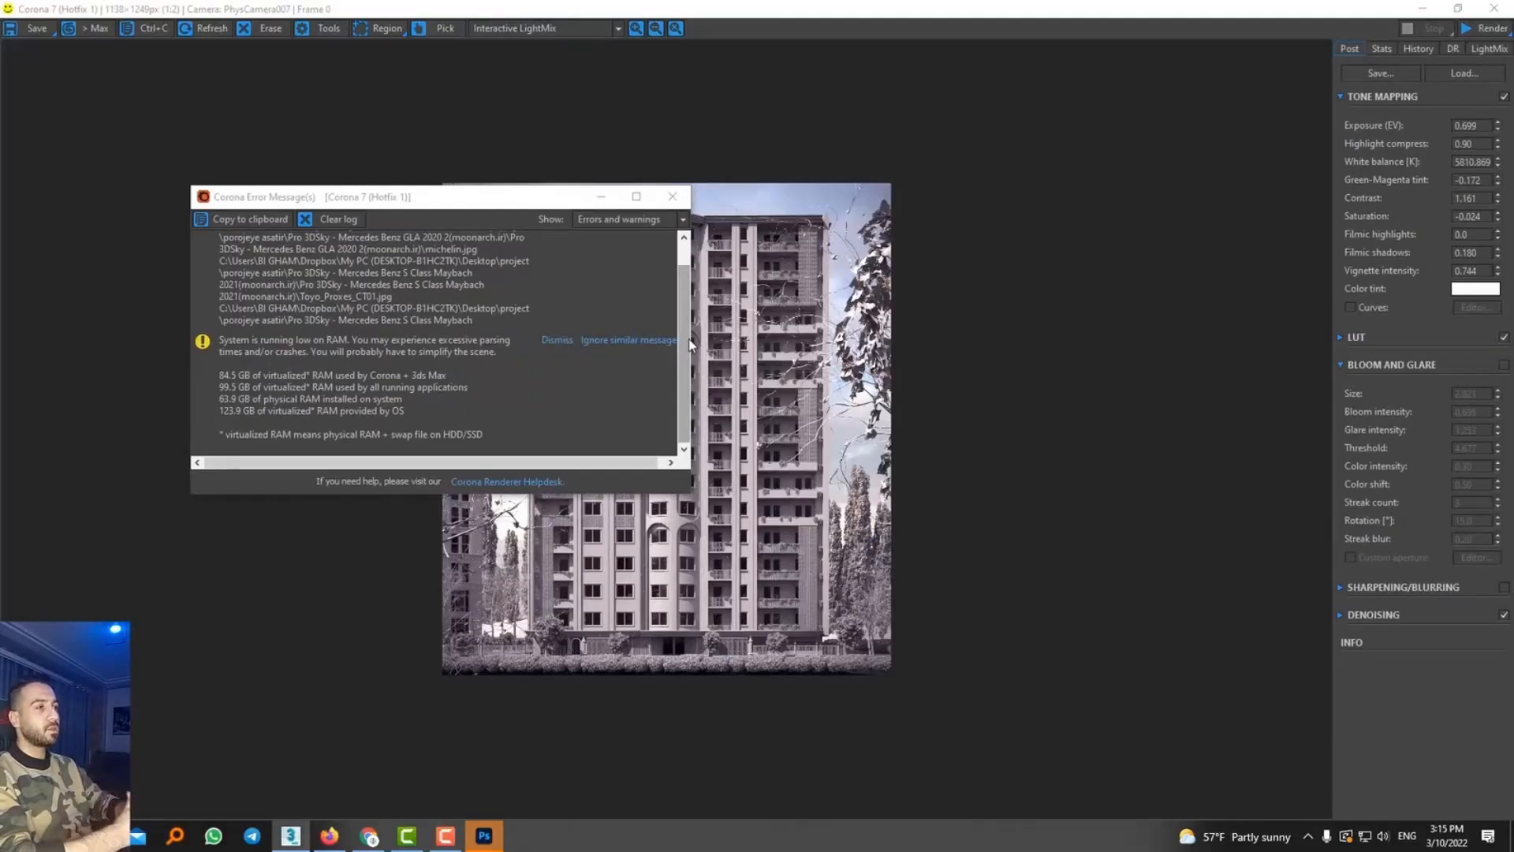
left_click(672, 196)
In LightMix, replace the third HDRI map with the second at intensity 0.032 and switch off CoronaSun001
left_click(1489, 48)
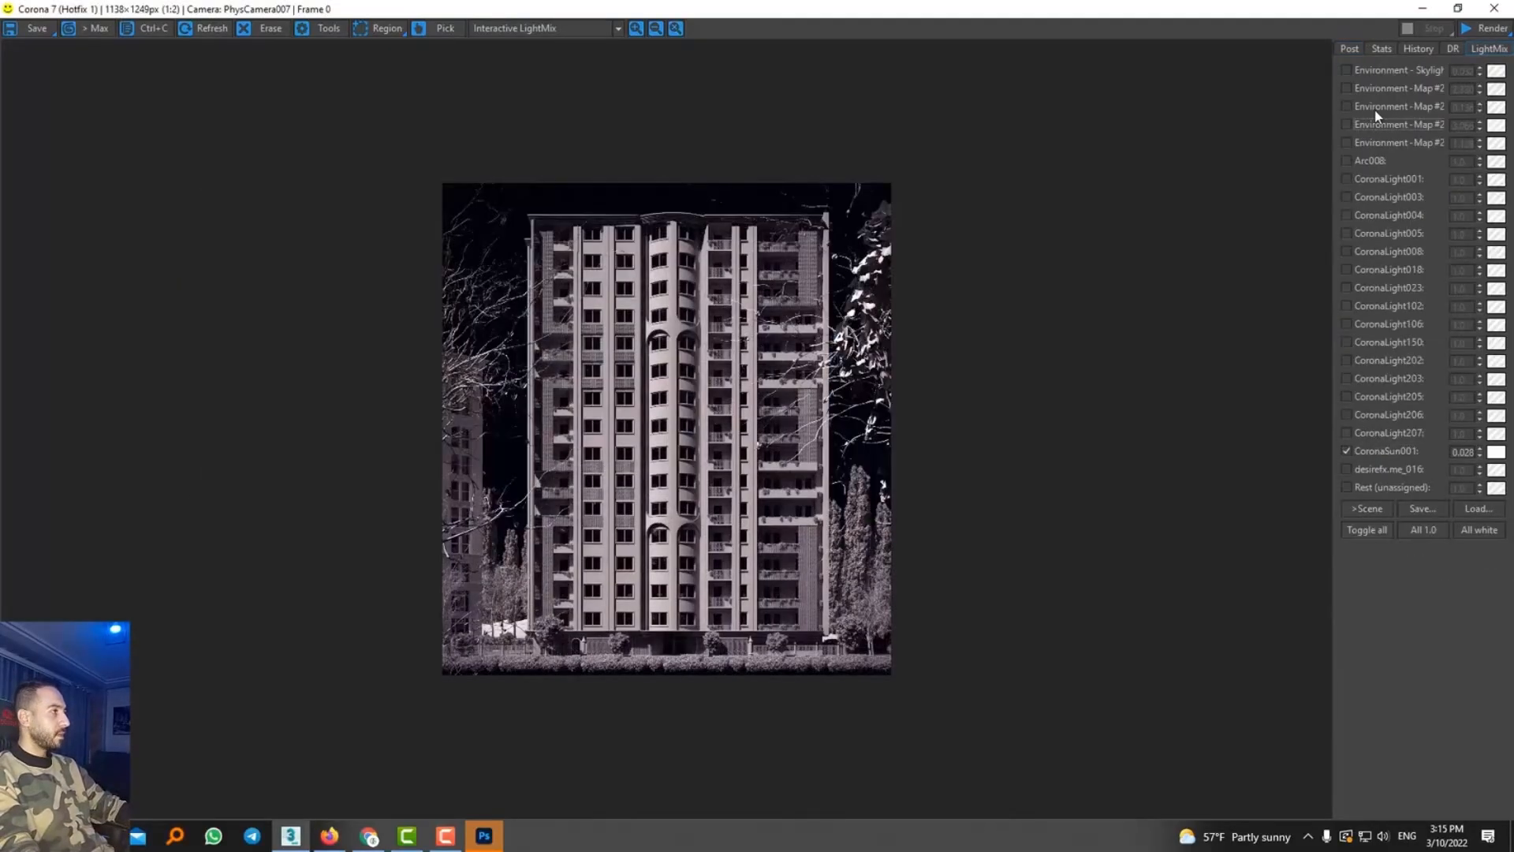
left_click(1367, 89)
left_click(1367, 90)
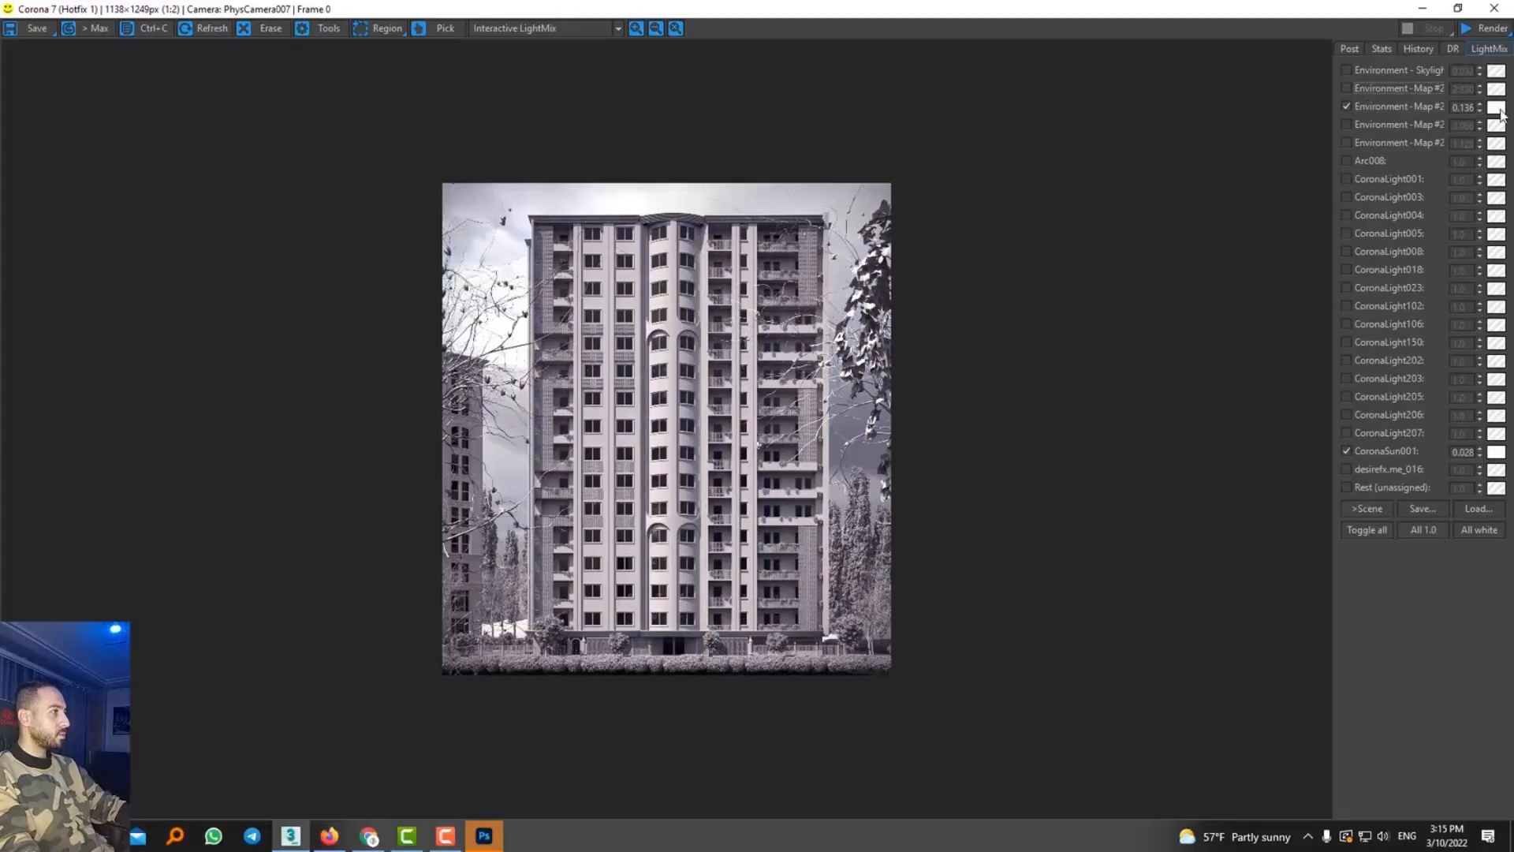
left_click(1381, 450)
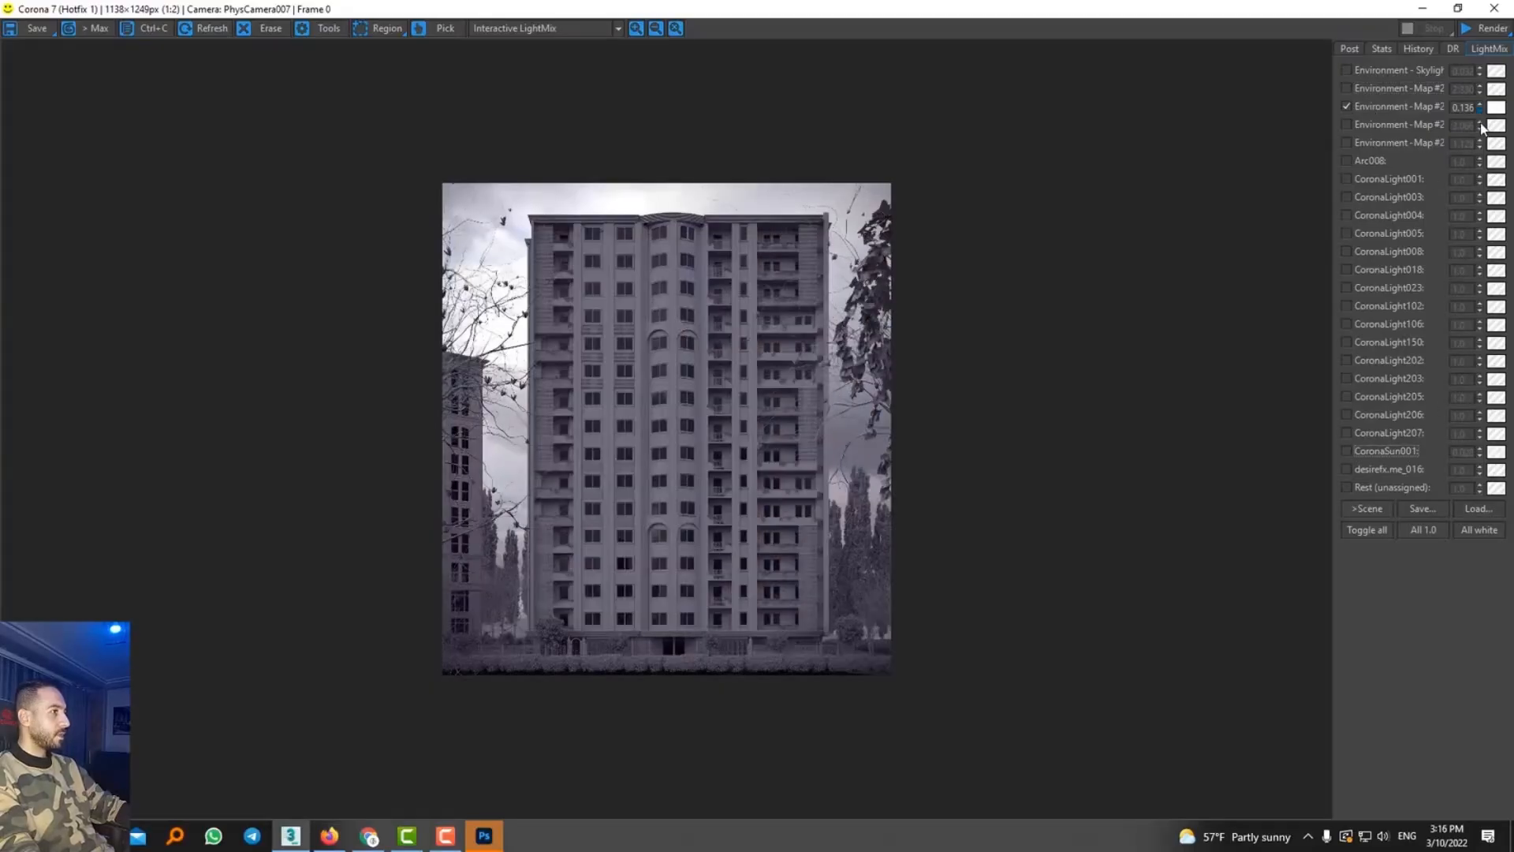
left_click_drag(1482, 126, 1482, 151)
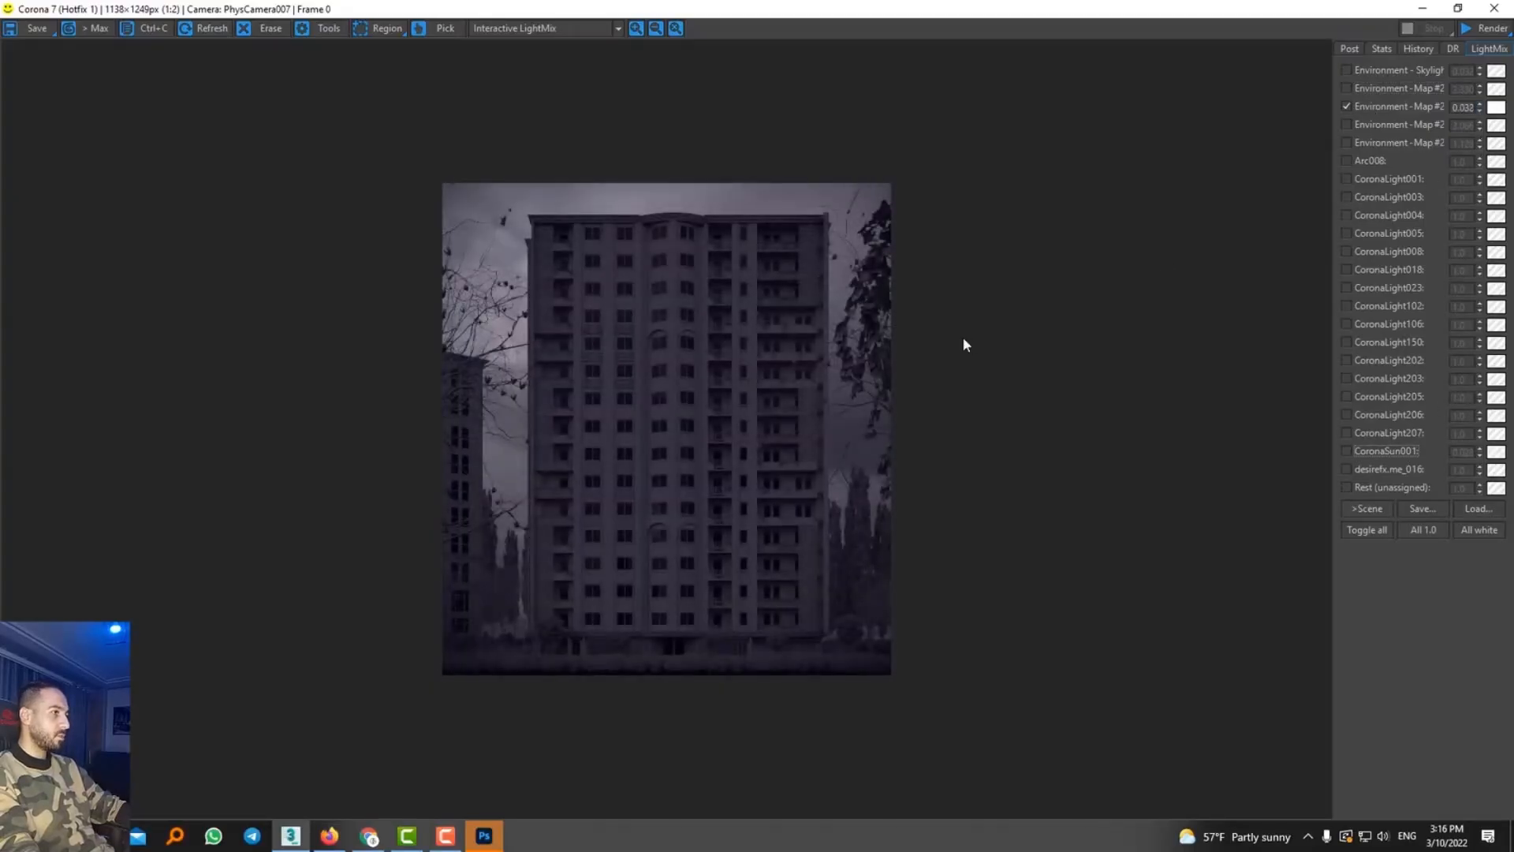
Enable CoronaLight001 in LightMix at intensity 0.096 and tint it a warm 3513 K colour
left_click(1376, 180)
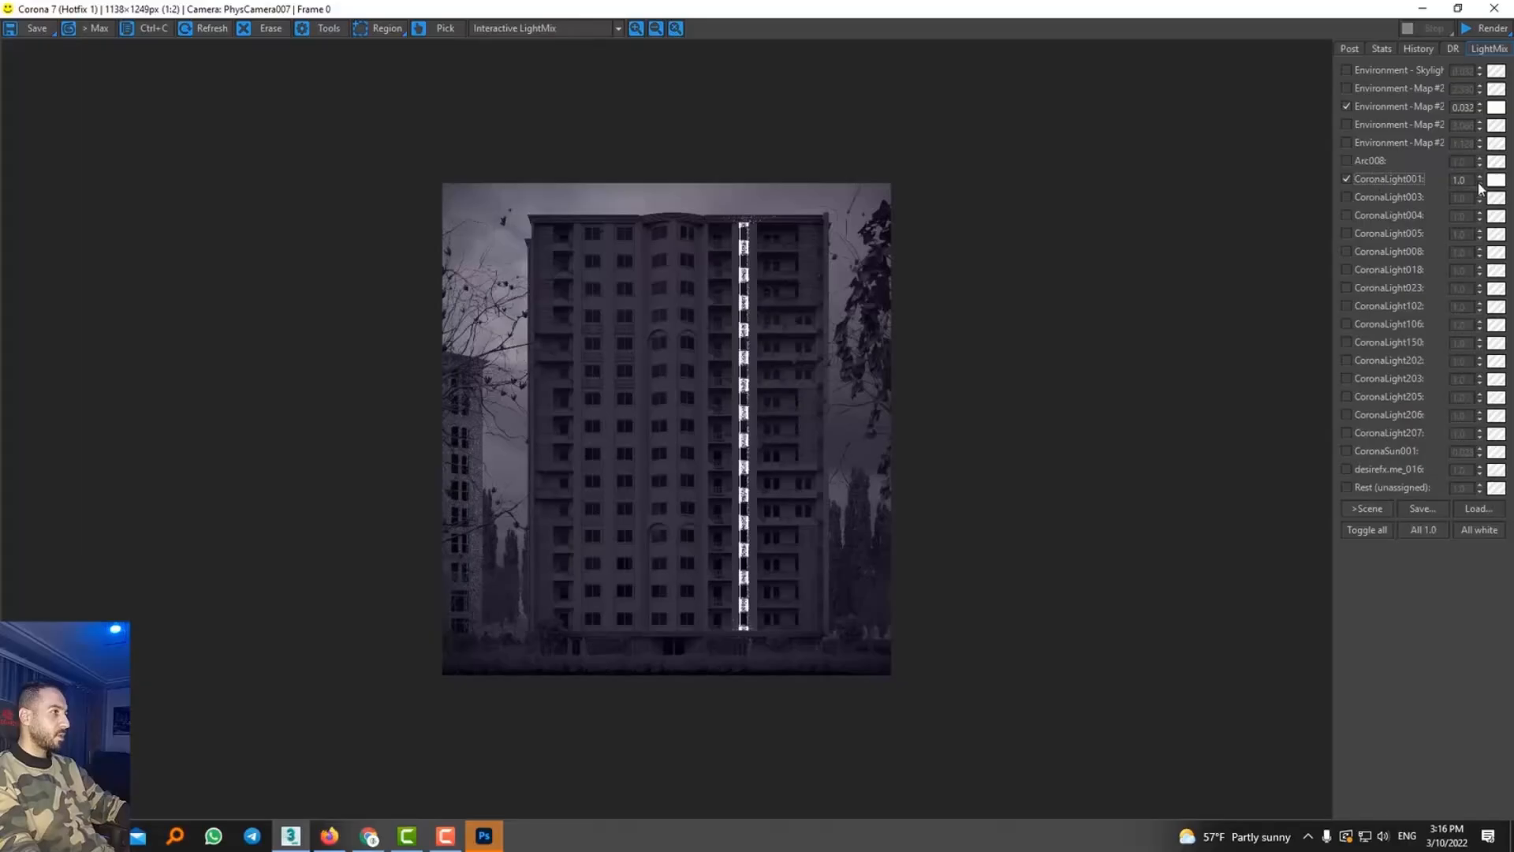
left_click_drag(1480, 184, 1490, 371)
scroll(882, 243, "up", 1)
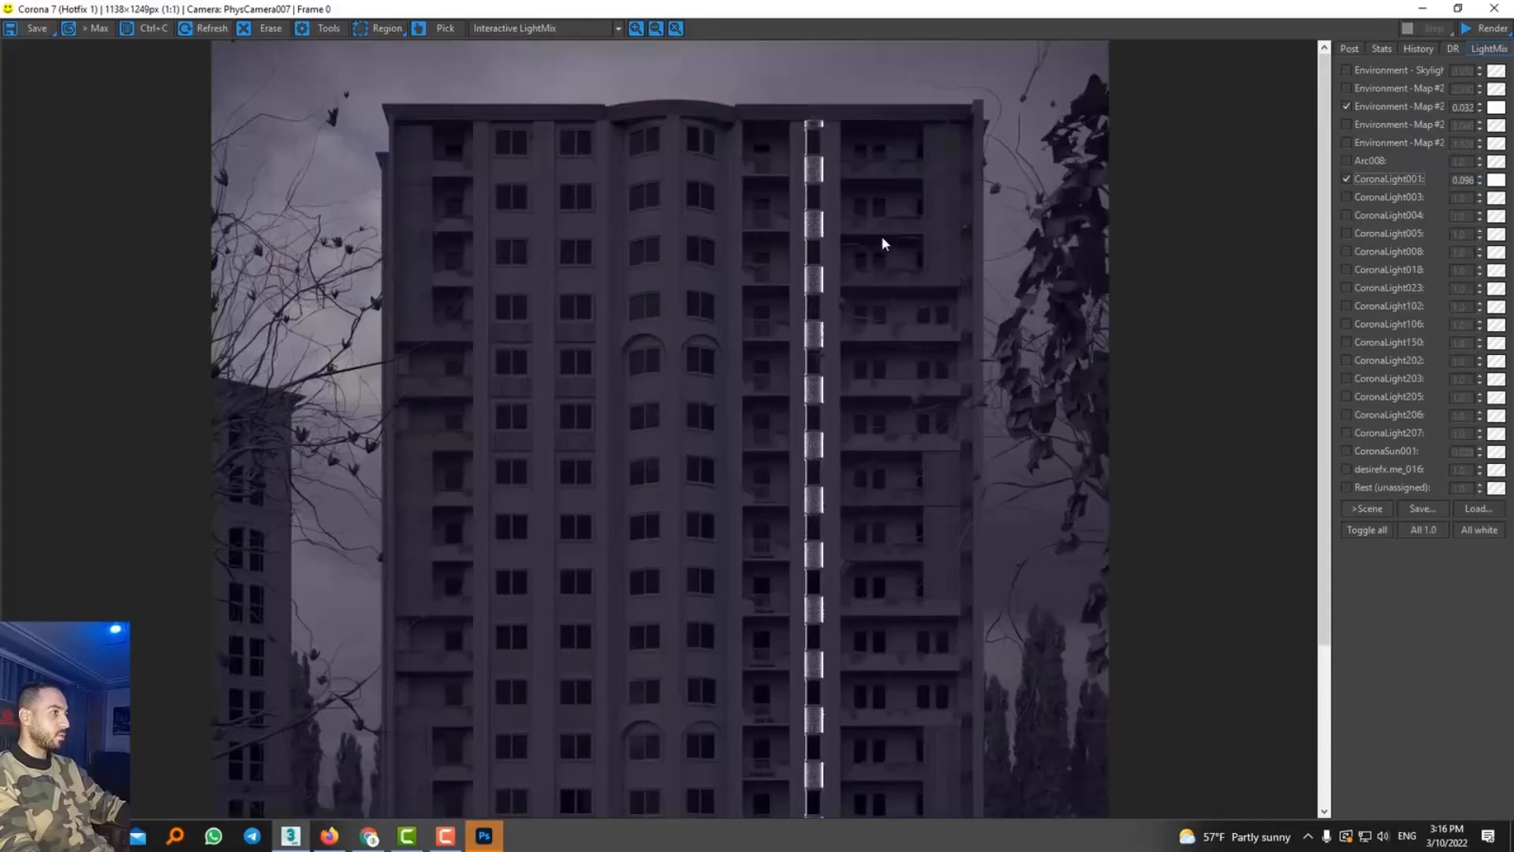
left_click(1493, 183)
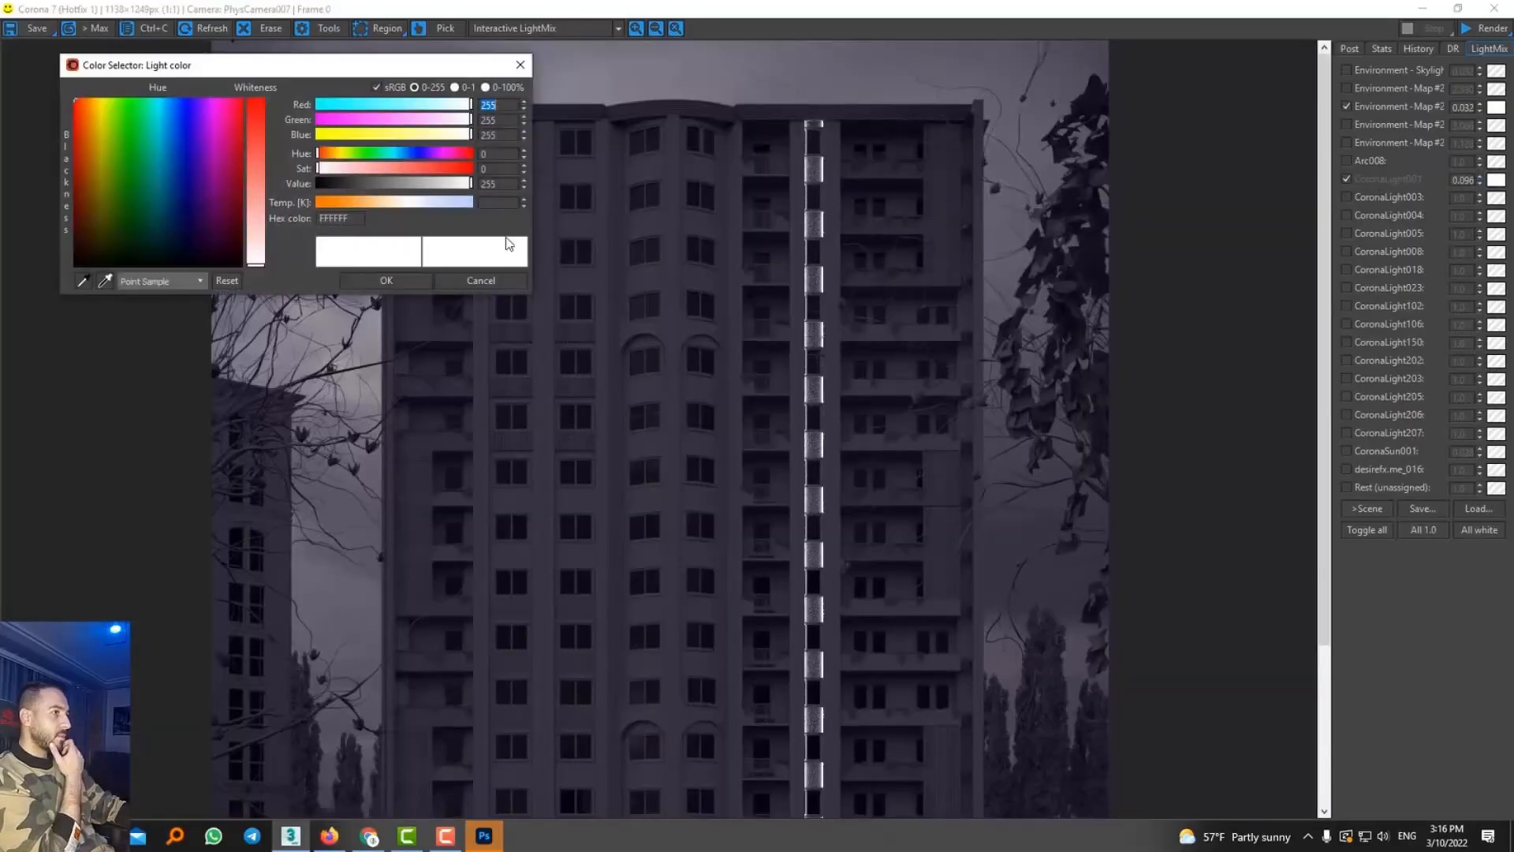
left_click(377, 203)
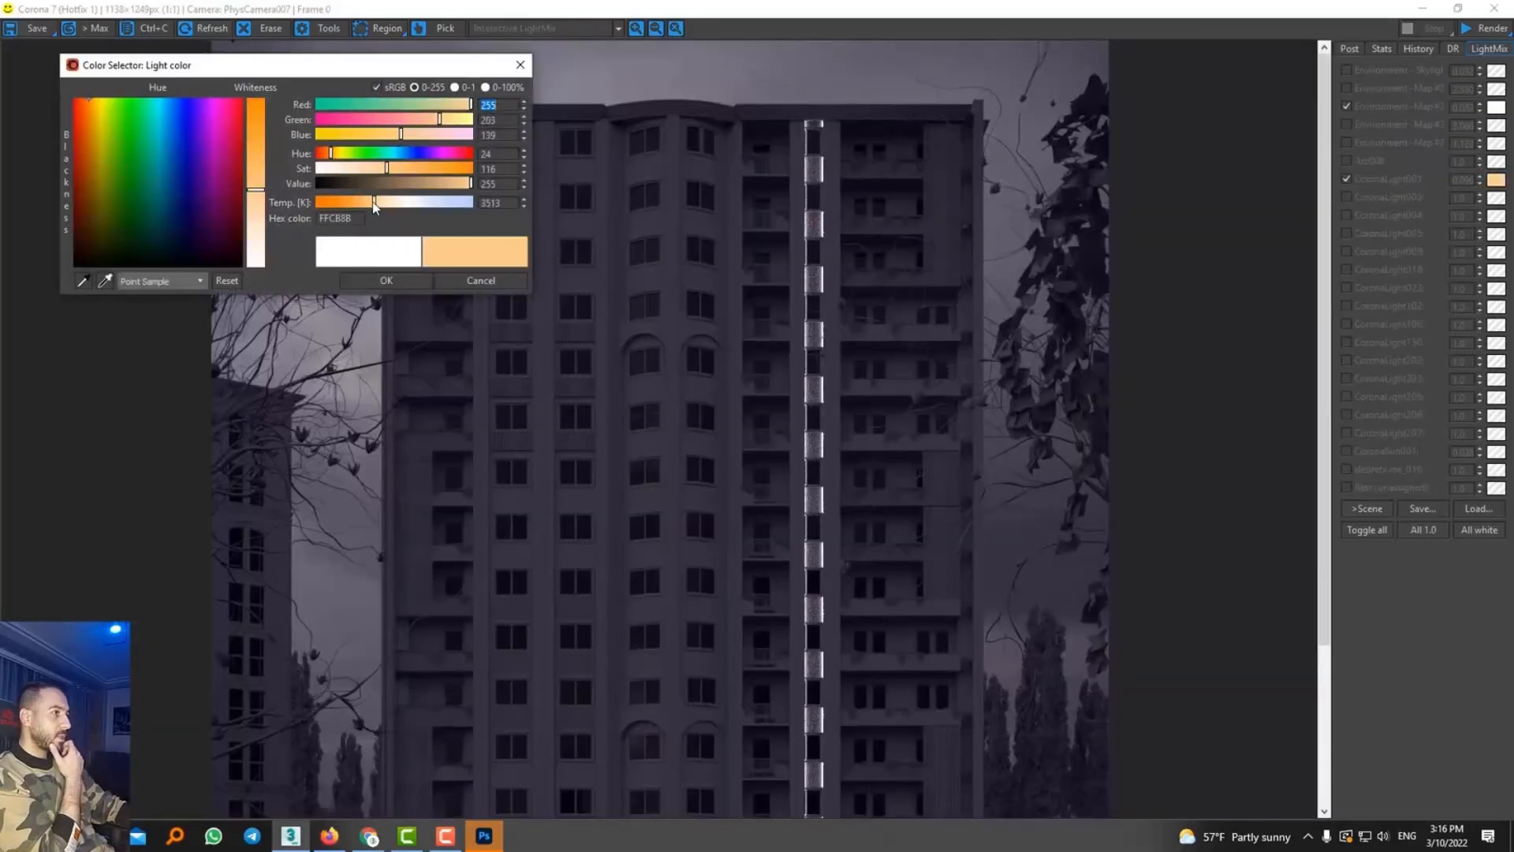
left_click(387, 280)
Enable CoronaLight003 at intensity 0.09 and lower CoronaLight001 to 0.028
left_click(1347, 197)
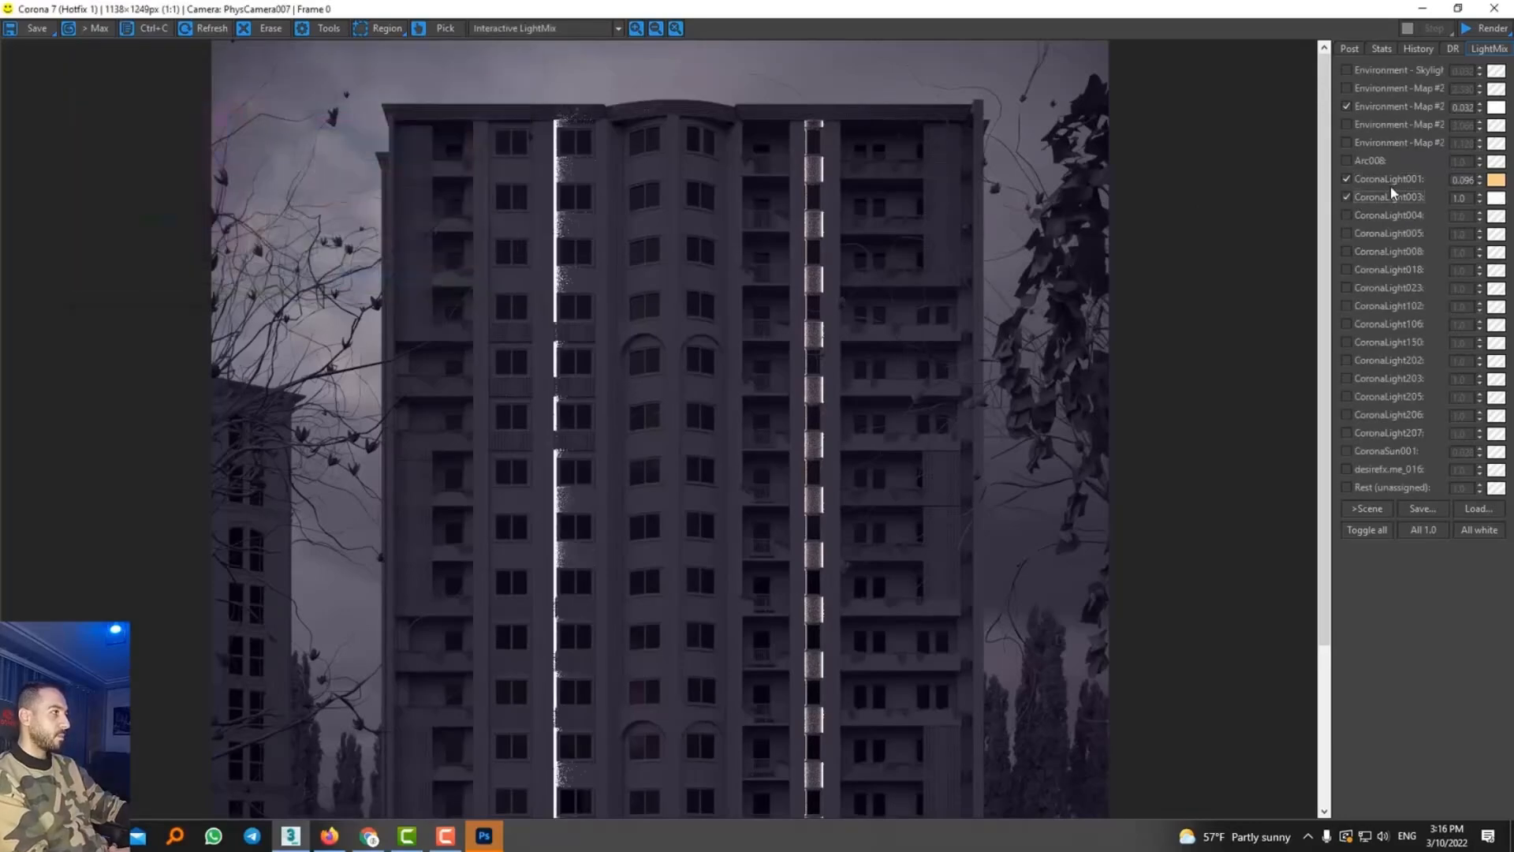
double_click(1461, 197)
type("0")
key("Return")
type("90")
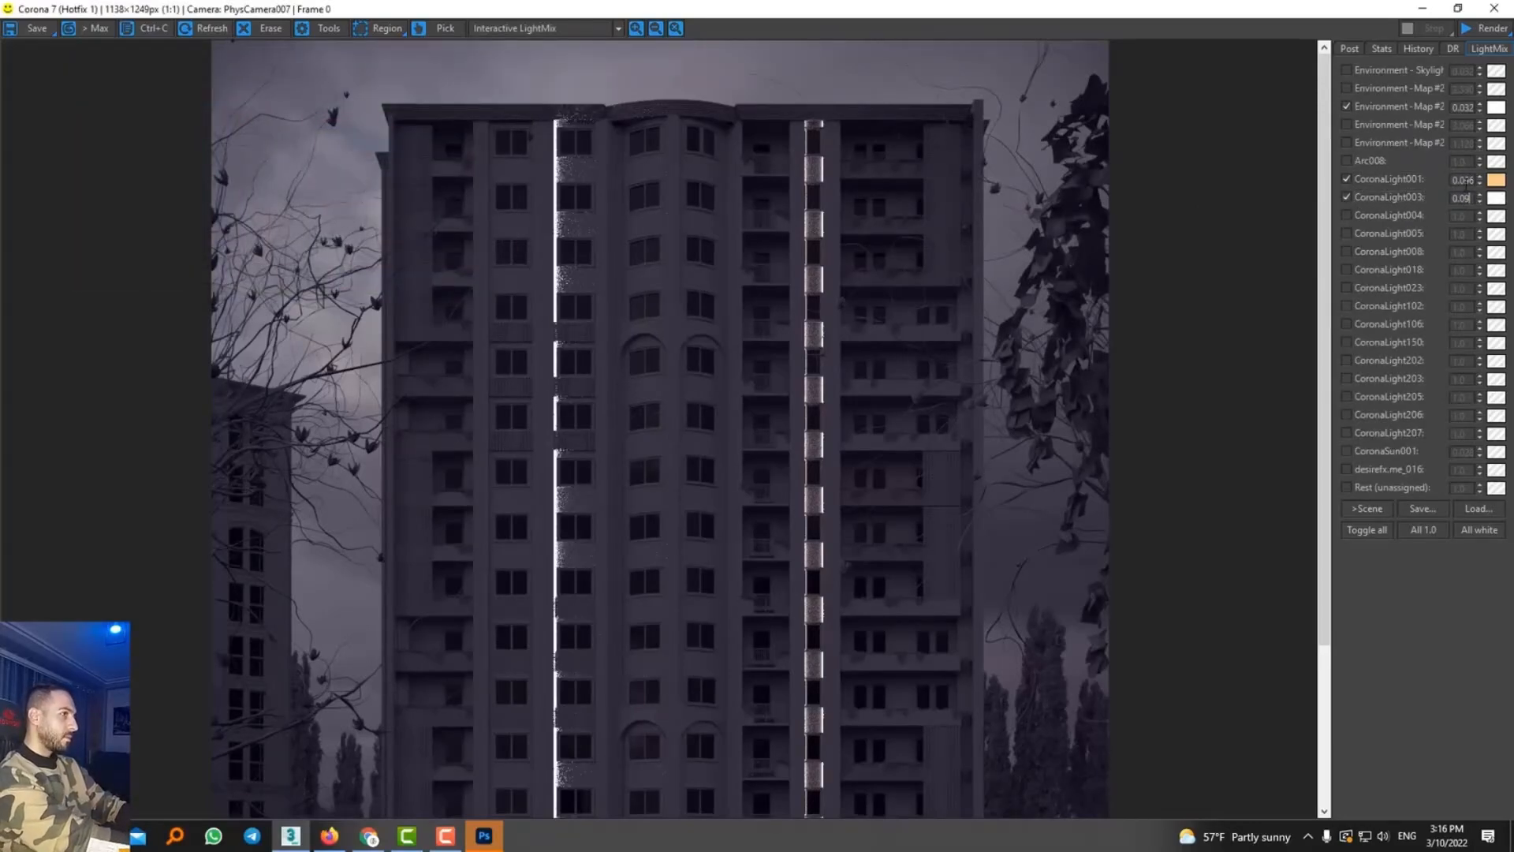
key("Return")
left_click_drag(1483, 189, 1495, 398)
Enable CoronaLight004 at intensity 0.108 and CoronaLight005 at 0.172 in LightMix
left_click(1386, 217)
left_click(1381, 235)
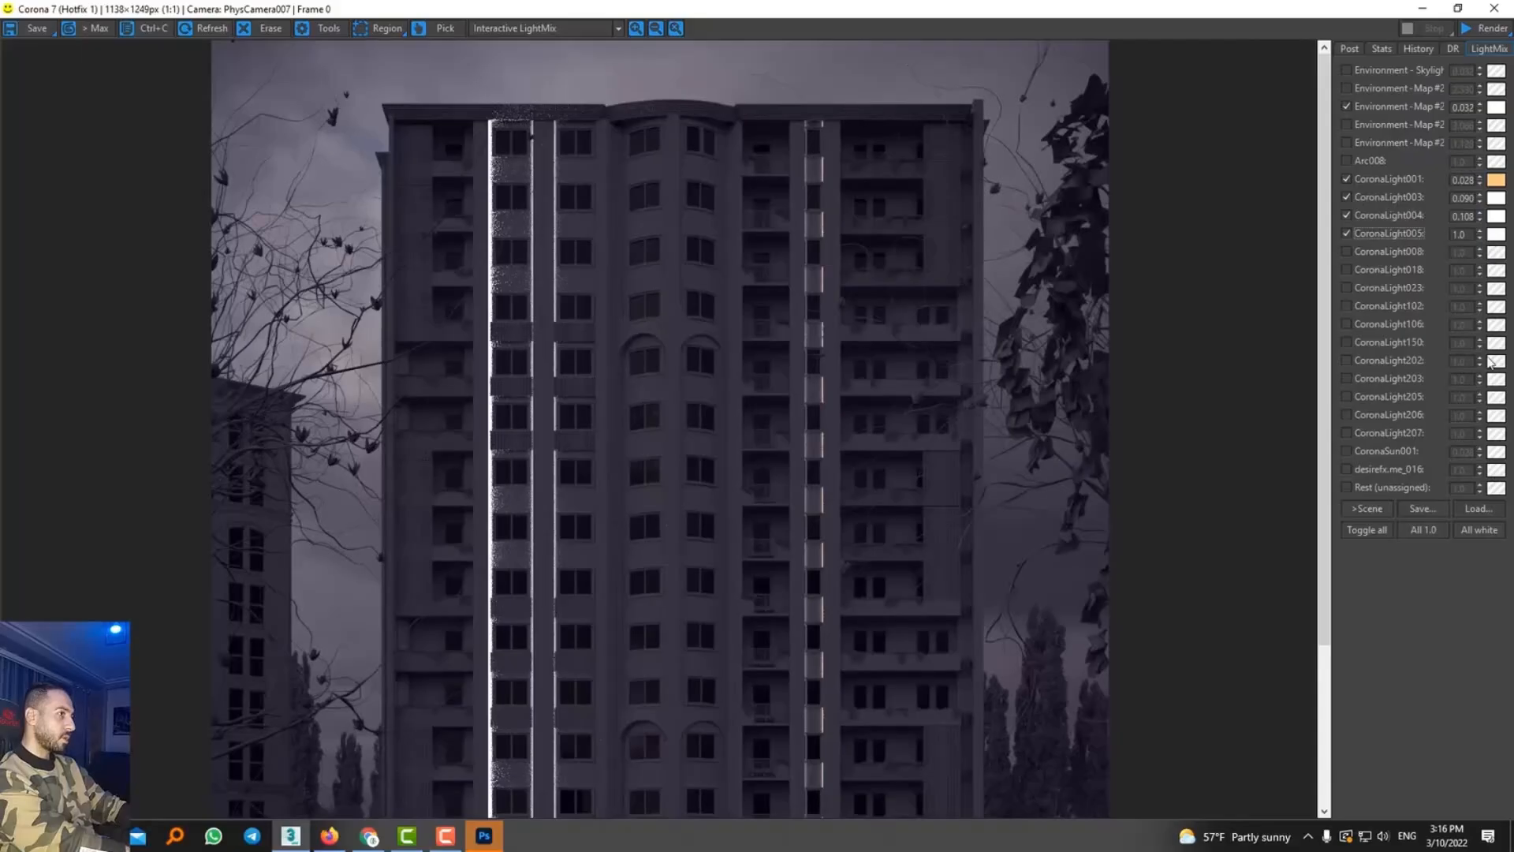
left_click_drag(1485, 244, 1493, 414)
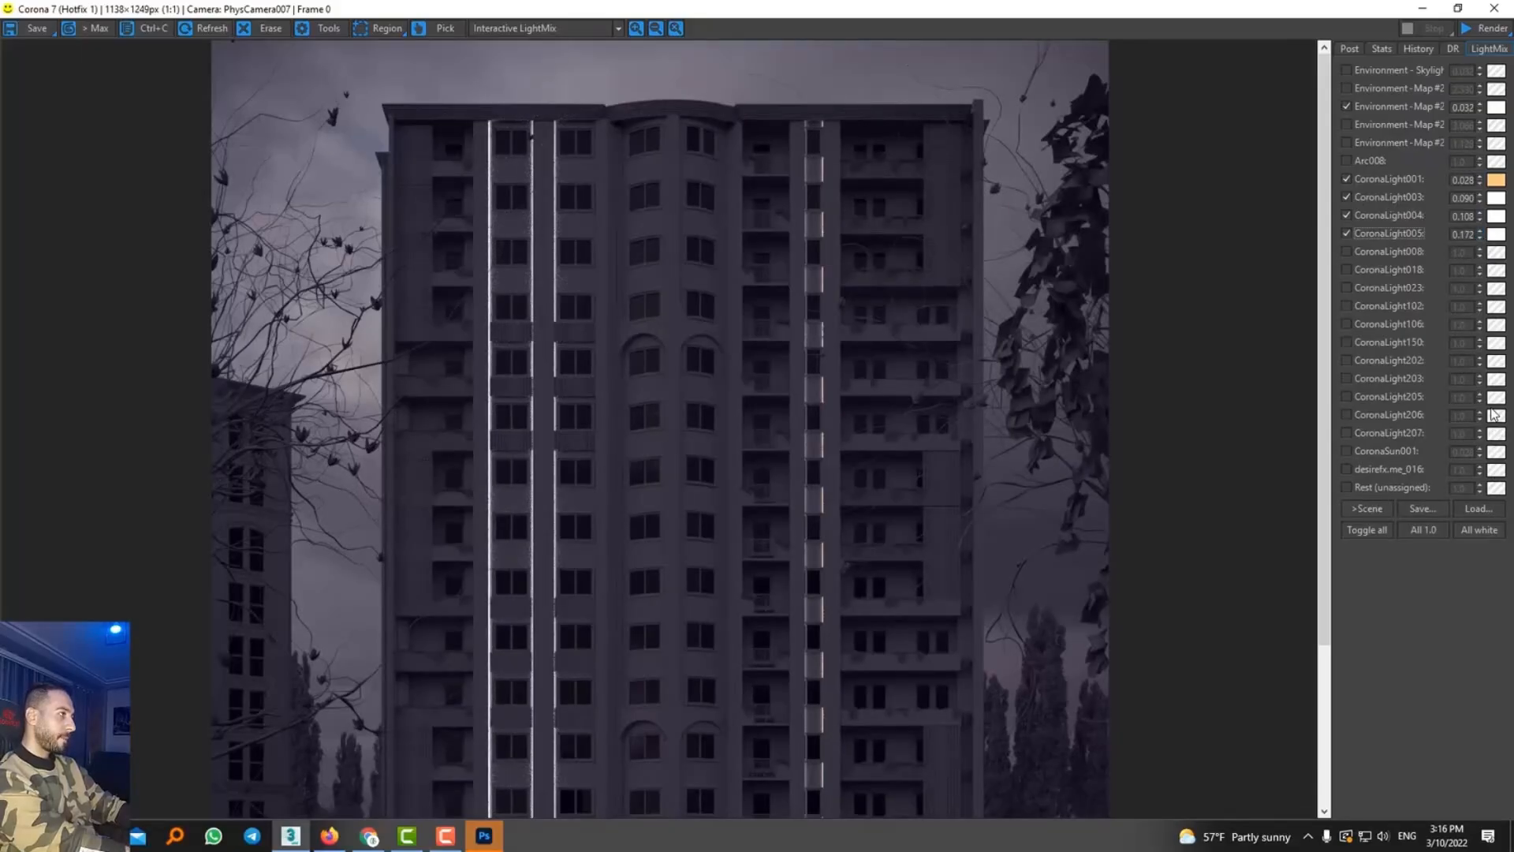
Copy CoronaLight001's warm tint to CoronaLight003, 004 and 005, and enable CoronaLight008 at 0.112 with the same tint
left_click_drag(1500, 179, 1486, 429)
left_click(1358, 252)
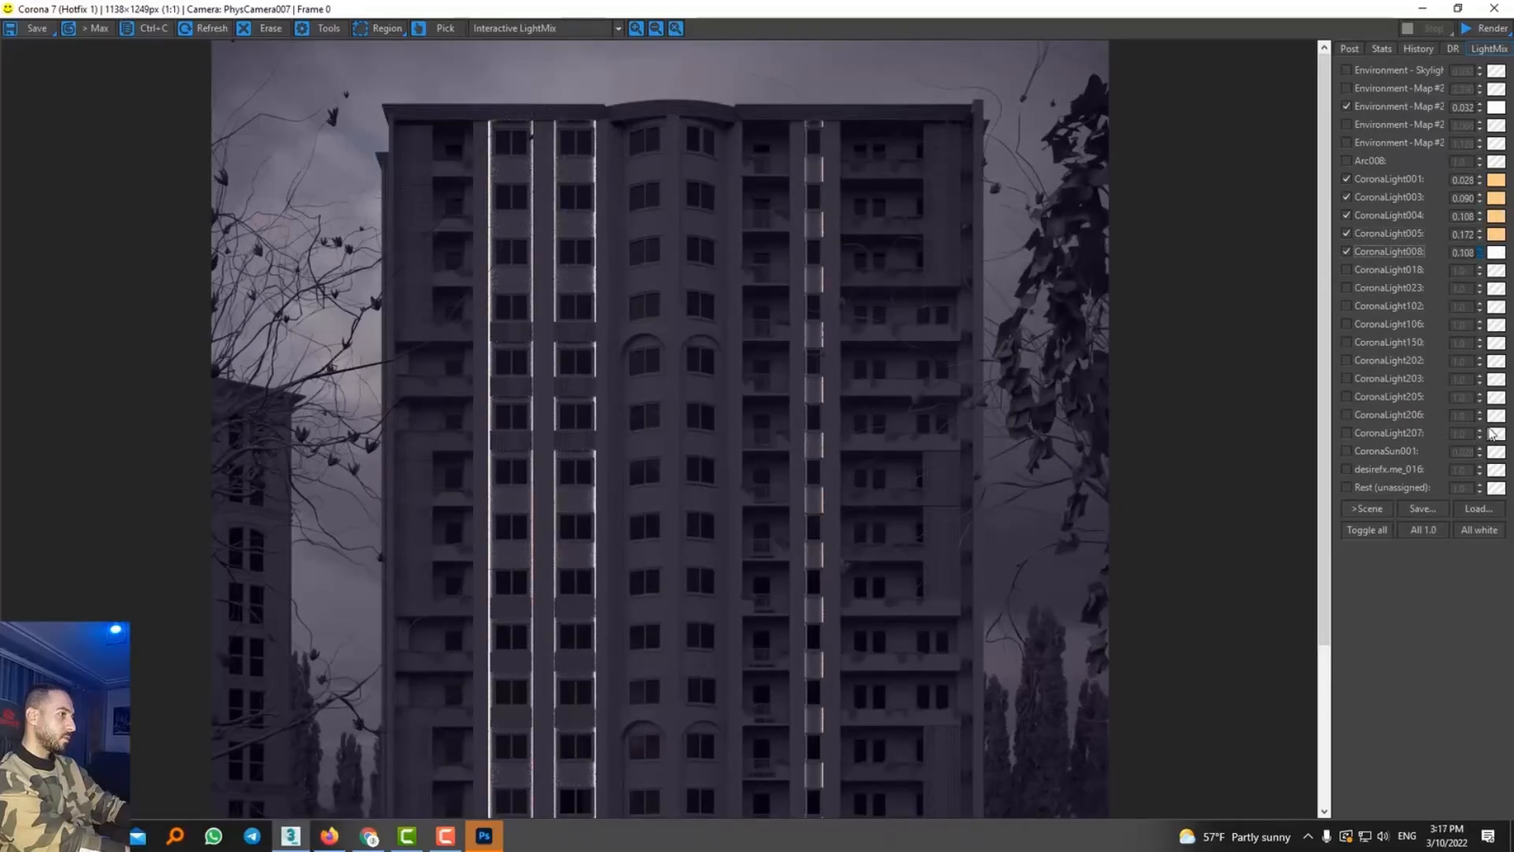
left_click_drag(1491, 251, 1496, 253)
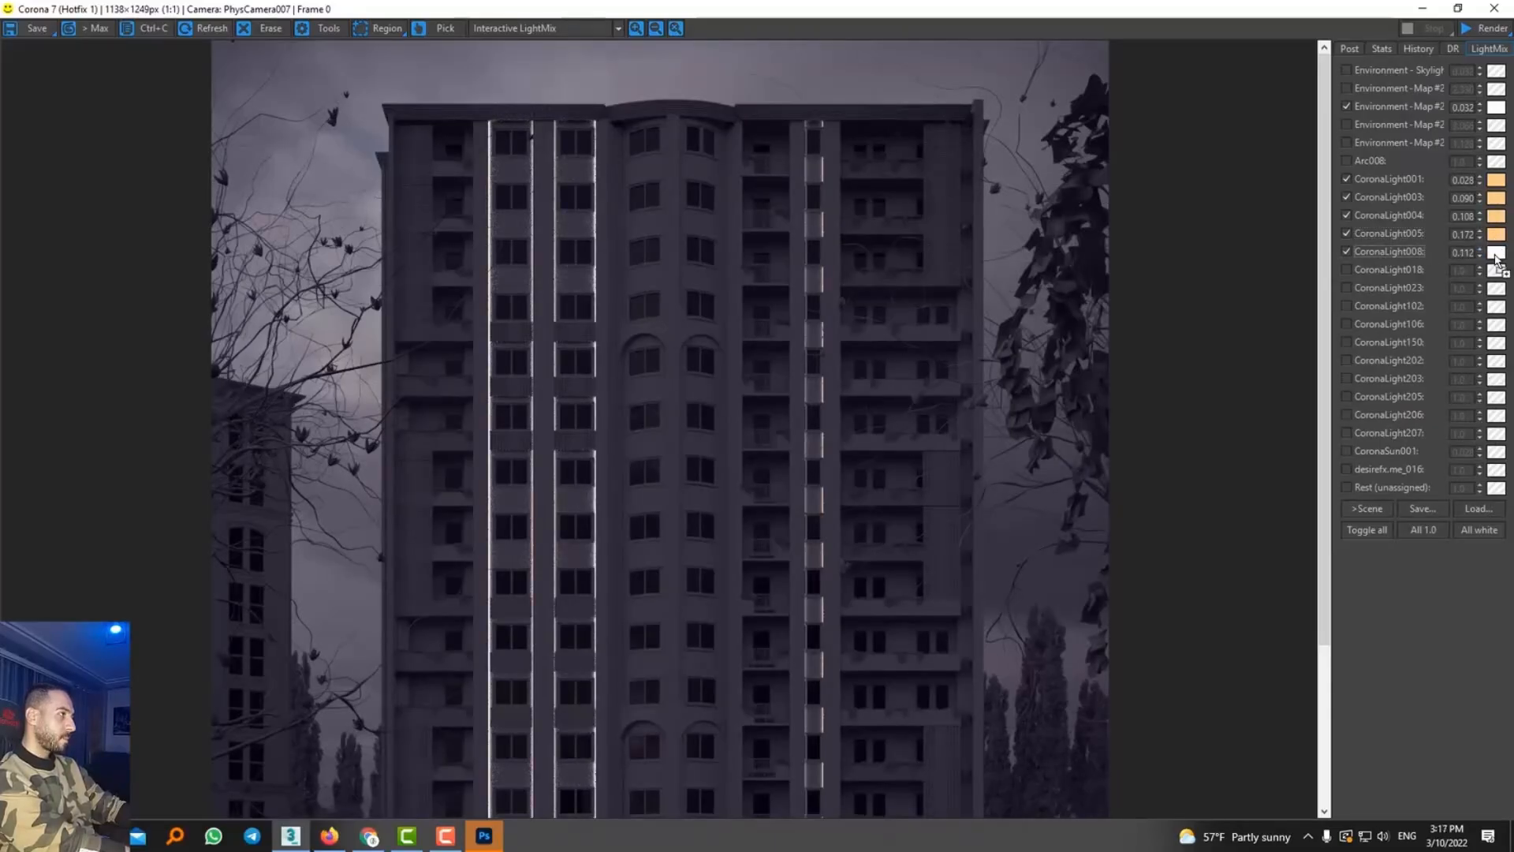
Preview the contributions of CoronaLight018, CoronaLight023 and CoronaLight102 by switching each on and off in turn
left_click(1385, 272)
scroll(978, 585, "down", 1)
scroll(871, 655, "up", 1)
left_click(1363, 274)
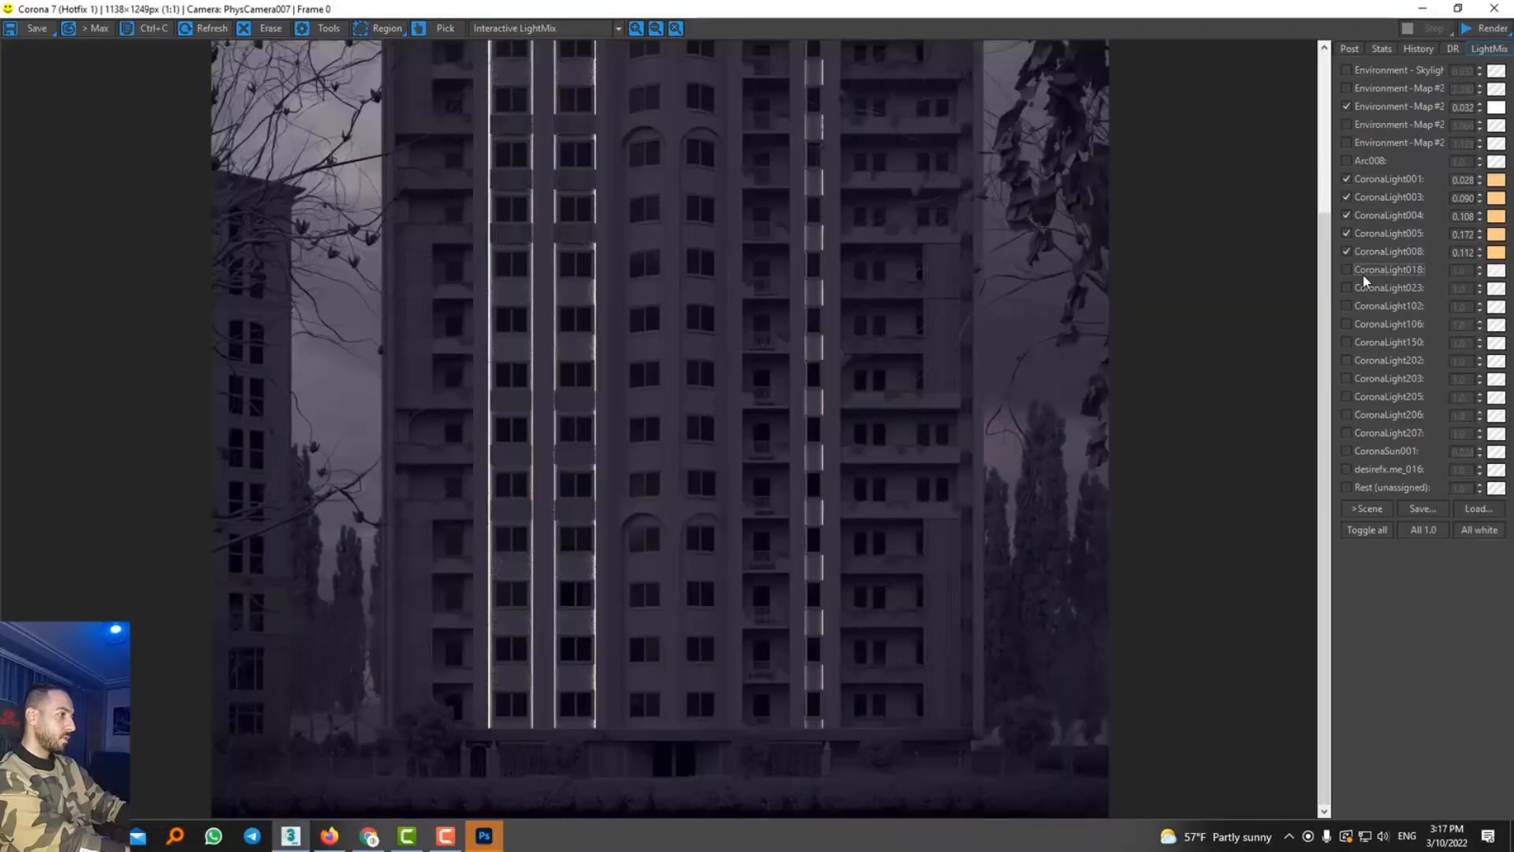
left_click(1364, 274)
left_click(1363, 273)
left_click(1361, 287)
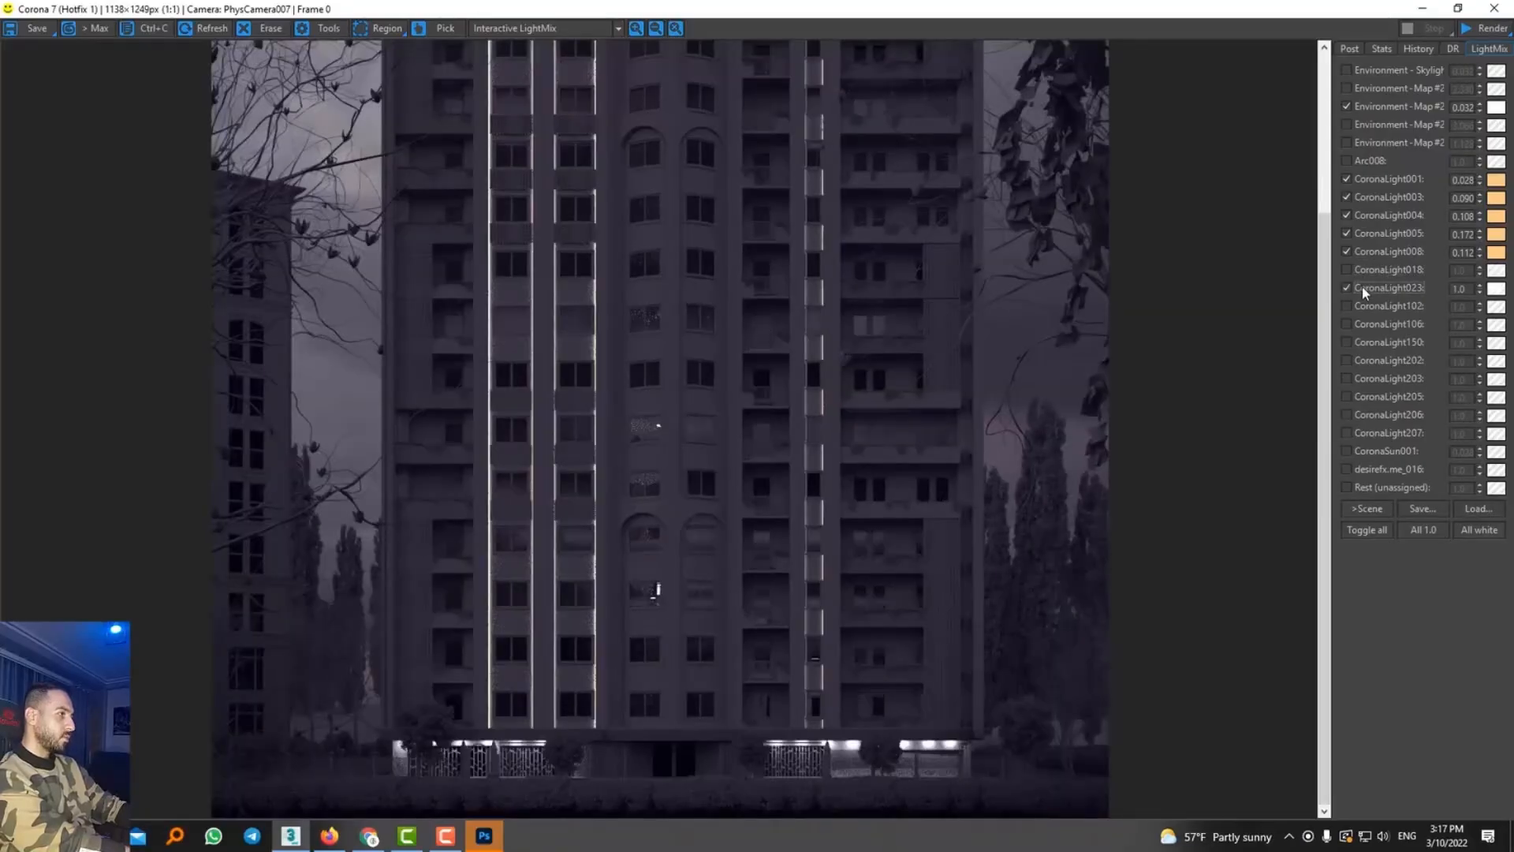
left_click(1361, 286)
left_click(1363, 304)
left_click(1362, 305)
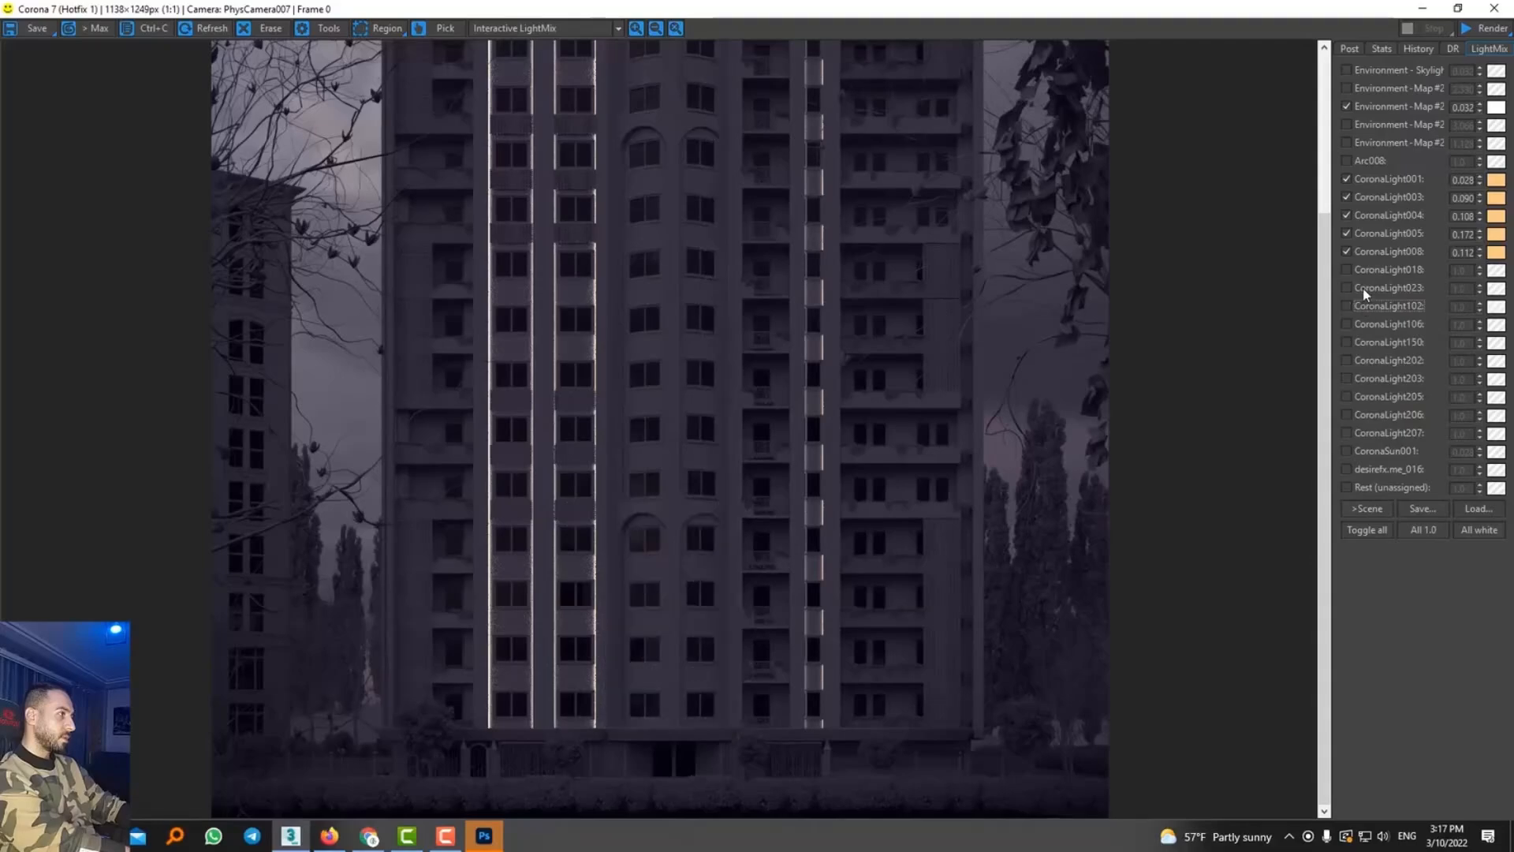
Enable CoronaLight102 and set its intensity to 0.192, checking the uplights around the central arch
left_click(1363, 304)
left_click_drag(1479, 309, 1483, 441)
scroll(738, 748, "up", 1)
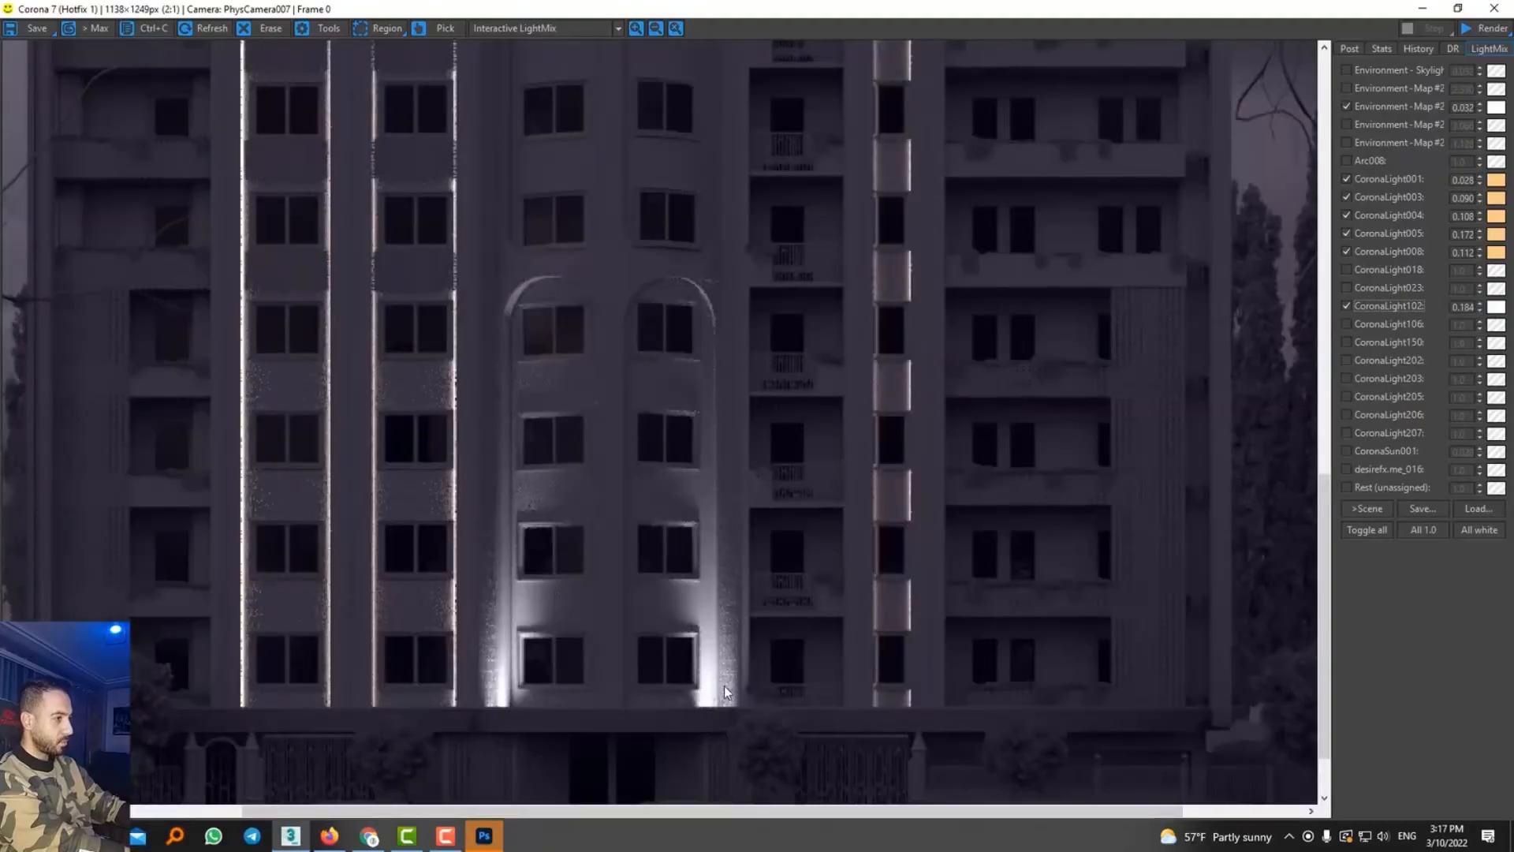
scroll(724, 684, "down", 1)
scroll(655, 678, "up", 1)
scroll(631, 706, "down", 1)
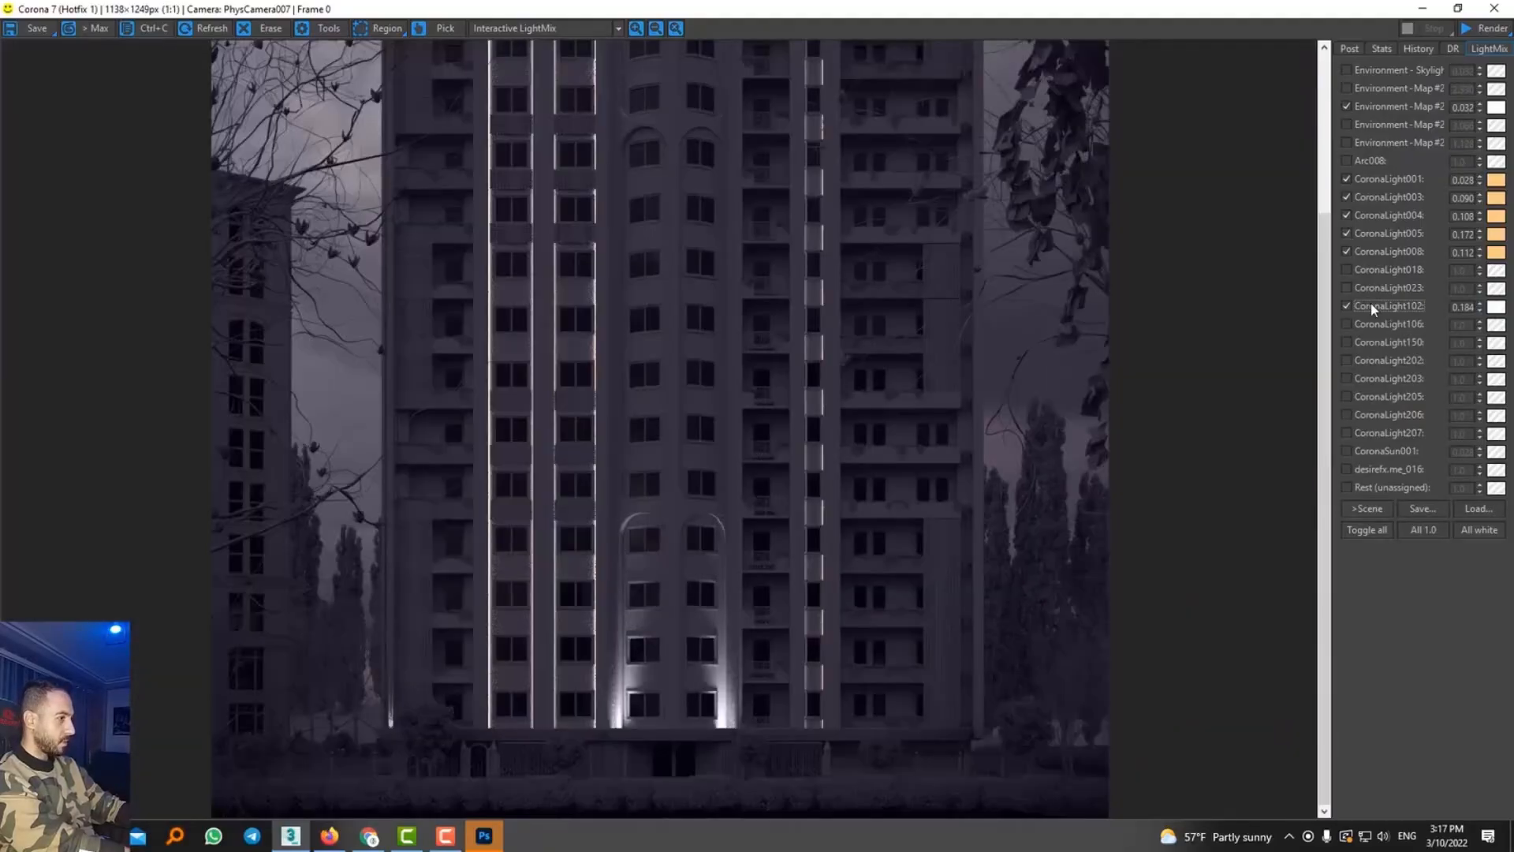
left_click_drag(1481, 308, 1480, 304)
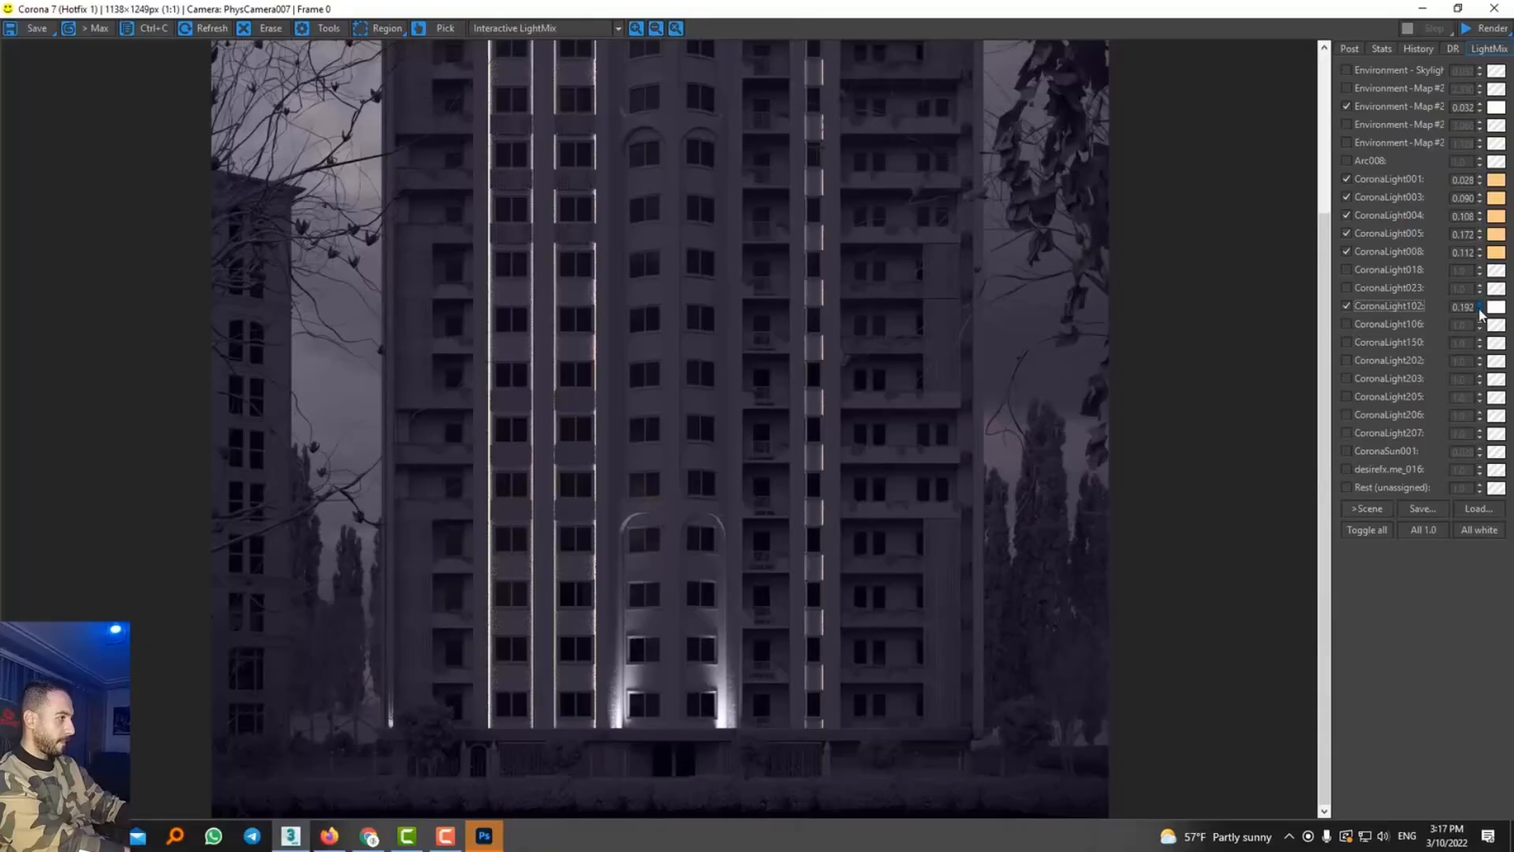
Enable CoronaLight106 at intensity 0.192 and CoronaLight150 at 4.809, checking the lights on the facade and at ground level
left_click(1403, 326)
left_click_drag(1483, 371, 1493, 491)
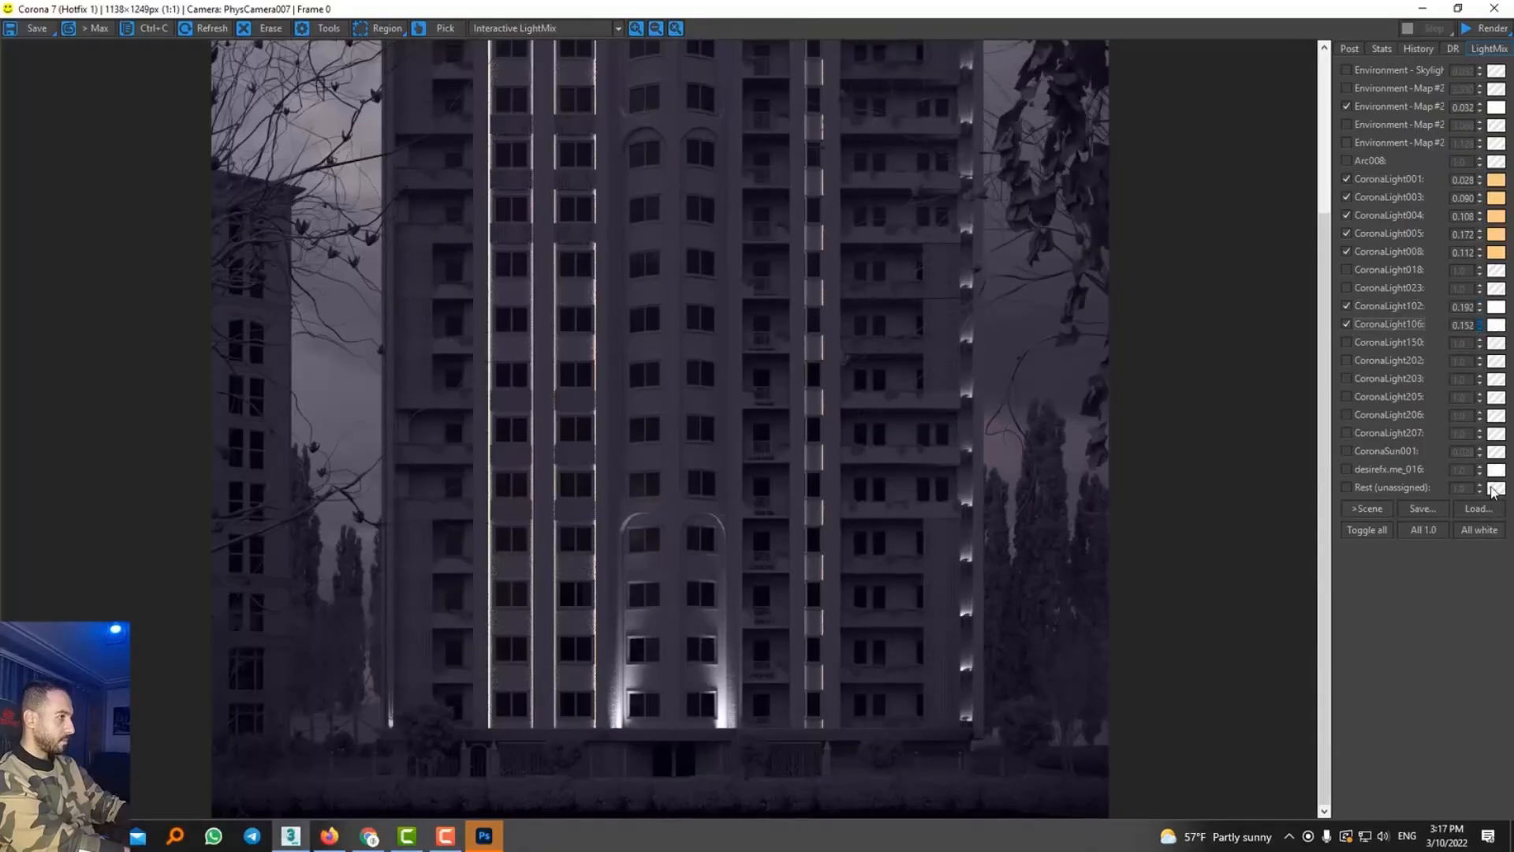
left_click(1386, 343)
left_click_drag(1481, 347, 1467, 166)
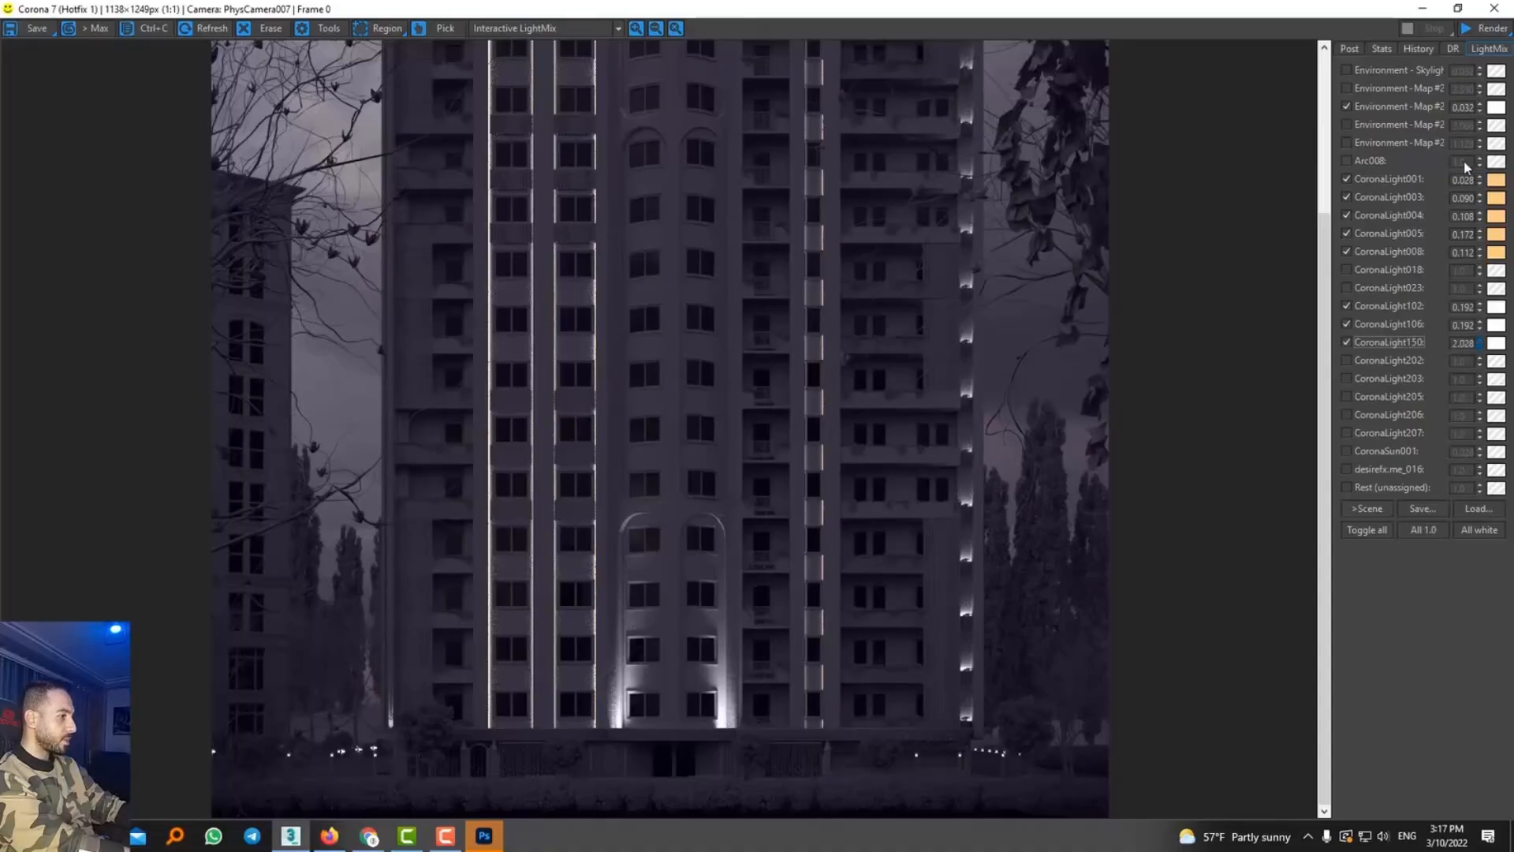
left_click_drag(1448, 31, 1450, 65)
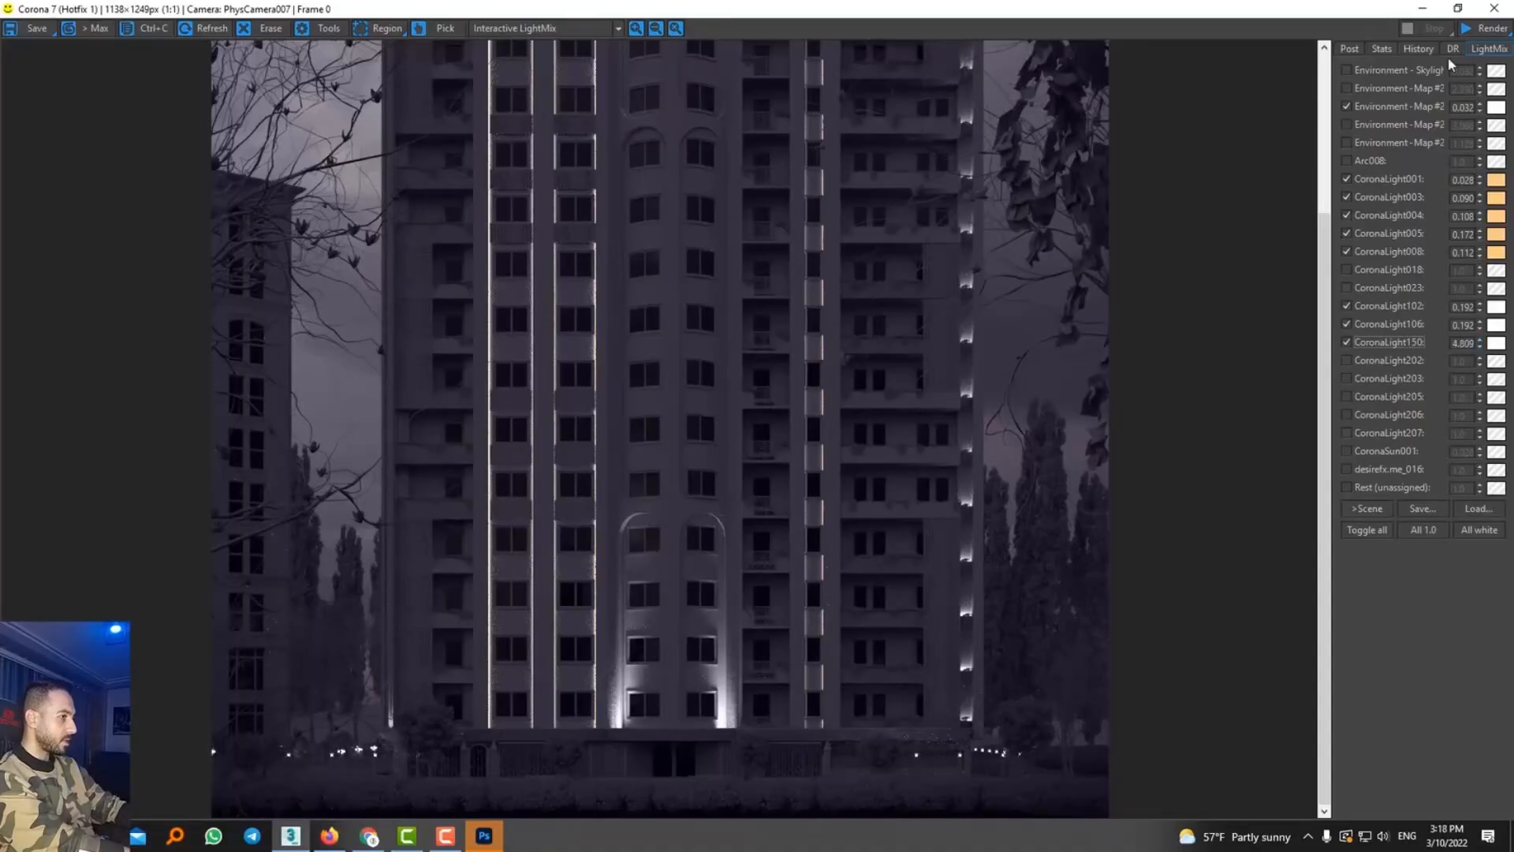
scroll(524, 349, "up", 1)
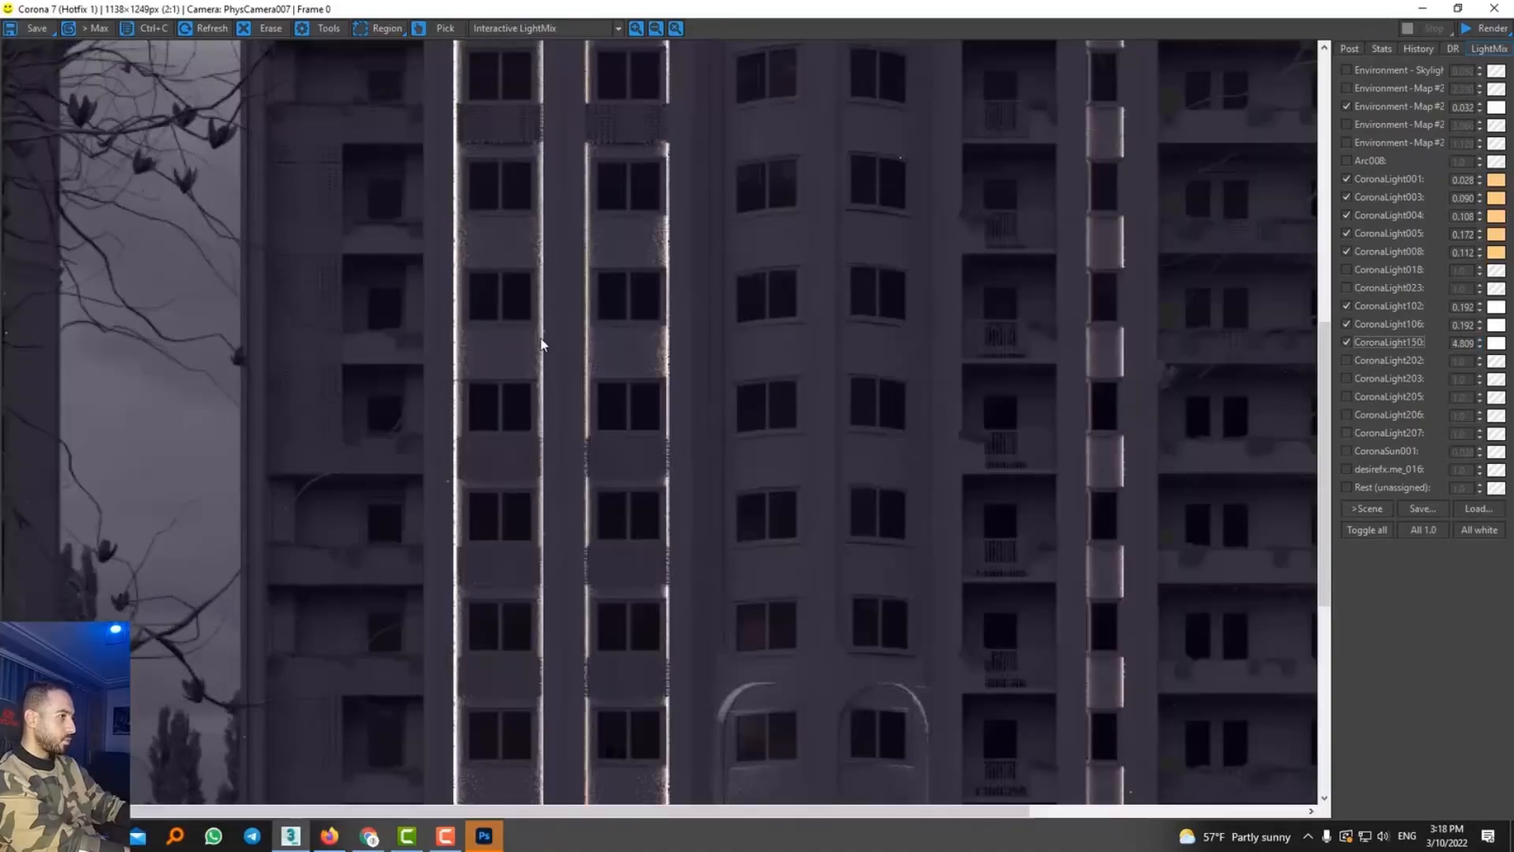
scroll(541, 343, "down", 1)
scroll(897, 713, "up", 1)
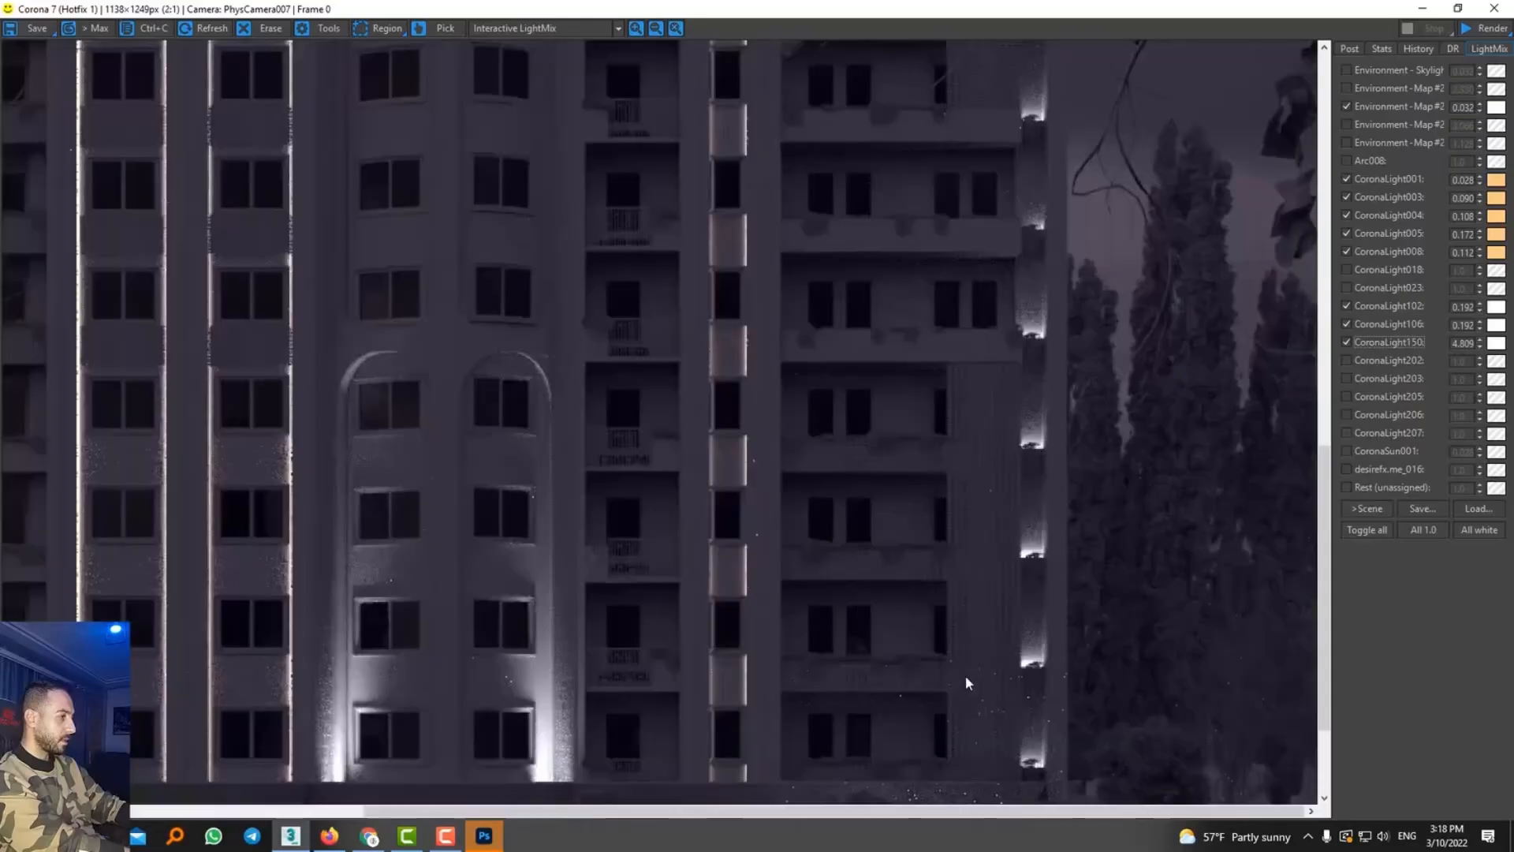
scroll(967, 678, "down", 1)
Enable CoronaLight202, 203, 205, 206 and 207 at intensity 1.0, leaving CoronaSun001 off
left_click(1376, 360)
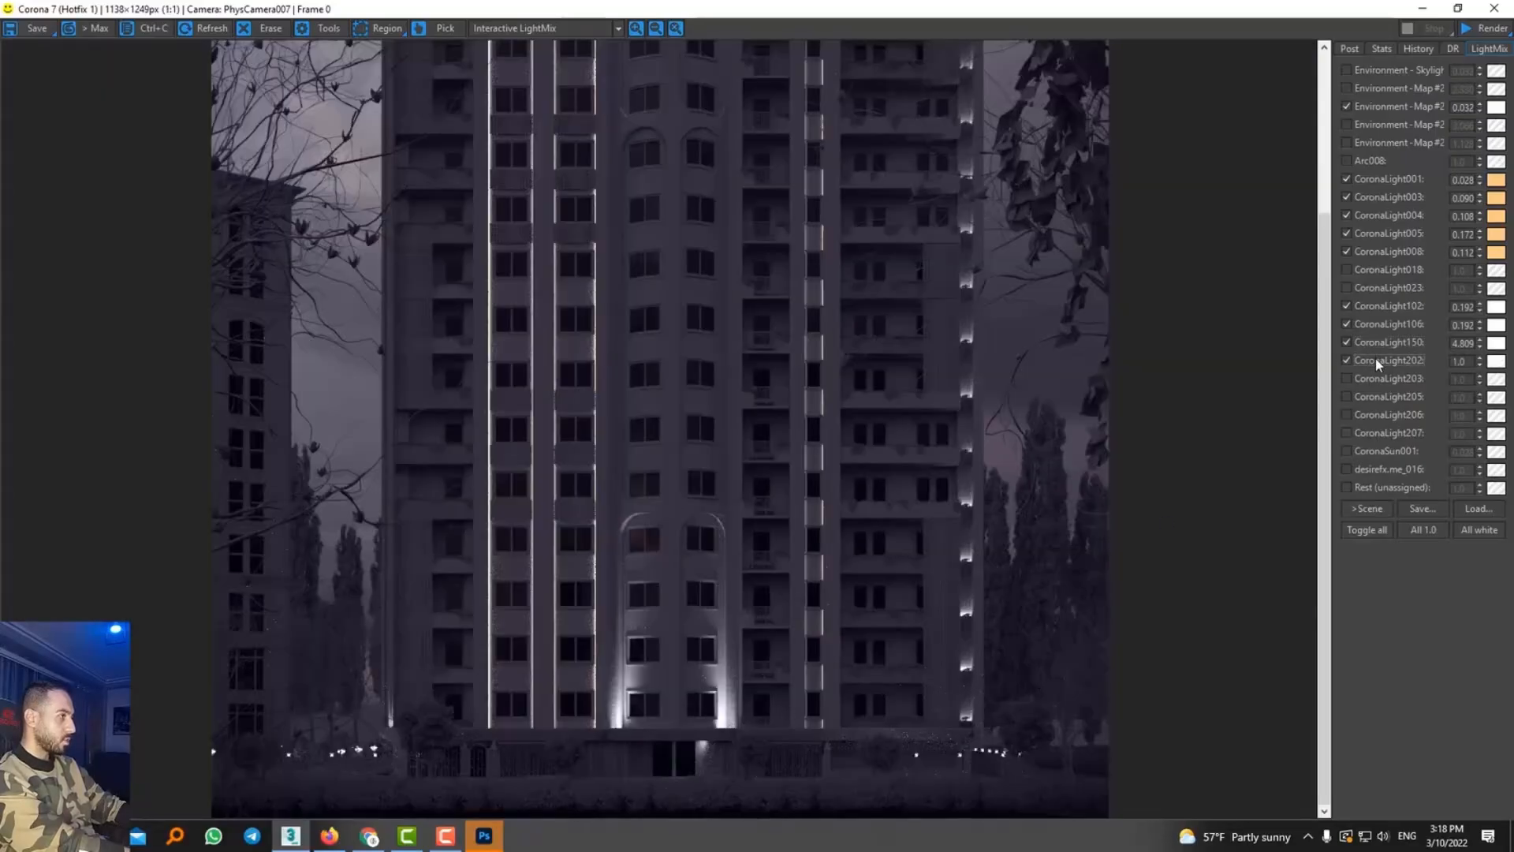
left_click(1372, 378)
left_click(1372, 396)
left_click(1372, 414)
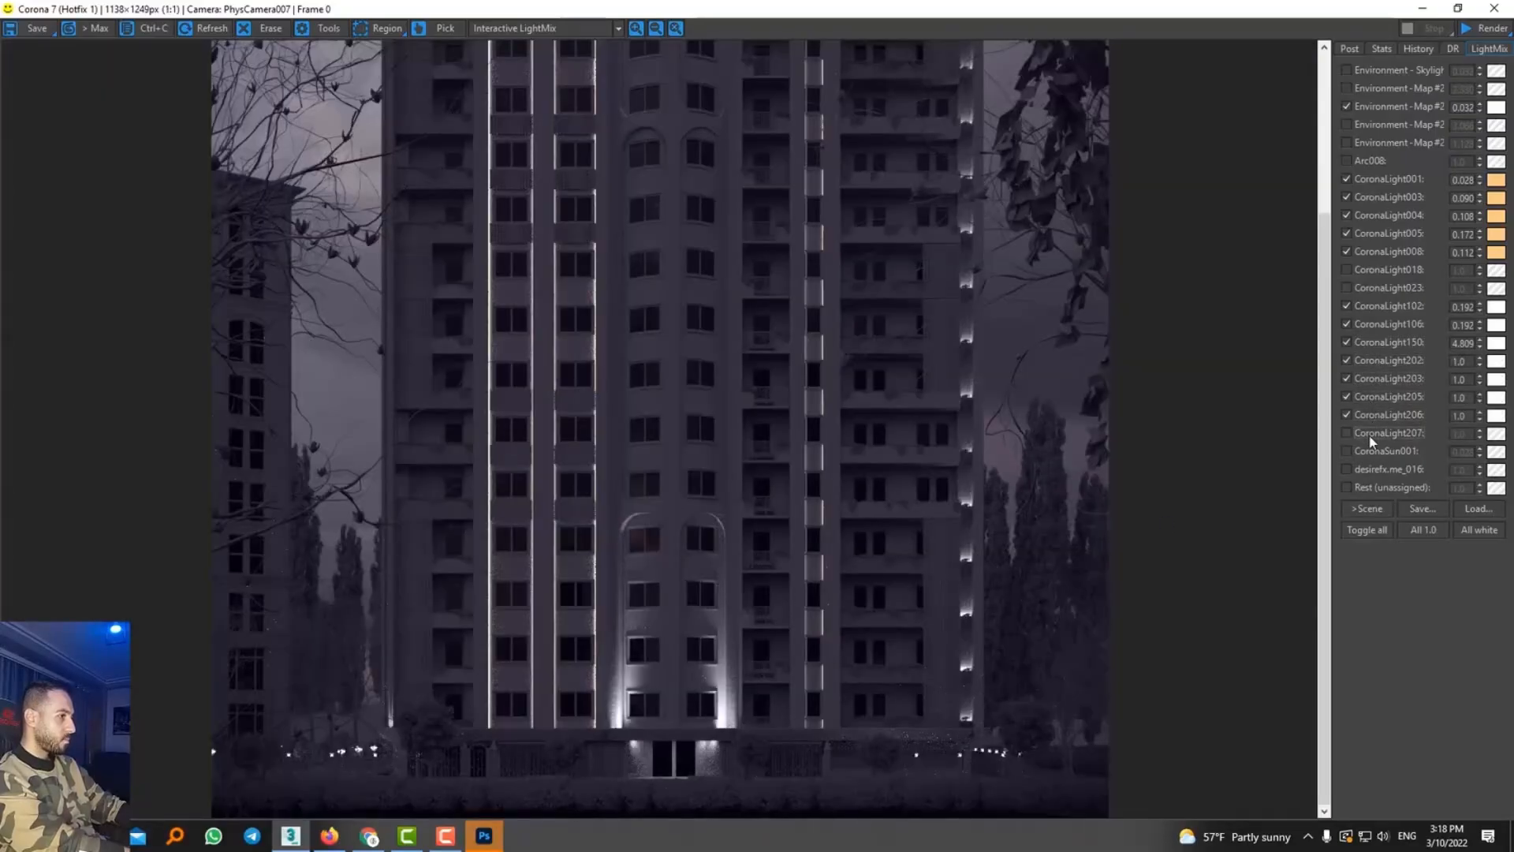
left_click(1373, 432)
left_click(1368, 450)
left_click(1368, 451)
Enable the interior window lights of CoronaLight023 with the copied warm tint and an intensity of 26.27
left_click(1372, 275)
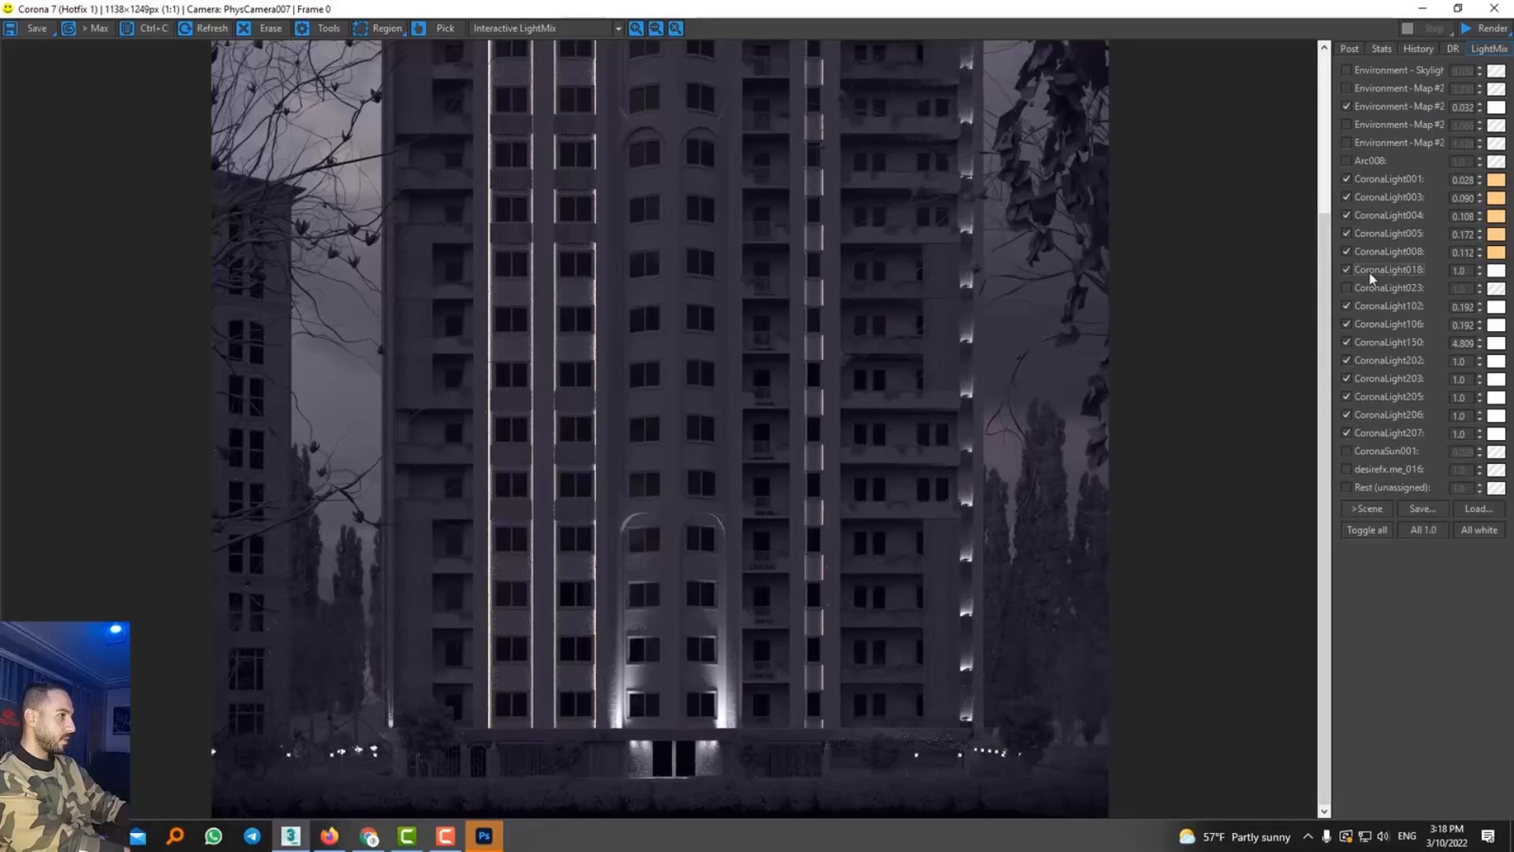
left_click(1371, 275)
left_click(1372, 287)
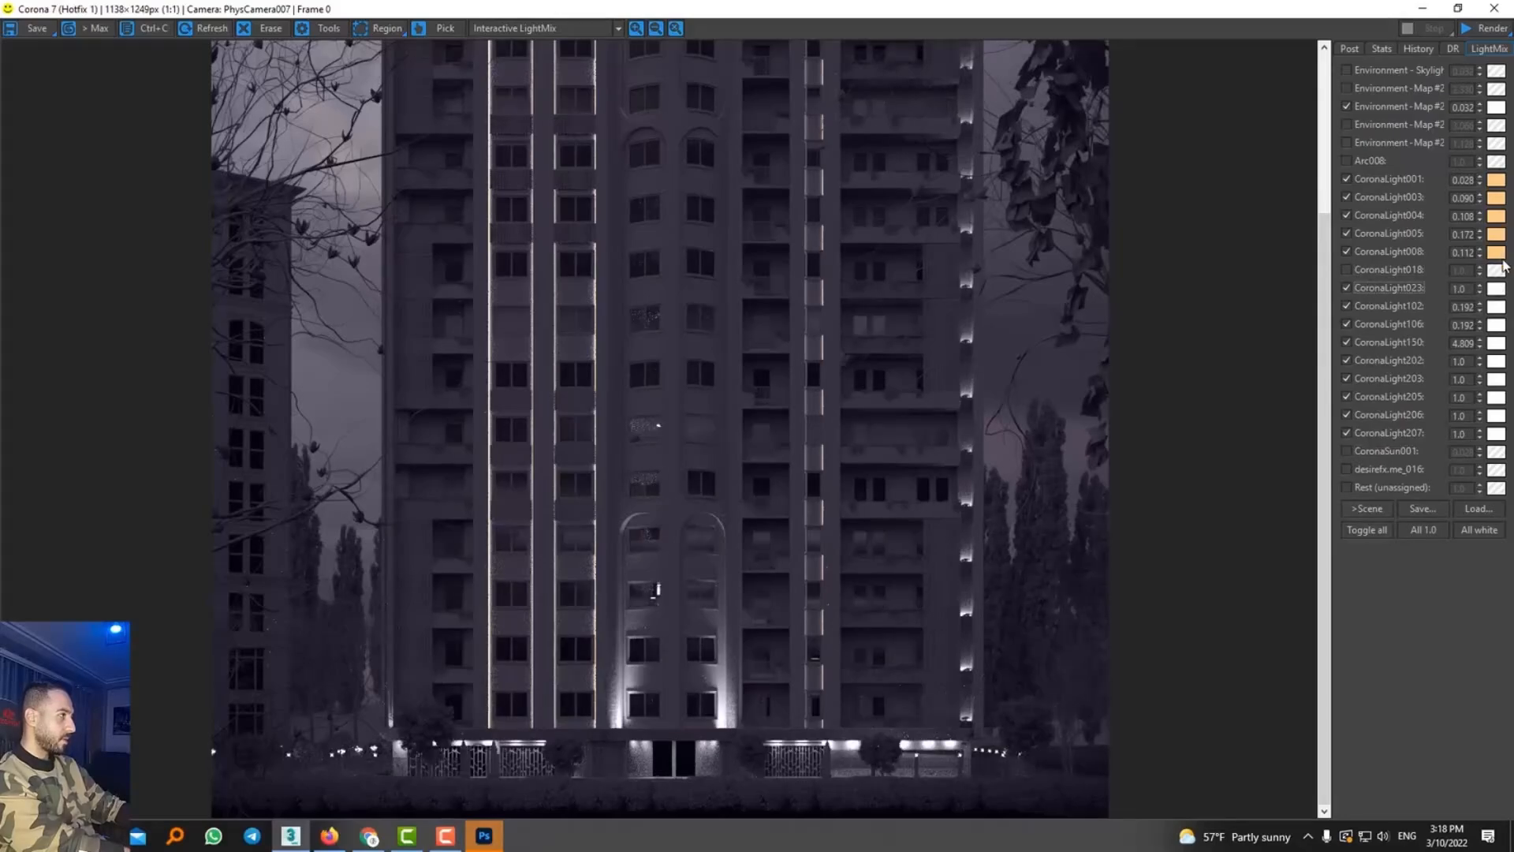
left_click_drag(1499, 255, 1437, 517)
scroll(814, 353, "down", 1)
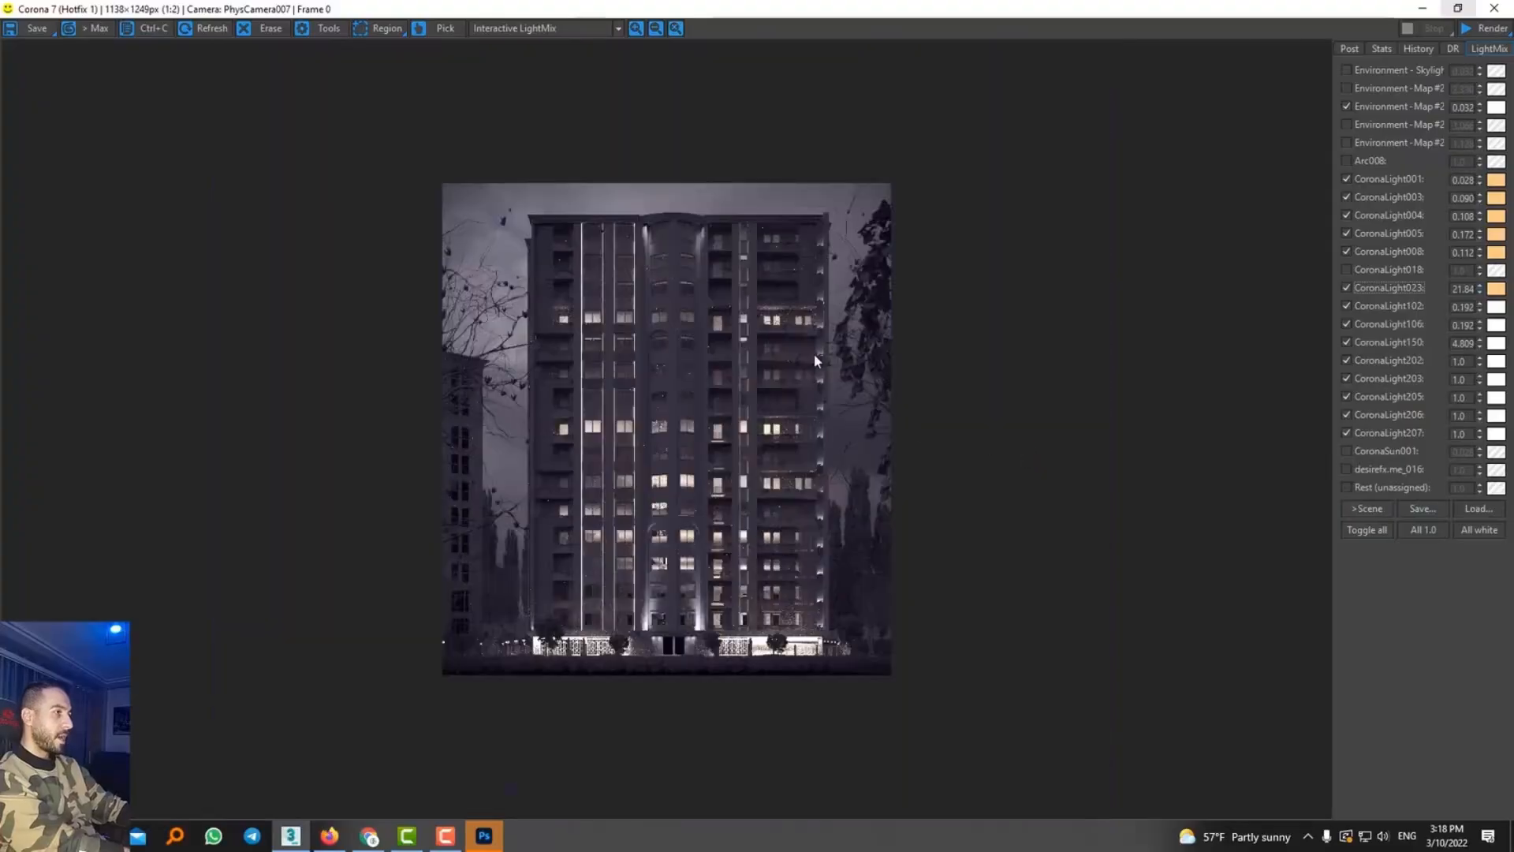
scroll(814, 353, "up", 1)
left_click_drag(1480, 293, 1480, 251)
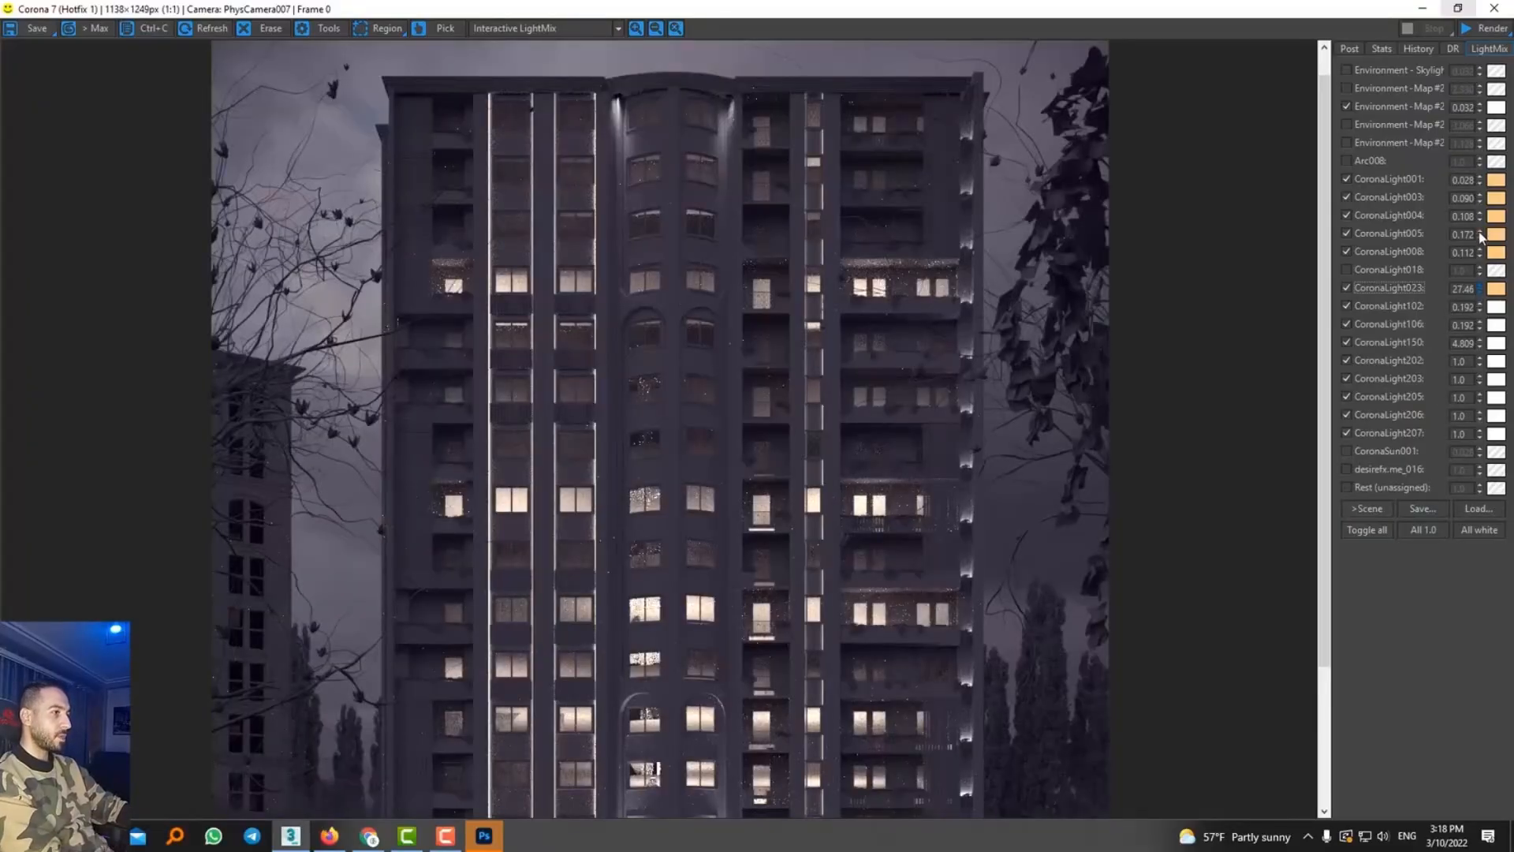
scroll(849, 522, "down", 1)
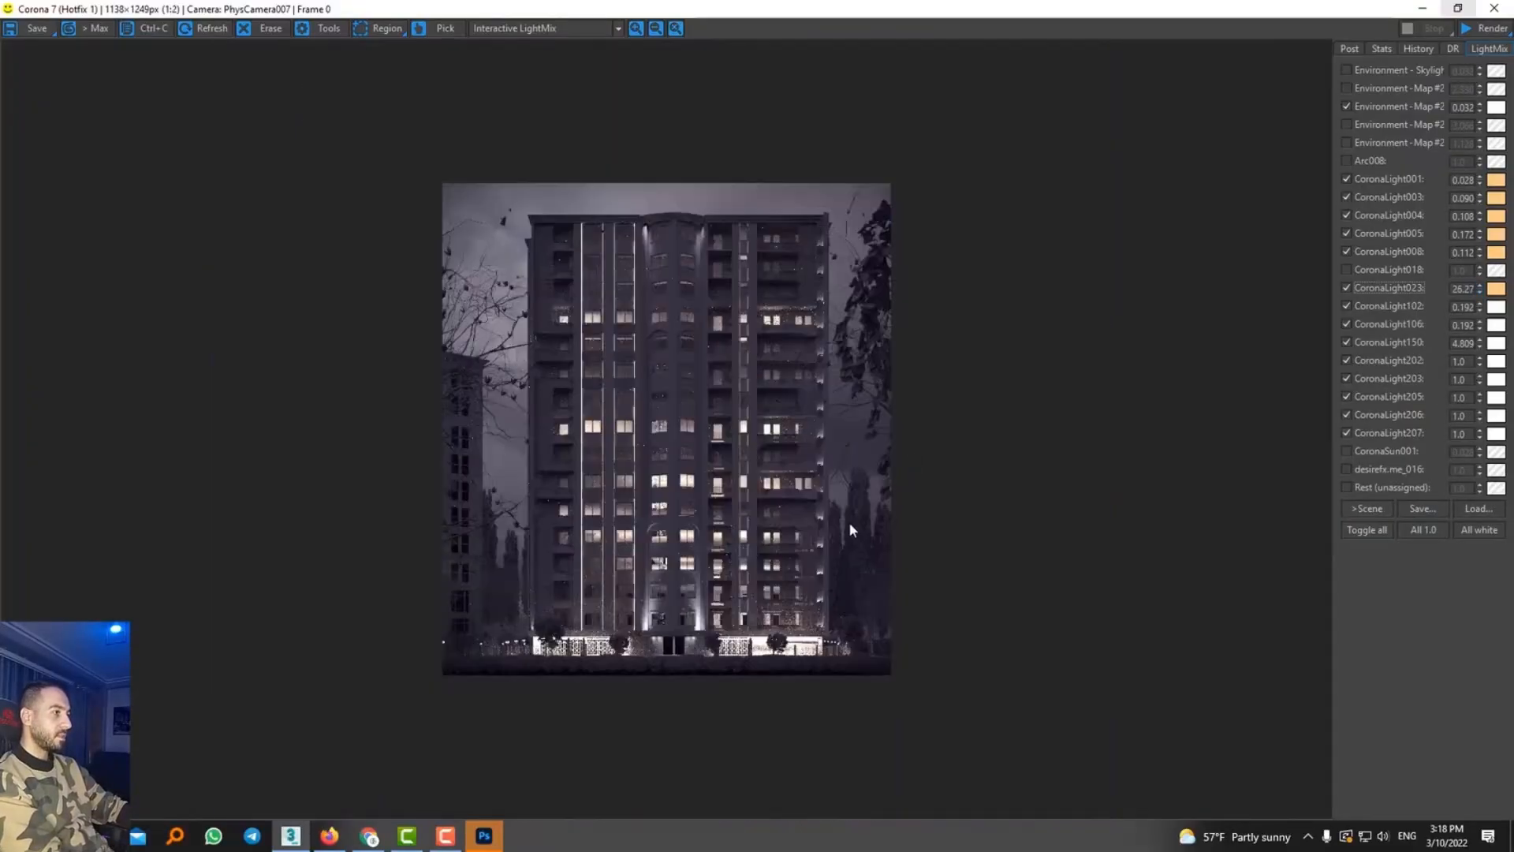
Compare the facade with CoronaLight023 off and on, and try its intensity at 10.55 and 44.02
scroll(847, 523, "up", 1)
left_click(1347, 288)
left_click(1347, 287)
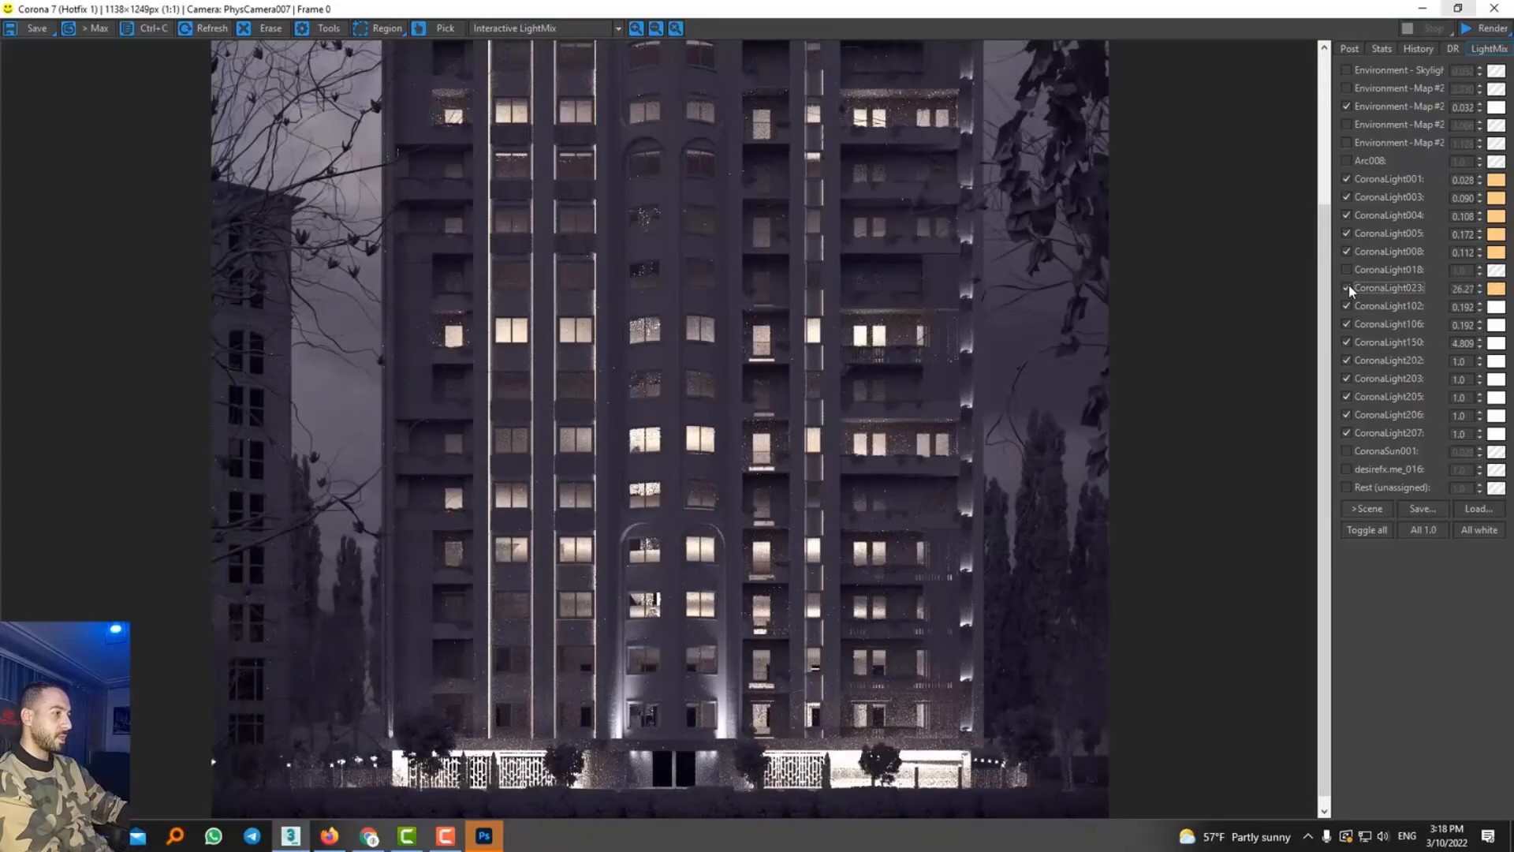
left_click_drag(1480, 288, 1260, 516)
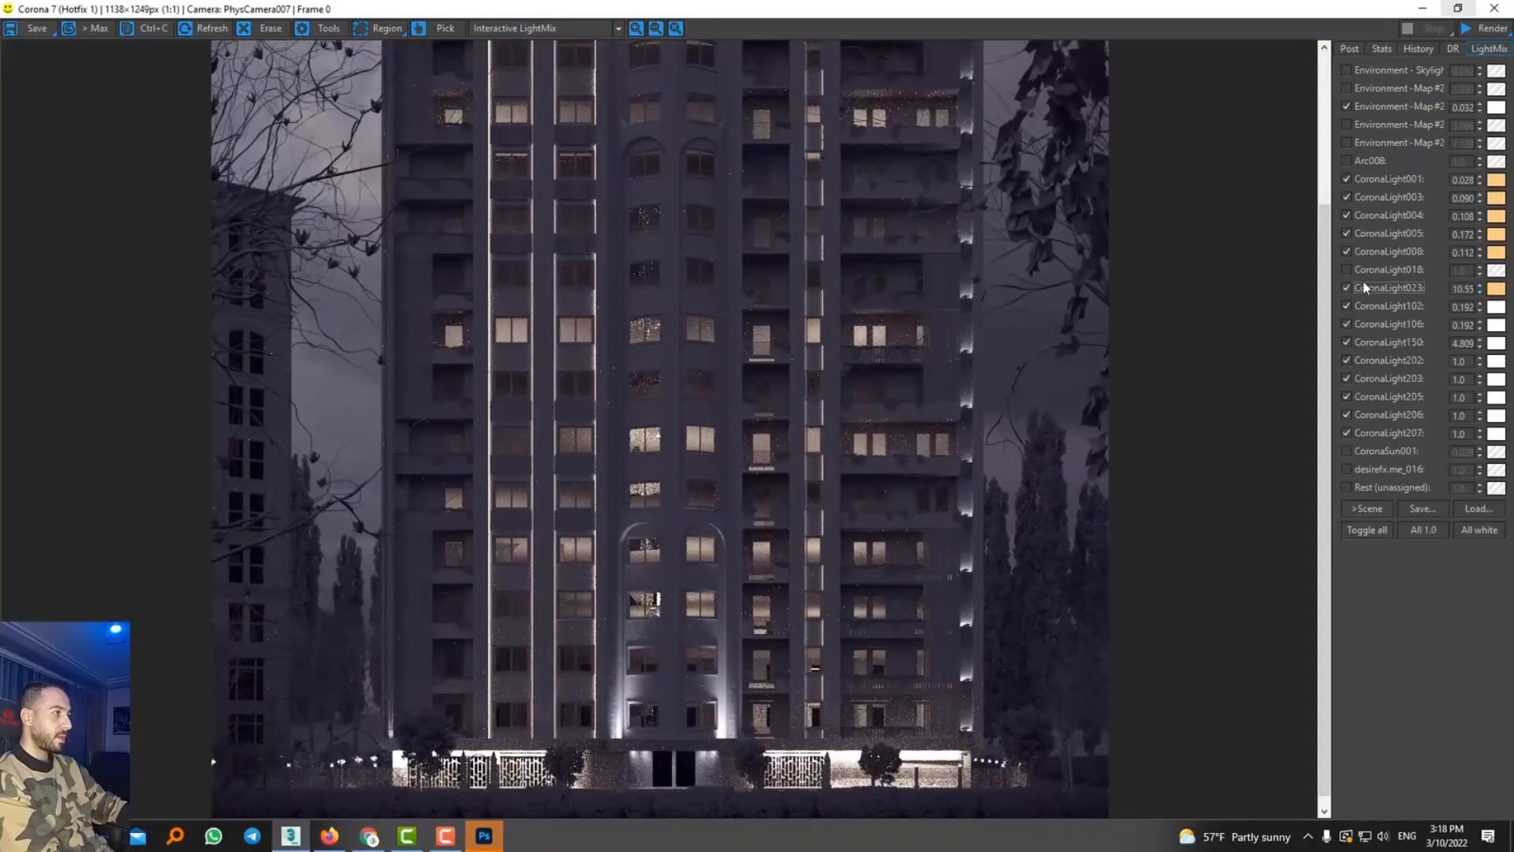
left_click_drag(1479, 288, 1301, 784)
scroll(746, 542, "down", 3)
scroll(702, 344, "up", 3)
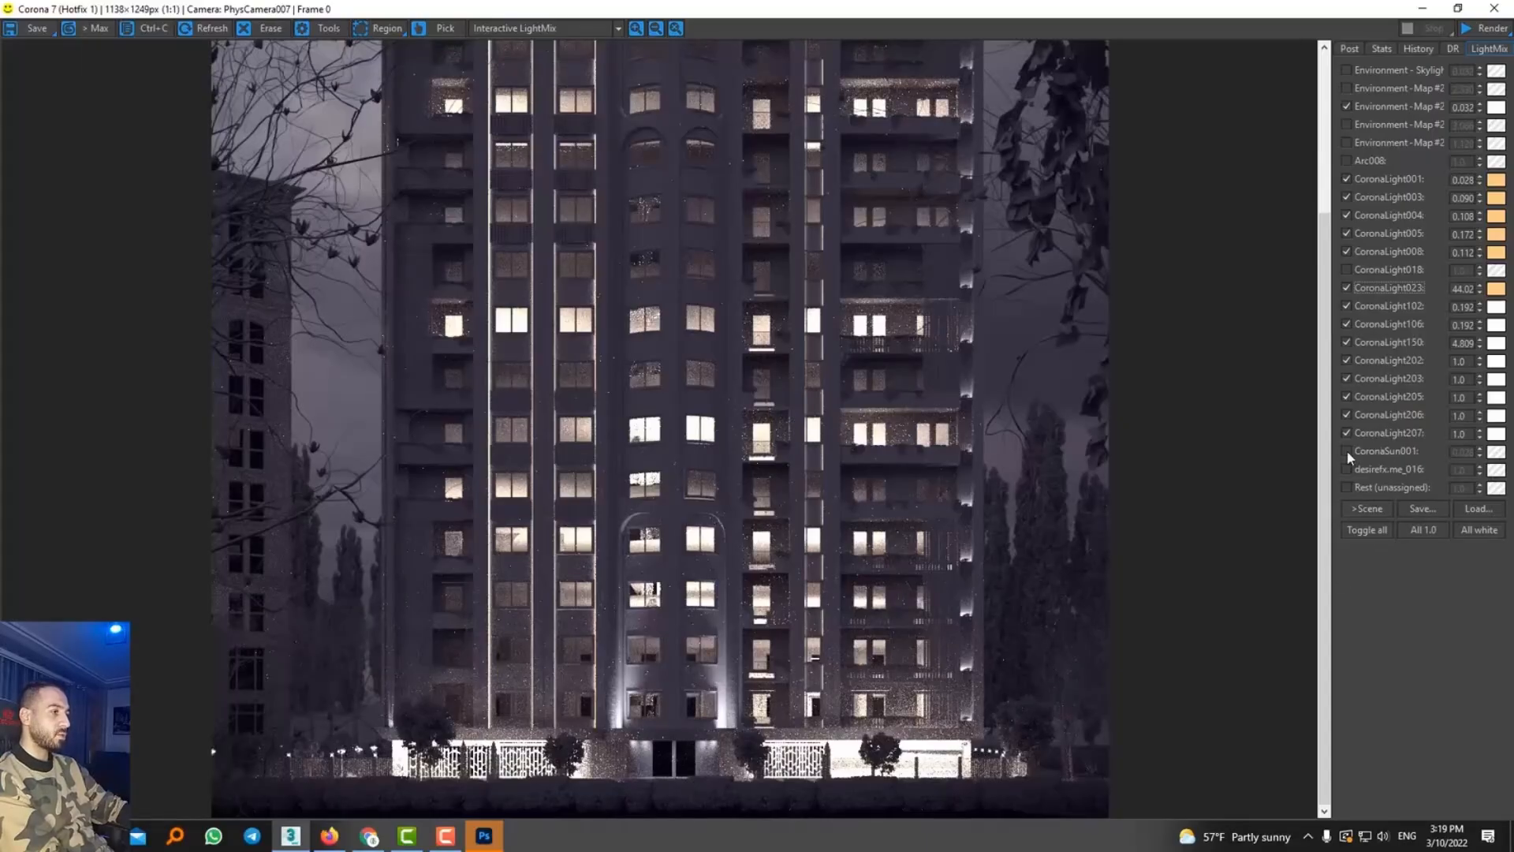
Check the facade without CoronaLight023, switch it back on and reduce its intensity to about 7.75
left_click(1371, 289)
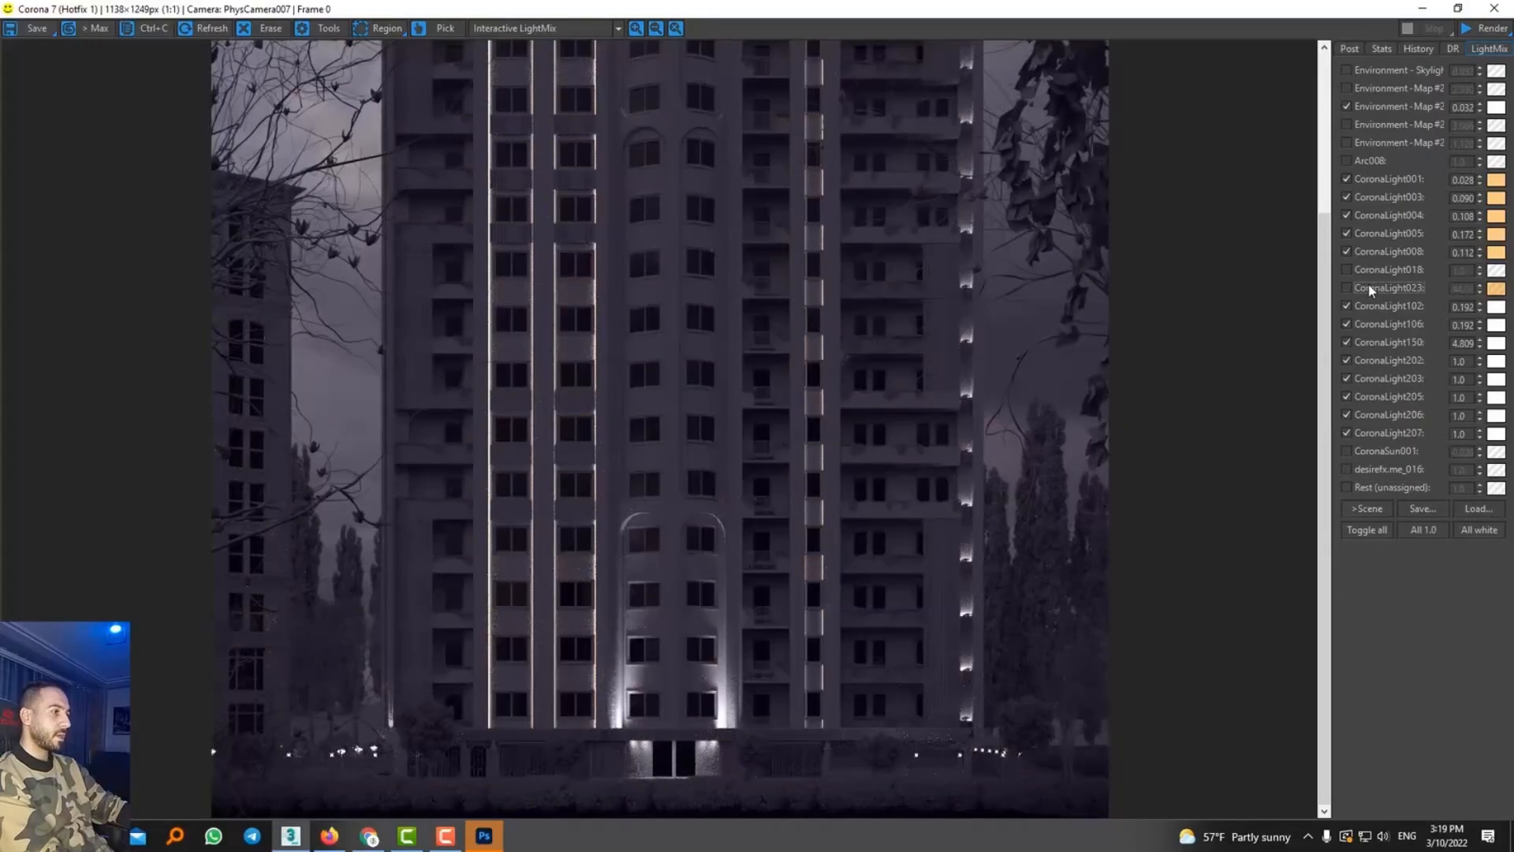
left_click(1402, 289)
left_click_drag(1480, 292, 1511, 700)
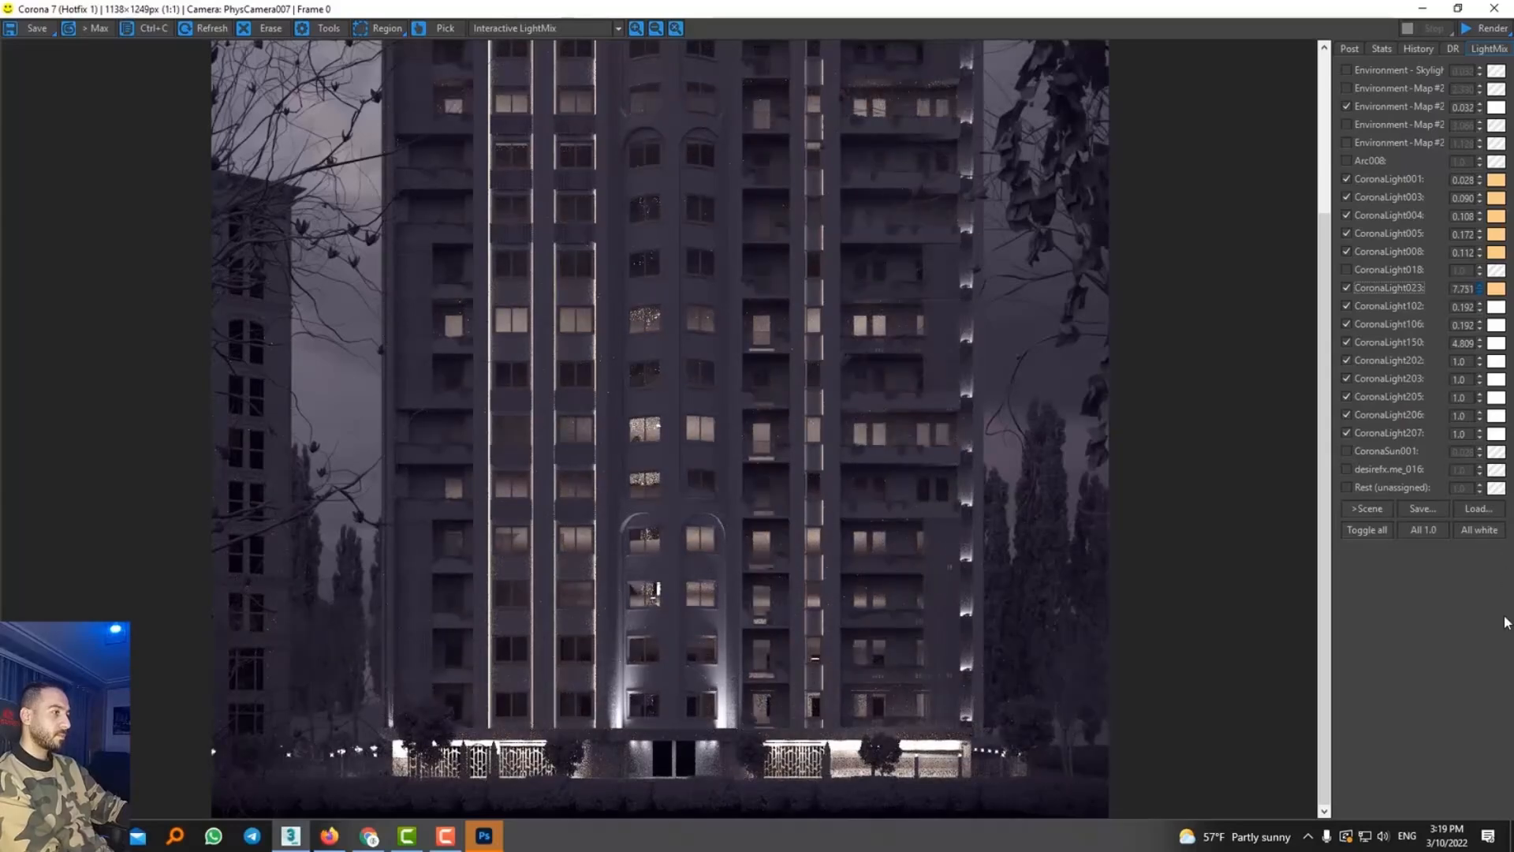
Raise the tone mapping exposure to 1.056 EV and enable Bloom and Glare
left_click(1350, 48)
left_click_drag(1498, 144, 1459, 8)
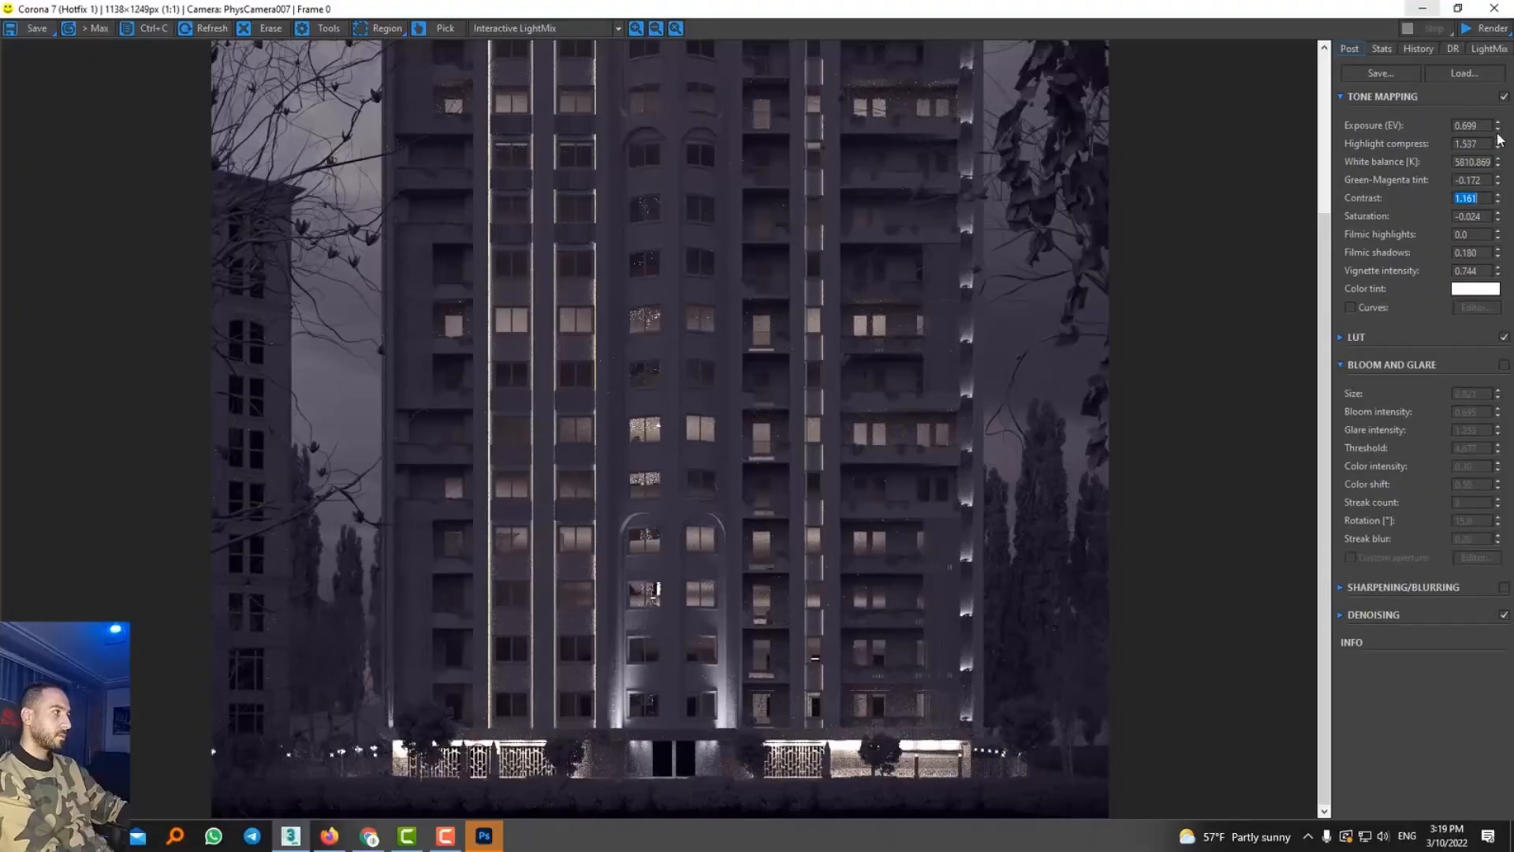
left_click_drag(1486, 66, 1483, 58)
scroll(837, 292, "down", 1)
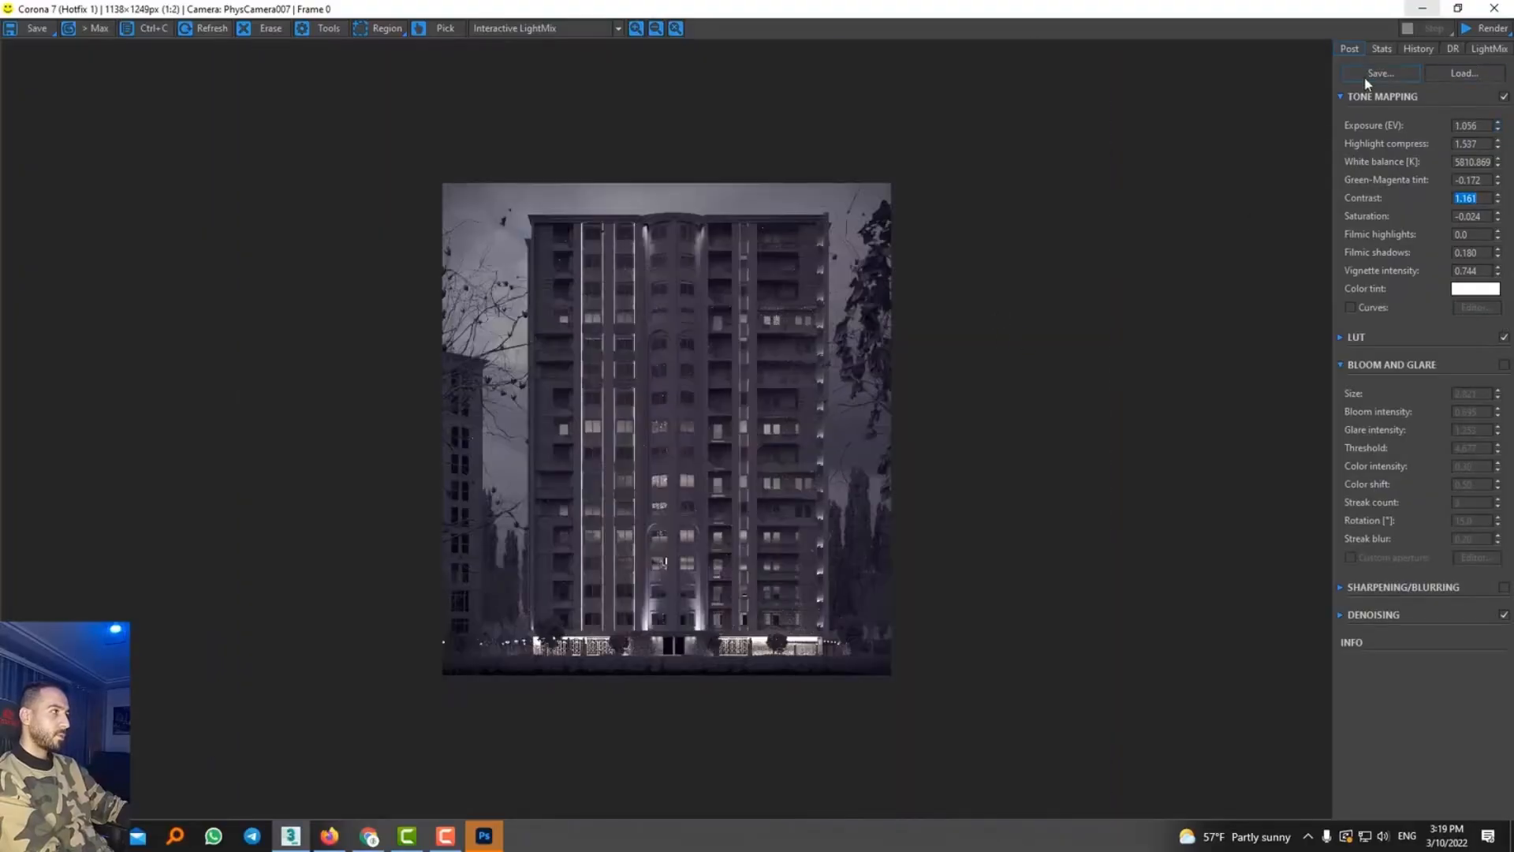
left_click(1503, 365)
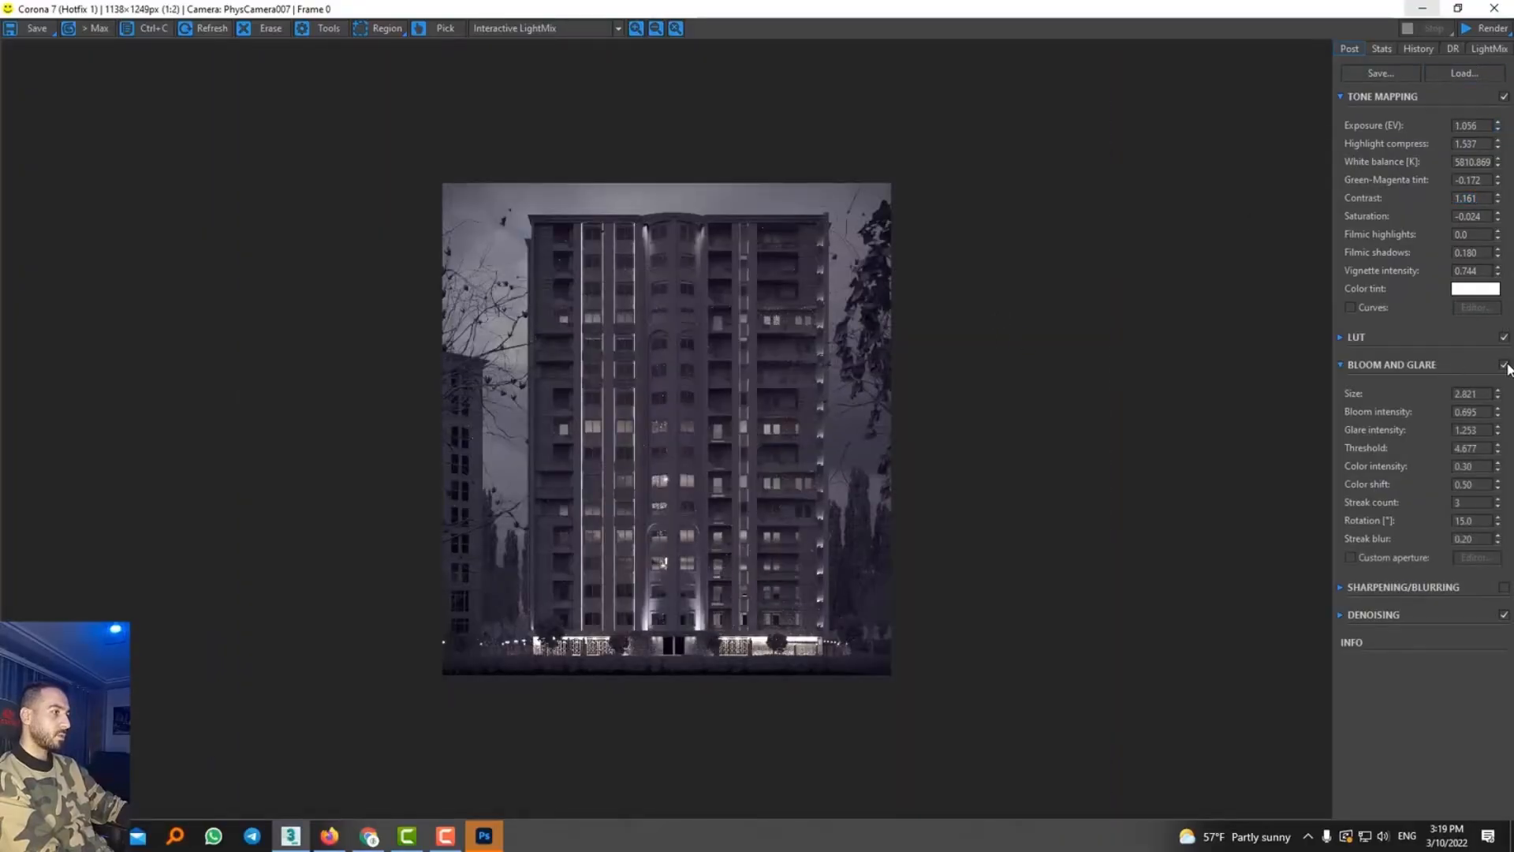
Set CoronaLight023's LightMix intensity to 20.10 and check the window glow on the whole tower
left_click(1489, 48)
left_click_drag(1482, 296, 1475, 176)
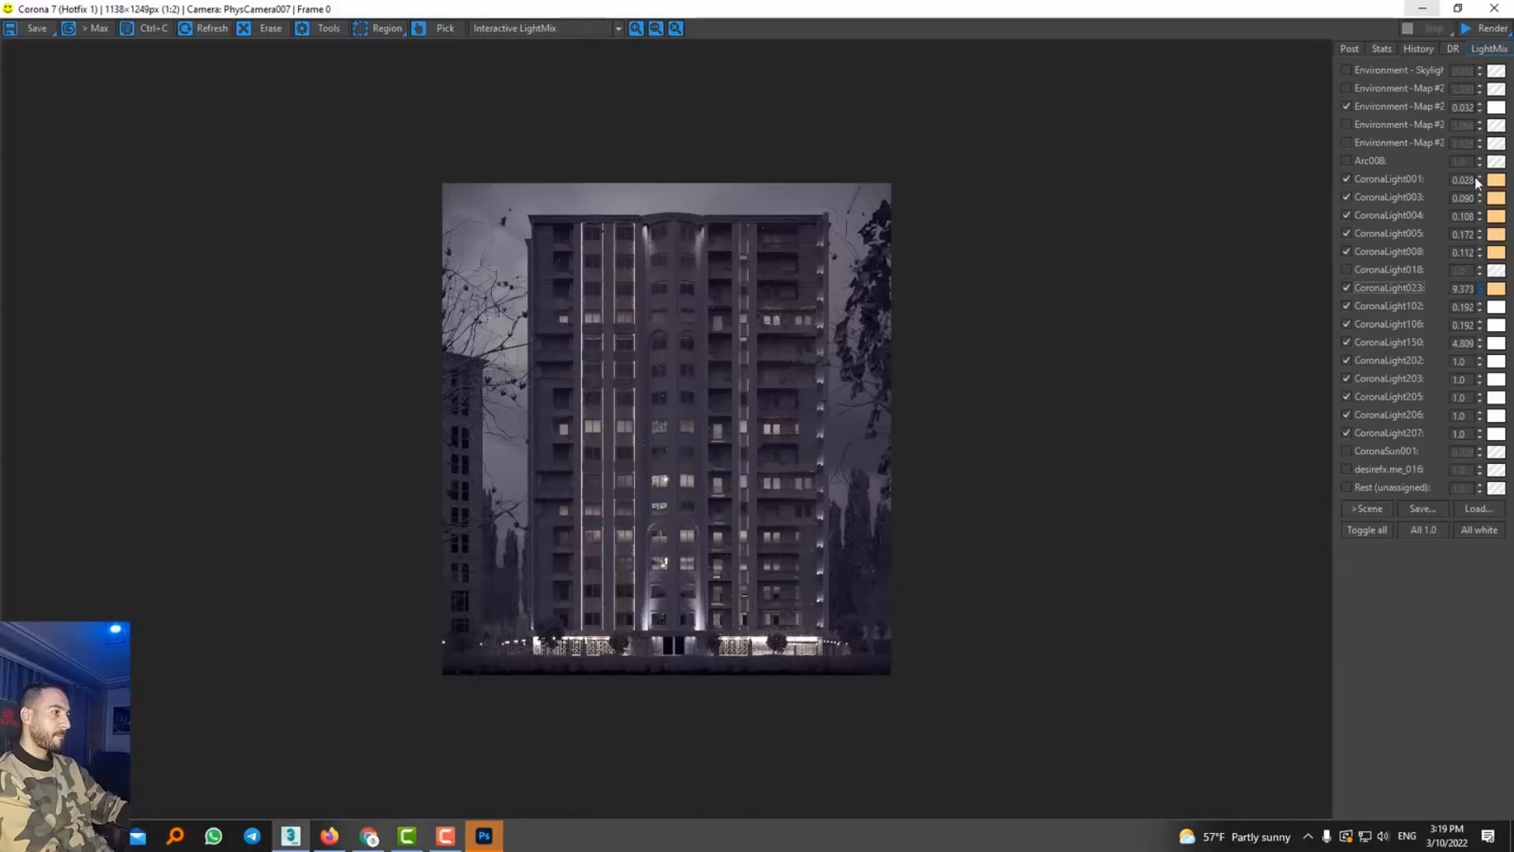
scroll(717, 500, "up", 2)
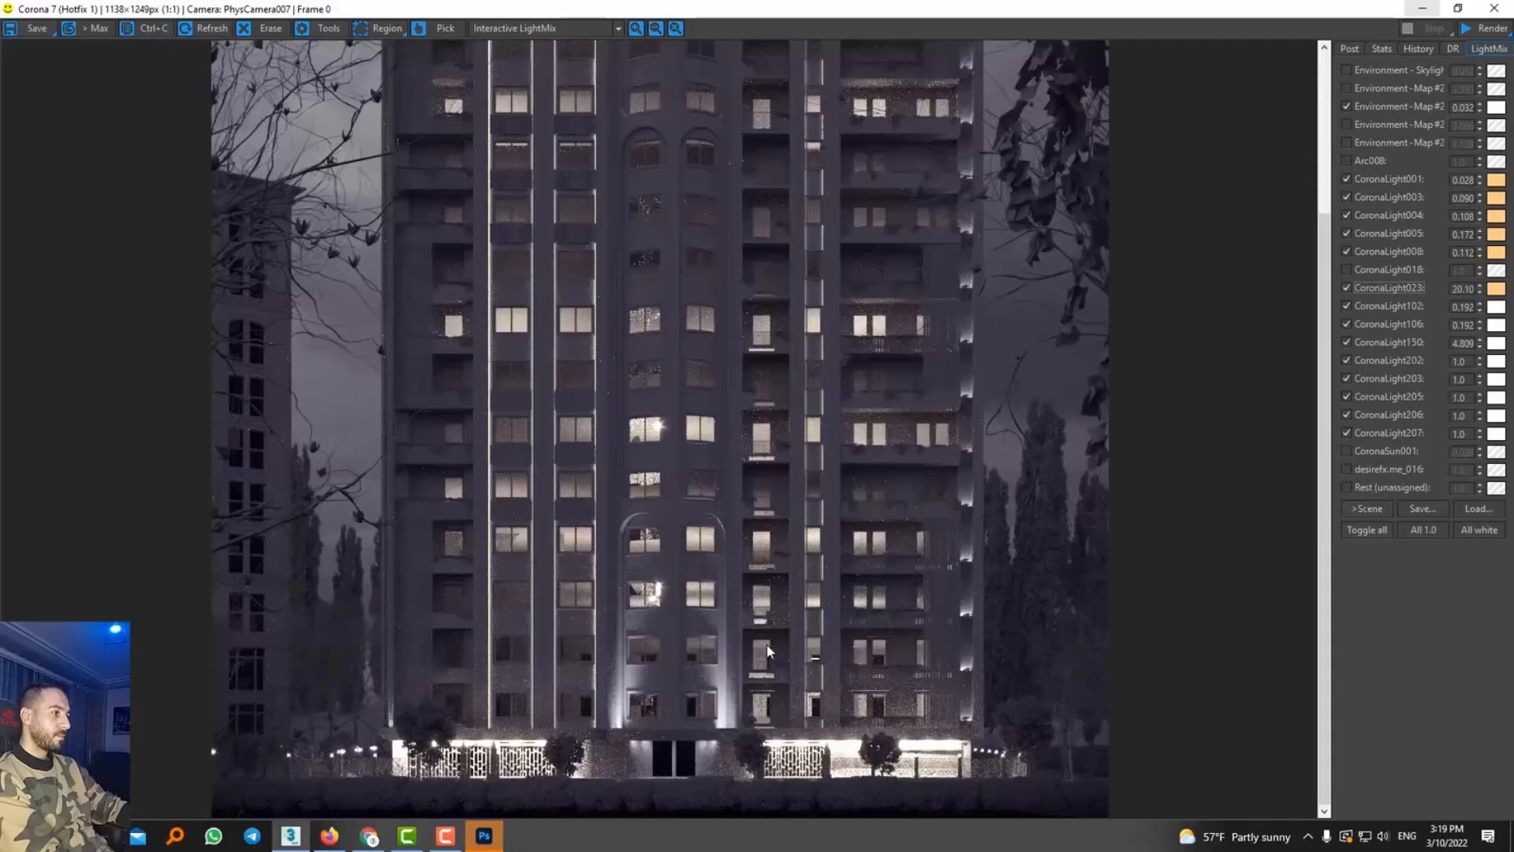
scroll(765, 395, "down", 1)
scroll(765, 395, "down", 1)
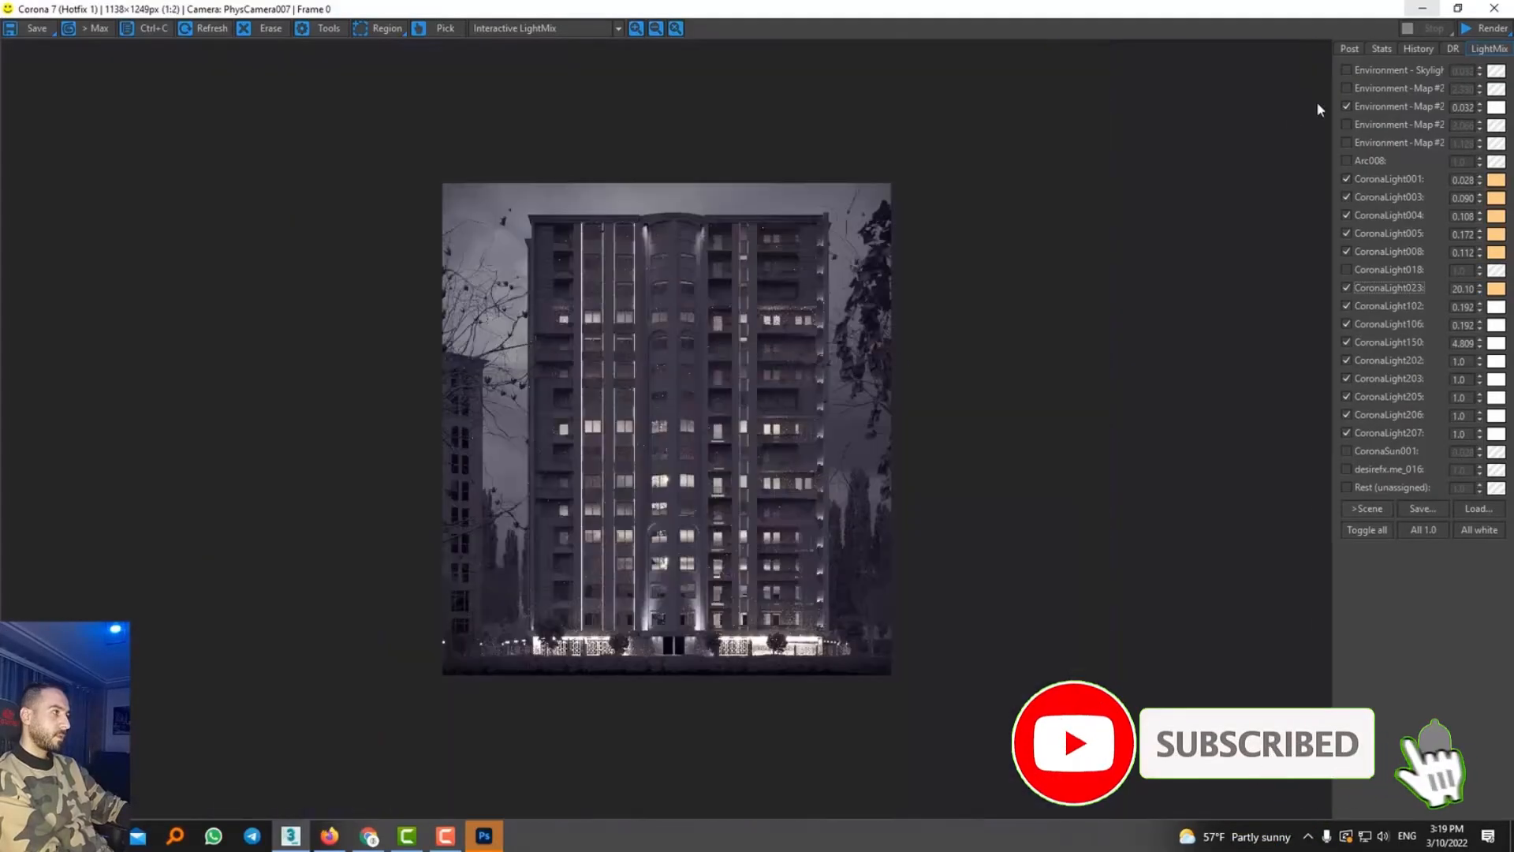
Reduce the frame buffer to a smaller window and save the night render as JPEG file 7 in folder 05
left_click(1349, 49)
left_click(1457, 9)
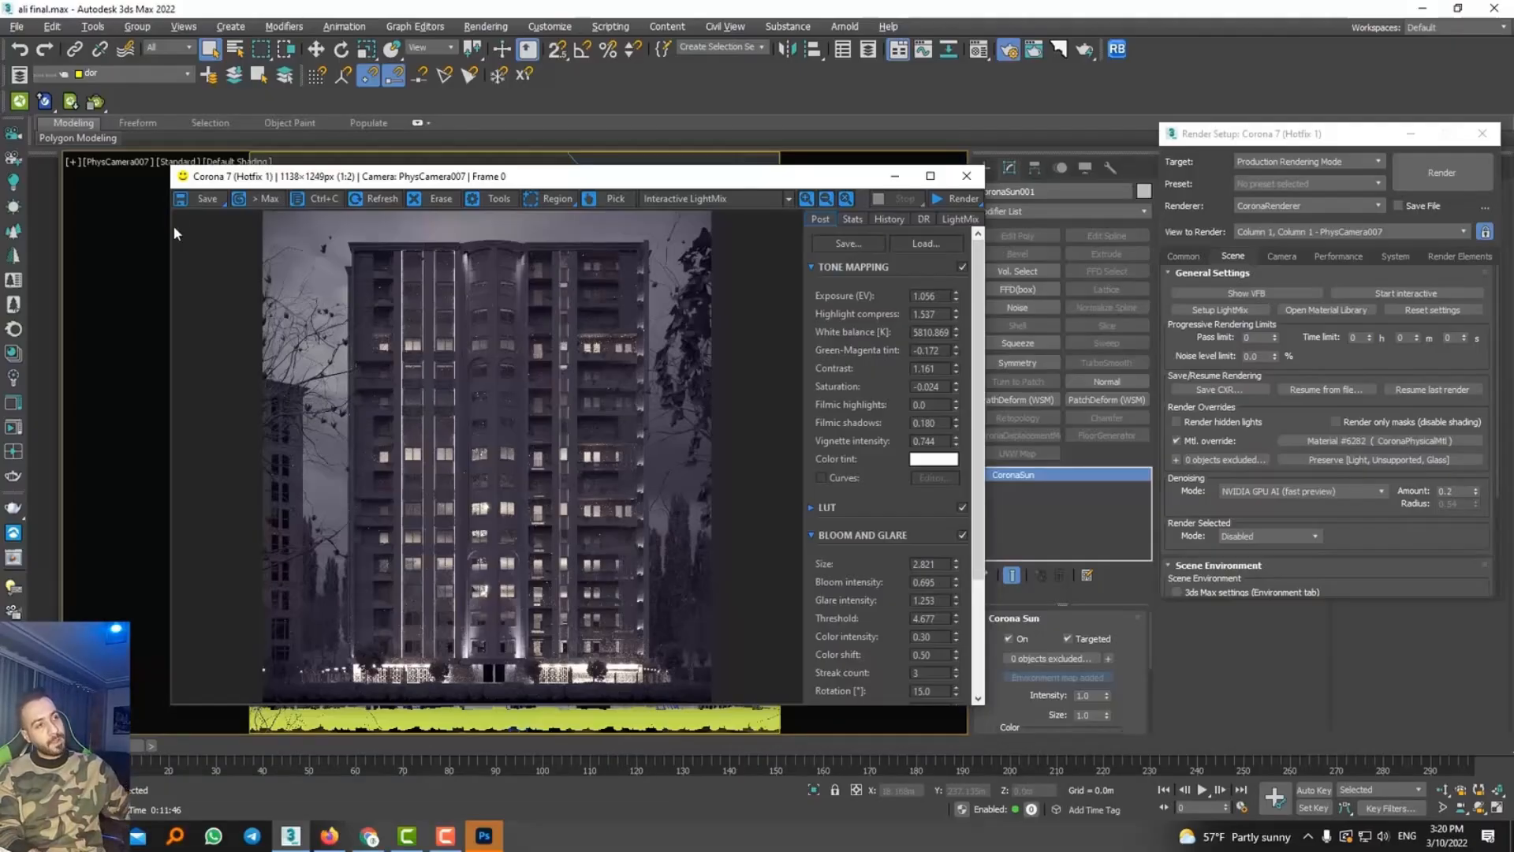
left_click(194, 198)
left_click(378, 157)
double_click(179, 337)
type("7")
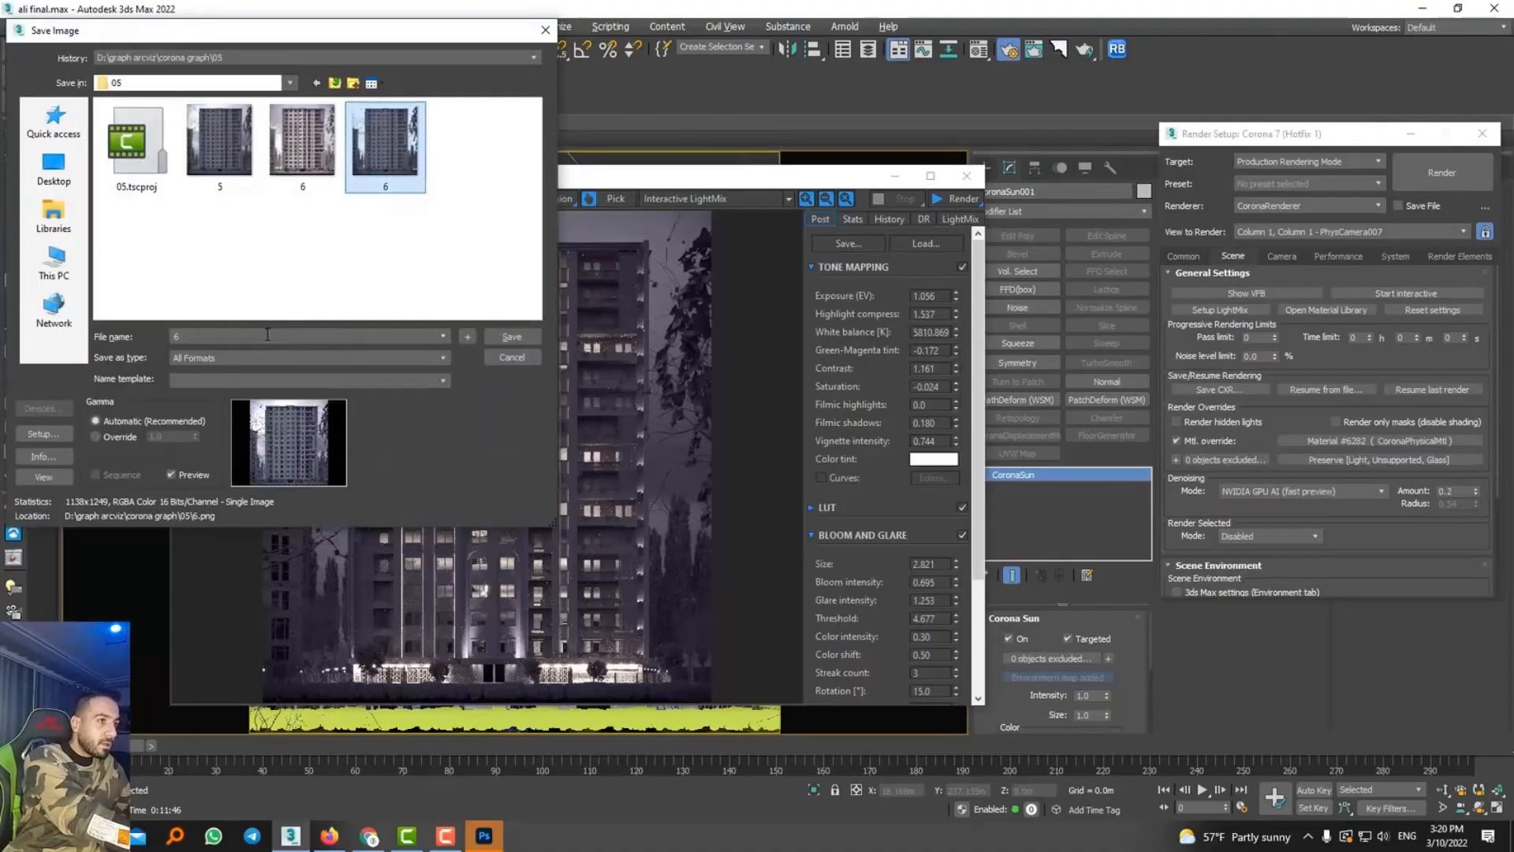
left_click(307, 358)
left_click(207, 444)
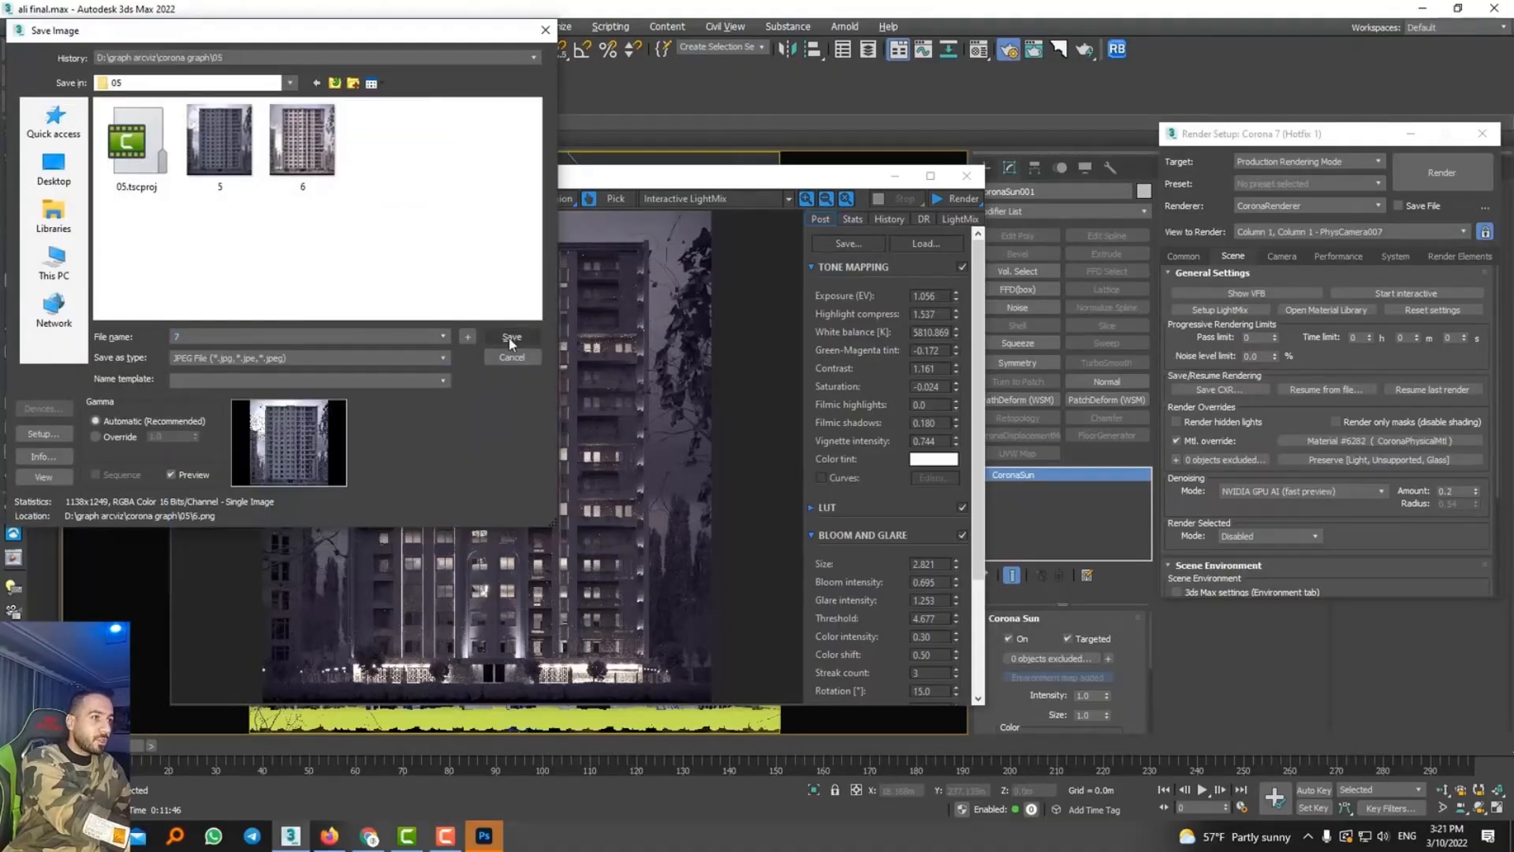
left_click(512, 336)
left_click(252, 366)
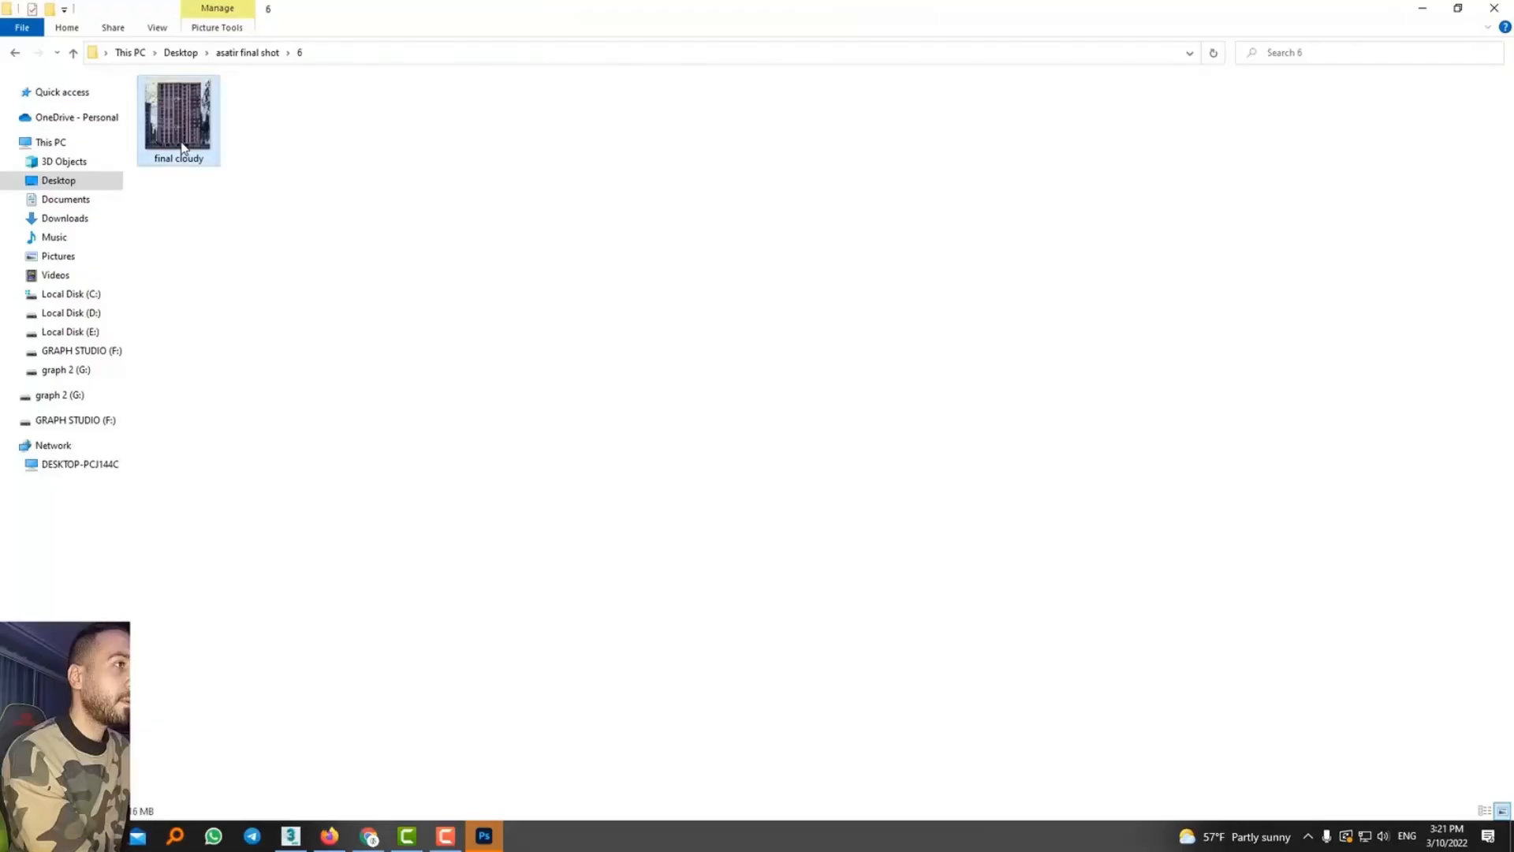
In File Explorer, view the finished daytime image "final cloudy" from folder 6 of asatir final shot, and close it
double_click(179, 126)
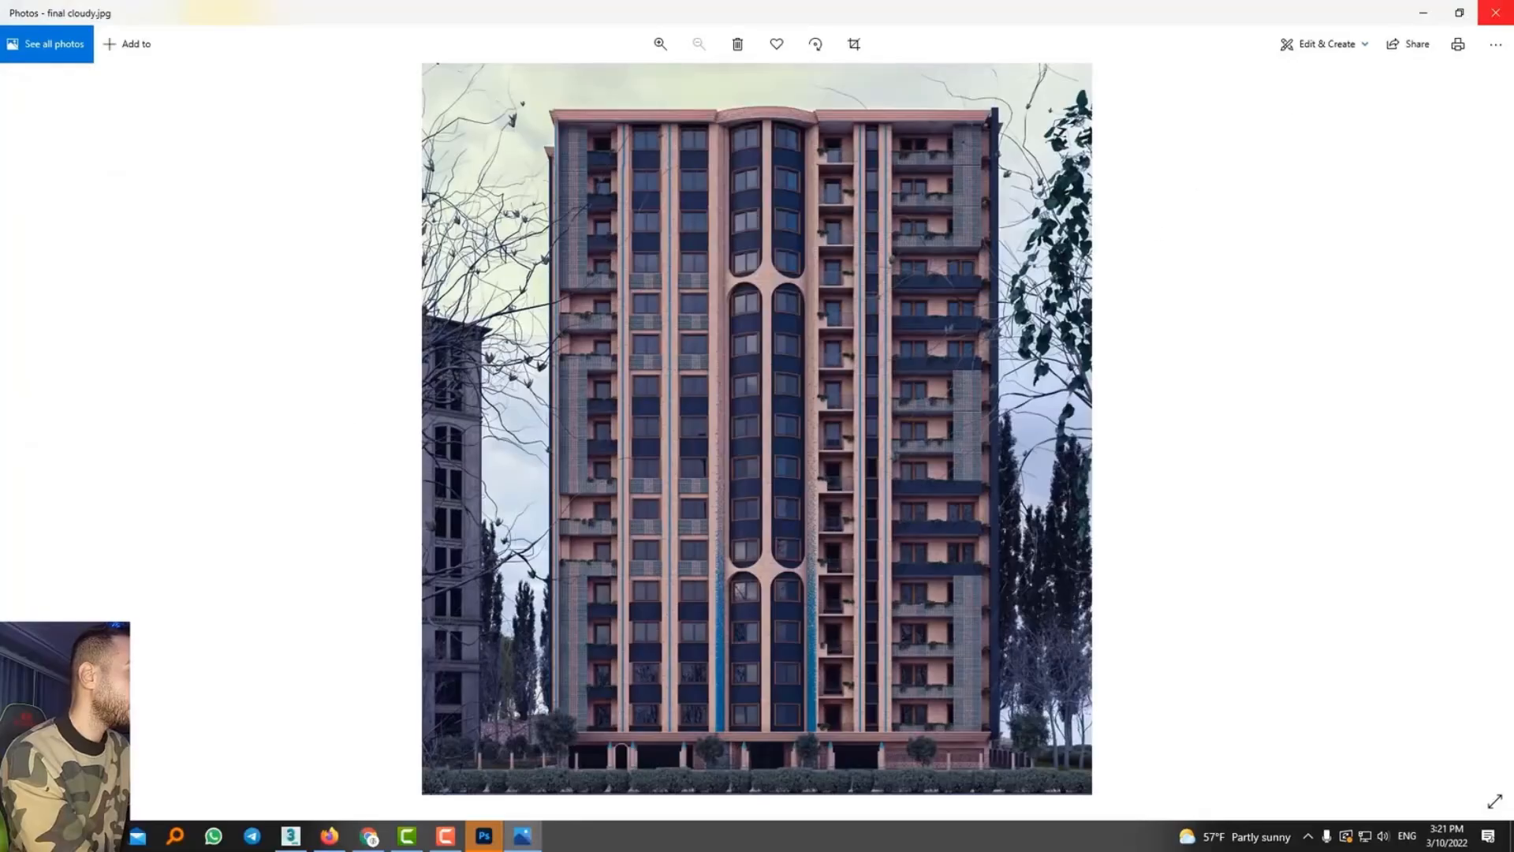
left_click(1496, 13)
key("alt+Left")
Browse the other final shot folders, examine the night lighting in "11 final" from folder 11, and return to 3ds Max
double_click(170, 204)
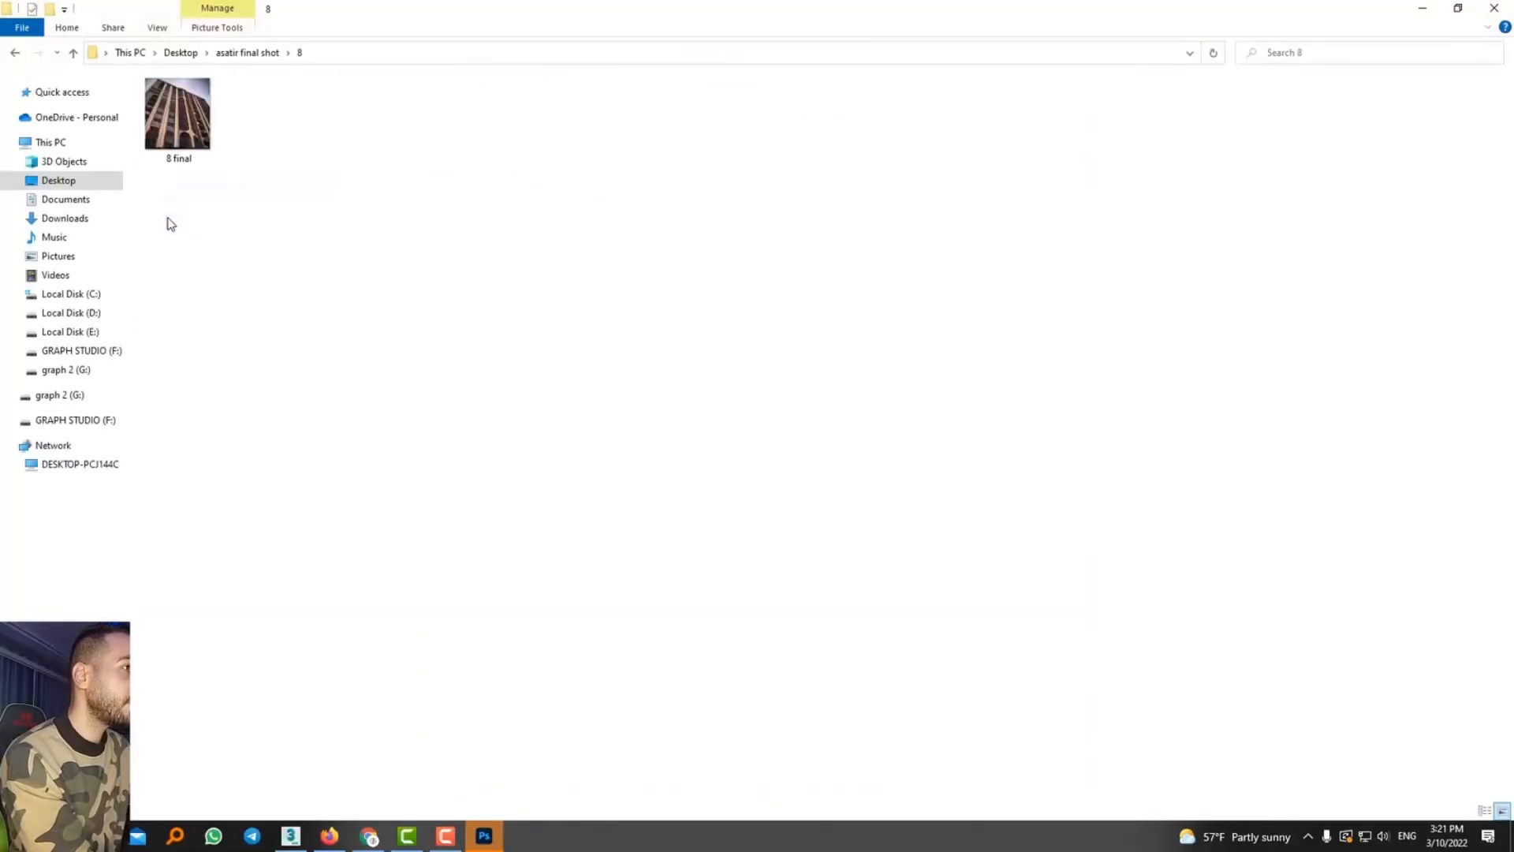
key("alt+Left")
double_click(169, 265)
key("alt+Left")
double_click(164, 272)
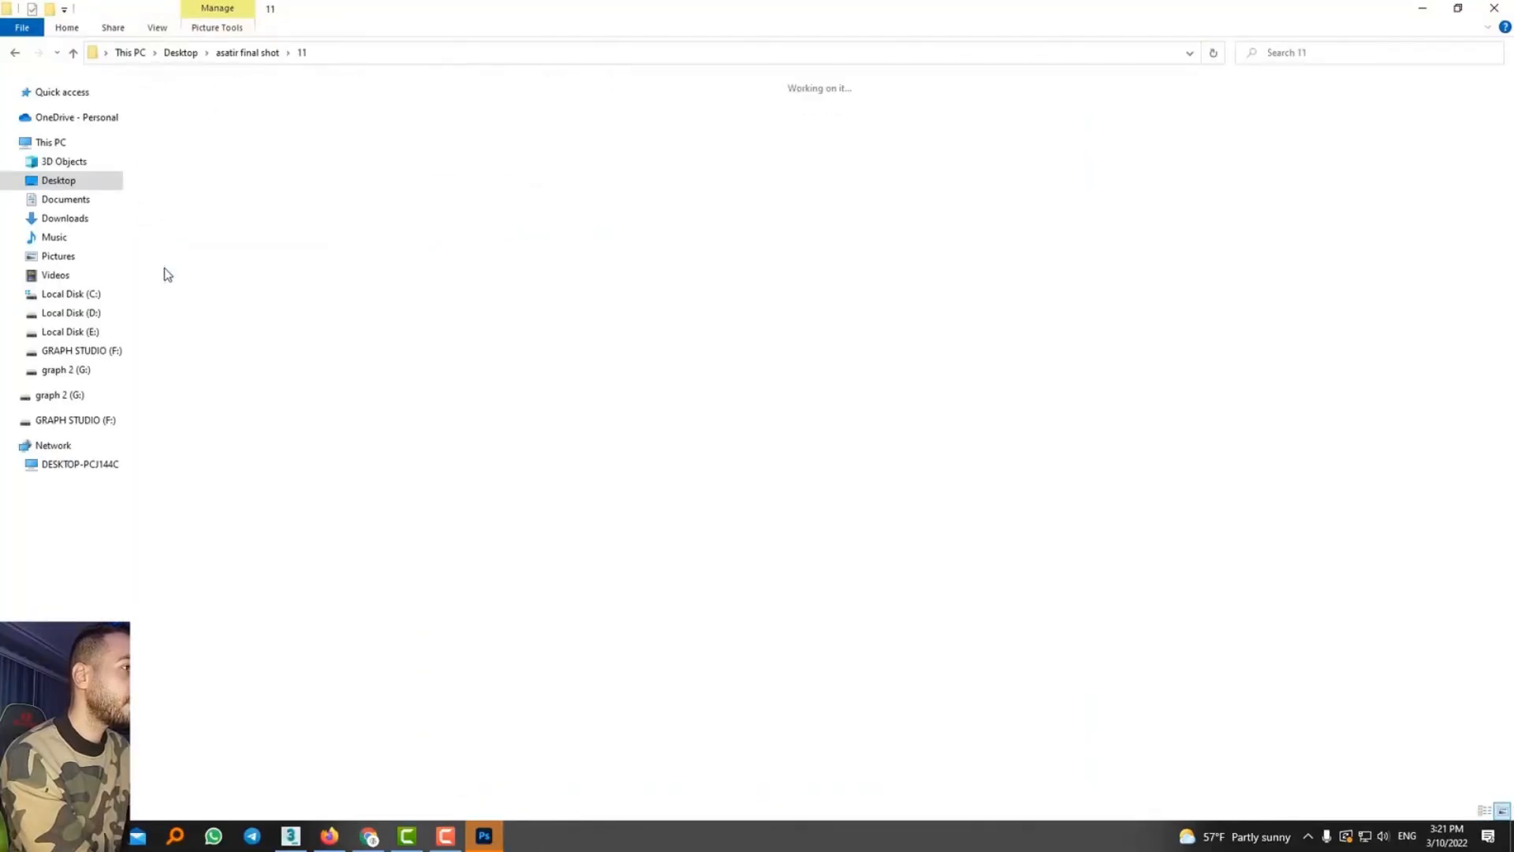
double_click(178, 126)
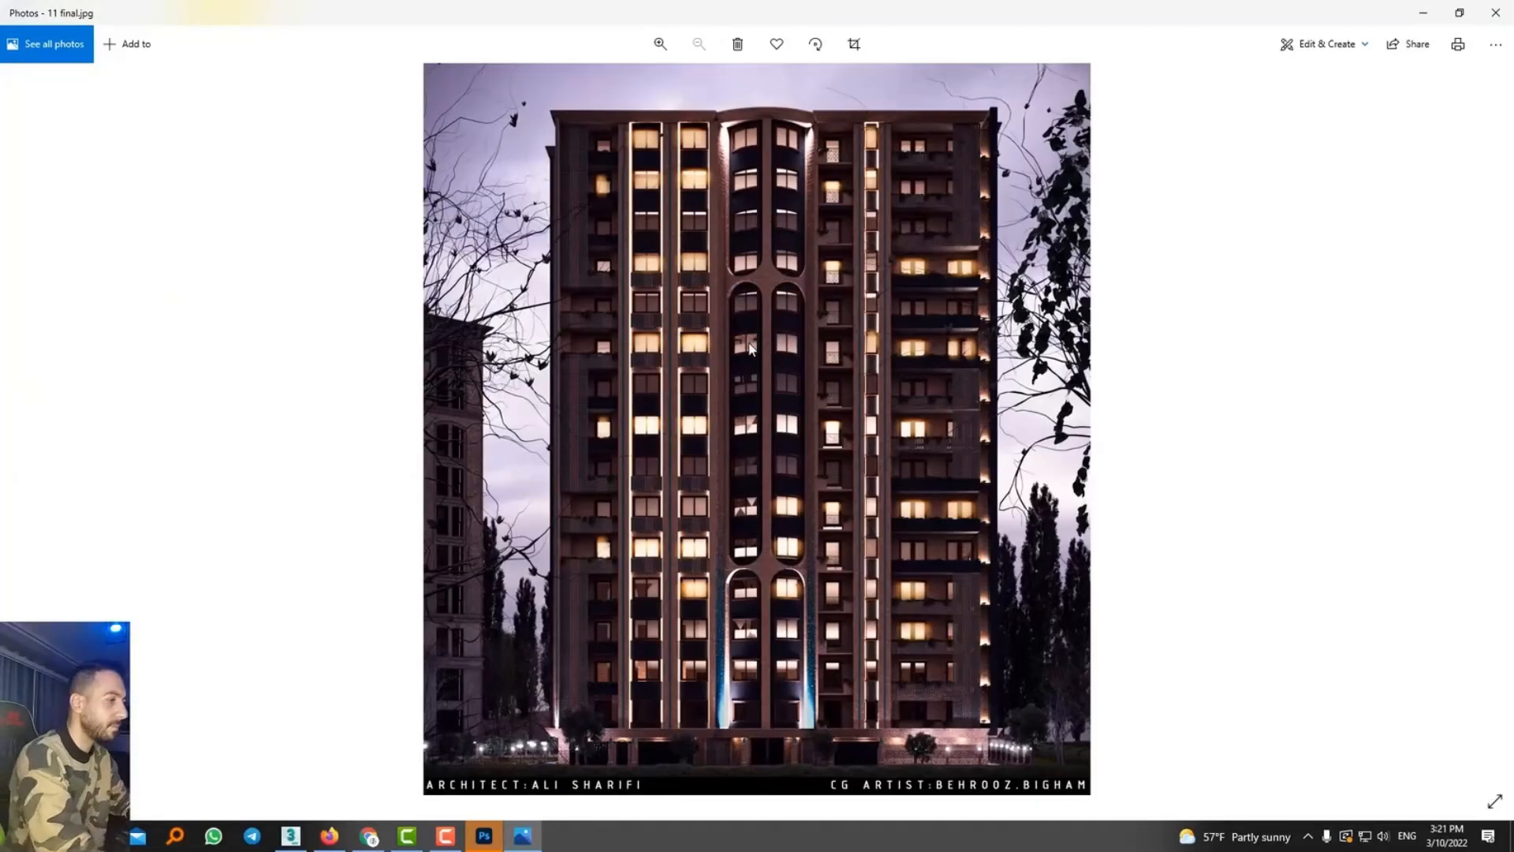
key("alt+F4")
left_click(13, 51)
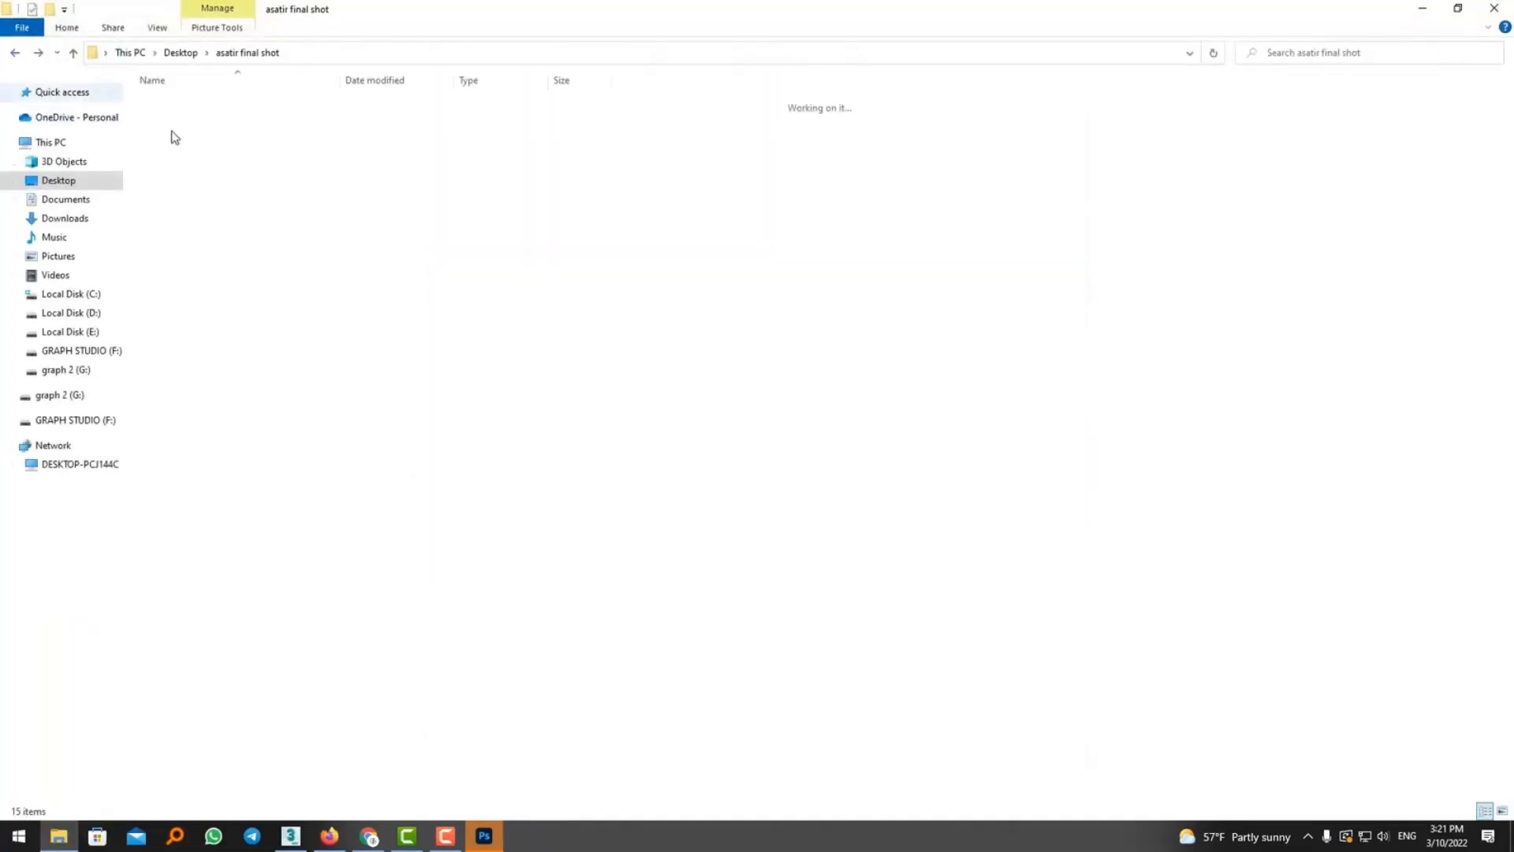
left_click(1422, 8)
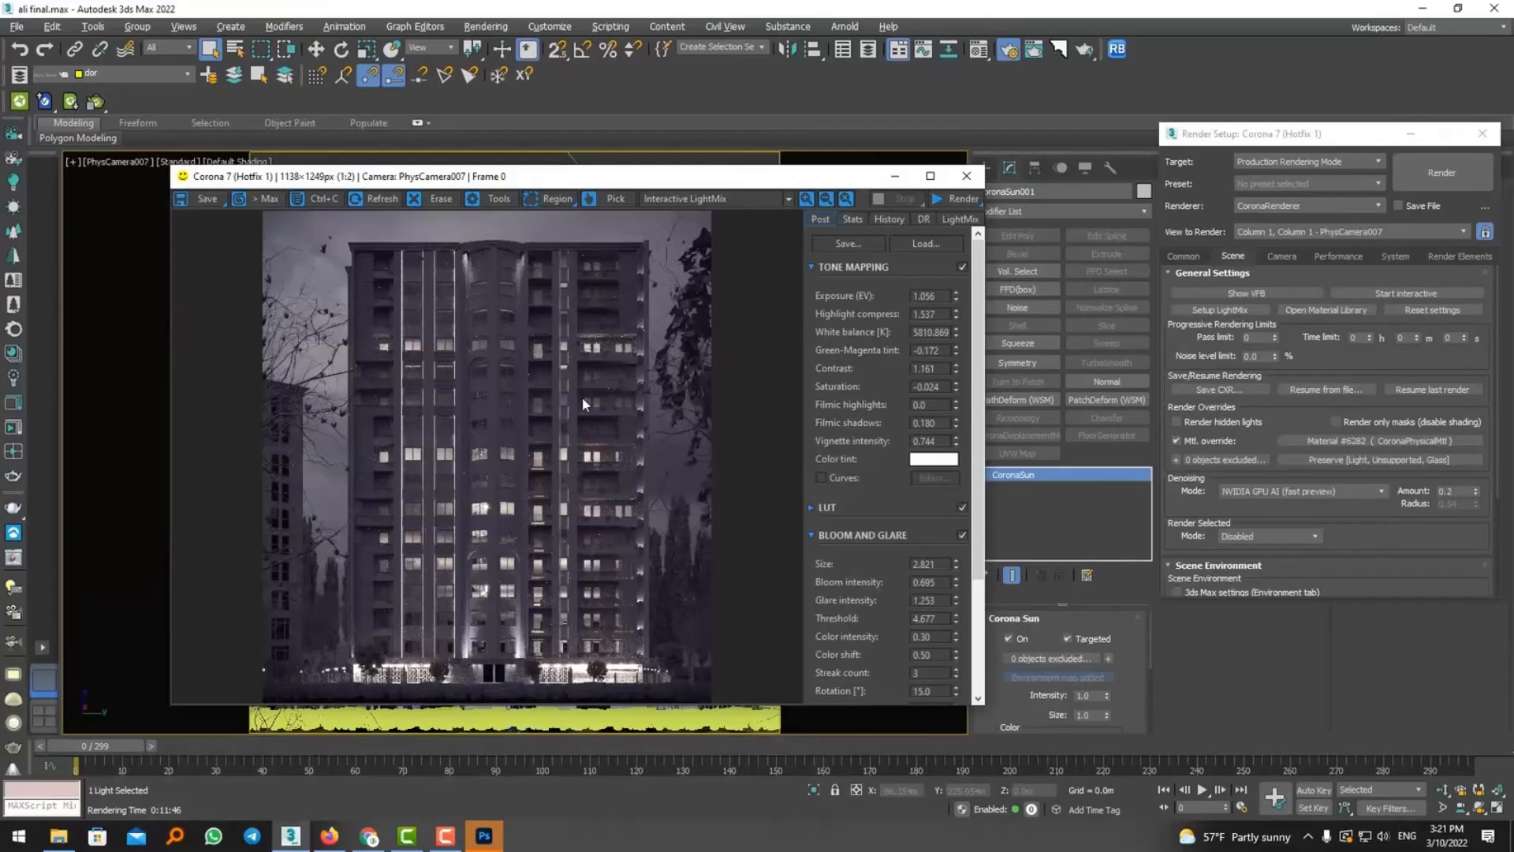